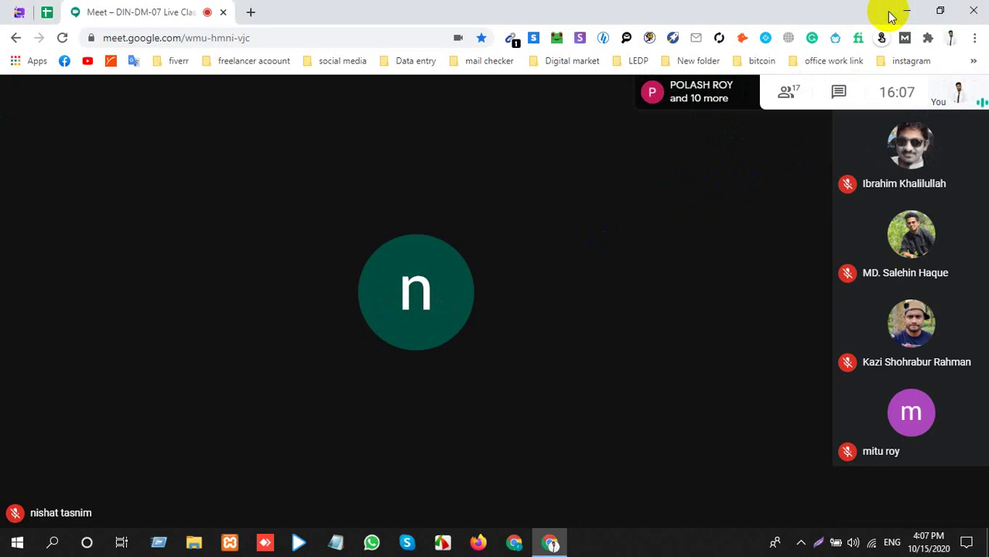
# Minimize Chrome, look through the Super Email Sender v32 desktop folder, then close it.
pyautogui.click(905, 11)
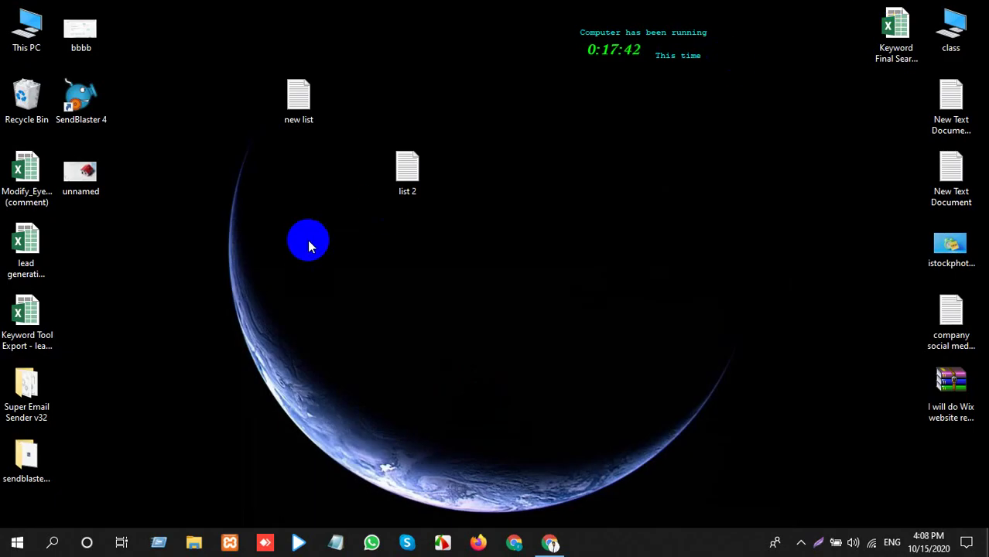
pyautogui.moveTo(563, 532)
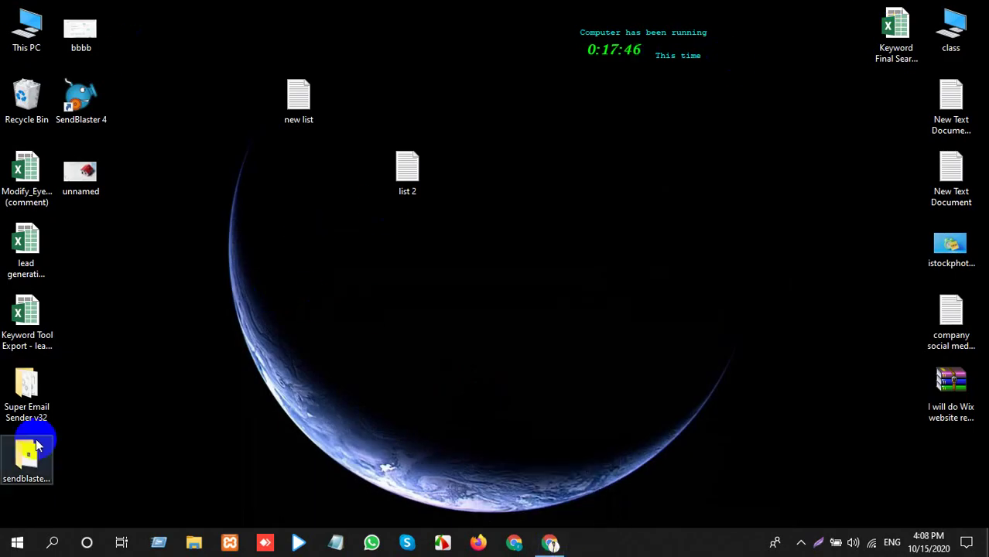
pyautogui.doubleClick(17, 391)
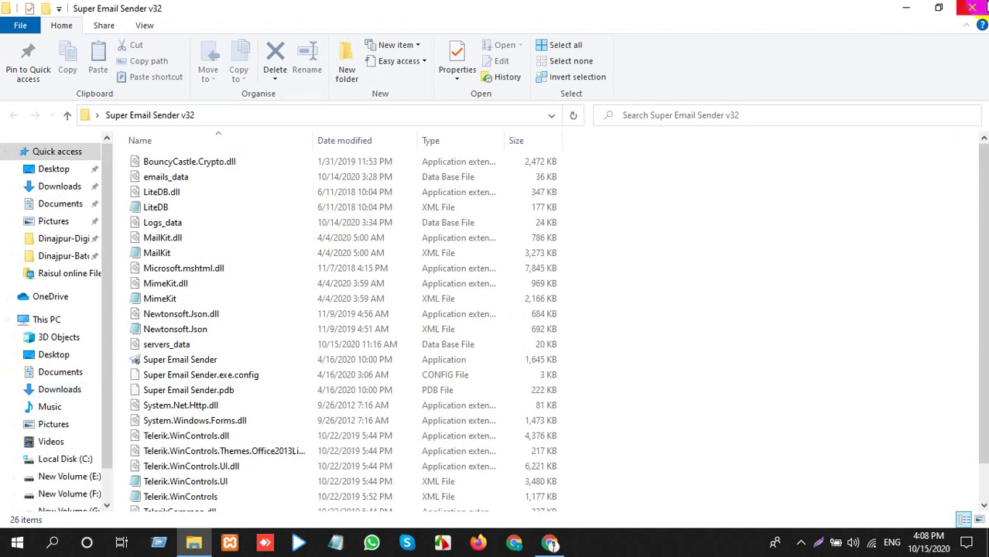
pyautogui.click(972, 8)
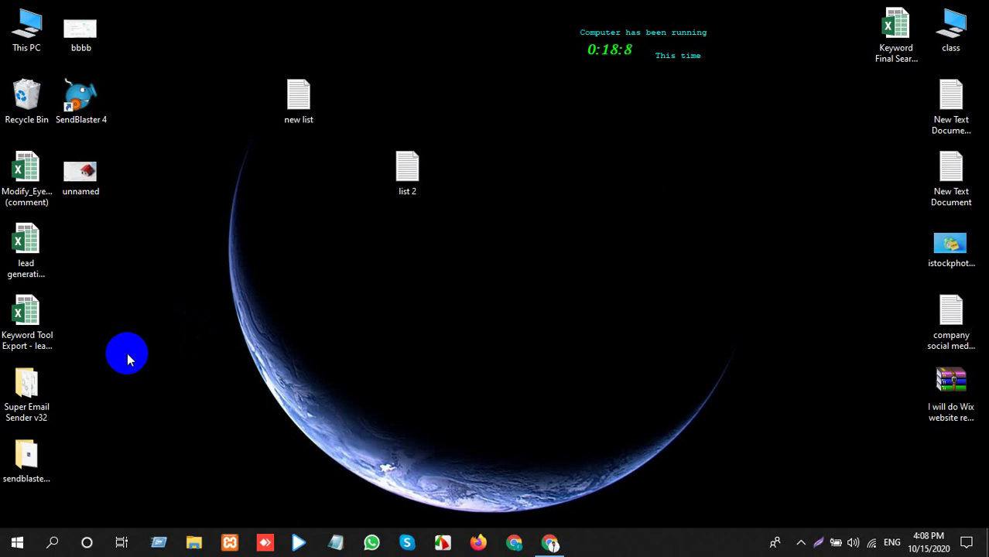
# In the cPanel tab, start a new email account and then erase the partly entered username.
pyautogui.click(561, 534)
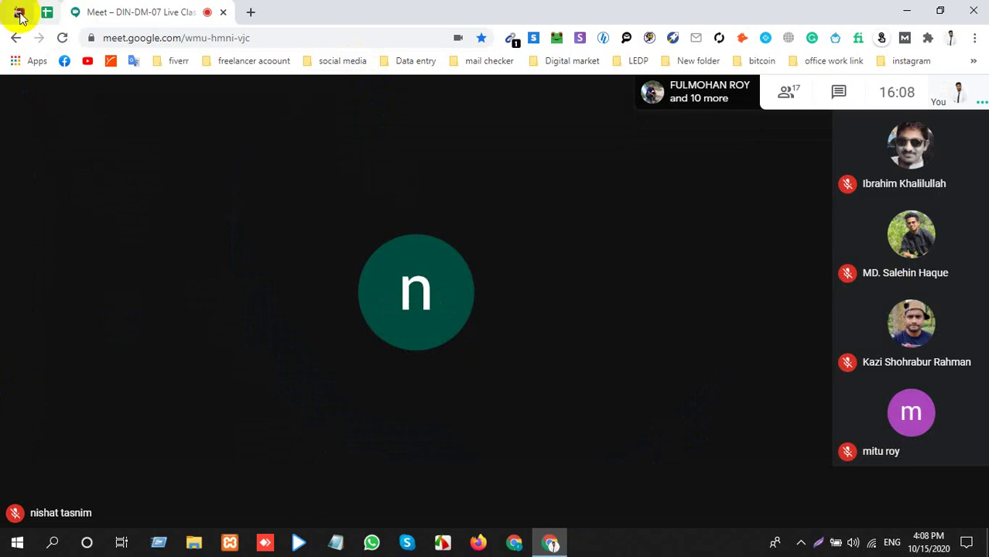
pyautogui.click(17, 12)
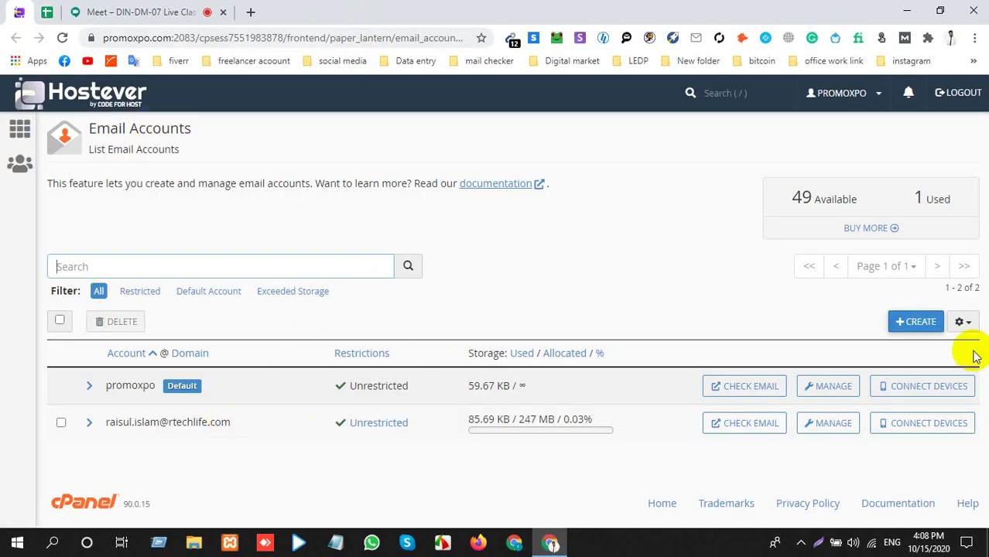
pyautogui.click(916, 322)
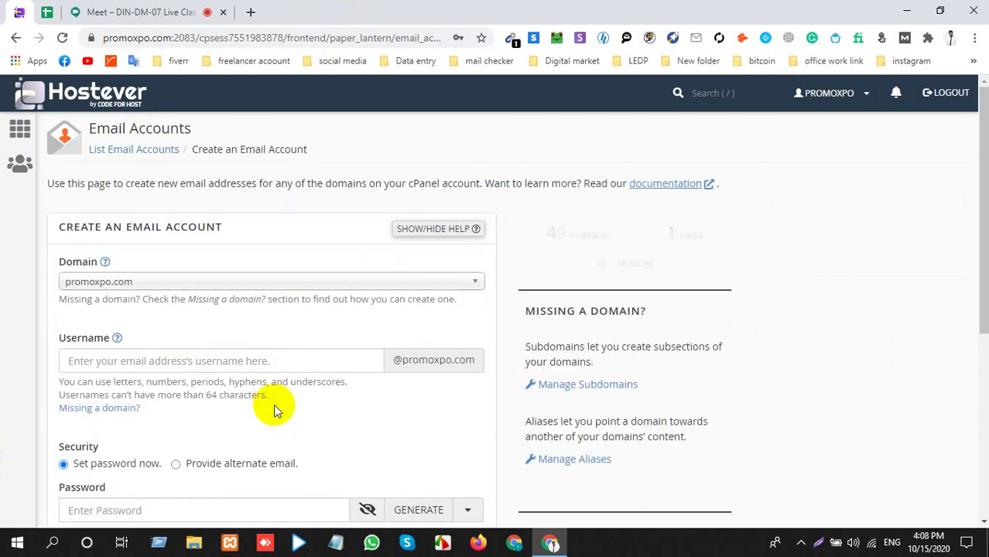
pyautogui.click(263, 364)
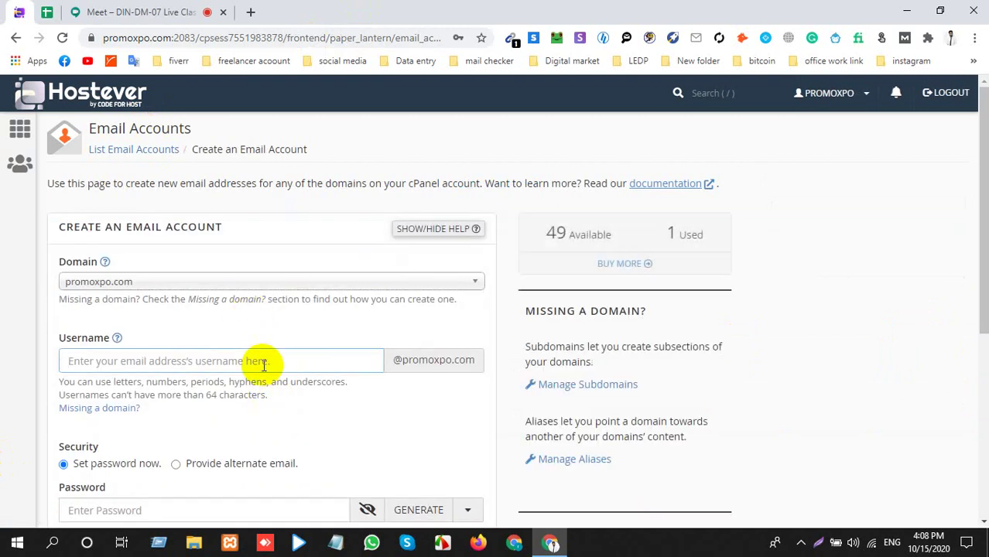
pyautogui.write('info')
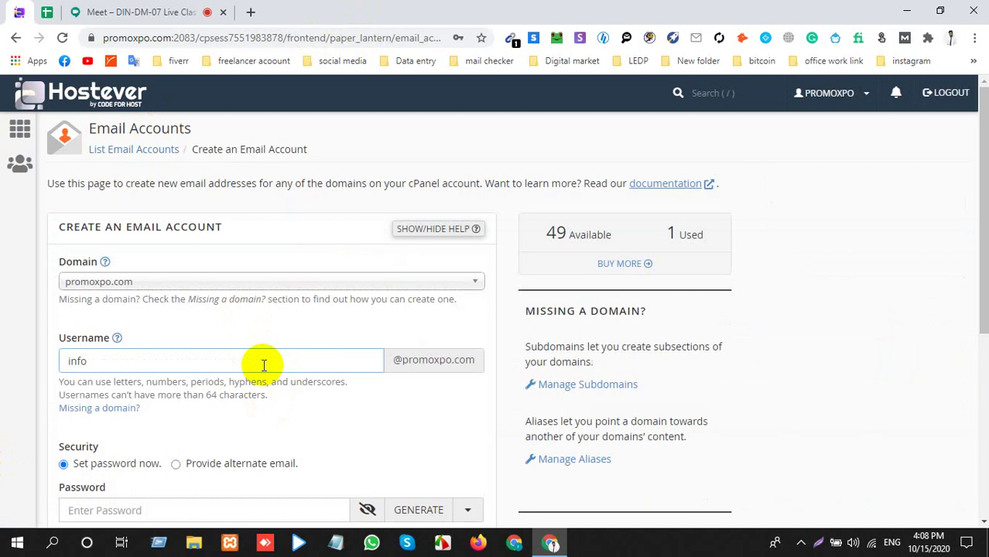
pyautogui.press('BackSpace')
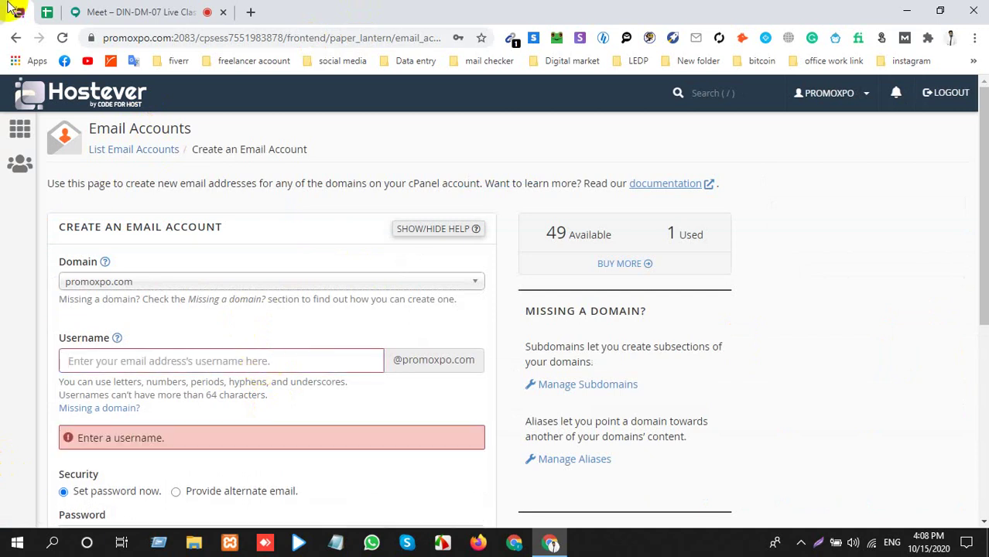
# Close the cPanel tab and return to the Google Meet call.
pyautogui.rightClick(17, 11)
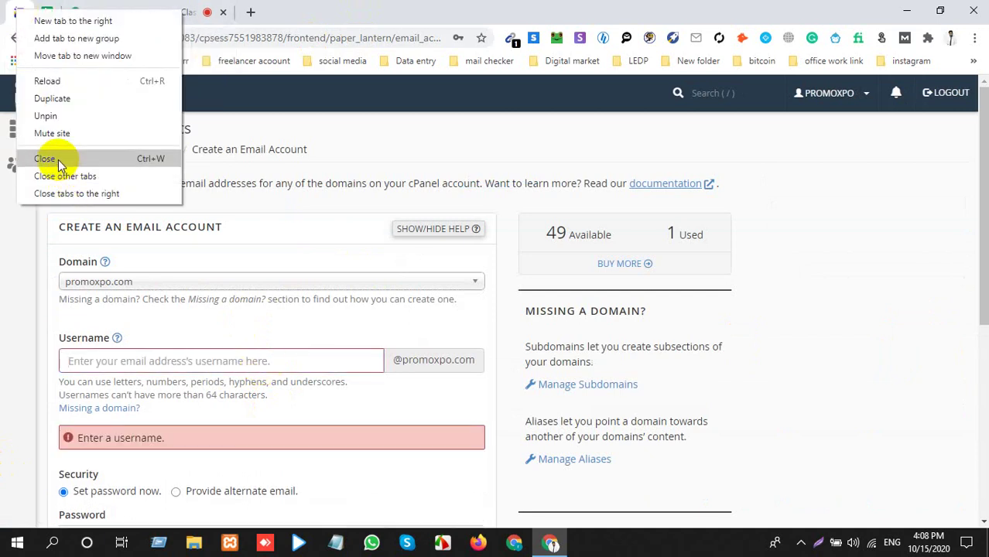
pyautogui.click(22, 159)
pyautogui.click(73, 9)
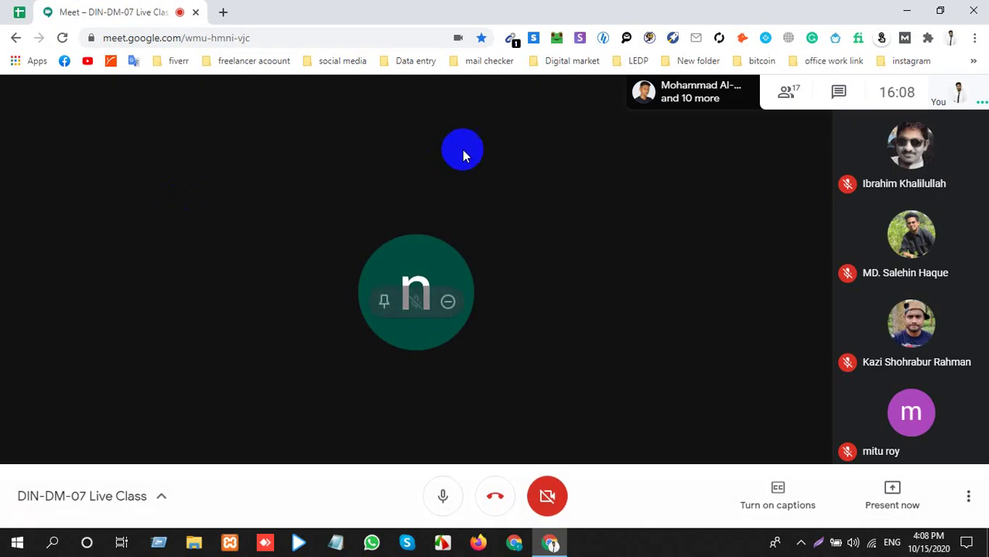
# Present your entire screen in the Google Meet call.
pyautogui.click(916, 492)
pyautogui.click(874, 368)
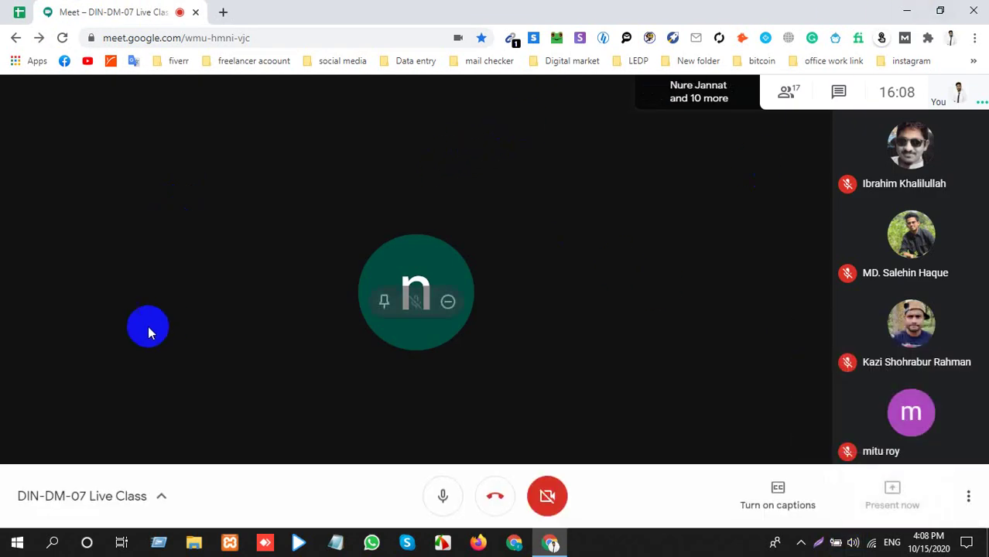
pyautogui.click(625, 351)
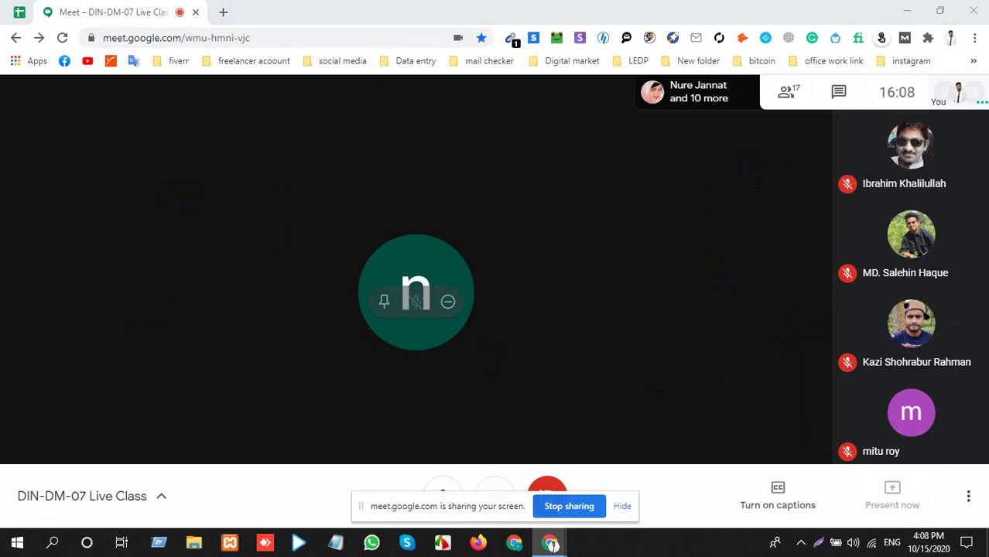
# Launch SendBlaster 4 from the desktop and continue with the free edition.
pyautogui.click(908, 12)
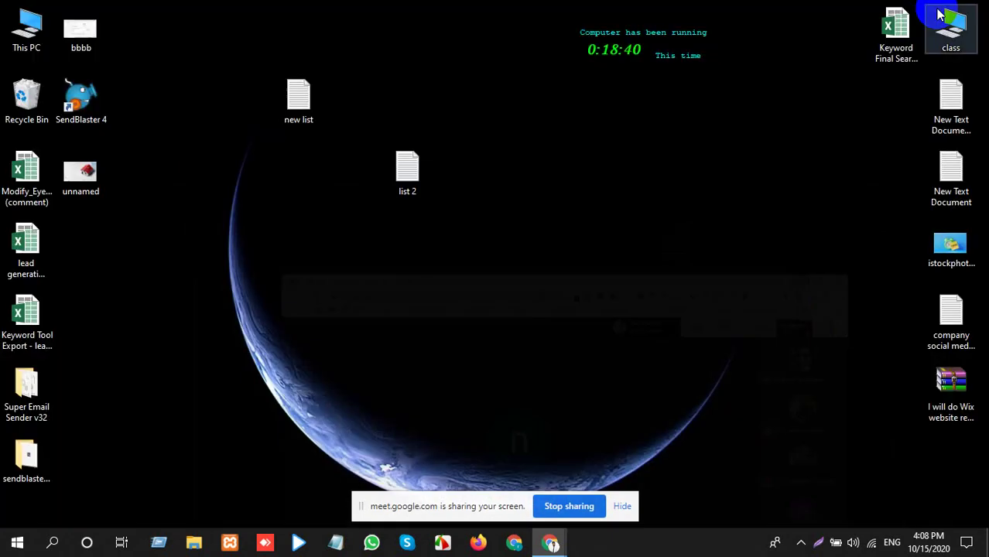
pyautogui.click(53, 162)
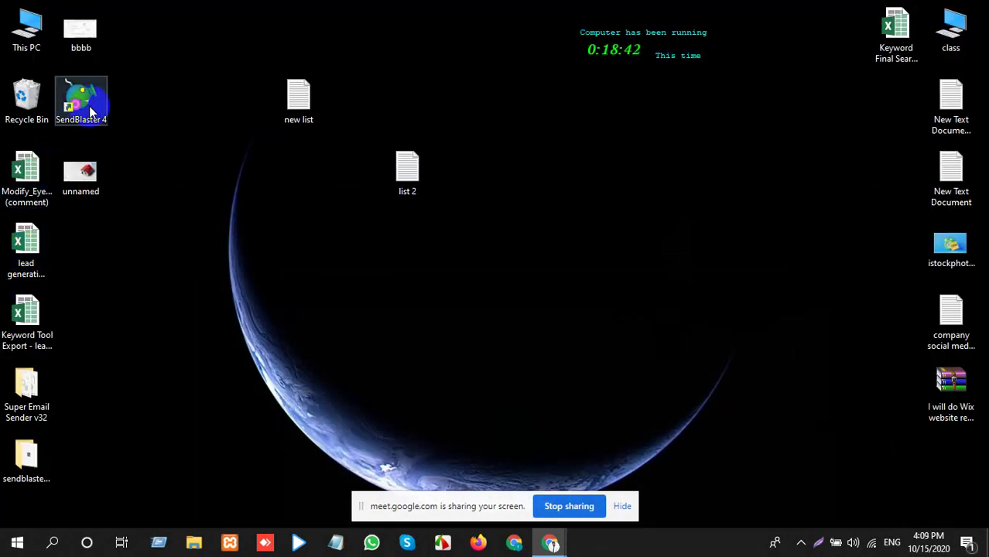
pyautogui.moveTo(549, 544)
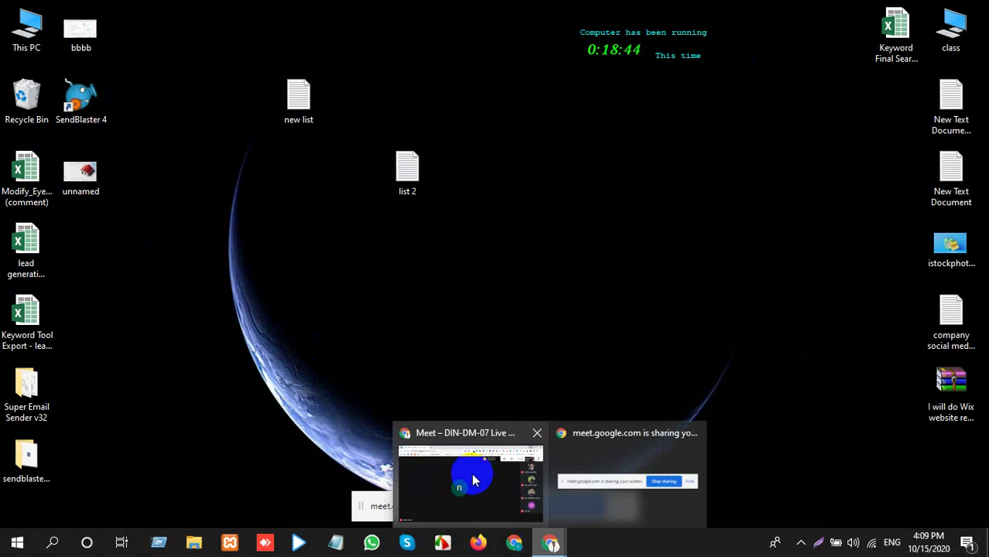
pyautogui.click(470, 470)
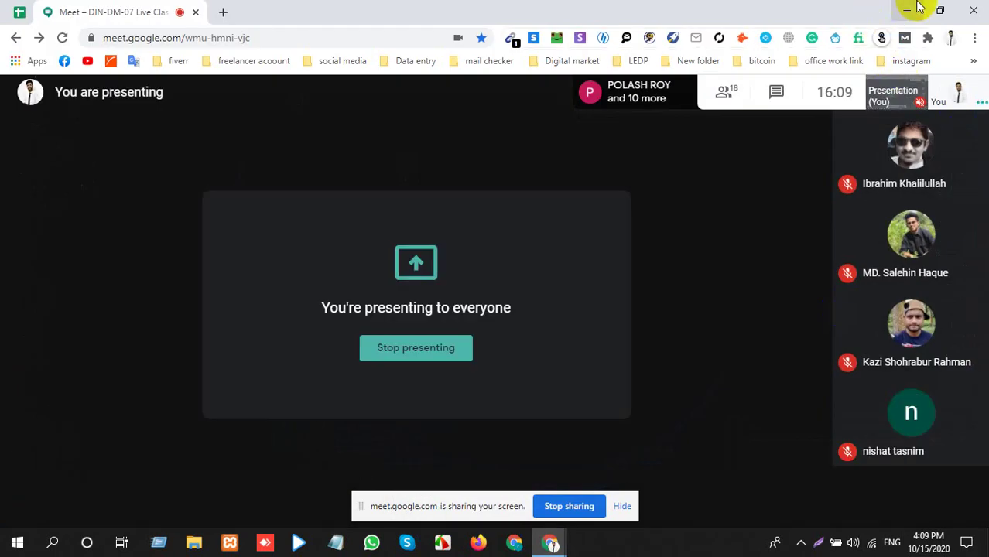
pyautogui.click(908, 10)
pyautogui.click(81, 99)
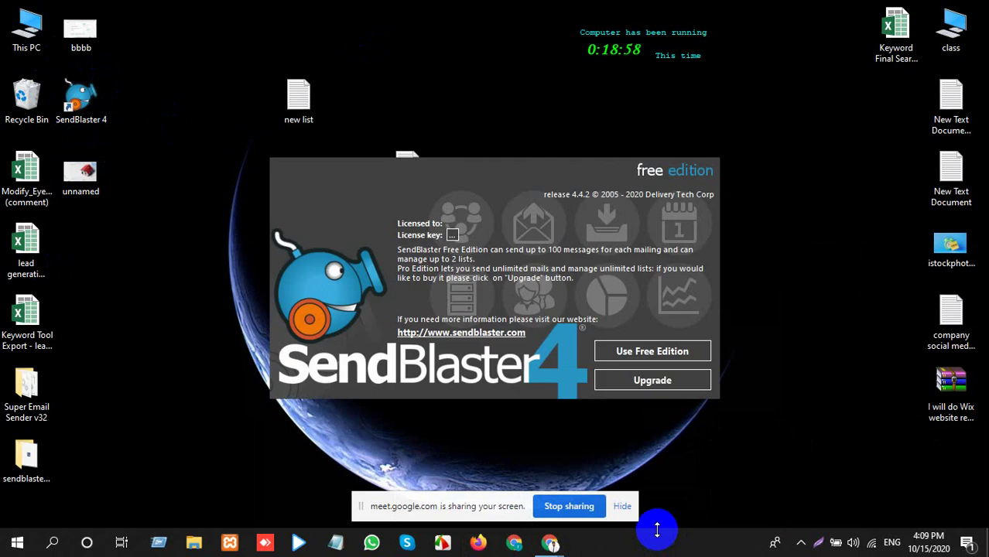
pyautogui.click(644, 354)
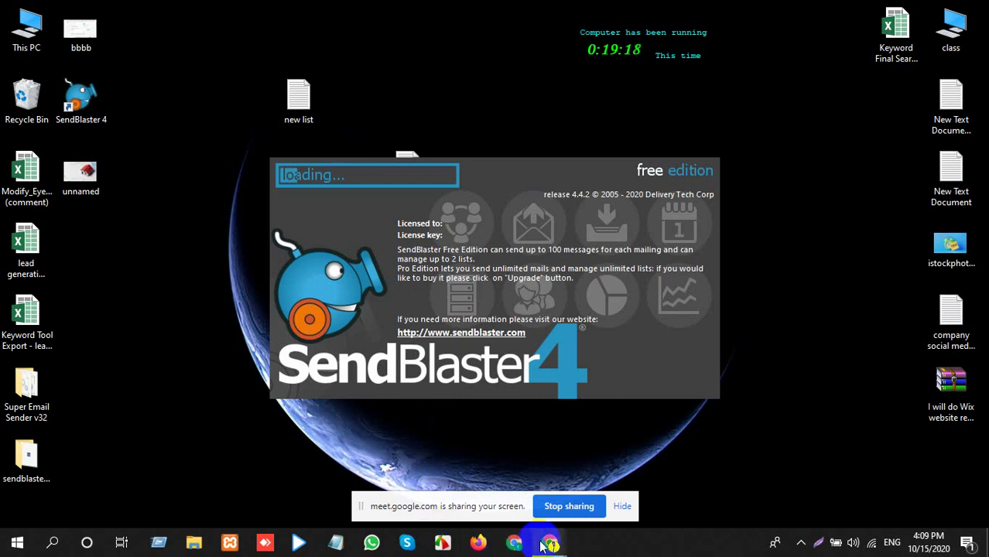
# Copy the saved Meet link from the LEDP bookmark folder in a new tab, then close that tab.
pyautogui.moveTo(549, 541)
pyautogui.click(518, 523)
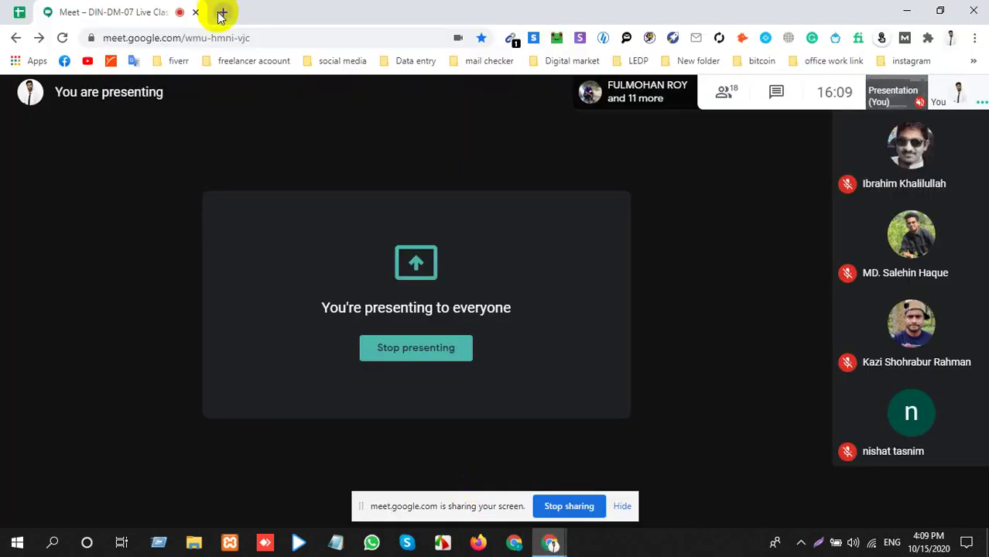
pyautogui.rightClick(144, 10)
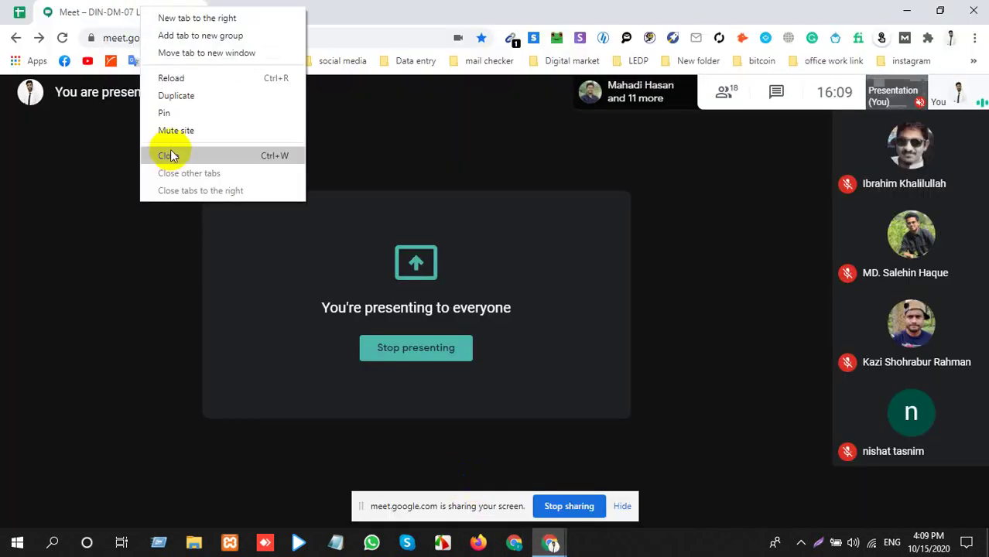
pyautogui.press('Escape')
pyautogui.click(75, 12)
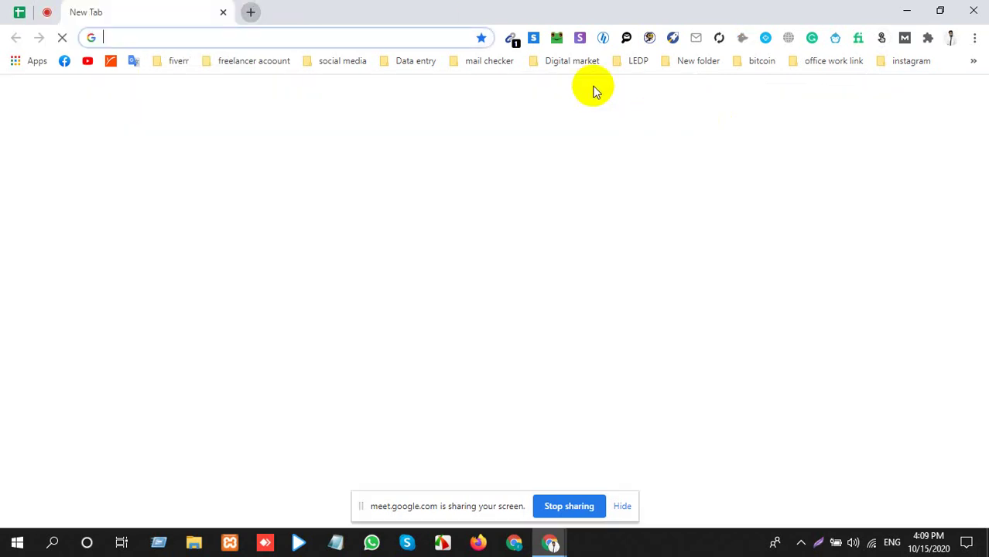
pyautogui.click(628, 60)
pyautogui.click(657, 200)
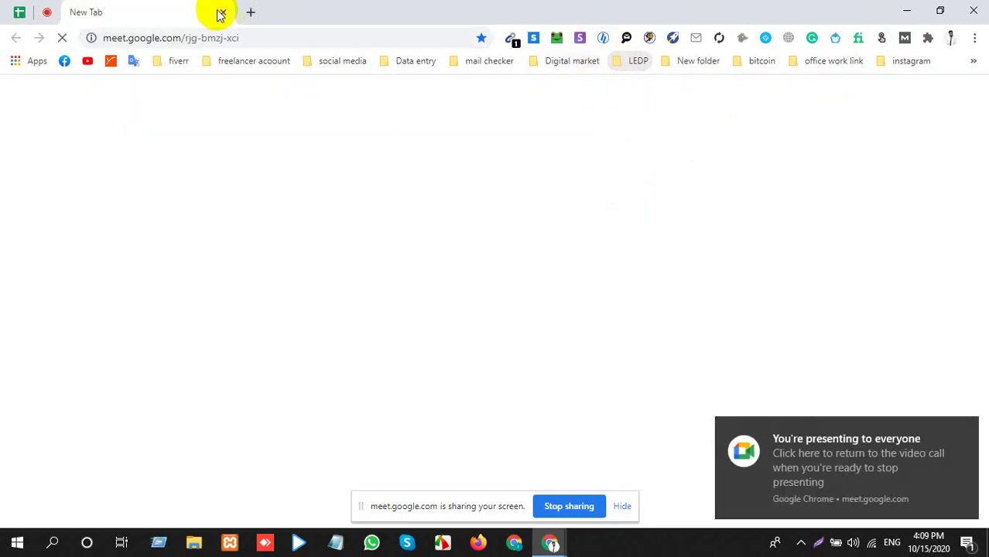
pyautogui.click(247, 37)
pyautogui.hotkey('ctrl', 'c')
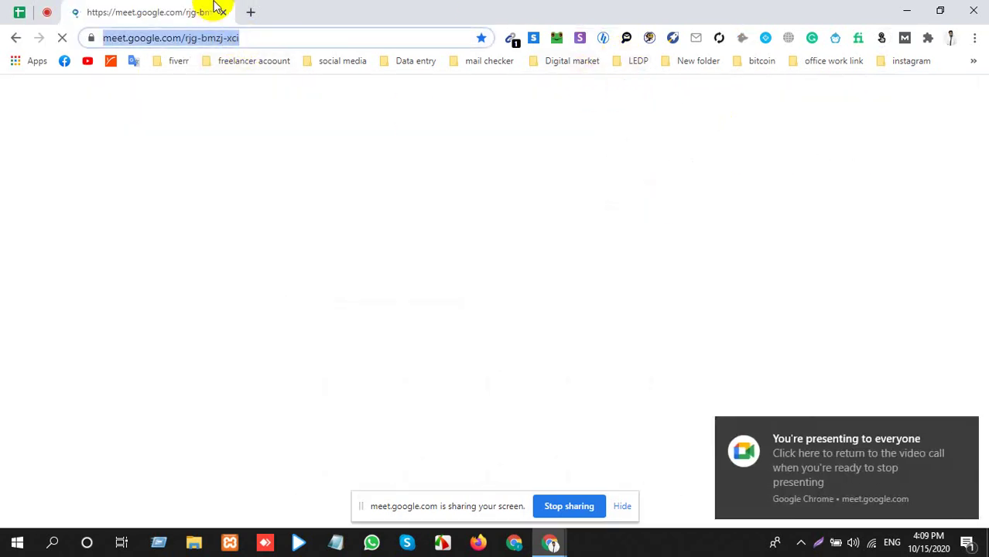
pyautogui.click(222, 12)
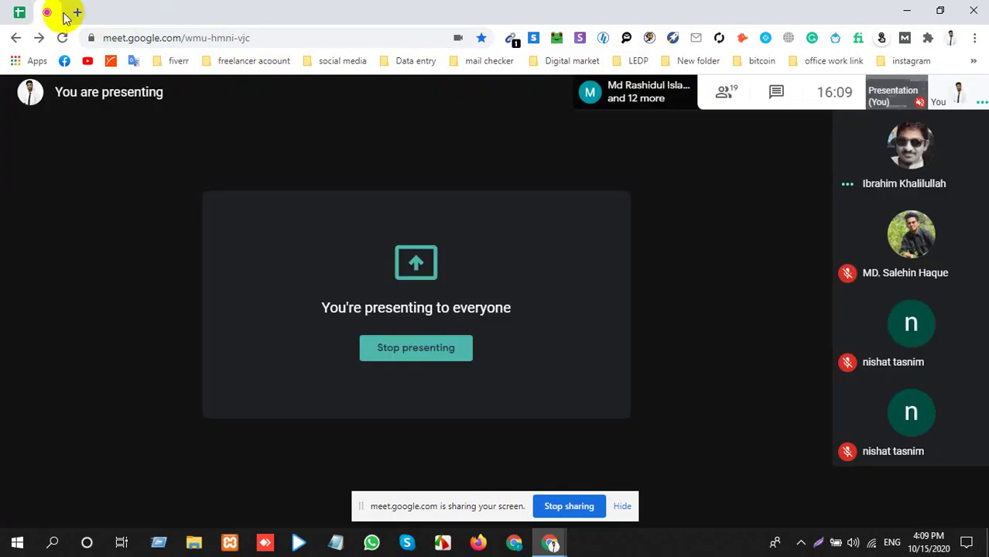
# Post the meeting link in the Meet call chat, then bring SendBlaster to the front.
pyautogui.click(18, 12)
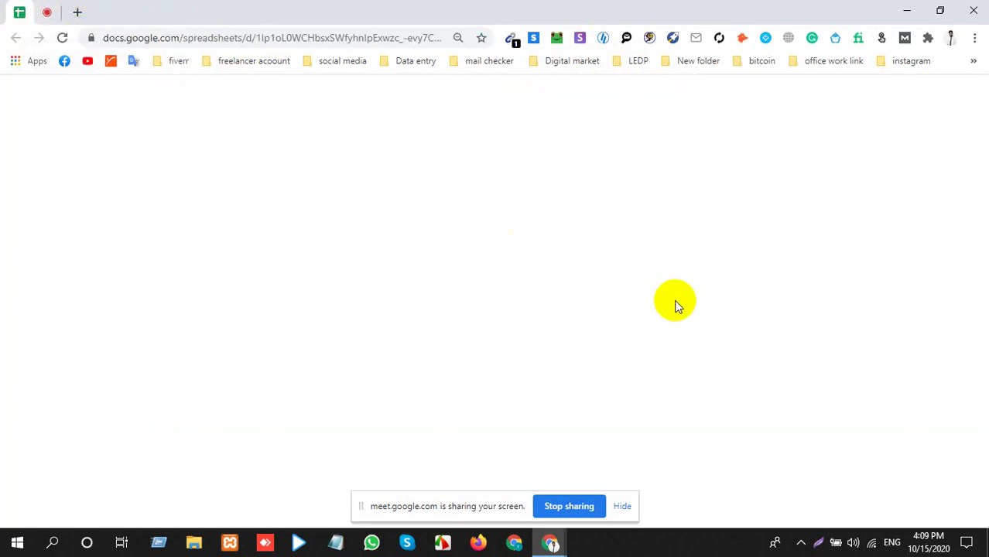
pyautogui.click(47, 12)
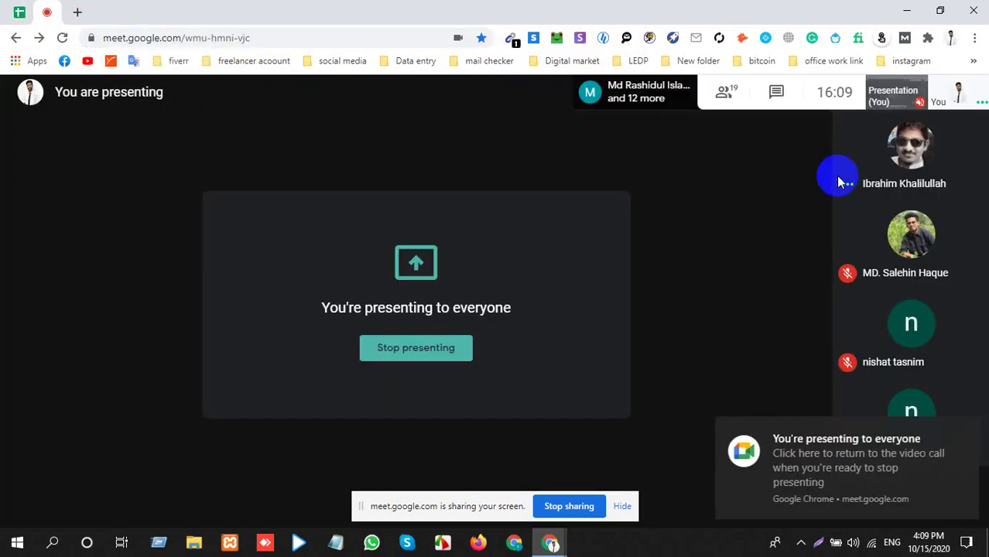
pyautogui.click(774, 93)
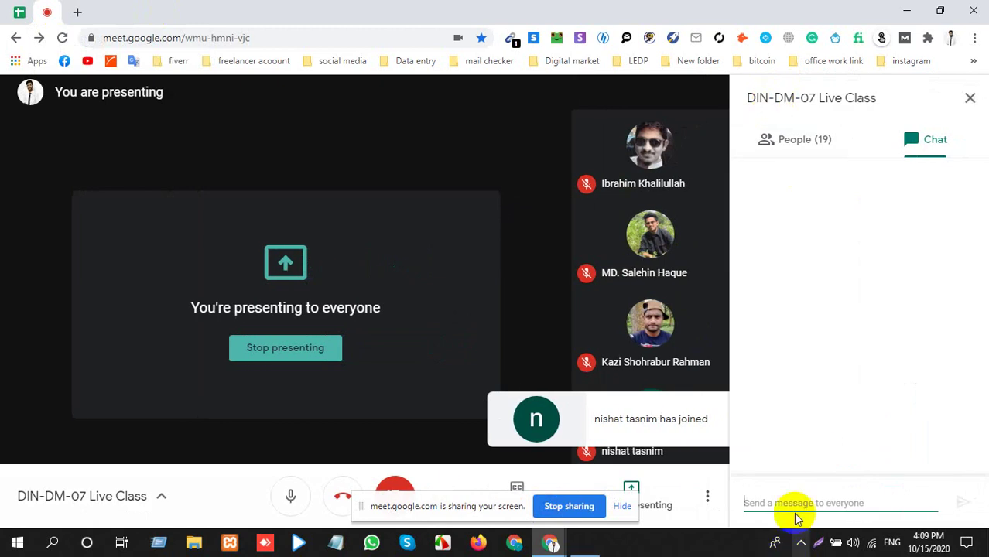
pyautogui.hotkey('ctrl', 'v')
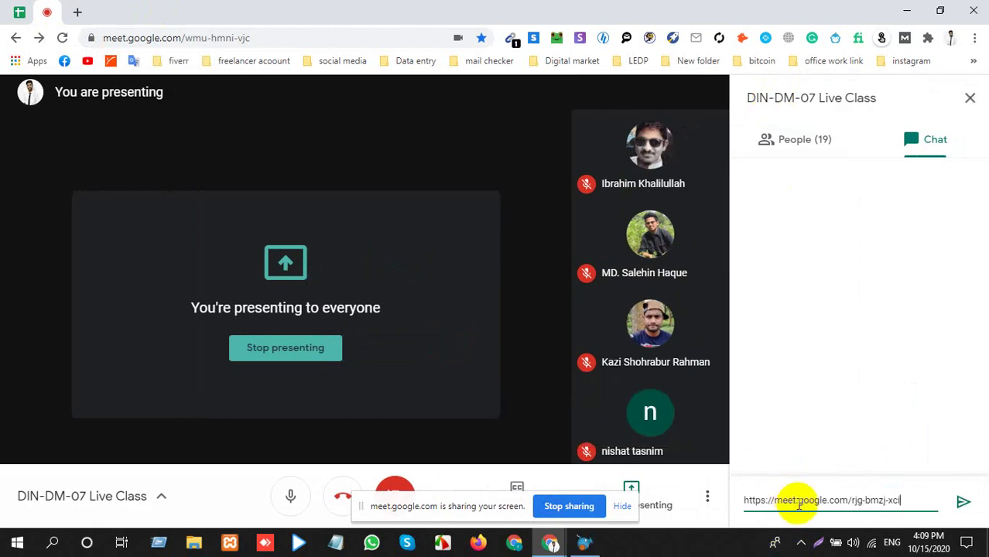
pyautogui.press('Return')
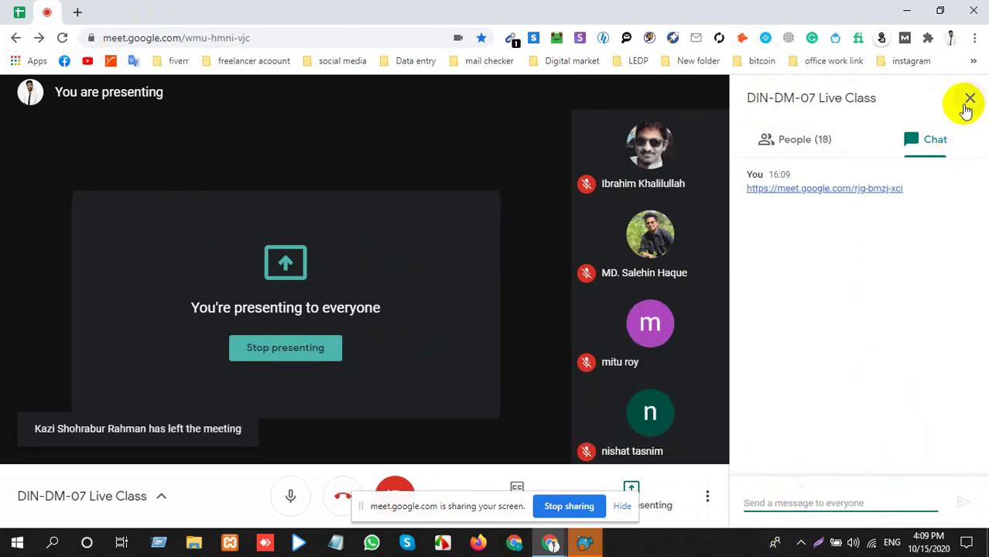
pyautogui.click(969, 99)
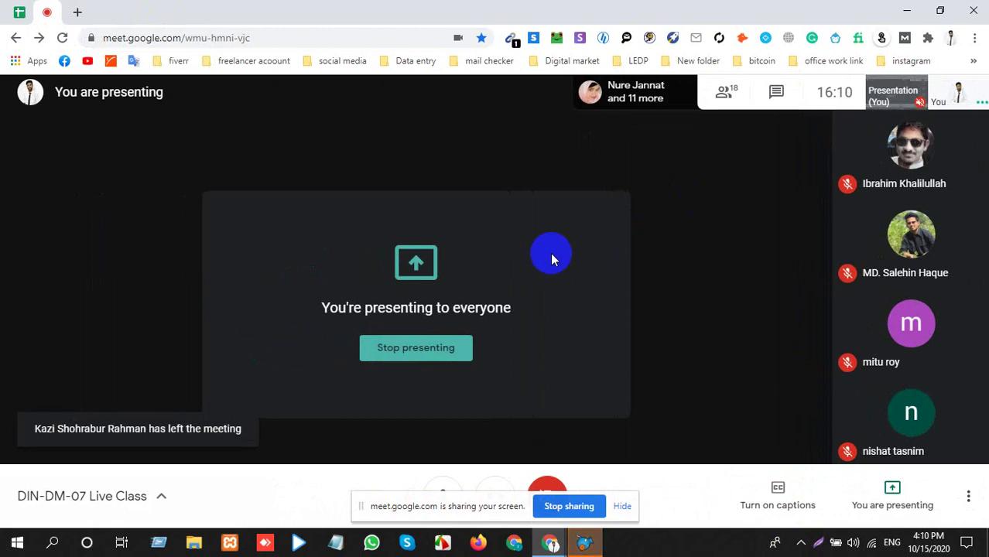
pyautogui.click(594, 541)
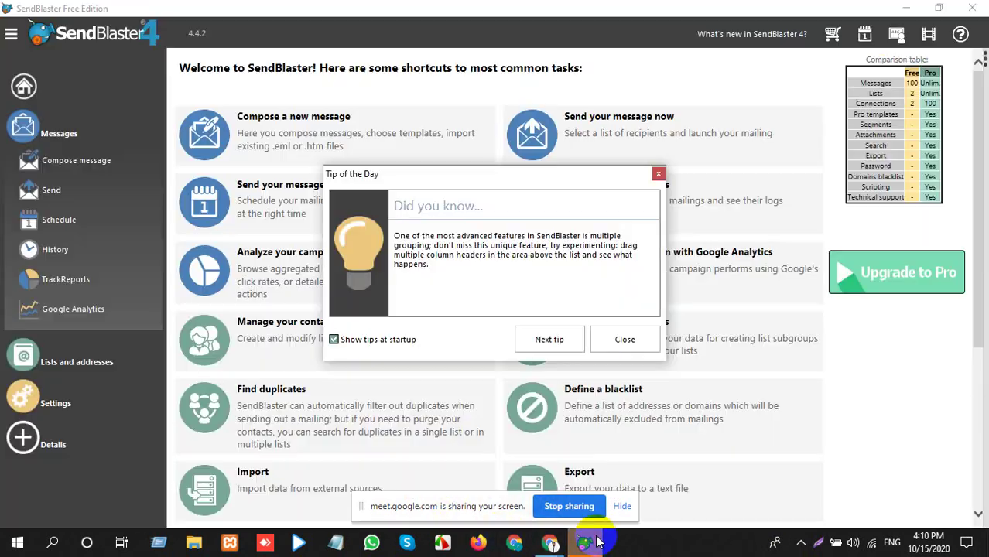
# Close Tip of the Day, start a new message via Messages > Compose message, then minimize SendBlaster.
pyautogui.click(619, 338)
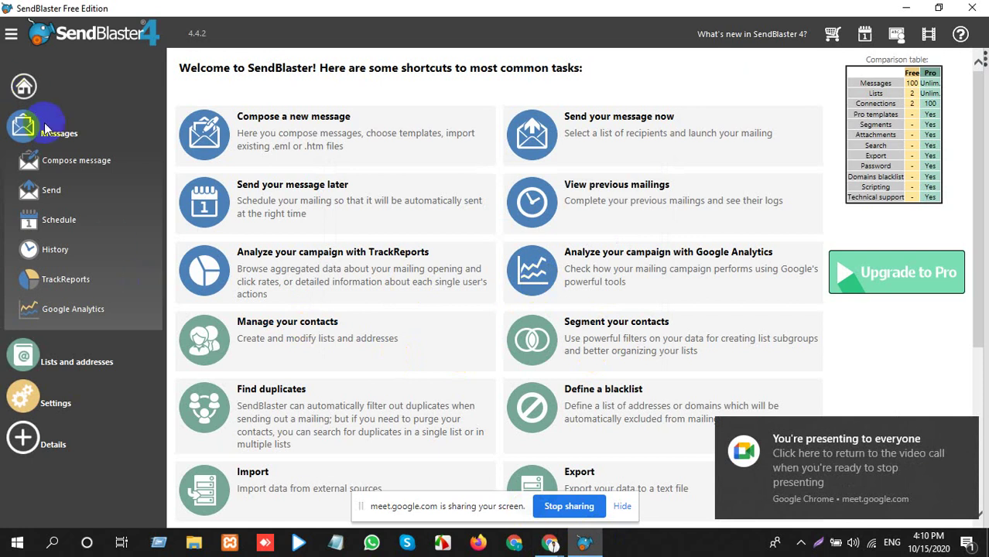
pyautogui.click(60, 133)
pyautogui.click(65, 142)
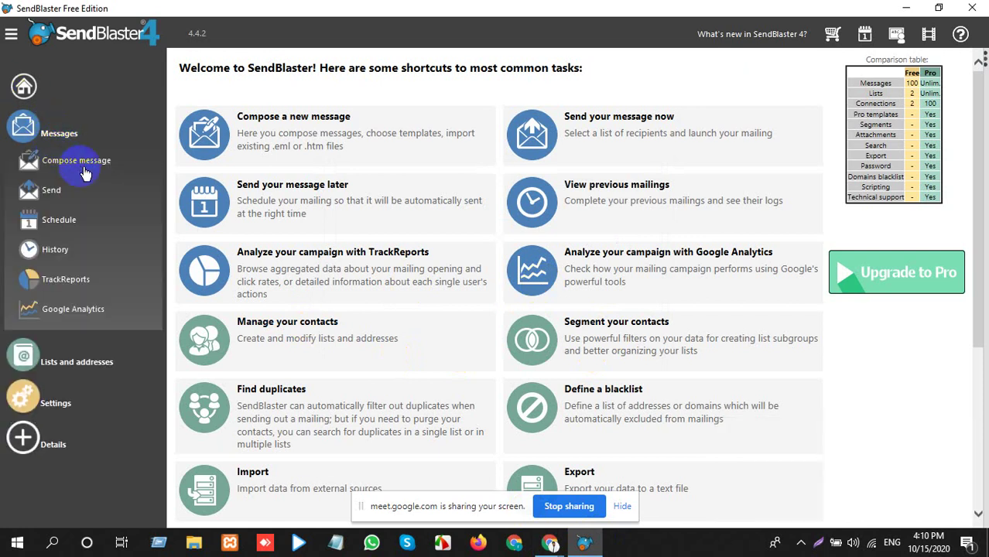
pyautogui.click(85, 172)
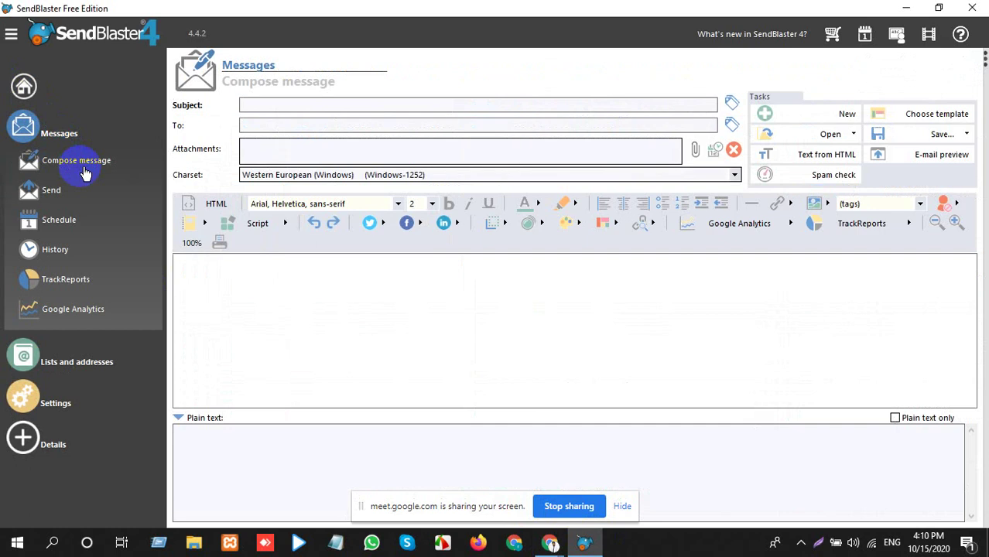
pyautogui.click(319, 107)
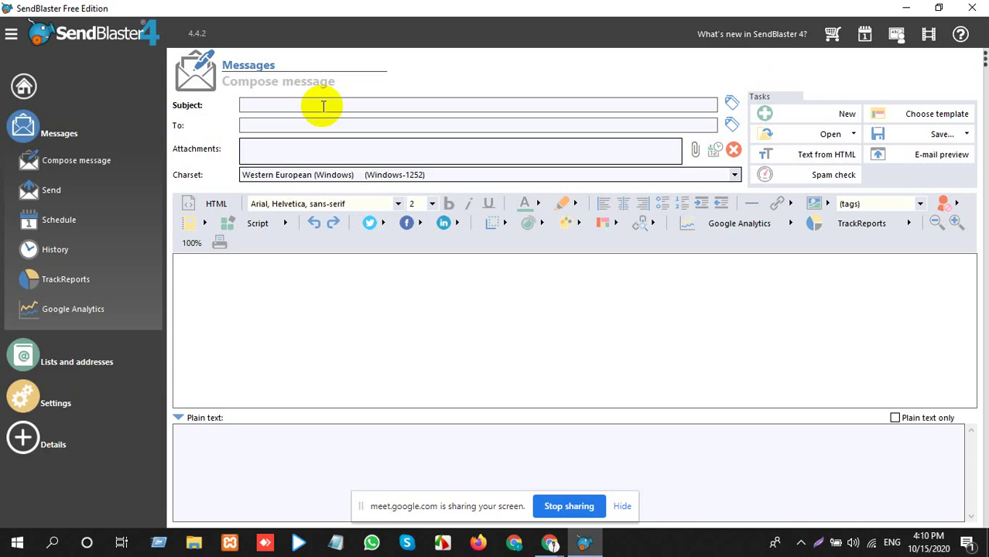
pyautogui.click(906, 8)
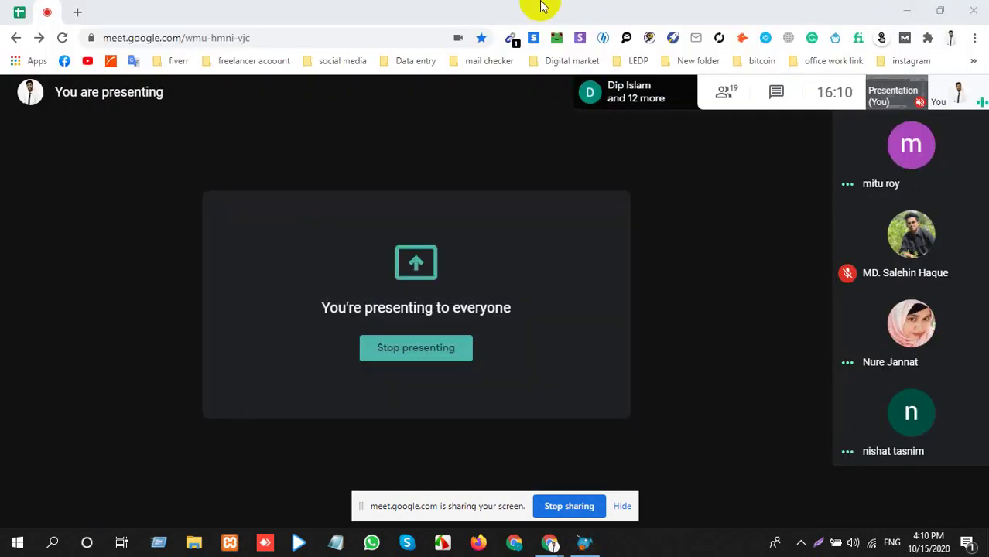
# Open a new Chrome tab and switch it to the second signed-in Google account.
pyautogui.click(78, 11)
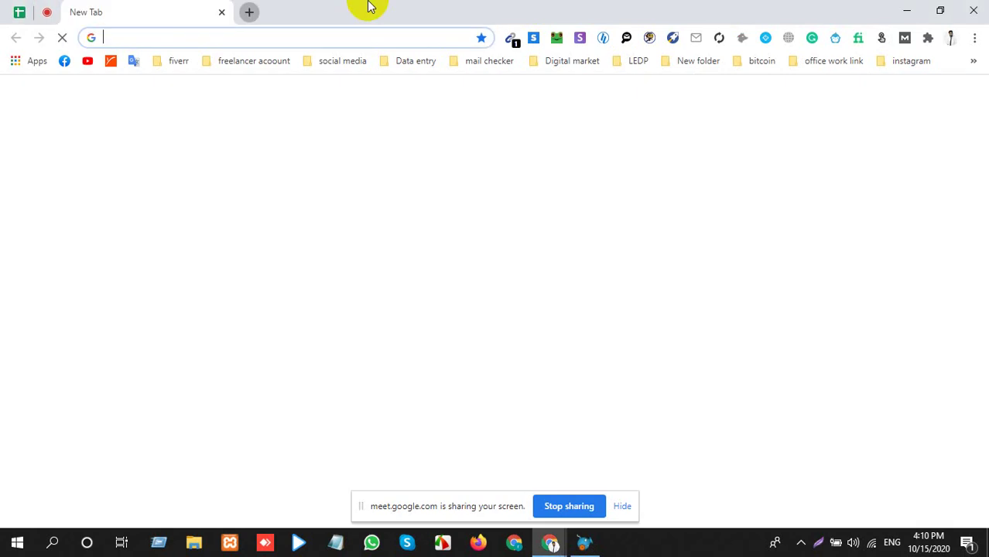
pyautogui.click(952, 97)
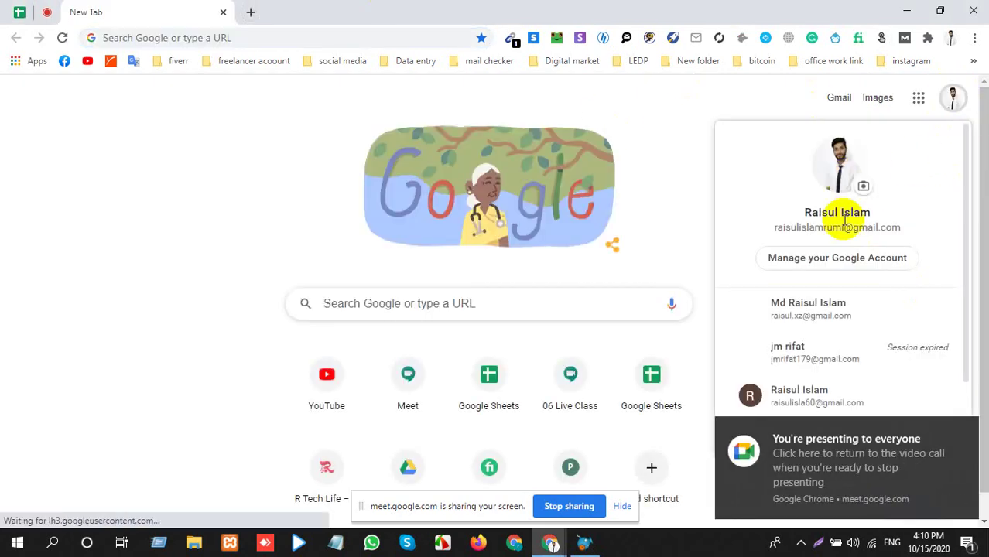
pyautogui.click(818, 316)
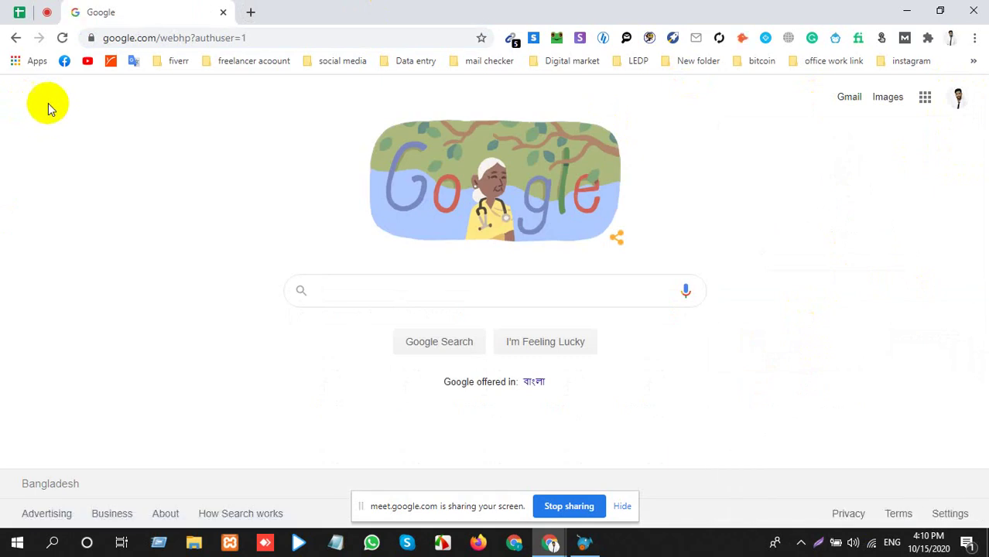
# Open Gmail from the Google apps grid and open the ecommerce_nishat email.
pyautogui.click(923, 103)
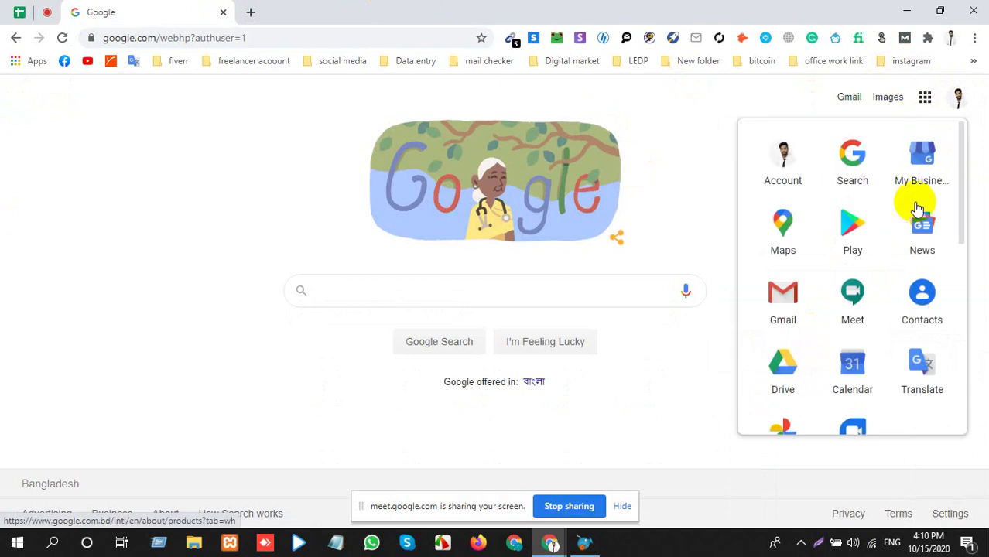
pyautogui.click(851, 232)
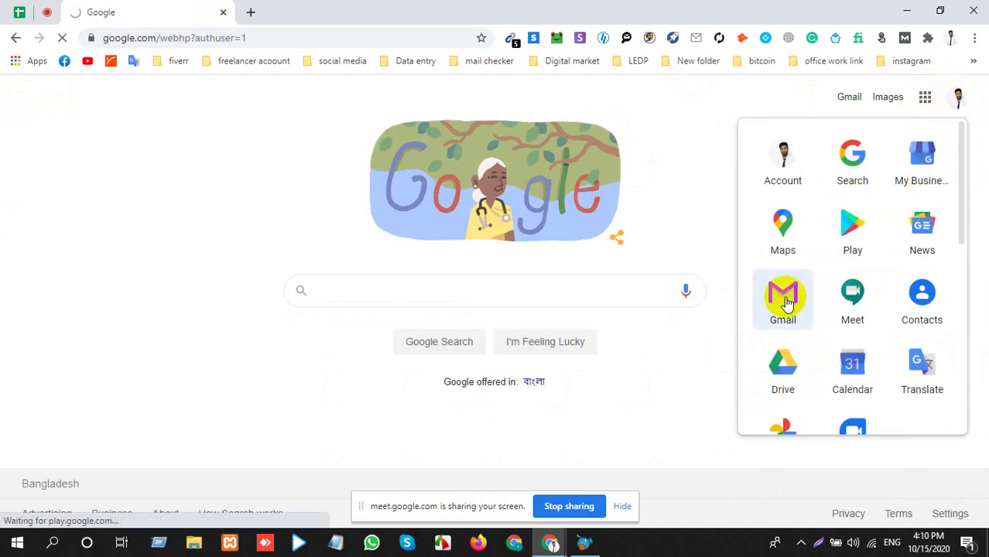
pyautogui.click(784, 298)
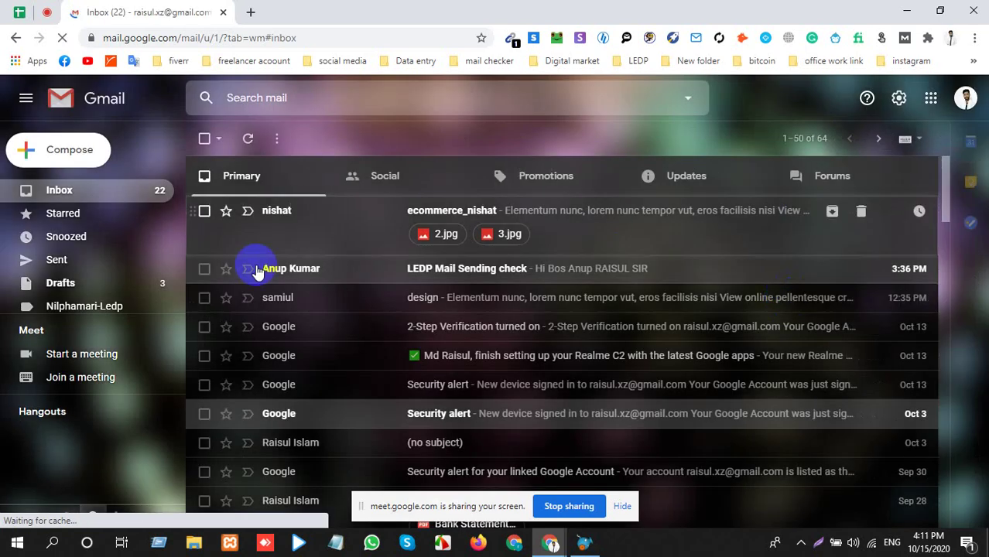
pyautogui.click(267, 217)
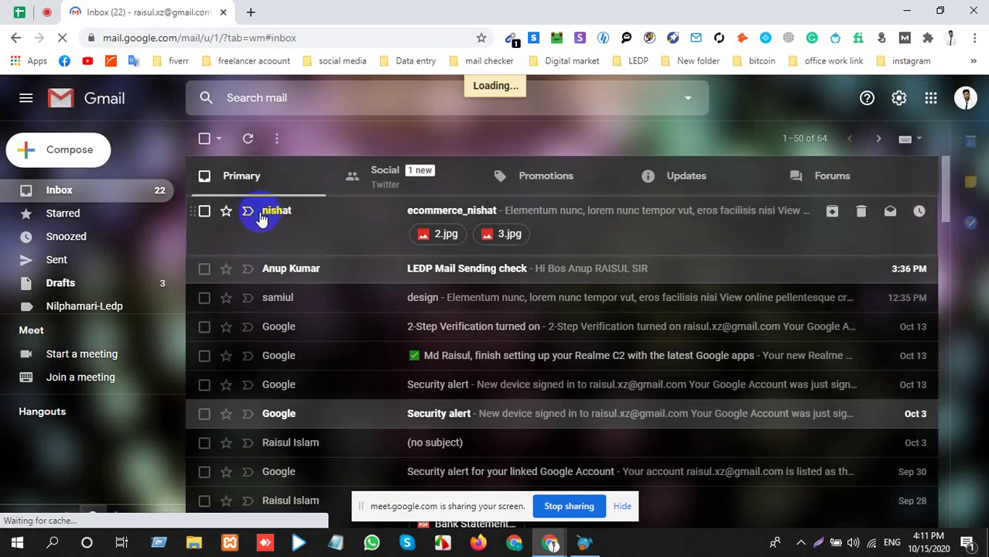
pyautogui.click(289, 219)
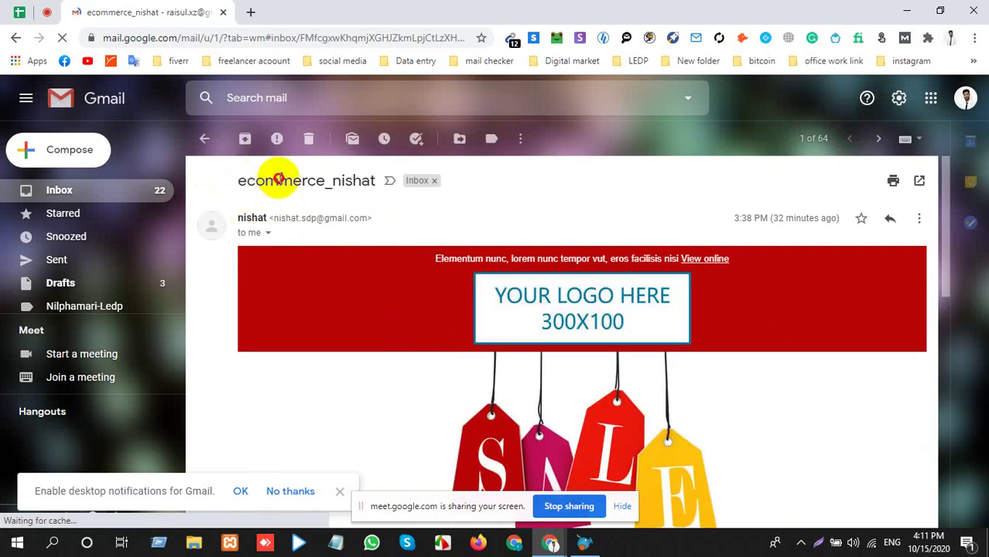
# Highlight the ecommerce_nishat subject, scroll through the email, and return to the inbox.
pyautogui.doubleClick(363, 179)
pyautogui.moveTo(376, 180); pyautogui.dragTo(227, 176)
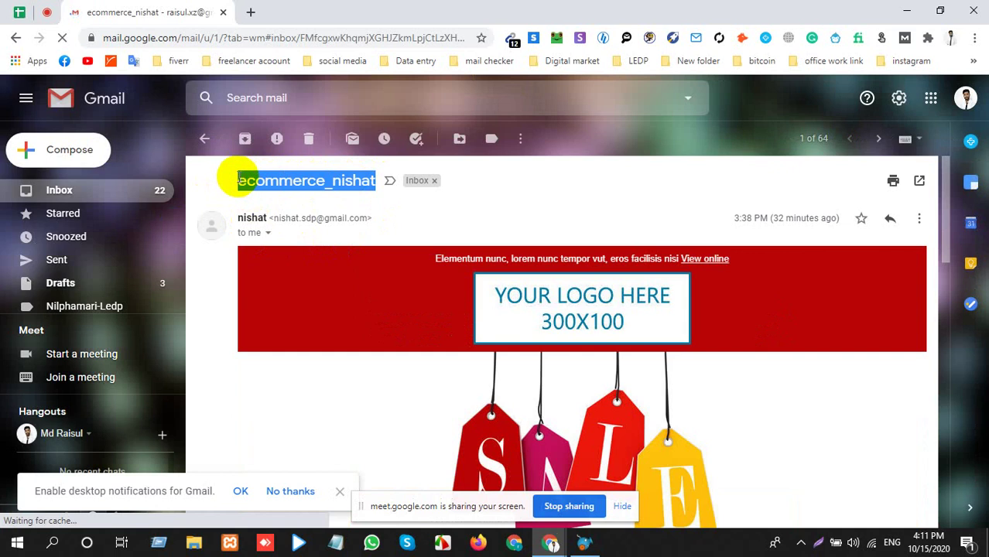
pyautogui.click(328, 184)
pyautogui.doubleClick(328, 184)
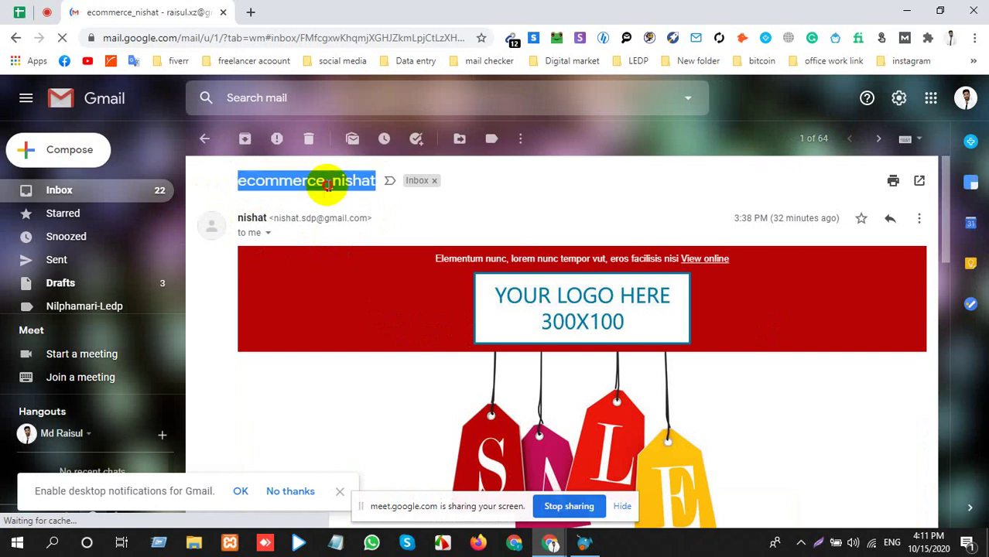
pyautogui.doubleClick(328, 184)
pyautogui.scroll(-10, 411, 349)
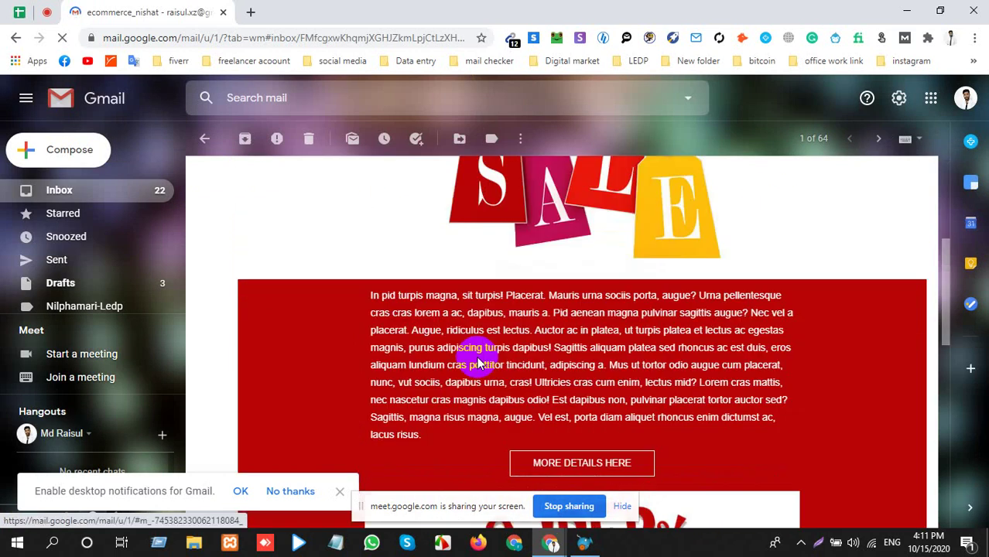
pyautogui.click(78, 190)
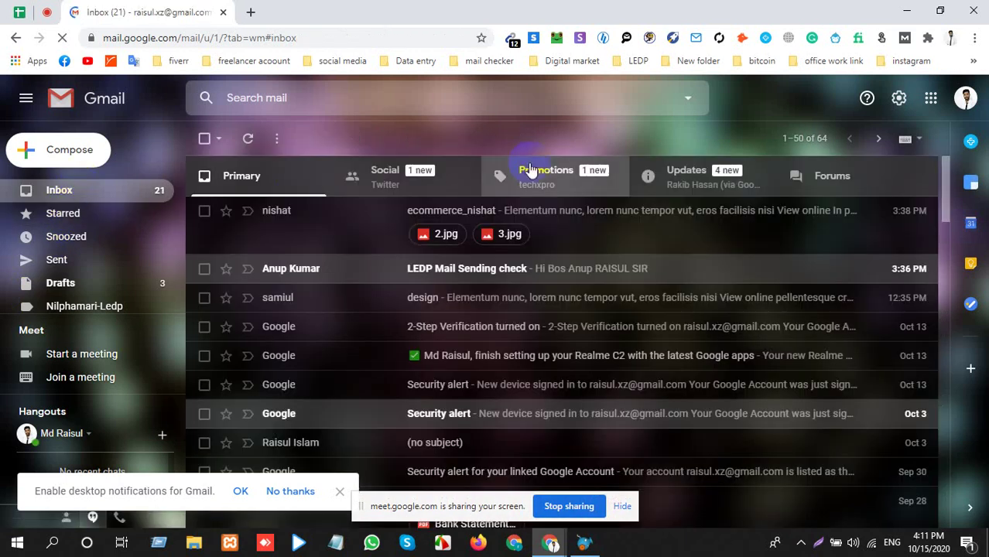
# In the Promotions tab, look through the techxpro welcome email and return to the inbox.
pyautogui.click(531, 178)
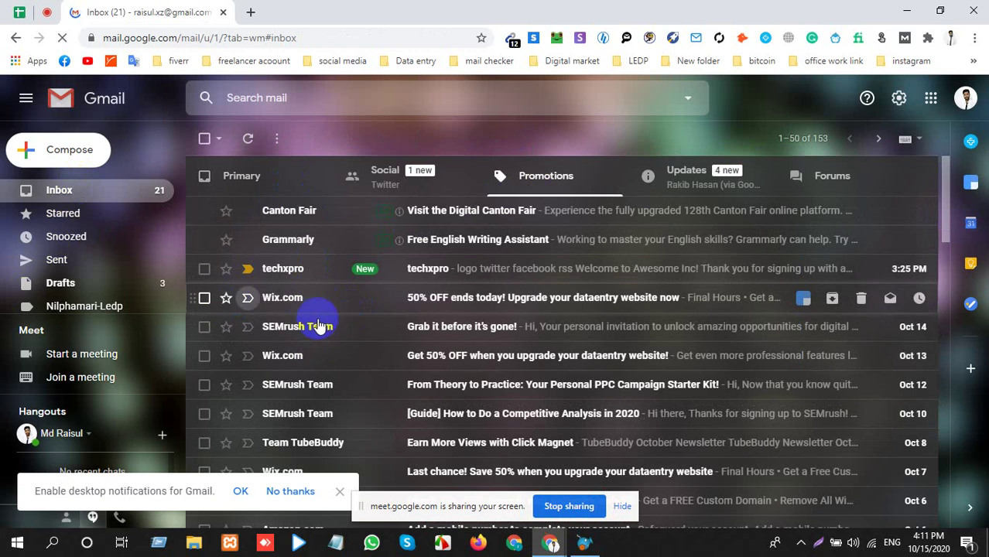
pyautogui.click(293, 275)
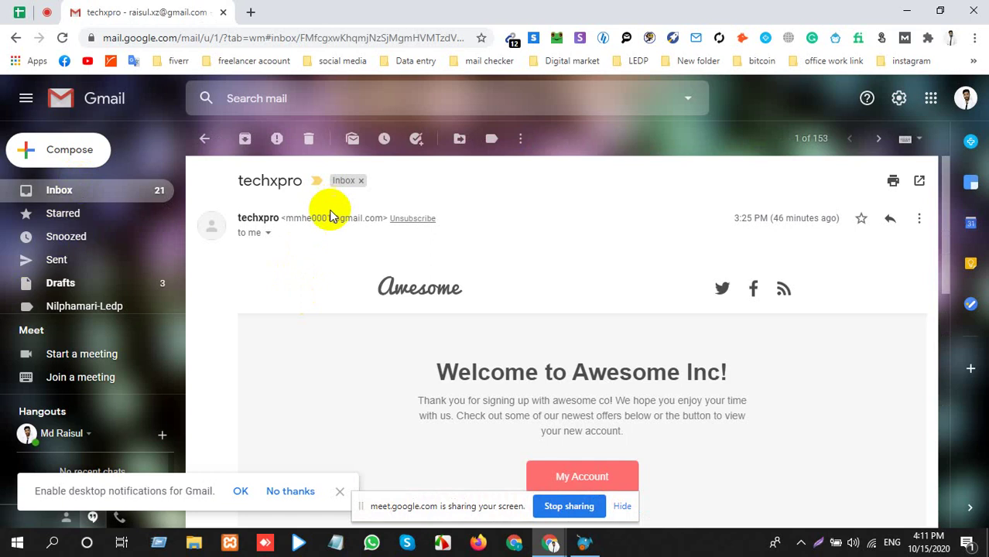
pyautogui.scroll(-1, 373, 315)
pyautogui.scroll(-4, 373, 316)
pyautogui.scroll(4, 371, 321)
pyautogui.scroll(-7, 411, 320)
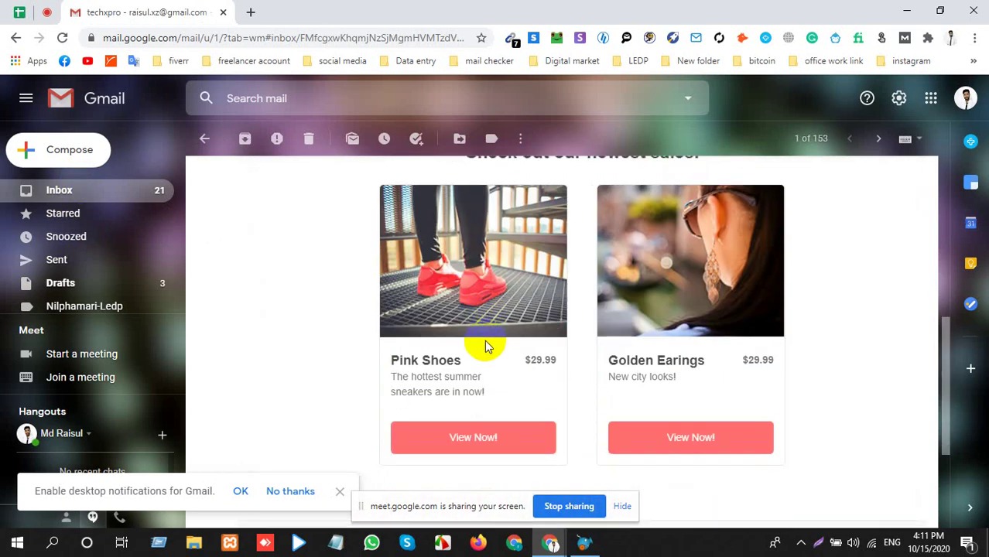
pyautogui.scroll(7, 486, 341)
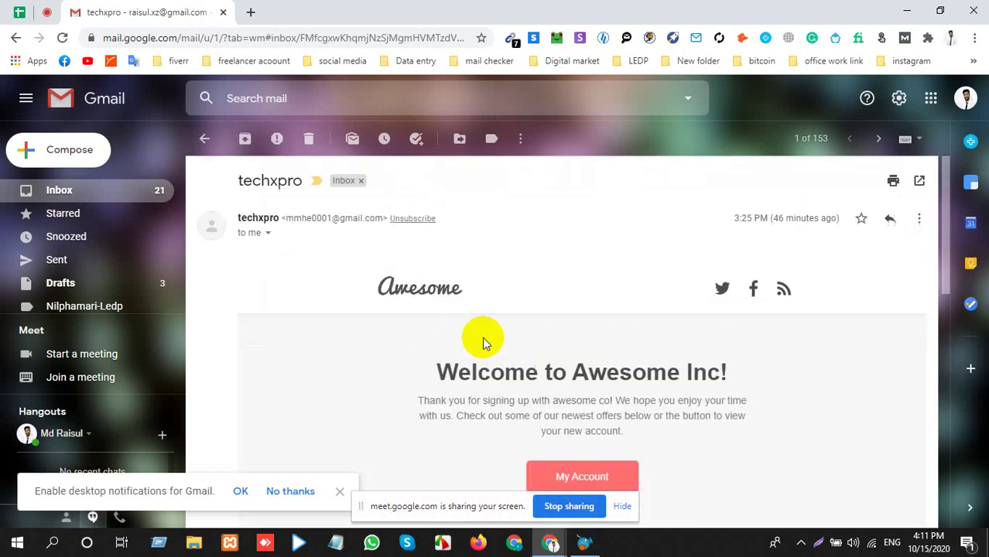
pyautogui.click(82, 190)
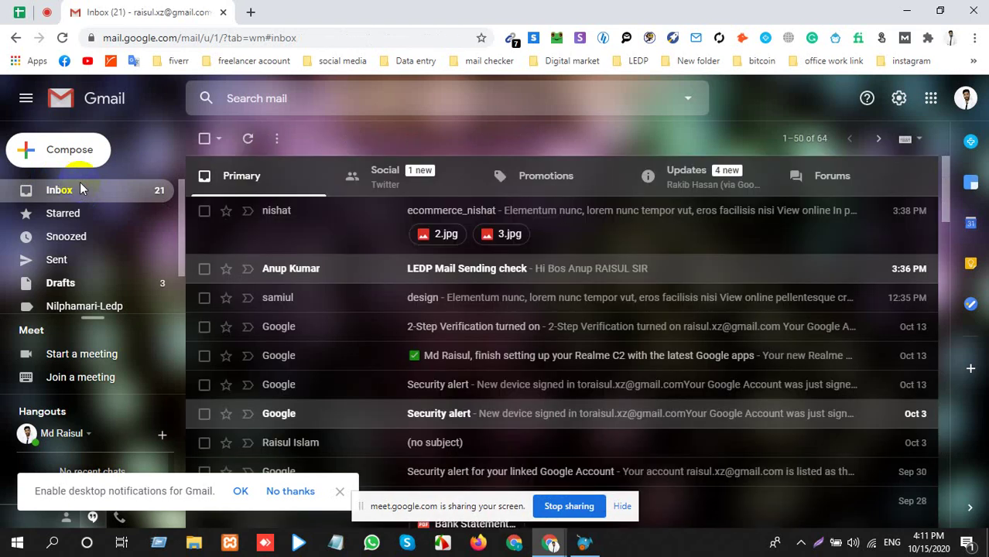
# Back in Promotions, scroll down and open the Wix.com 'Get 50% OFF' email.
pyautogui.click(570, 178)
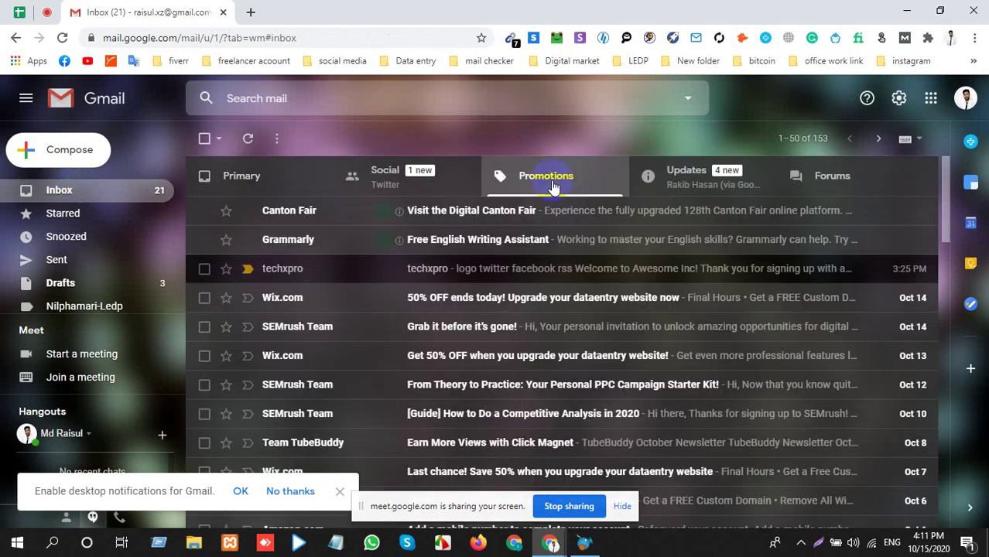
pyautogui.scroll(-2, 398, 287)
pyautogui.scroll(-1, 388, 304)
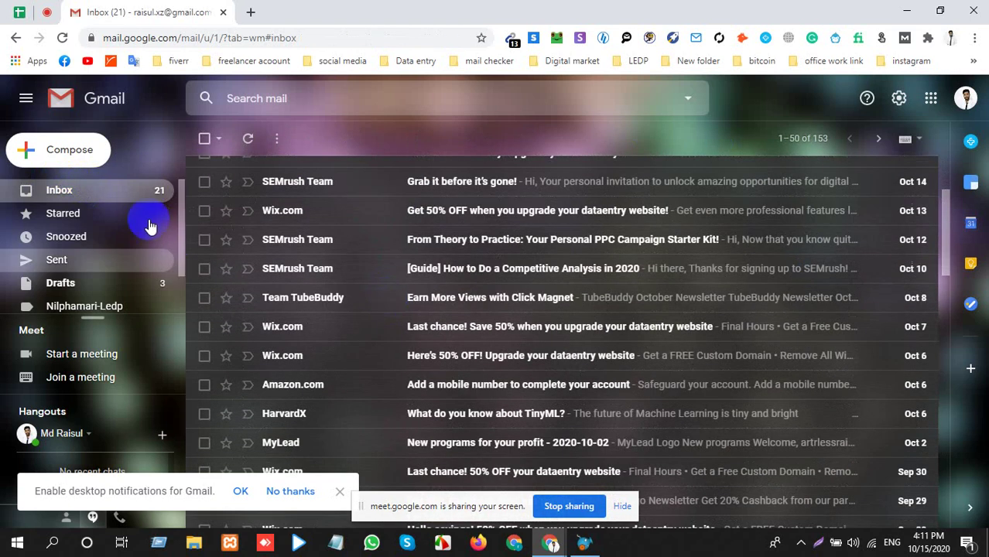
pyautogui.click(289, 219)
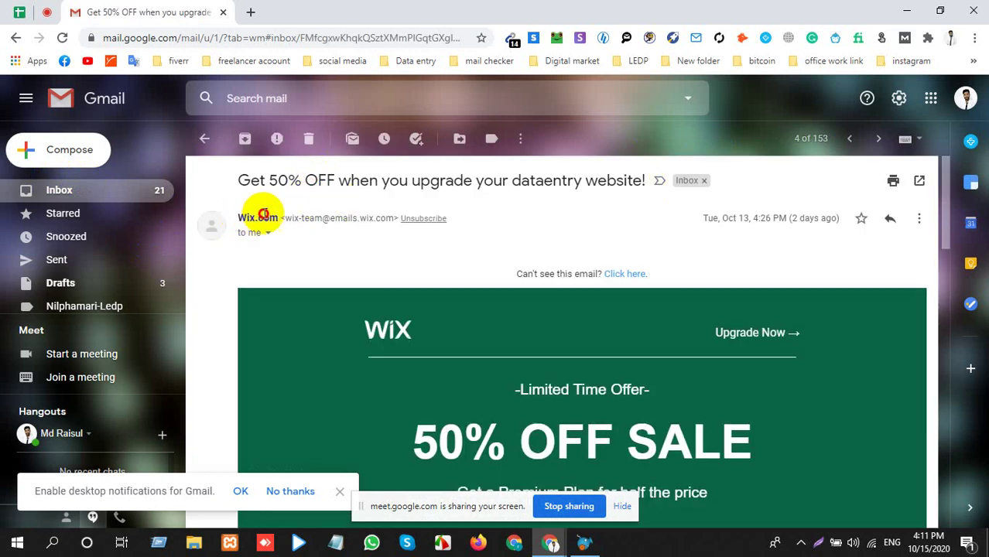
# Show the Wix email's sender details, highlight its subject and reply-to address, then return to the inbox.
pyautogui.doubleClick(279, 218)
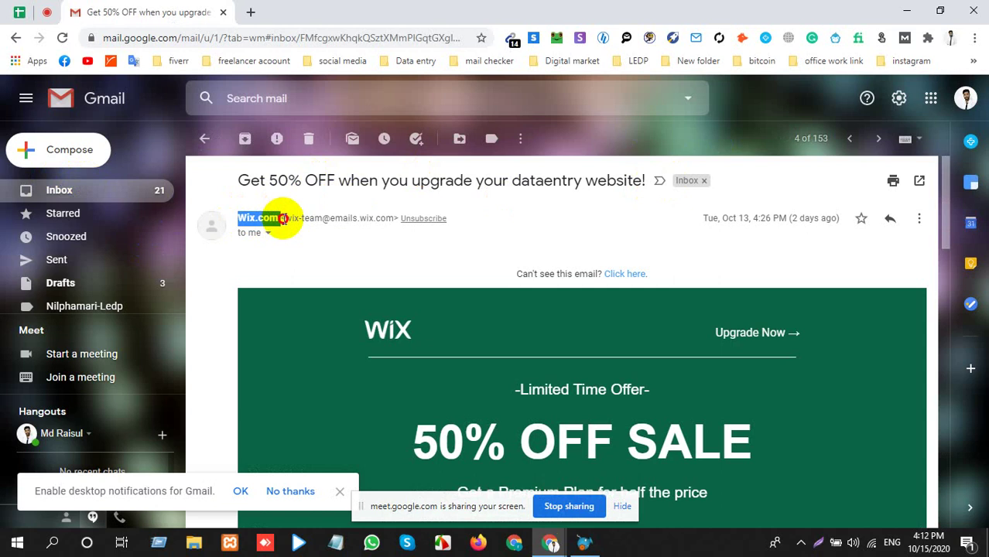
pyautogui.click(268, 234)
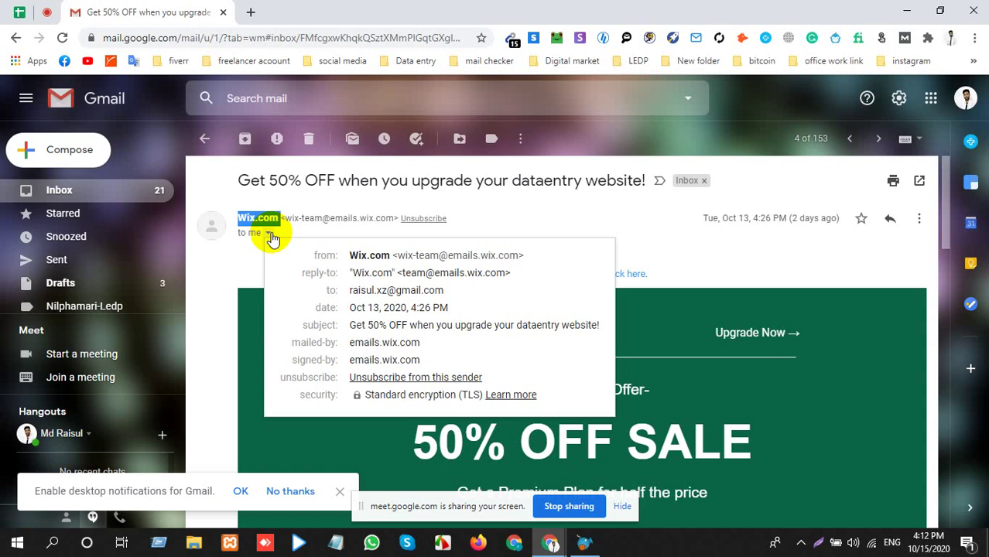
pyautogui.click(353, 325)
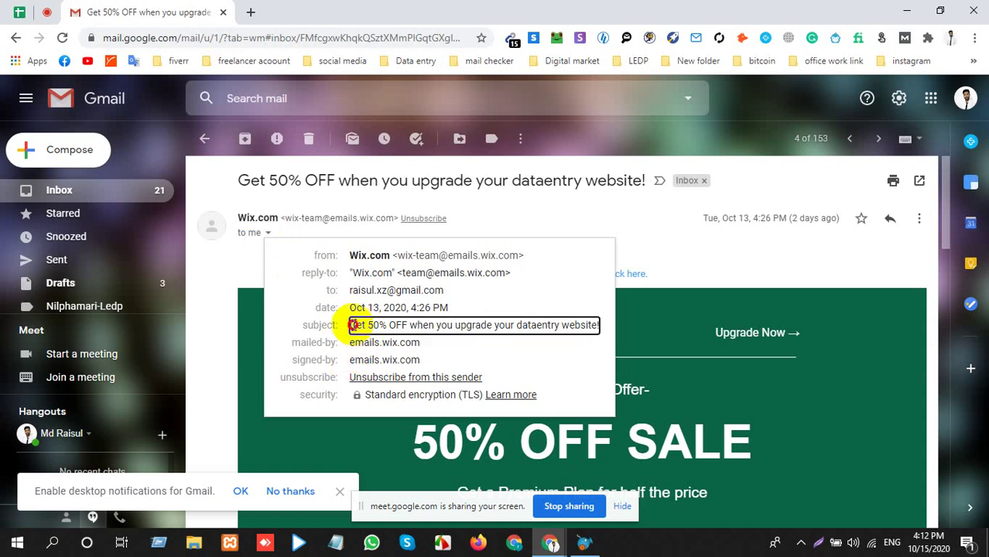
pyautogui.moveTo(352, 325); pyautogui.dragTo(597, 323)
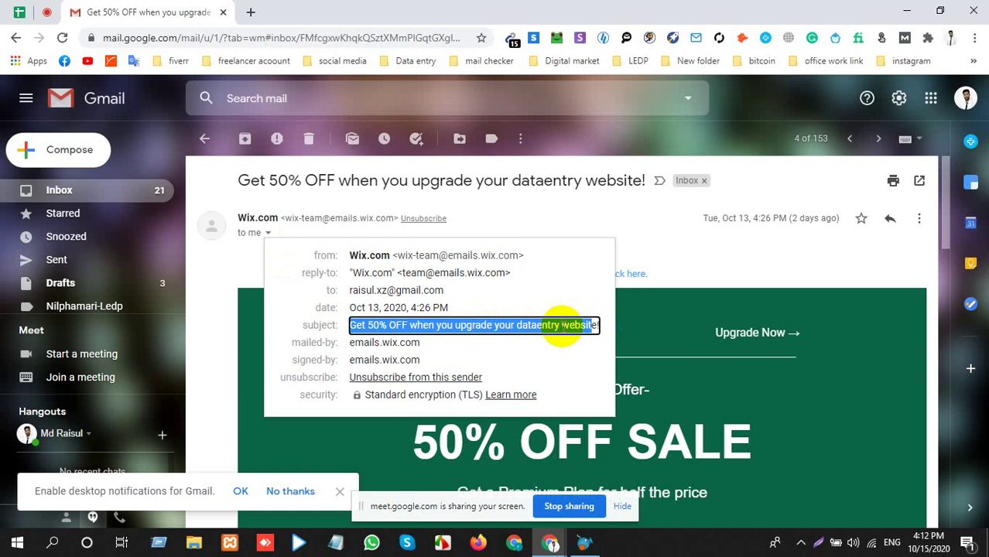
pyautogui.click(410, 277)
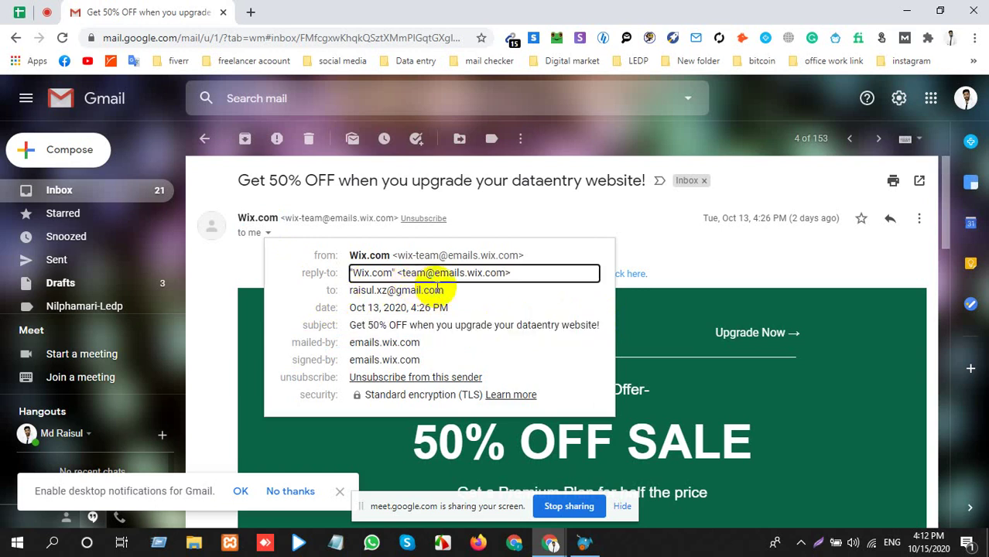
pyautogui.click(247, 260)
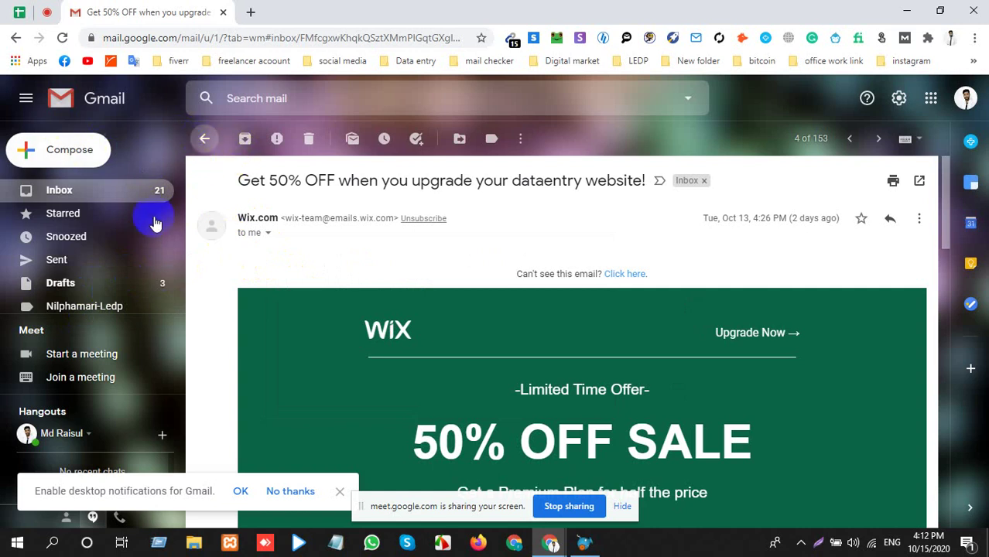
pyautogui.click(204, 139)
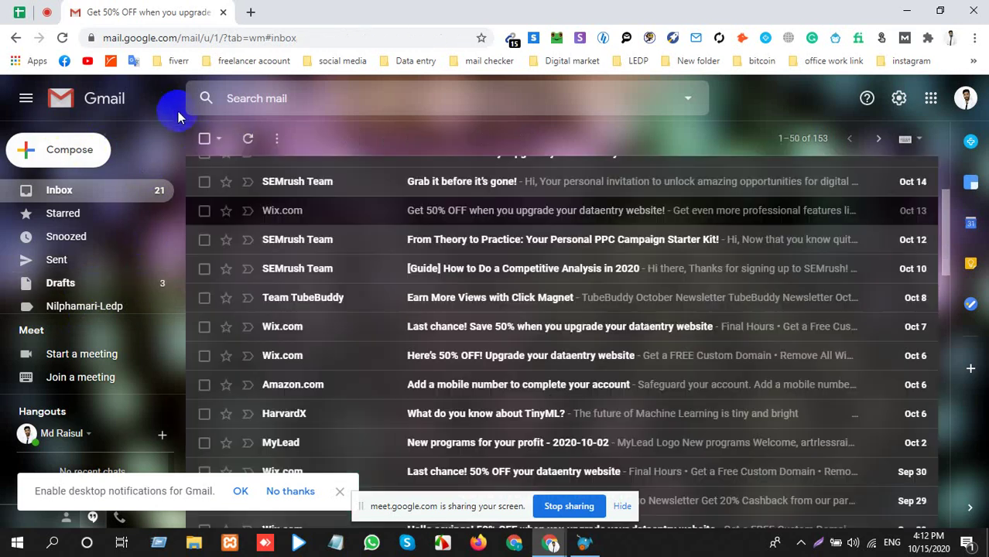
# Open the MyLead 'Get 20% Cashback' email, highlight its sender, return to the inbox, then switch to SendBlaster.
pyautogui.scroll(-2, 326, 248)
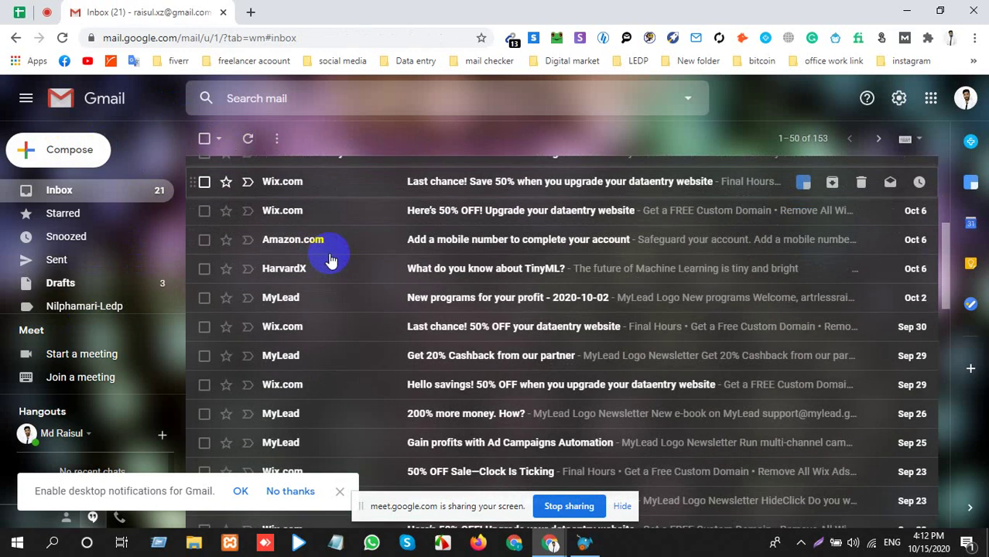
pyautogui.click(334, 356)
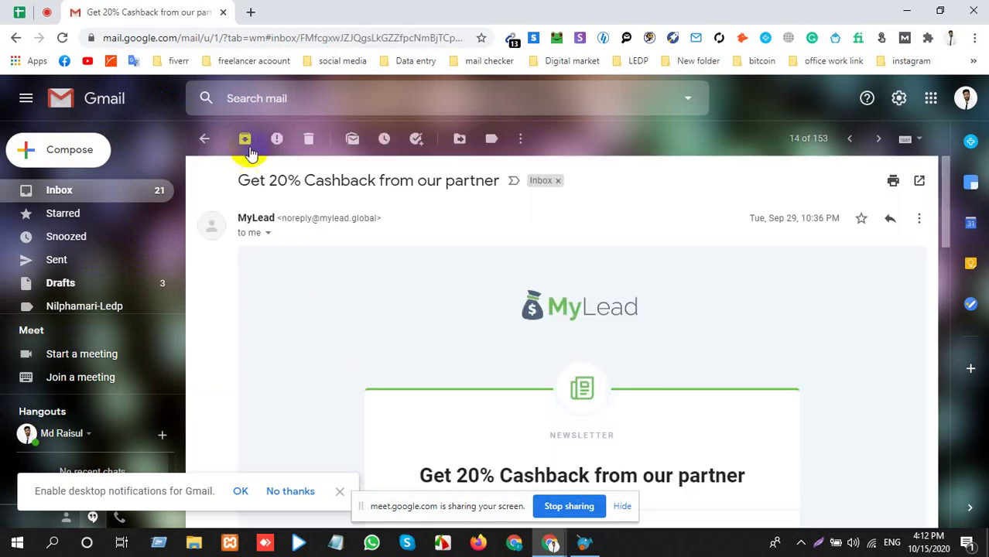
pyautogui.moveTo(240, 216); pyautogui.dragTo(326, 215)
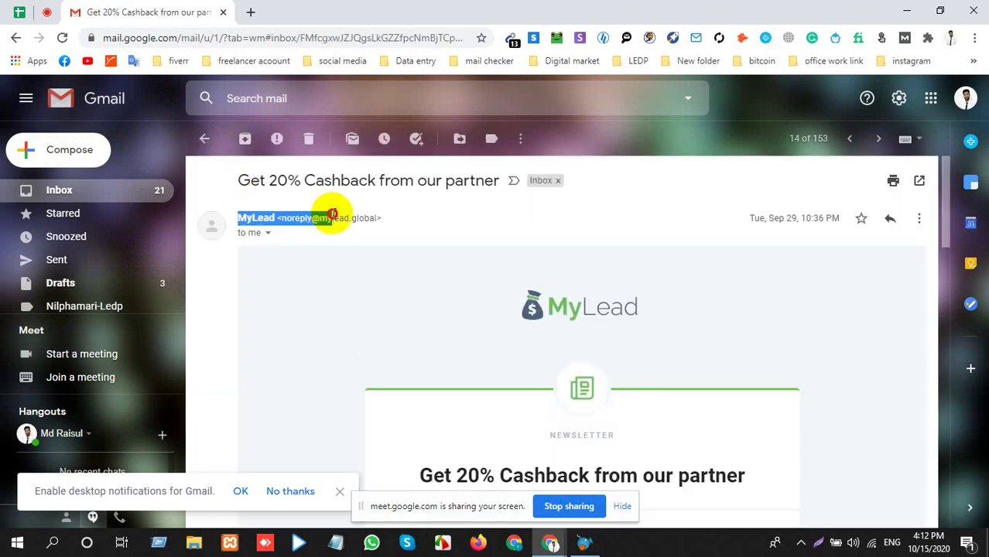
pyautogui.click(263, 181)
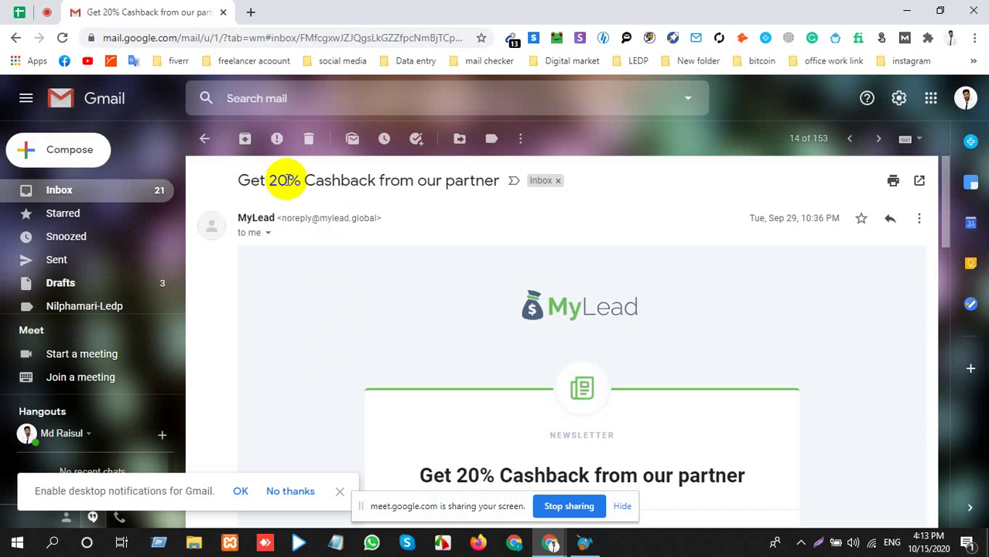
pyautogui.click(95, 196)
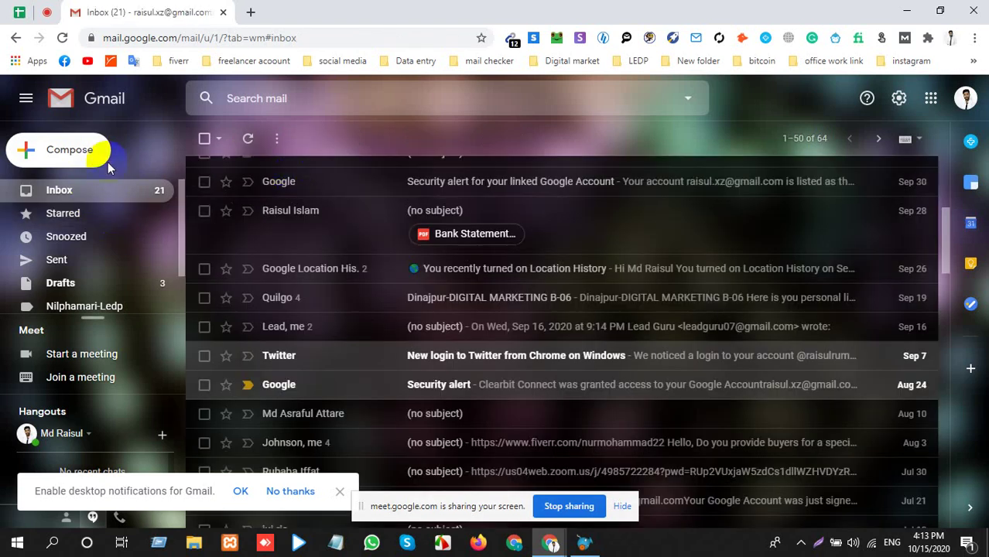
pyautogui.click(582, 540)
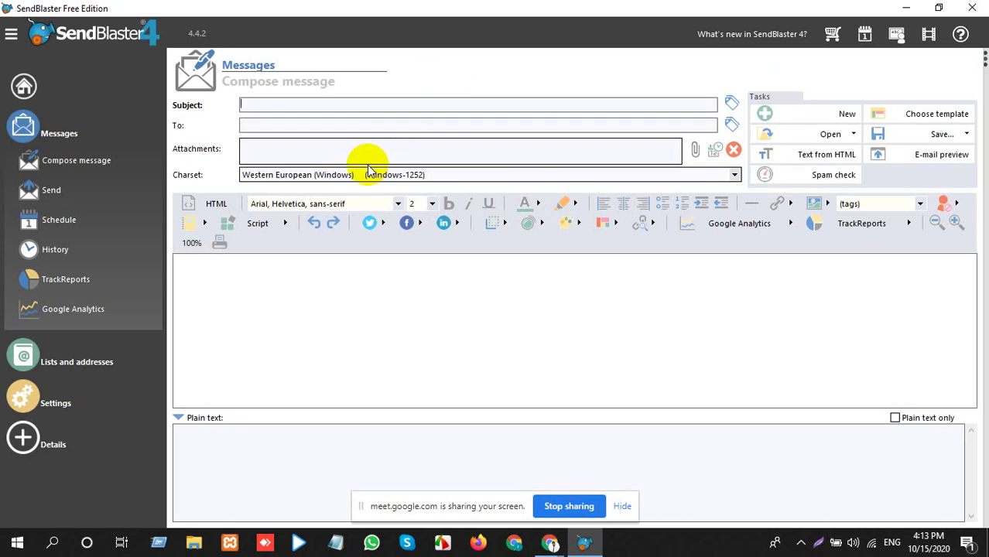
# Replace the mistyped 'Doctor1' with the subject 'USA All Doctor Contact'.
pyautogui.write('Doctor1')
pyautogui.press('BackSpace')
pyautogui.hotkey('ctrl', 'a')
pyautogui.press('BackSpace')
pyautogui.write('USA')
pyautogui.press('BackSpace')
pyautogui.write('A All Doctor Contact')
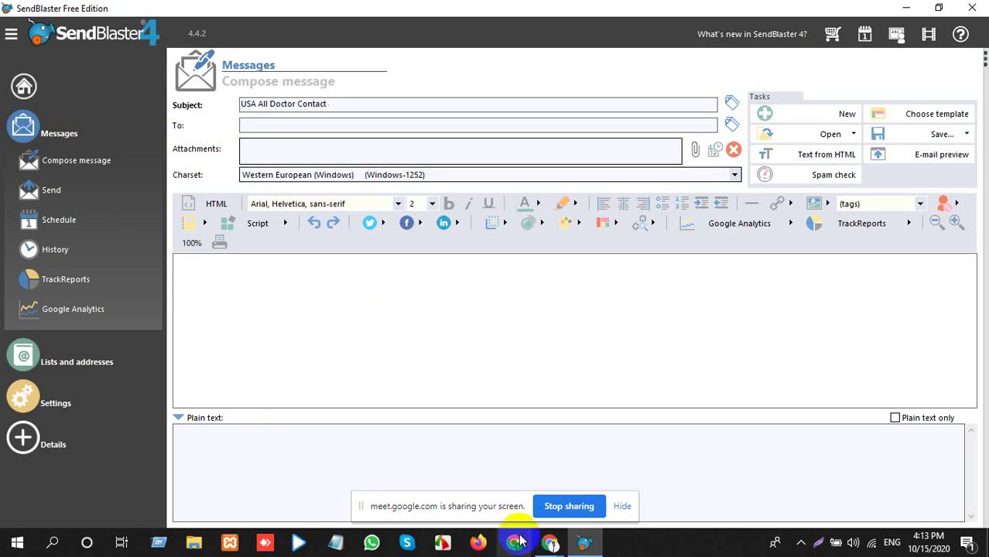
# In the Google Meet call, hide the sharing notice and mute the microphone, then return to SendBlaster.
pyautogui.moveTo(520, 542)
pyautogui.click(452, 480)
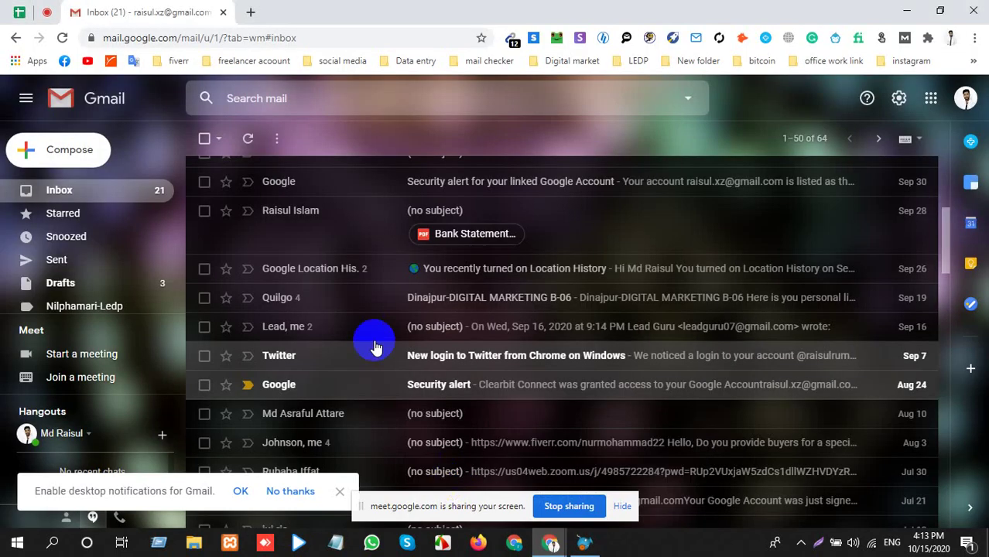
pyautogui.click(46, 13)
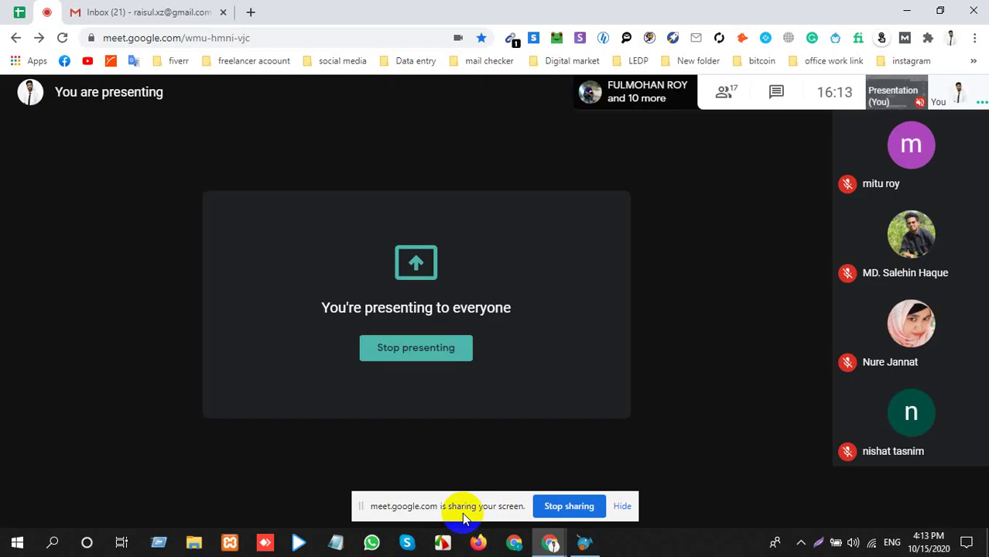
pyautogui.click(622, 506)
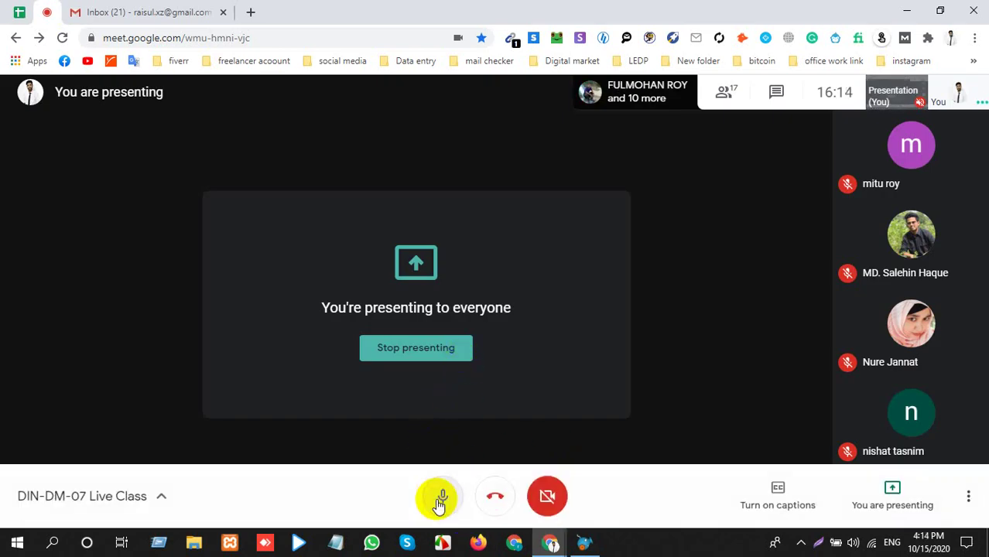
pyautogui.click(442, 496)
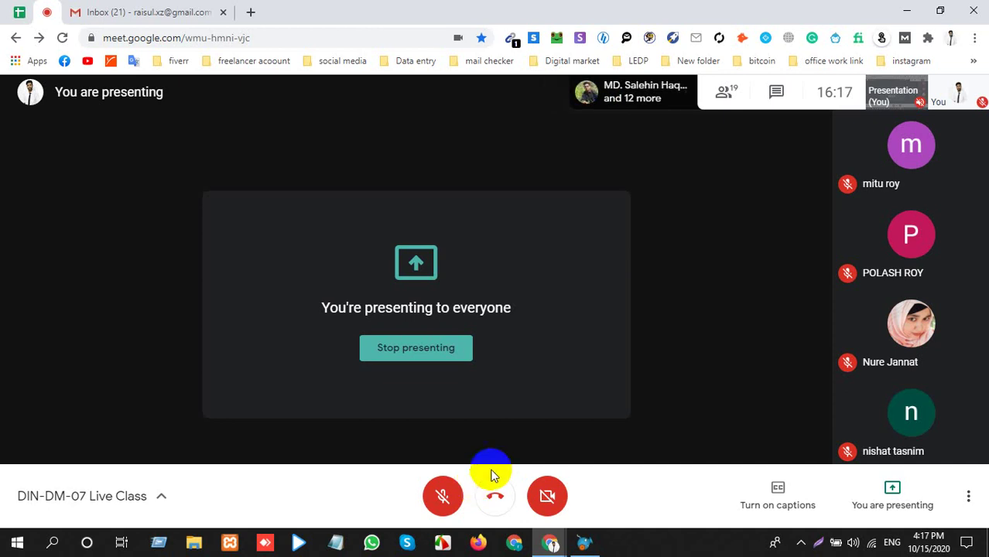
pyautogui.click(585, 542)
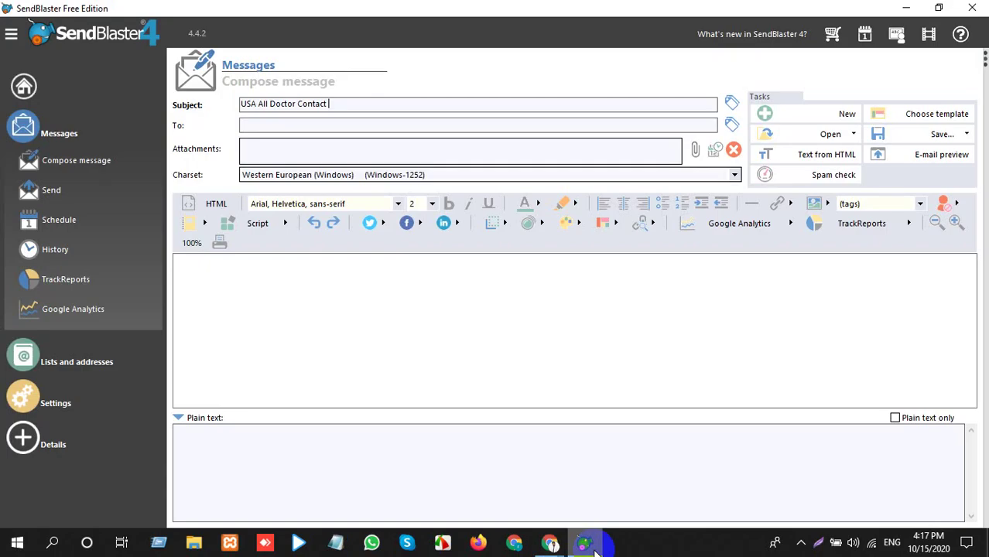
pyautogui.click(592, 547)
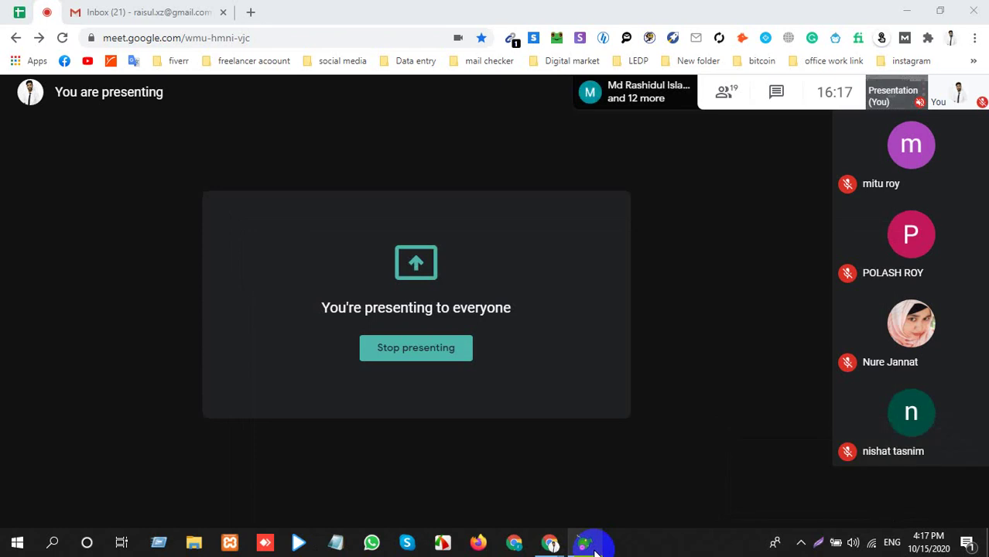
pyautogui.click(592, 546)
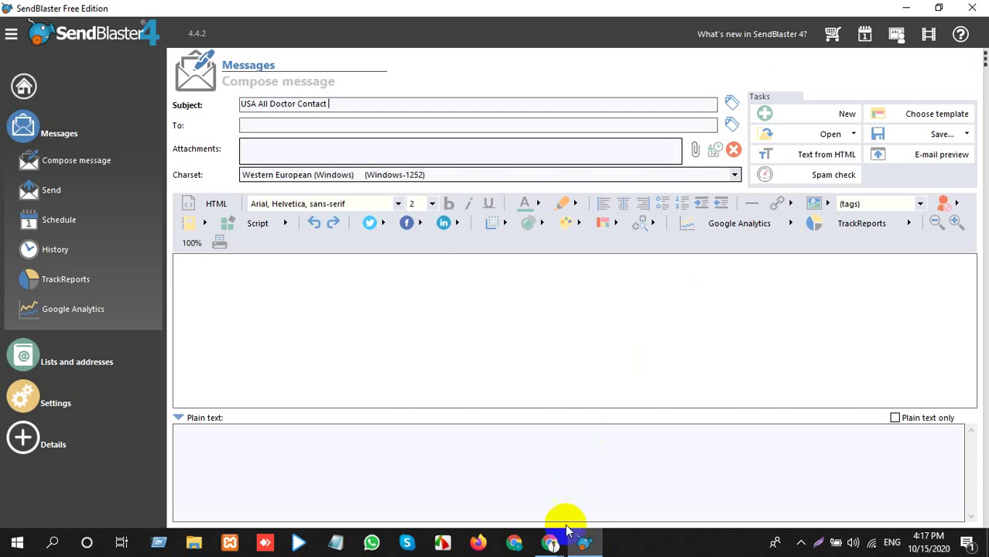
pyautogui.moveTo(550, 538)
pyautogui.click(468, 470)
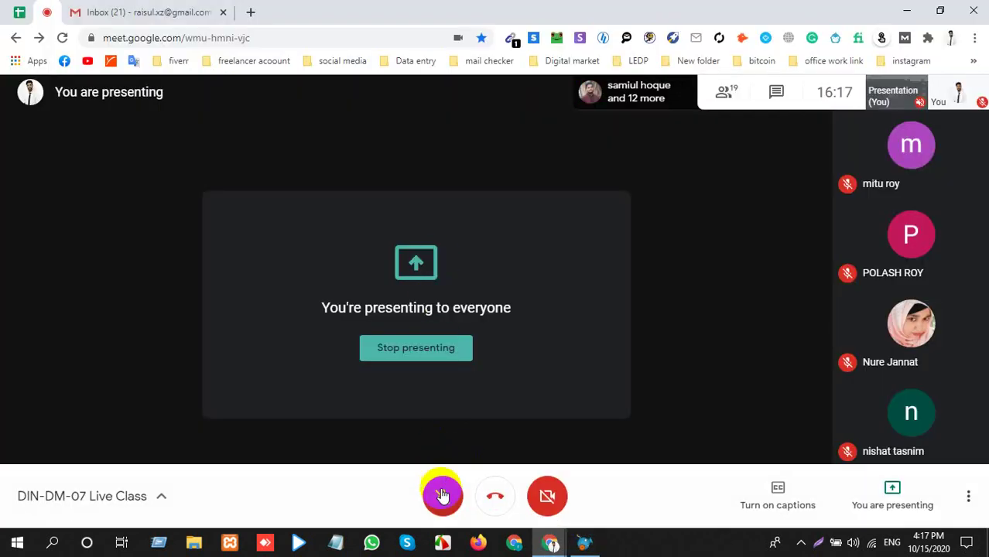
pyautogui.click(584, 543)
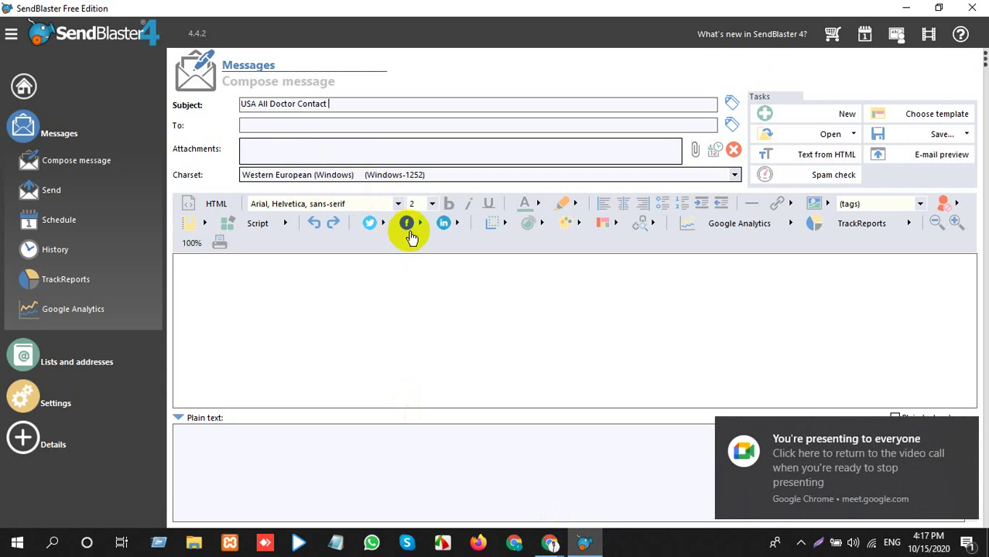
pyautogui.write('List')
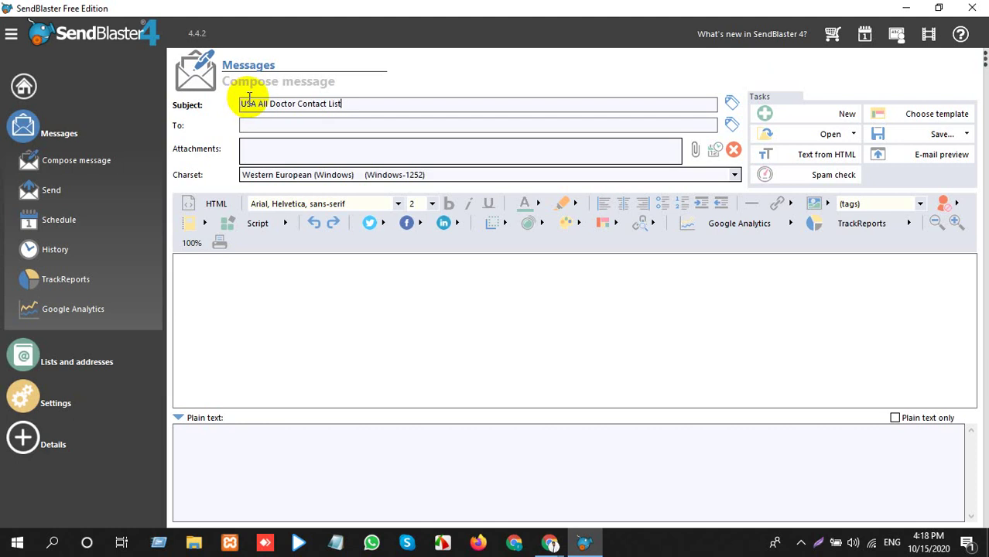
# Drop the leading 'USA' from the subject and append 'in USA' at its end.
pyautogui.moveTo(259, 104); pyautogui.dragTo(232, 103)
pyautogui.press('BackSpace')
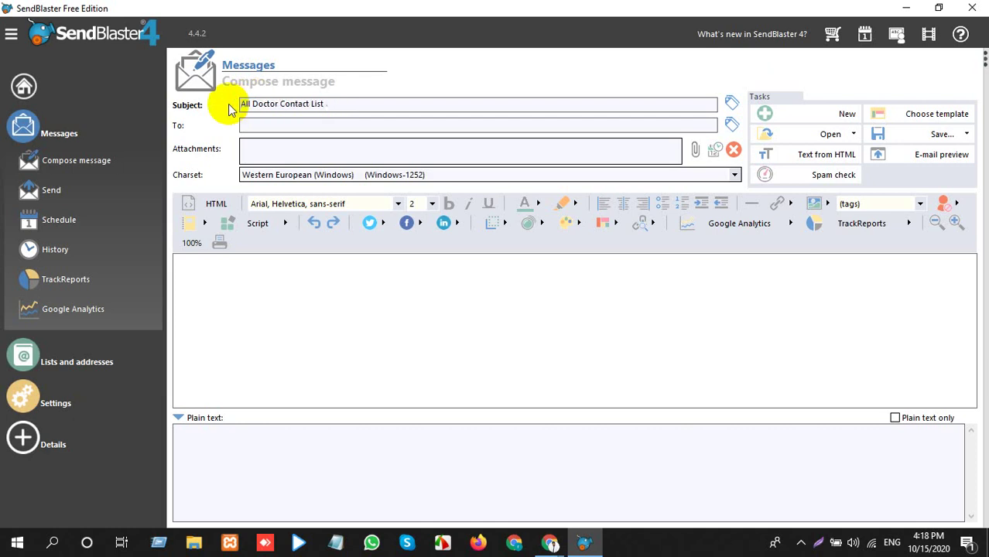
pyautogui.click(332, 103)
pyautogui.write('i')
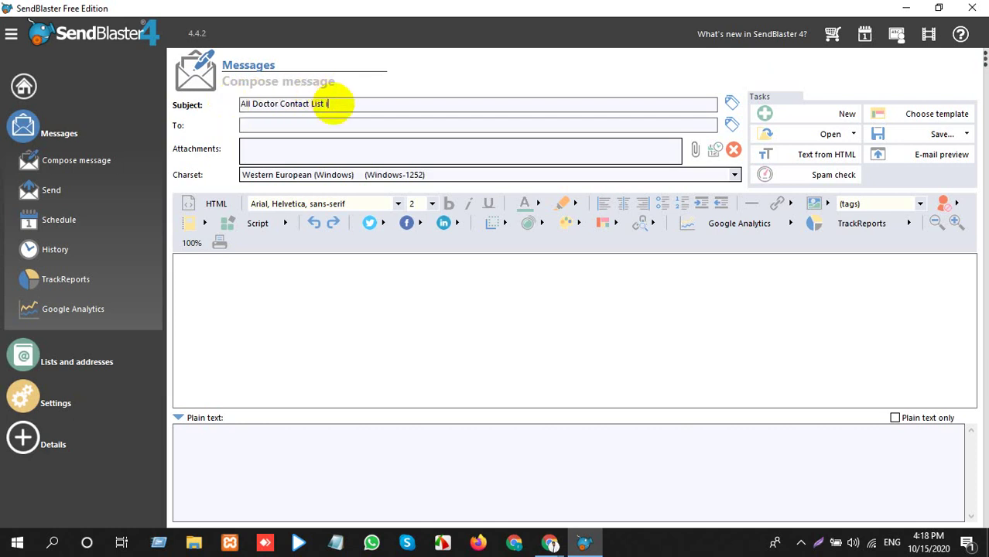
pyautogui.write('n USA')
pyautogui.click(510, 121)
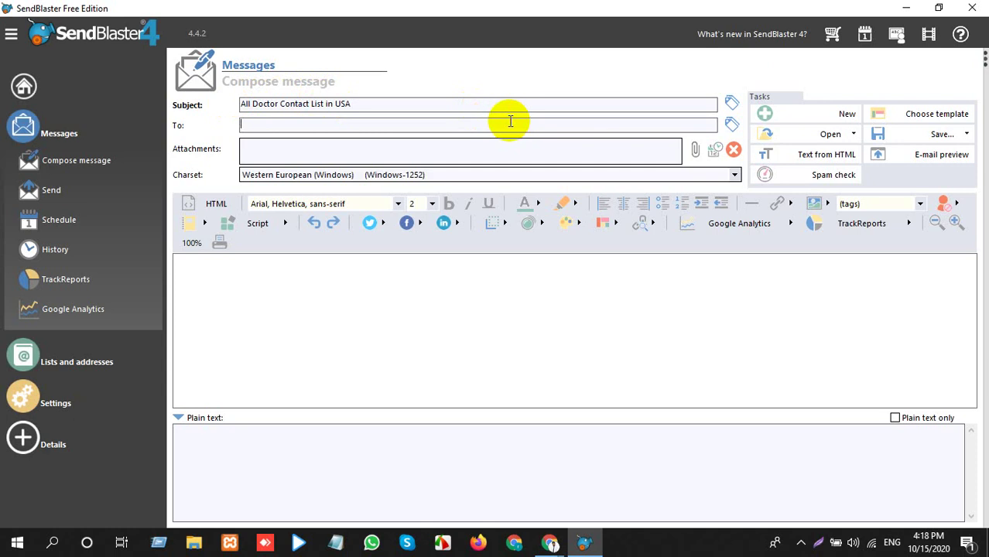
pyautogui.click(711, 152)
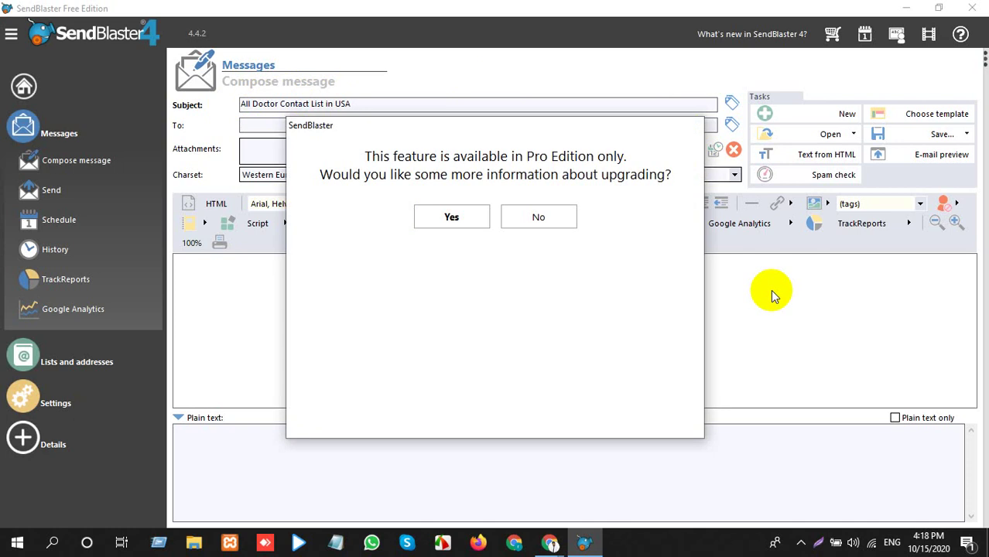
pyautogui.click(530, 219)
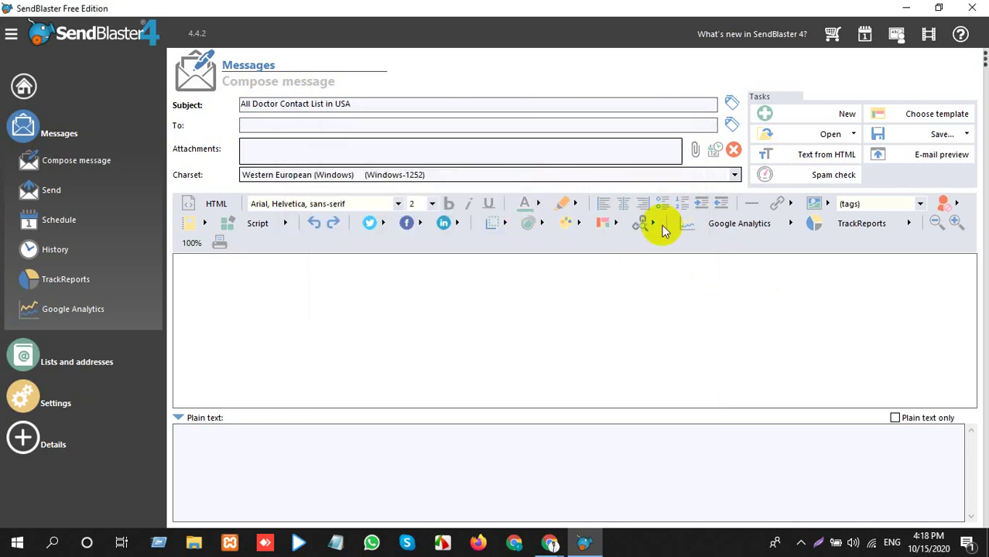
pyautogui.click(375, 287)
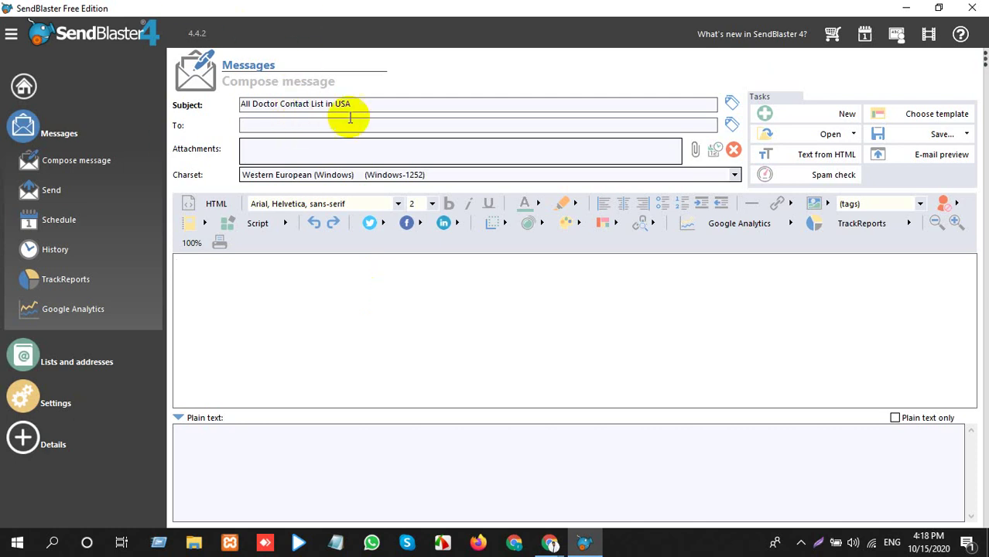
# Apply the '(Business) cars 1' Motors & Automotive template, confirming the current content is erased.
pyautogui.click(934, 116)
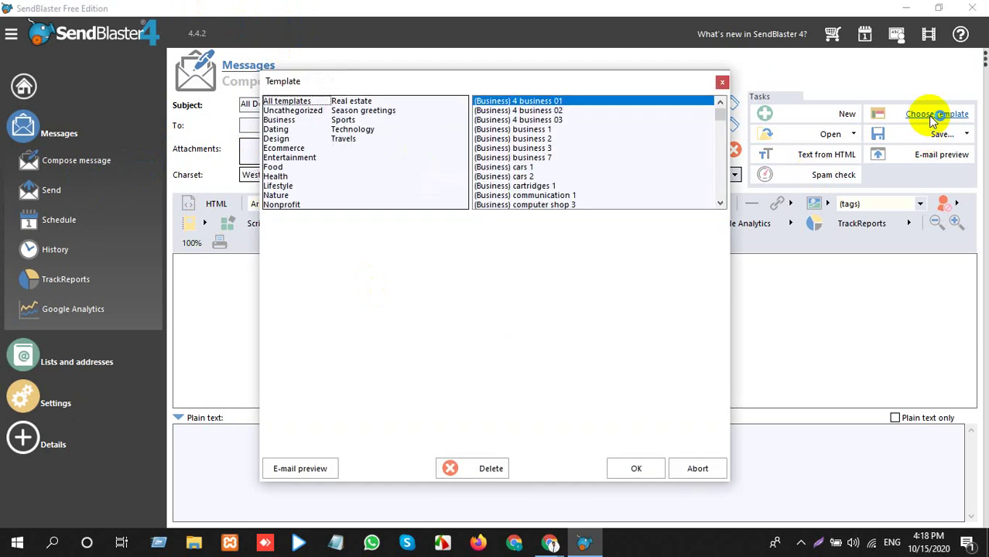
pyautogui.scroll(-1, 540, 220)
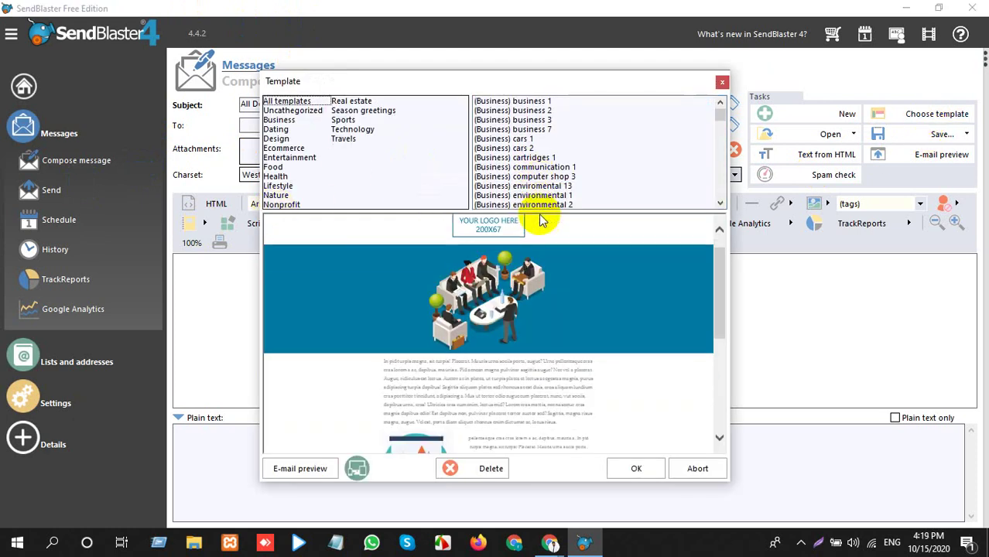
pyautogui.scroll(1, 495, 143)
pyautogui.click(497, 140)
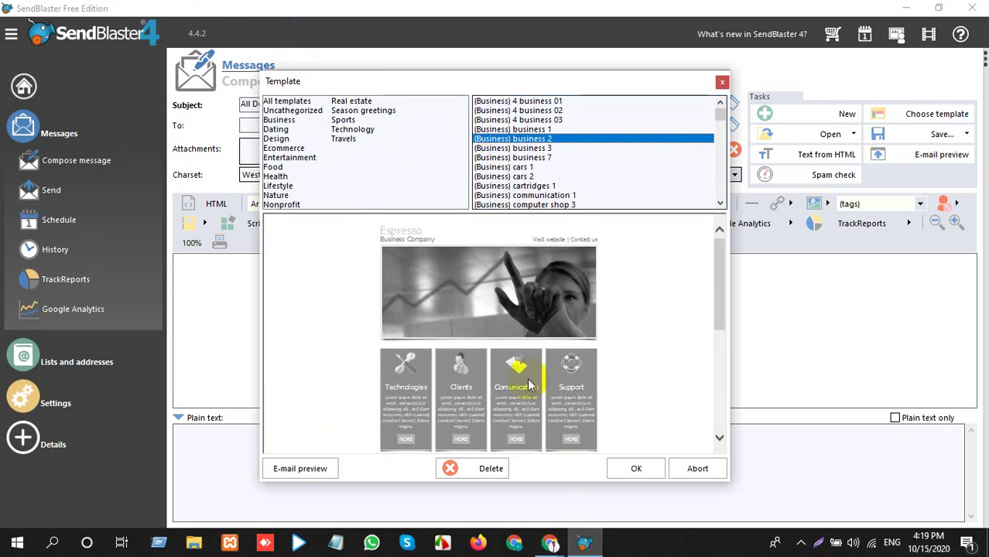
pyautogui.click(526, 167)
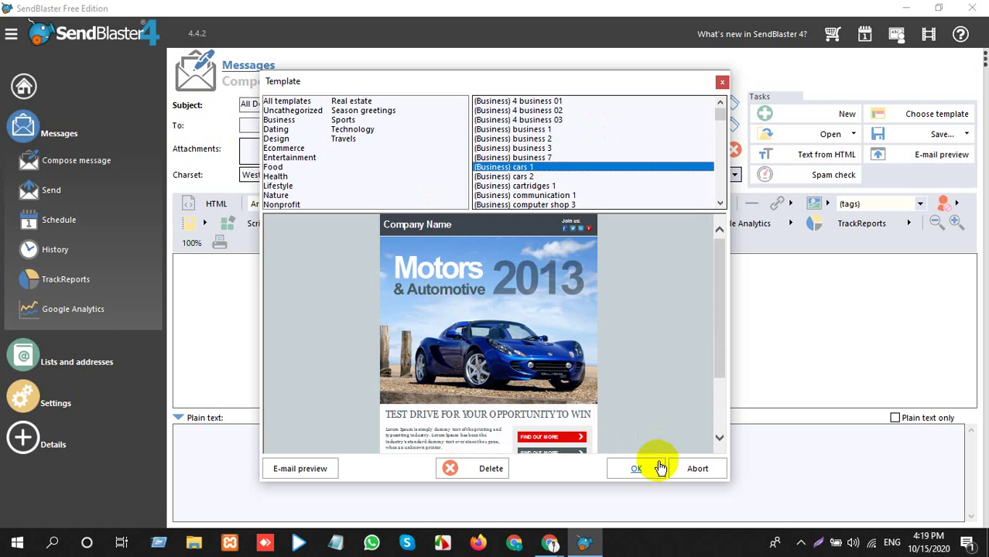
pyautogui.click(628, 468)
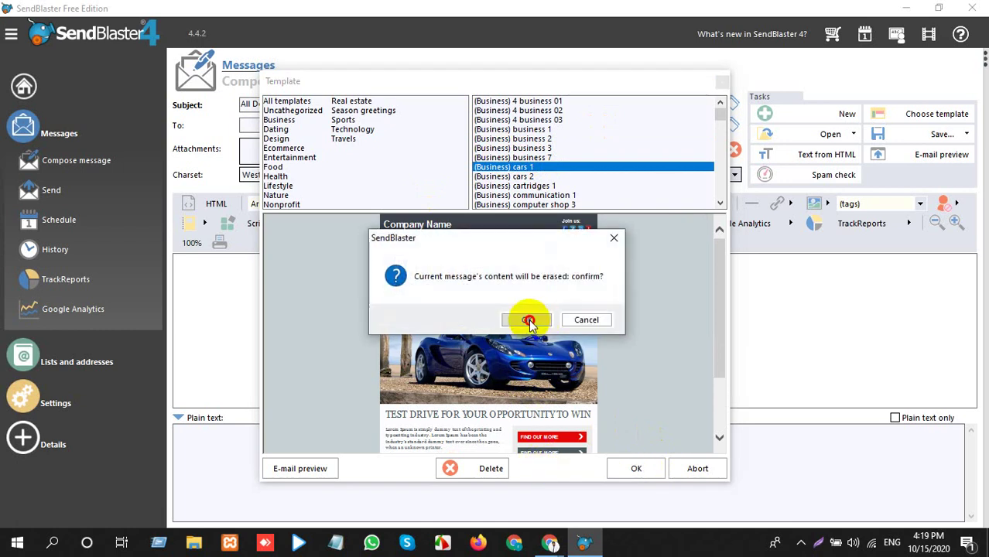
pyautogui.click(528, 320)
pyautogui.scroll(-2, 557, 357)
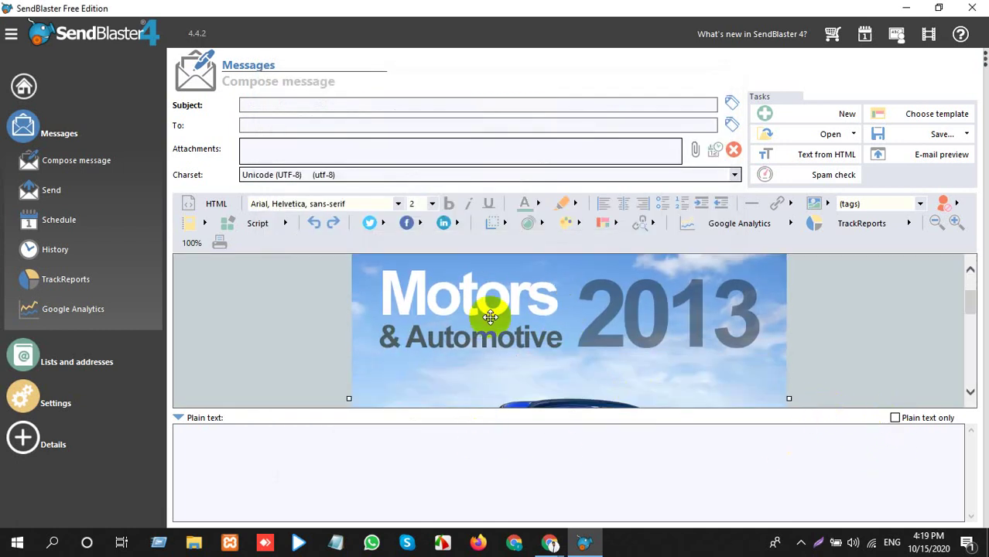
# Collapse the Plain text panel to enlarge the template body view.
pyautogui.click(487, 311)
pyautogui.click(178, 417)
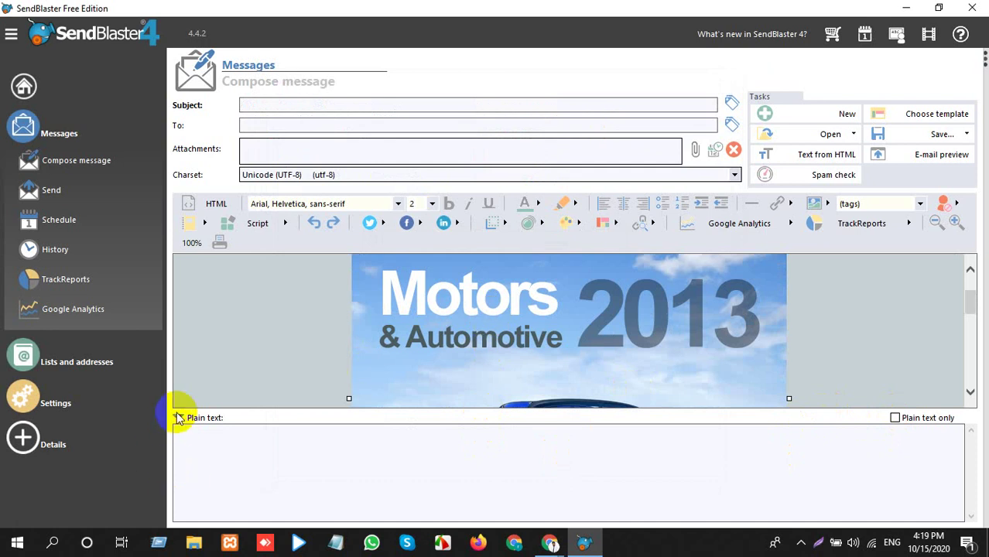
pyautogui.scroll(-3, 280, 430)
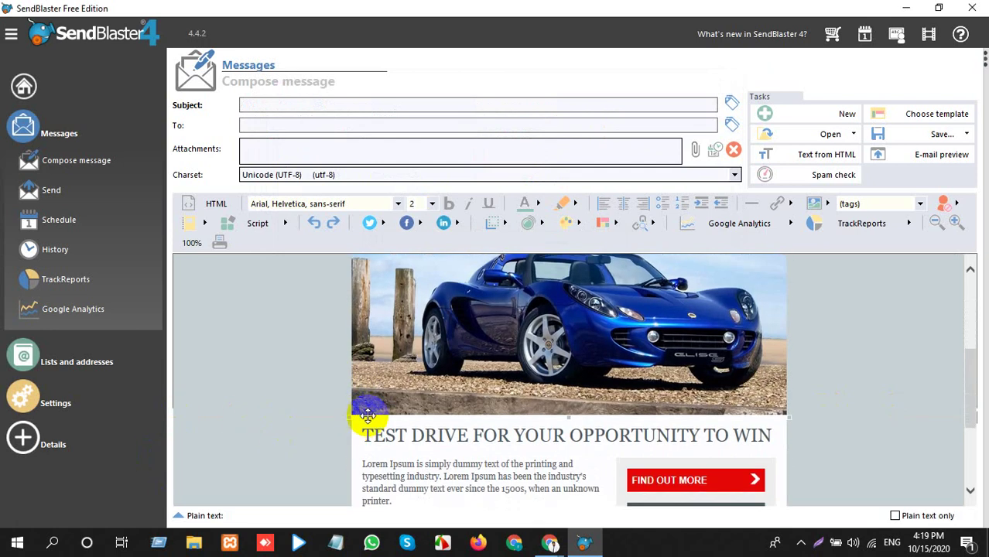
pyautogui.scroll(-2, 410, 411)
pyautogui.scroll(5, 458, 404)
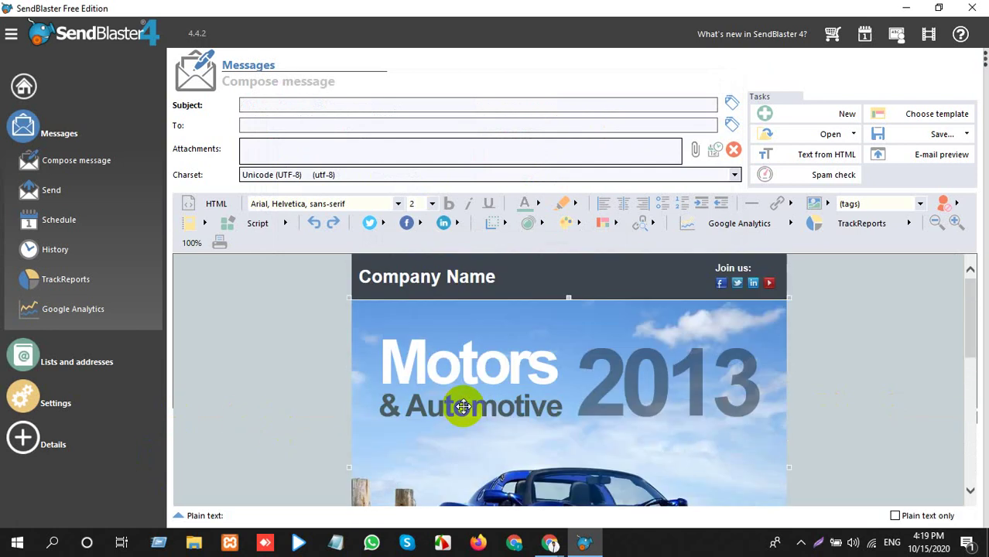
# Replace the Company Name heading with 'R Tech Life', correcting the typed letters.
pyautogui.tripleClick(397, 284)
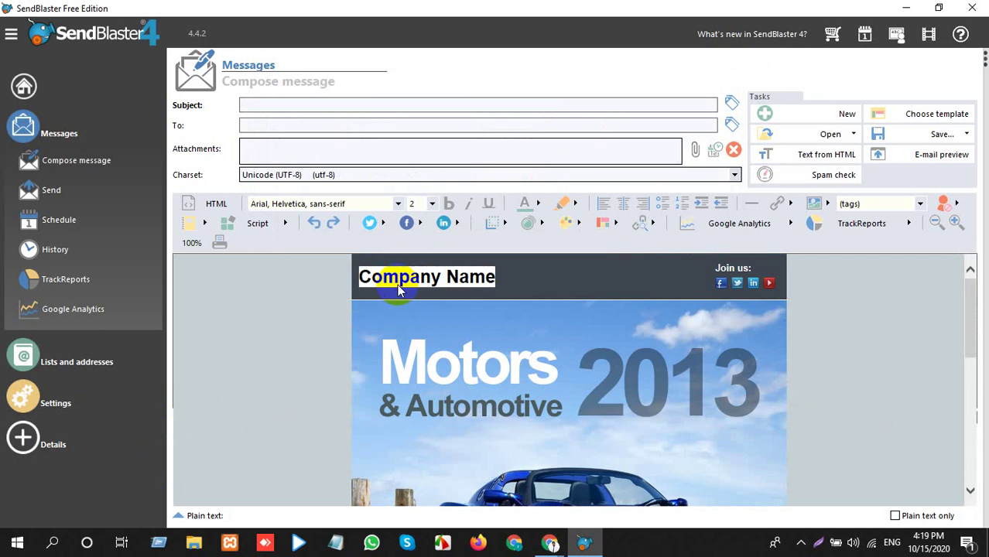
pyautogui.press('Delete')
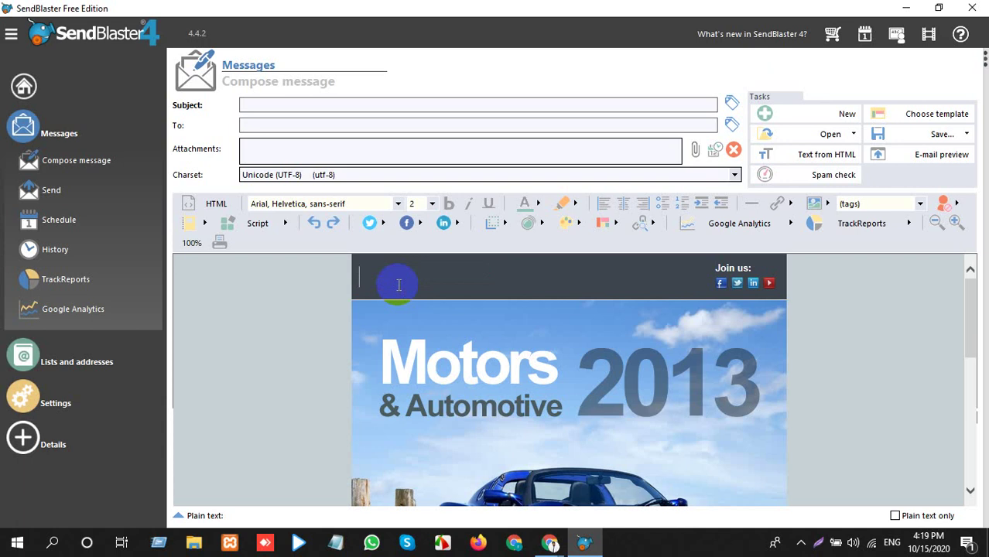
pyautogui.write('N Tech')
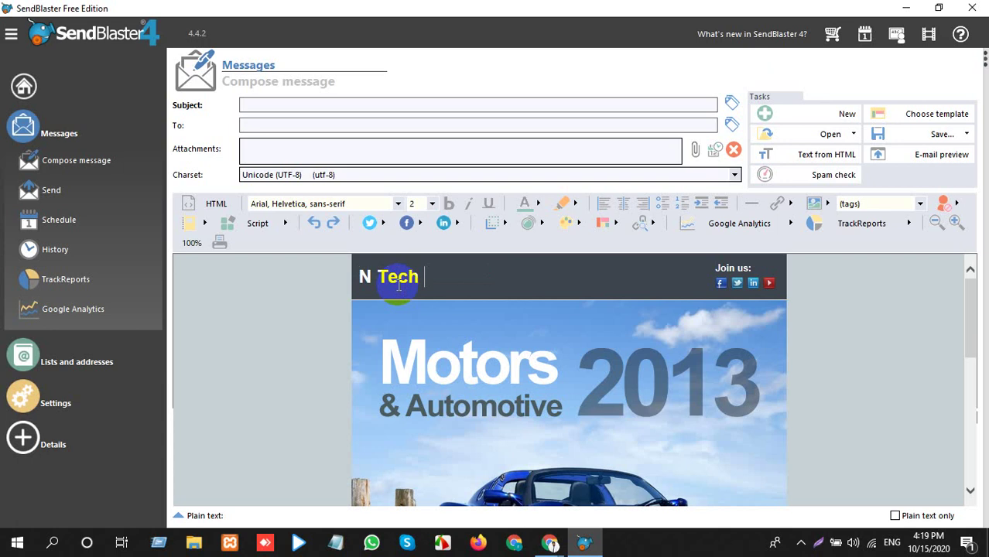
pyautogui.write(' Lis')
pyautogui.press('BackSpace')
pyautogui.write('fe')
pyautogui.scroll(-2, 456, 340)
pyautogui.scroll(2, 457, 346)
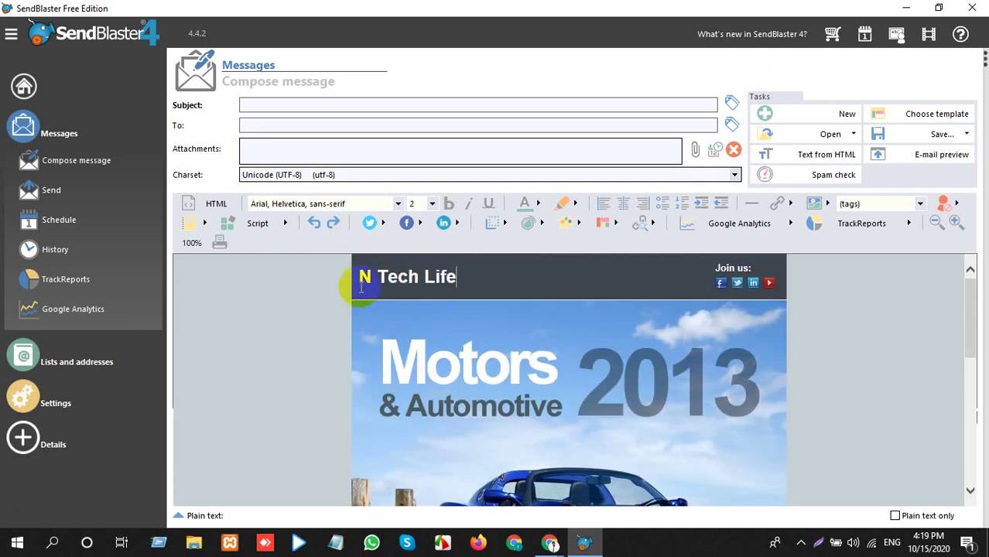
pyautogui.doubleClick(360, 283)
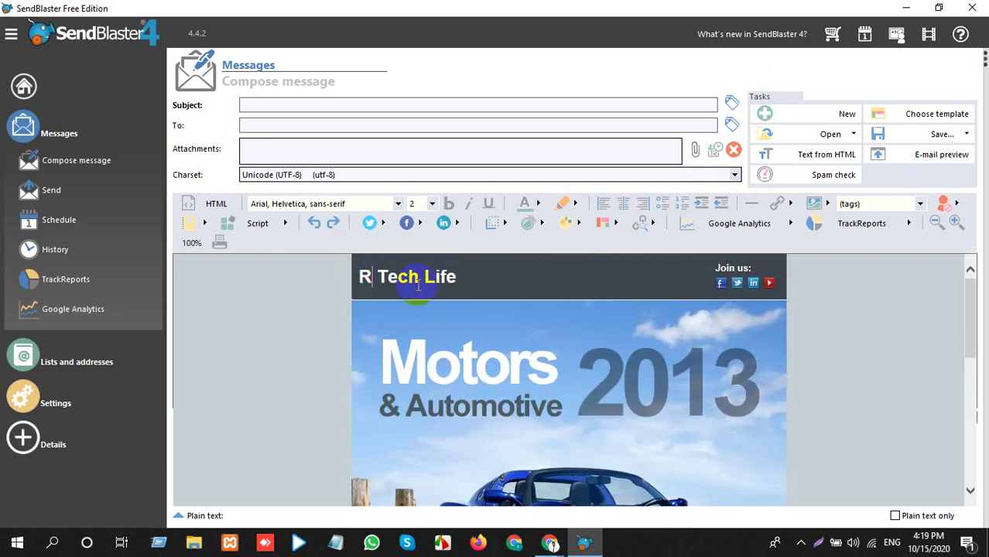
pyautogui.scroll(-6, 433, 348)
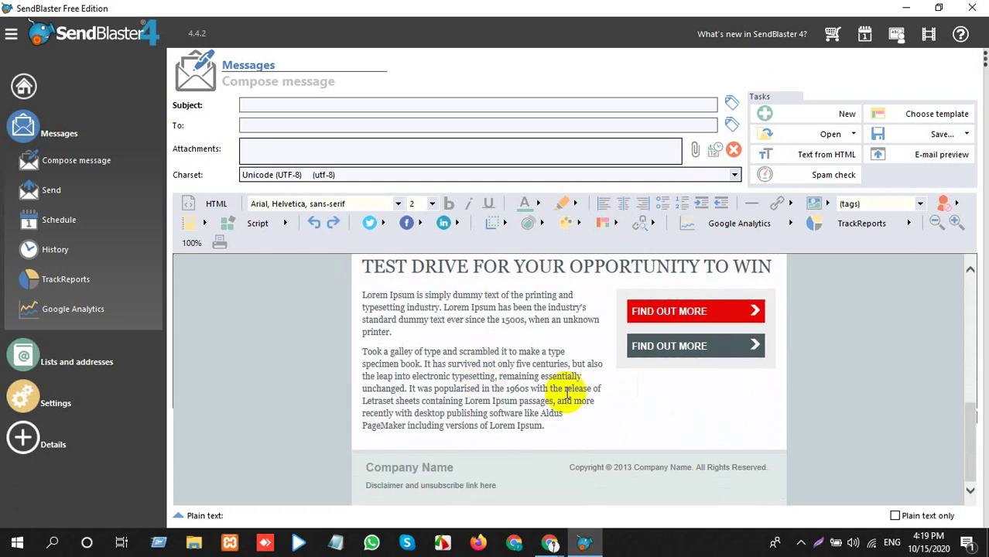
# Delete both Lorem Ipsum paragraphs and start typing 'If you Need doctor' in their place.
pyautogui.moveTo(362, 295)
pyautogui.mouseDown()
pyautogui.moveTo(382, 309)
pyautogui.moveTo(431, 404)
pyautogui.moveTo(545, 433)
pyautogui.mouseUp()
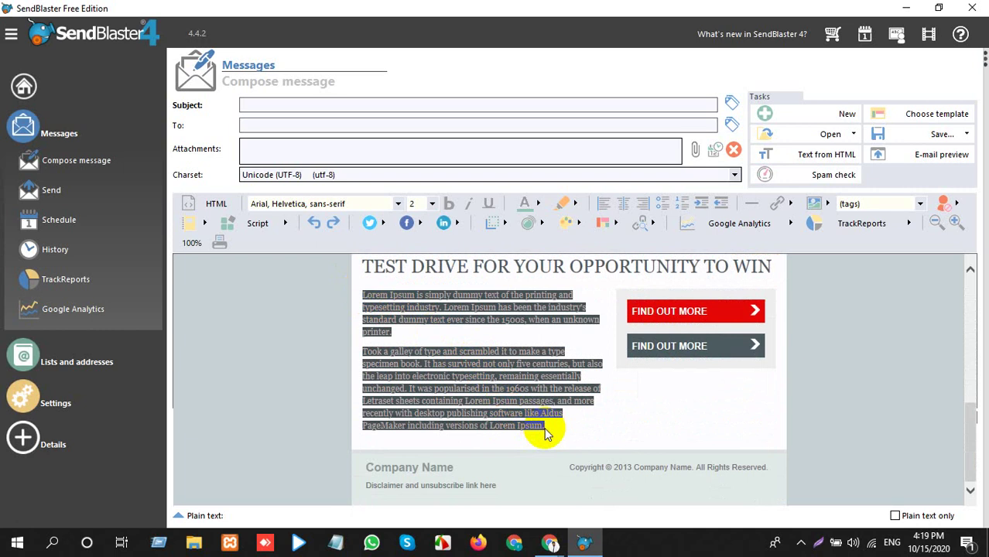
pyautogui.press('Delete')
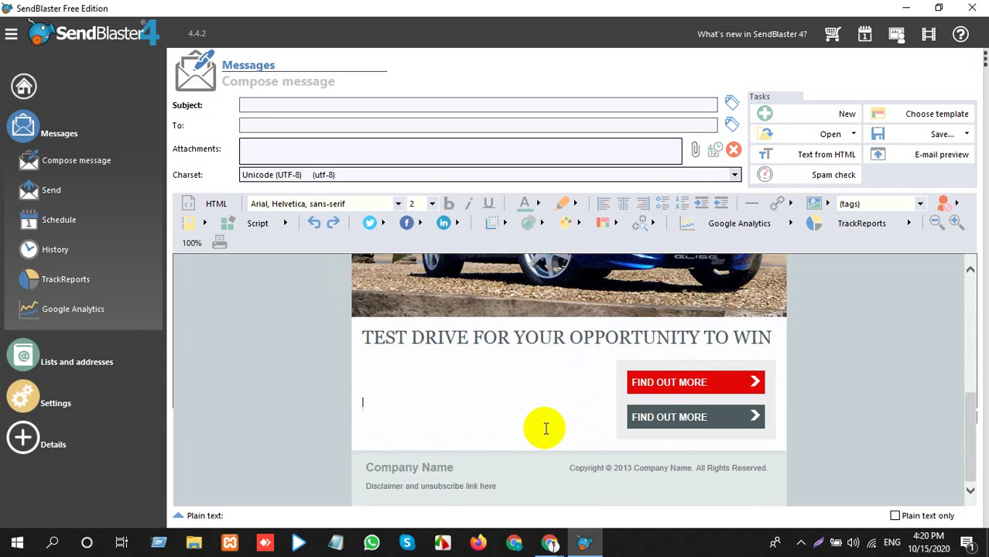
pyautogui.write('If you ')
pyautogui.write('Need')
pyautogui.write('US')
pyautogui.press('BackSpace')
pyautogui.press('BackSpace')
pyautogui.press('BackSpace')
pyautogui.write('de')
pyautogui.press('BackSpace')
pyautogui.write('octor conta')
pyautogui.write('t')
# Fix the misspelled word and finish the line as 'If you Need doctor conatct list in usa'.
pyautogui.press('BackSpace')
pyautogui.press('BackSpace')
pyautogui.write('ca')
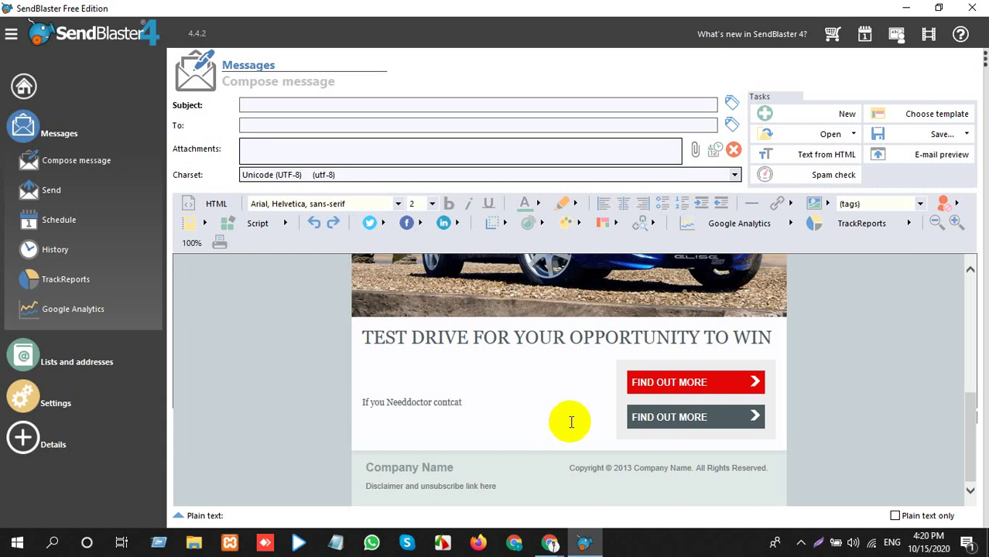
pyautogui.doubleClick(449, 402)
pyautogui.press('BackSpace')
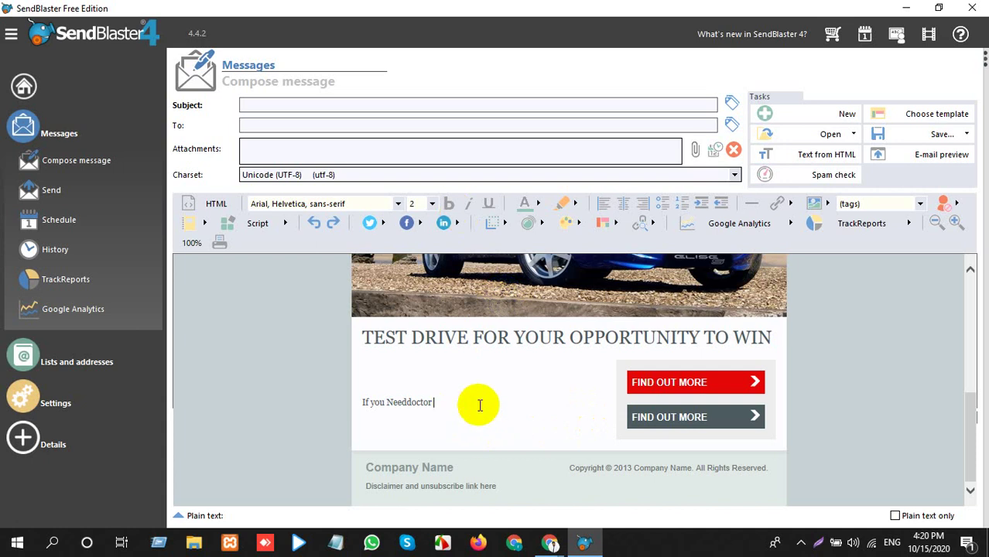
pyautogui.write('ci')
pyautogui.write('onat')
pyautogui.write('ct ')
pyautogui.write('list ')
pyautogui.write('in usa')
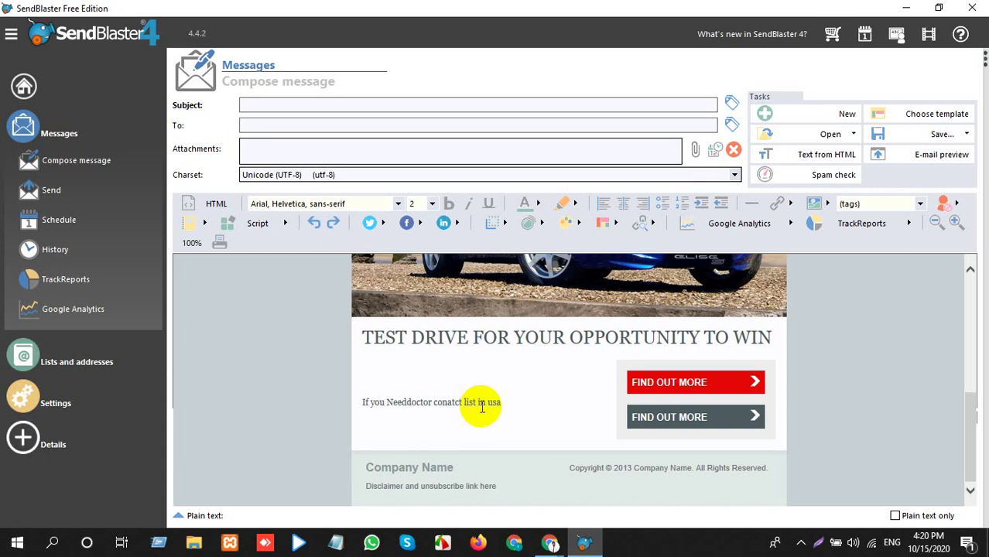
# Select the phrase 'doctor conatct list in usa' in the body.
pyautogui.click(408, 402)
pyautogui.click(411, 398)
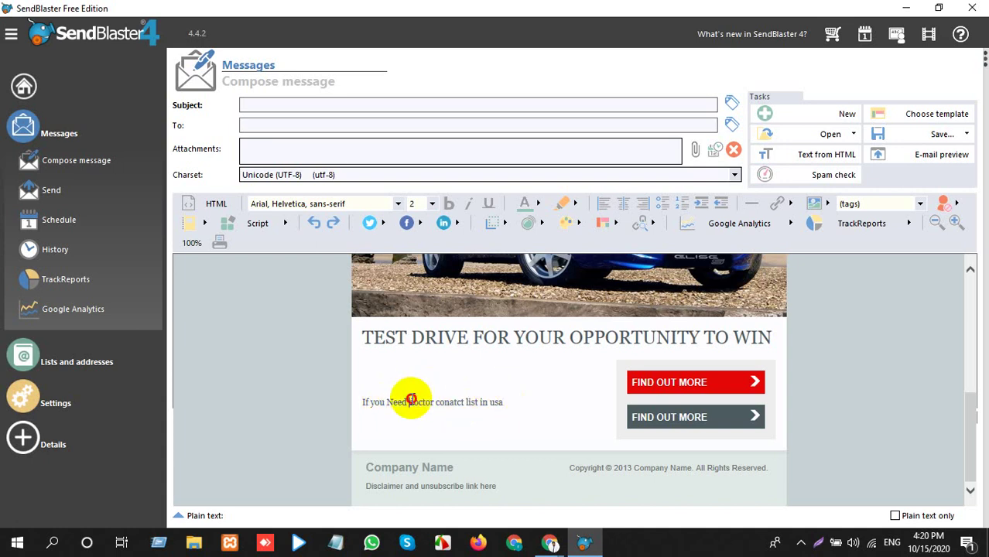
pyautogui.moveTo(411, 399); pyautogui.dragTo(523, 403)
pyautogui.hotkey('ctrl', 'c')
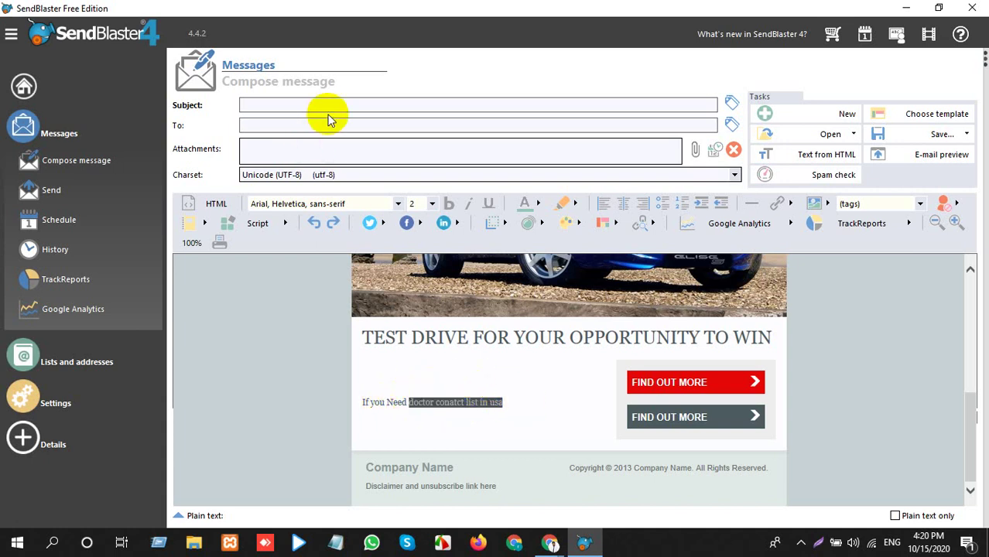
# Paste the copied phrase into the subject and prefix it with 'All'.
pyautogui.click(322, 104)
pyautogui.hotkey('ctrl', 'v')
pyautogui.click(246, 103)
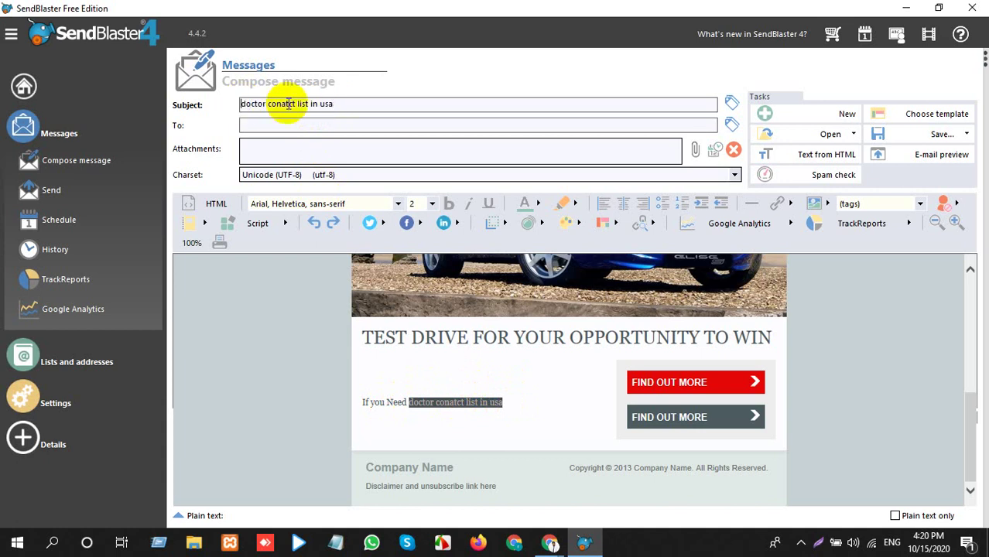
pyautogui.write('All')
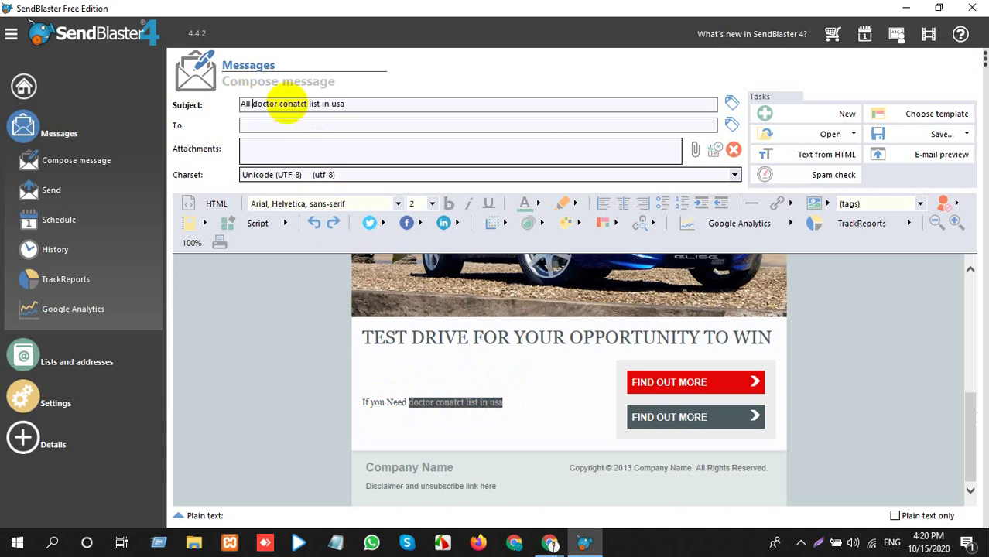
# End the body line 'If you Need doctor conatct list in usa' with a period.
pyautogui.click(455, 404)
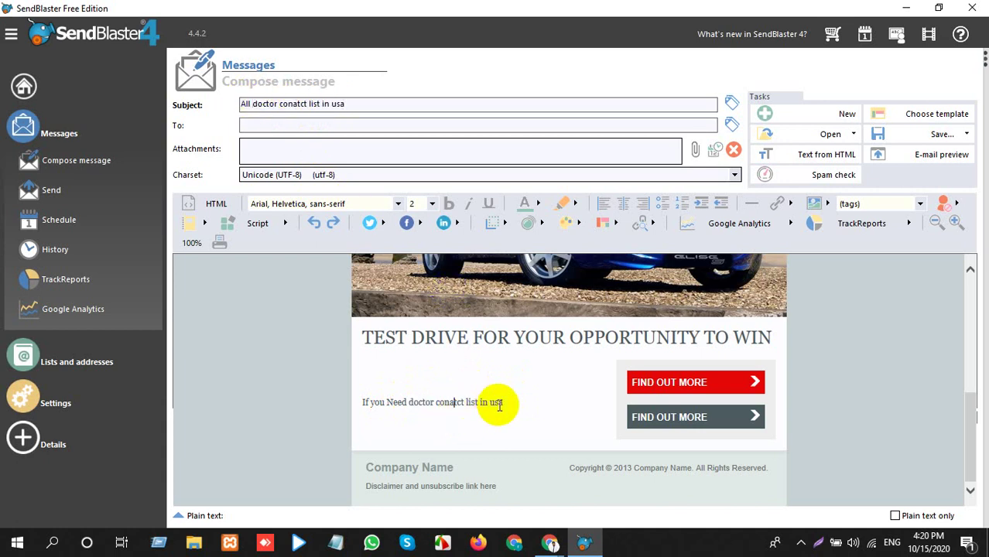
pyautogui.click(499, 404)
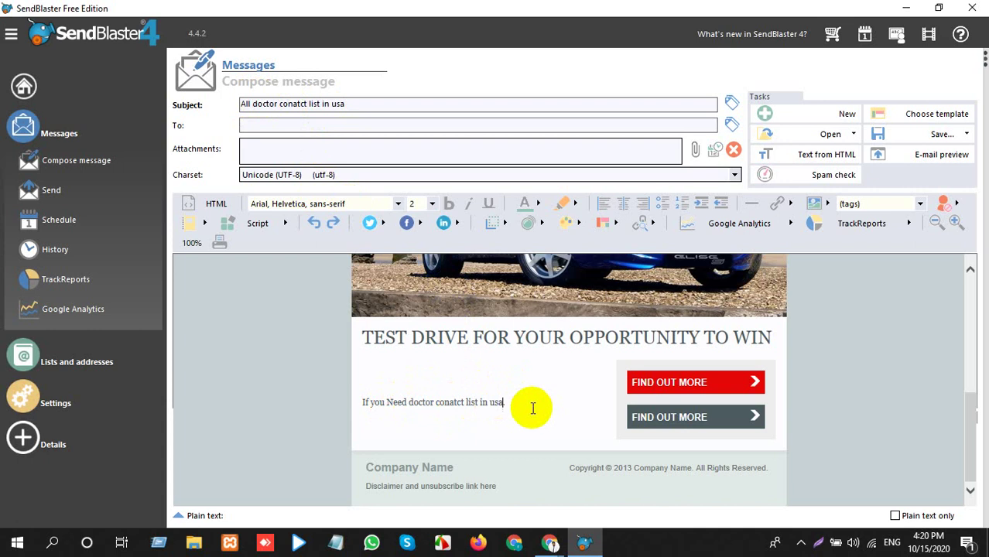
pyautogui.write('.')
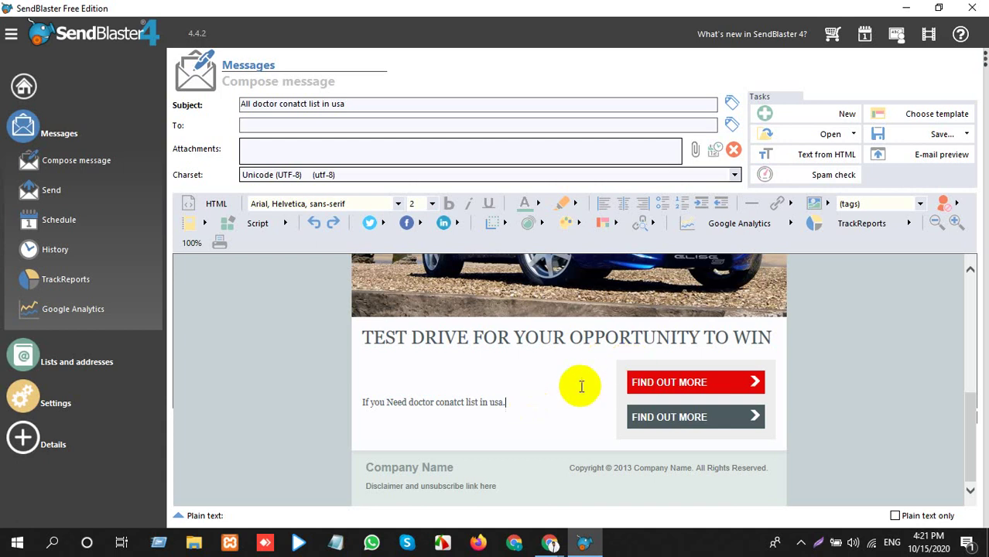
pyautogui.scroll(10, 580, 387)
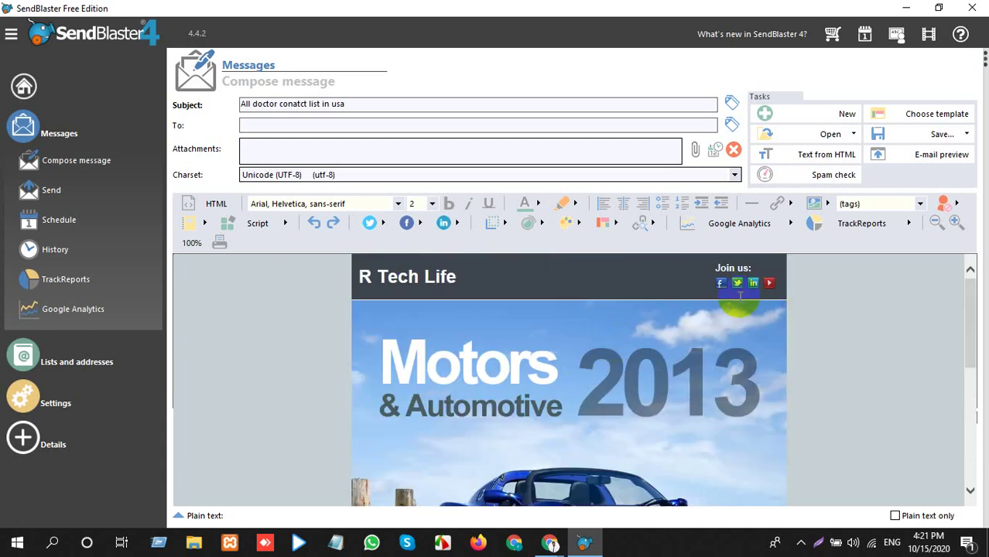
pyautogui.scroll(-4, 408, 342)
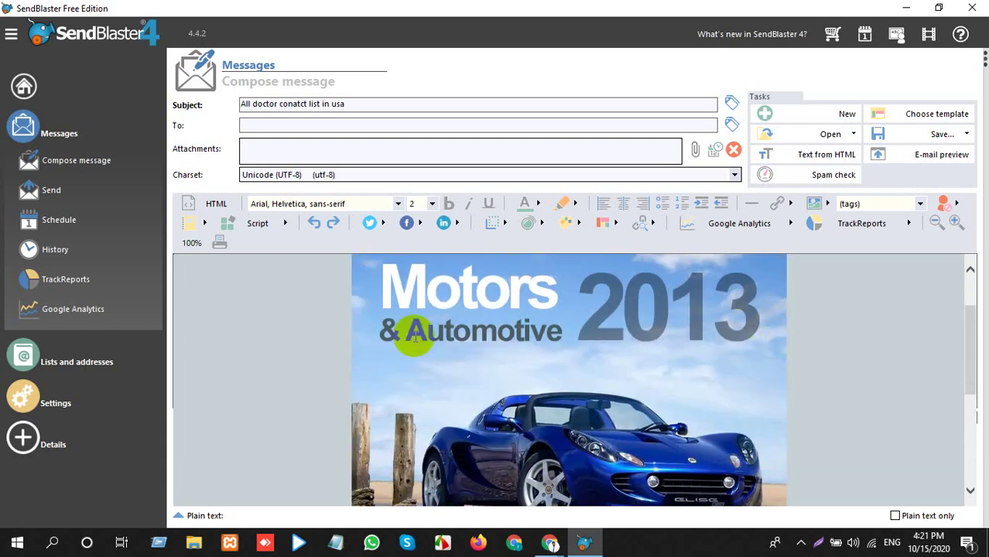
pyautogui.scroll(-2, 523, 317)
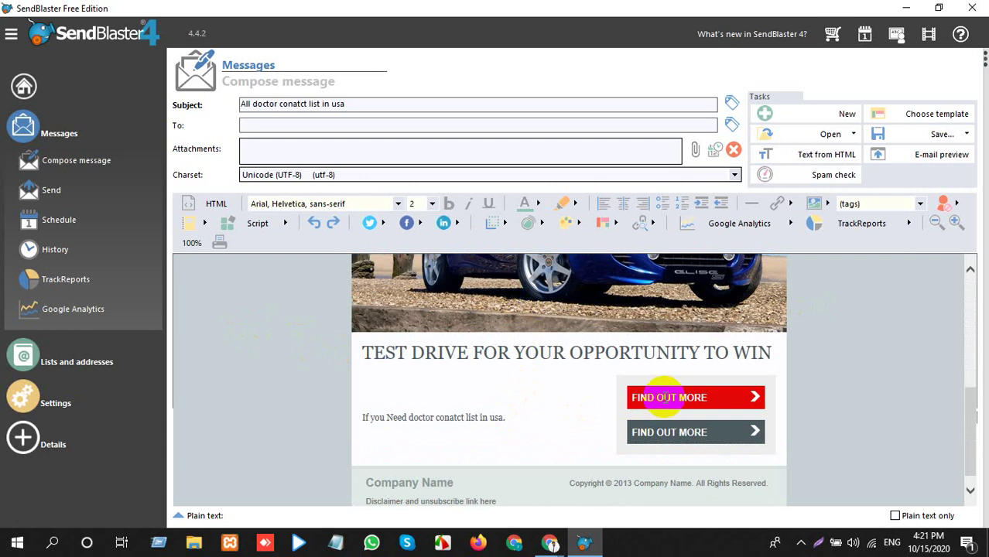
pyautogui.click(614, 400)
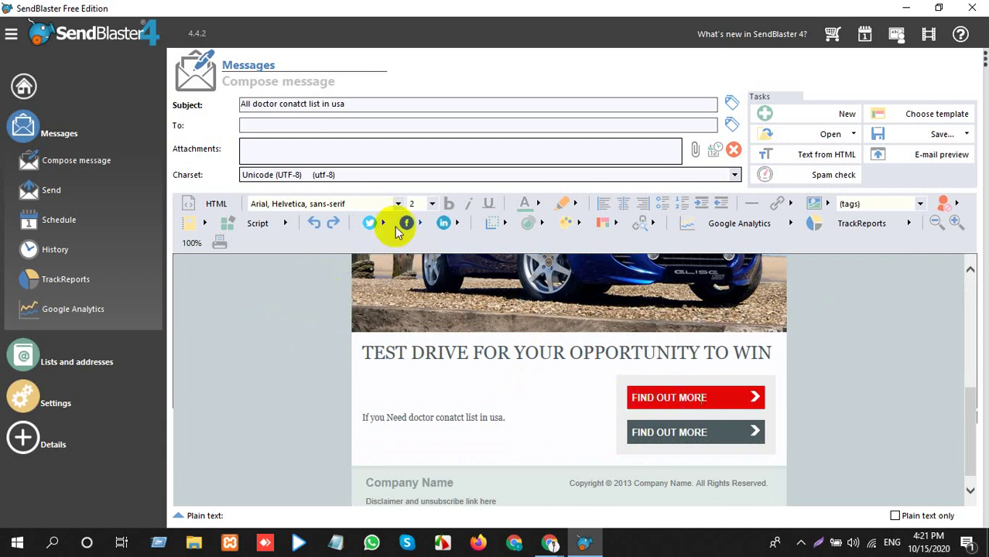
pyautogui.tripleClick(362, 100)
pyautogui.click(911, 133)
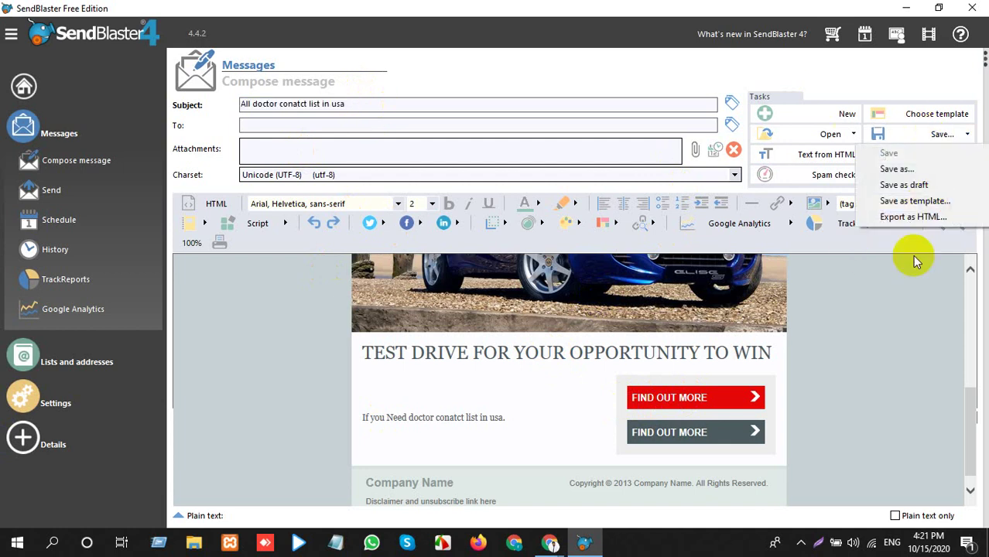
pyautogui.click(876, 322)
pyautogui.scroll(1, 712, 286)
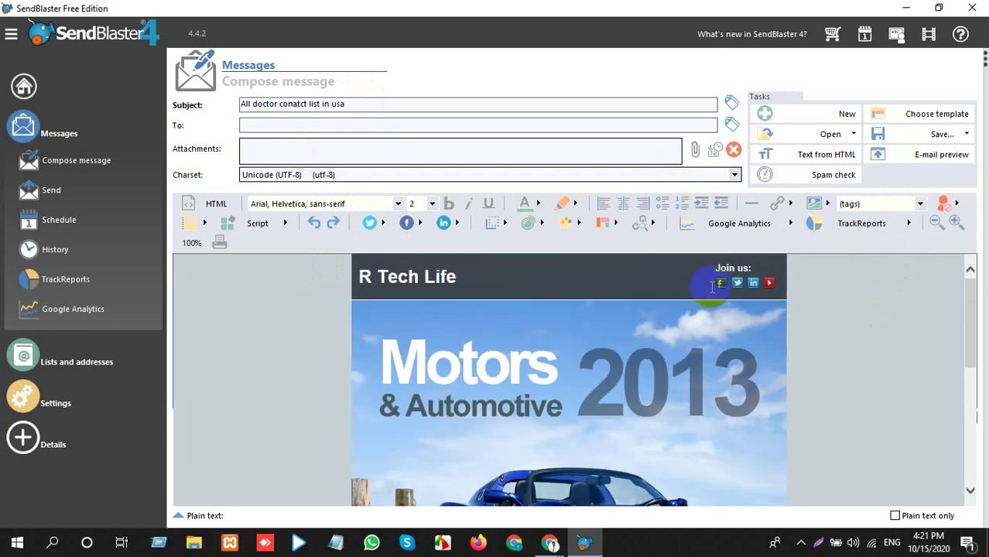
pyautogui.click(835, 136)
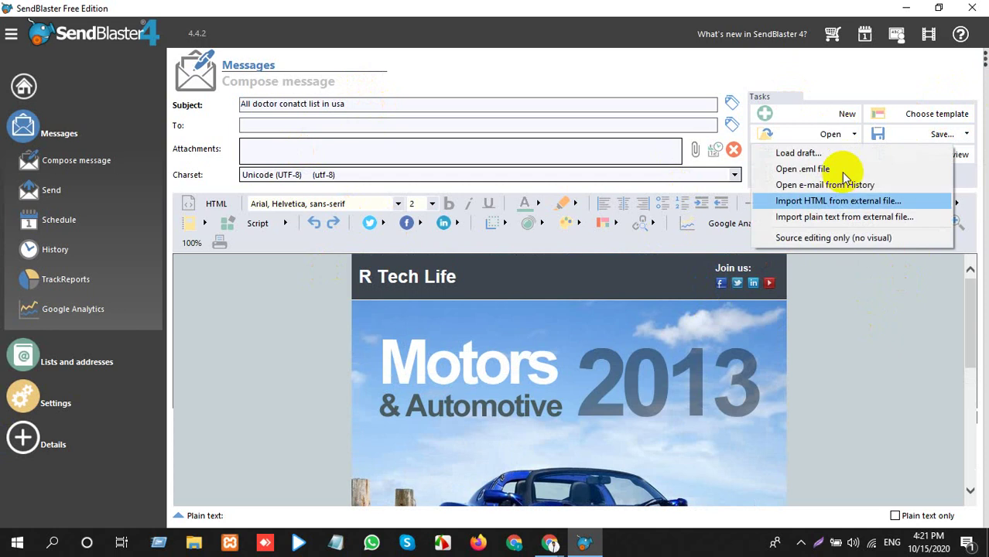
pyautogui.scroll(-1, 882, 221)
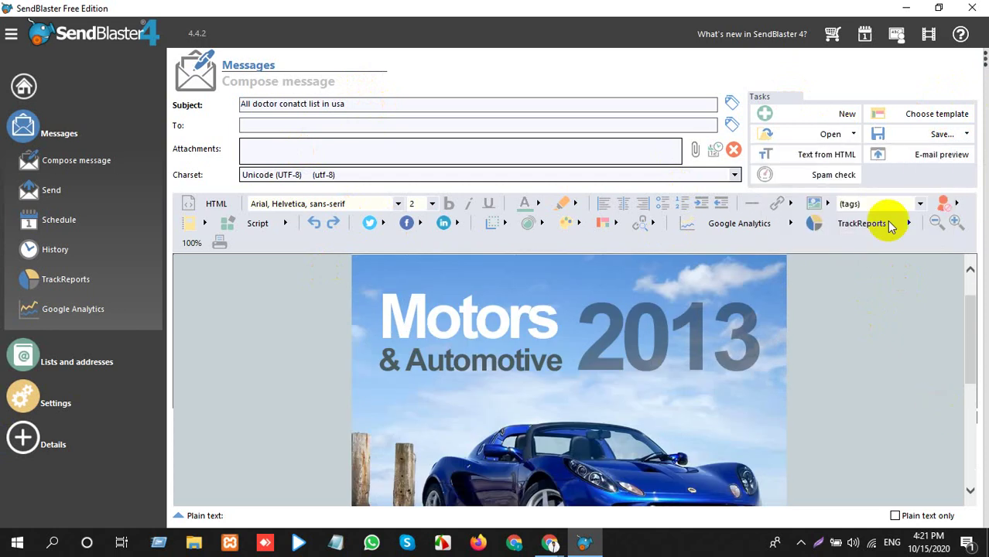
# Run the Spam check, cancel it while calculating, and switch to the Meet window.
pyautogui.click(833, 176)
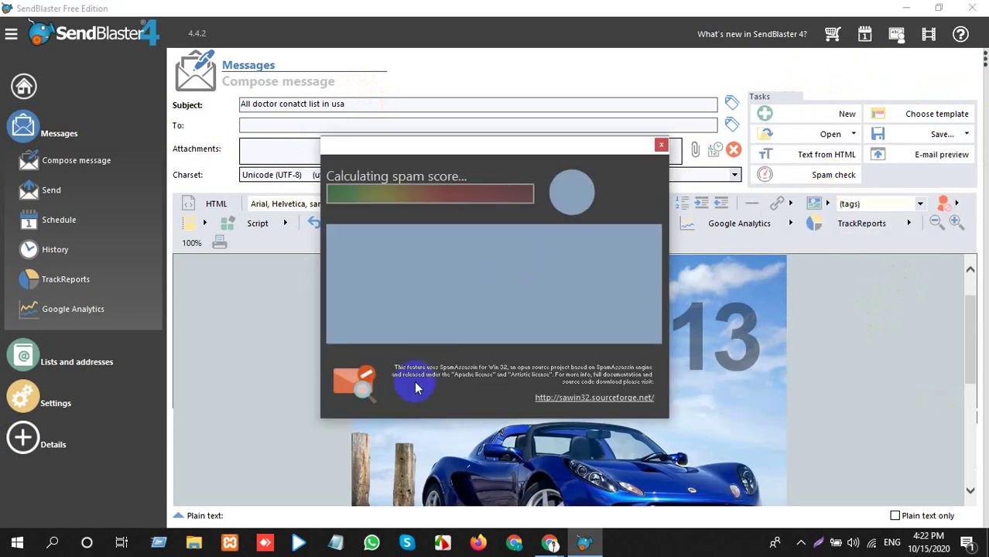
pyautogui.click(658, 151)
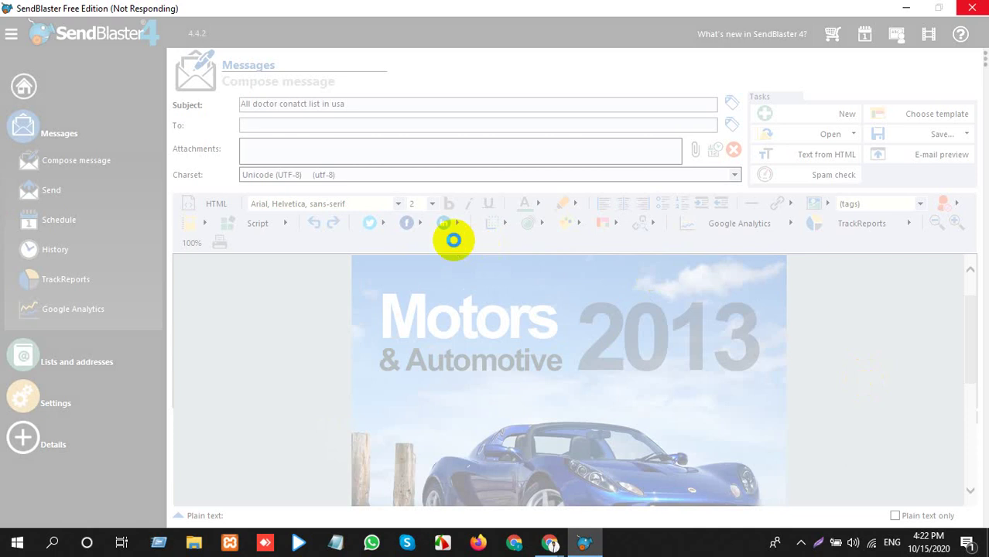
pyautogui.hotkey('alt', 'Tab')
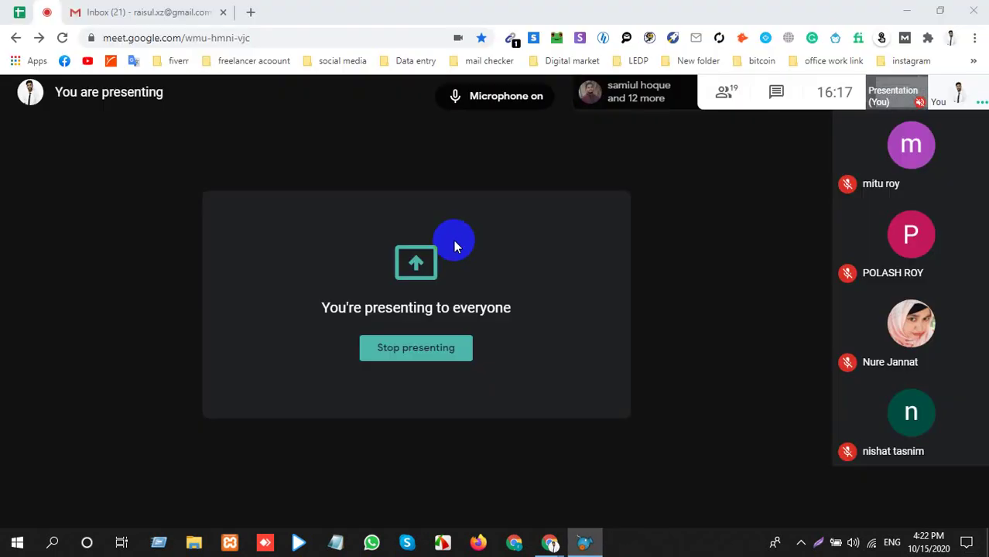
# Dismiss Chrome's presenting notification and bring the SendBlaster compose editor back in front.
pyautogui.click(551, 543)
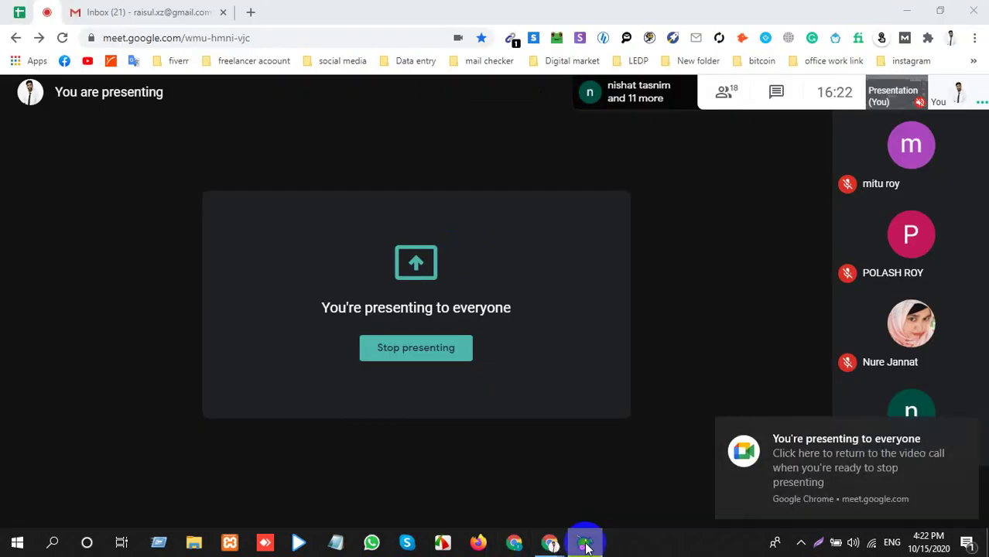
pyautogui.click(590, 543)
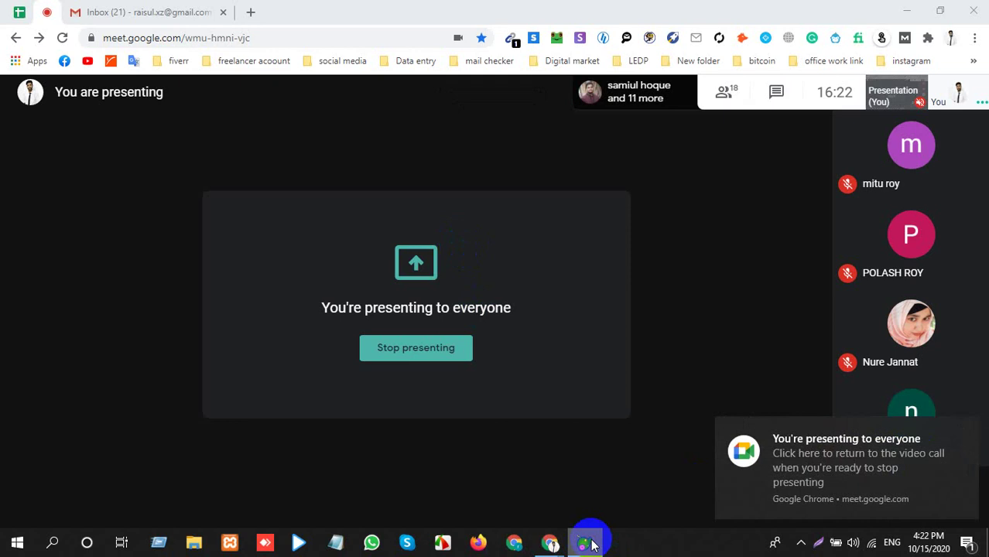
pyautogui.click(960, 431)
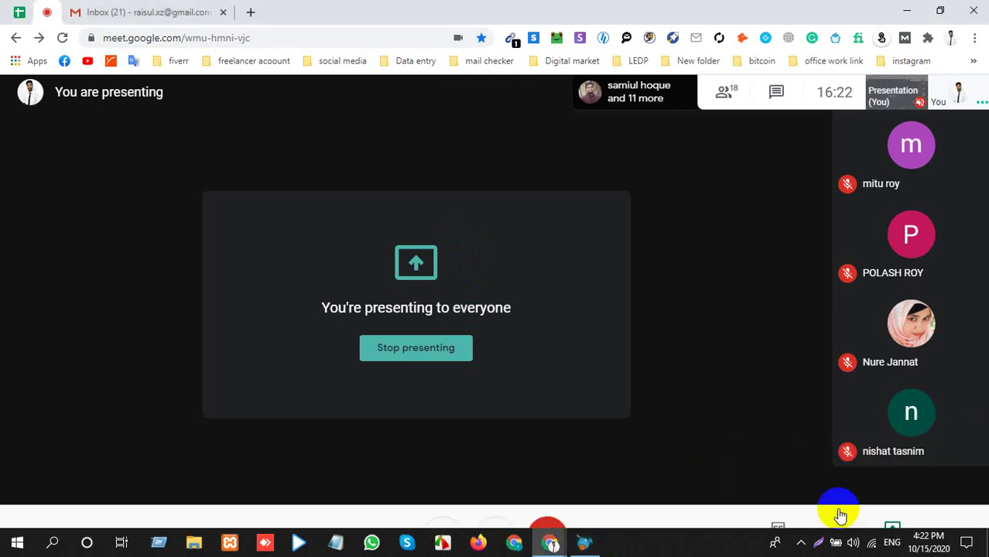
pyautogui.click(802, 542)
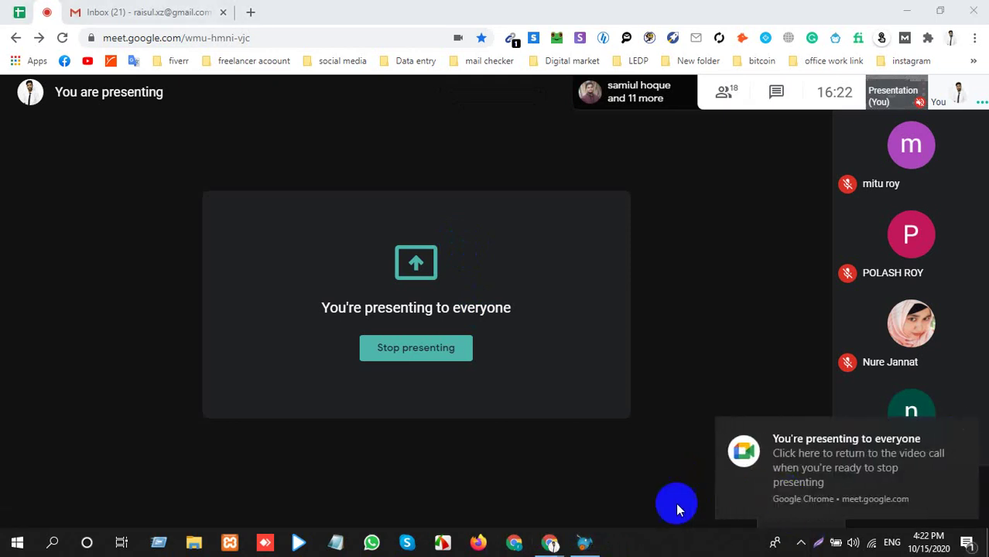
pyautogui.click(582, 546)
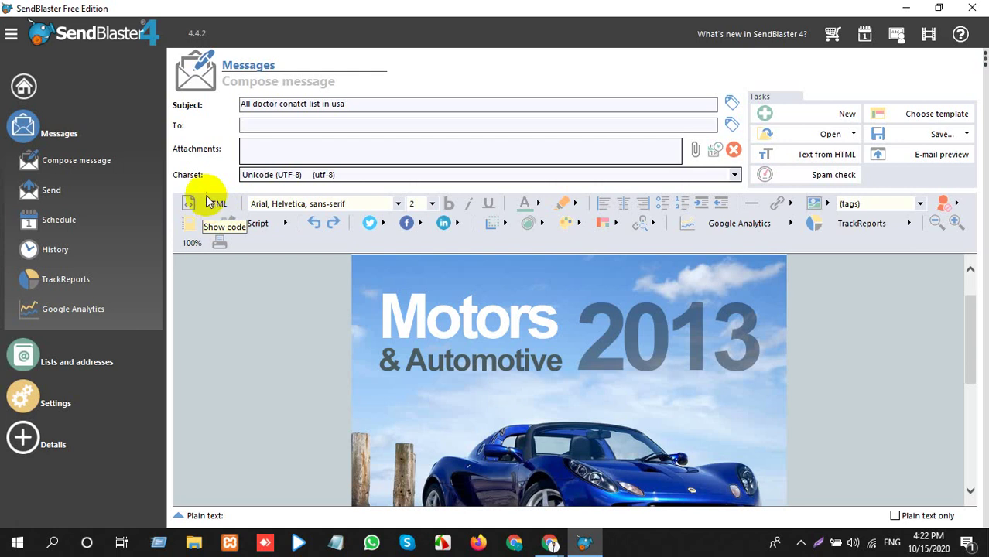
# Open Schedule, run schedule mode, restore SendBlaster from the tray and start adding a mailing.
pyautogui.click(65, 229)
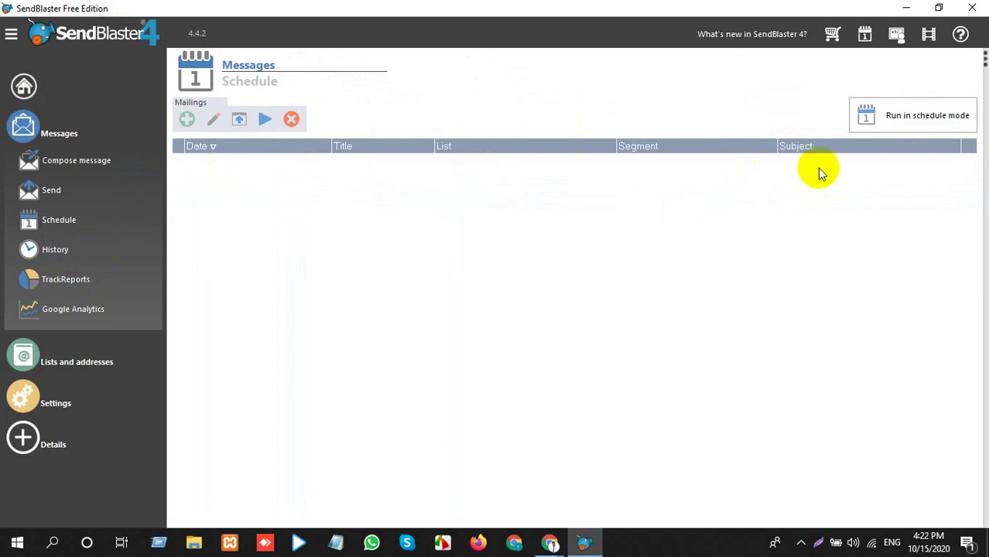
pyautogui.click(917, 116)
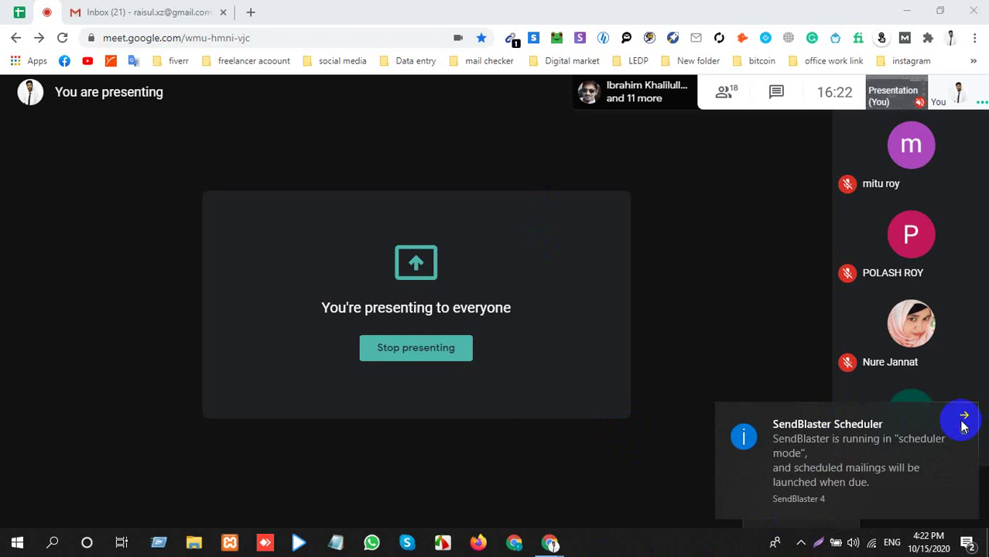
pyautogui.click(801, 542)
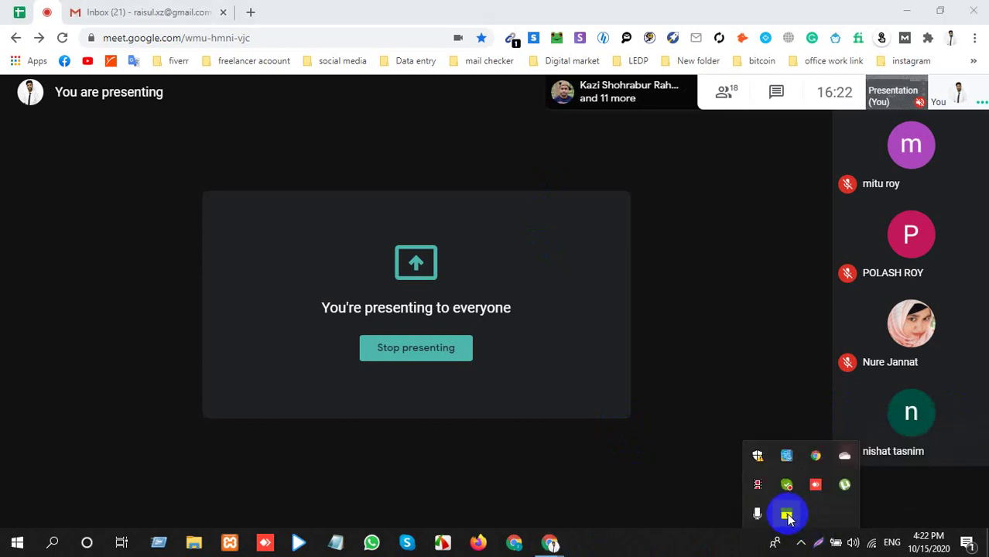
pyautogui.doubleClick(787, 515)
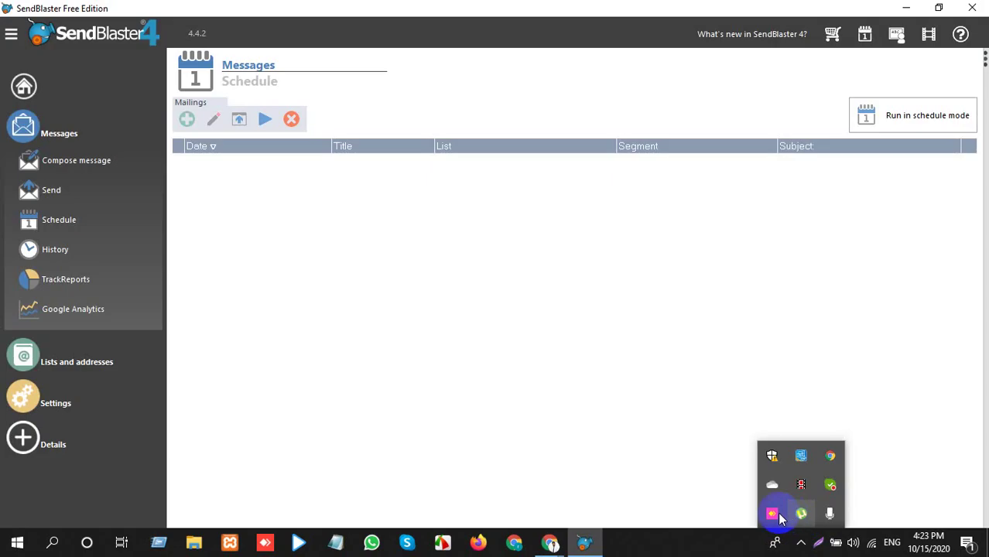
pyautogui.click(187, 121)
pyautogui.click(143, 147)
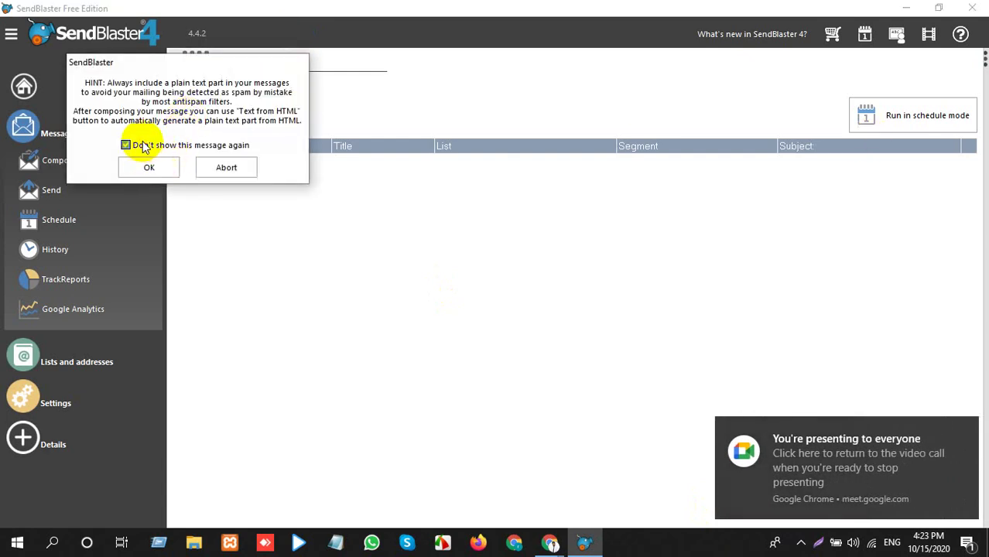
pyautogui.click(151, 167)
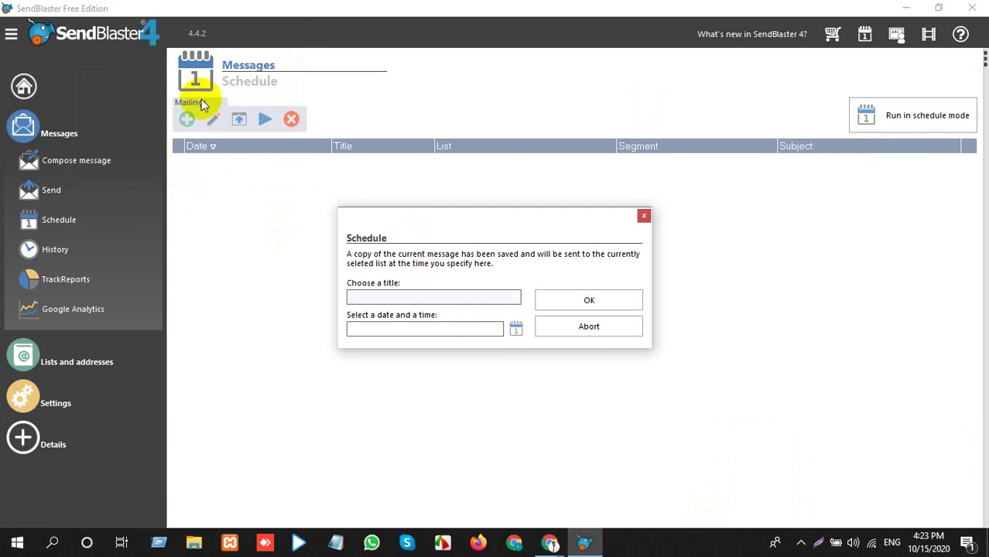
# Close the schedule dialog unscheduled, dismiss the warnings and open the mailing History.
pyautogui.click(642, 216)
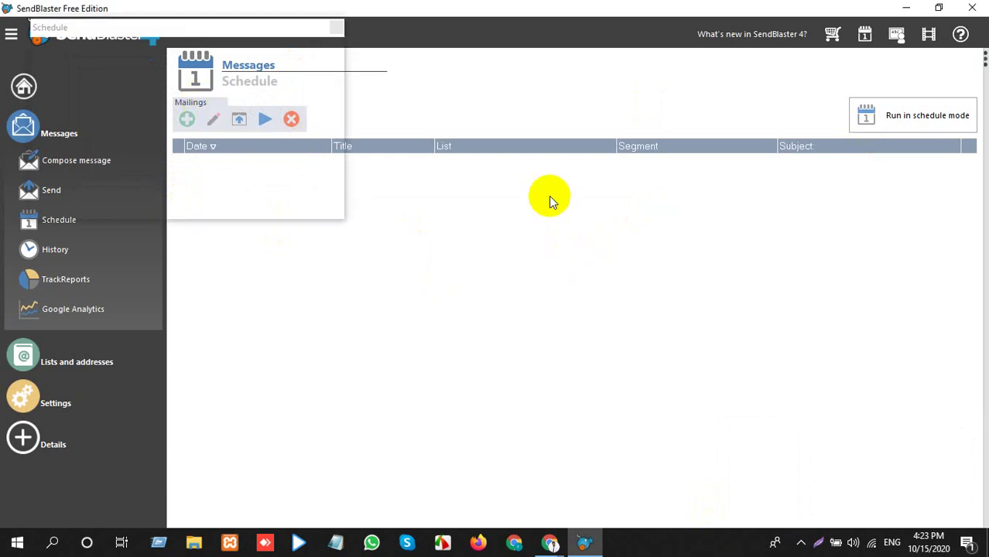
pyautogui.click(337, 28)
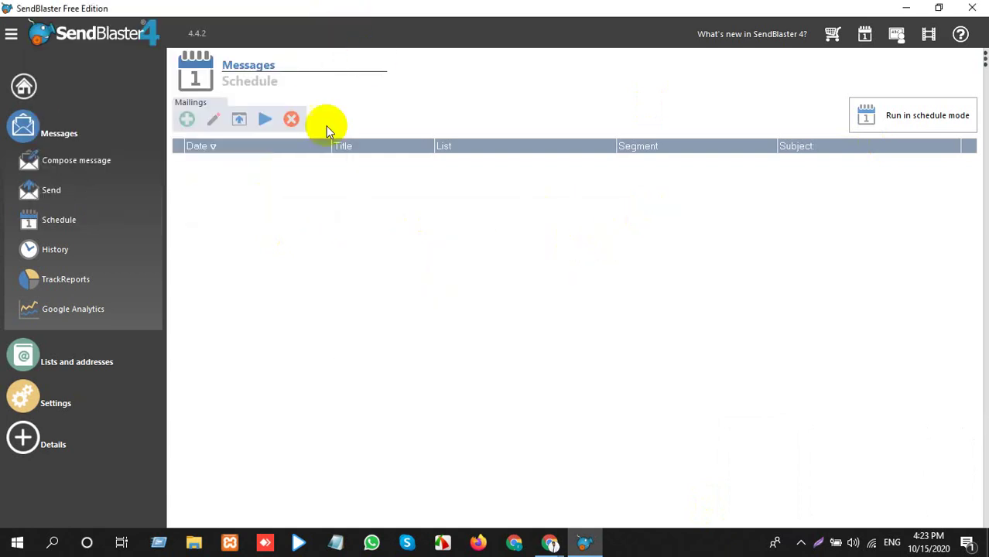
pyautogui.click(235, 123)
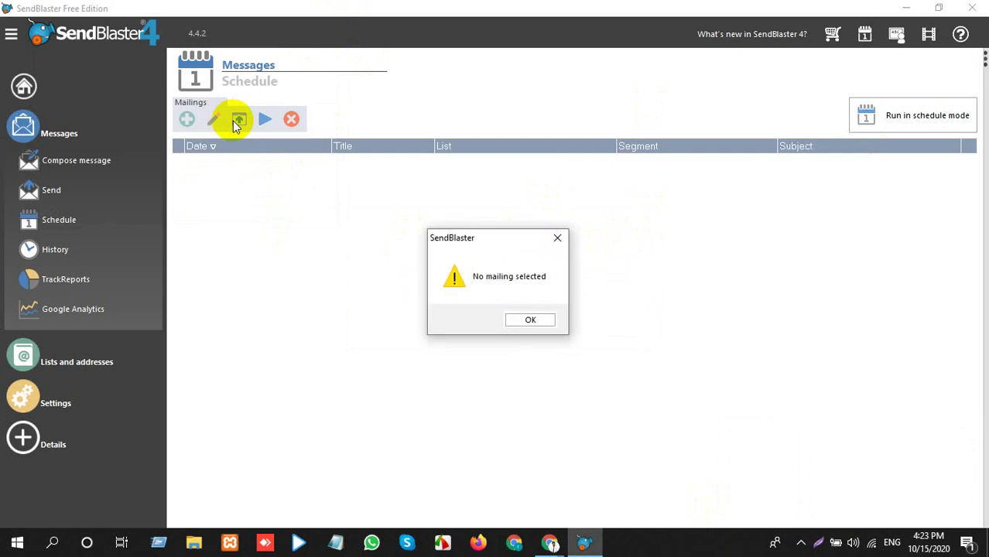
pyautogui.click(557, 239)
pyautogui.click(66, 247)
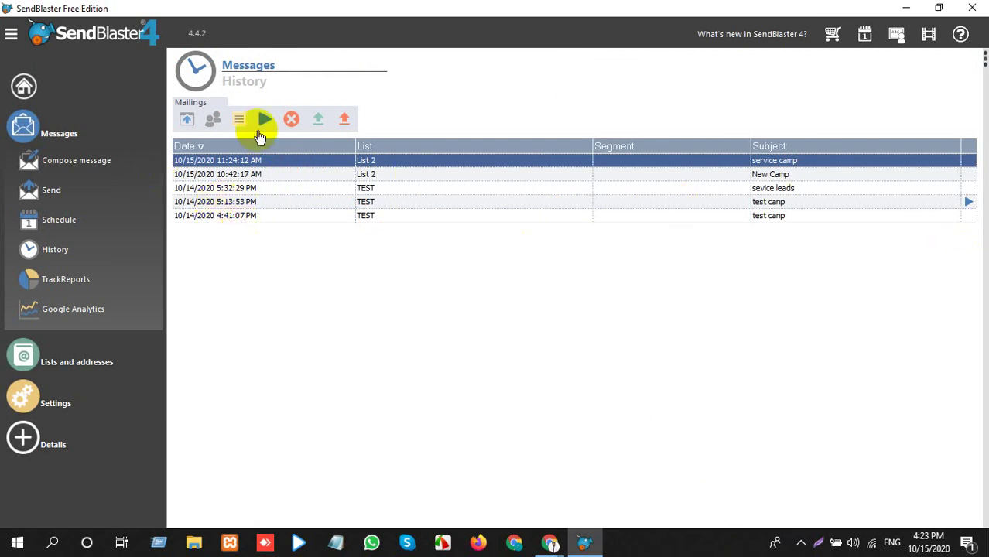
pyautogui.click(264, 120)
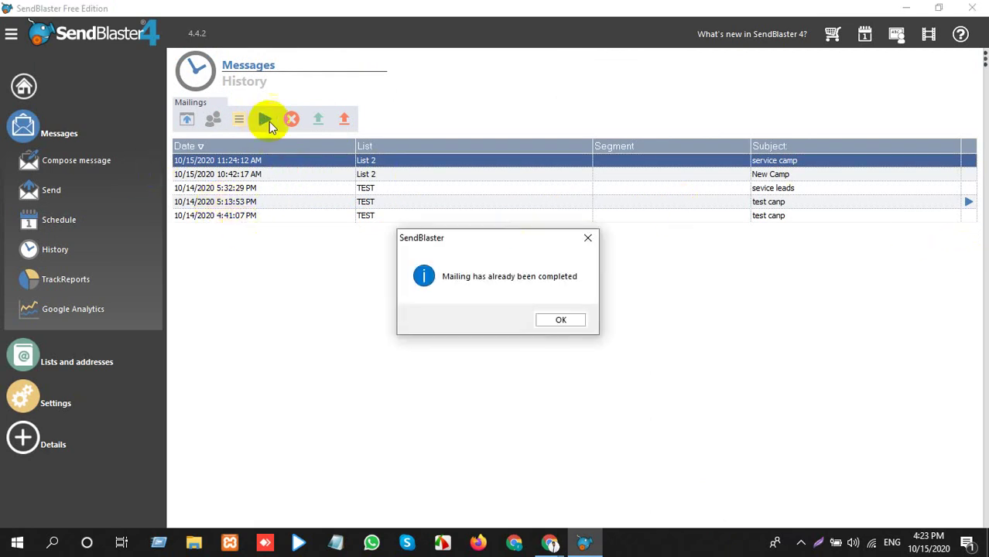
pyautogui.click(589, 239)
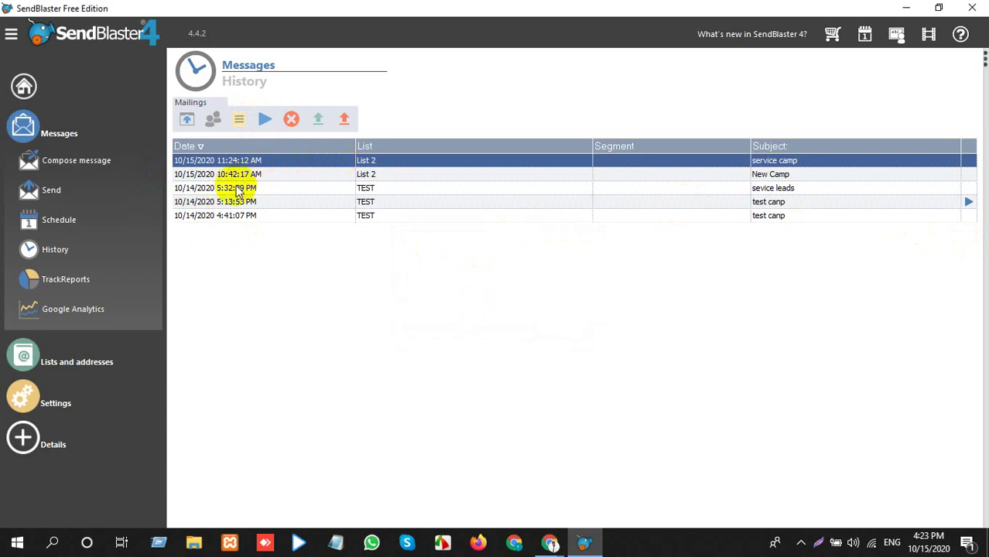
pyautogui.click(76, 281)
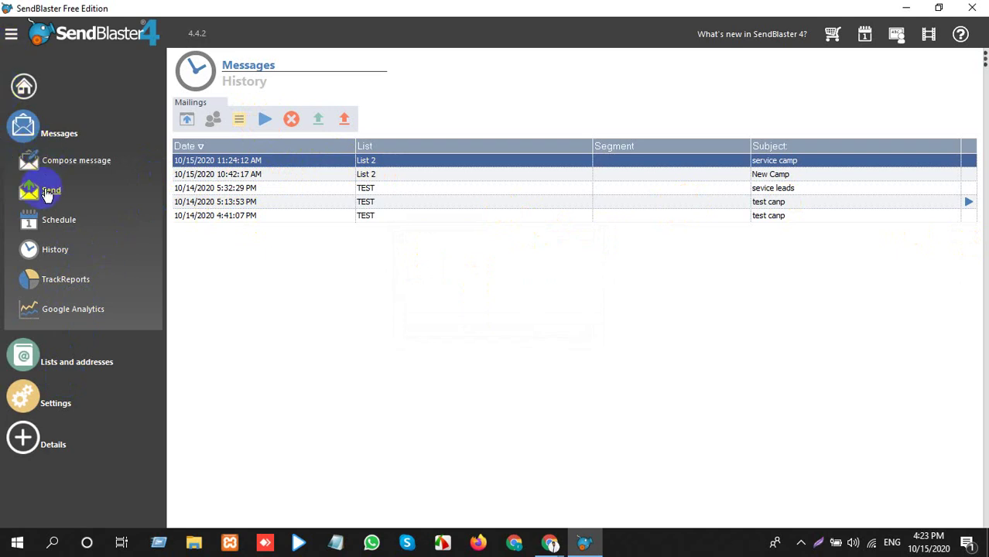
# Go to the Import page under Lists and addresses, keeping List 2 as the destination list.
pyautogui.click(85, 362)
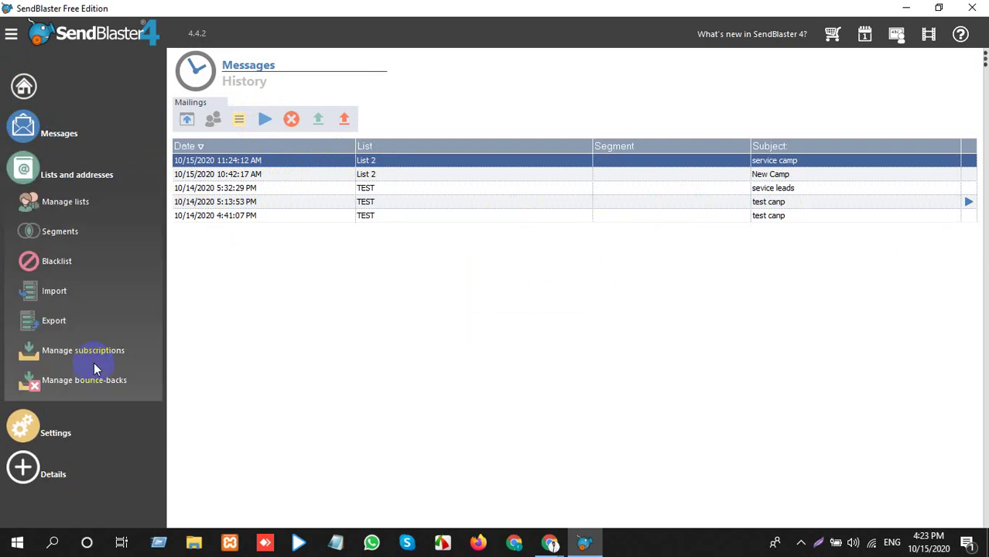
pyautogui.click(54, 297)
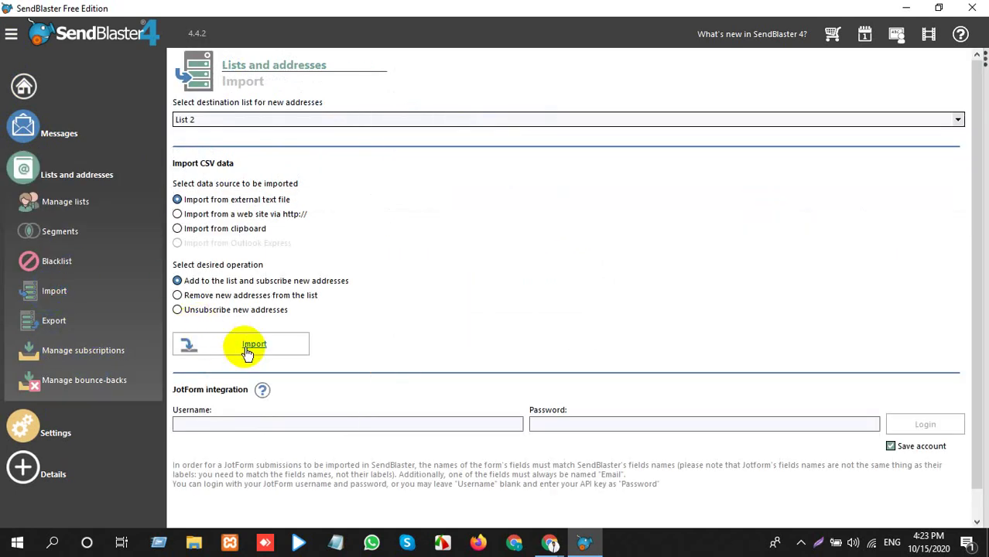
pyautogui.click(253, 115)
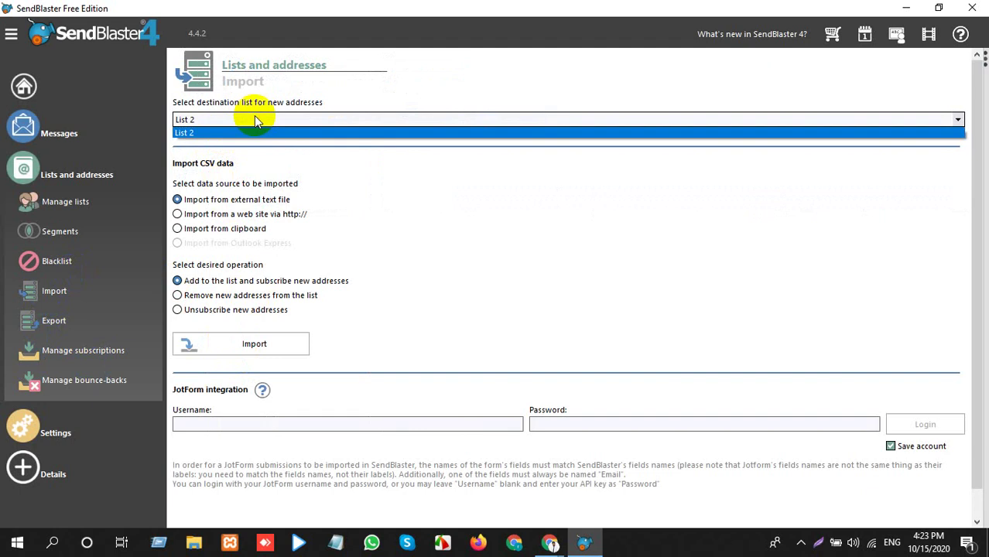
pyautogui.click(255, 117)
pyautogui.scroll(-1, 337, 456)
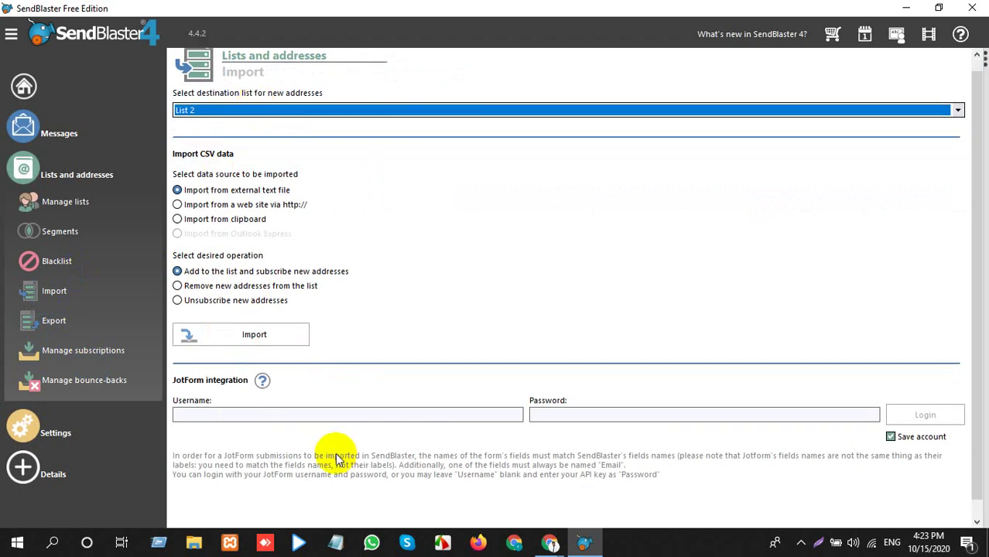
pyautogui.click(277, 415)
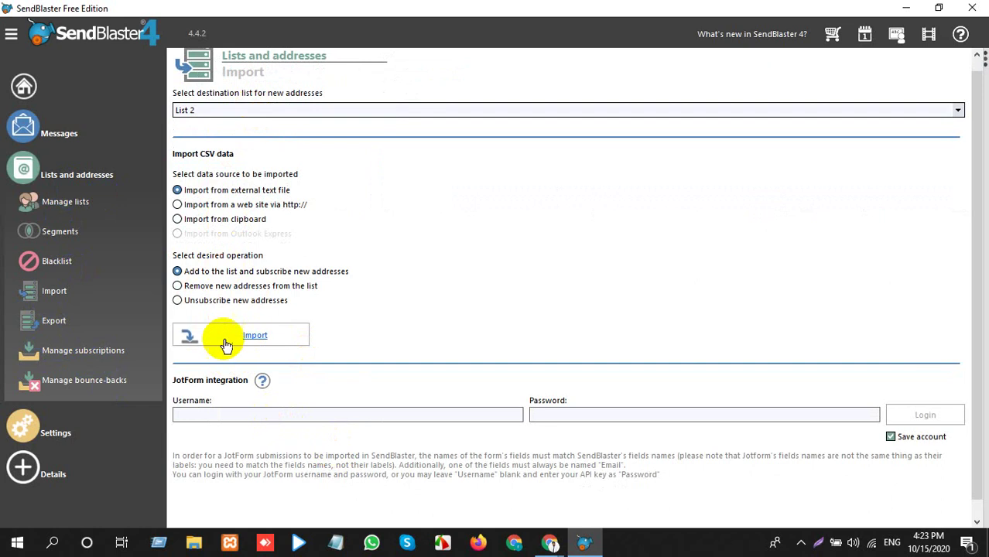
# Start a text-file import, change the field delimiter, then close the import dialog.
pyautogui.click(182, 348)
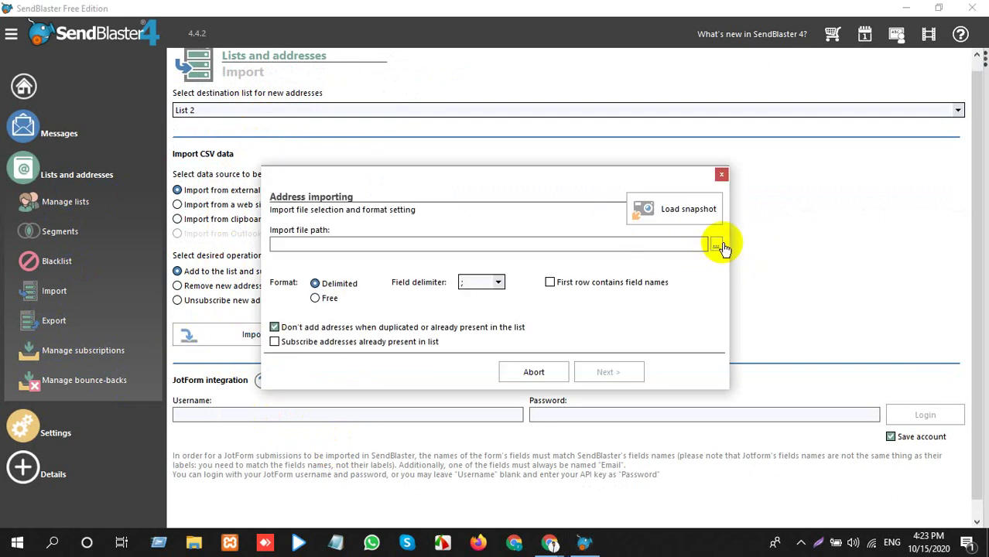
pyautogui.click(500, 288)
pyautogui.click(497, 296)
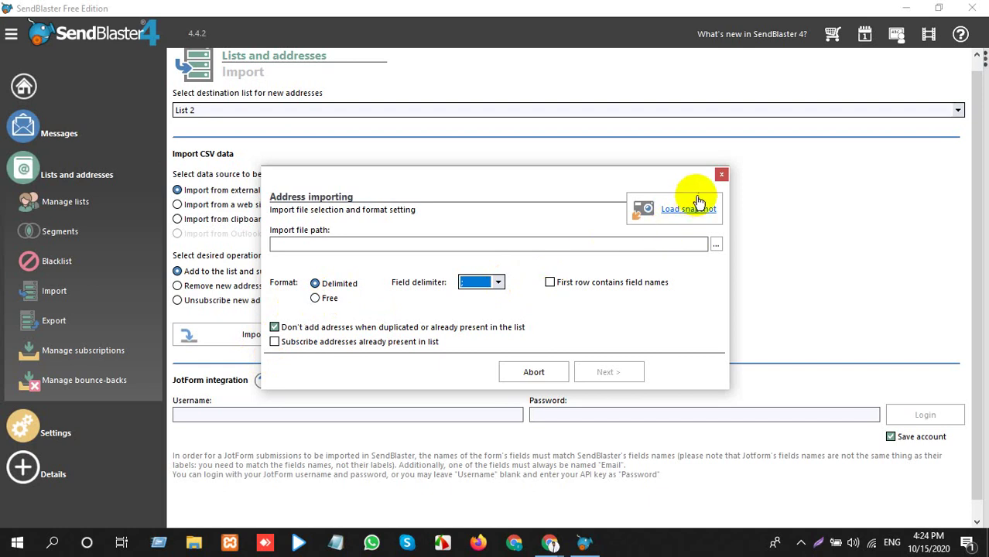
pyautogui.click(718, 176)
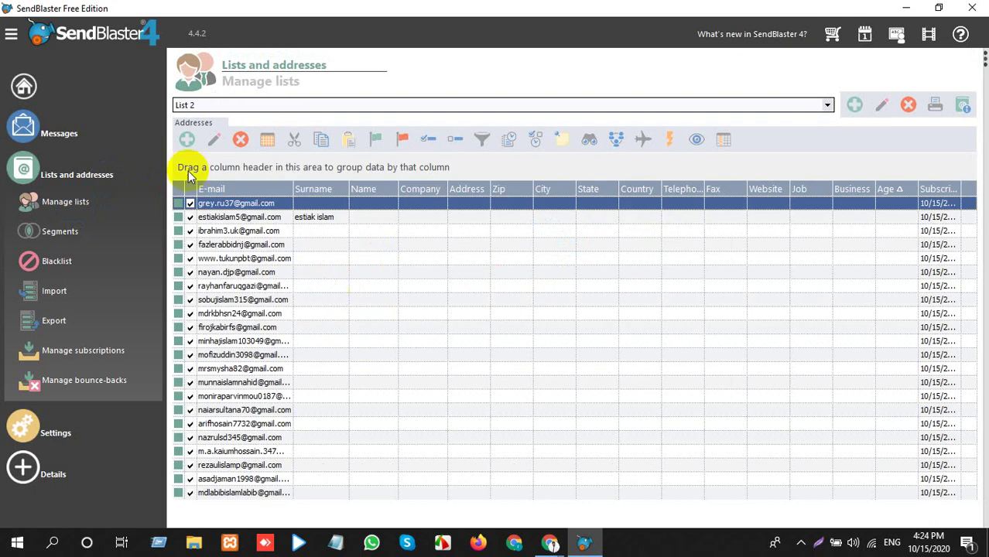
# Discard a new address card, then create a new address list named List 3.
pyautogui.click(186, 139)
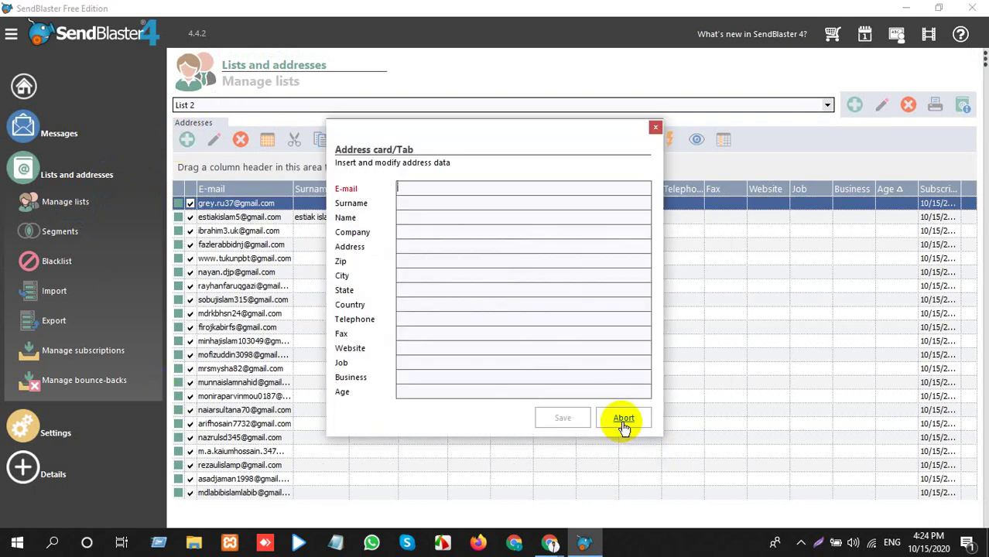
pyautogui.click(655, 126)
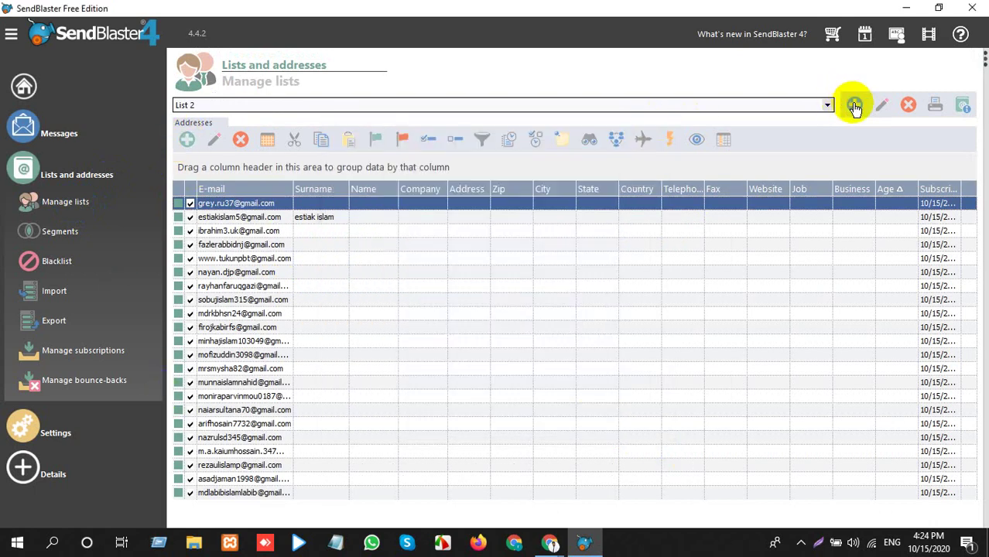
pyautogui.click(854, 106)
pyautogui.click(278, 246)
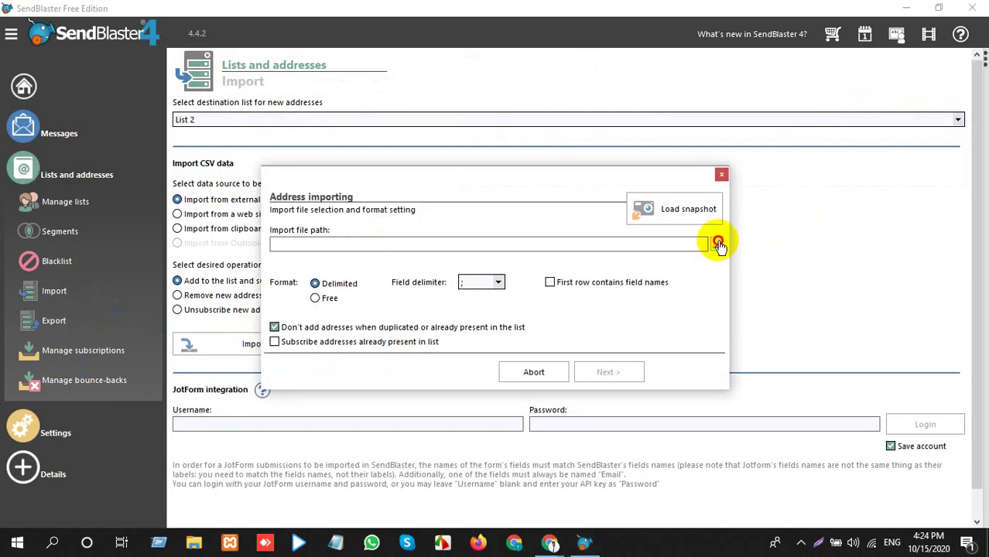
# Cancel the file browser and close the Address importing dialog without choosing a file.
pyautogui.click(718, 245)
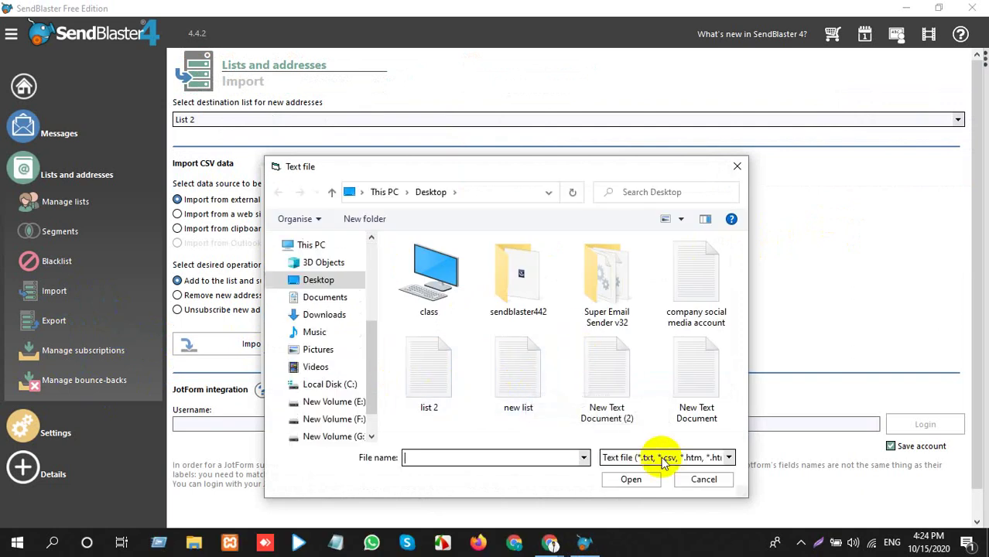
pyautogui.click(704, 482)
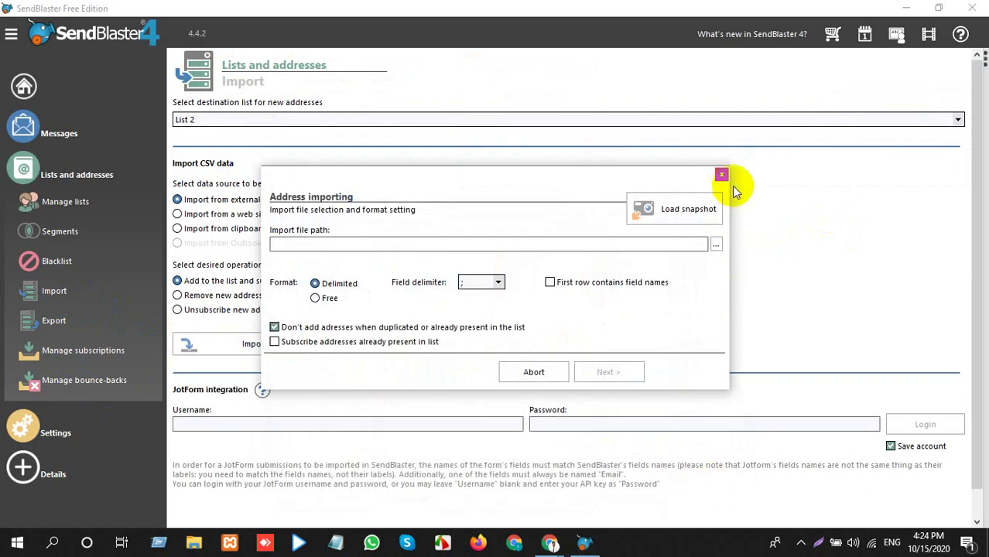
pyautogui.click(721, 175)
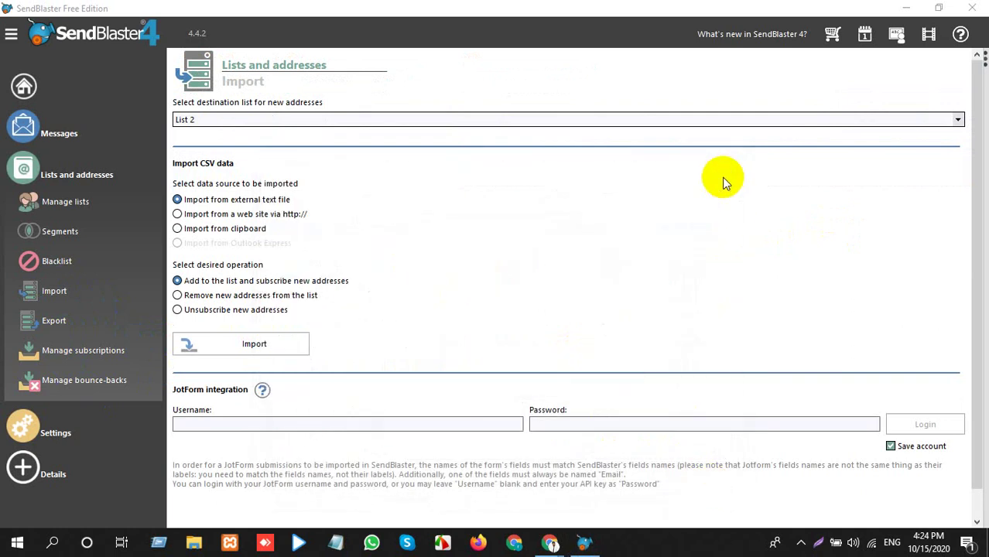
# Show the empty List 3 grid on Manage lists, briefly switching to Google Meet and back.
pyautogui.click(60, 201)
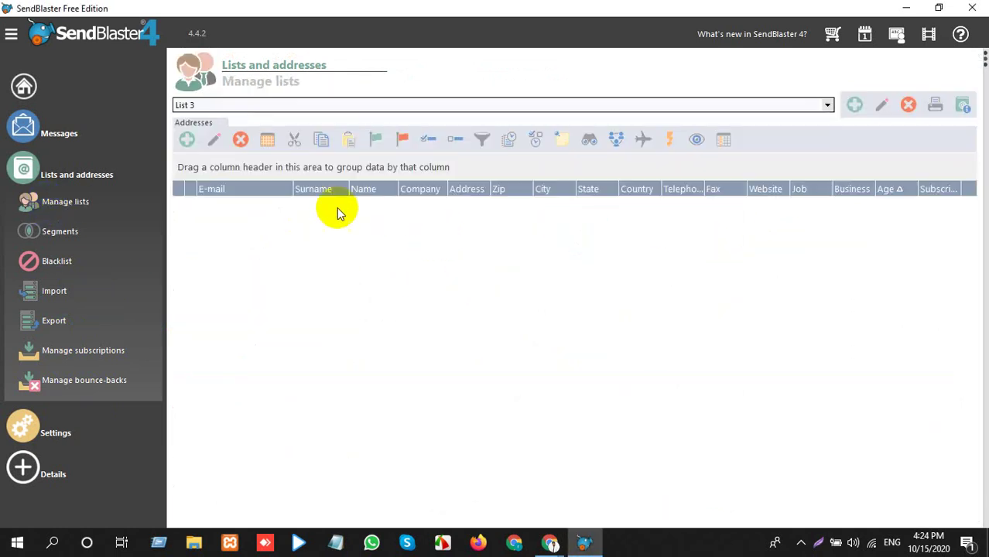
pyautogui.click(470, 190)
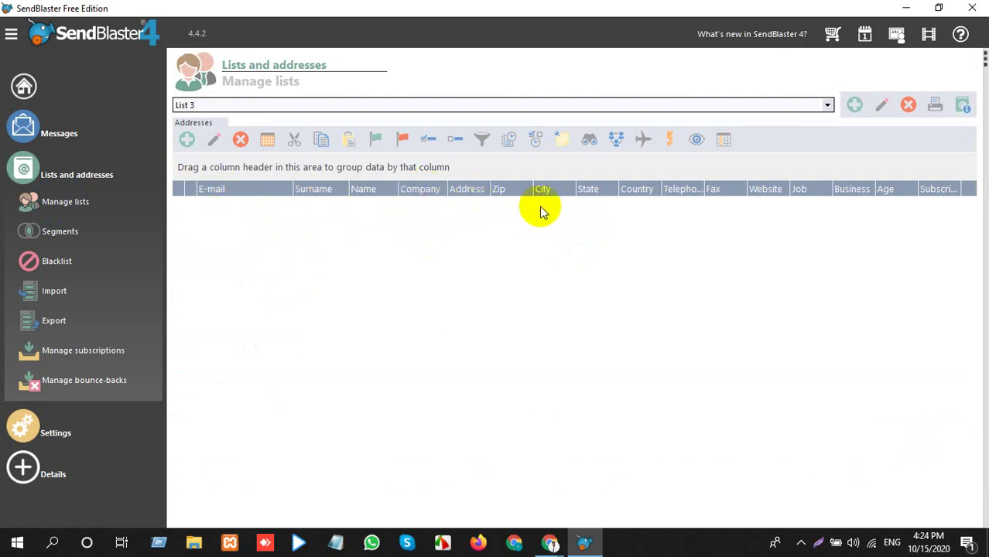
pyautogui.click(905, 7)
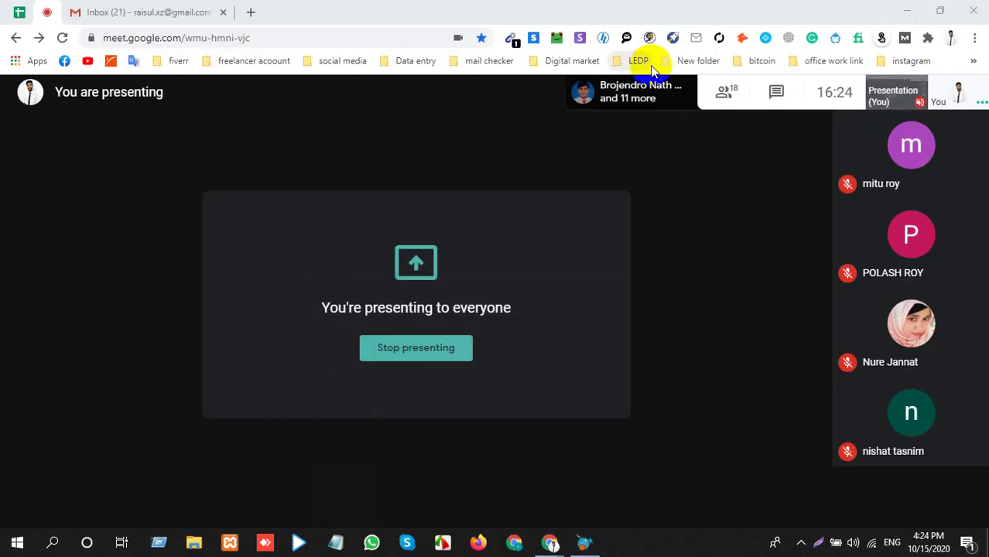
pyautogui.click(582, 544)
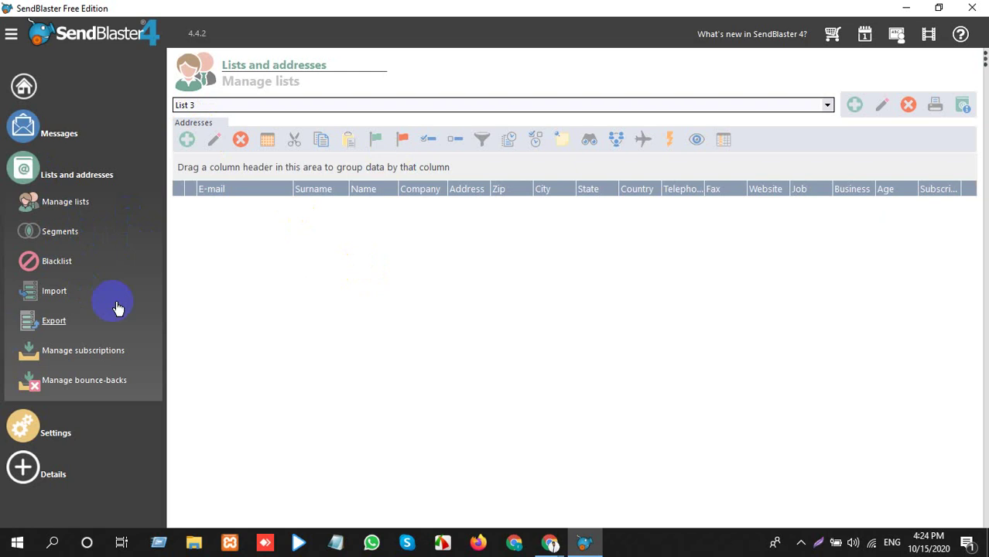
# Open the Address importing dialog and browse the class and work prot folders, then cancel.
pyautogui.click(55, 298)
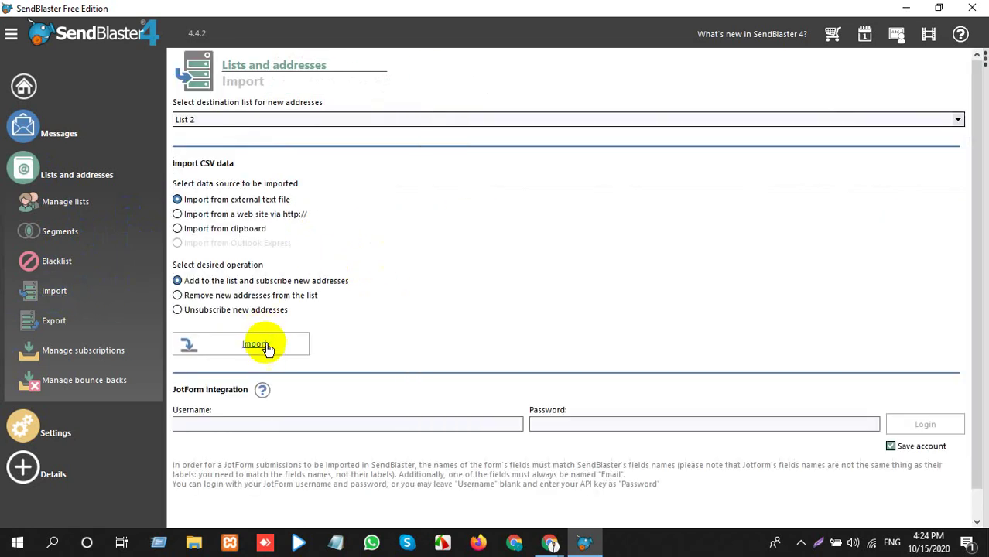
pyautogui.click(265, 348)
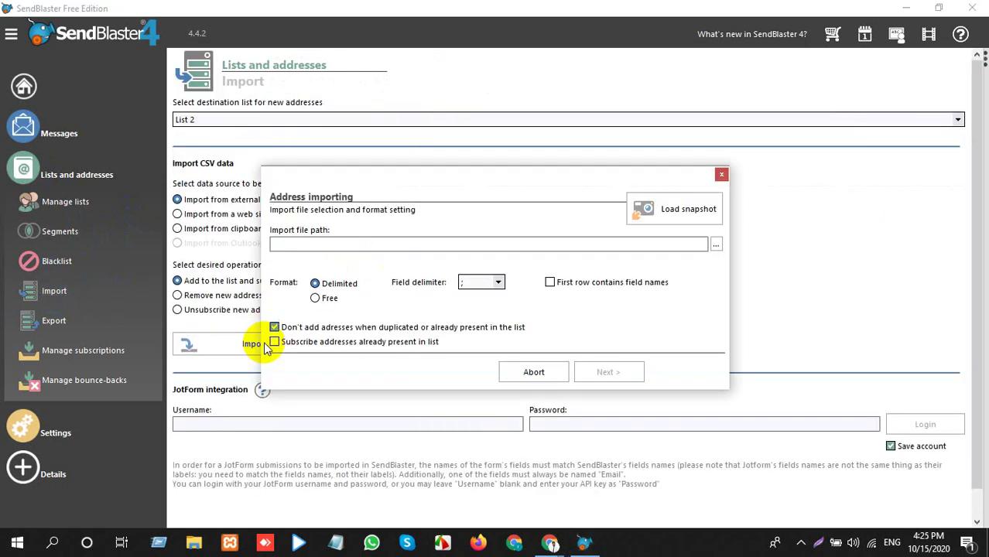
pyautogui.click(717, 243)
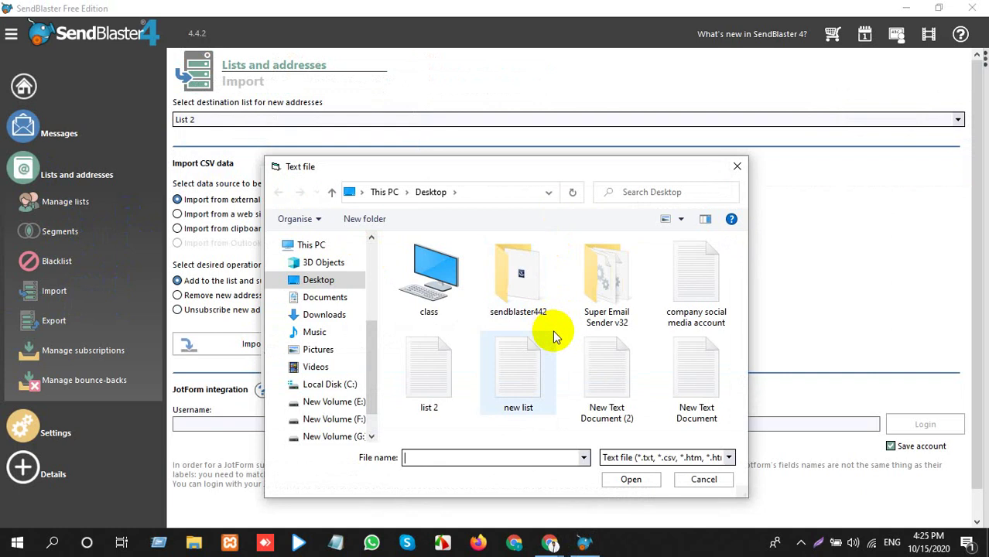
pyautogui.doubleClick(474, 280)
pyautogui.scroll(-2, 579, 319)
pyautogui.scroll(2, 475, 327)
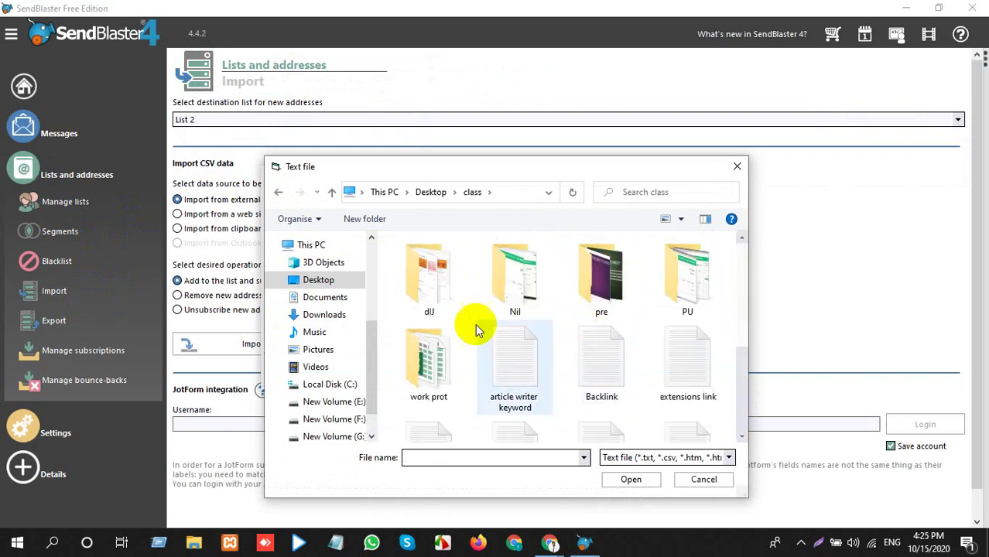
pyautogui.doubleClick(440, 334)
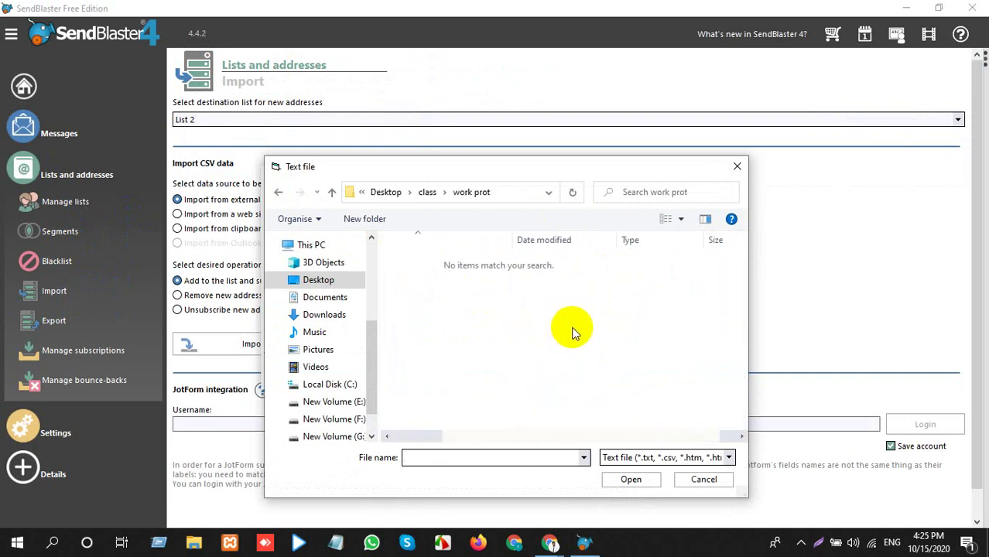
pyautogui.click(725, 458)
pyautogui.click(727, 457)
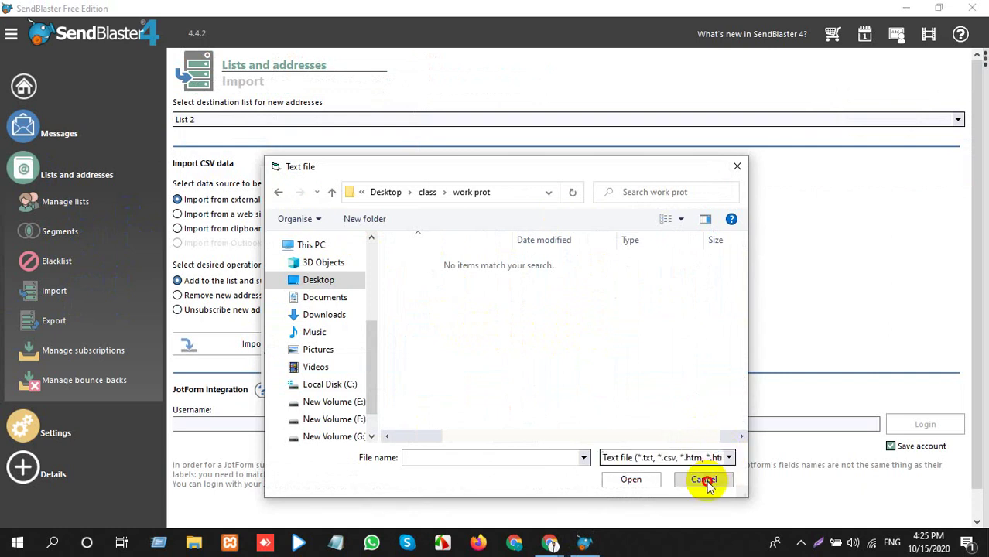
pyautogui.click(704, 480)
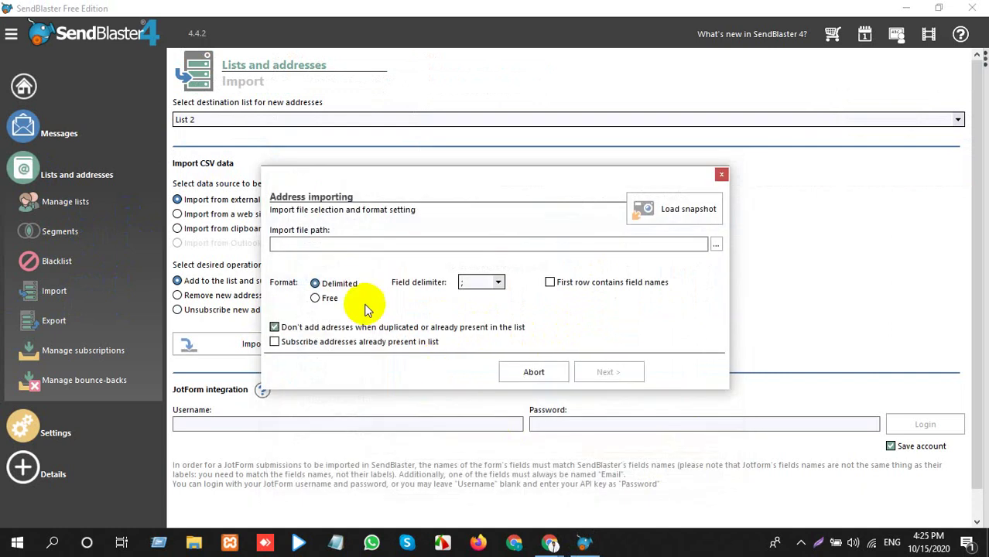
# Choose new list.txt and link the E-mail and Surname fields to its address column.
pyautogui.click(716, 246)
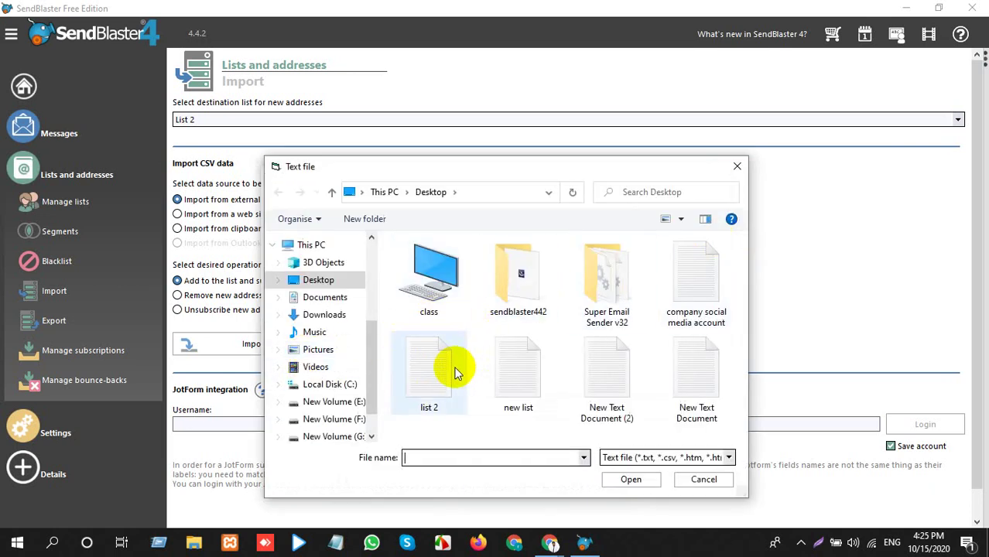
pyautogui.doubleClick(519, 376)
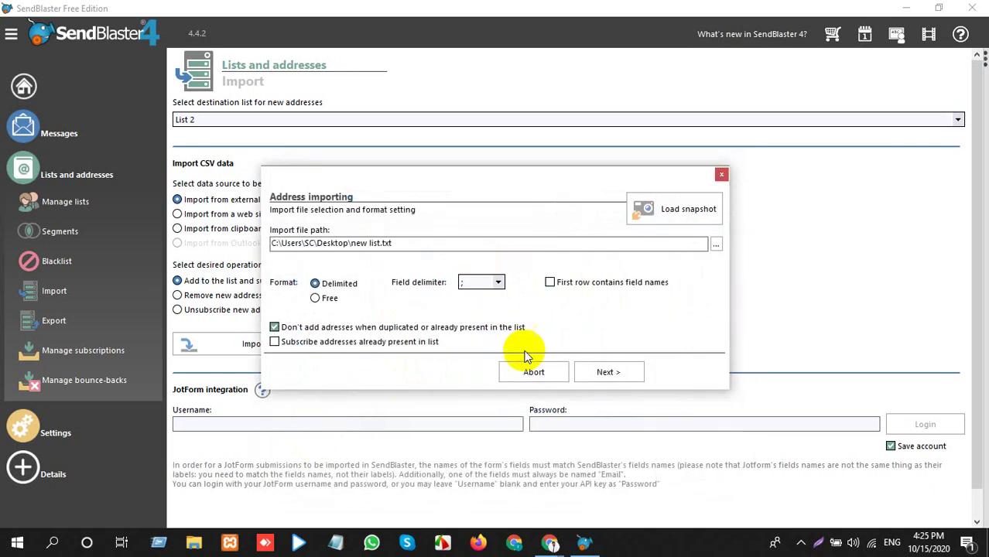
pyautogui.click(586, 373)
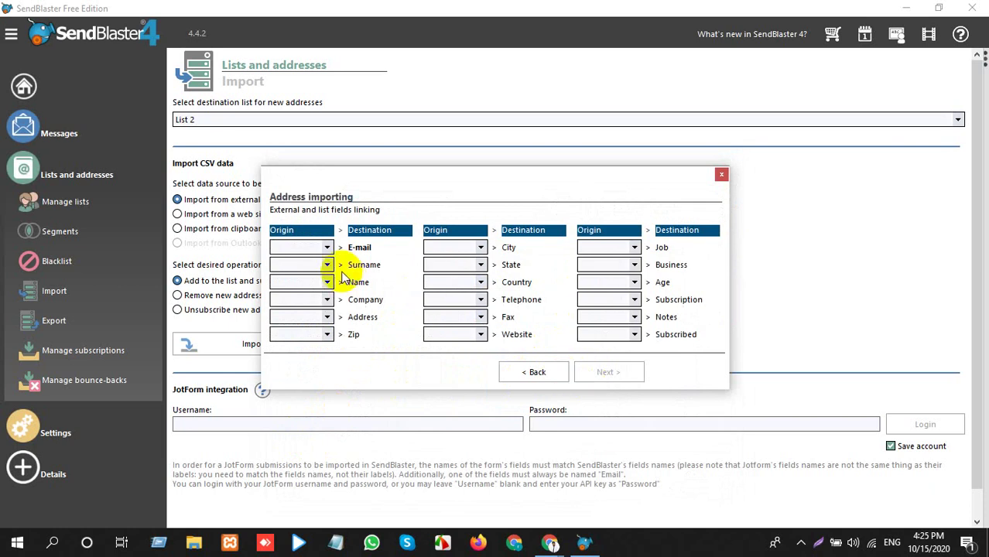
pyautogui.click(327, 248)
pyautogui.click(325, 267)
pyautogui.click(327, 265)
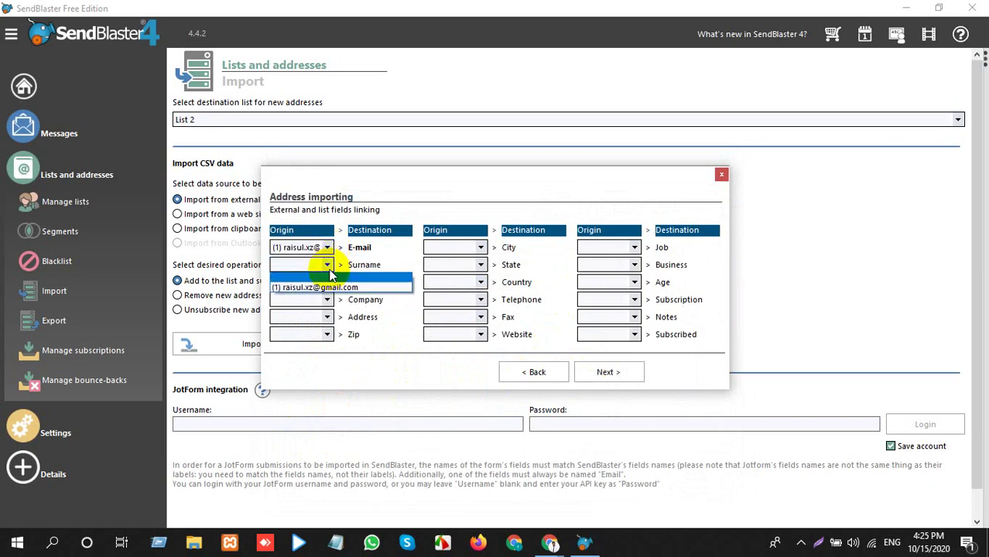
pyautogui.click(334, 277)
pyautogui.click(327, 264)
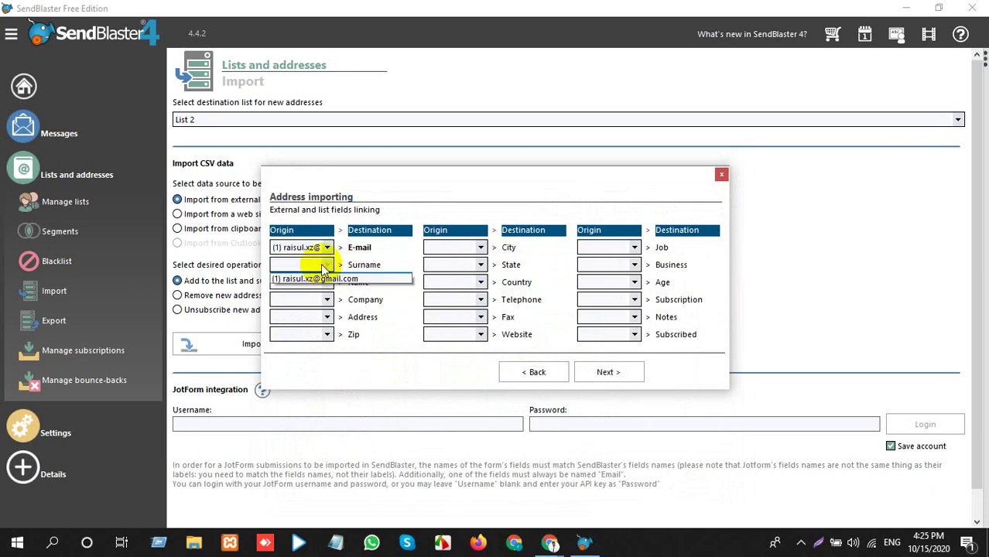
pyautogui.click(334, 287)
# Link Name, Company, Address and Zip to the address column and import 28 addresses into List 2.
pyautogui.click(327, 282)
pyautogui.click(333, 305)
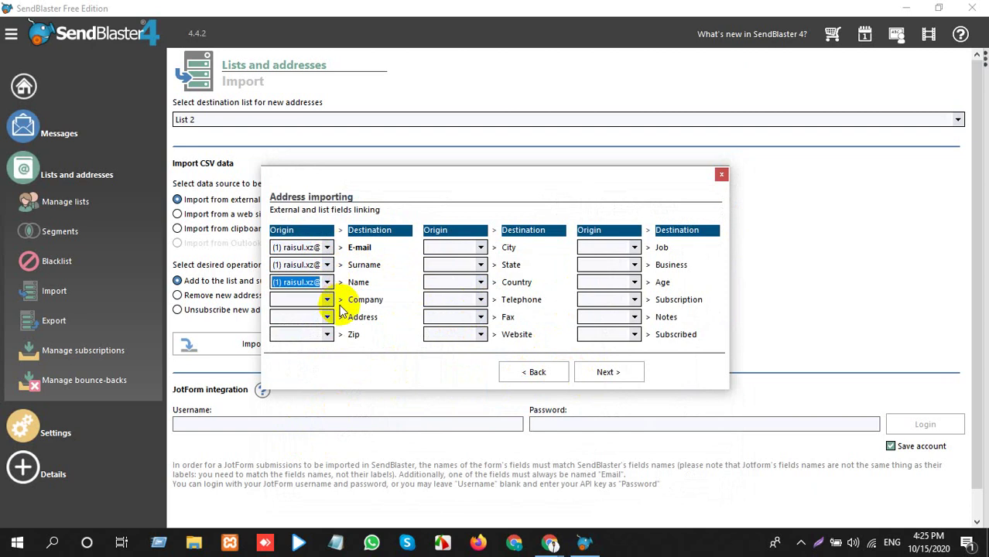
pyautogui.click(328, 299)
pyautogui.click(333, 319)
pyautogui.click(327, 317)
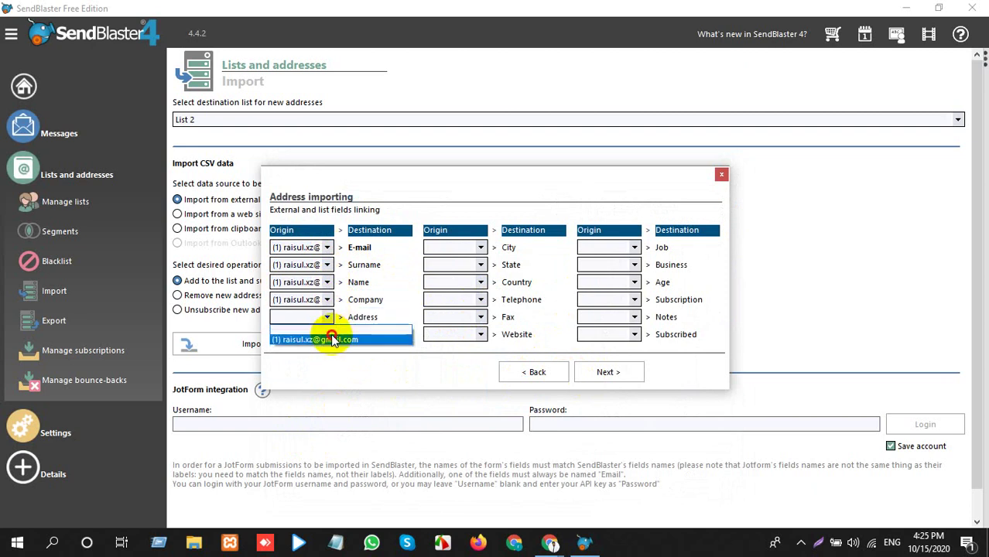
pyautogui.click(325, 336)
pyautogui.click(326, 334)
pyautogui.click(313, 356)
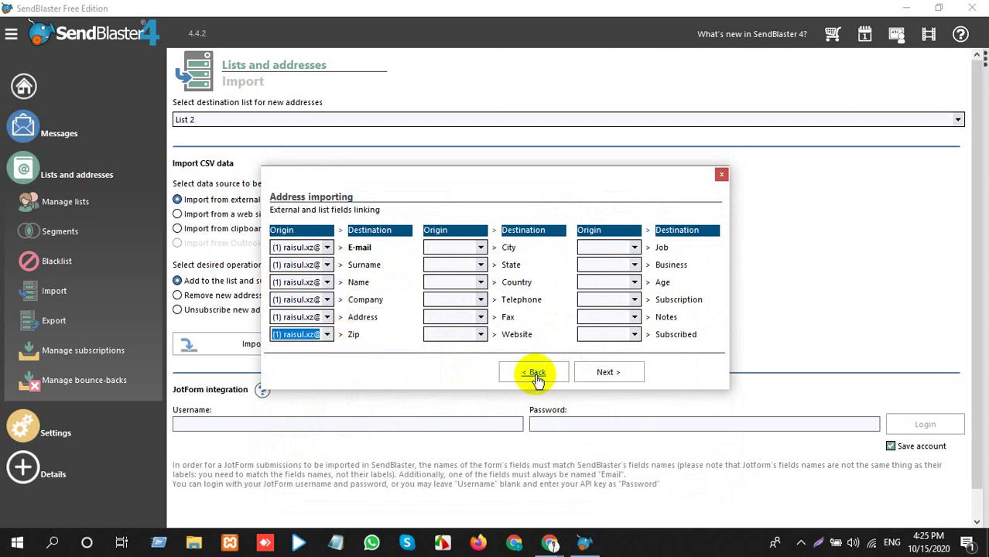
pyautogui.click(592, 371)
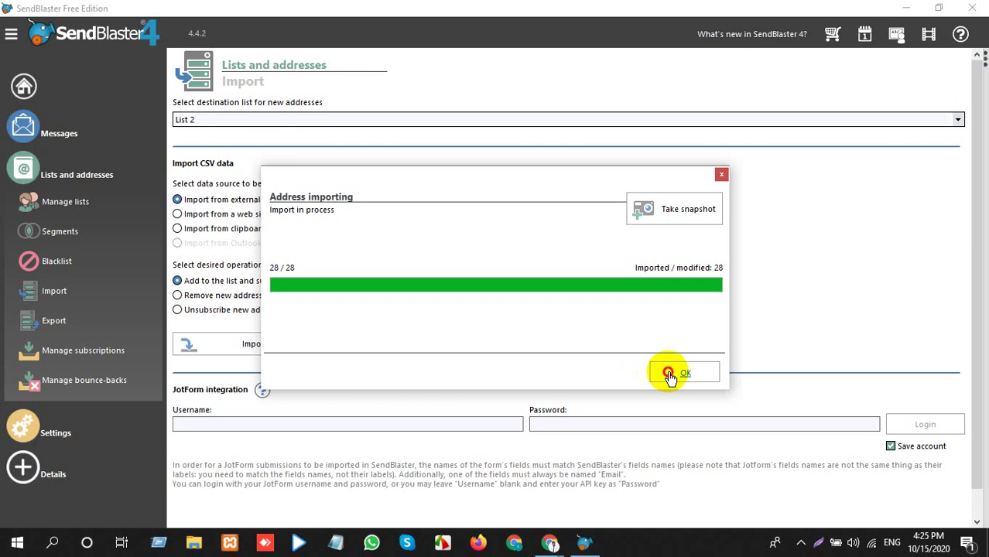
pyautogui.click(670, 372)
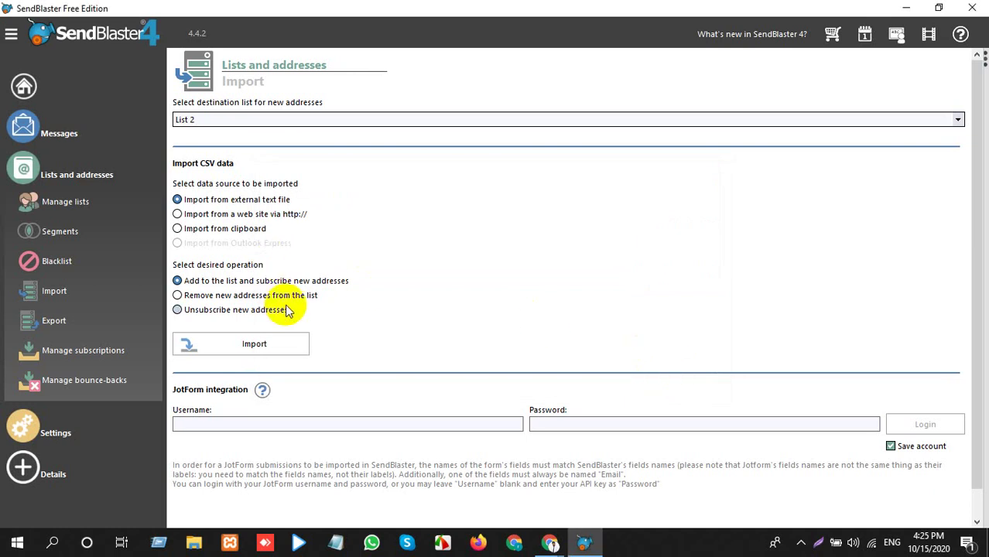
pyautogui.click(71, 201)
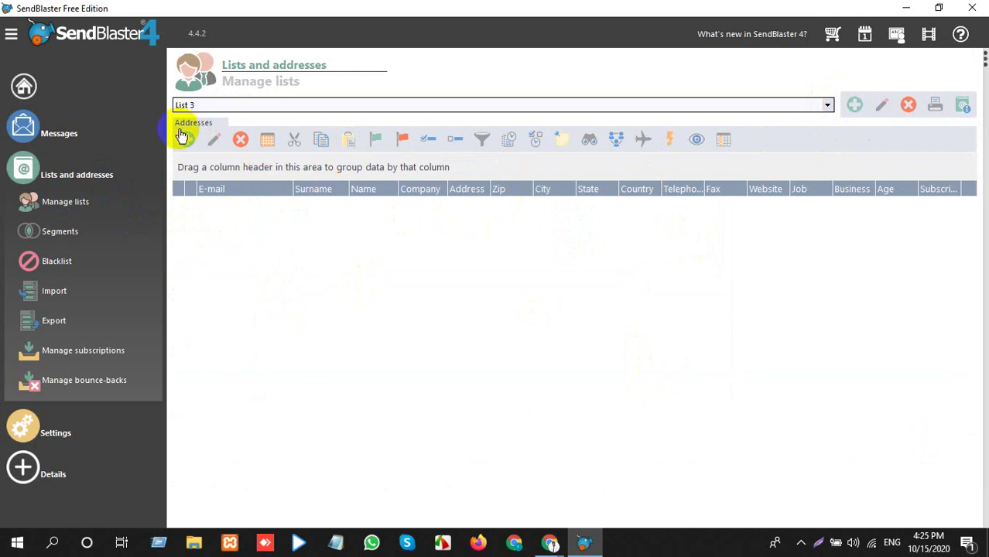
pyautogui.click(249, 103)
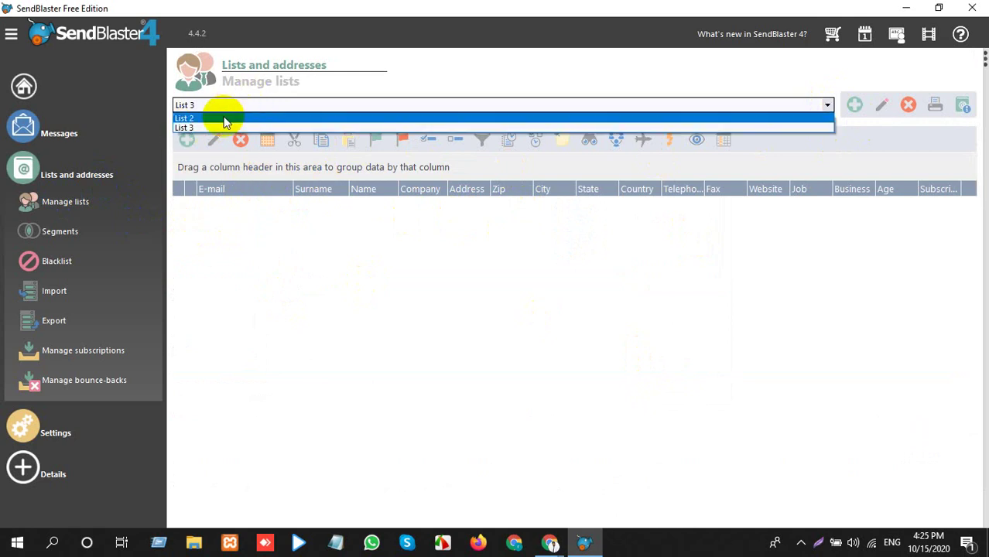
pyautogui.click(228, 118)
pyautogui.scroll(-5, 375, 441)
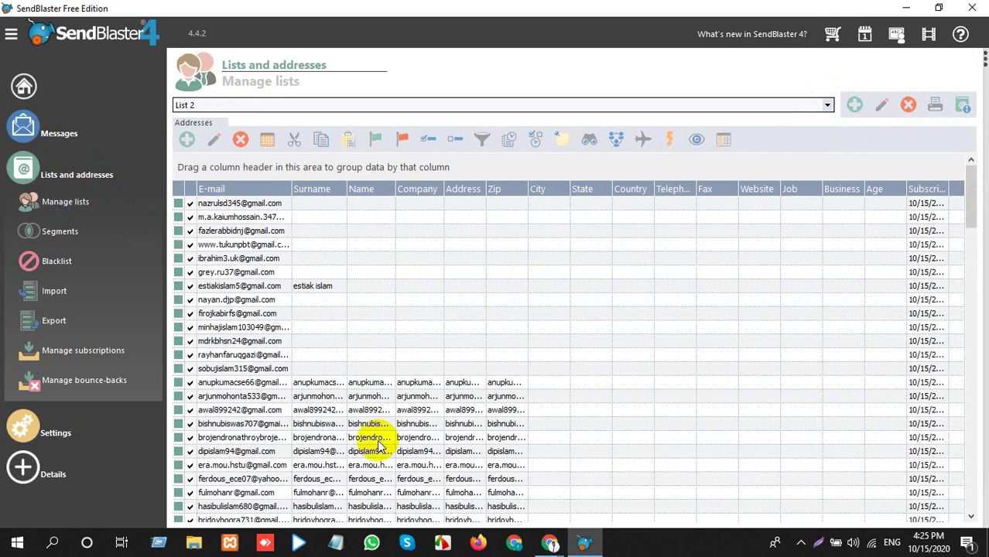
pyautogui.scroll(-1, 379, 444)
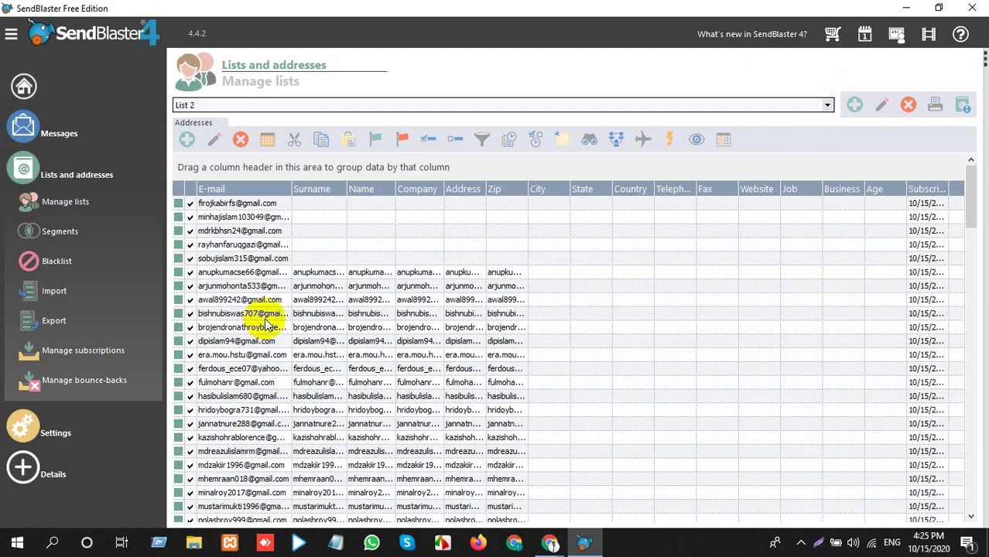
pyautogui.scroll(-3, 220, 306)
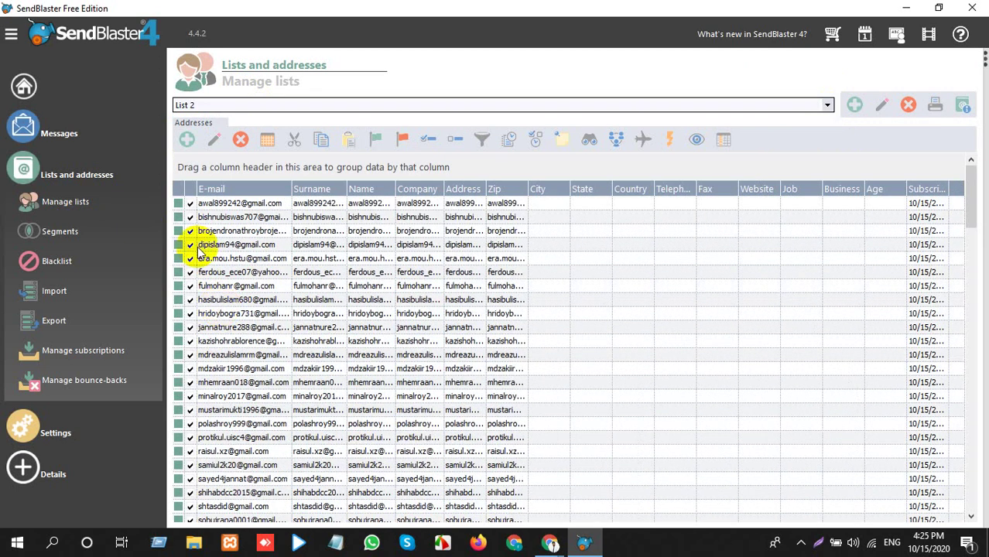
pyautogui.click(330, 105)
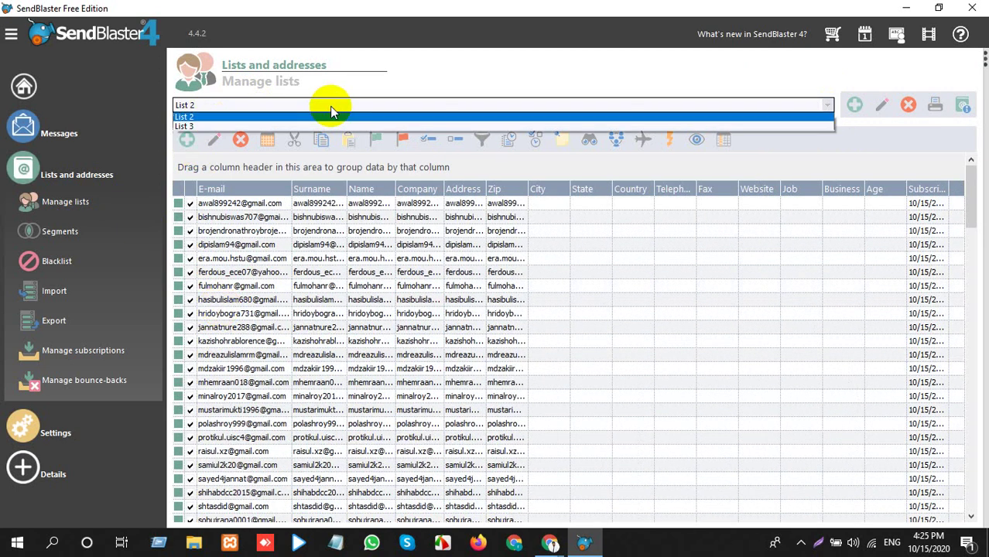
pyautogui.click(239, 127)
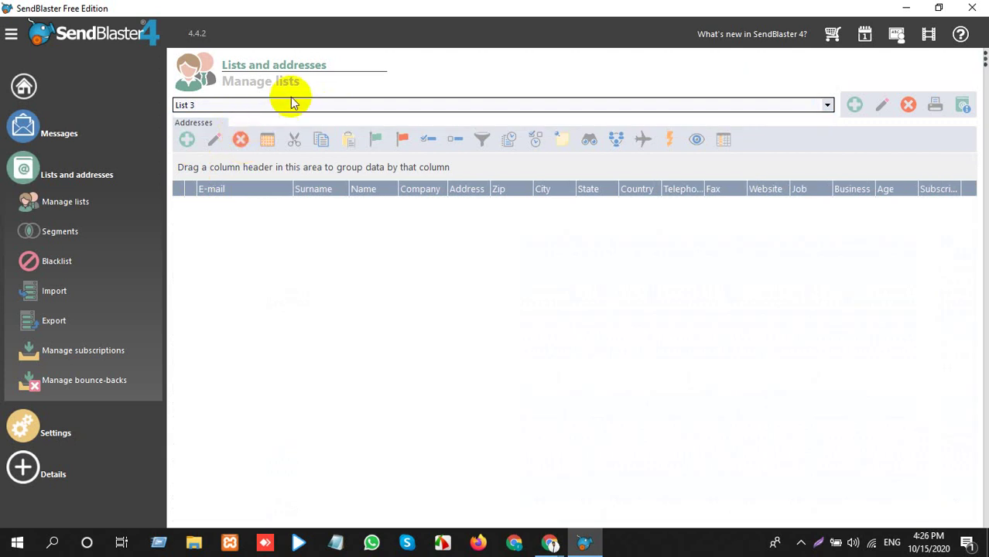
pyautogui.click(86, 294)
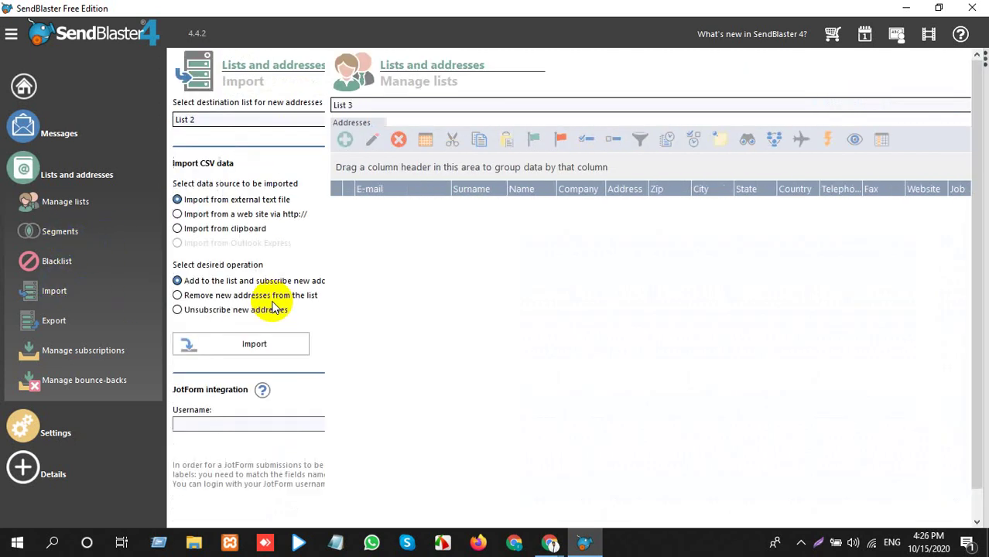
# Make List 3 the import destination and load new list.txt into the import dialog.
pyautogui.click(288, 120)
pyautogui.click(276, 143)
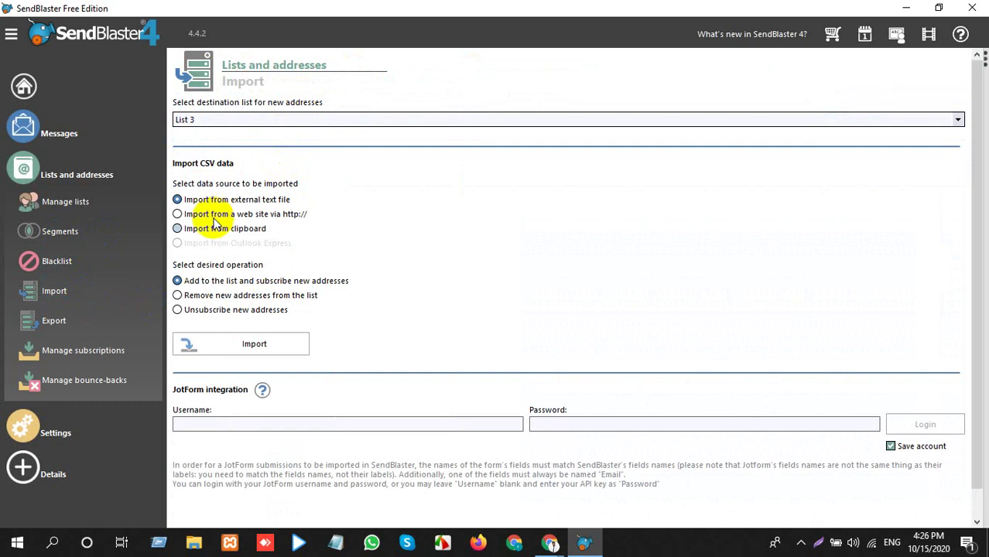
pyautogui.click(246, 347)
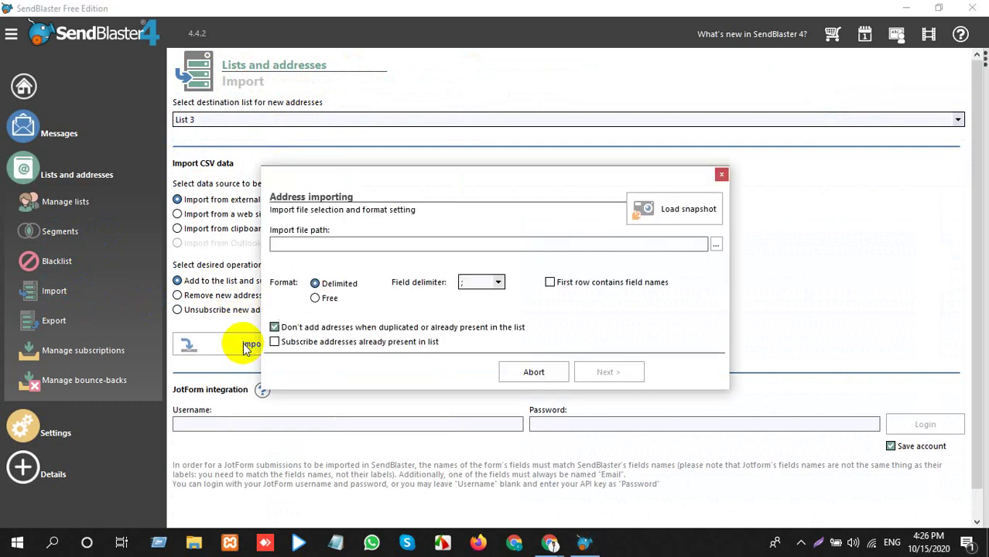
pyautogui.click(713, 245)
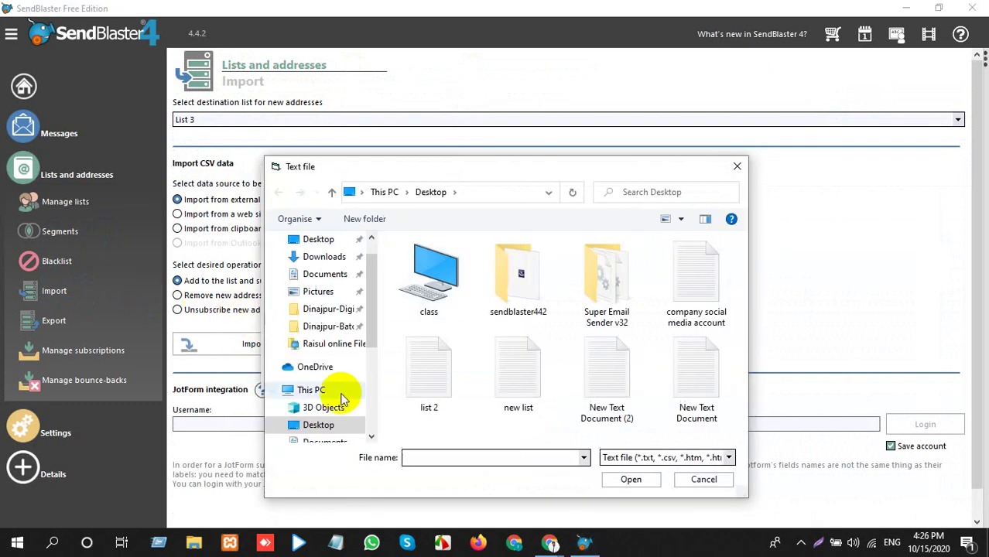
pyautogui.doubleClick(530, 379)
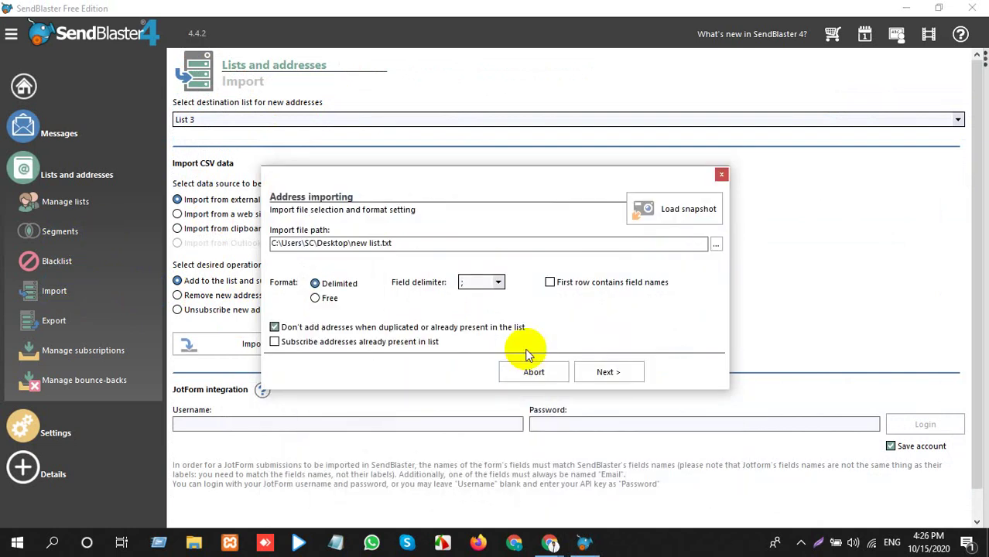
pyautogui.click(609, 372)
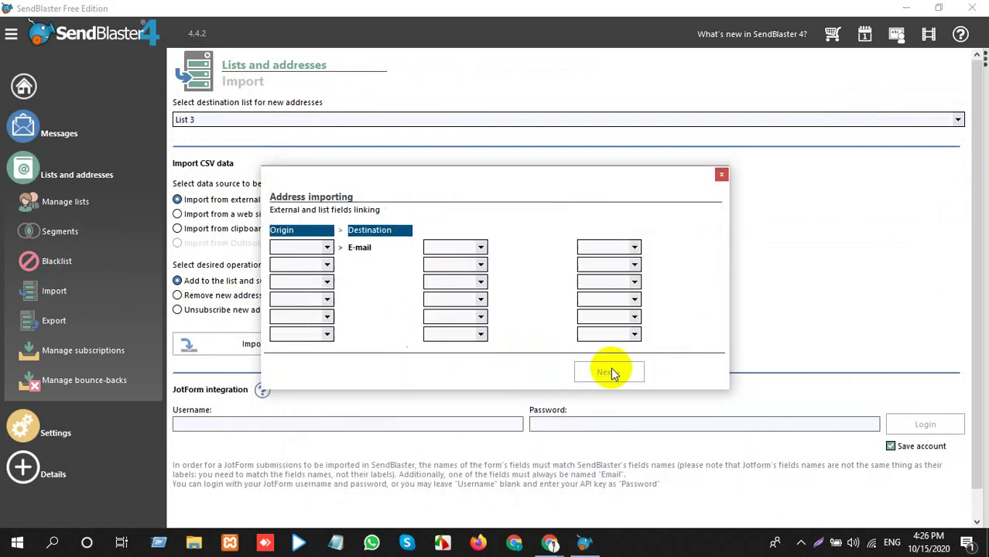
pyautogui.click(325, 247)
pyautogui.click(313, 262)
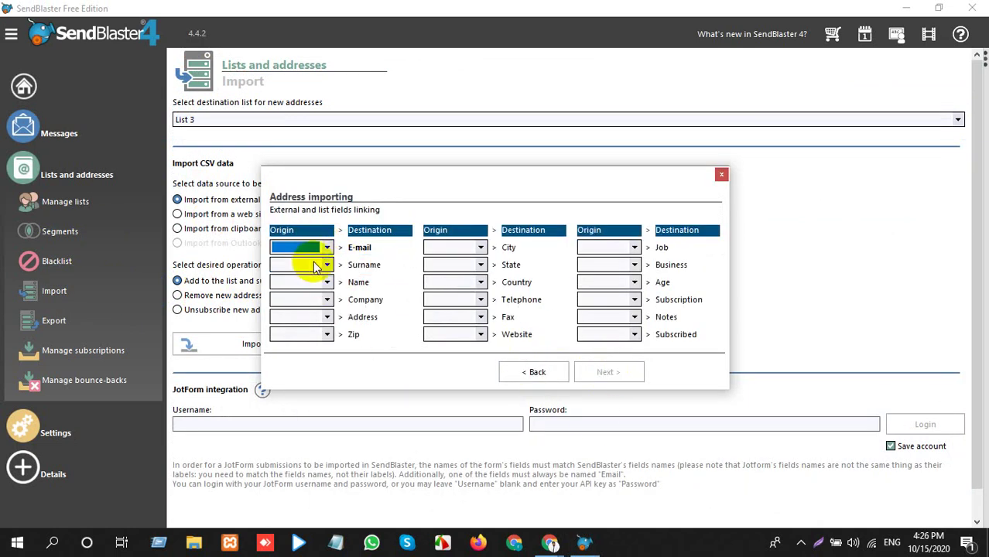
# Map the Surname, Name, Company, Address and Zip fields to the file's e-mail column.
pyautogui.click(327, 264)
pyautogui.click(329, 285)
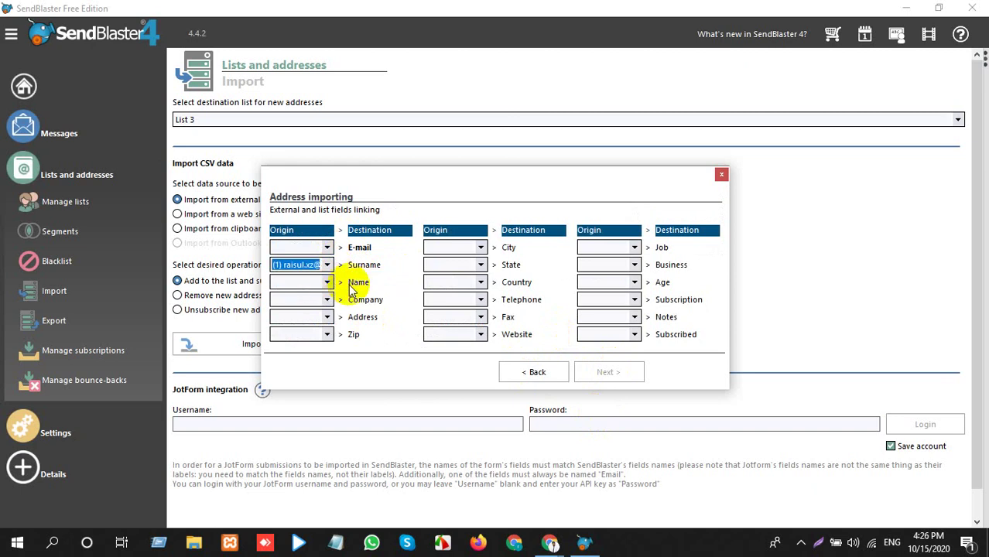
pyautogui.click(326, 282)
pyautogui.click(325, 304)
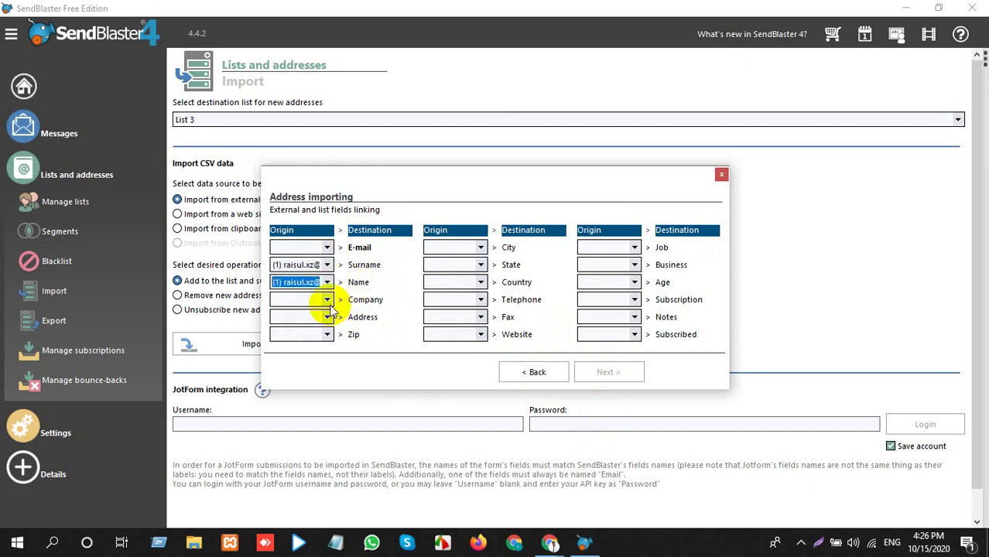
pyautogui.click(326, 300)
pyautogui.click(316, 322)
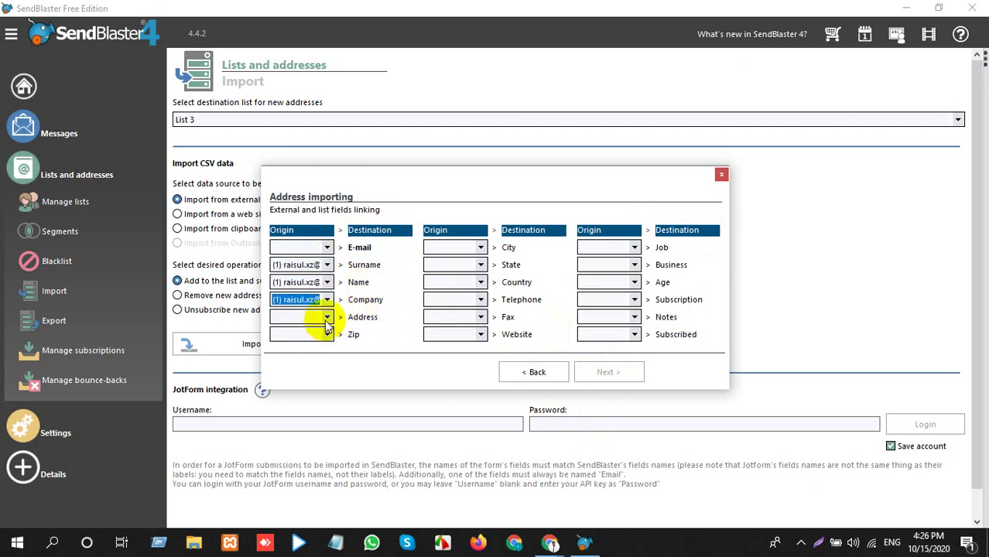
pyautogui.click(326, 317)
pyautogui.click(333, 338)
pyautogui.click(327, 334)
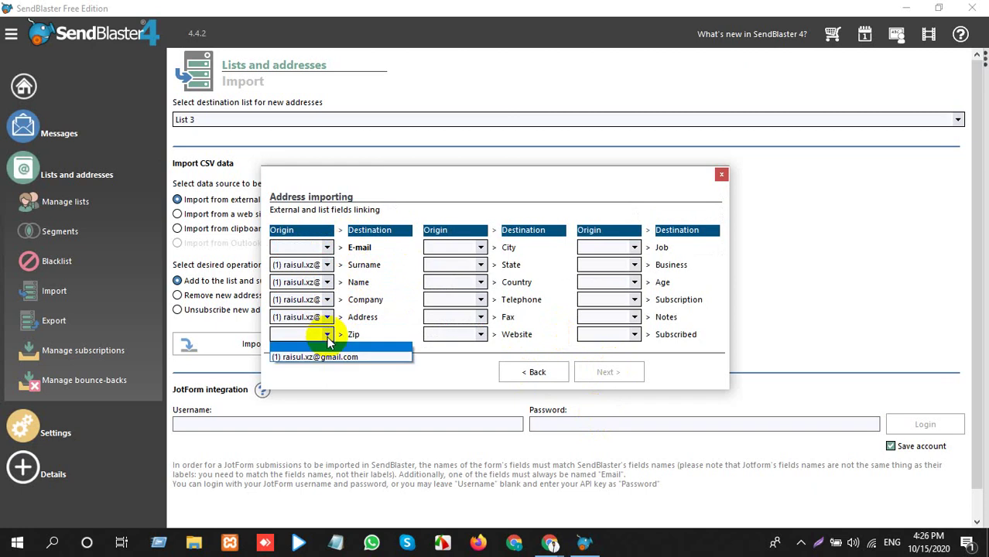
pyautogui.click(327, 355)
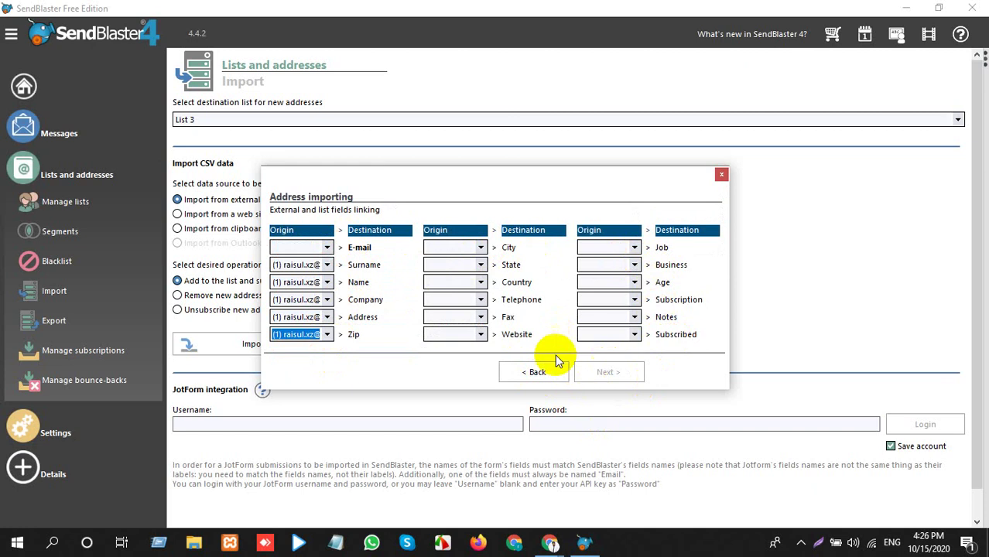
# Set the e-mail column as E-mail source, import the 28 addresses, and view List 3.
pyautogui.click(326, 247)
pyautogui.click(308, 271)
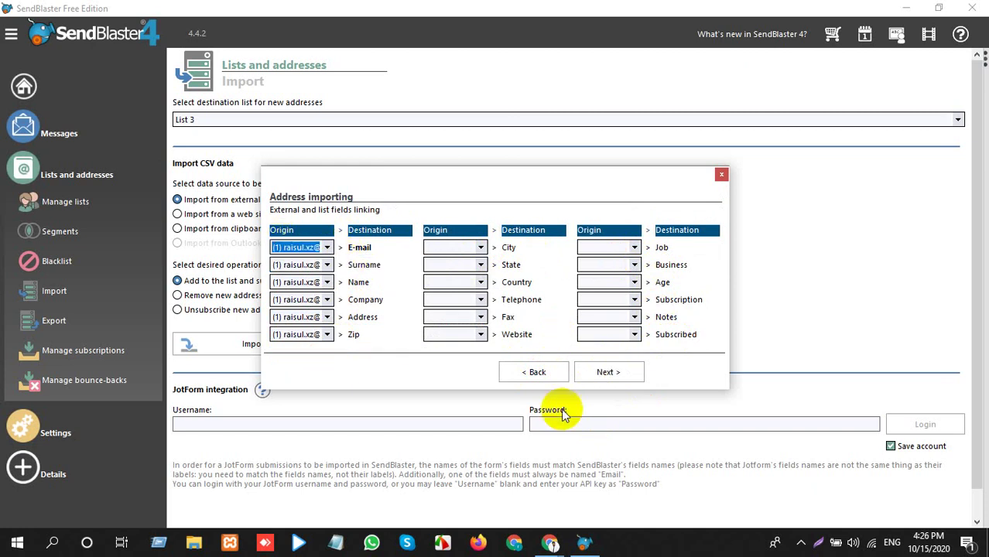
pyautogui.click(608, 371)
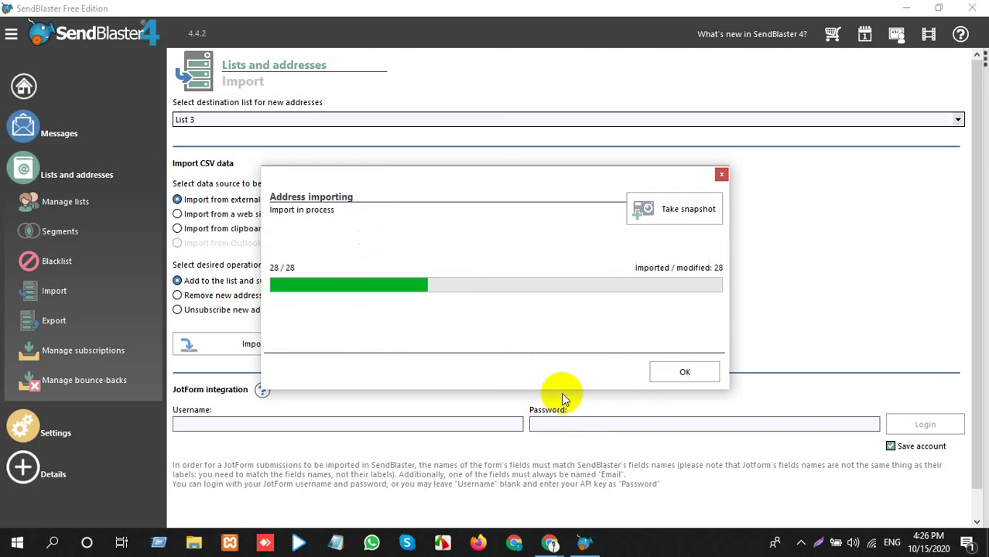
pyautogui.click(665, 375)
pyautogui.click(60, 208)
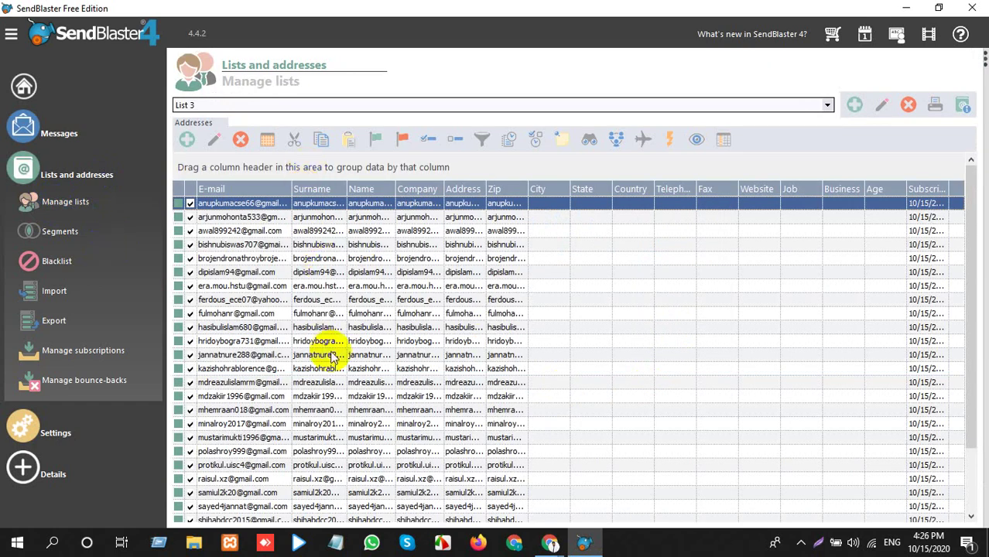
# Scroll List 3's addresses and check Lists Statistics: 50 contacts in List 2, 28 in List 3.
pyautogui.scroll(-2, 410, 260)
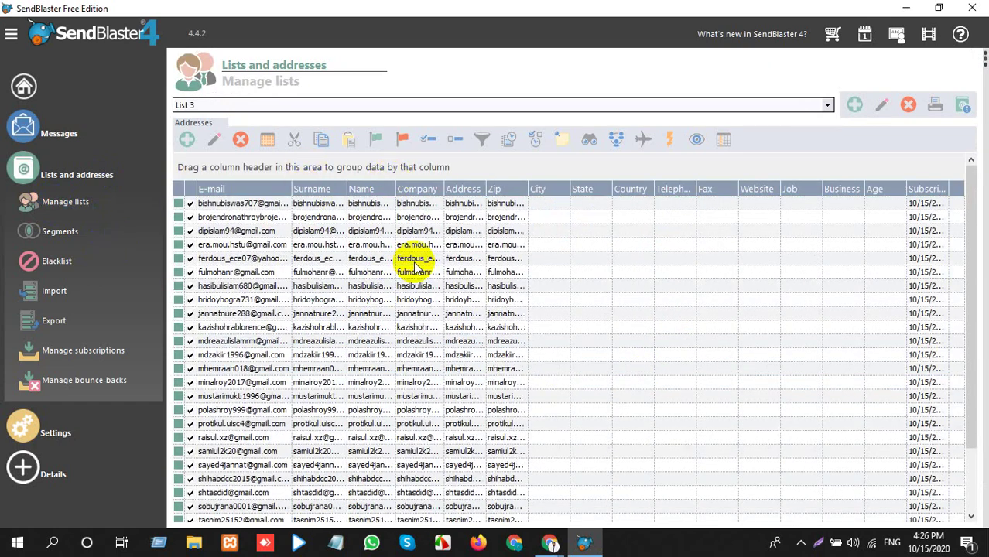
pyautogui.scroll(2, 411, 329)
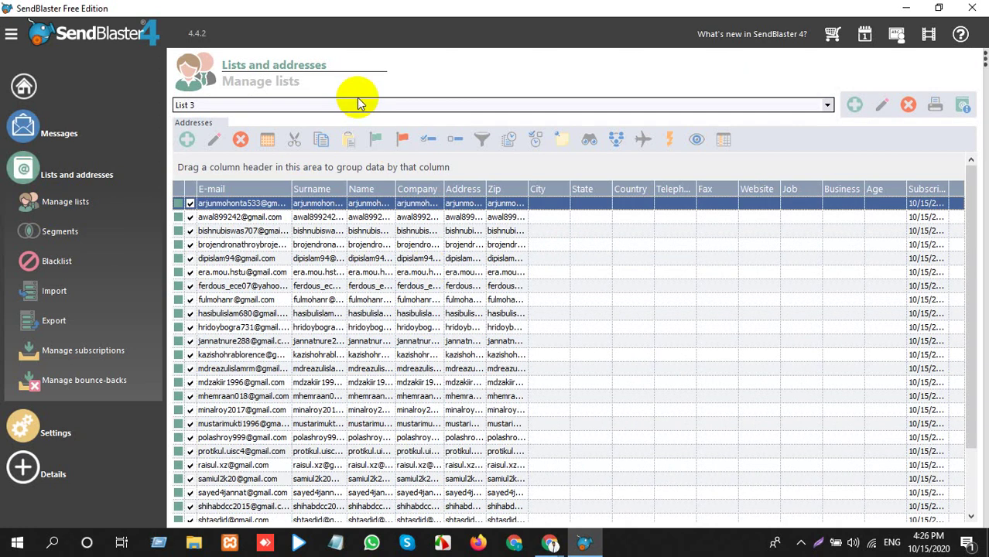
pyautogui.scroll(-2, 441, 243)
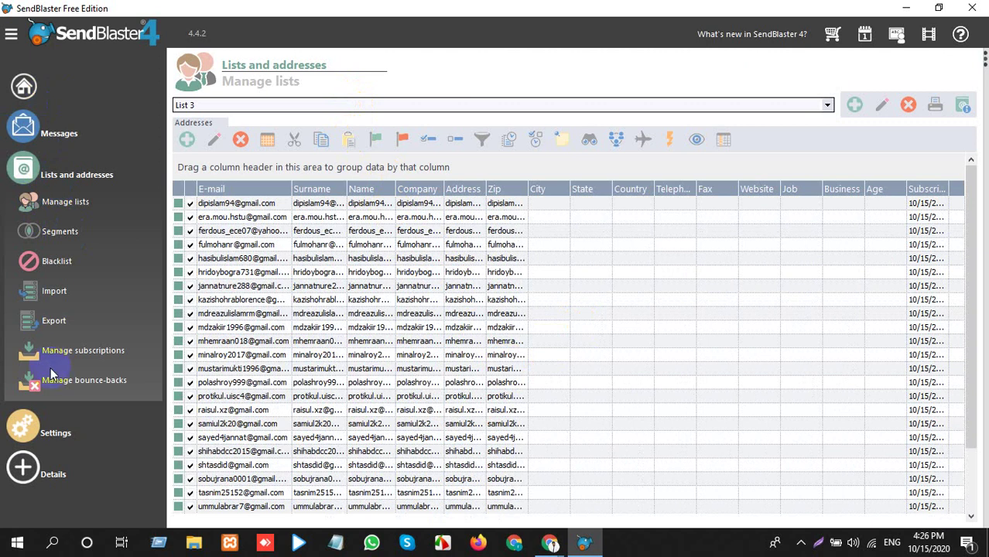
pyautogui.click(964, 106)
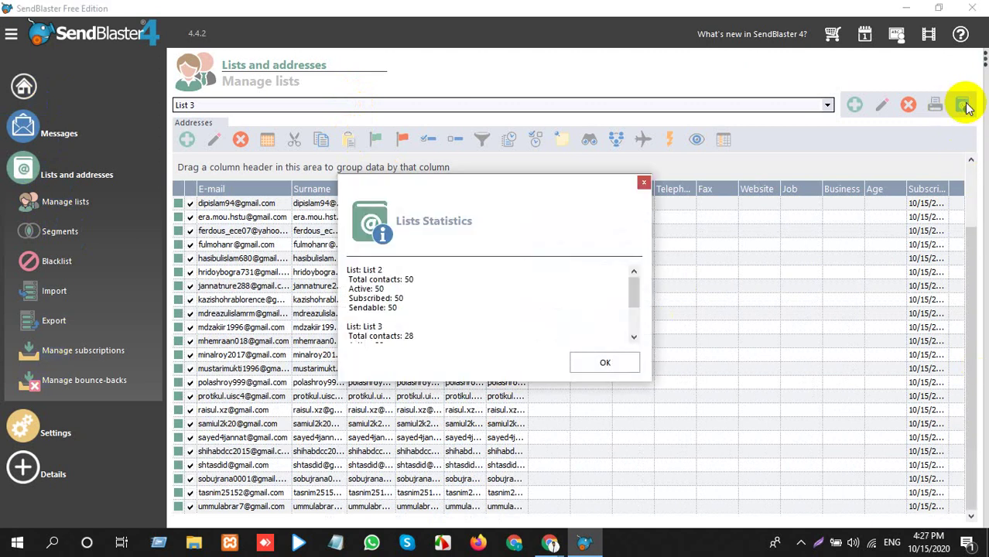
pyautogui.click(644, 184)
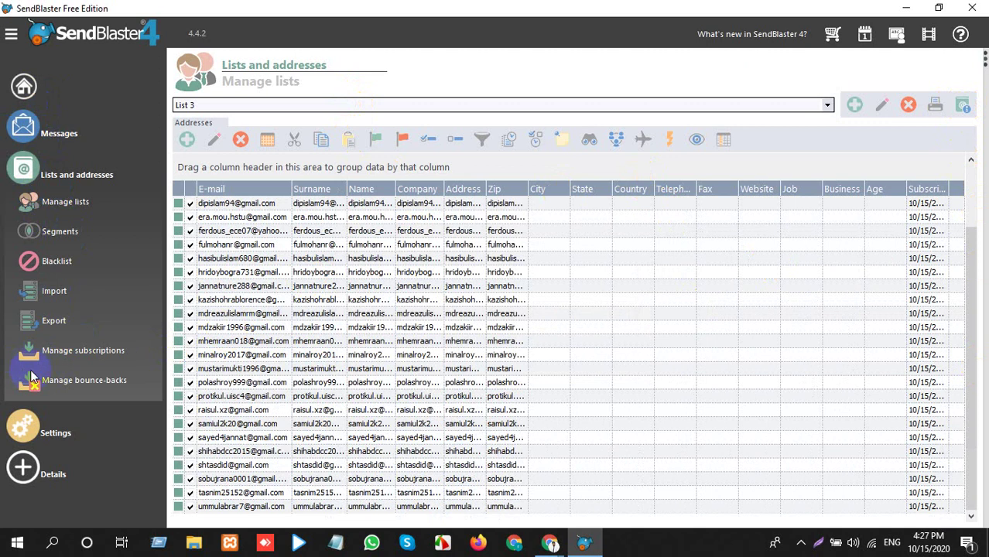
pyautogui.click(59, 242)
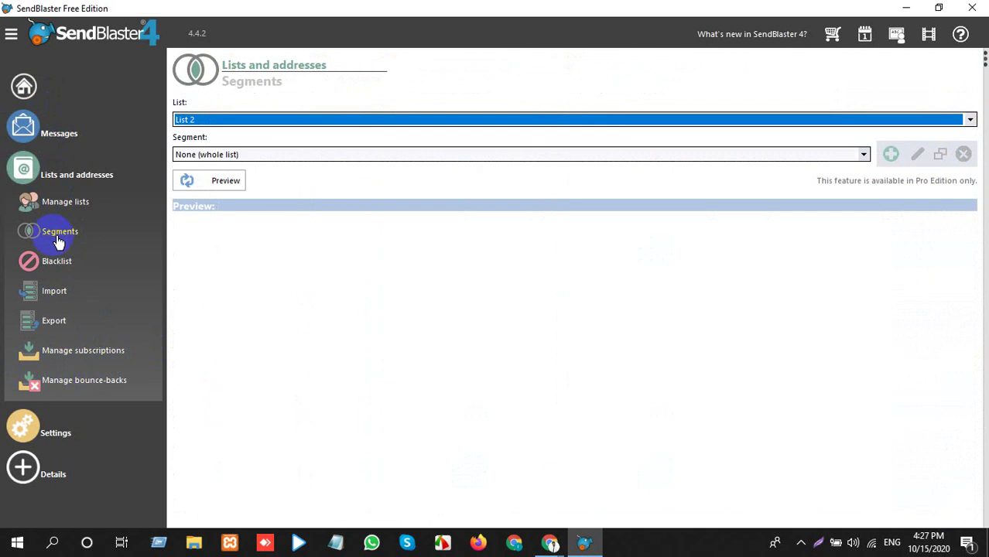
pyautogui.click(60, 267)
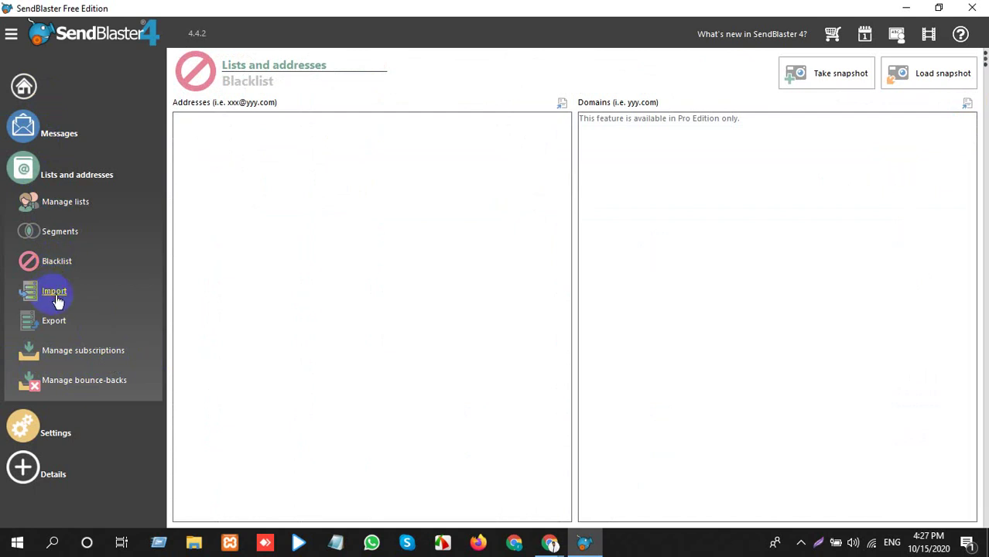
pyautogui.click(56, 298)
pyautogui.click(54, 320)
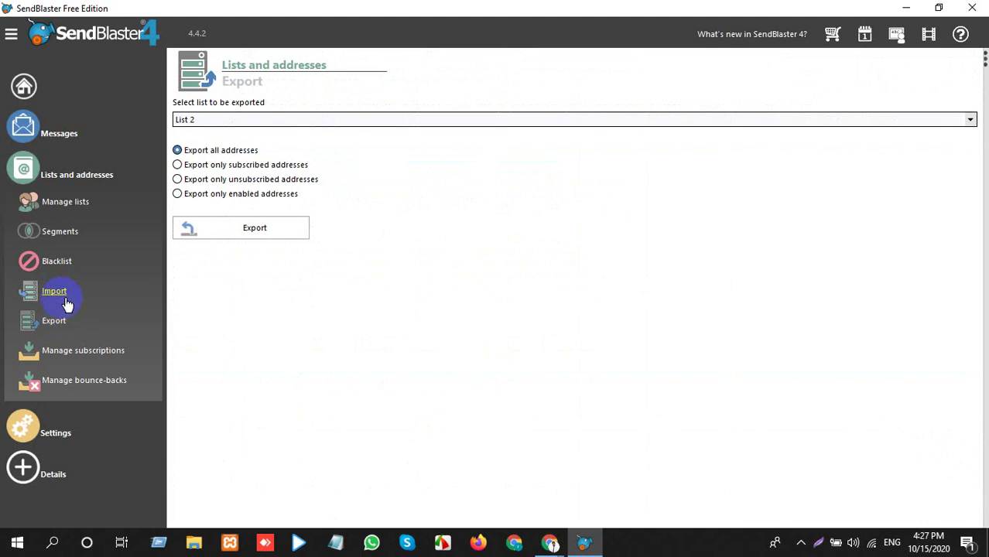
pyautogui.click(65, 178)
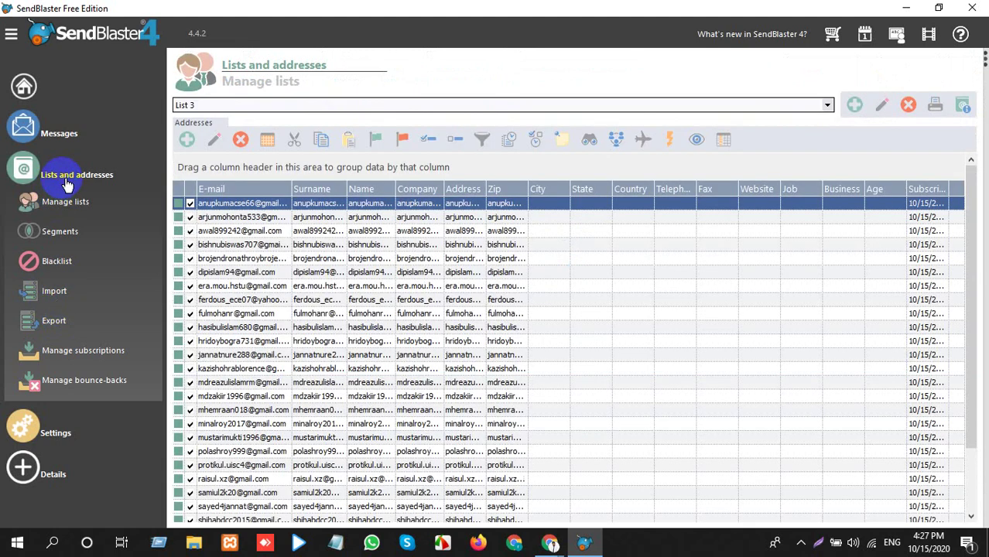
pyautogui.click(66, 182)
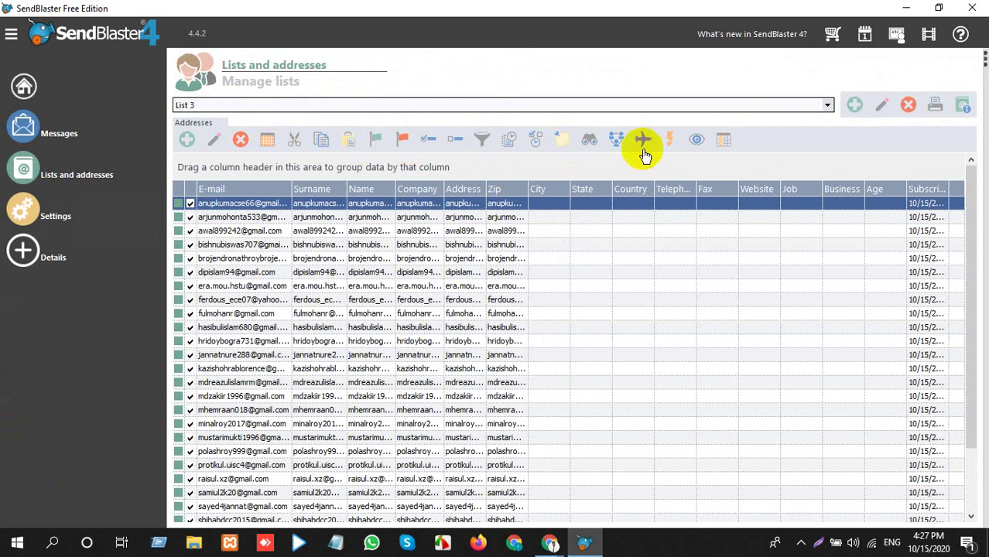
pyautogui.click(722, 139)
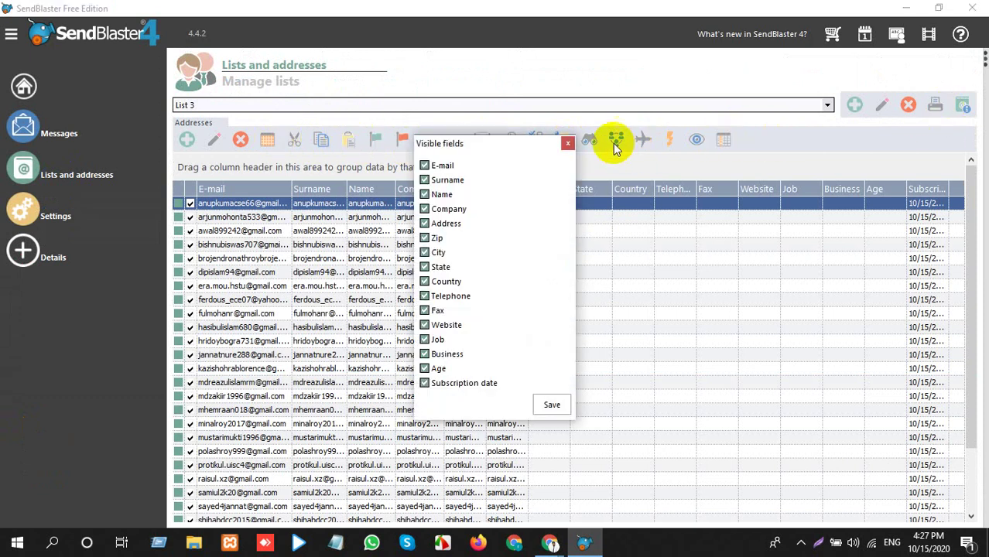
pyautogui.click(568, 143)
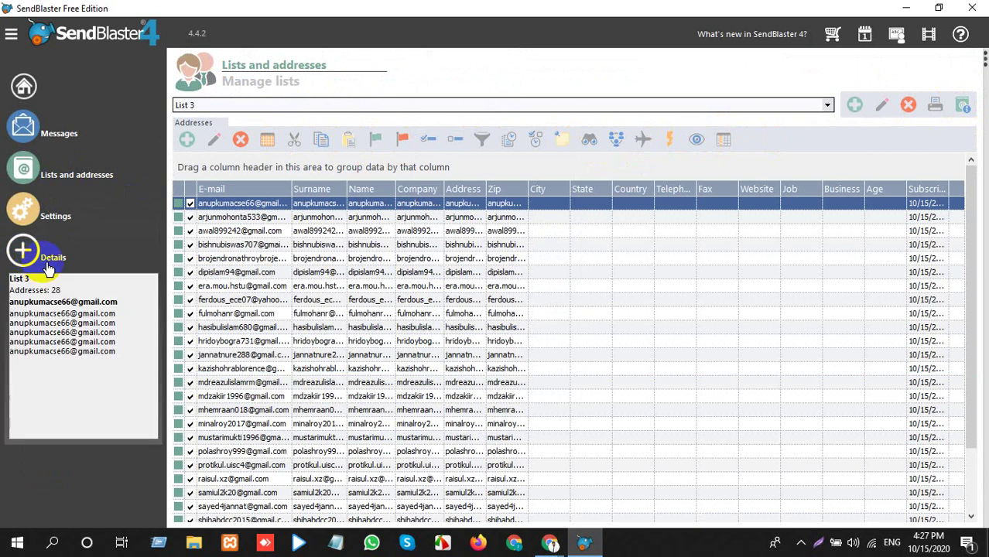
pyautogui.moveTo(47, 224)
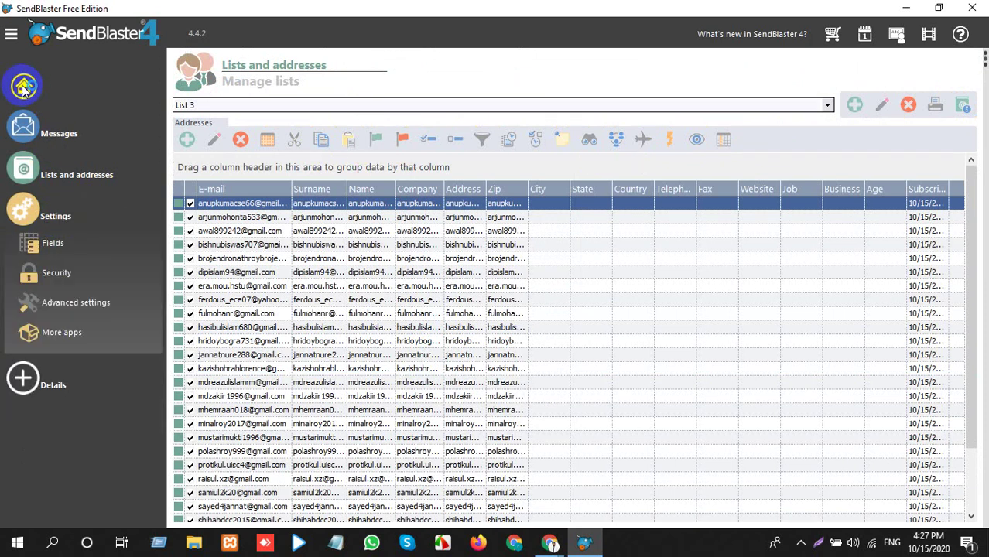
pyautogui.click(77, 180)
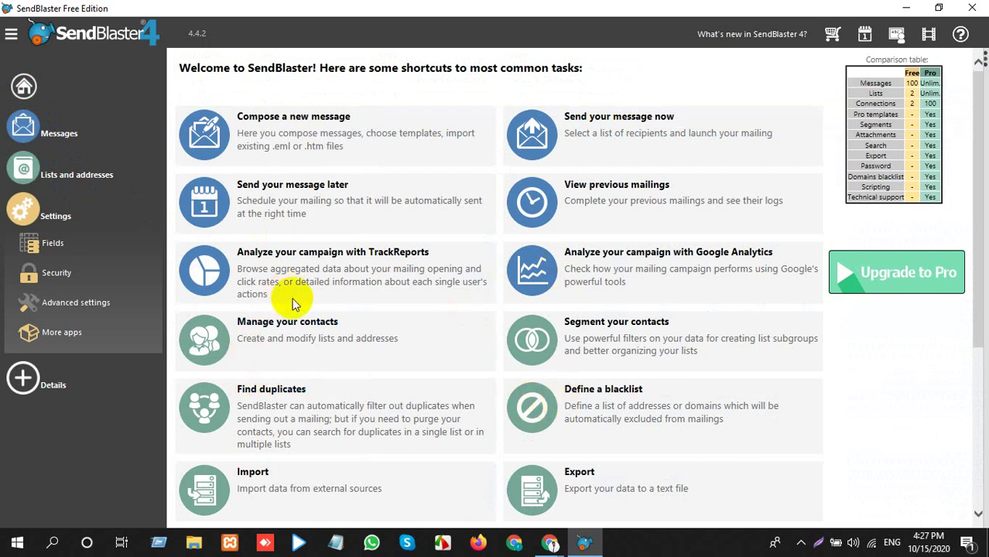
# Return from the welcome page to List 3's address table and expand the Messages section.
pyautogui.scroll(-3, 310, 334)
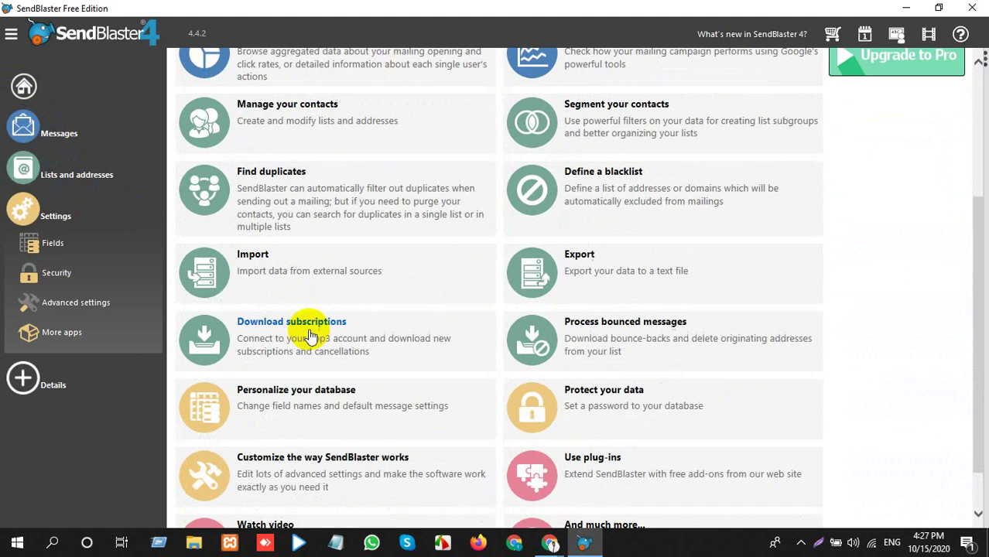
pyautogui.scroll(-1, 306, 330)
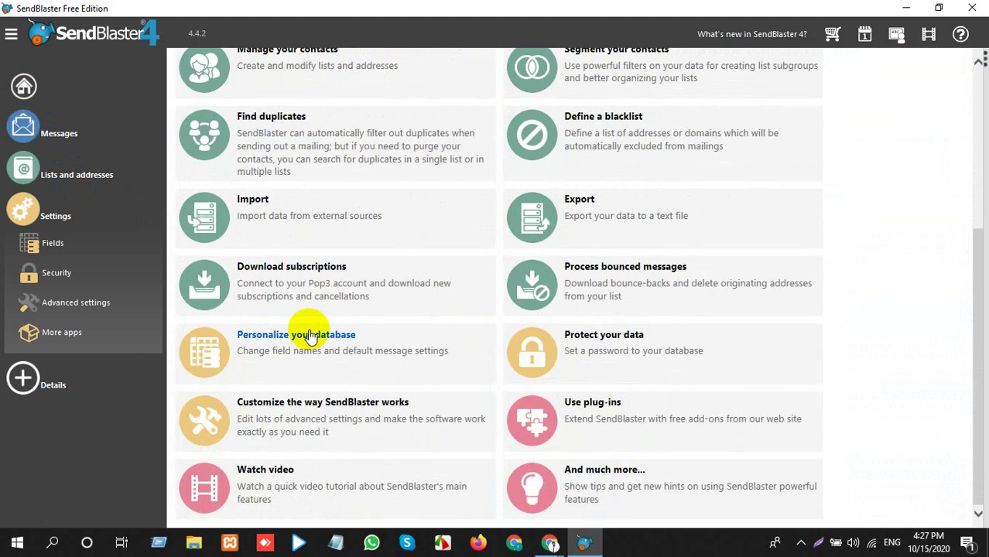
pyautogui.scroll(1, 462, 328)
pyautogui.scroll(2, 462, 328)
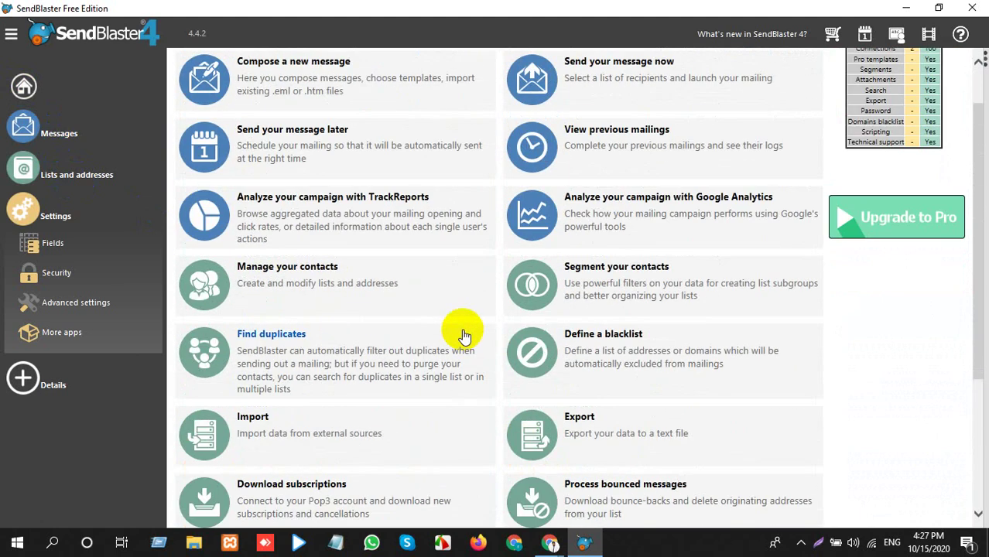
pyautogui.scroll(1, 464, 335)
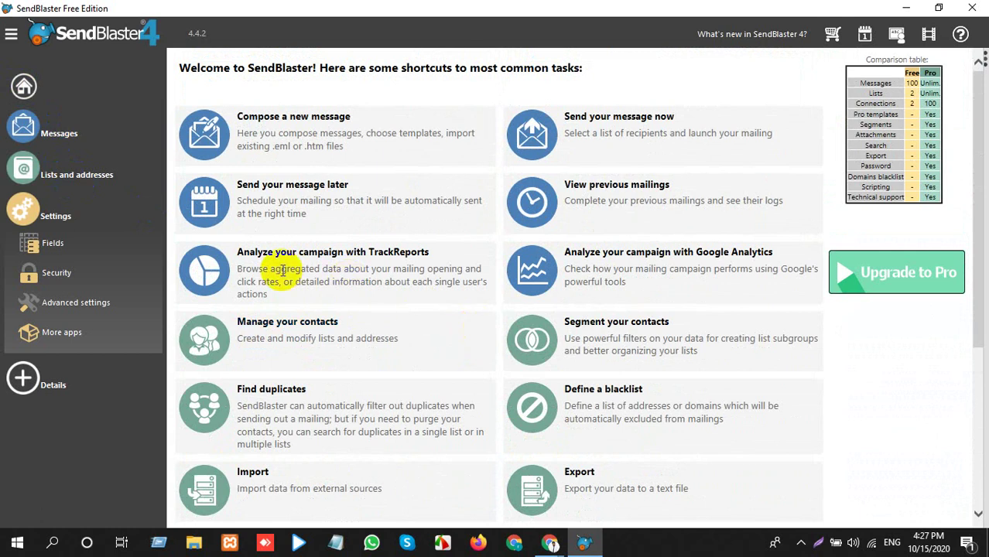
pyautogui.click(58, 174)
pyautogui.click(60, 209)
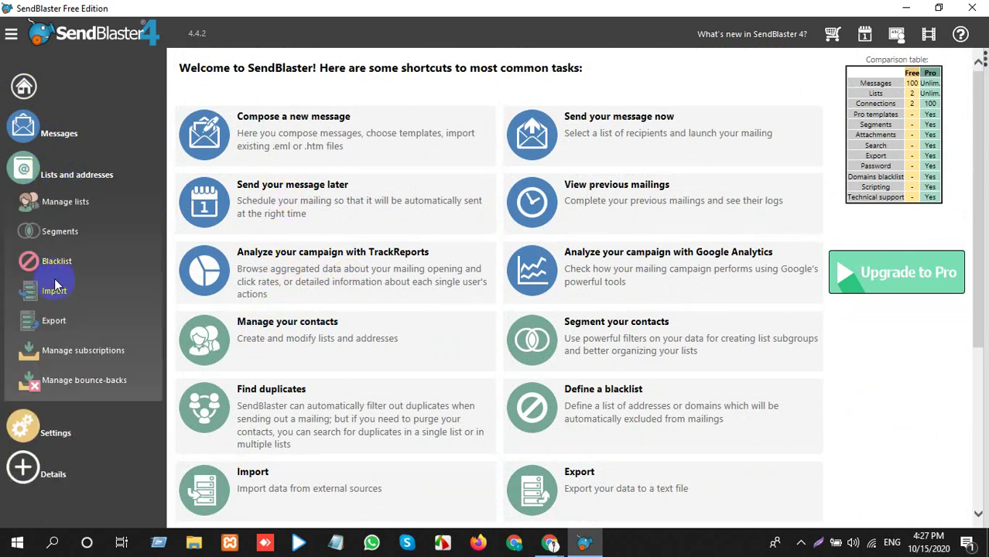
pyautogui.click(73, 204)
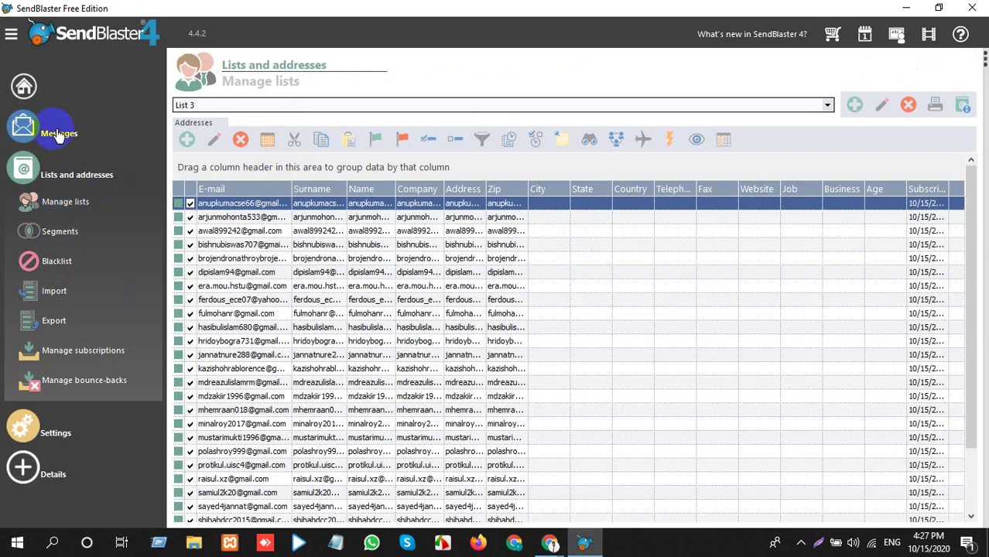
pyautogui.click(55, 130)
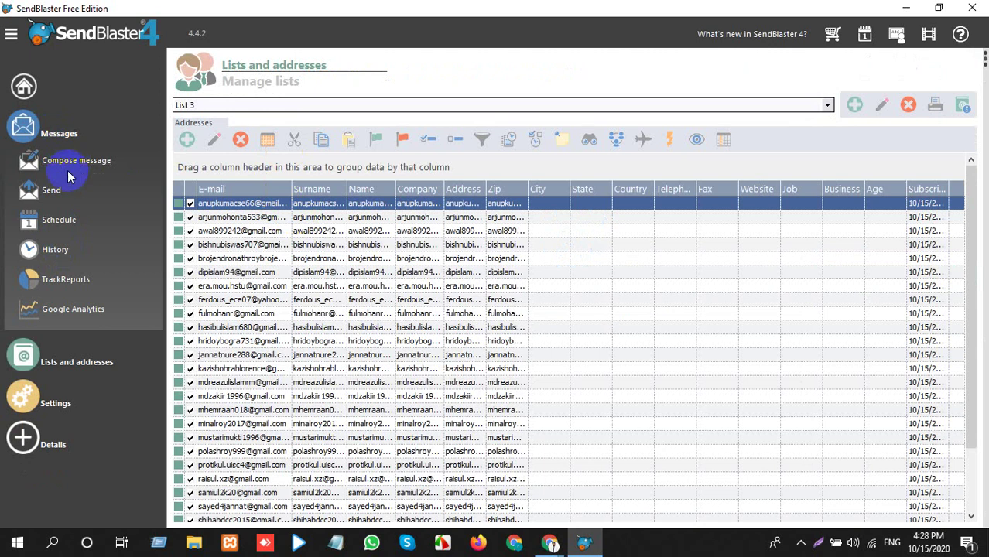
# On the Send page, copy the sender e-mail address and paste it as the Reply-To address.
pyautogui.click(55, 191)
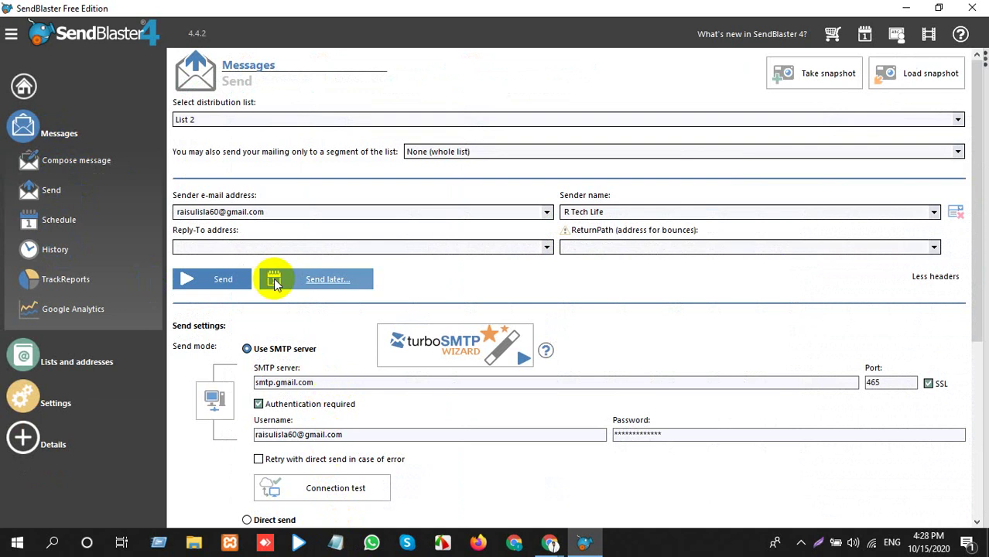
pyautogui.click(287, 211)
pyautogui.click(288, 211)
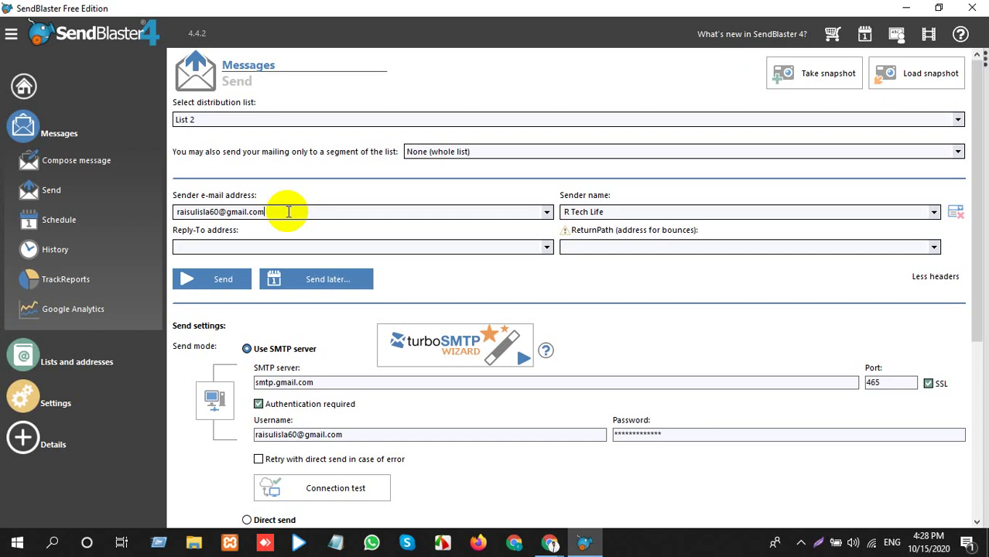
pyautogui.doubleClick(290, 212)
pyautogui.hotkey('ctrl', 'c')
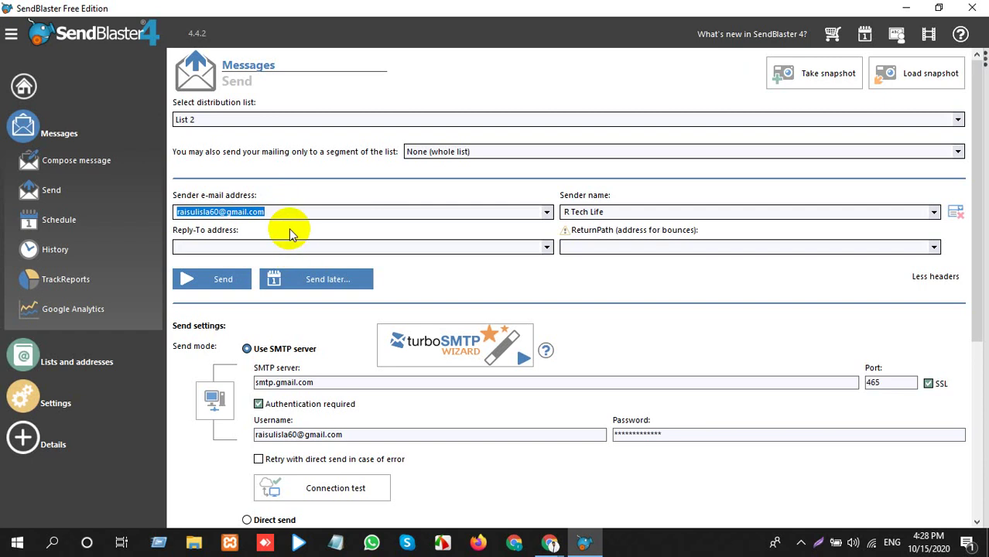
pyautogui.click(286, 247)
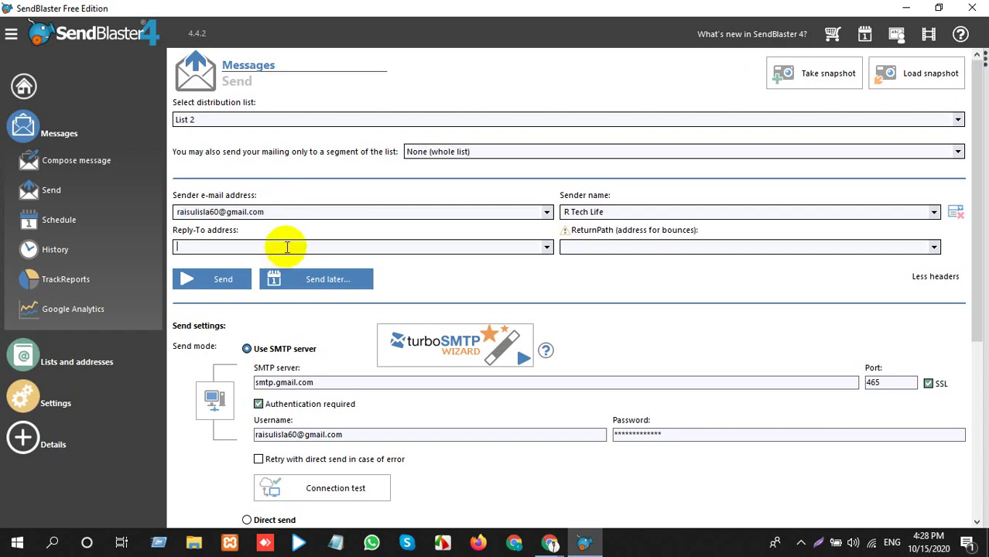
pyautogui.hotkey('ctrl', 'v')
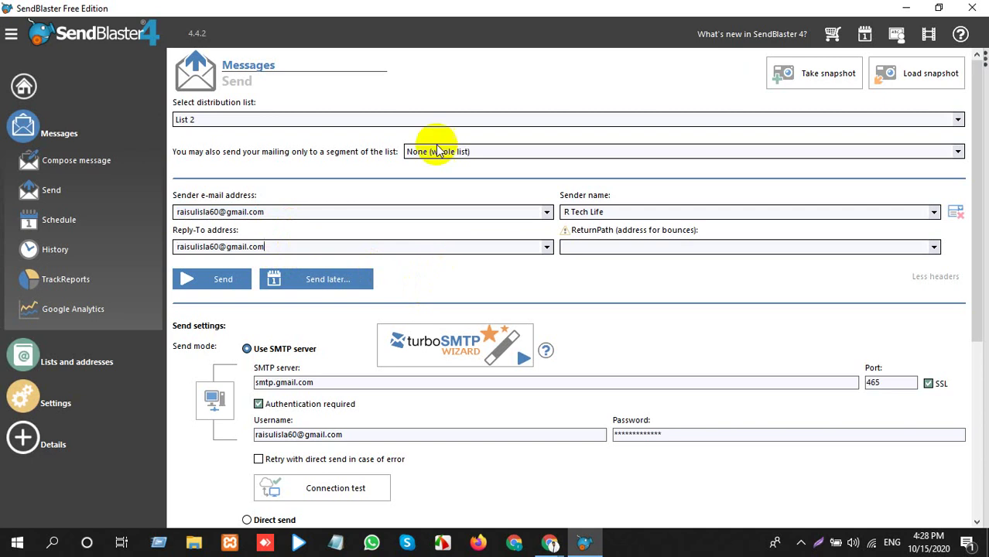
# Choose List 3 as the distribution list, keeping the whole list as the segment.
pyautogui.click(523, 120)
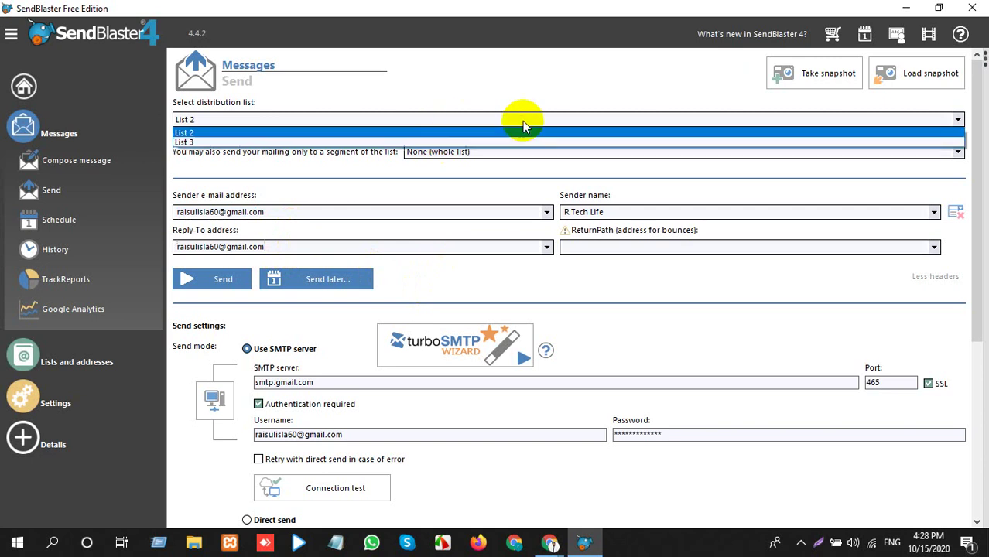
pyautogui.click(265, 153)
pyautogui.click(282, 116)
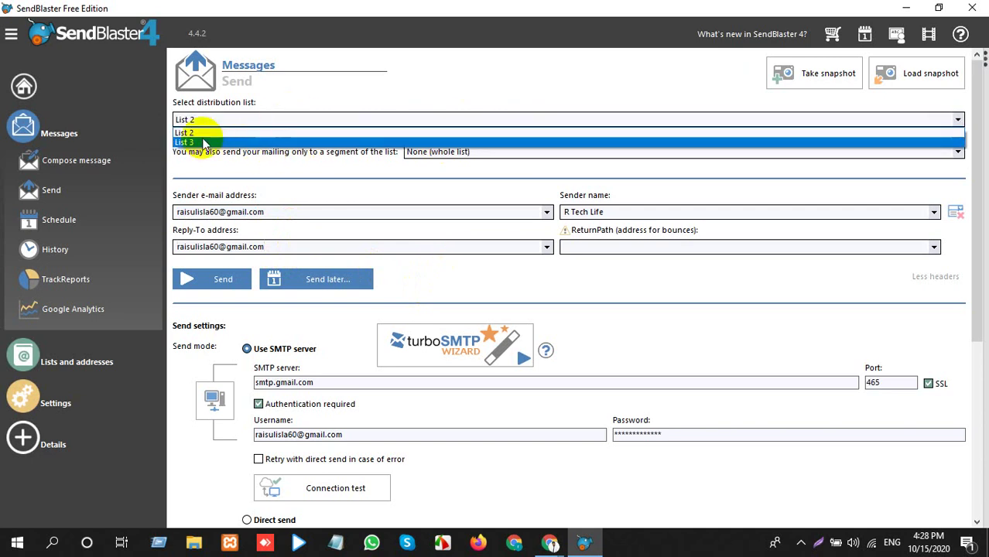
pyautogui.click(185, 140)
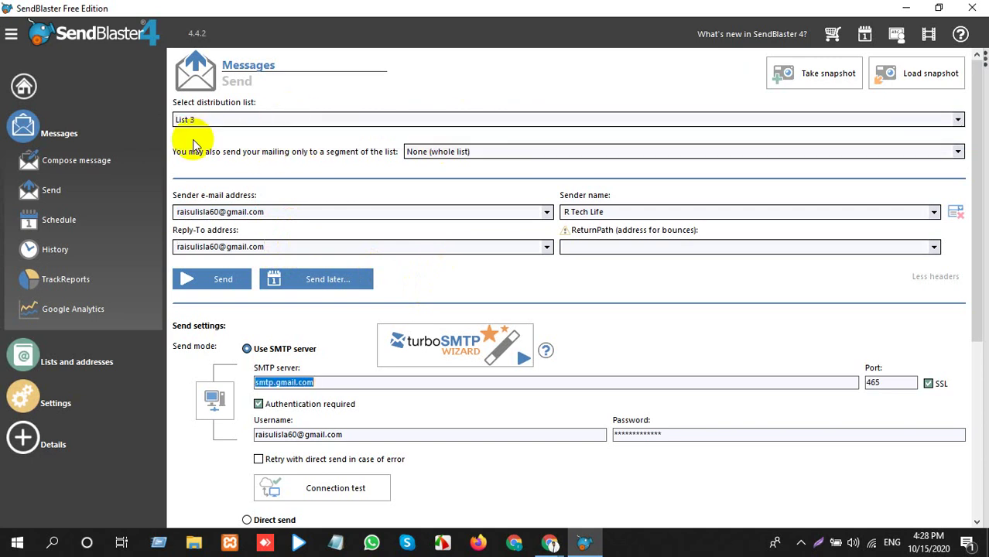
pyautogui.click(441, 151)
pyautogui.click(443, 152)
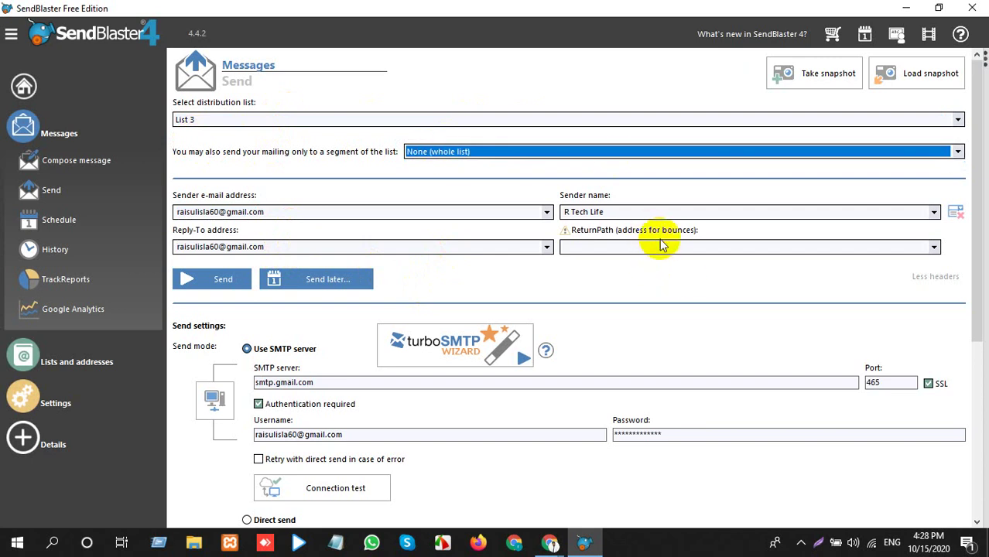
# Keep sender name 'R Tech Life' and replace the sender e-mail with another Gmail address.
pyautogui.click(656, 211)
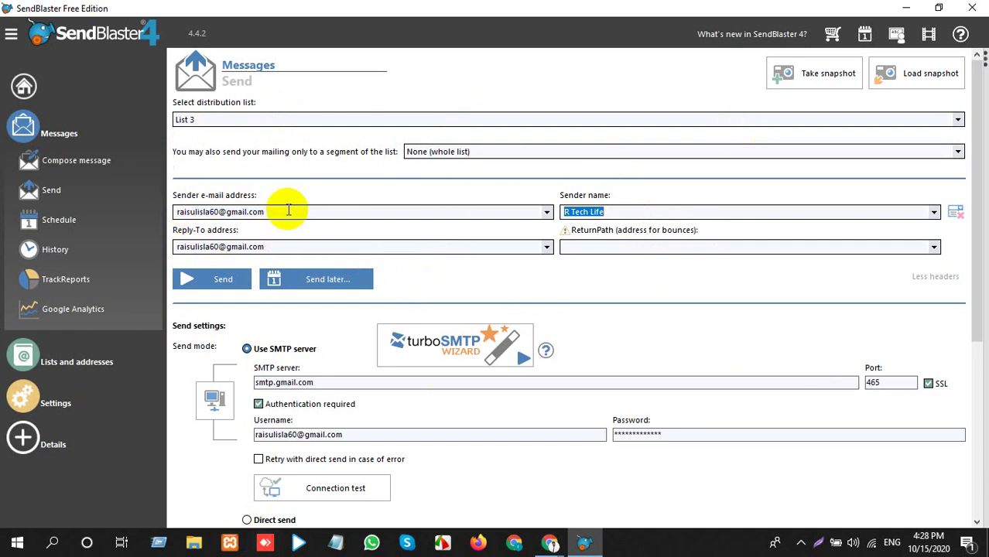
pyautogui.click(288, 211)
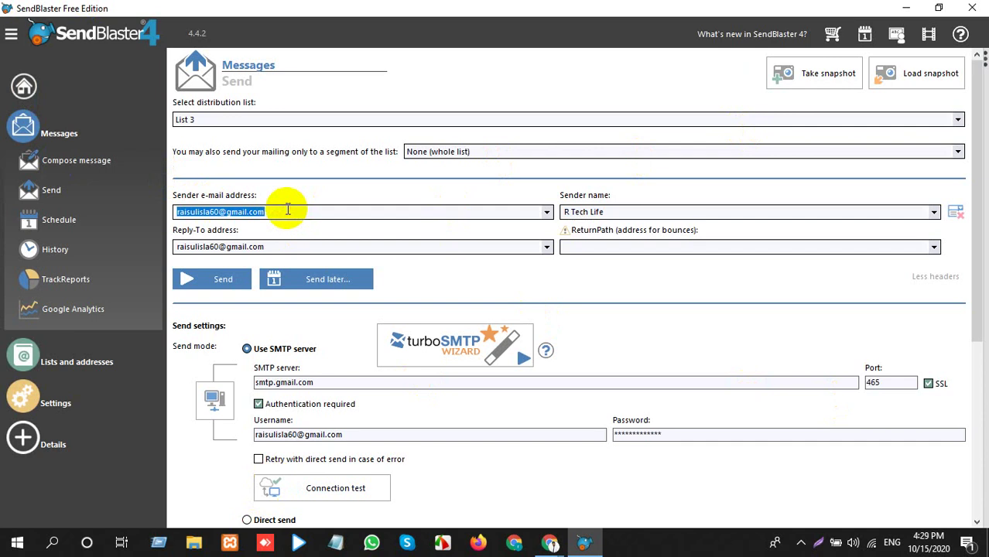
pyautogui.press('BackSpace')
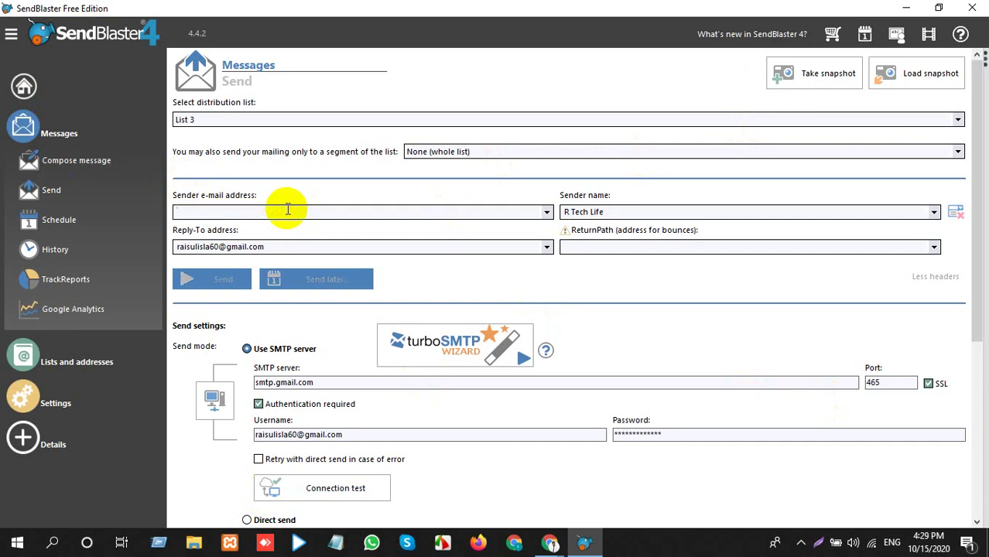
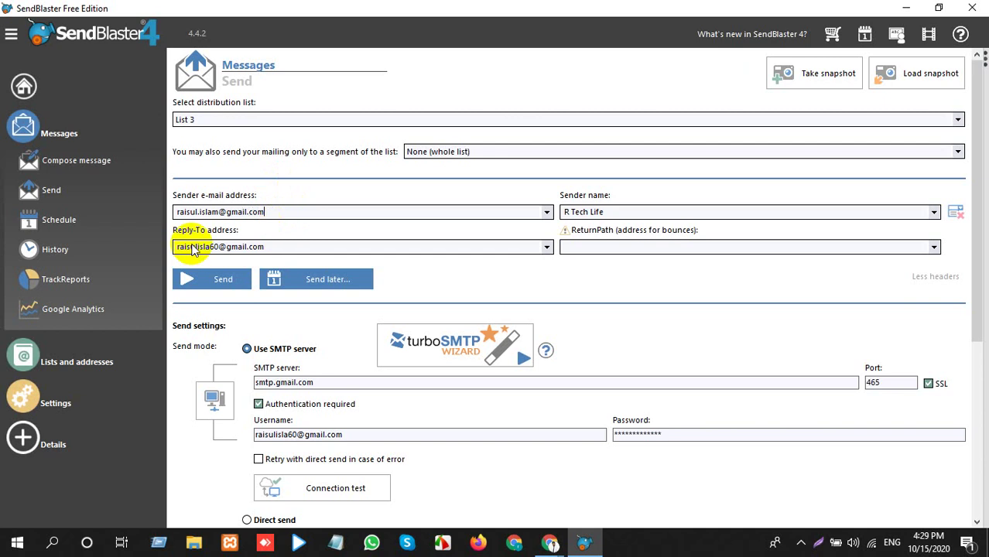
# Clear the Reply-To address field, leaving it empty.
pyautogui.scroll(-2, 505, 401)
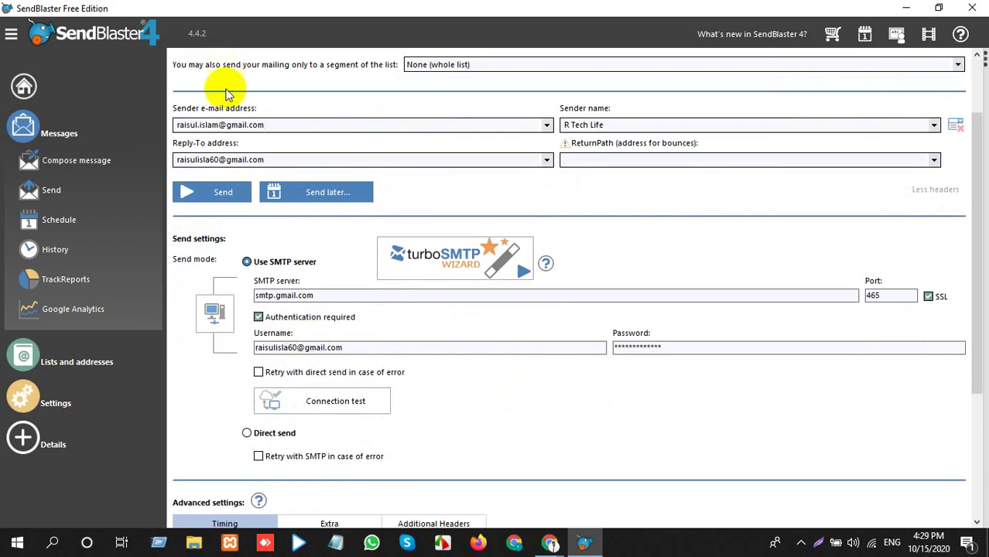
pyautogui.tripleClick(232, 124)
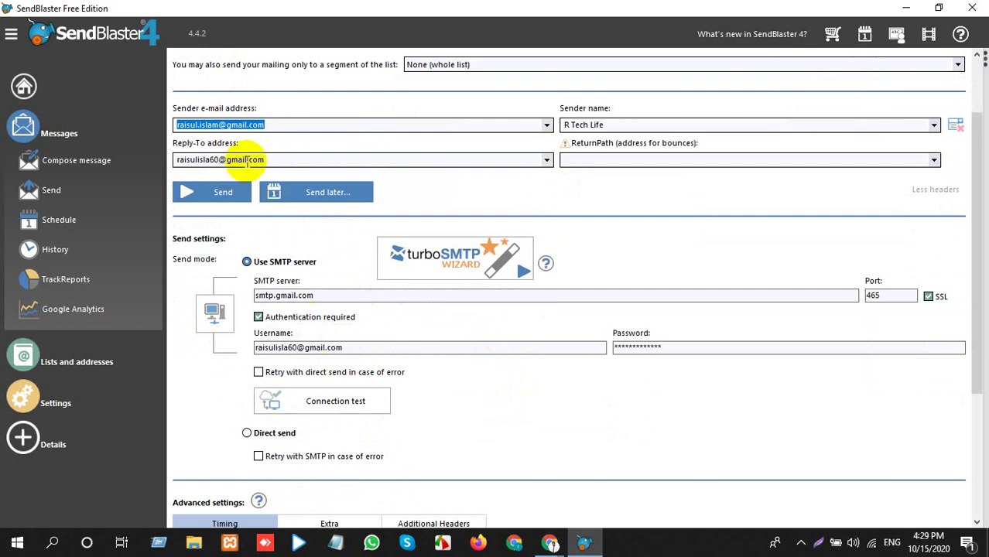
pyautogui.tripleClick(247, 161)
pyautogui.press('BackSpace')
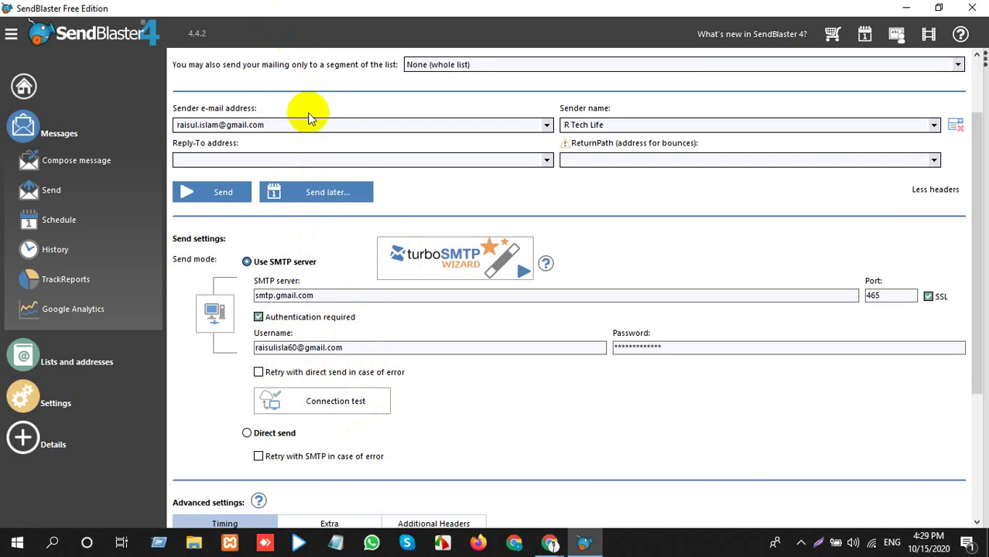
# Confirm the Gmail SMTP connection test succeeds, then start sending the mailing to List 3.
pyautogui.doubleClick(352, 346)
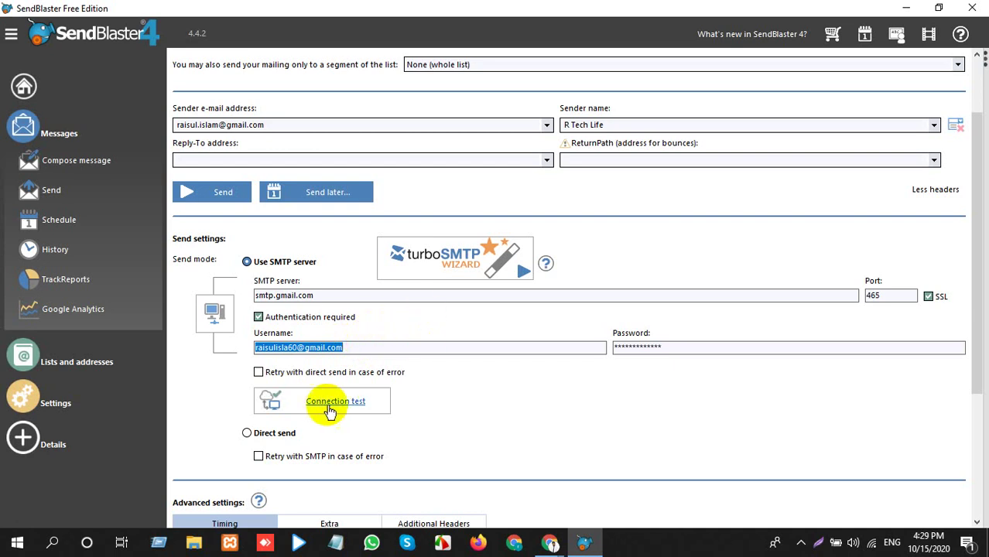
pyautogui.click(332, 402)
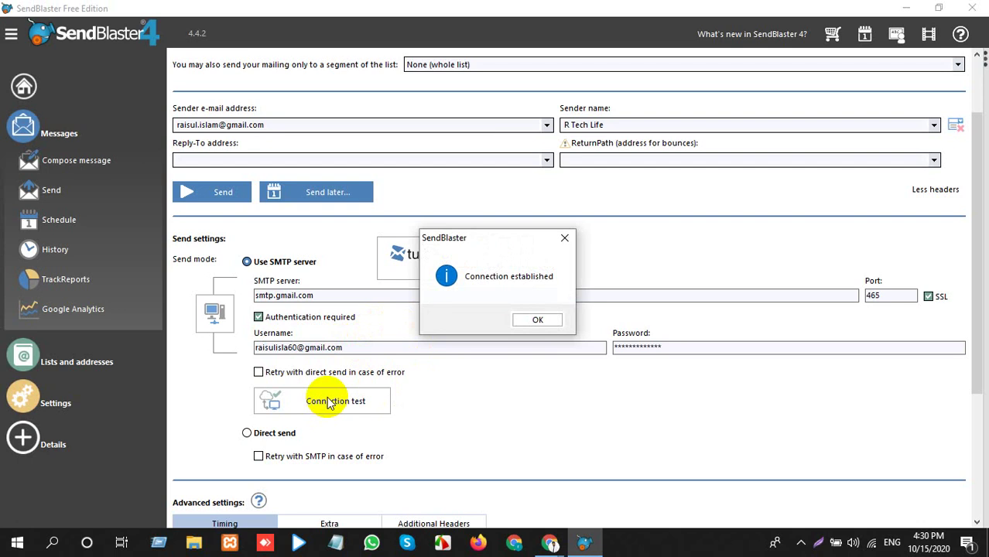
pyautogui.click(537, 319)
pyautogui.scroll(2, 348, 227)
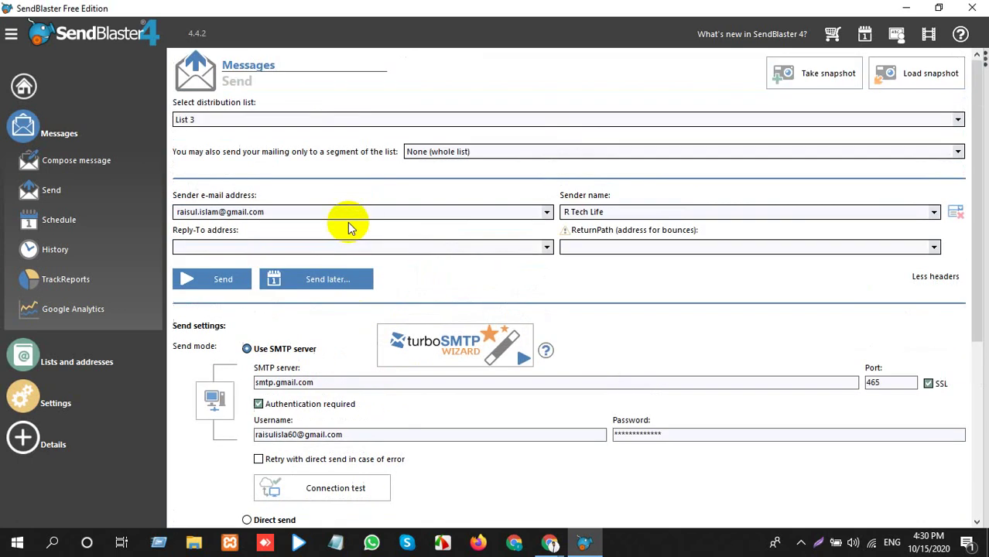
pyautogui.click(206, 288)
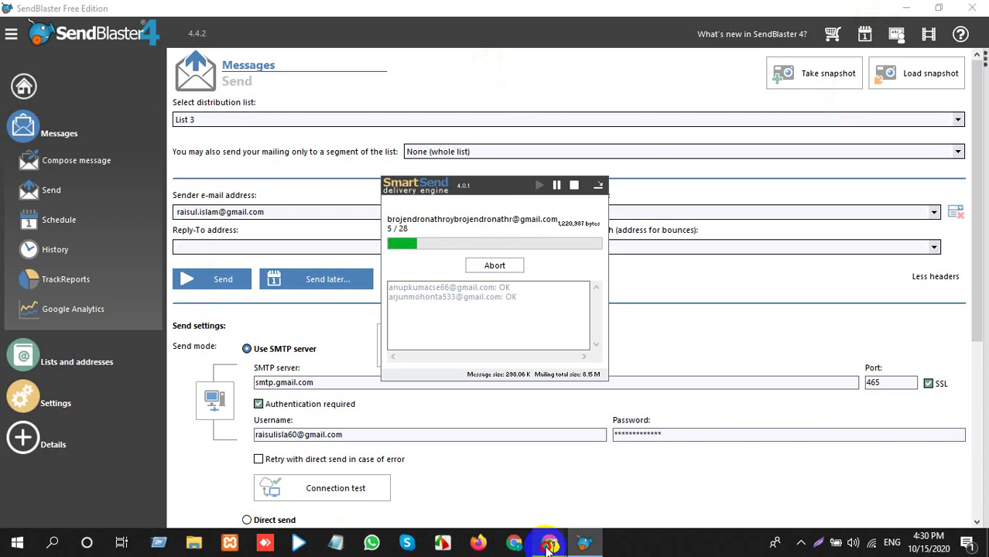
# Bring the Meet call window forward while the List 3 mailing delivers to 28 recipients.
pyautogui.moveTo(550, 542)
pyautogui.click(447, 475)
pyautogui.click(246, 11)
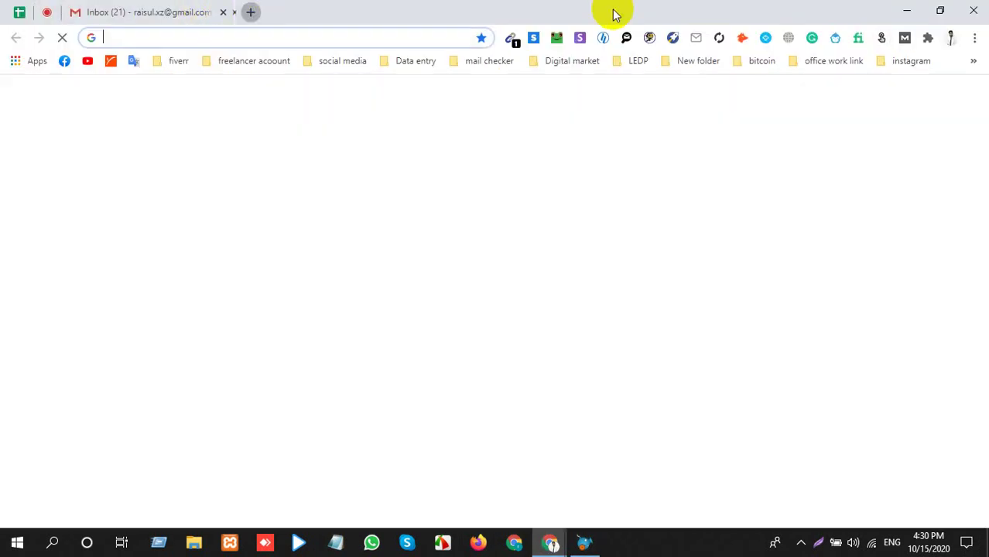
pyautogui.click(635, 63)
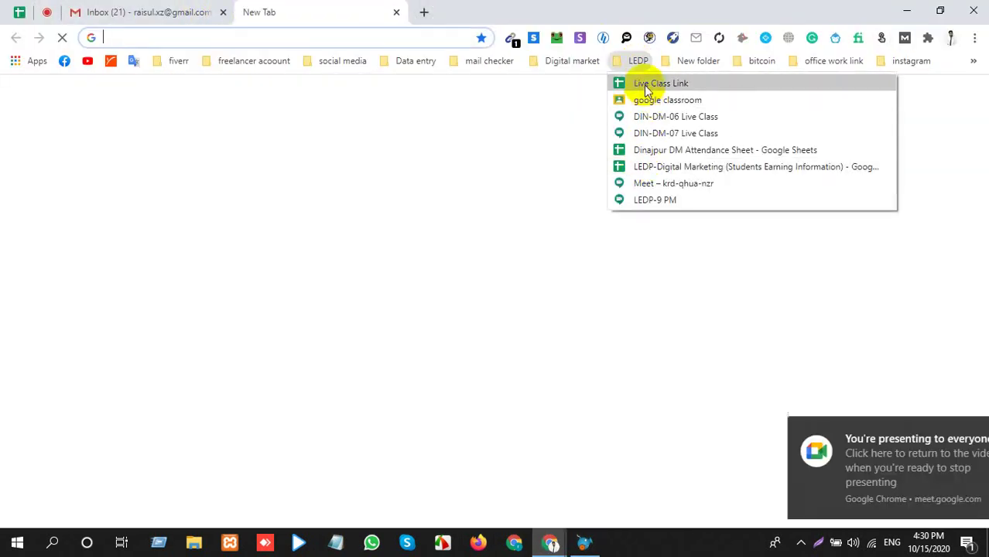
pyautogui.click(678, 184)
pyautogui.click(209, 38)
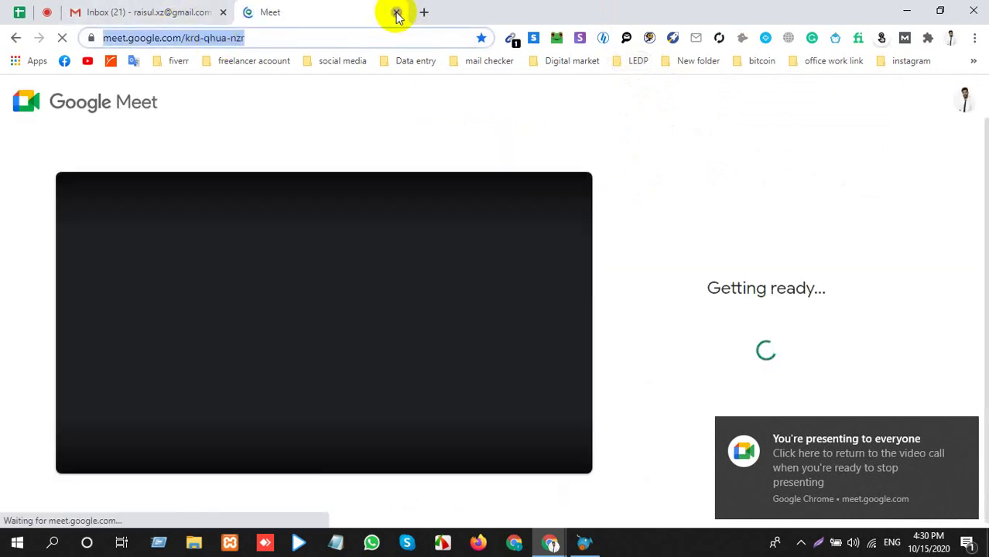
pyautogui.click(396, 13)
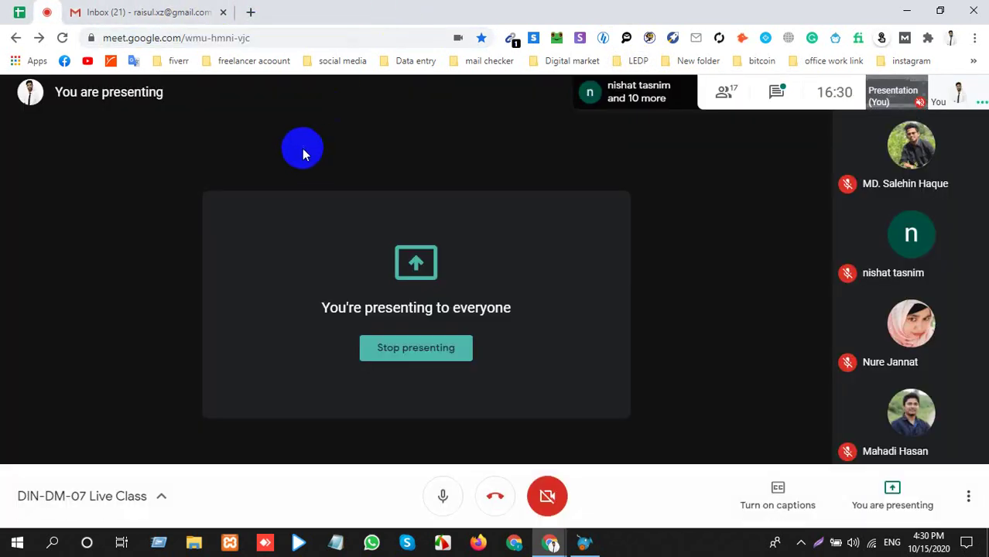
pyautogui.click(585, 541)
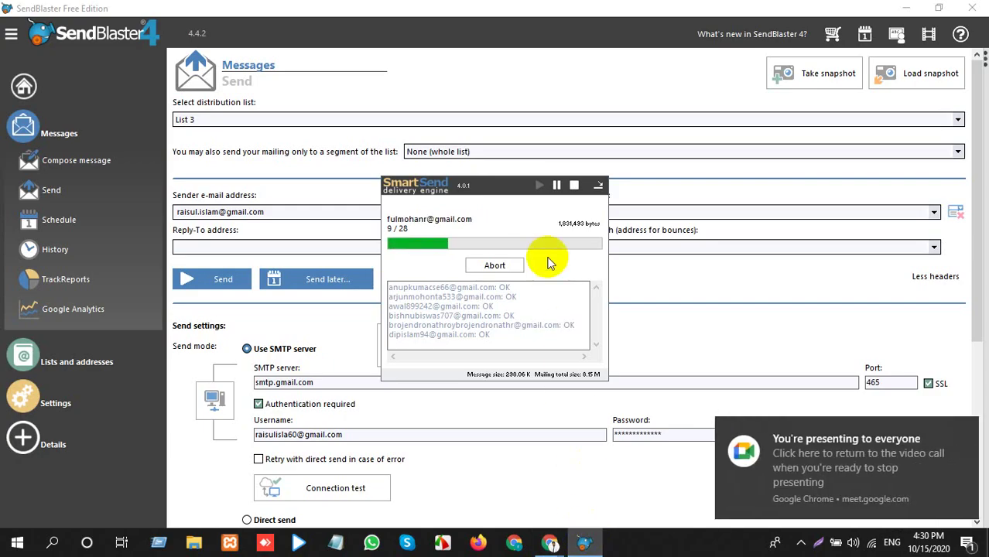
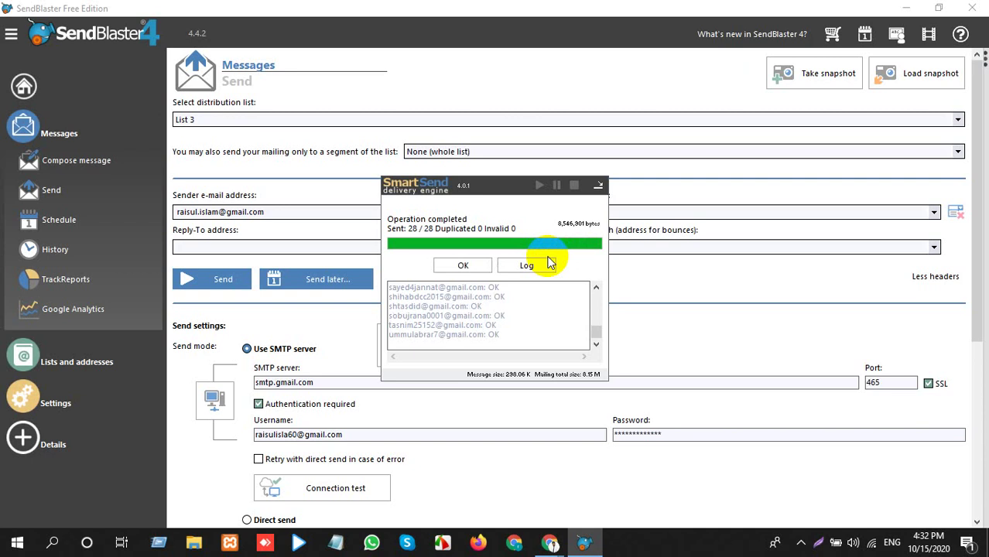
# Dismiss the delivery report, then add a bold 'Classs link:-' label followed by the pasted Google Meet URL.
pyautogui.click(474, 266)
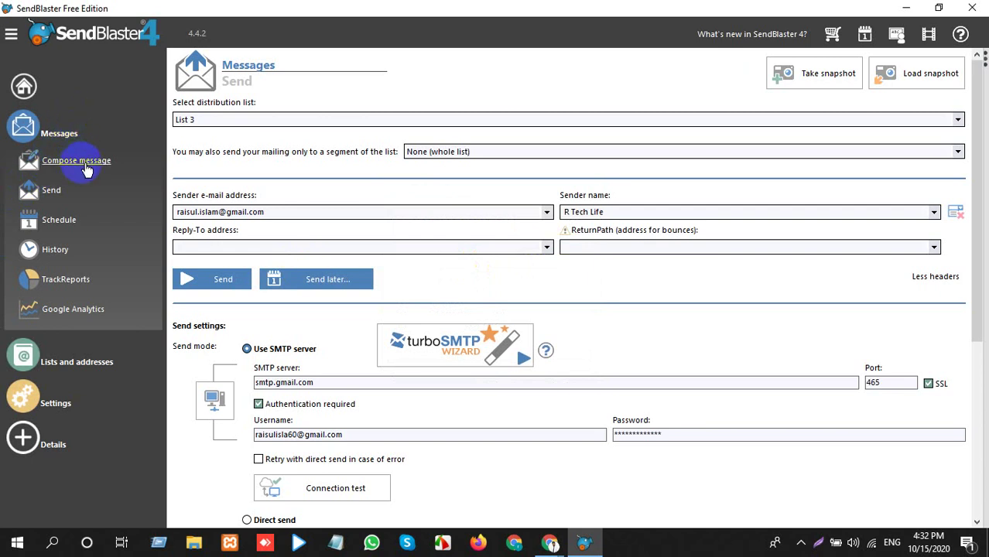
pyautogui.click(81, 162)
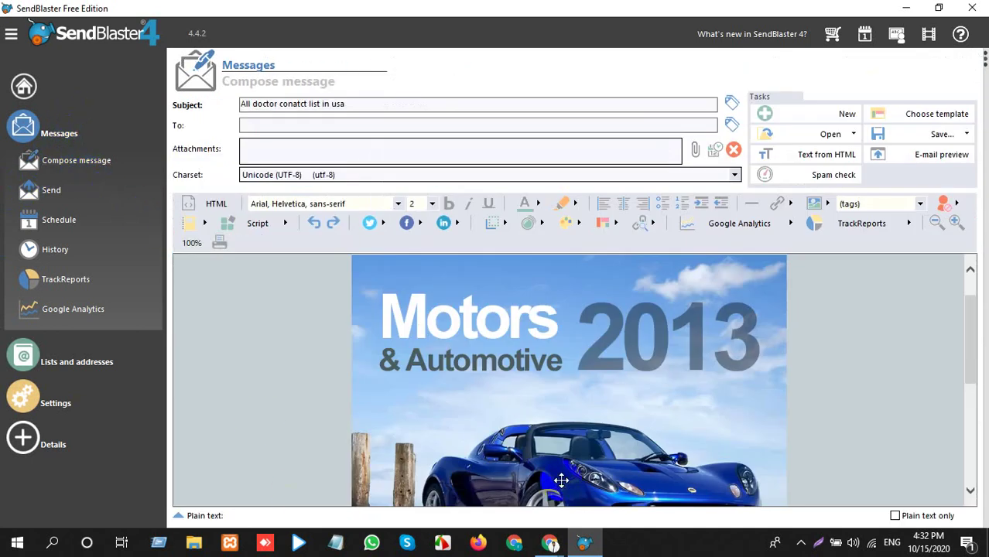
pyautogui.scroll(-5, 561, 481)
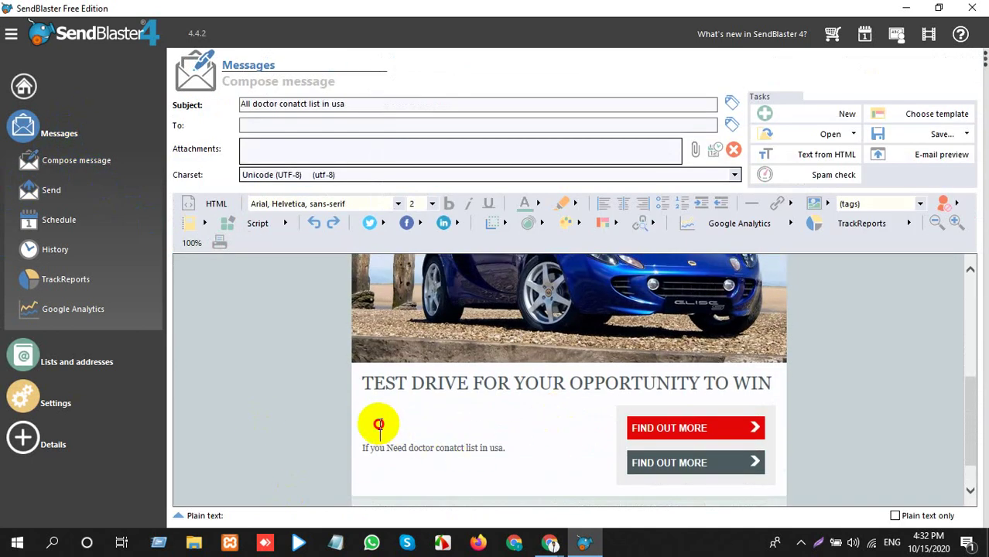
pyautogui.click(378, 424)
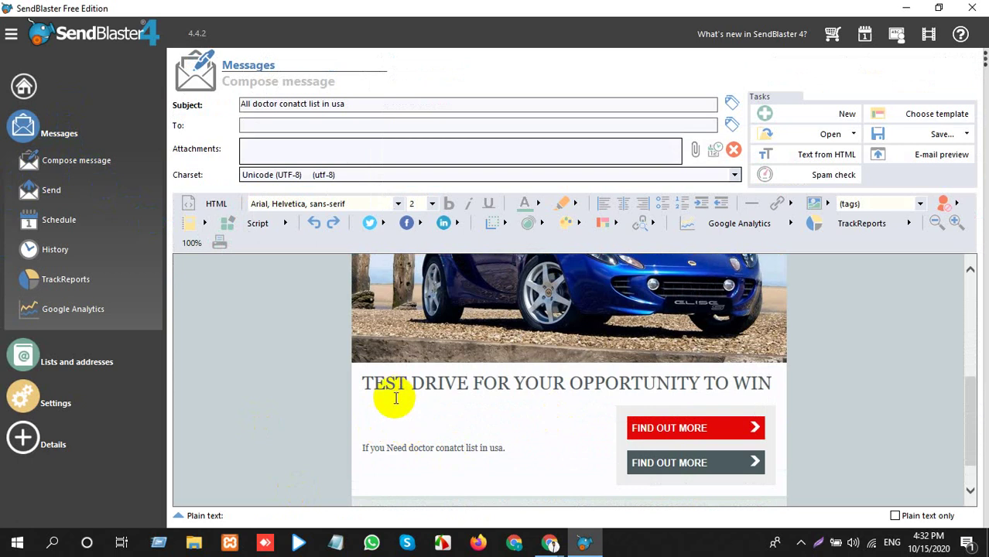
pyautogui.click(390, 412)
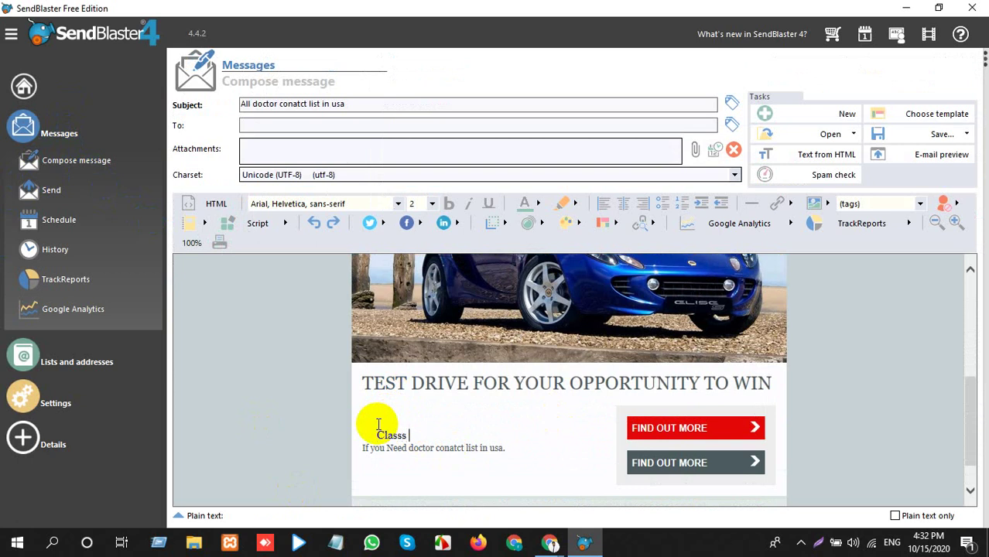
pyautogui.write('nk:-')
pyautogui.moveTo(424, 431); pyautogui.dragTo(361, 446)
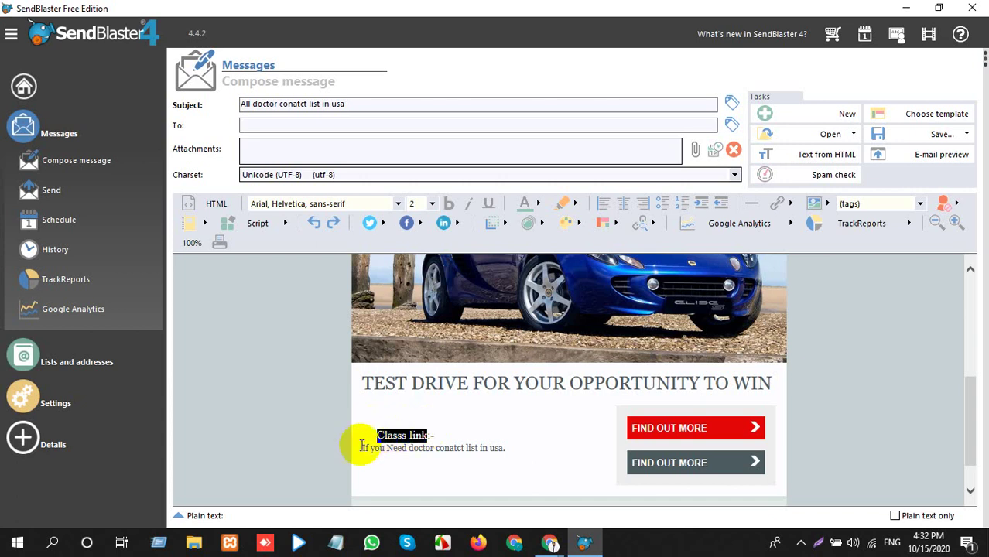
pyautogui.click(448, 204)
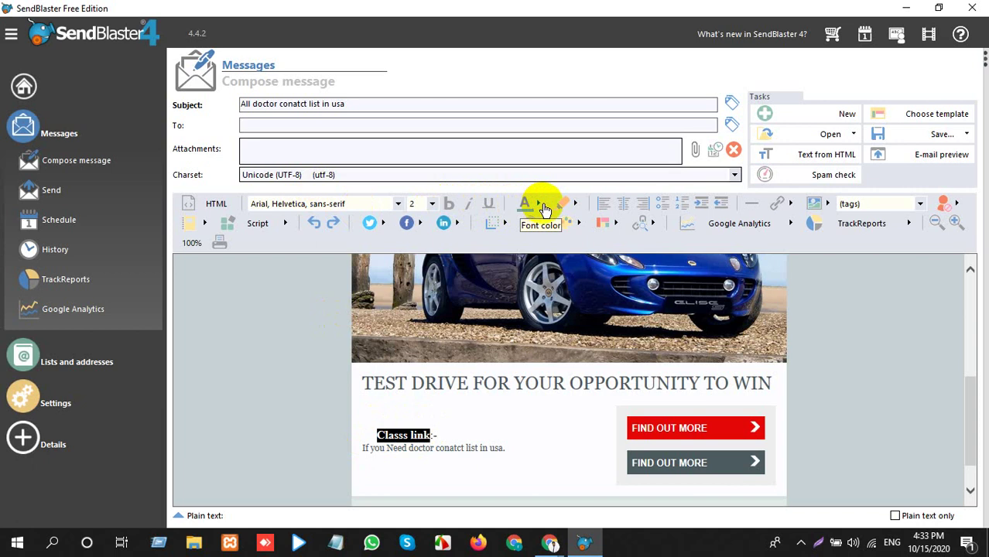
pyautogui.click(473, 431)
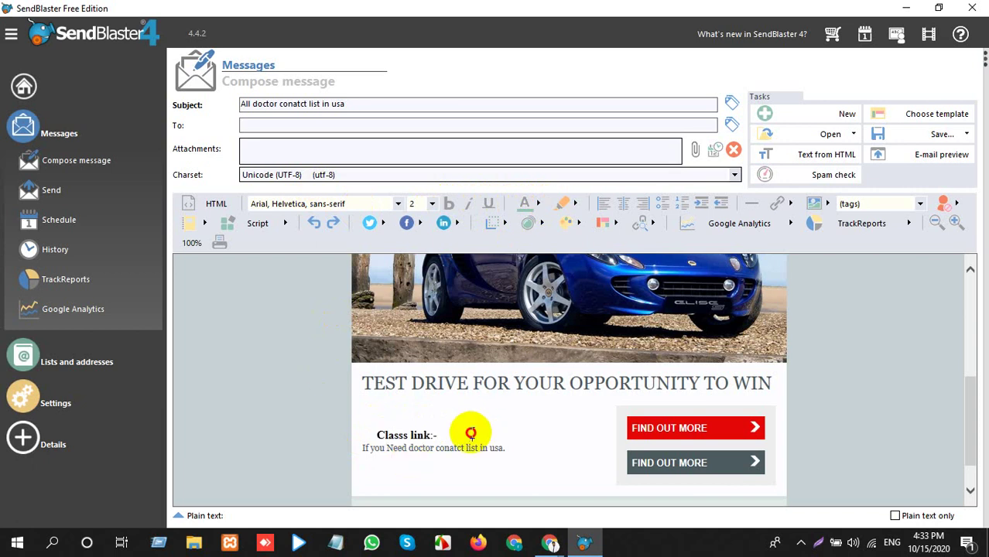
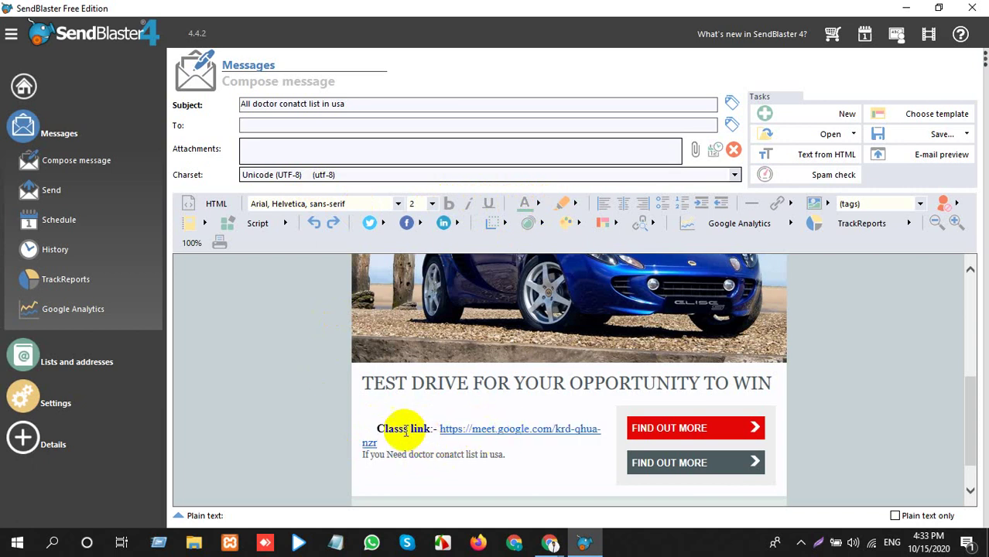
# Remove the leading spaces before the class link line and delete the TEST DRIVE heading.
pyautogui.click(374, 429)
pyautogui.press('BackSpace')
pyautogui.press('BackSpace')
pyautogui.press('BackSpace')
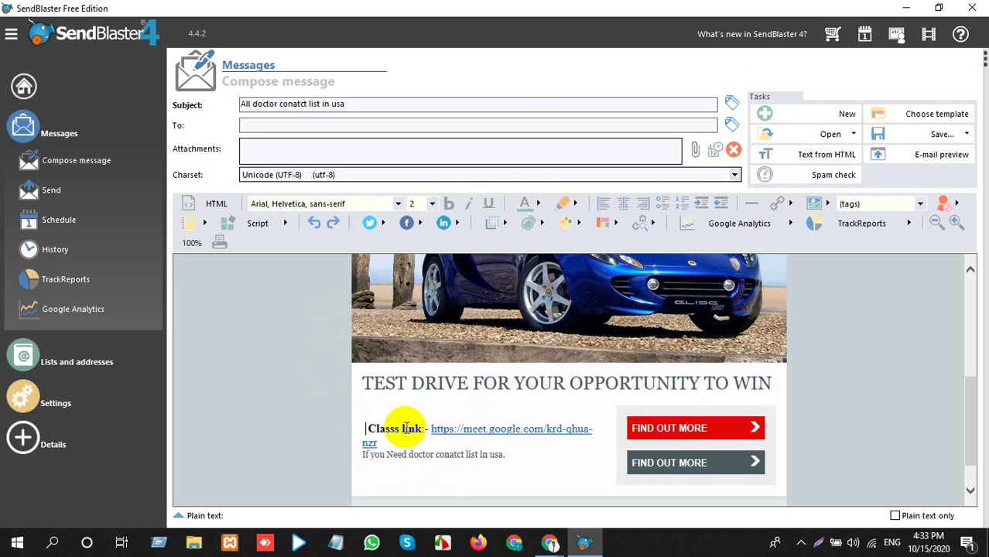
pyautogui.press('BackSpace')
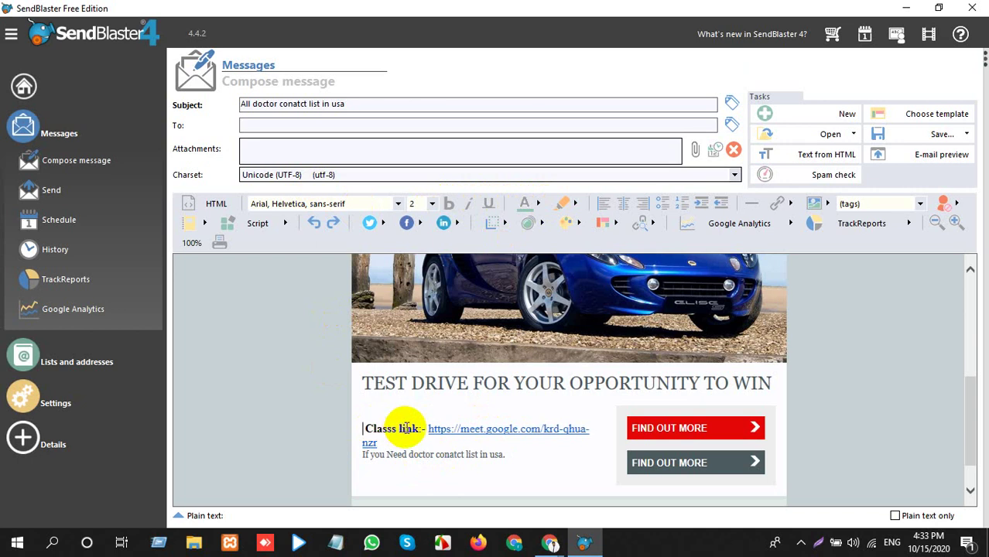
pyautogui.tripleClick(491, 382)
pyautogui.press('BackSpace')
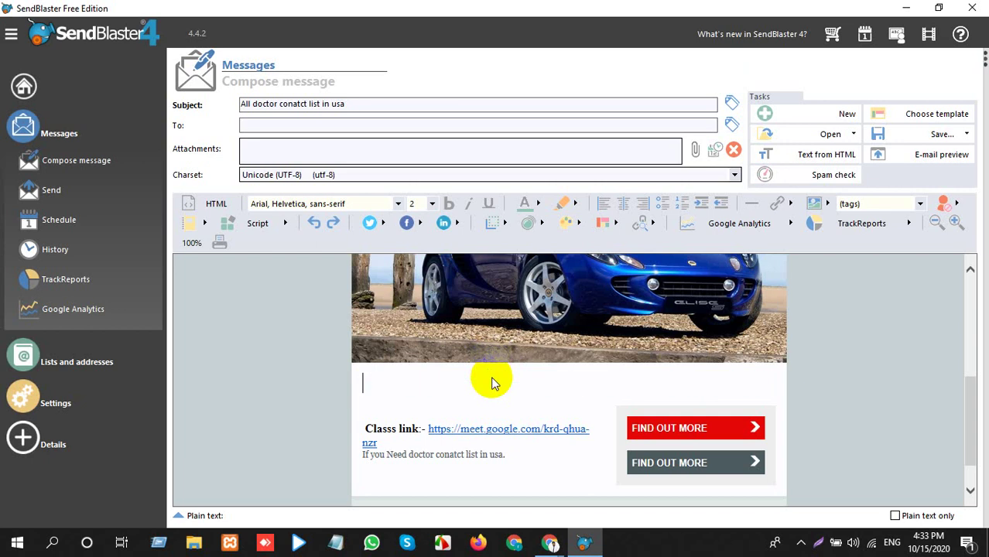
# Delete the car image and the 'If you Need doctor conatct list in usa.' line, tidying the spacing above the class link.
pyautogui.click(518, 306)
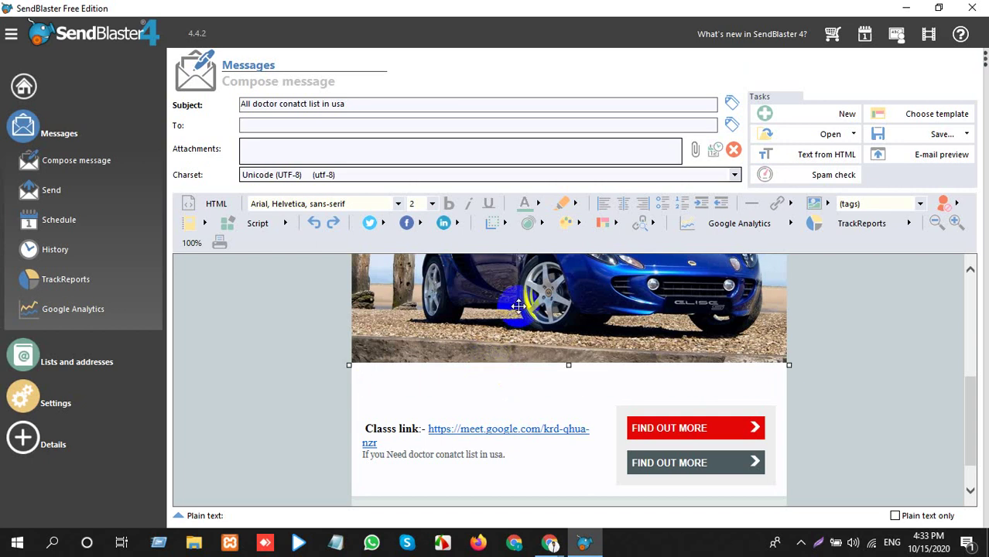
pyautogui.press('Delete')
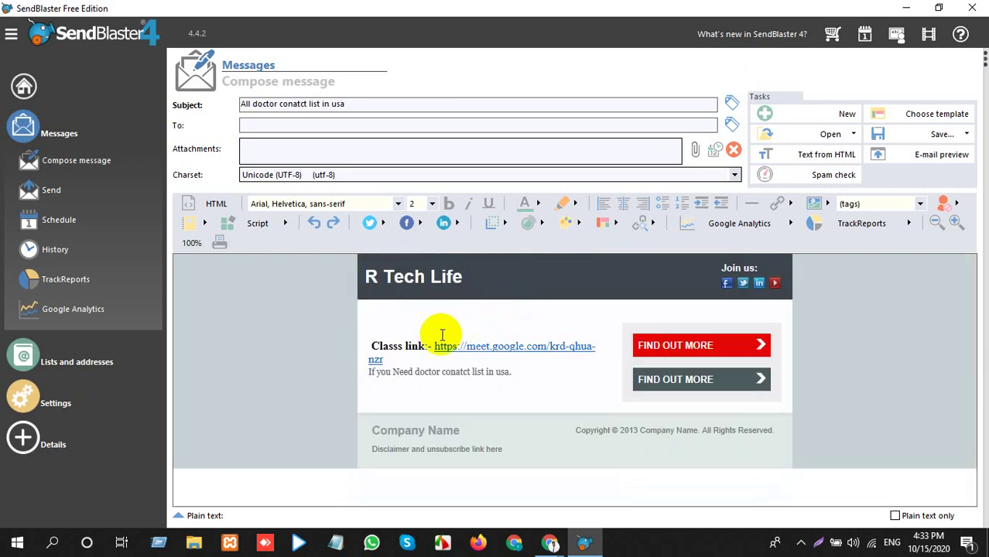
pyautogui.moveTo(512, 372); pyautogui.dragTo(341, 375)
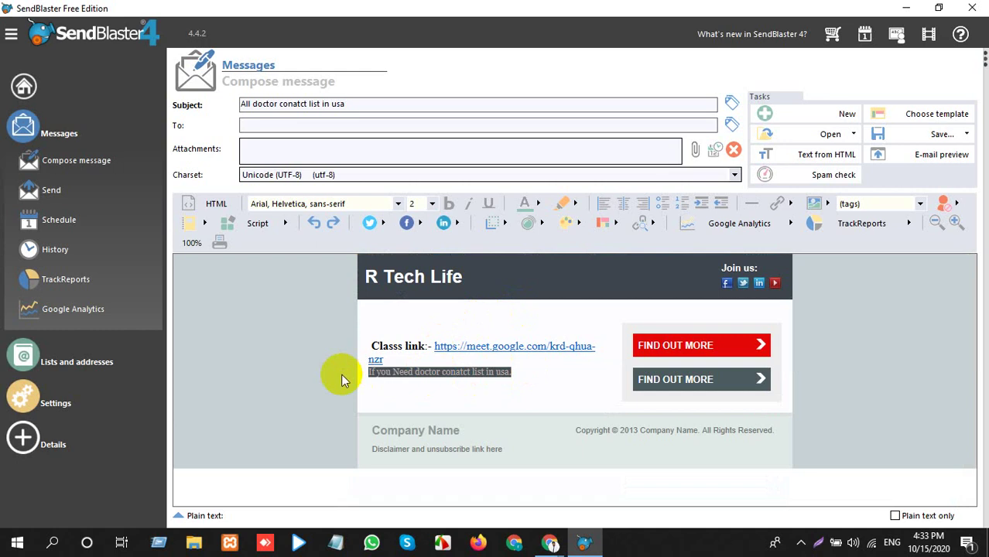
pyautogui.press('Delete')
pyautogui.press('BackSpace')
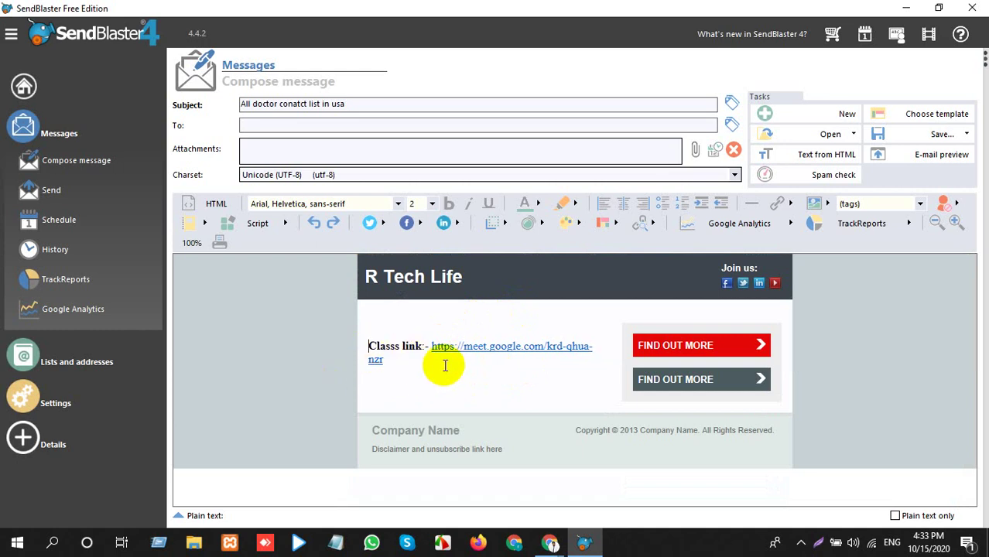
pyautogui.press('Return')
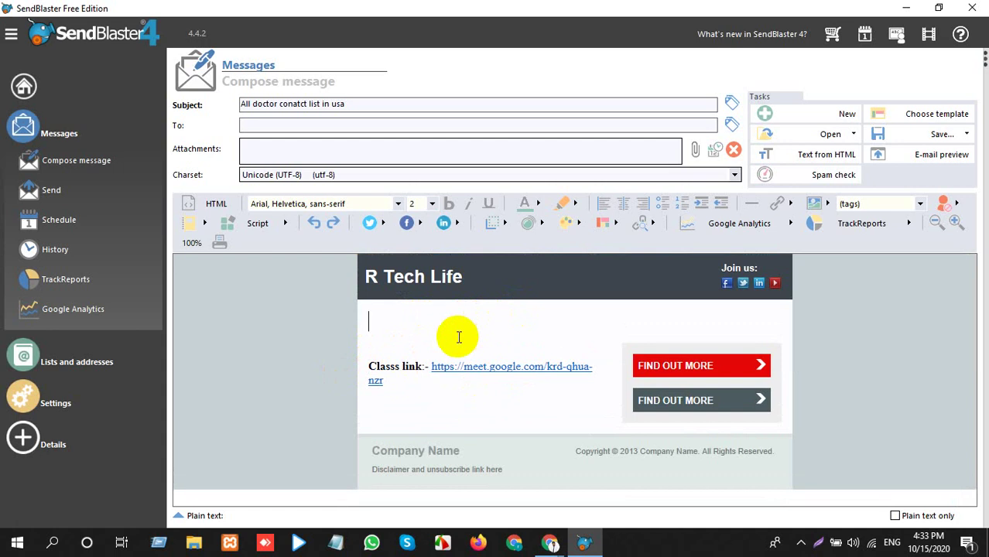
pyautogui.press('BackSpace')
pyautogui.click(679, 345)
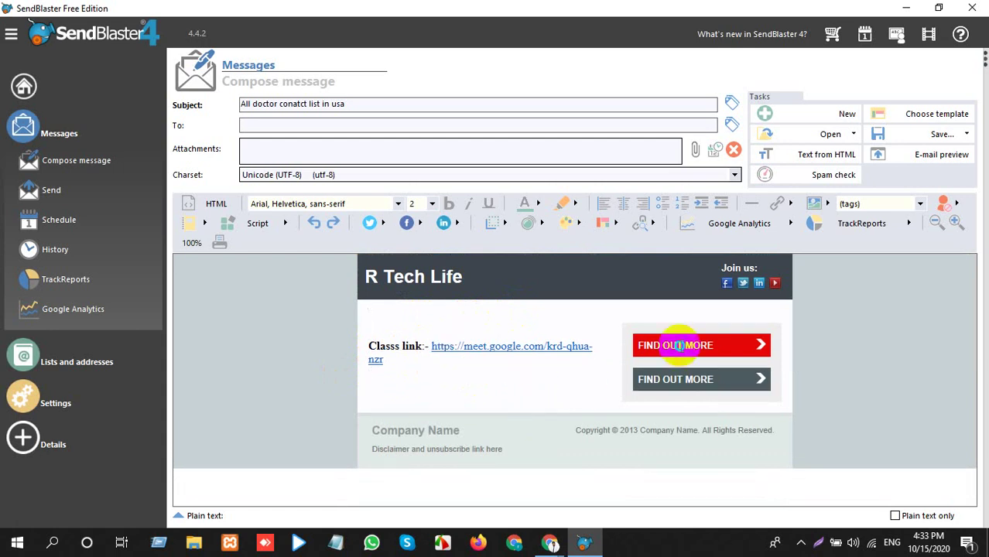
# Hyperlink the red button's label to the Google Meet class URL.
pyautogui.rightClick(679, 345)
pyautogui.click(673, 346)
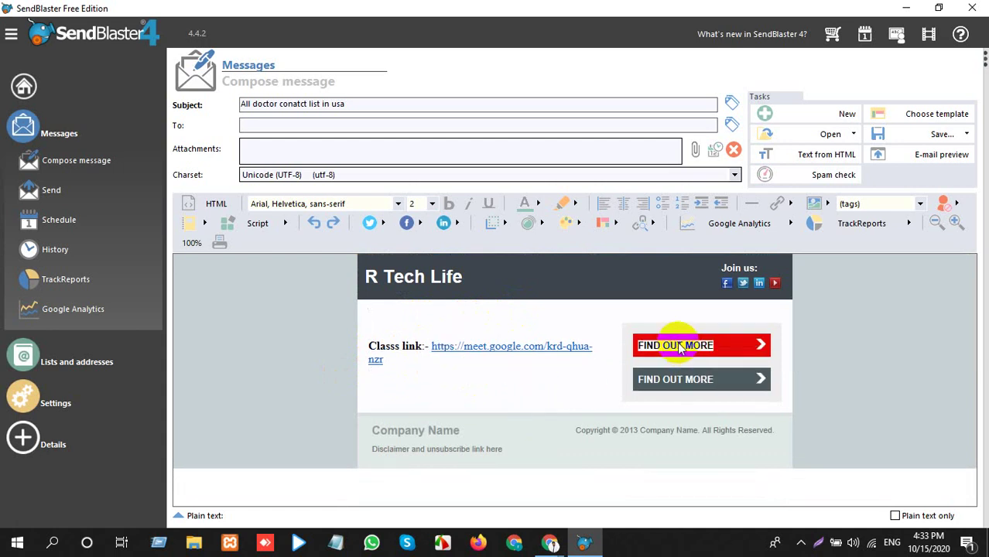
pyautogui.click(772, 205)
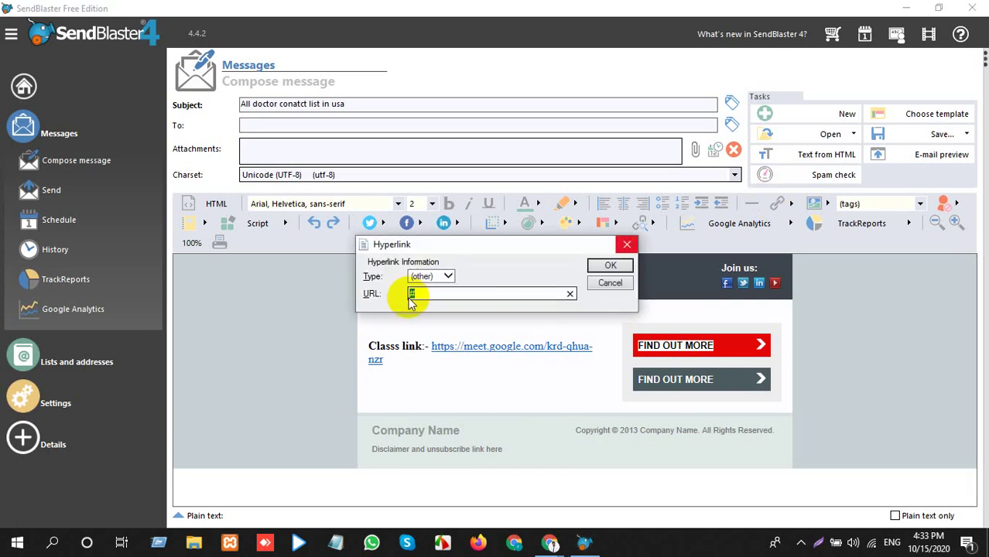
pyautogui.click(608, 266)
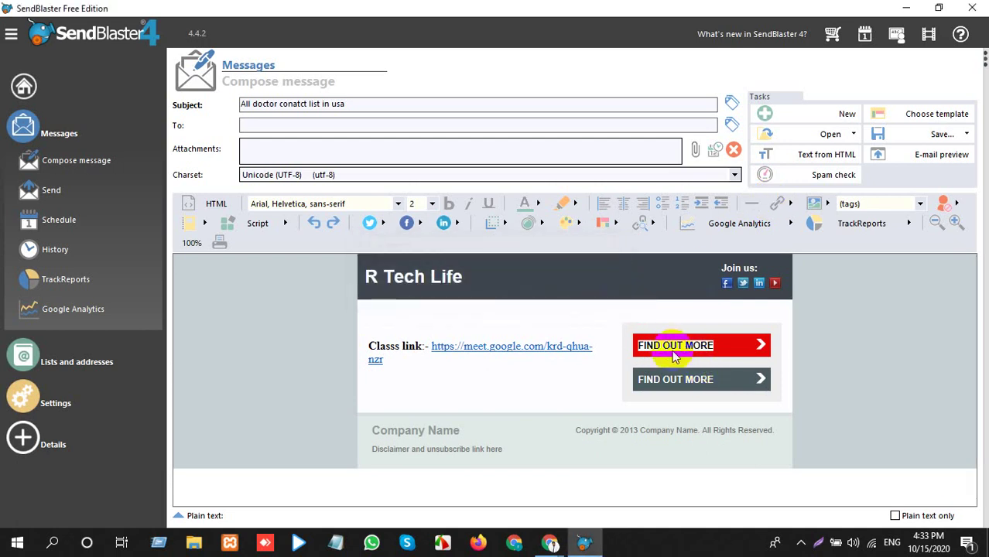
# Replace both buttons' FIND OUT MORE labels with JOIN US.
pyautogui.click(699, 345)
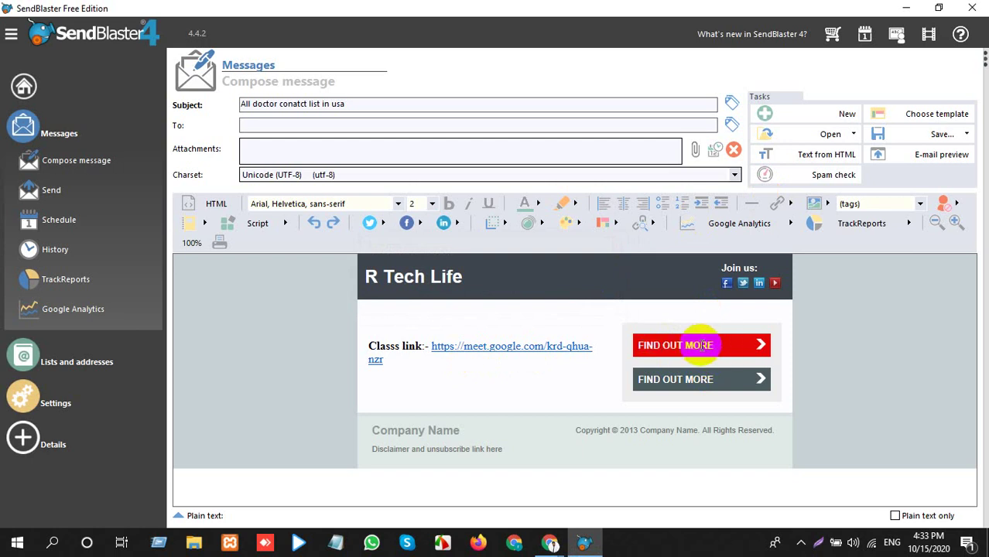
pyautogui.tripleClick(700, 348)
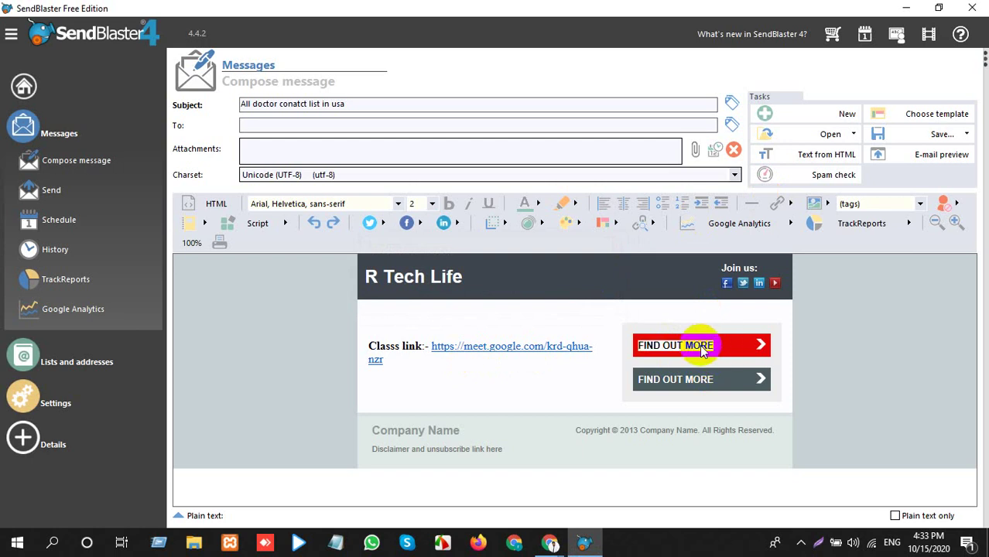
pyautogui.press('BackSpace')
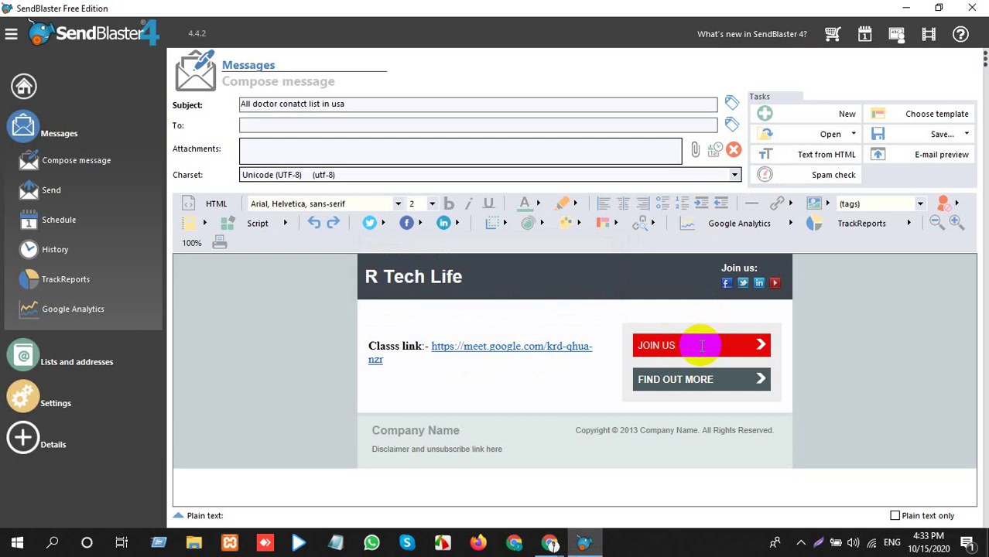
pyautogui.tripleClick(710, 385)
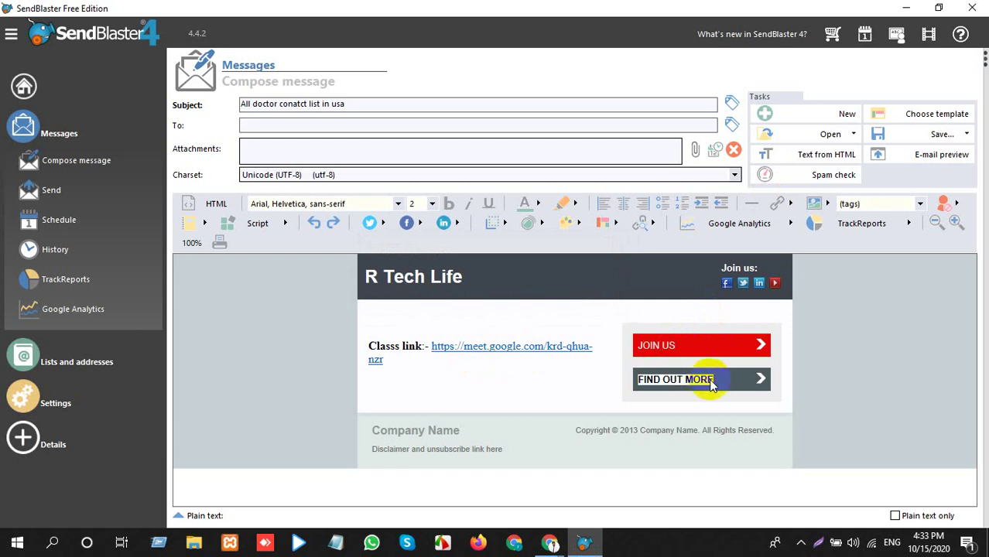
pyautogui.press('BackSpace')
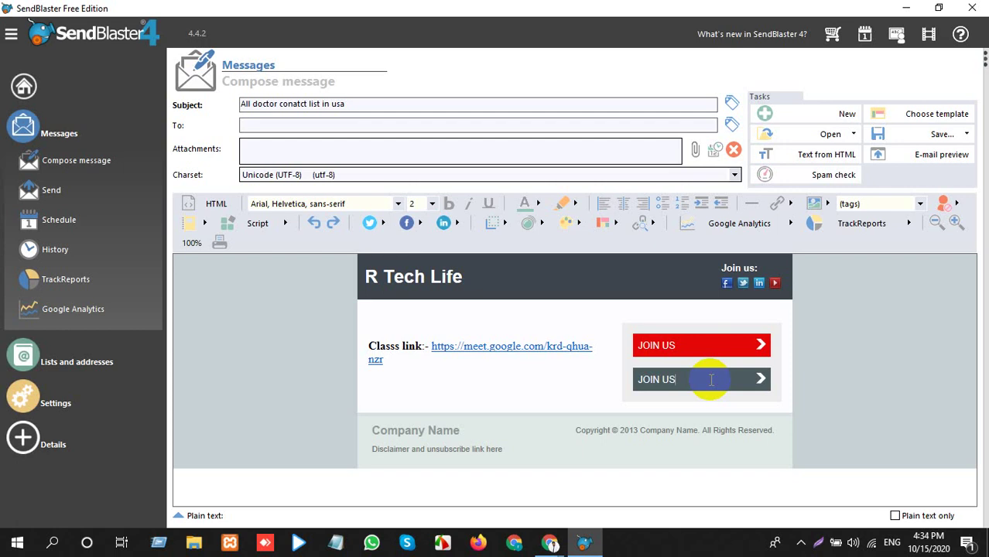
# Link the second button's JOIN US label to the Google Meet URL and add a blank line above the class link.
pyautogui.hotkey('ctrl', 'shift', 'Left')
pyautogui.hotkey('ctrl', 'shift', 'Left')
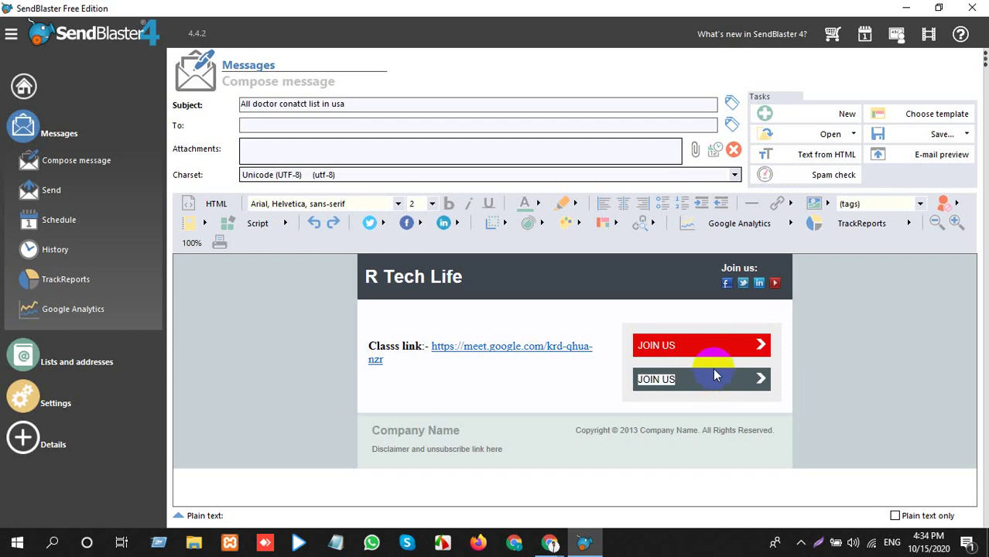
pyautogui.click(714, 376)
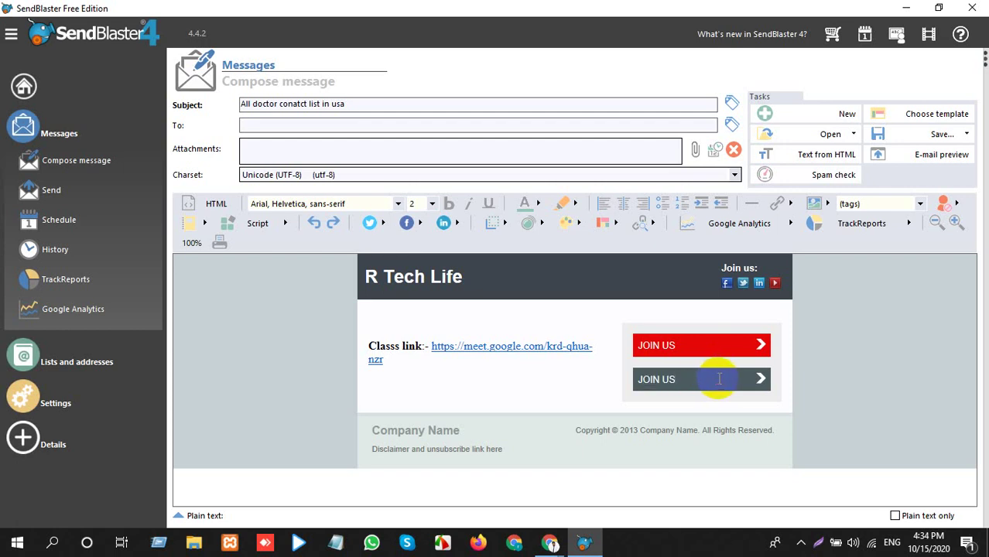
pyautogui.hotkey('ctrl', 'shift', 'Left')
pyautogui.hotkey('ctrl', 'shift', 'Left')
pyautogui.click(761, 376)
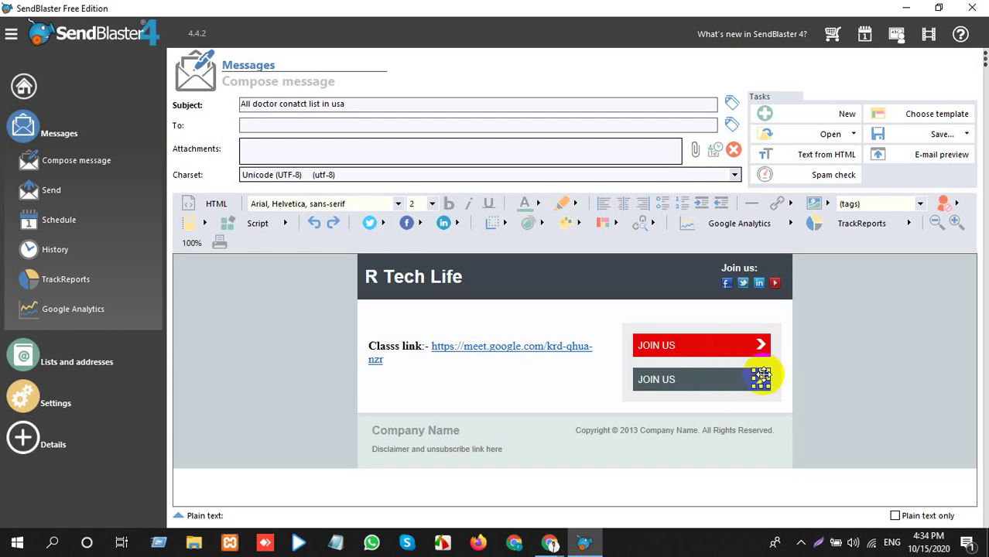
pyautogui.click(719, 376)
pyautogui.hotkey('ctrl', 'shift', 'Left')
pyautogui.hotkey('ctrl', 'shift', 'Left')
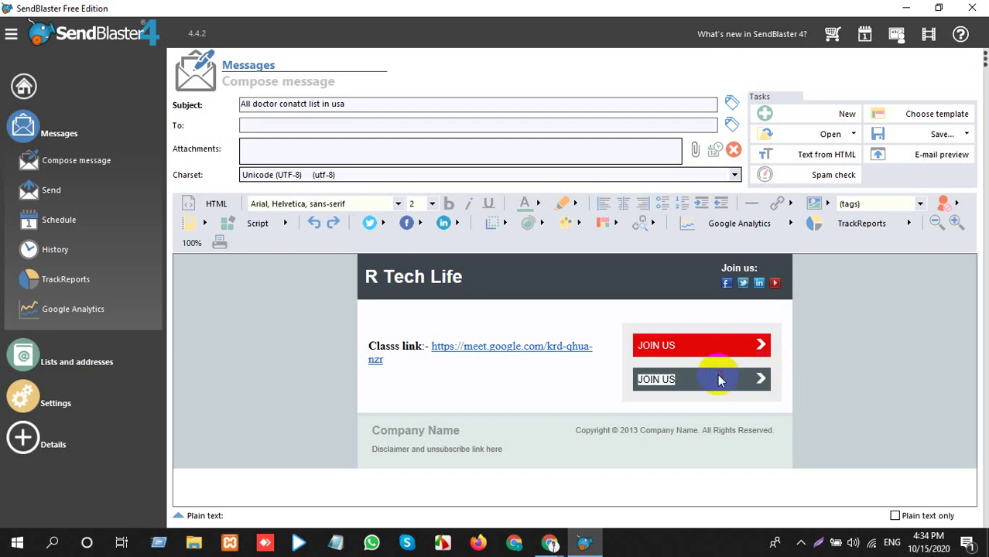
pyautogui.click(776, 204)
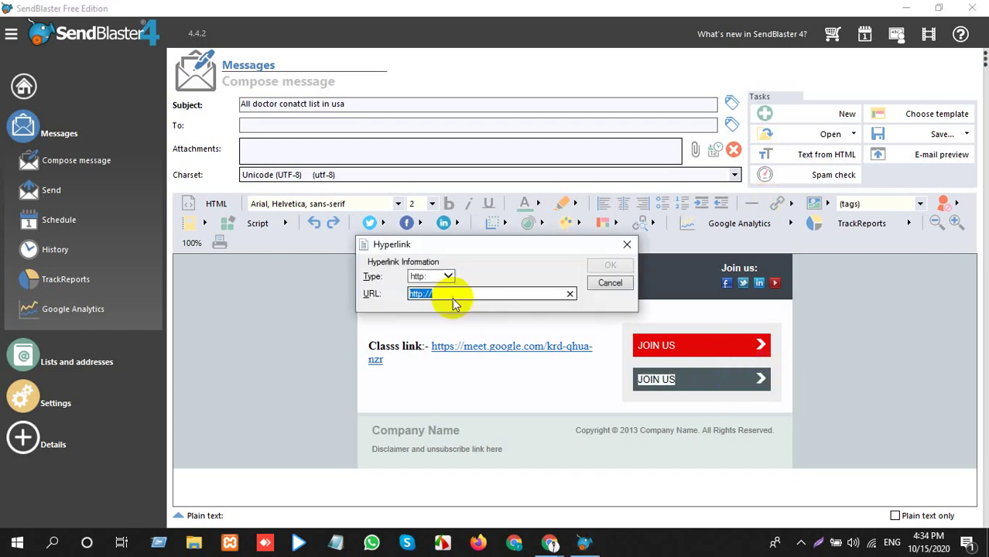
pyautogui.click(610, 265)
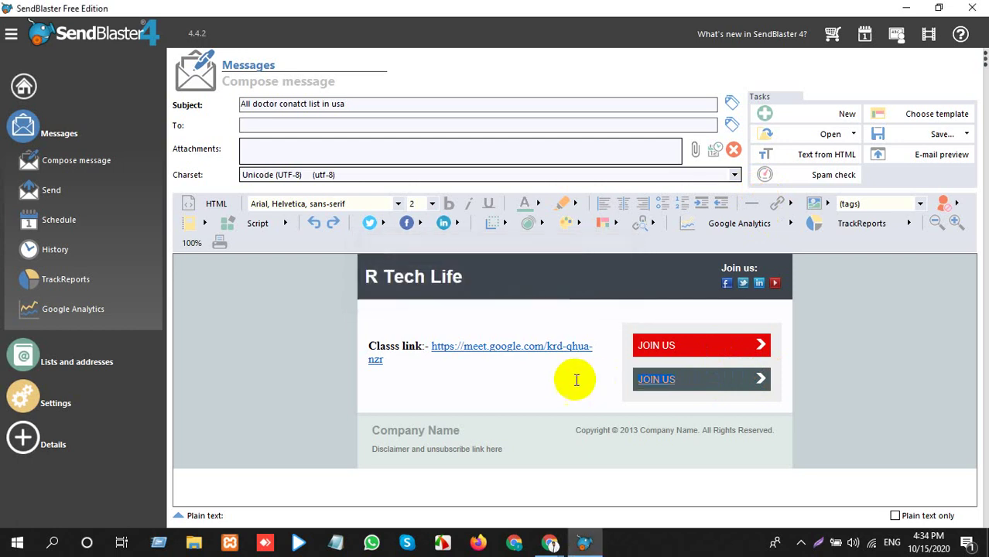
pyautogui.click(494, 318)
pyautogui.press('Return')
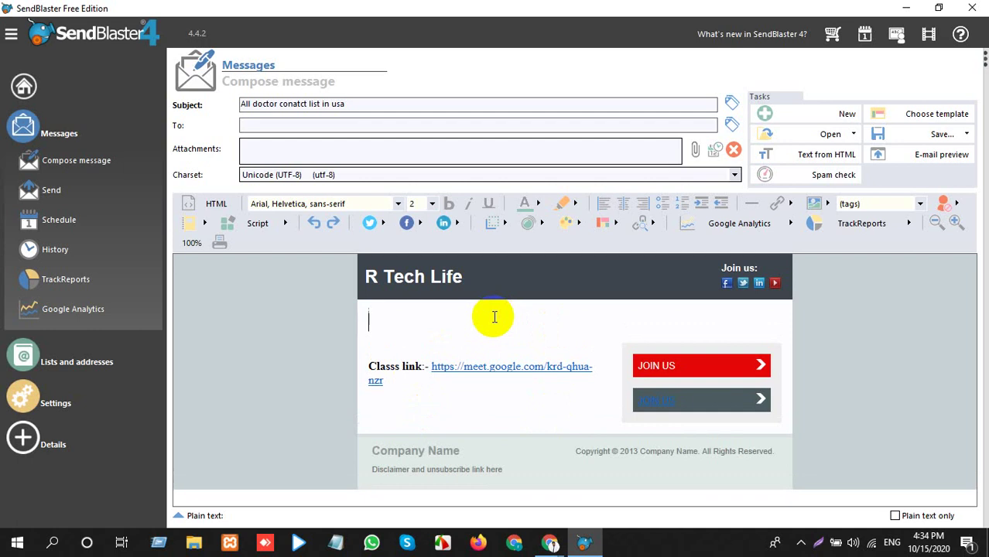
# Type the heading 'CLASS STATRT TIME 9.00 AM' on the new line above the class link.
pyautogui.write('(')
pyautogui.write('CLASS')
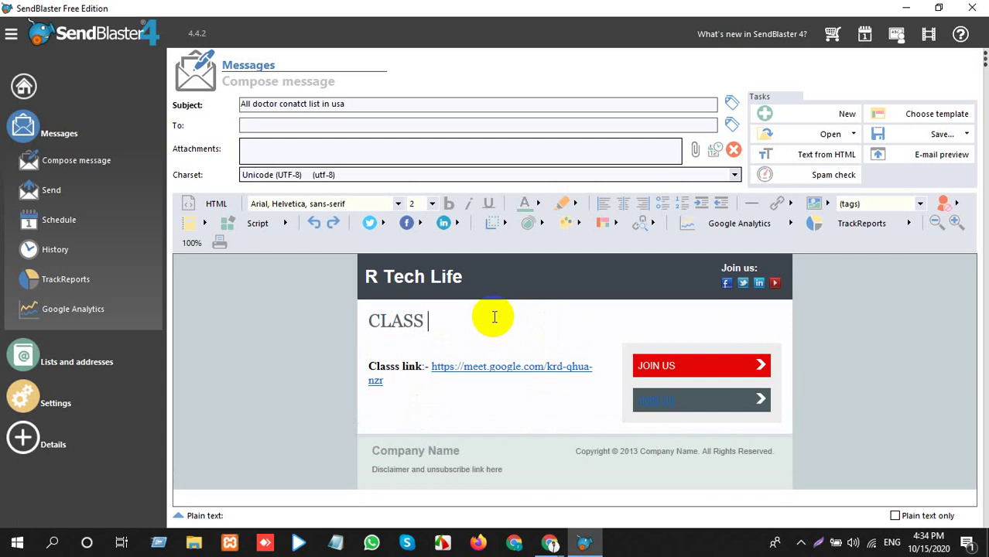
pyautogui.write(' STATRT')
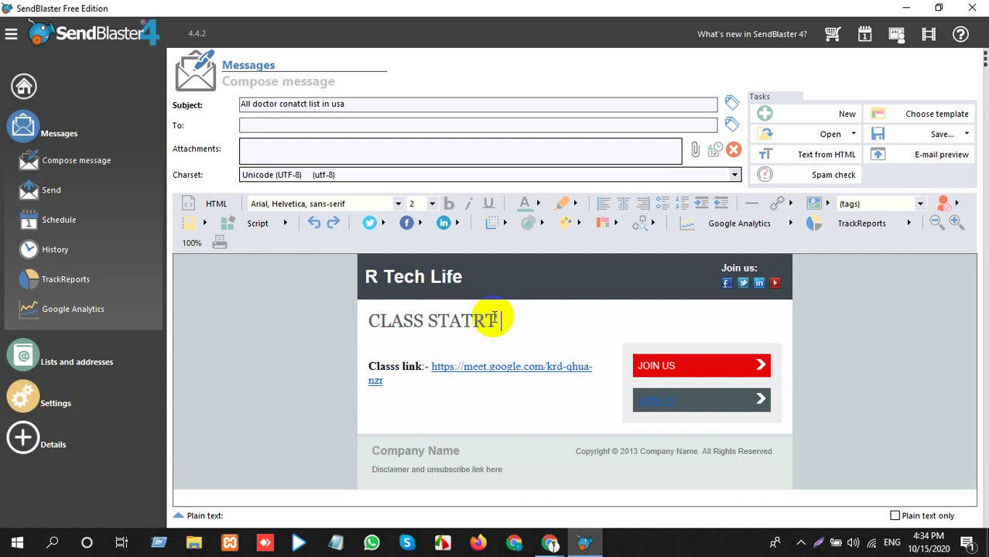
pyautogui.write(' TIME')
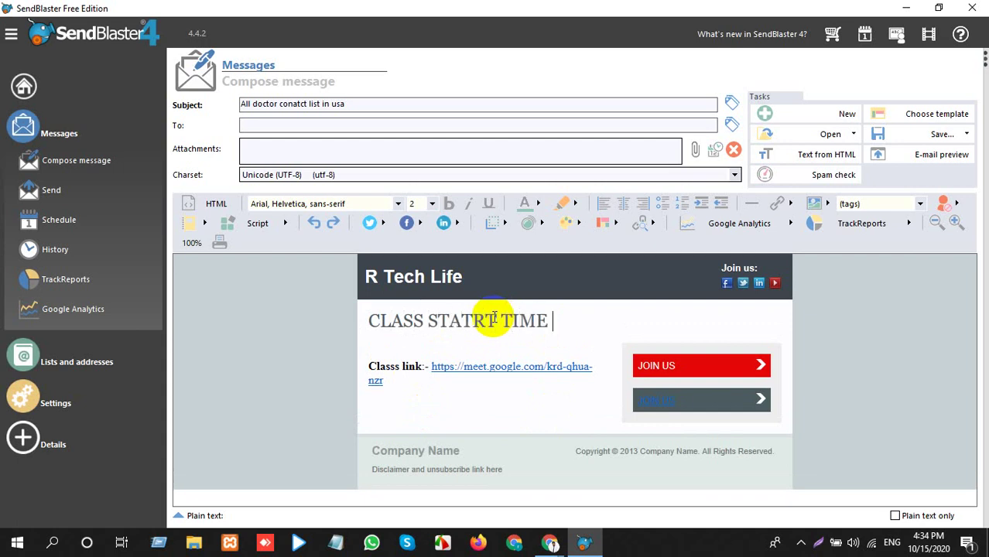
pyautogui.write('9.00 AM')
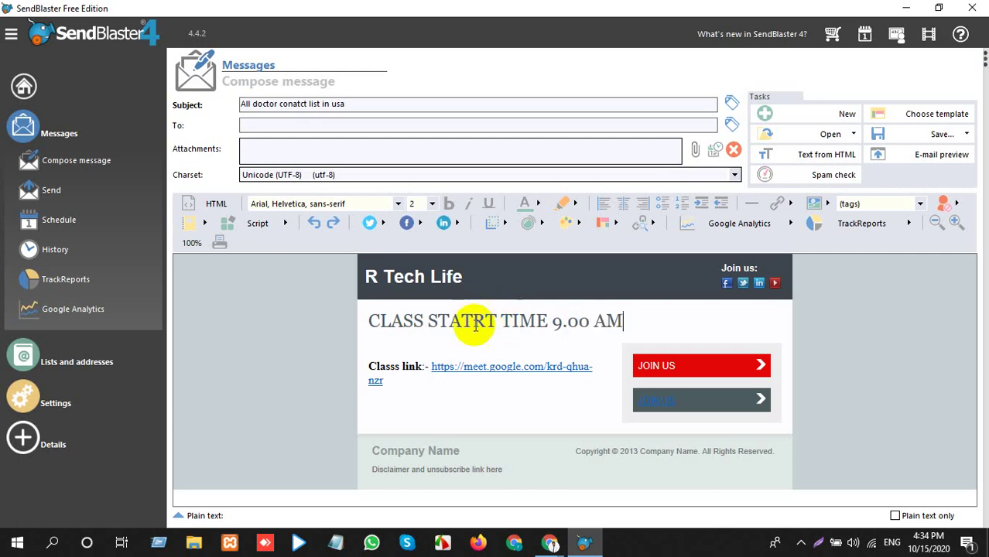
pyautogui.moveTo(502, 322); pyautogui.dragTo(427, 322)
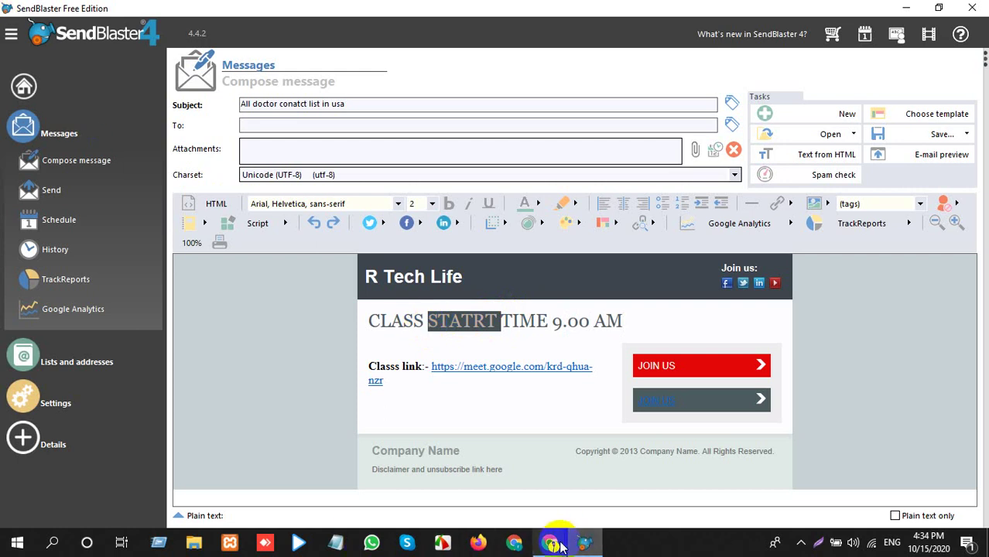
pyautogui.moveTo(562, 547)
pyautogui.click(457, 484)
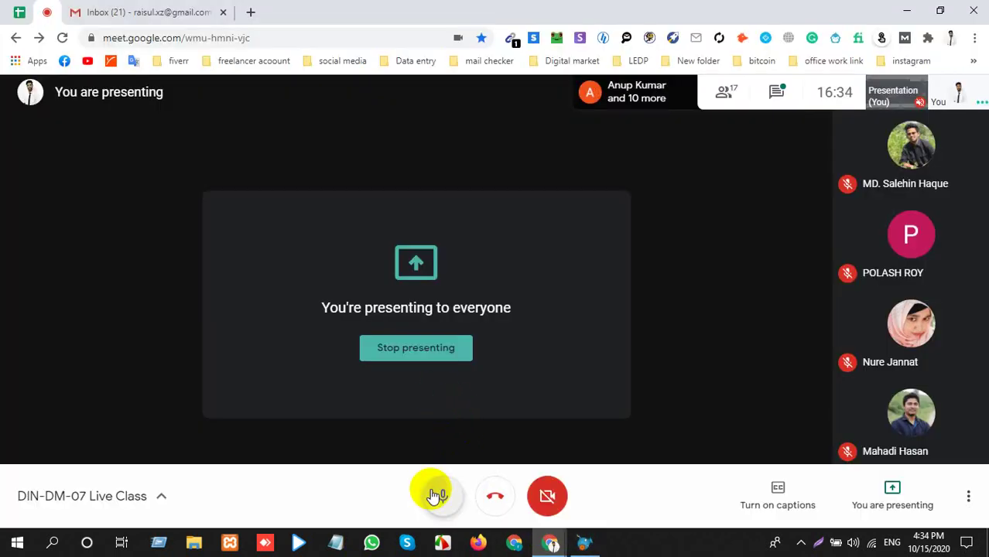
# Mute and then unmute the microphone in the Google Meet class, then return to SendBlaster.
pyautogui.click(437, 495)
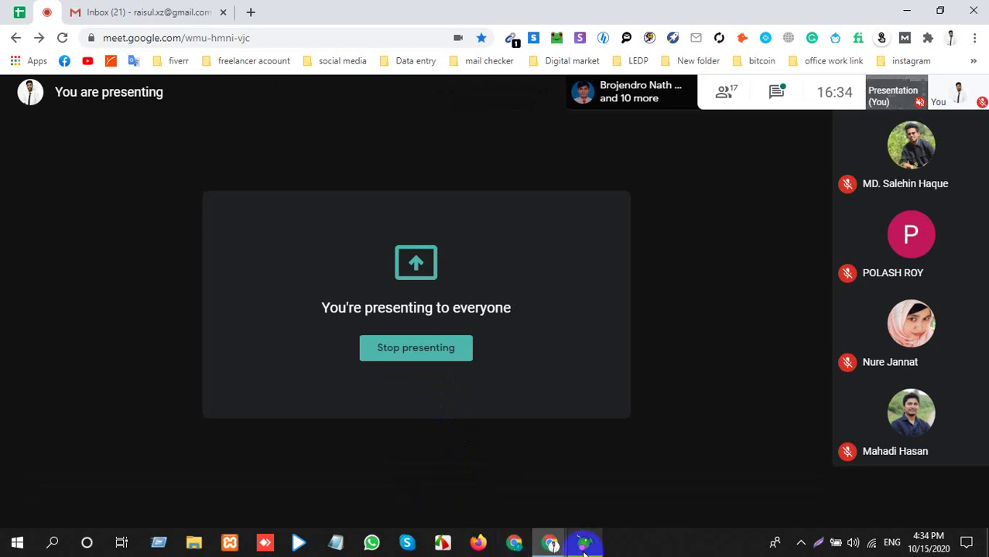
pyautogui.click(442, 495)
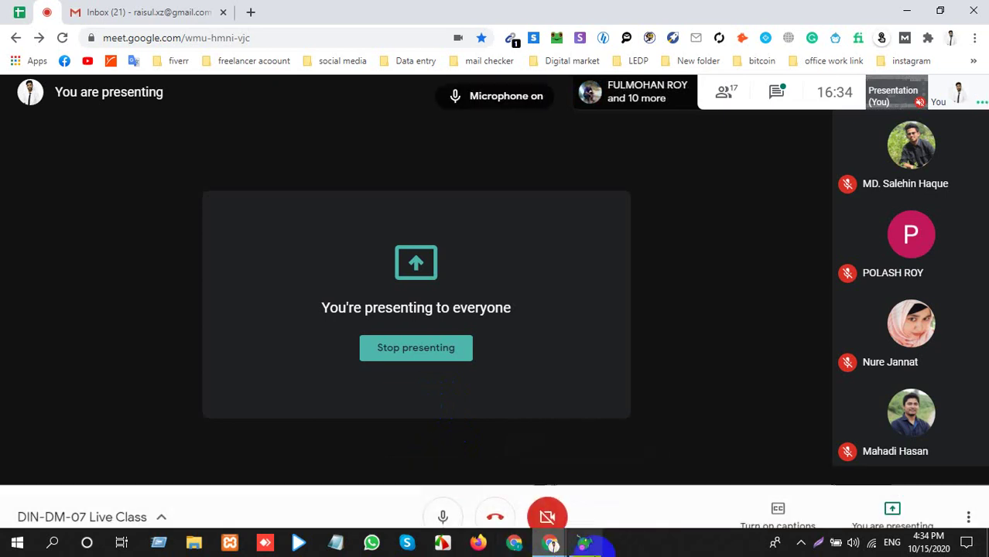
pyautogui.click(582, 543)
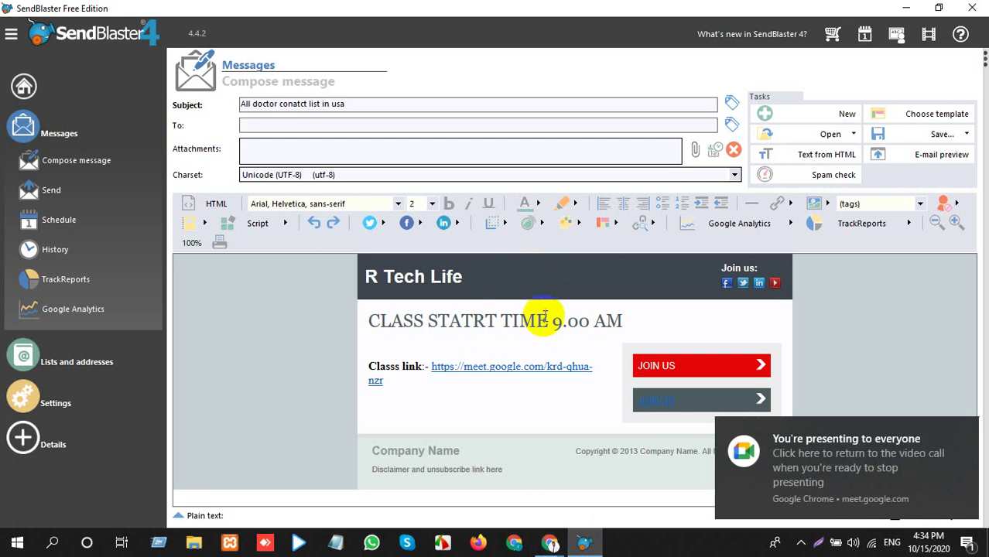
# Delete 'STATRT TIME' from the heading and correct its leading letters.
pyautogui.moveTo(544, 317); pyautogui.dragTo(428, 321)
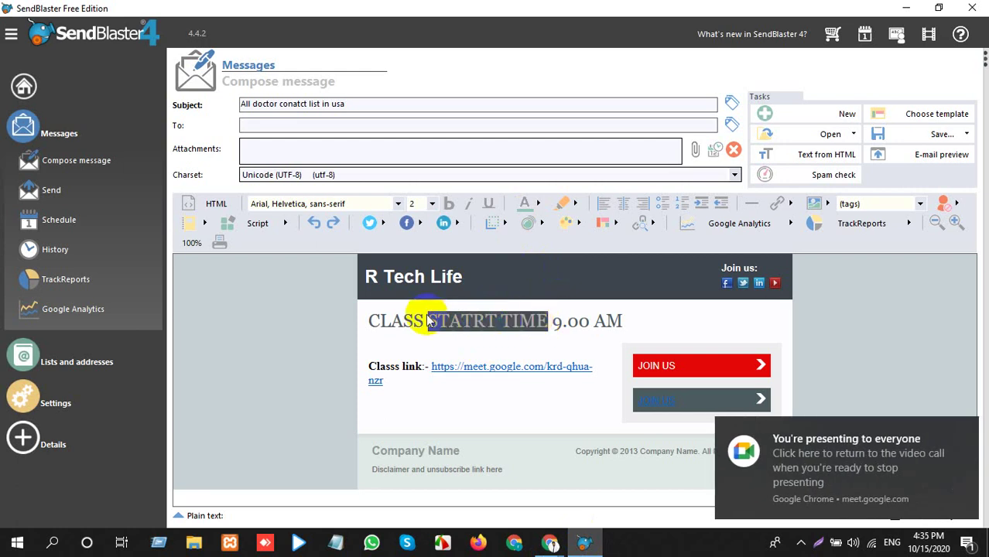
pyautogui.press('BackSpace')
pyautogui.press('BackSpace')
pyautogui.press('BackSpace')
pyautogui.press('BackSpace')
pyautogui.press('BackSpace')
pyautogui.press('BackSpace')
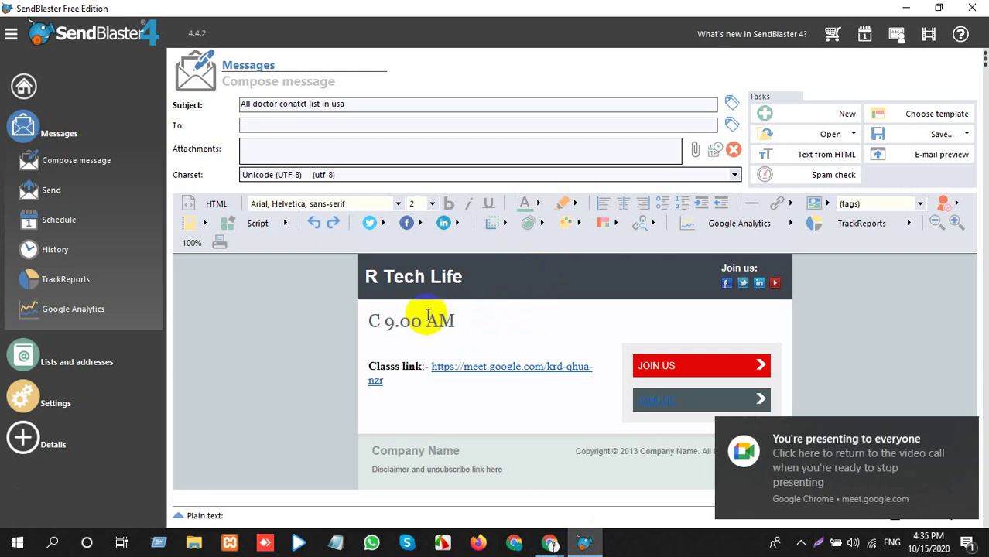
pyautogui.write('LA')
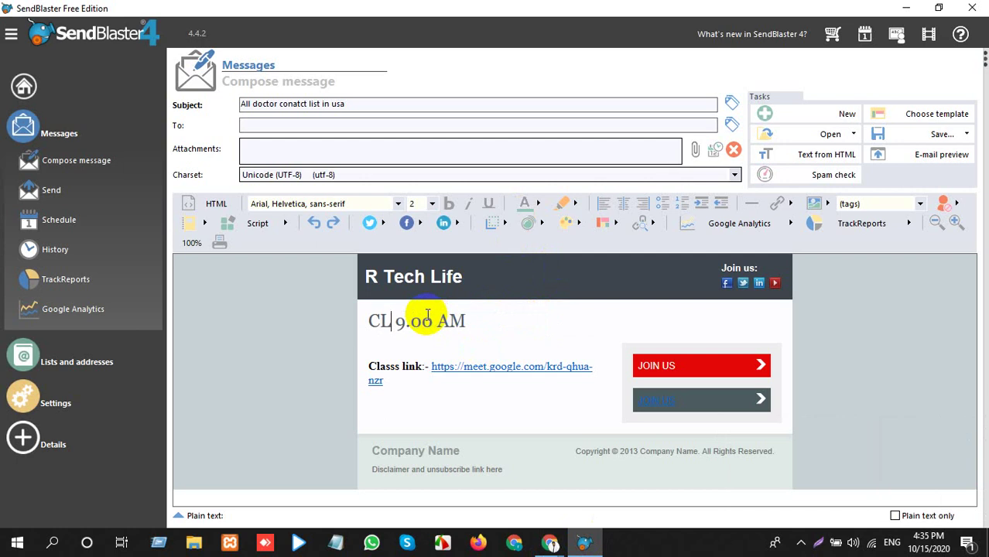
pyautogui.press('BackSpace')
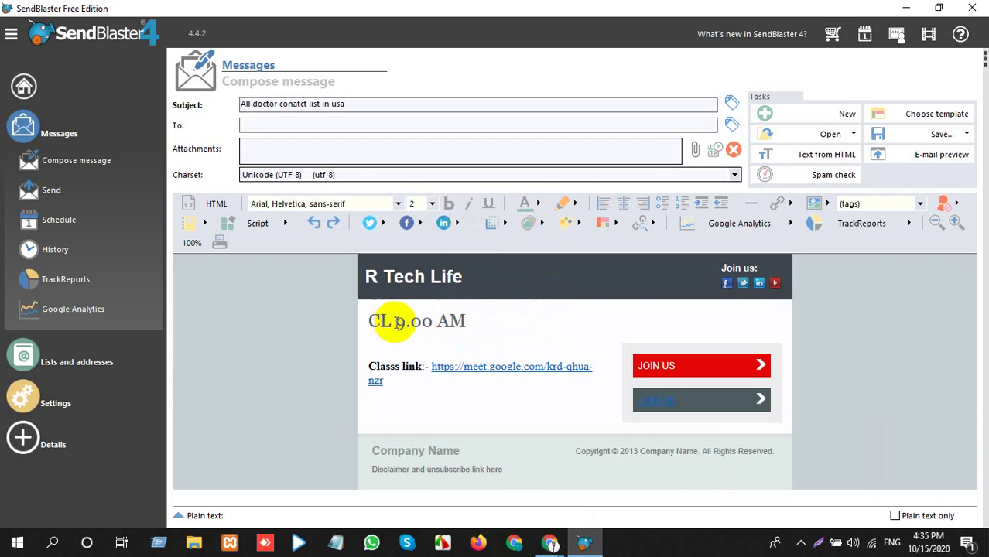
pyautogui.moveTo(396, 320); pyautogui.dragTo(373, 324)
pyautogui.write('CLK')
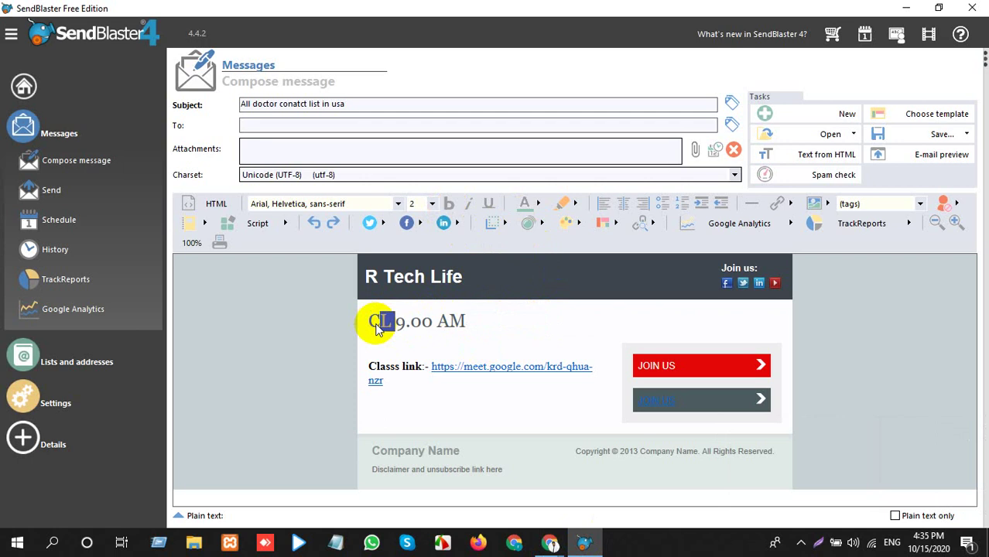
pyautogui.press('BackSpace')
pyautogui.press('BackSpace')
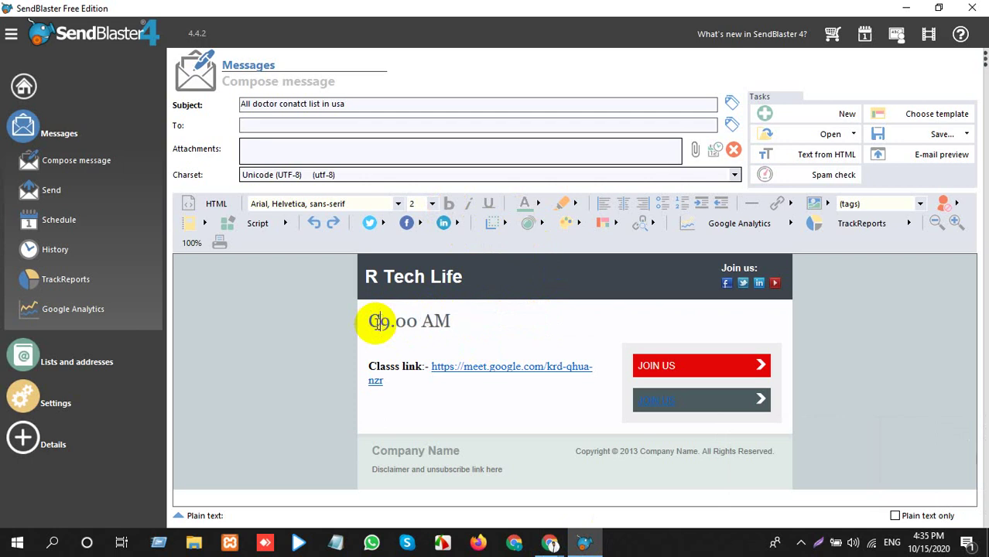
pyautogui.write('L')
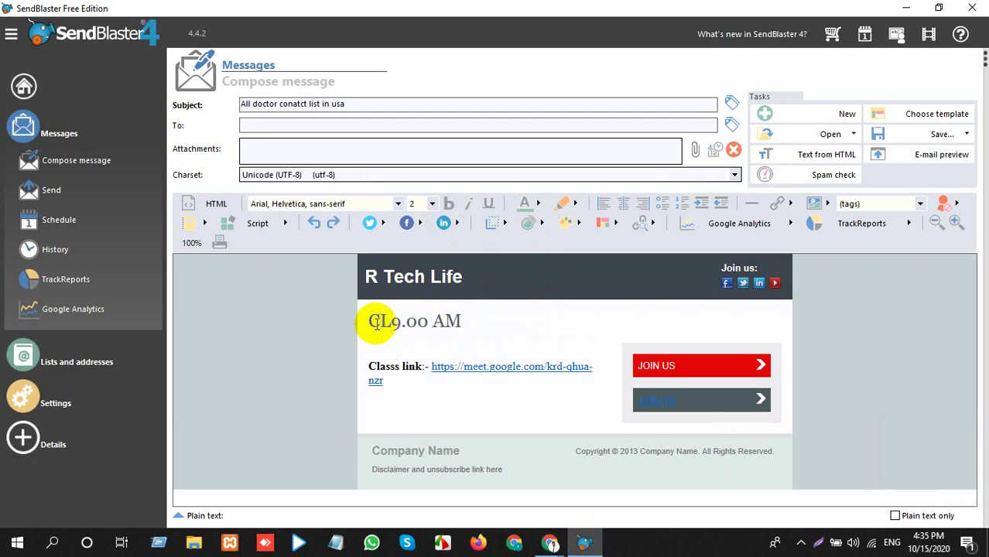
pyautogui.press('BackSpace')
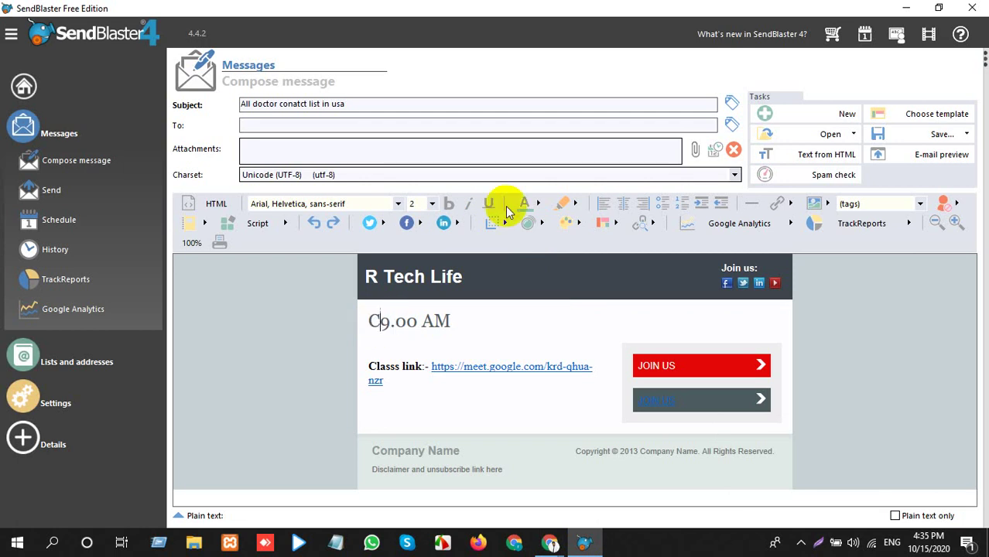
# Switch the heading font to Times New Roman and retype it as 'CLASS STATRT TIME 9.00 AM'.
pyautogui.click(398, 205)
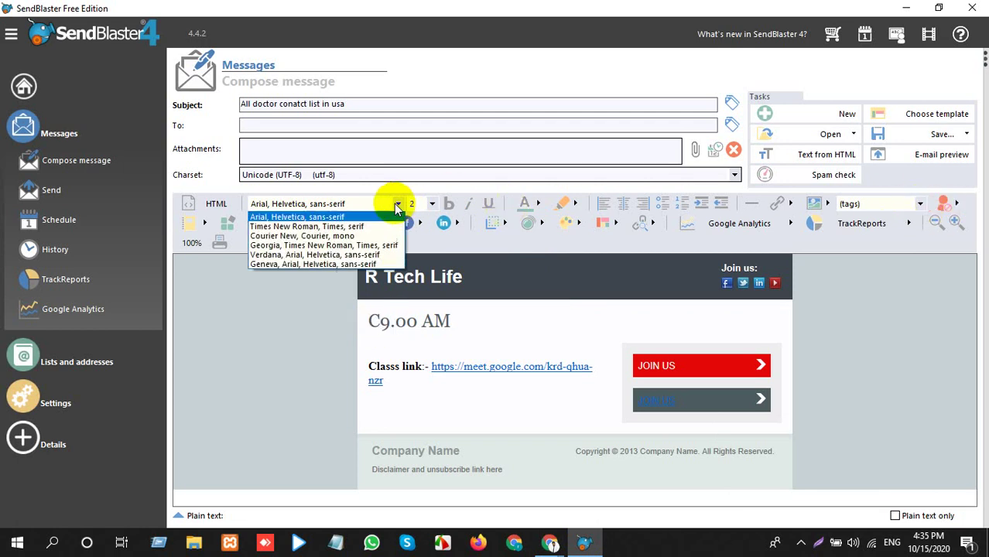
pyautogui.click(311, 227)
pyautogui.moveTo(388, 321); pyautogui.dragTo(362, 322)
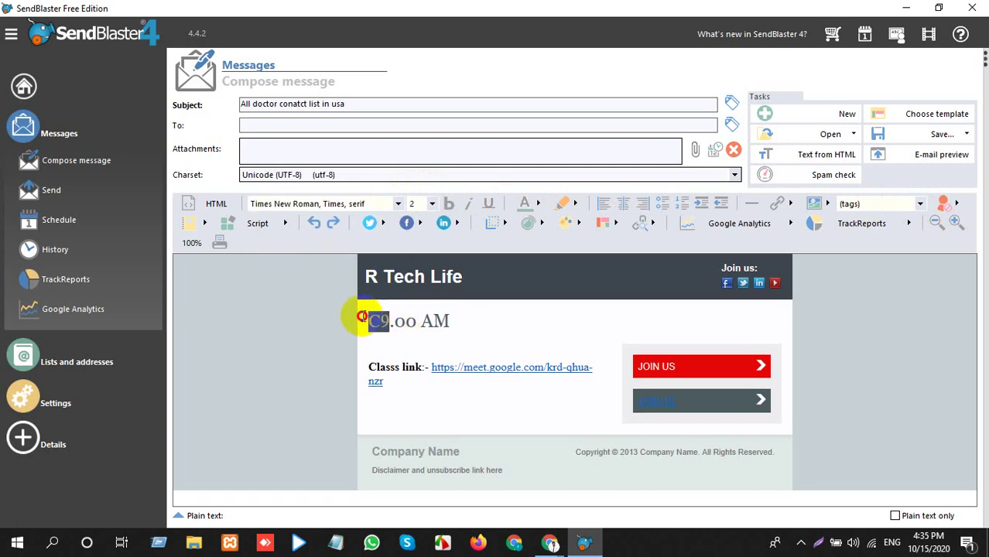
pyautogui.click(383, 321)
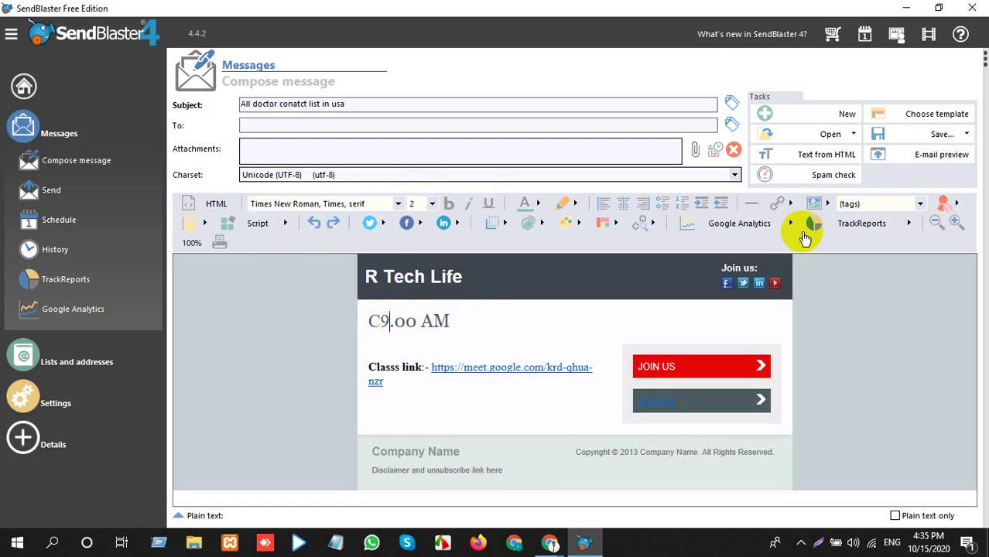
pyautogui.click(919, 205)
pyautogui.click(921, 206)
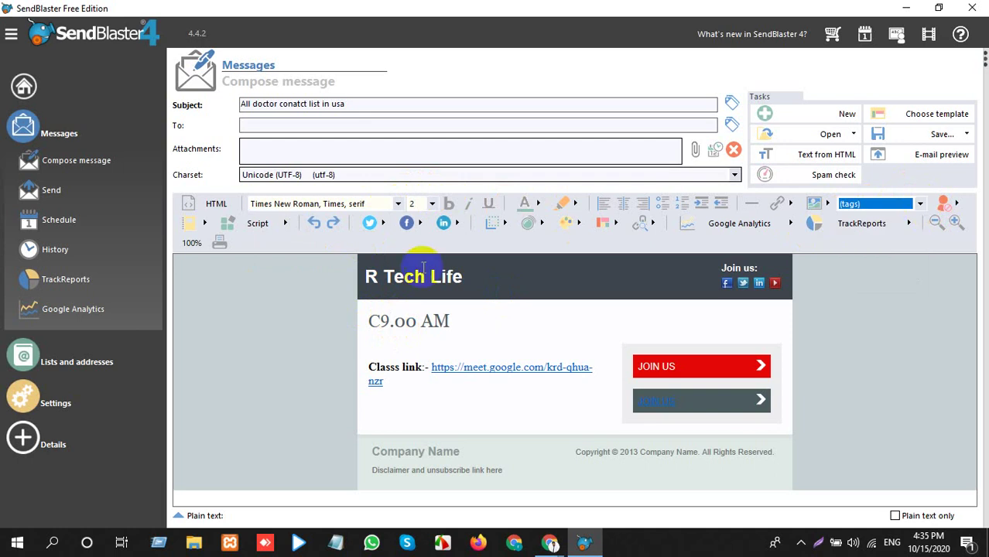
pyautogui.click(412, 294)
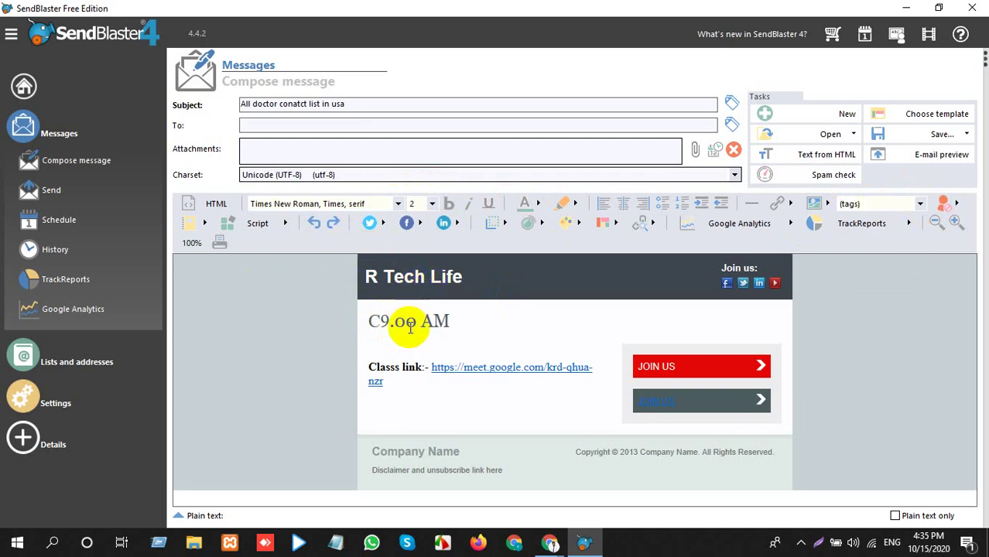
pyautogui.moveTo(389, 321); pyautogui.dragTo(382, 320)
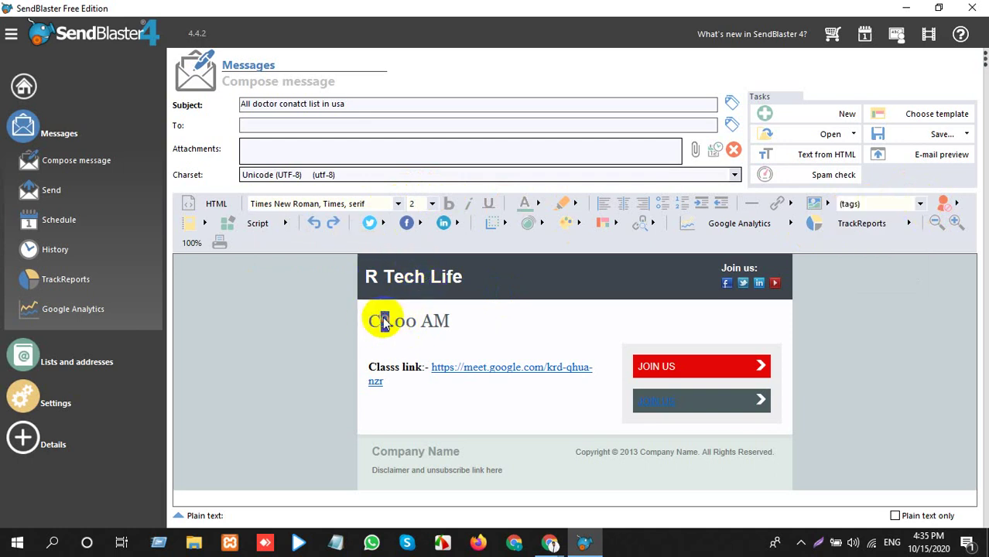
pyautogui.write('LASS ')
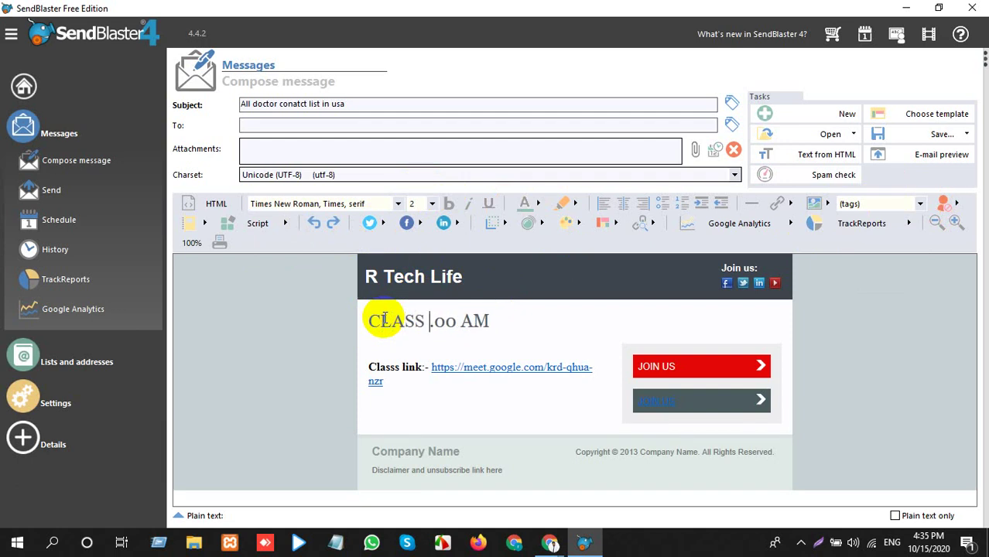
pyautogui.write('STATRT ')
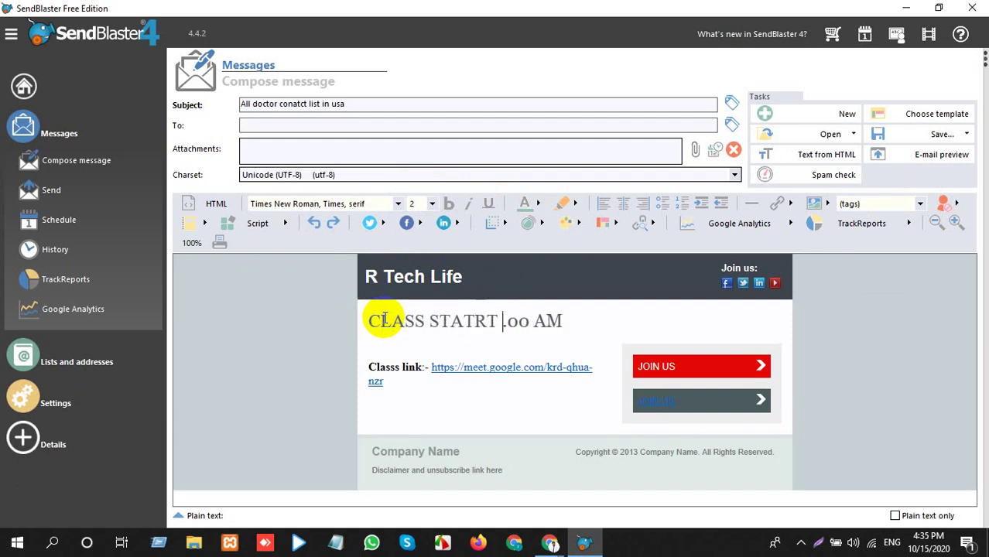
pyautogui.write('TIME')
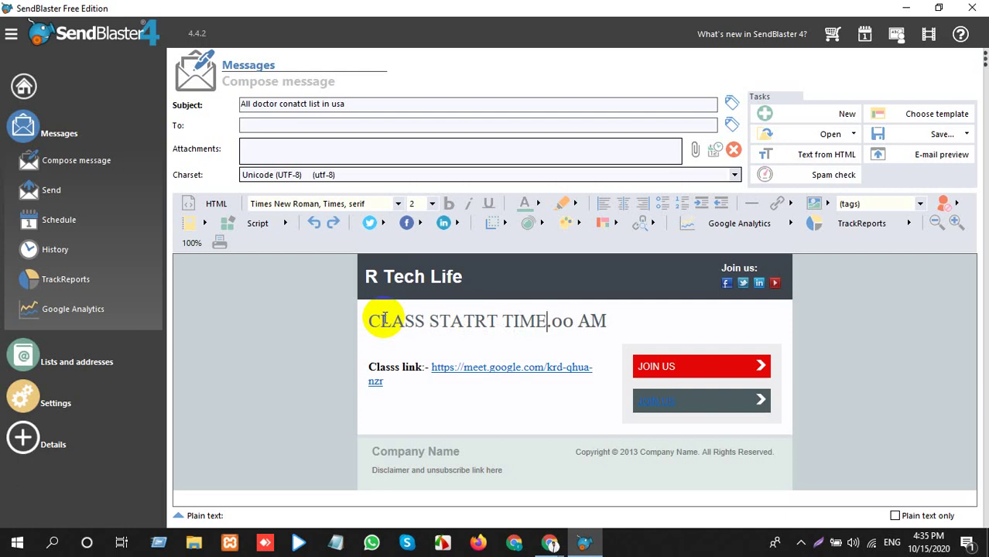
pyautogui.write(' 9')
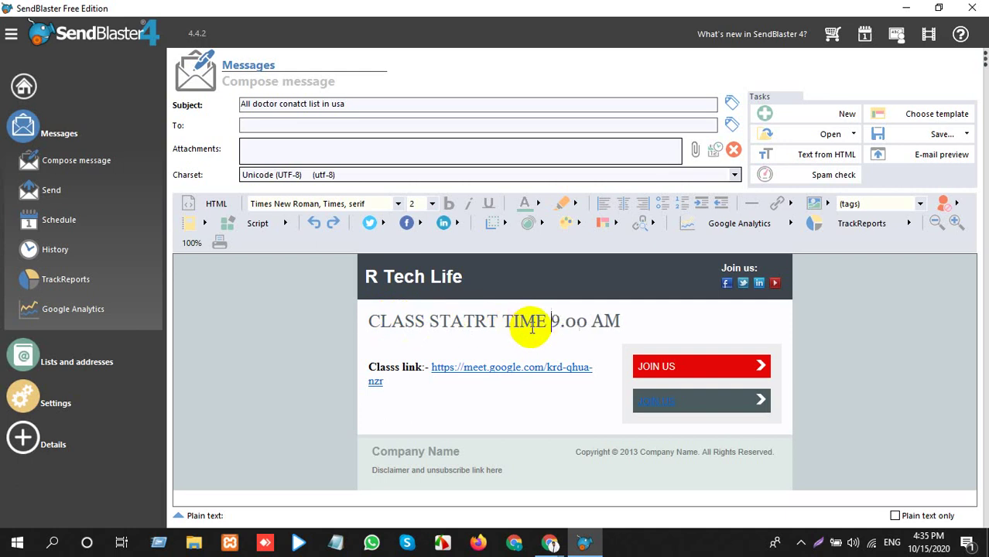
pyautogui.moveTo(549, 320); pyautogui.dragTo(370, 322)
# Hyperlink 'CLASS STATRT TIME' in the heading to the Google Meet class URL.
pyautogui.rightClick(396, 322)
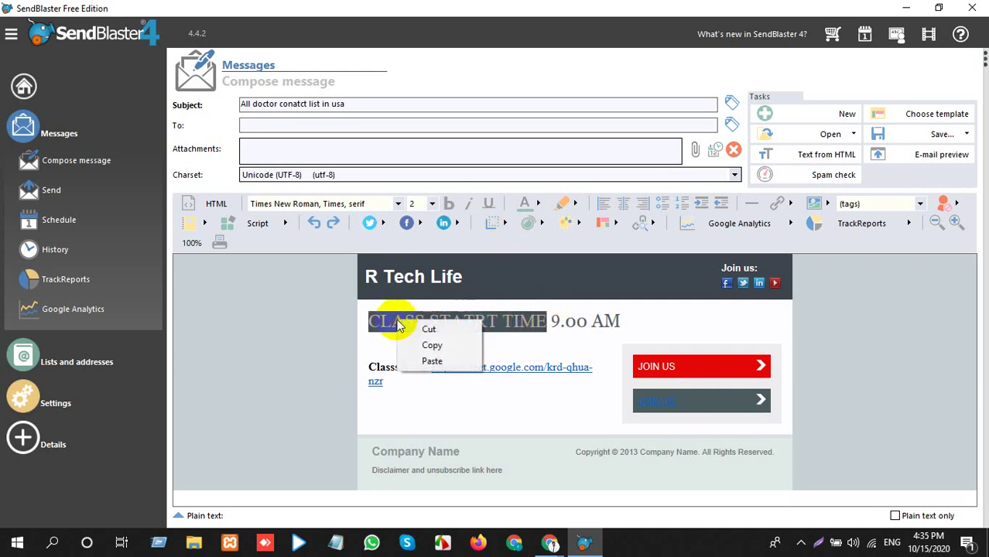
pyautogui.click(777, 202)
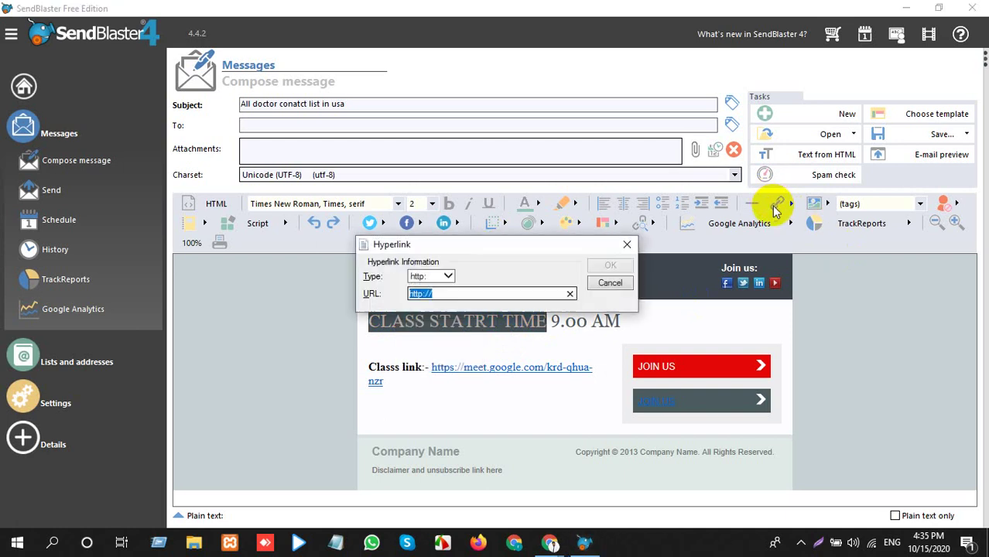
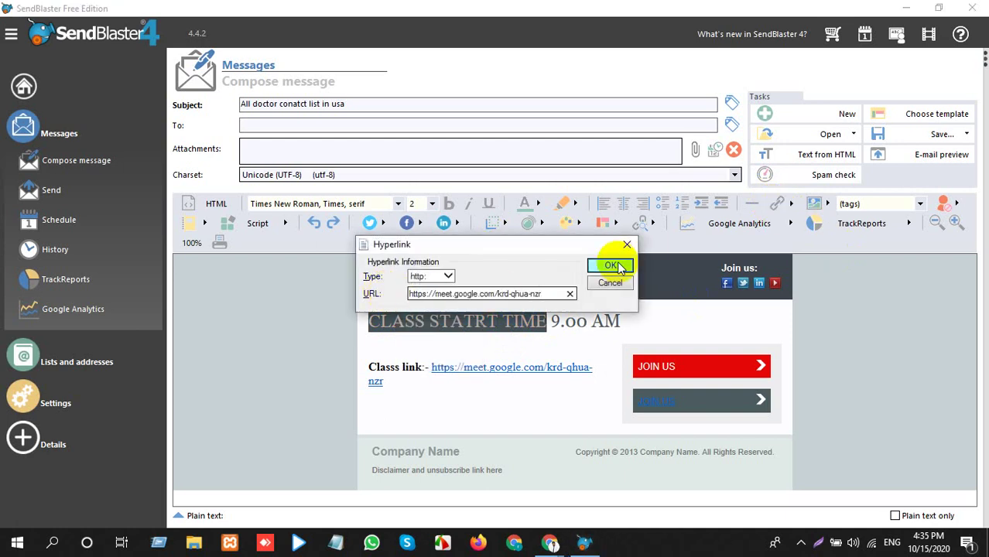
pyautogui.click(608, 265)
pyautogui.click(442, 337)
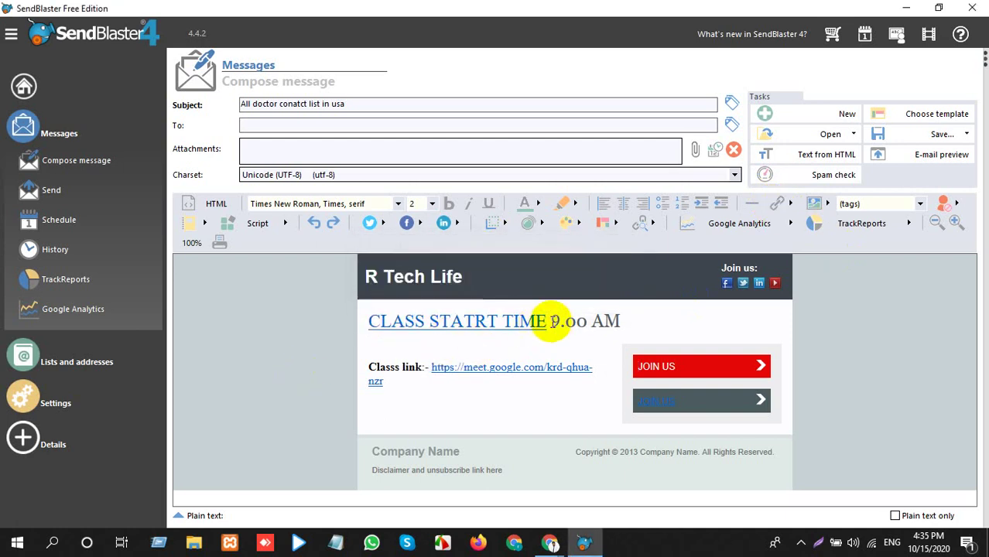
# Make 'CLASS STATRT TIME' and '9.00 AM' bold.
pyautogui.moveTo(554, 323); pyautogui.dragTo(399, 323)
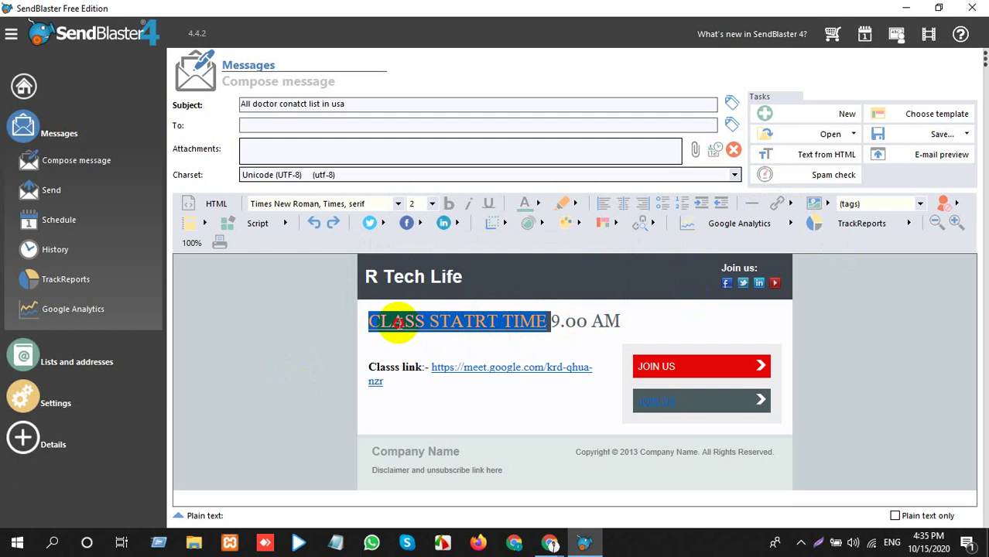
pyautogui.click(456, 212)
pyautogui.moveTo(560, 324); pyautogui.dragTo(628, 322)
pyautogui.click(449, 206)
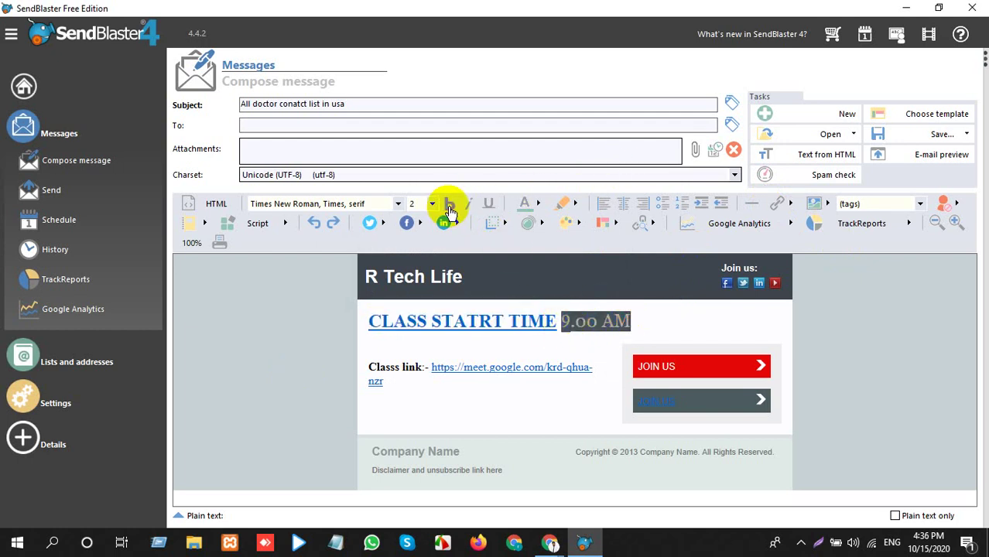
pyautogui.click(654, 320)
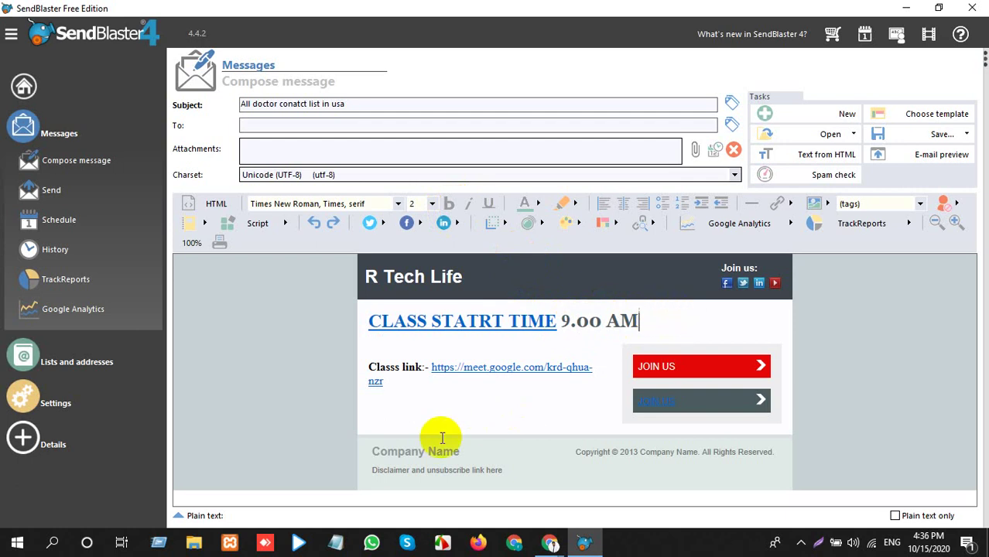
# Replace the footer's 'Company Name' placeholder with 'R Tech Life'.
pyautogui.tripleClick(405, 464)
pyautogui.tripleClick(418, 453)
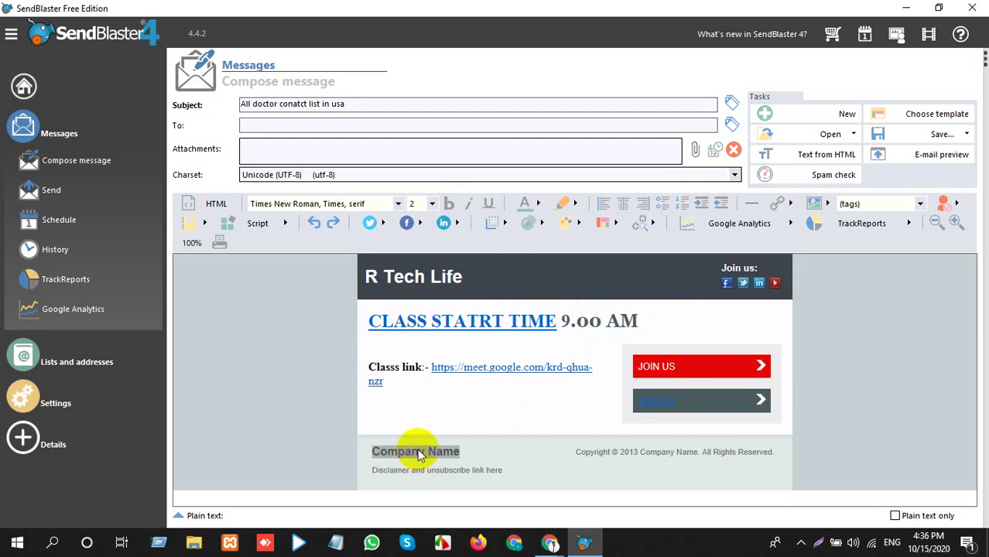
pyautogui.write('r')
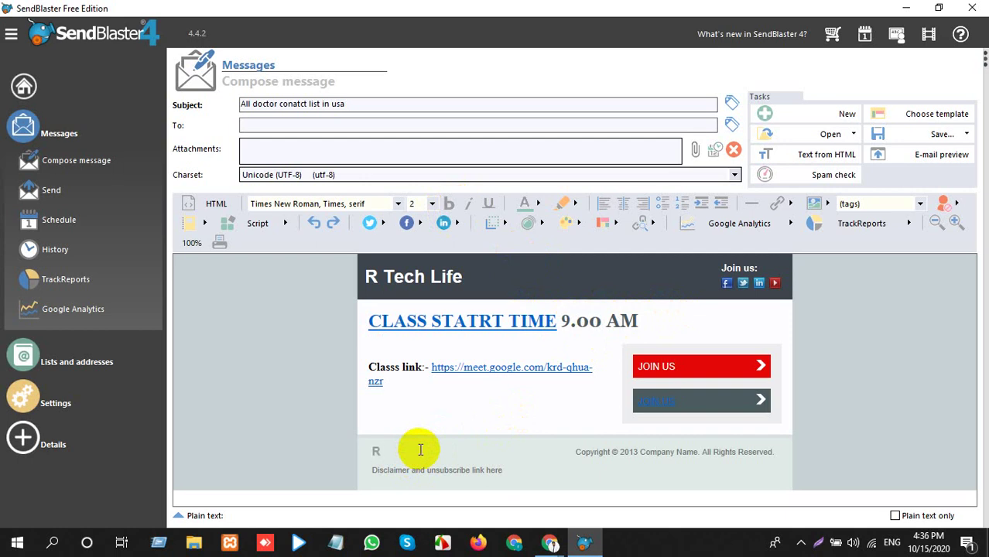
pyautogui.write(' Tech Lif')
pyautogui.press('BackSpace')
pyautogui.press('BackSpace')
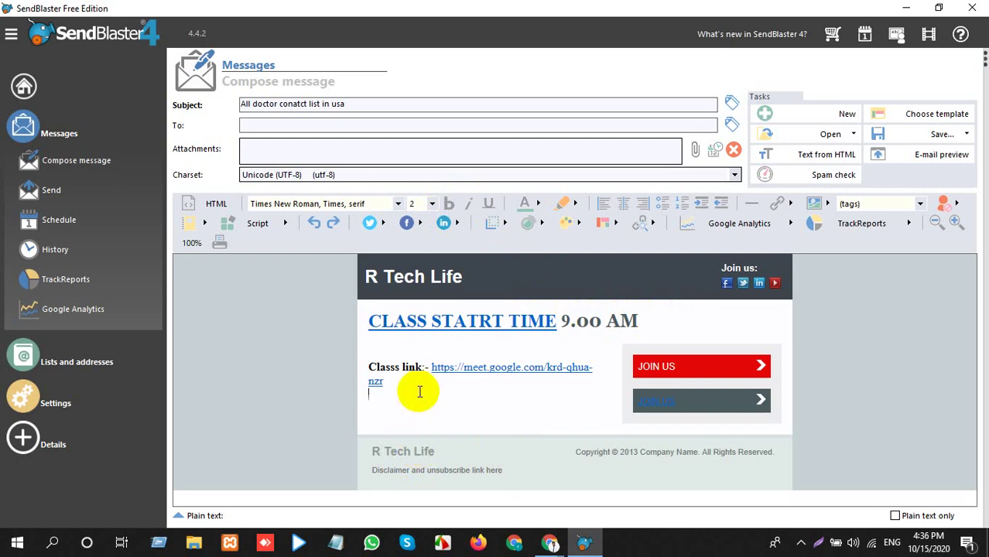
pyautogui.click(406, 413)
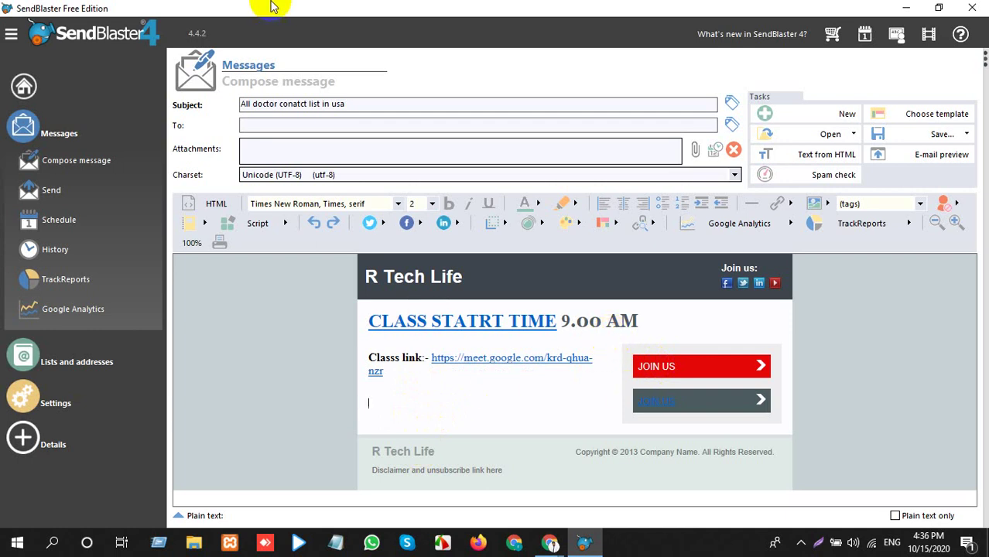
# Delete the old subject text and enter 'Class schedule' as the subject.
pyautogui.doubleClick(359, 101)
pyautogui.click(360, 100)
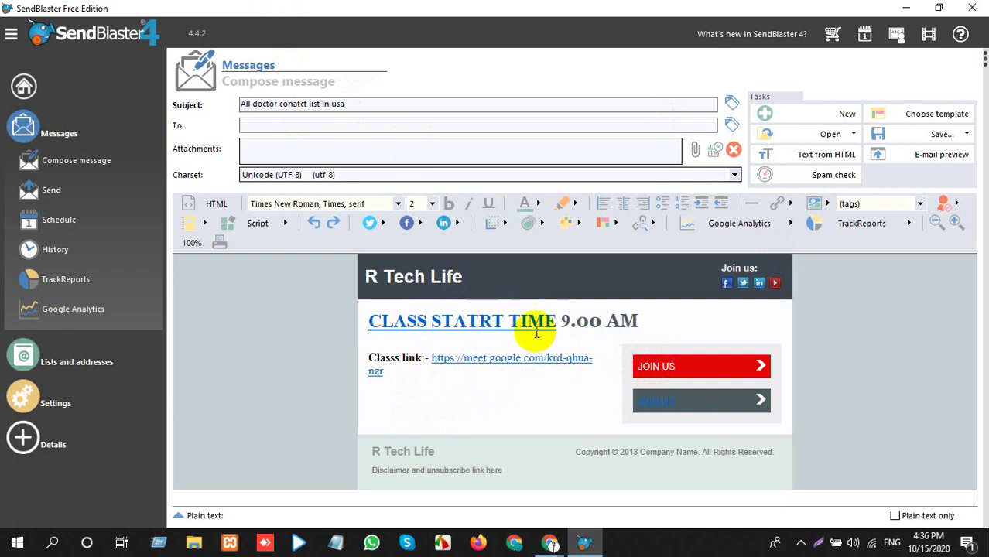
pyautogui.doubleClick(272, 103)
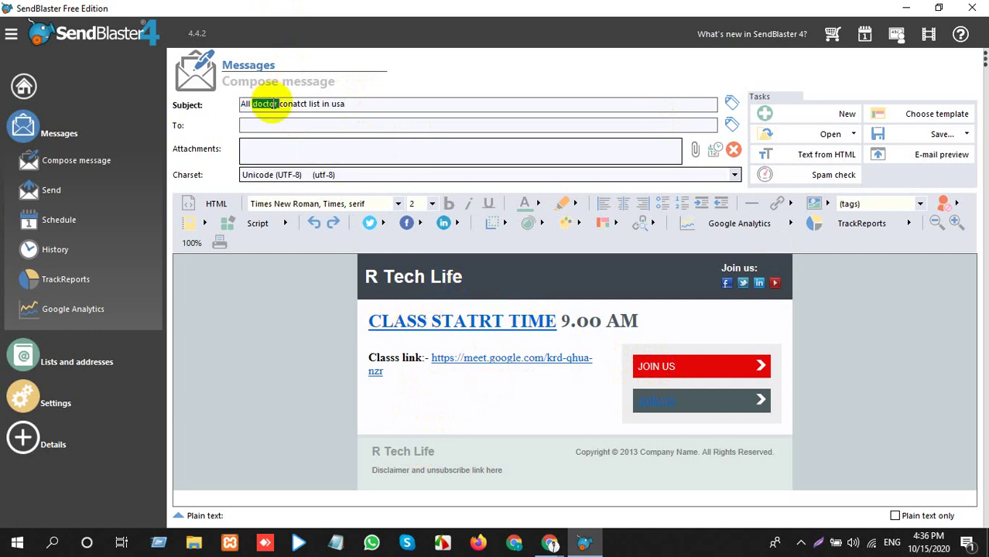
pyautogui.click(273, 104)
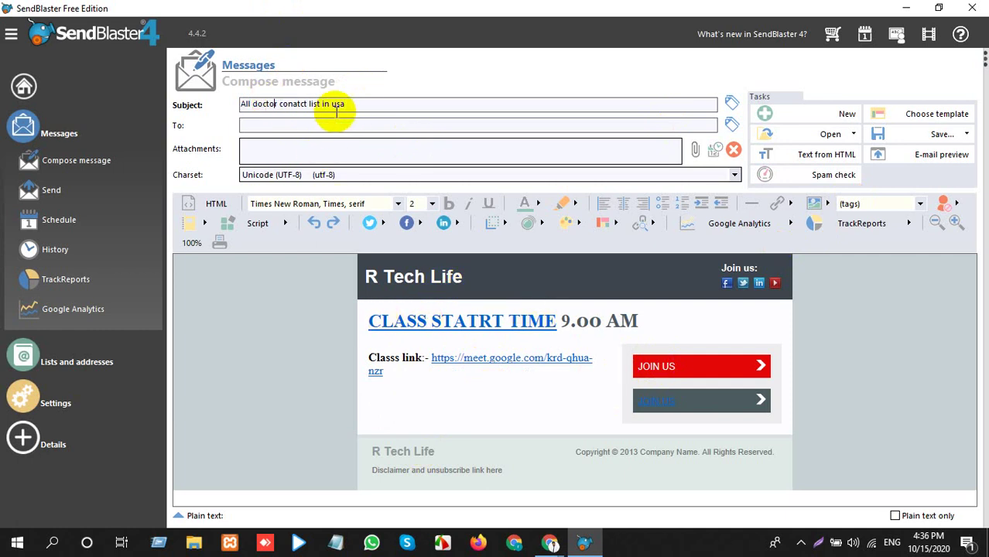
pyautogui.moveTo(352, 101); pyautogui.dragTo(239, 103)
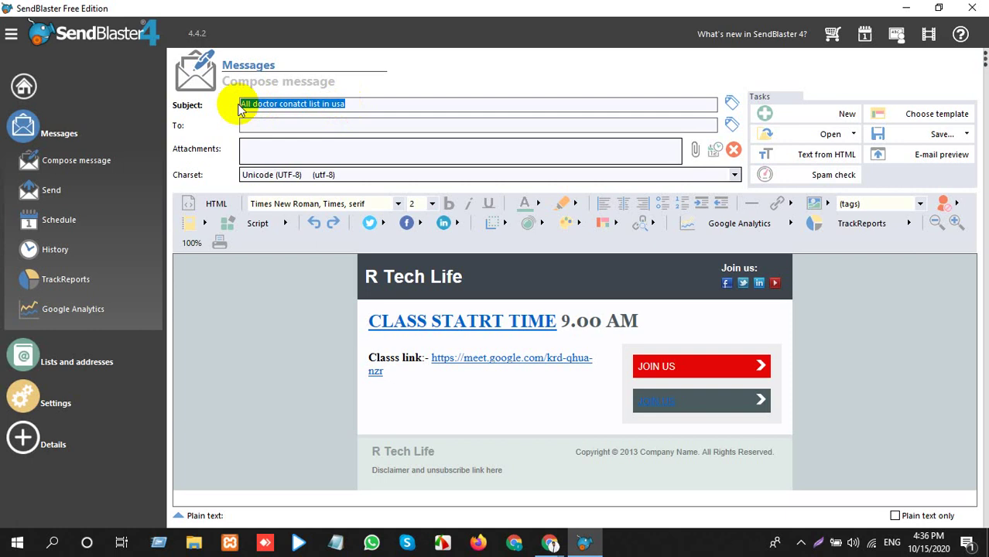
pyautogui.press('BackSpace')
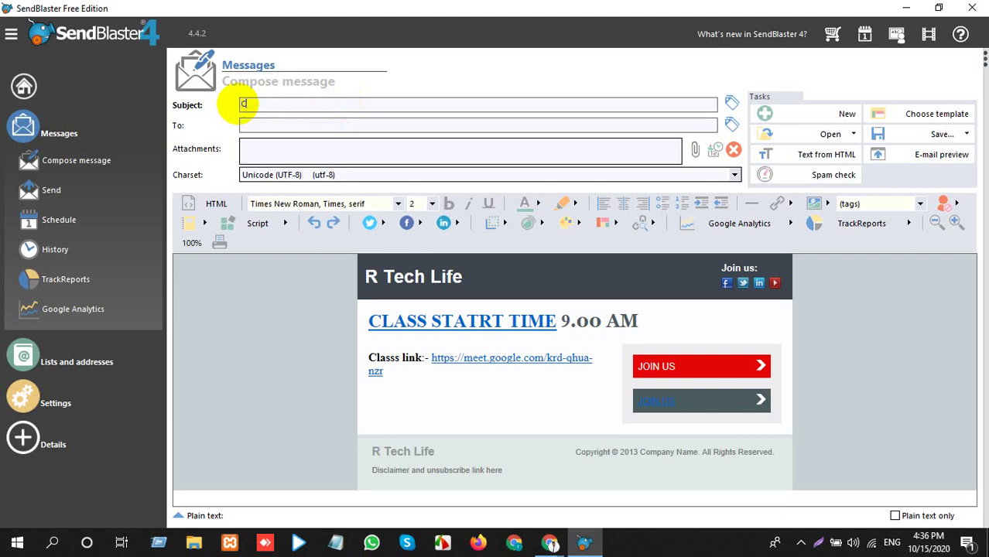
pyautogui.write('Ca')
pyautogui.write('l')
pyautogui.write('ass sc')
pyautogui.write('hed')
pyautogui.write('ule')
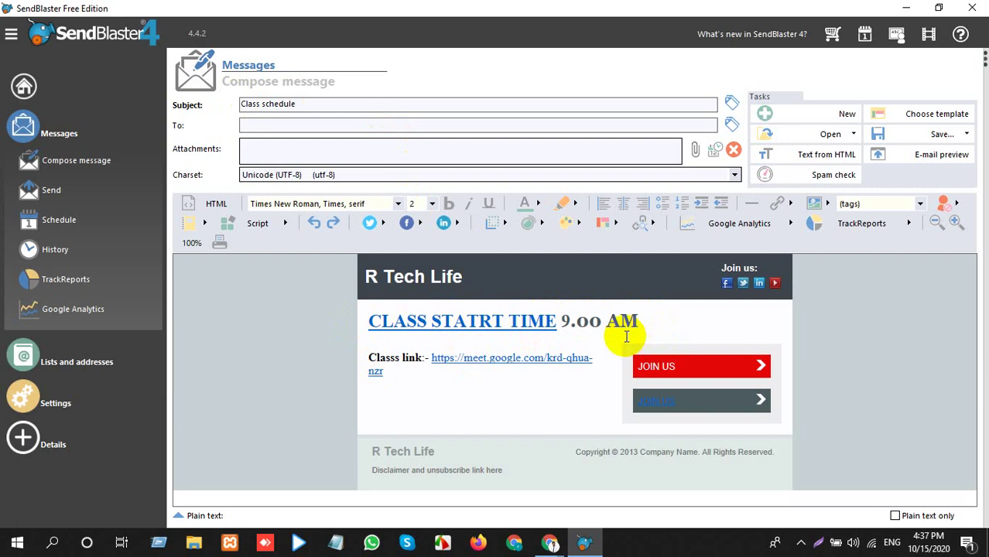
pyautogui.click(661, 360)
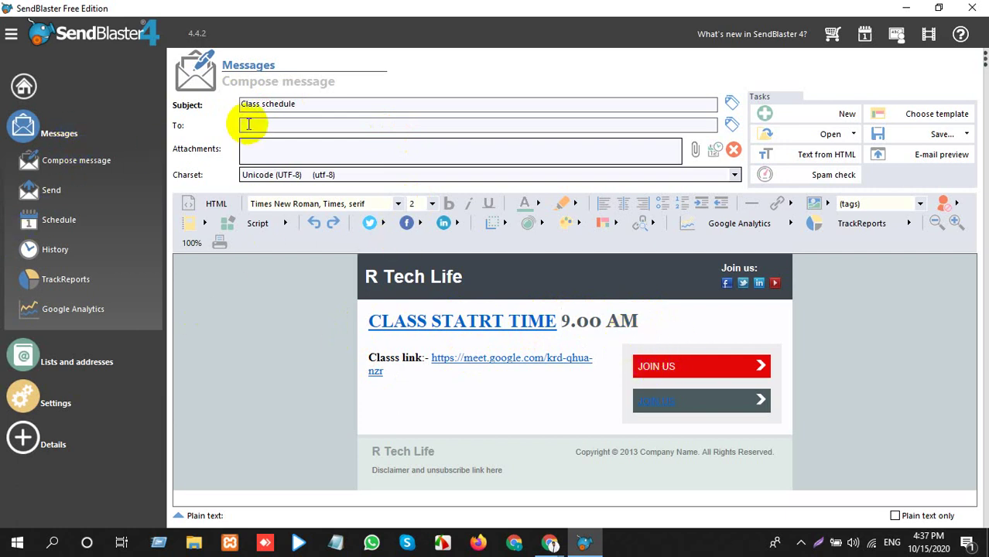
# Open the Send settings for the Class schedule message.
pyautogui.click(48, 191)
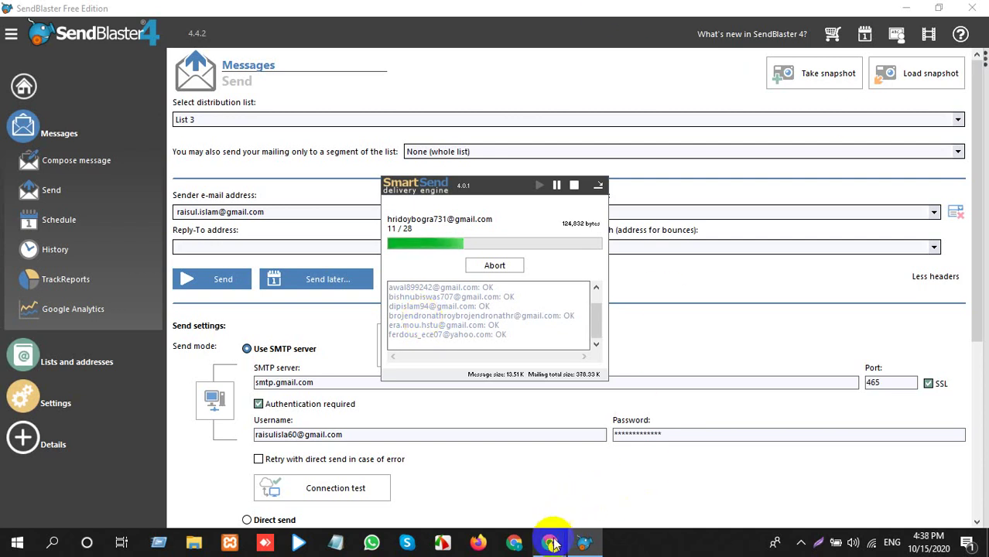
# Back in the Gmail inbox, delete the top three conversations.
pyautogui.moveTo(553, 542)
pyautogui.click(518, 501)
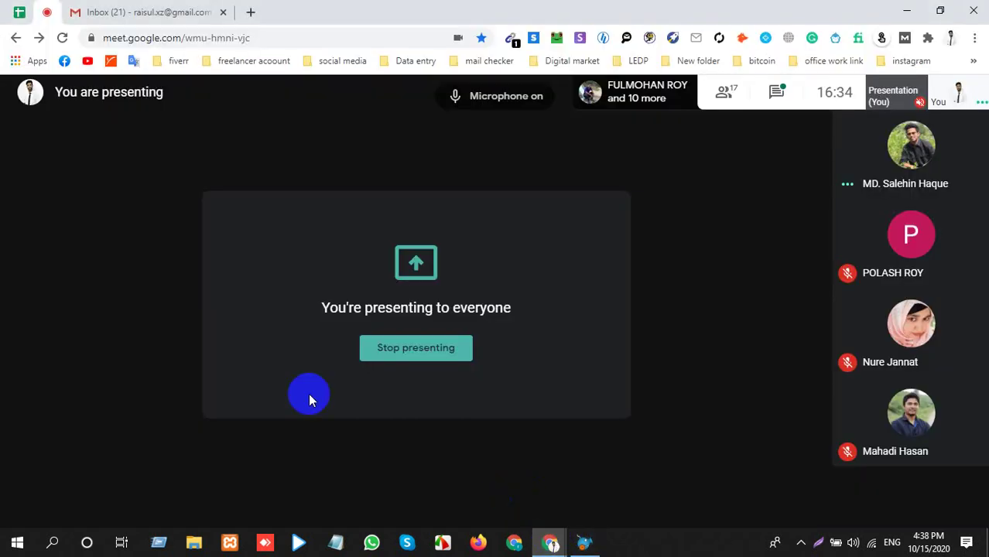
pyautogui.click(128, 12)
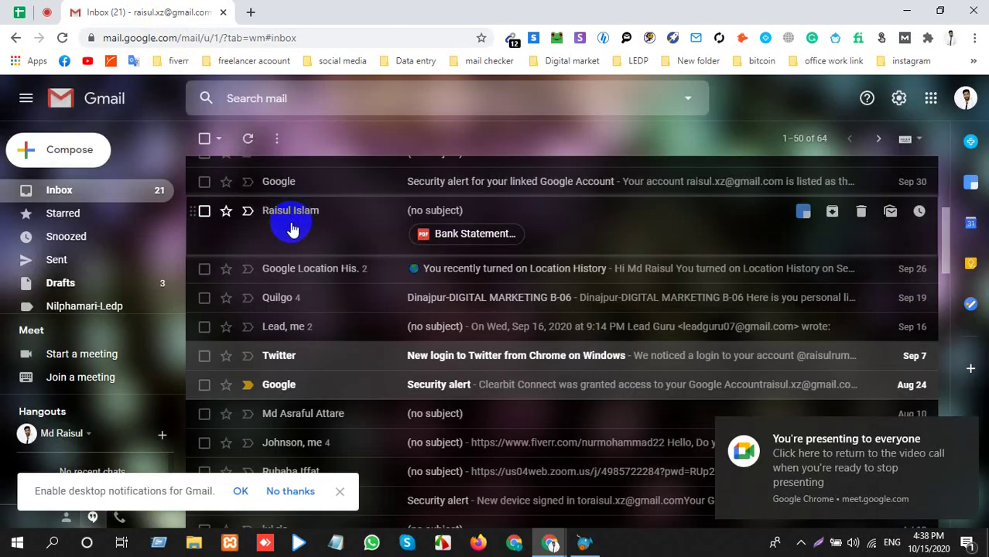
pyautogui.scroll(3, 307, 230)
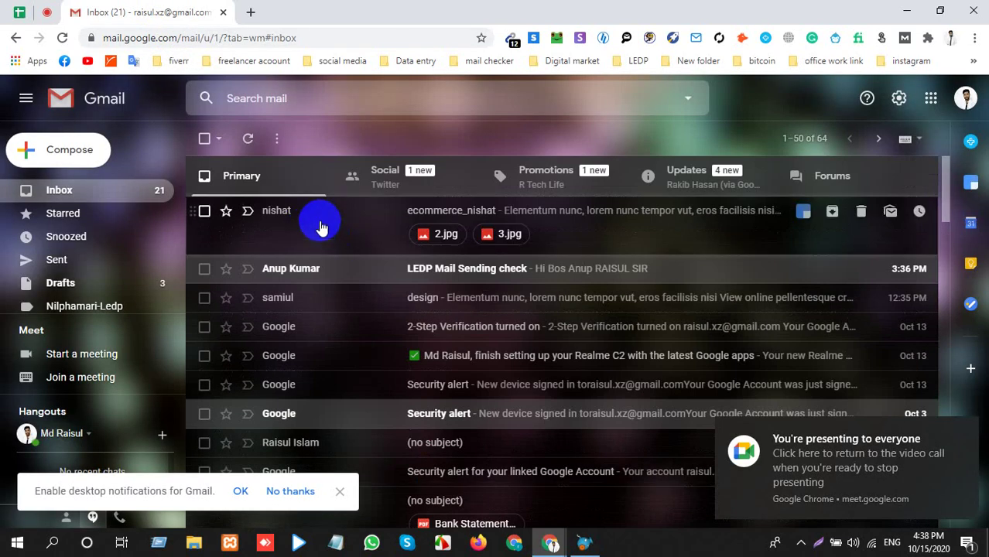
pyautogui.click(203, 211)
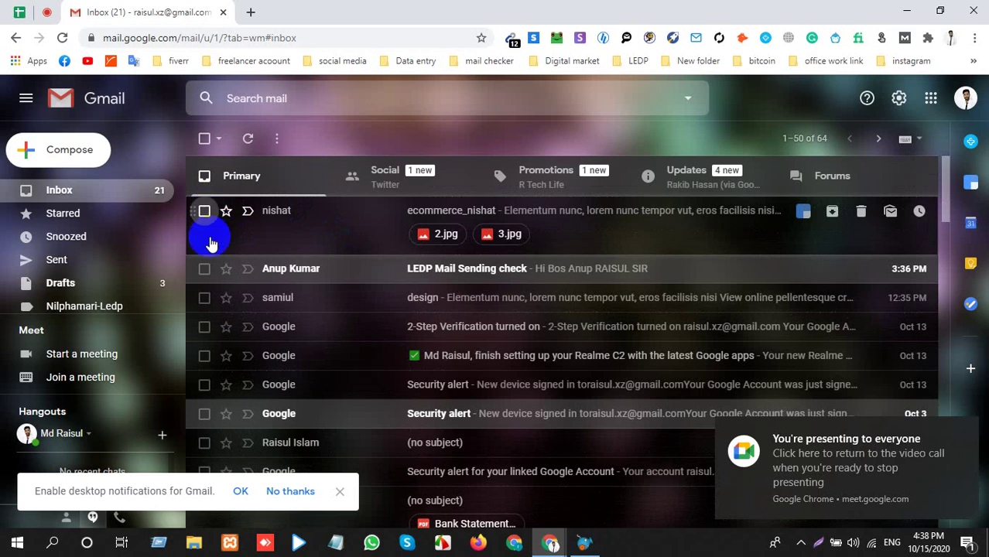
pyautogui.click(205, 268)
pyautogui.click(203, 297)
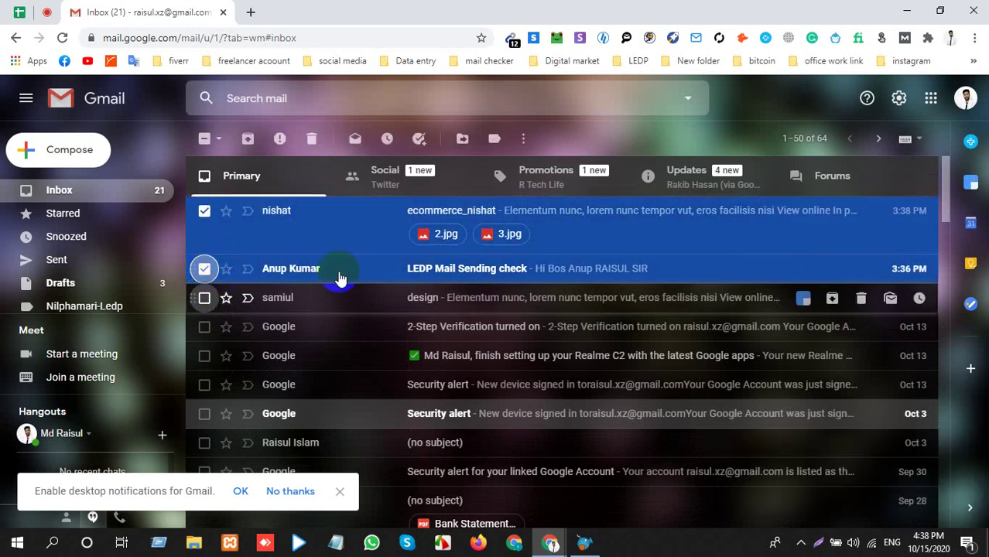
pyautogui.click(310, 141)
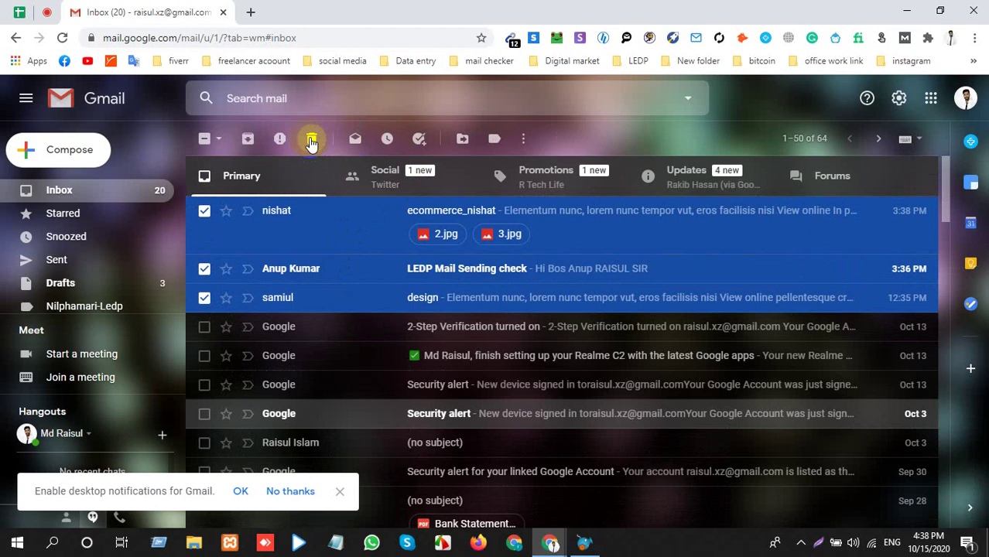
# Open the R Tech Life email in Promotions and read through it.
pyautogui.click(536, 193)
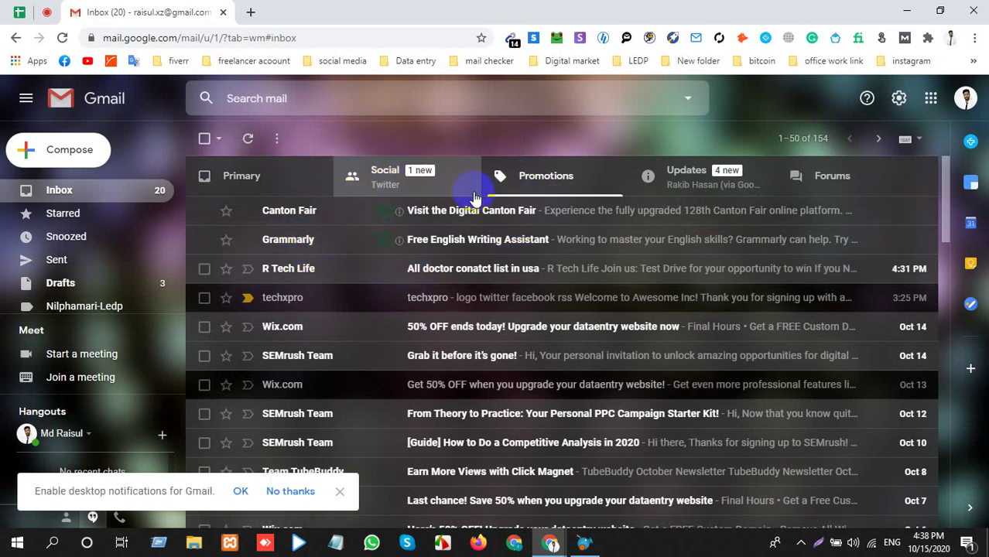
pyautogui.click(302, 271)
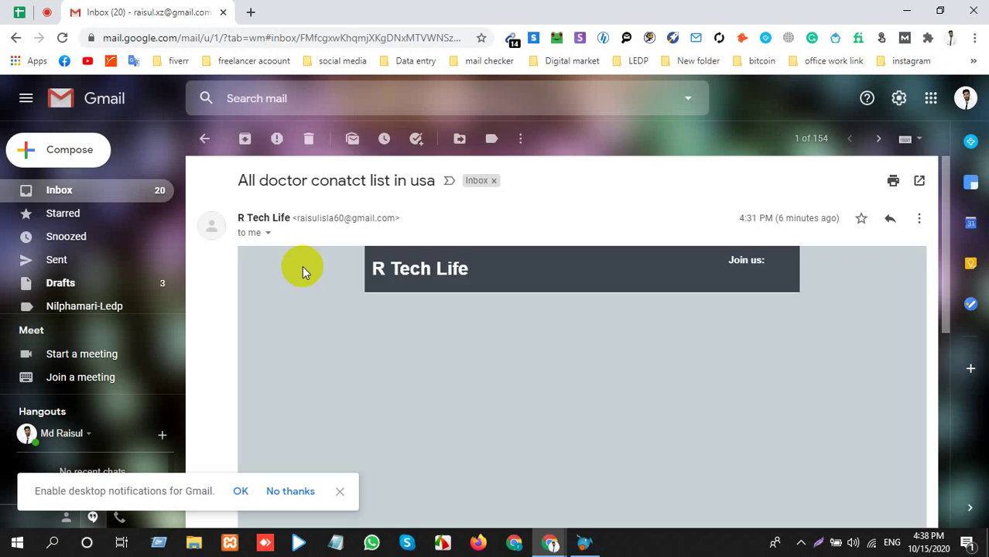
pyautogui.scroll(-5, 310, 272)
pyautogui.scroll(-1, 310, 272)
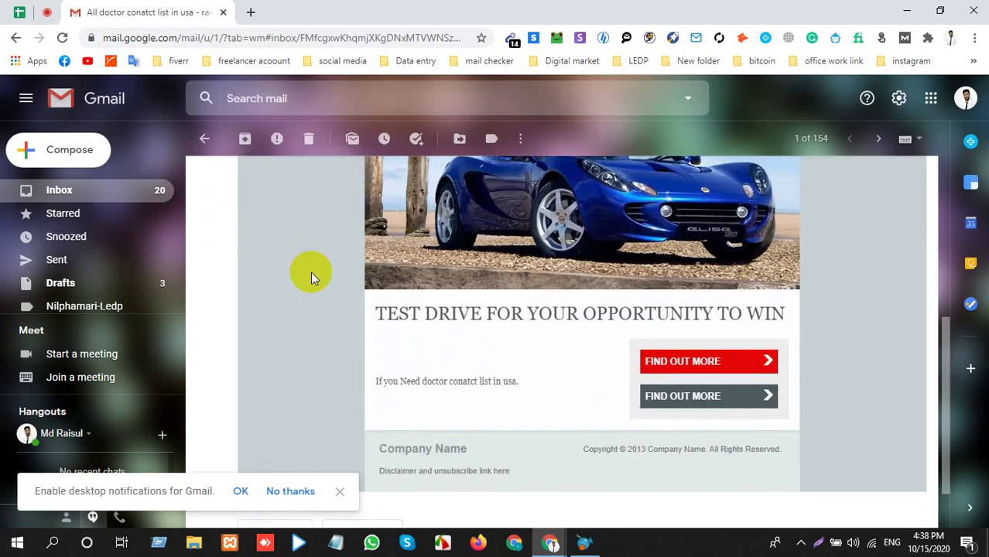
pyautogui.scroll(10, 105, 193)
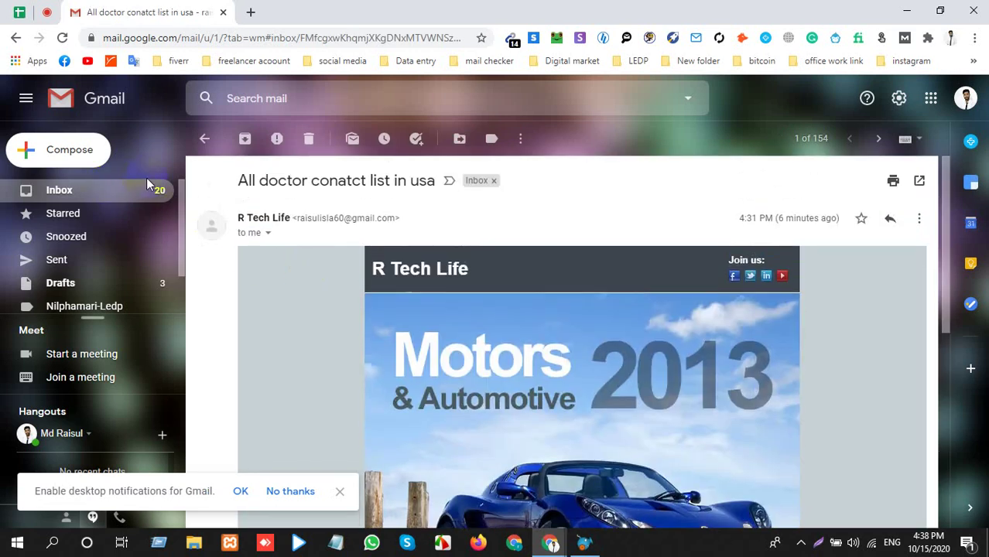
# Move the R Tech Life 'All doctor conatct list in usa' conversation from Promotions to Trash.
pyautogui.click(98, 191)
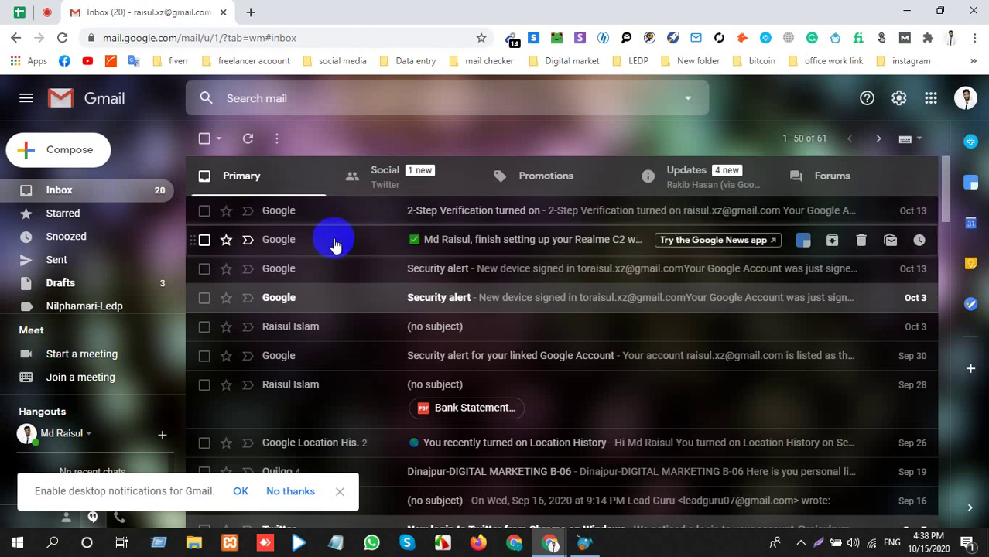
pyautogui.click(571, 191)
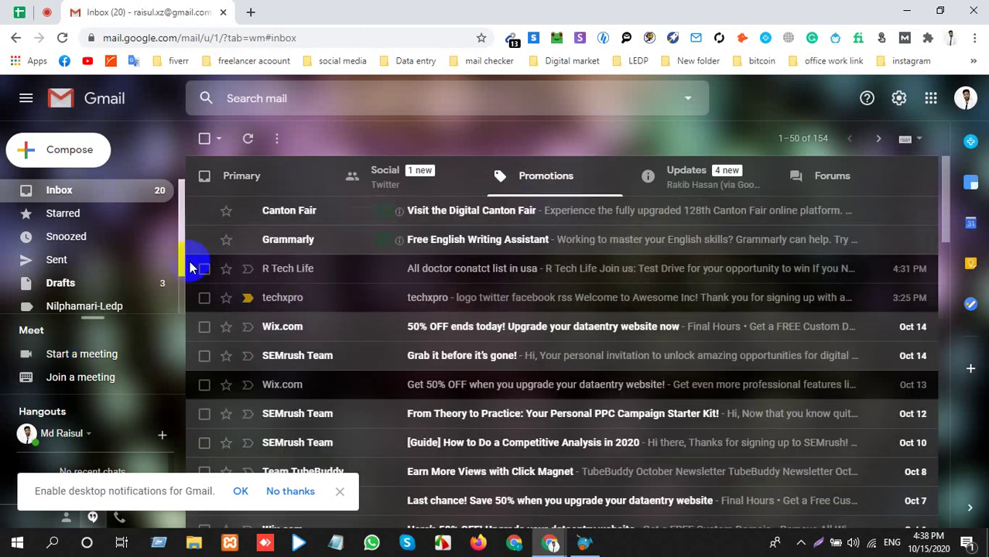
pyautogui.click(204, 269)
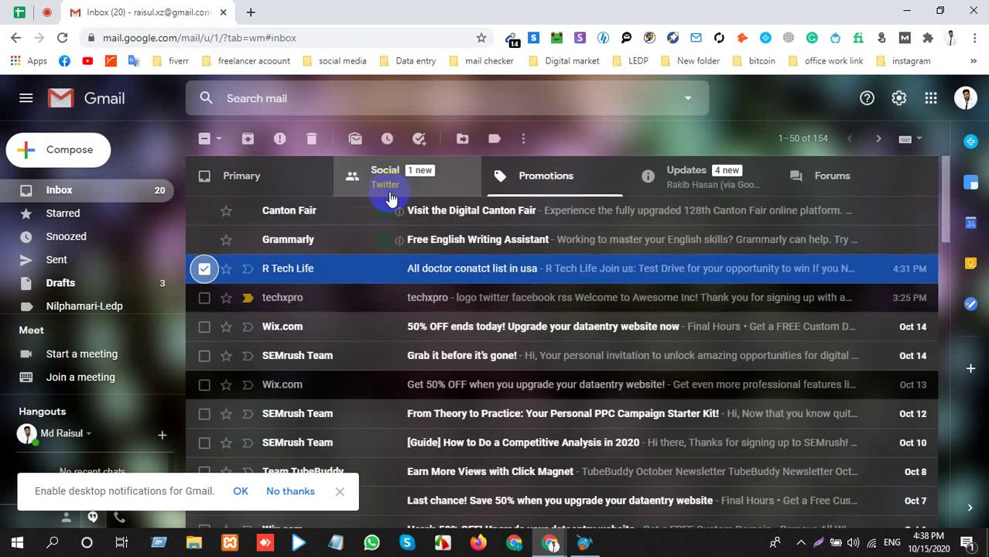
pyautogui.click(310, 139)
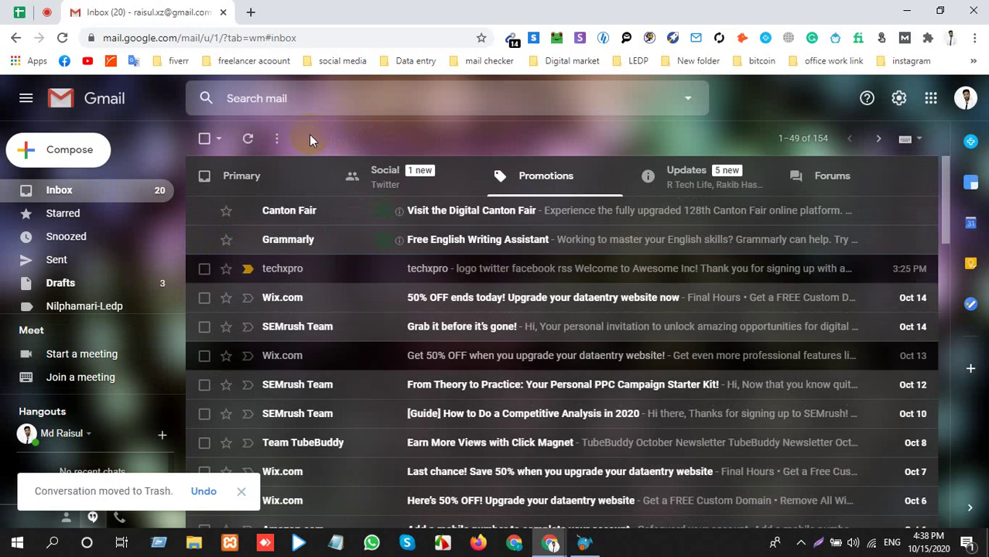
# Open the Class schedule email under Updates and test its class link and JOIN US button.
pyautogui.click(702, 190)
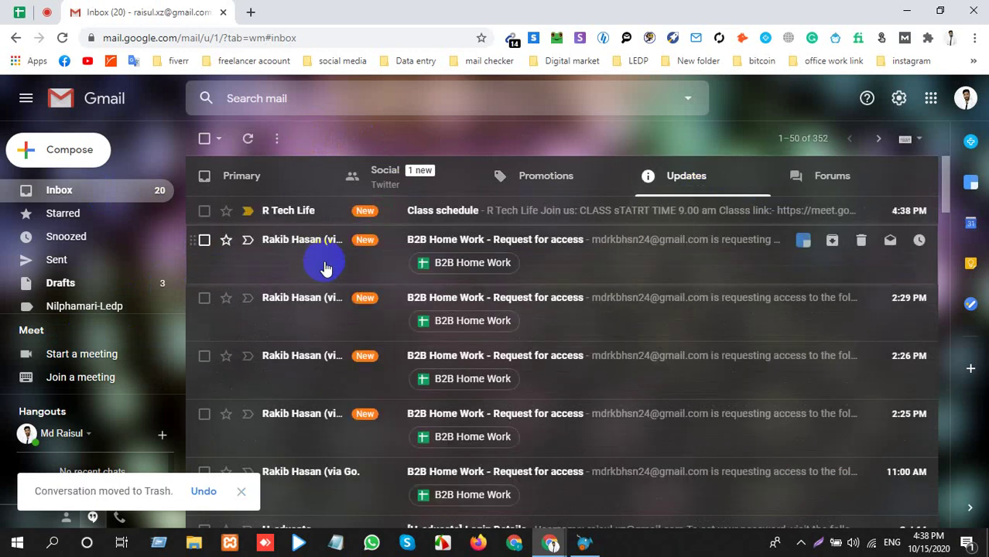
pyautogui.click(302, 219)
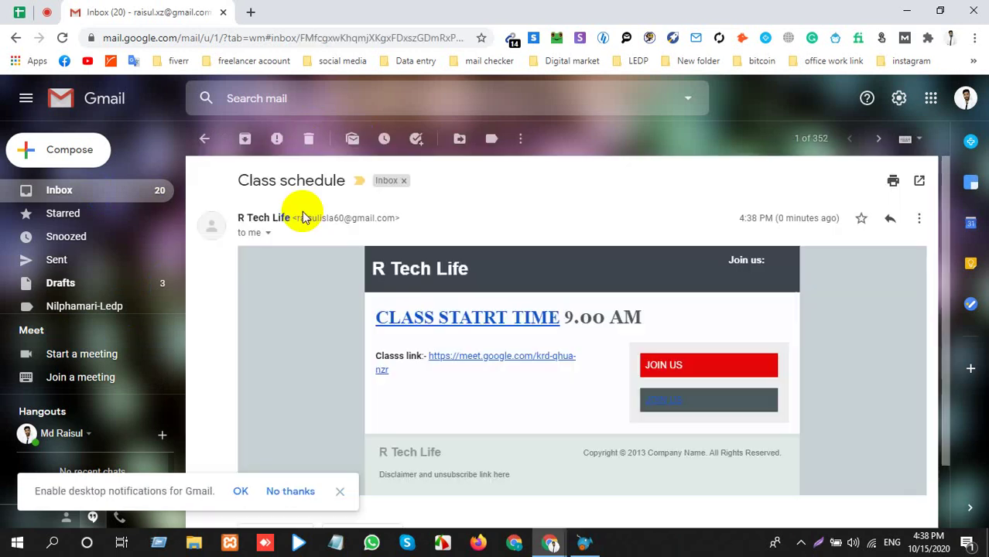
pyautogui.click(449, 323)
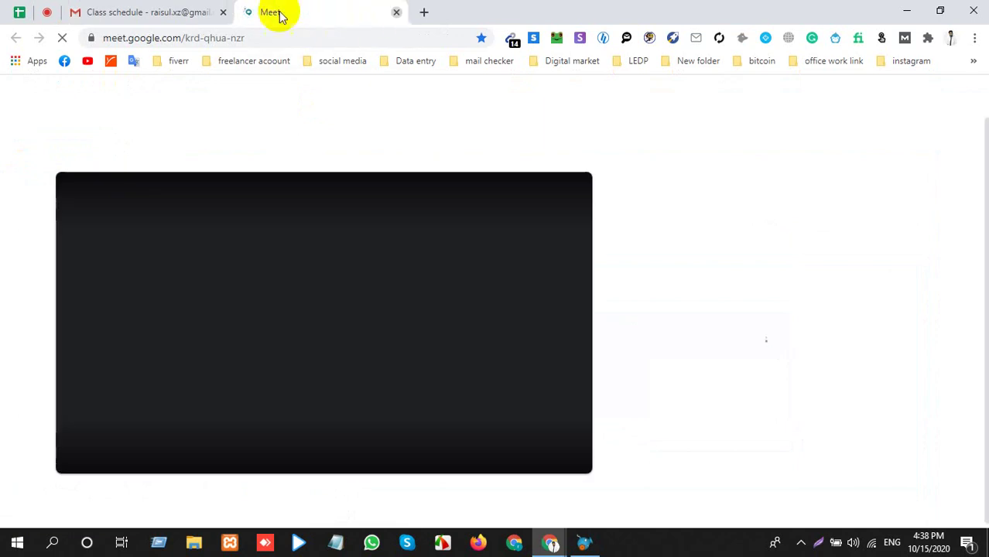
pyautogui.middleClick(280, 16)
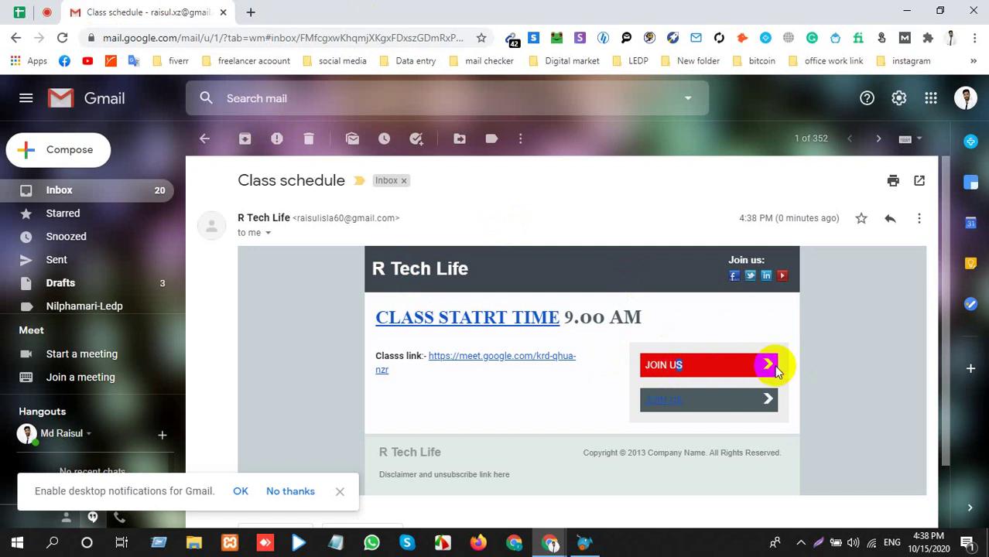
pyautogui.click(653, 404)
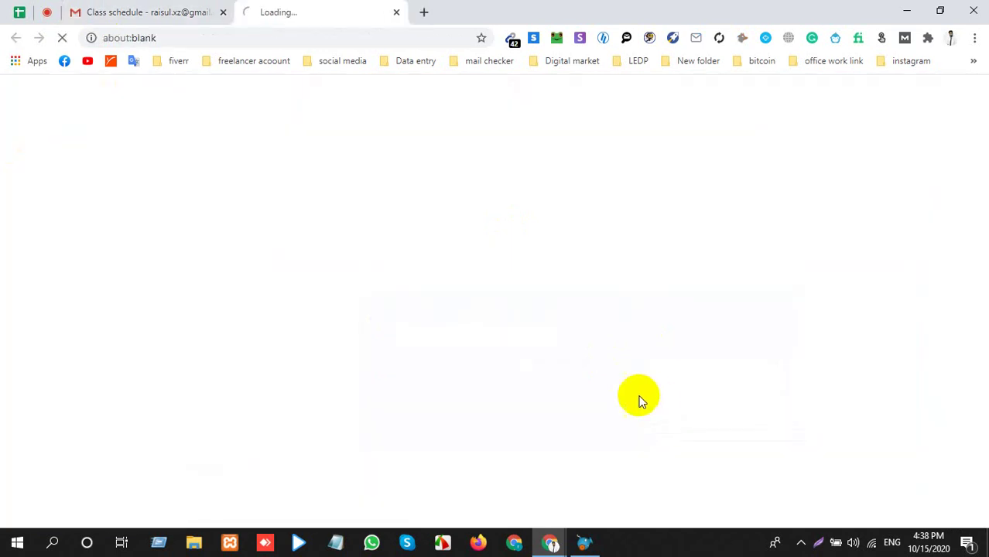
pyautogui.click(393, 12)
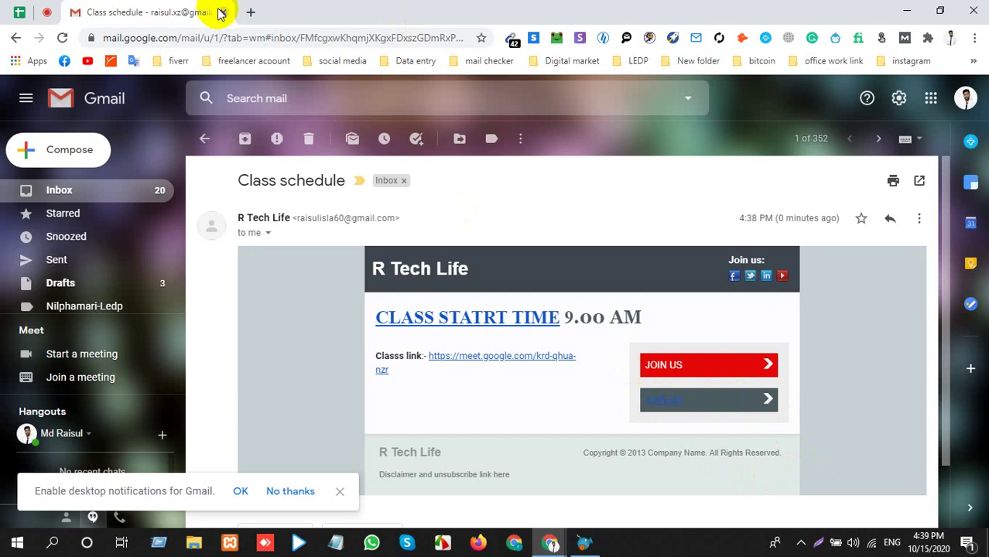
# Acknowledge SendBlaster's Operation completed dialog, minimise SendBlaster, and open the Meet class chat.
pyautogui.click(45, 16)
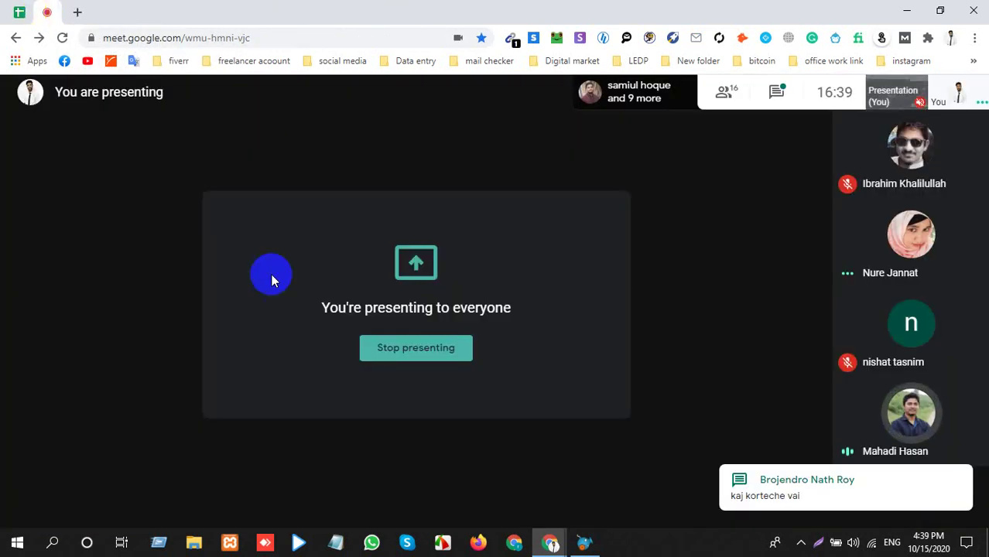
pyautogui.click(584, 542)
pyautogui.click(445, 265)
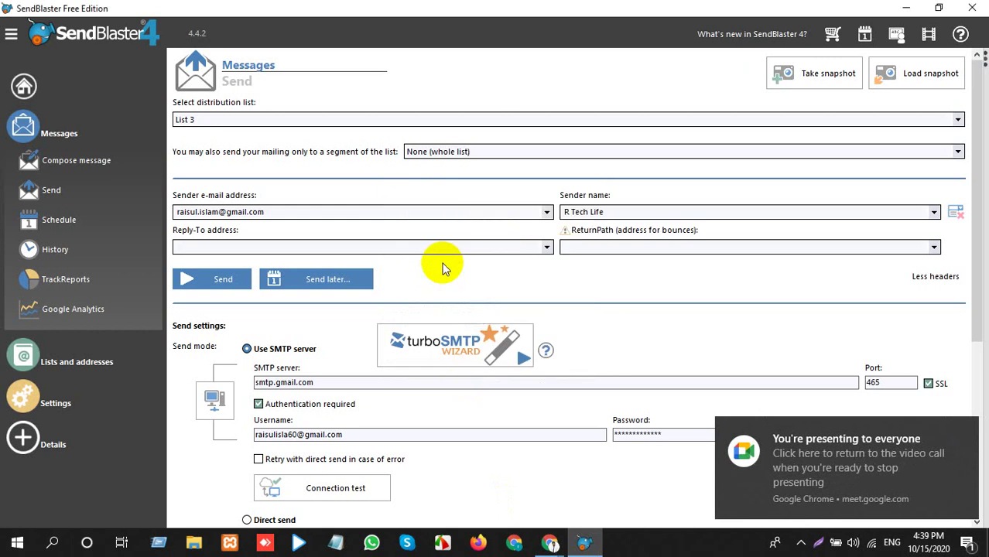
pyautogui.scroll(-4, 360, 389)
pyautogui.scroll(4, 354, 377)
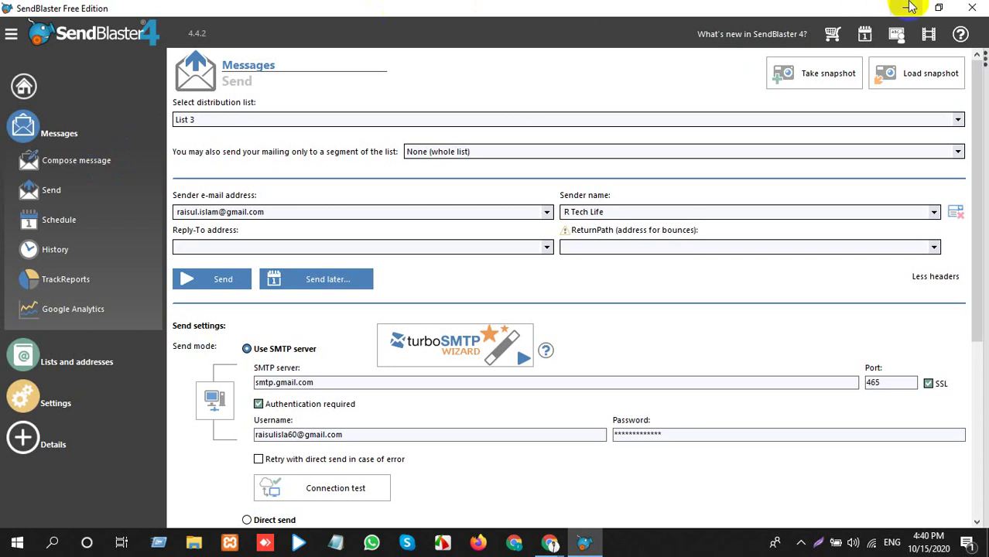
pyautogui.click(906, 7)
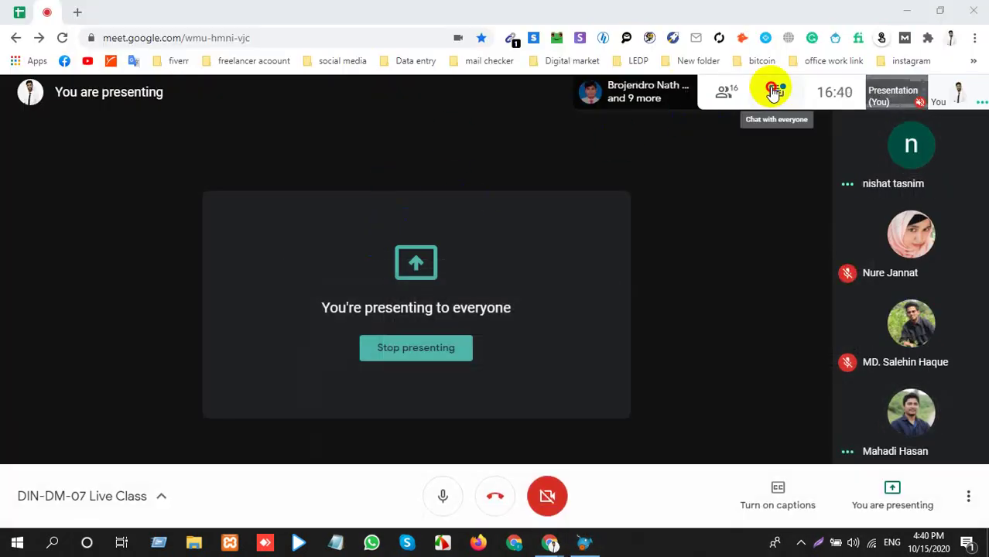
pyautogui.click(774, 93)
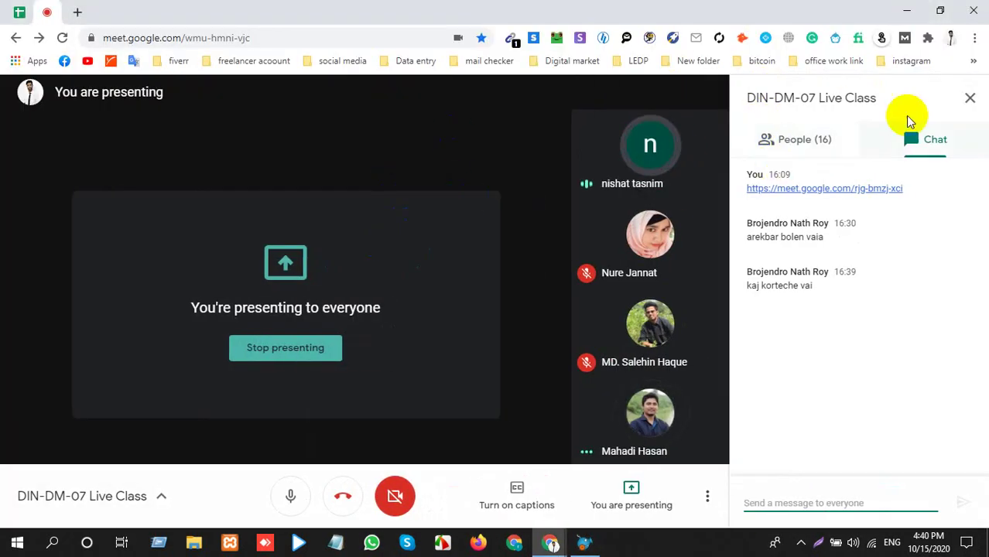
# Close the Meet chat panel and bring SendBlaster 4's Send page back to the front.
pyautogui.click(969, 97)
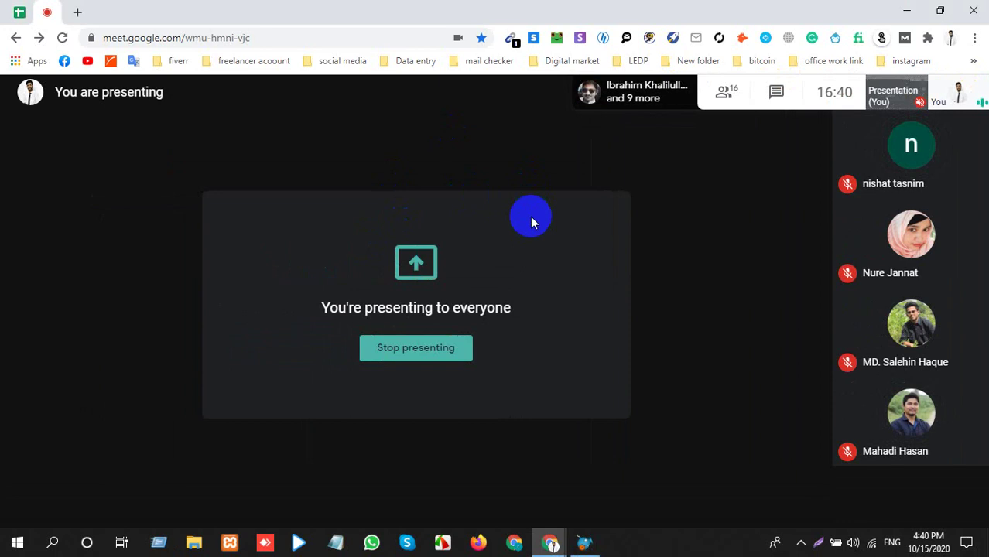
pyautogui.click(584, 541)
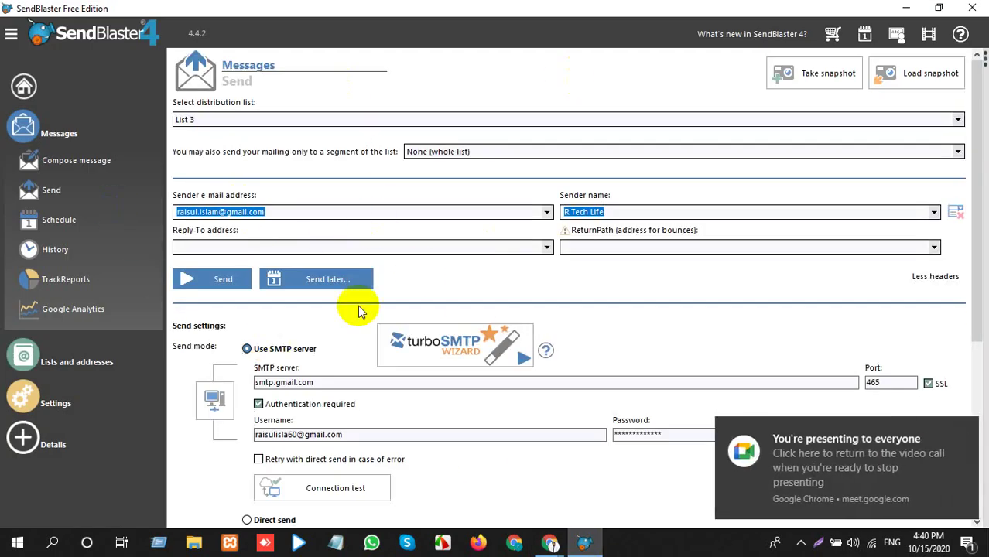
pyautogui.click(906, 7)
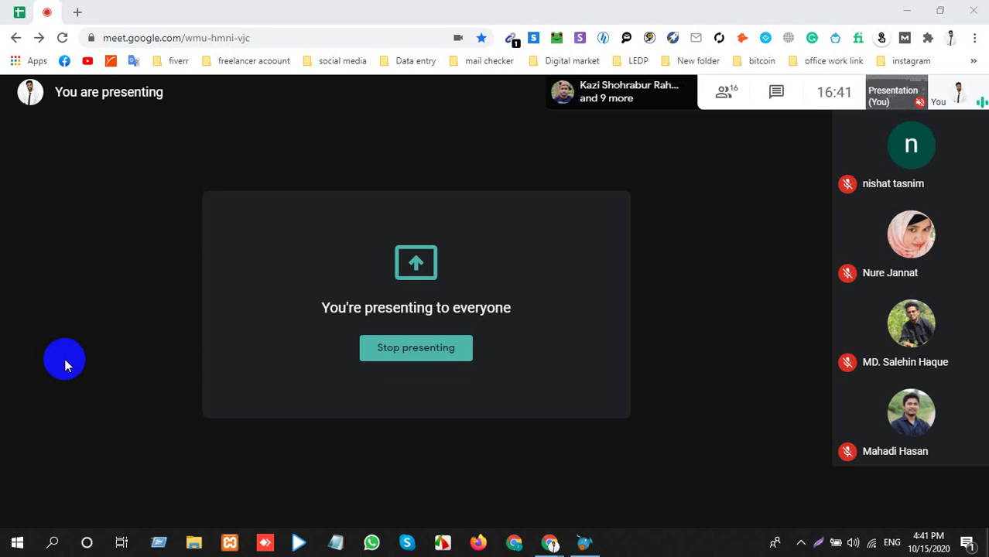
pyautogui.click(586, 544)
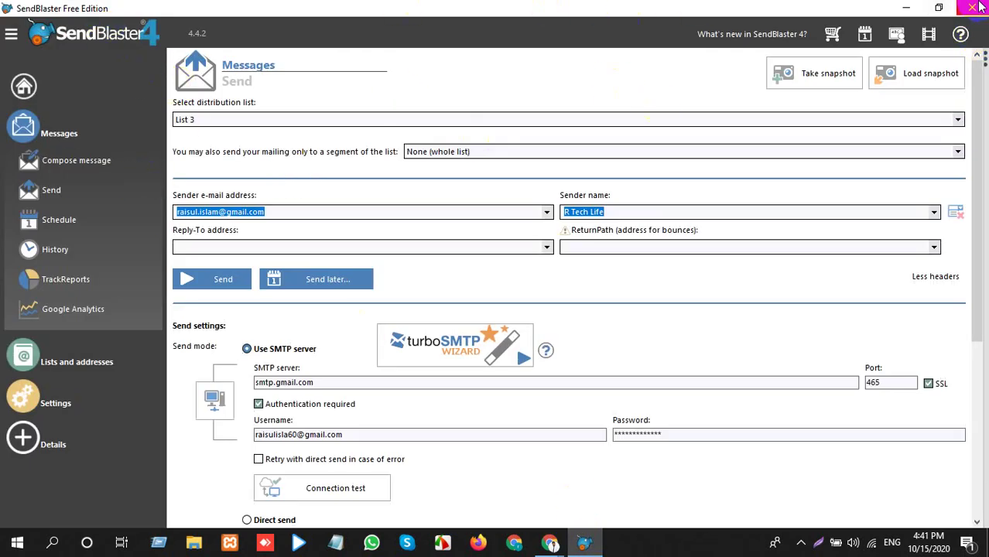
# Quit SendBlaster 4, leaving only the DIN-DM-07 Live Class call on screen.
pyautogui.click(973, 8)
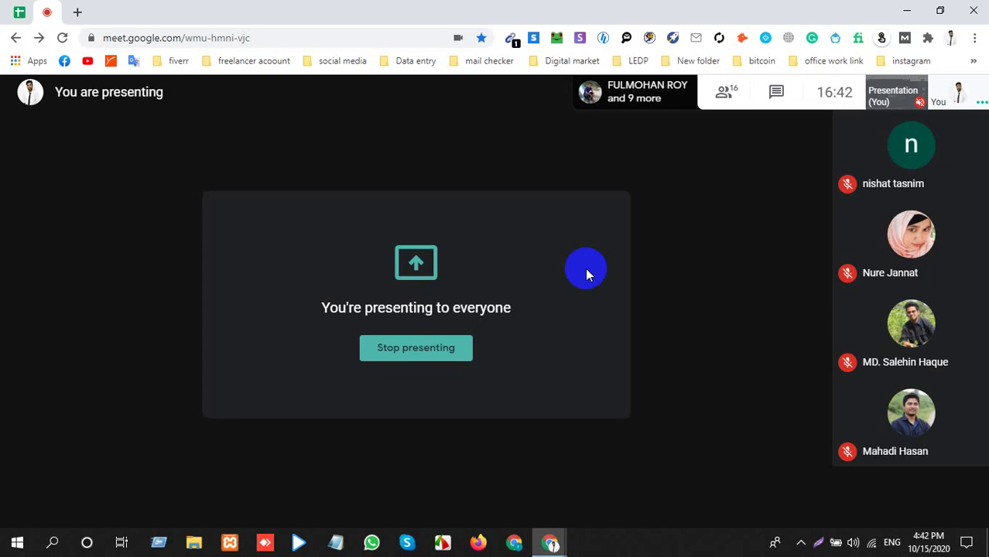
# Briefly show the chat with everyone (Ctrl+Alt+C), then close the chat side panel.
pyautogui.hotkey('ctrl', 'alt', 'c')
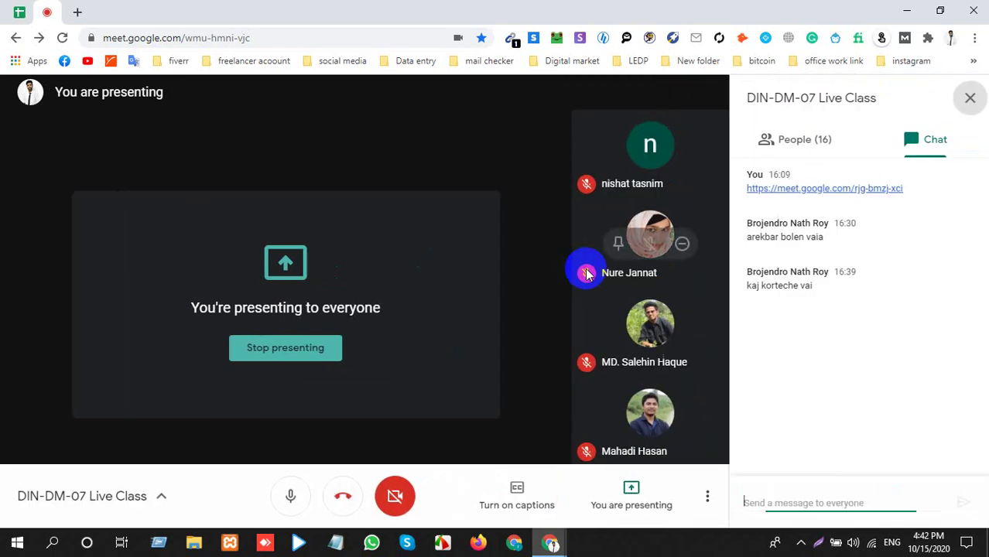
pyautogui.click(970, 97)
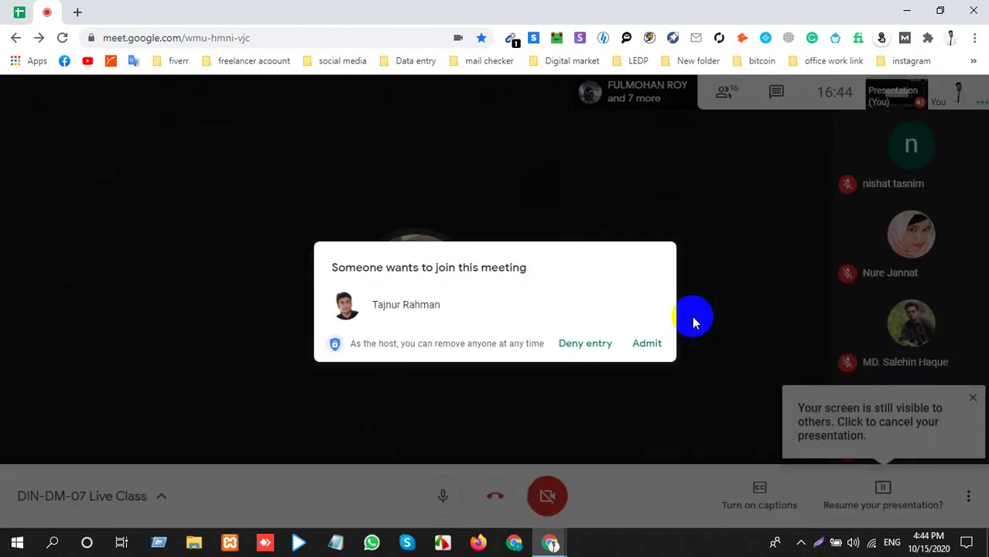
# Admit the join request, dismiss the screen-visible notice, and stop screen sharing.
pyautogui.click(634, 346)
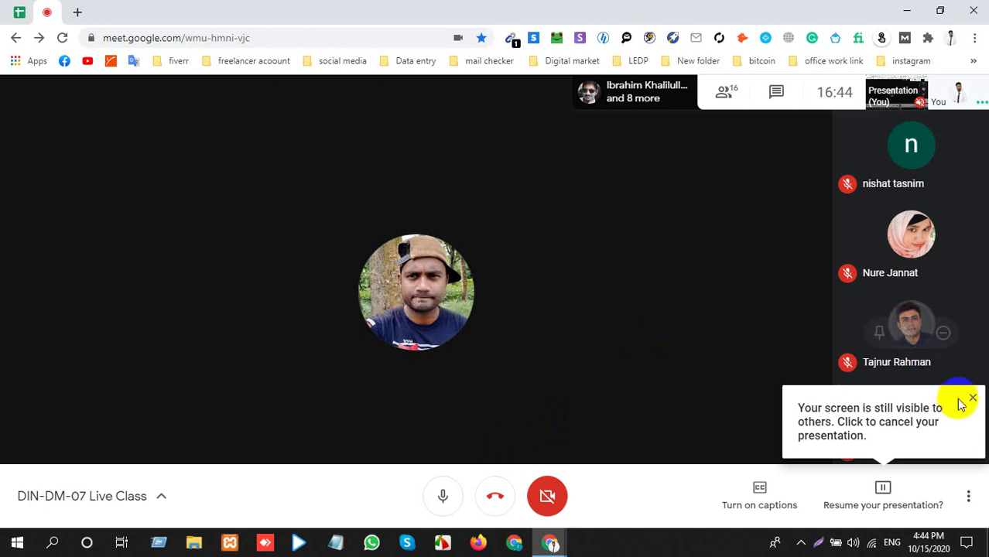
pyautogui.click(970, 399)
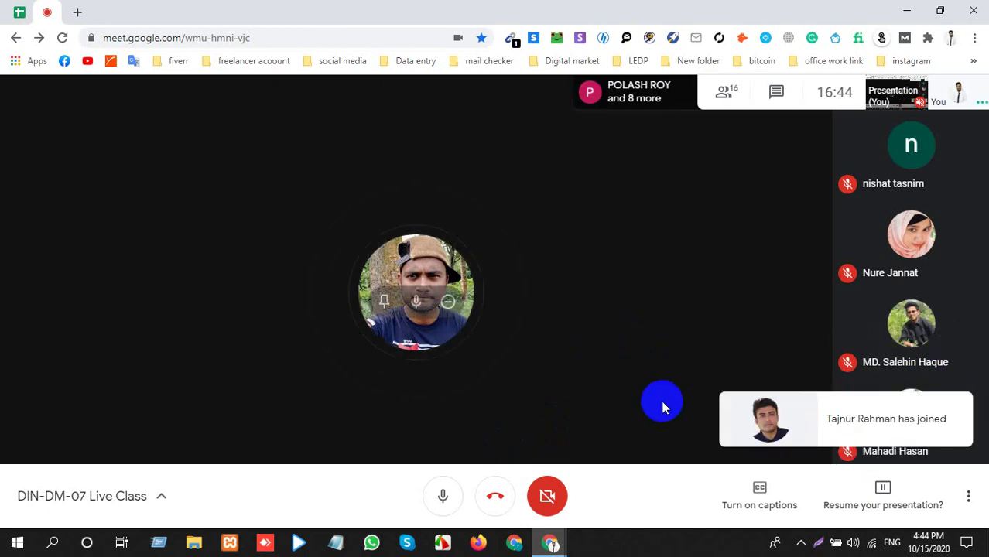
pyautogui.click(862, 513)
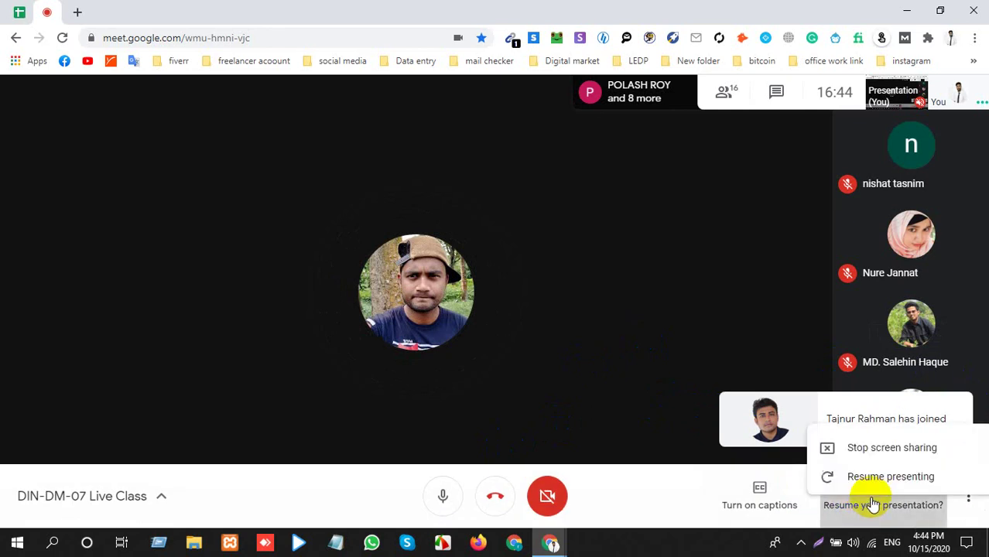
pyautogui.click(868, 398)
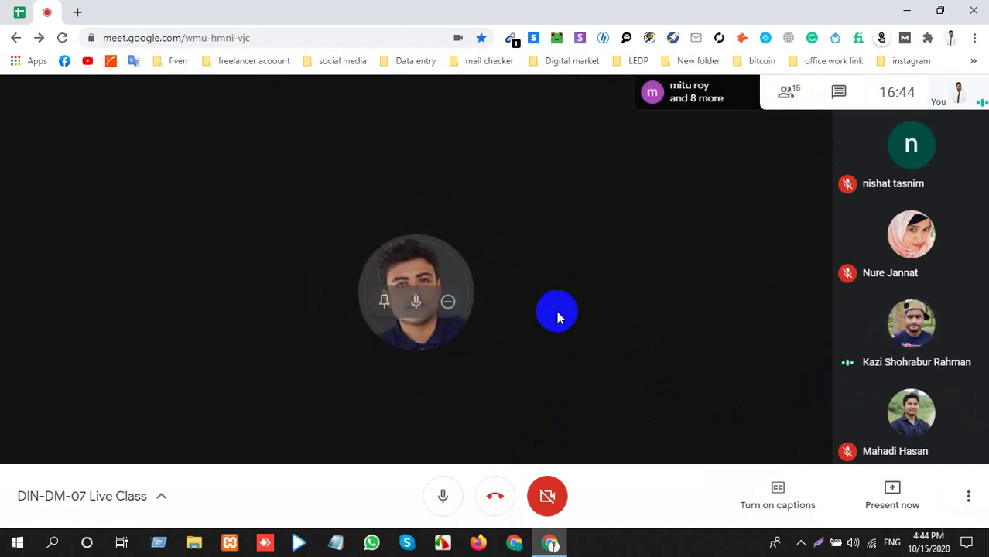
pyautogui.click(790, 97)
pyautogui.scroll(-4, 835, 325)
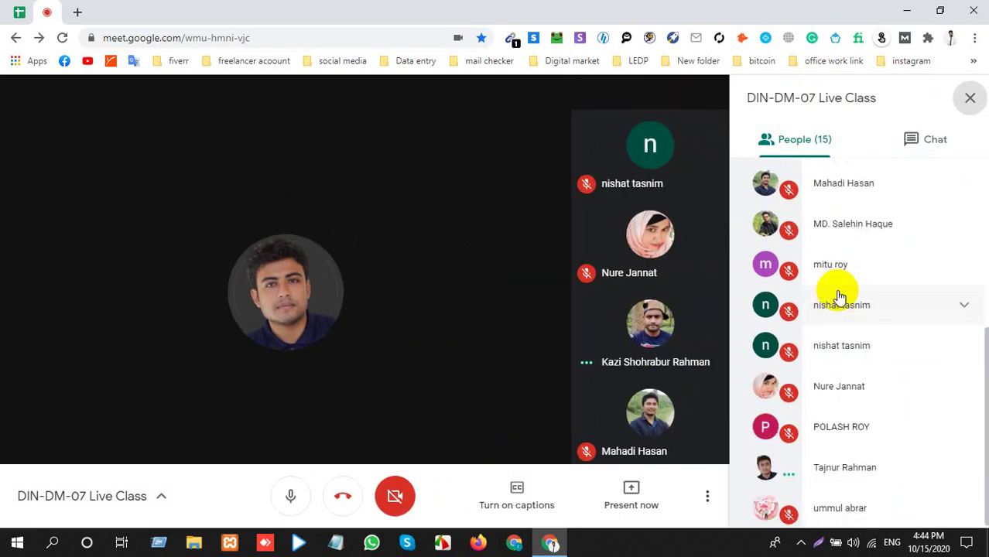
pyautogui.scroll(4, 843, 292)
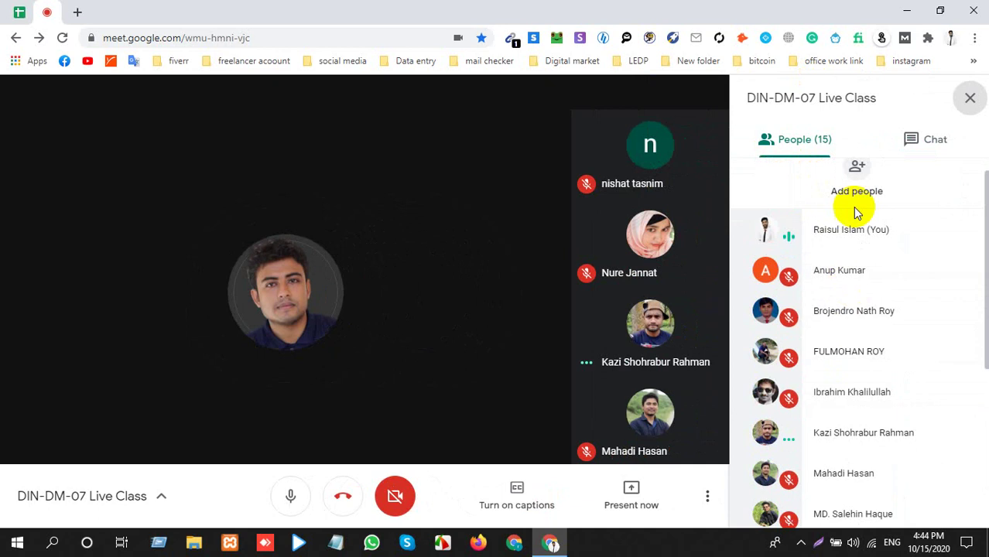
pyautogui.click(916, 147)
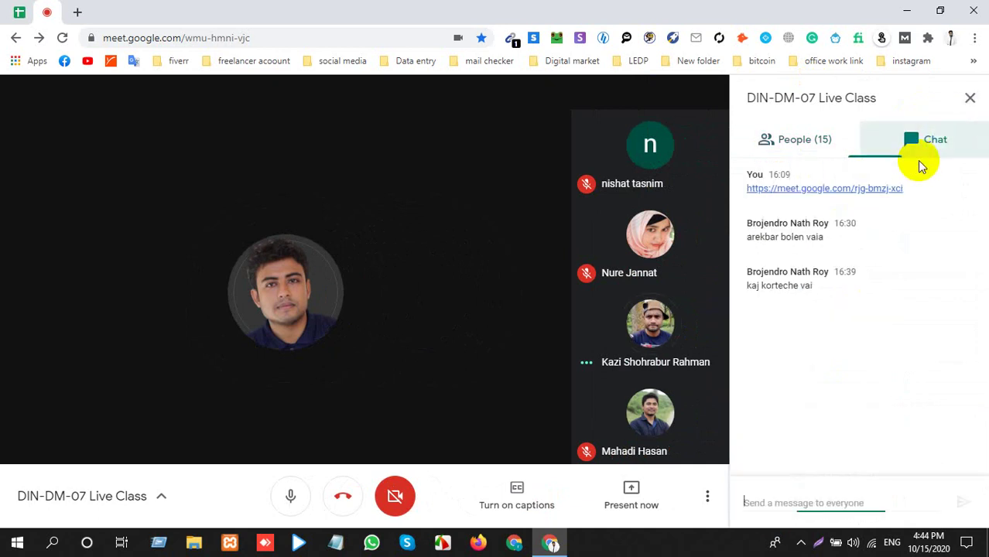
pyautogui.click(968, 99)
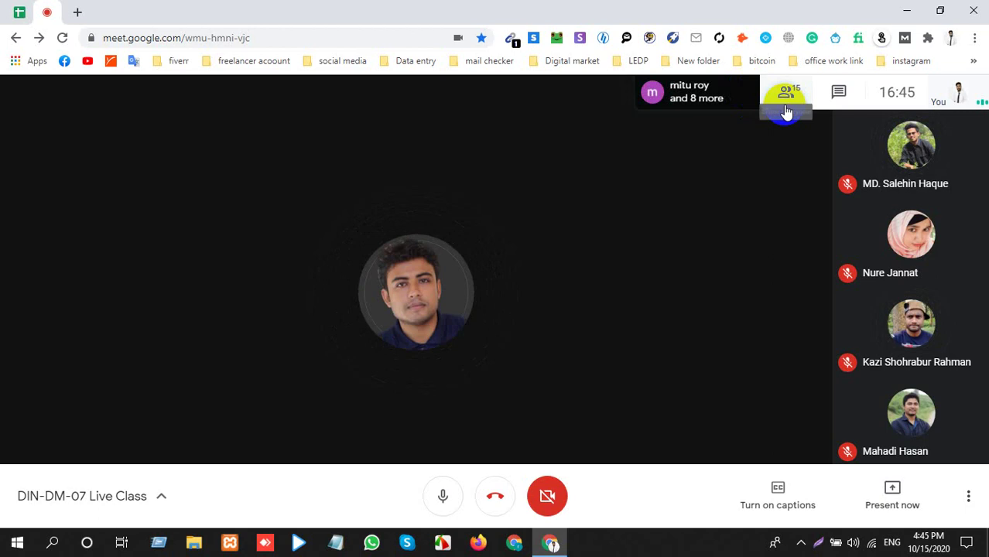
# Look through the People panel's attendee list, then mute your own microphone.
pyautogui.click(781, 111)
pyautogui.scroll(-2, 847, 399)
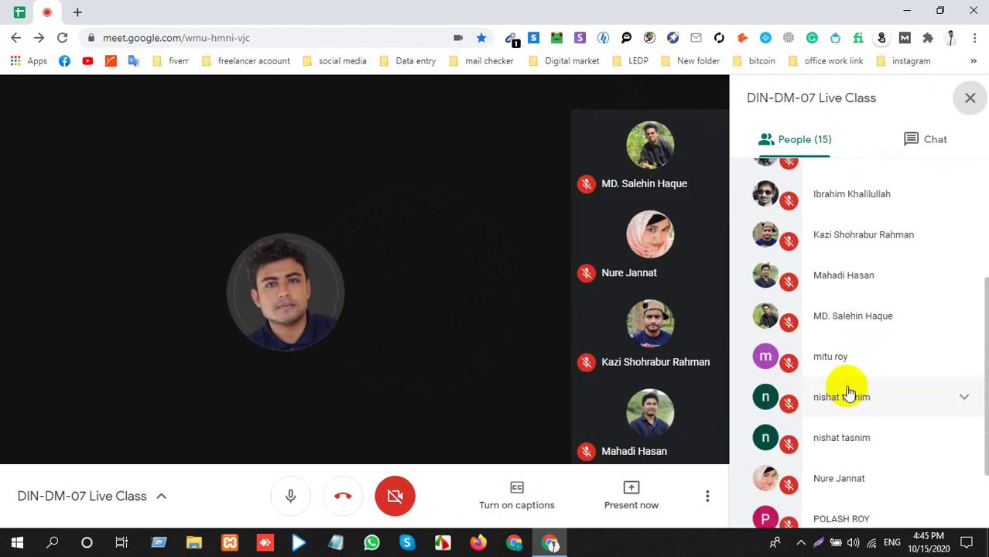
pyautogui.scroll(-1, 848, 394)
pyautogui.scroll(4, 849, 389)
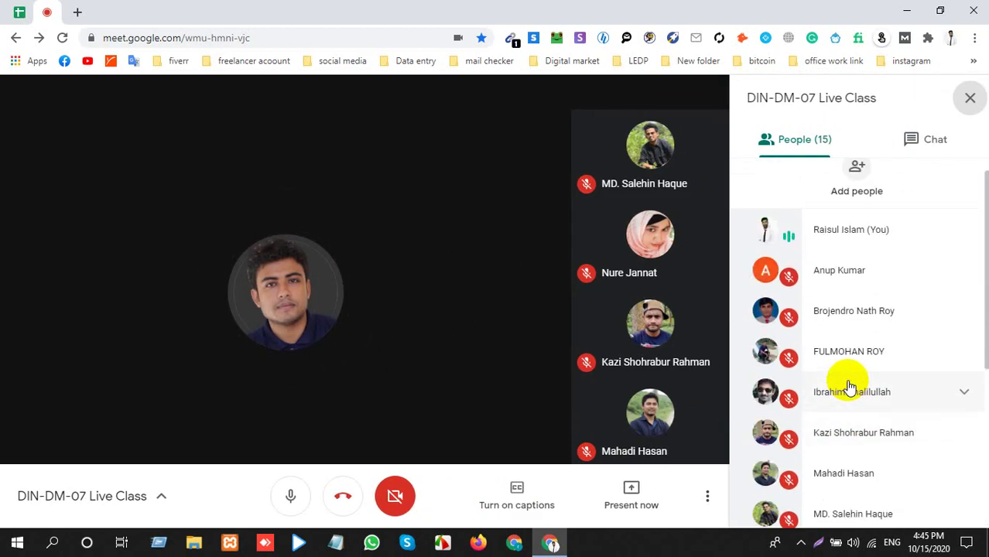
pyautogui.scroll(-2, 850, 384)
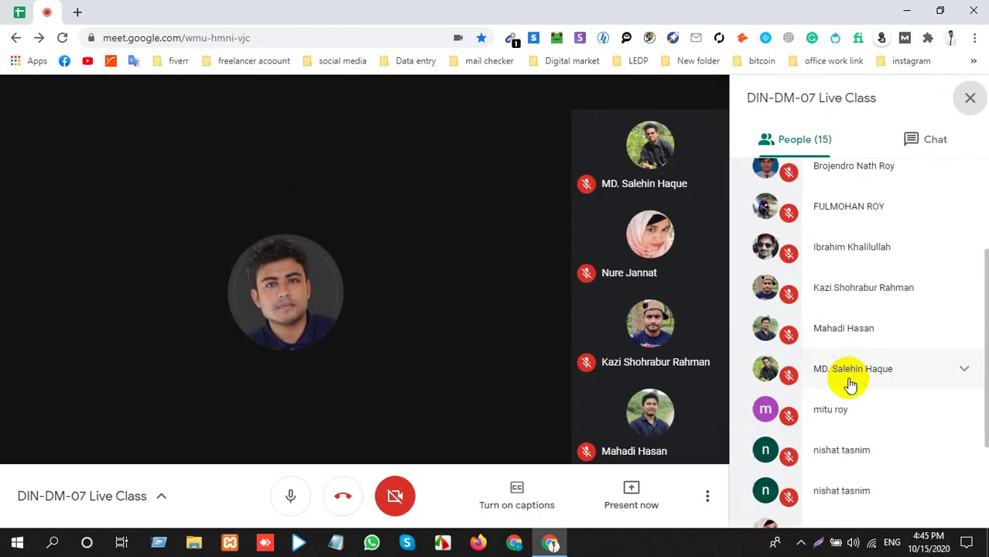
pyautogui.scroll(-2, 849, 384)
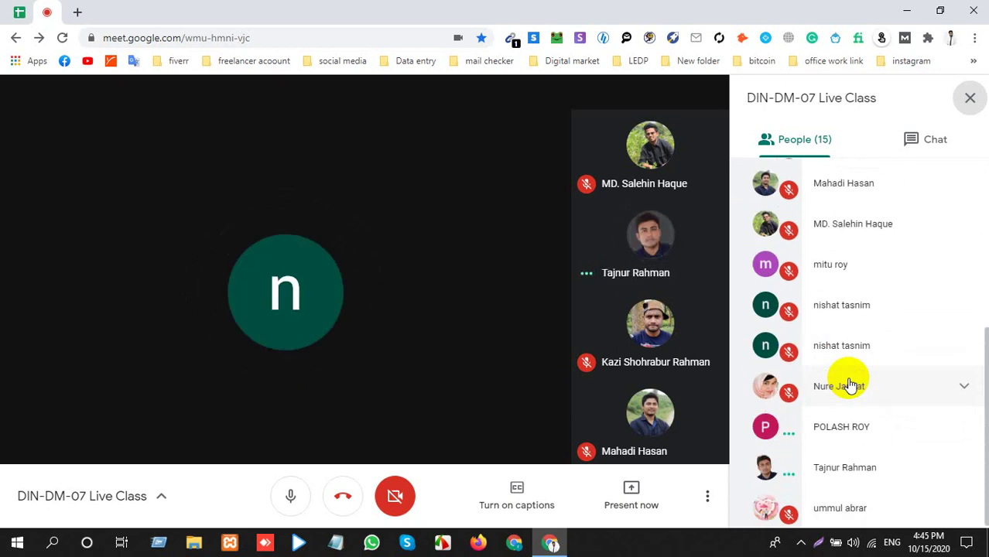
pyautogui.click(969, 98)
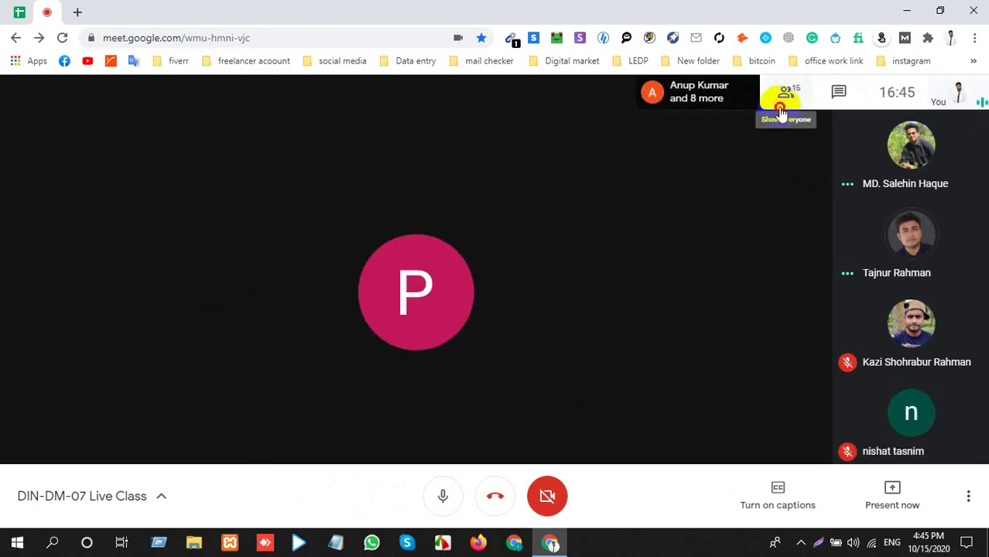
pyautogui.click(782, 108)
pyautogui.click(963, 102)
pyautogui.click(472, 217)
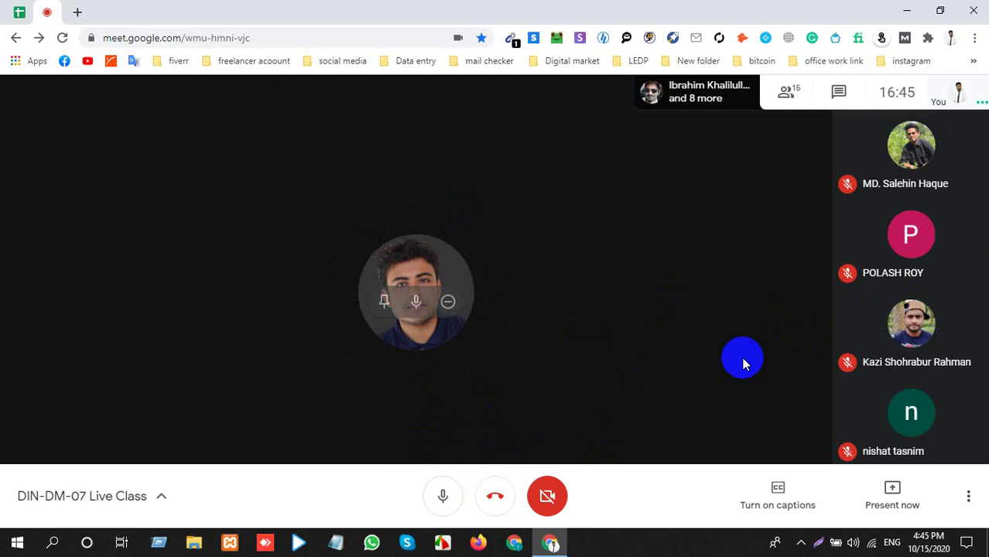
pyautogui.click(437, 496)
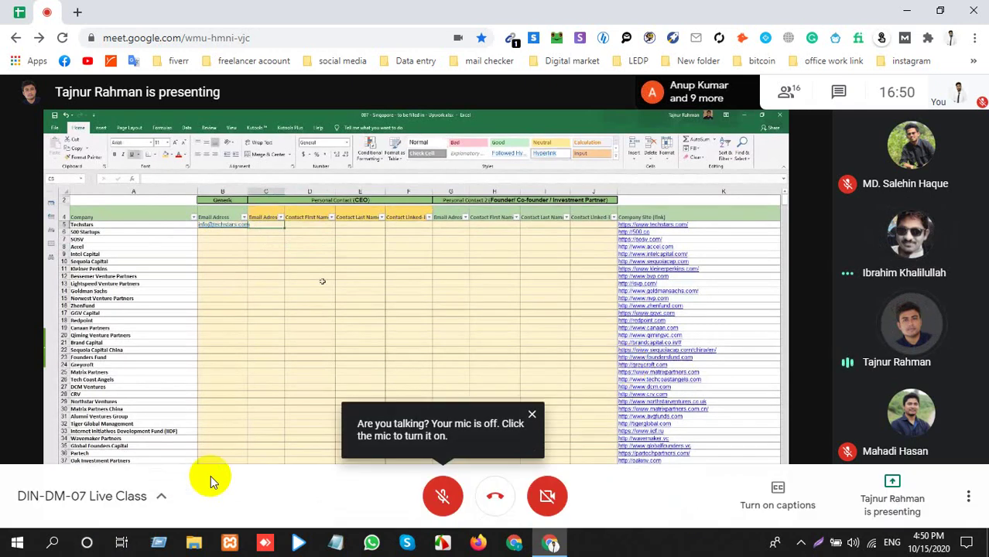
# Unmute the red microphone button in the Meet call bar.
pyautogui.click(442, 495)
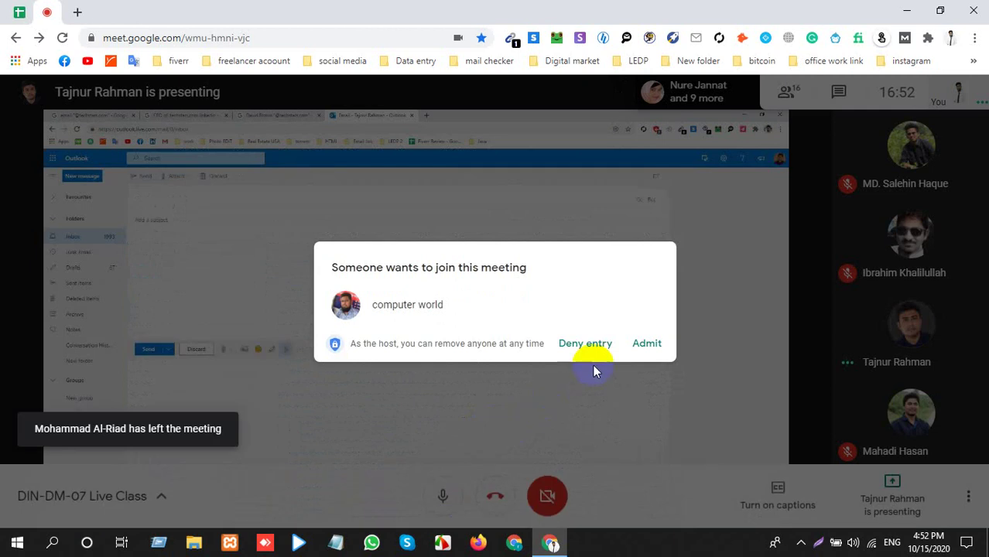
# Admit the waiting newcomer, bringing the live class to 17 participants.
pyautogui.click(644, 345)
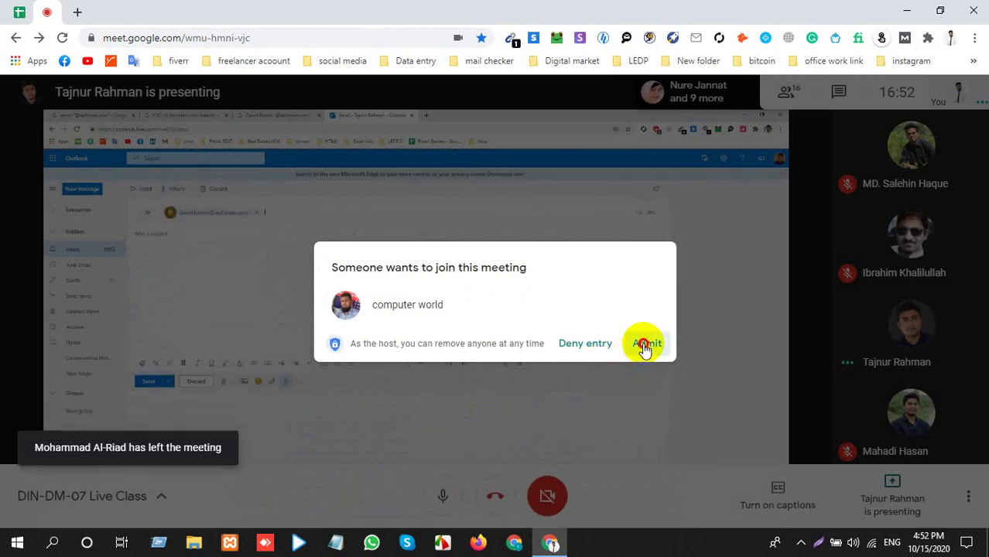
pyautogui.click(644, 345)
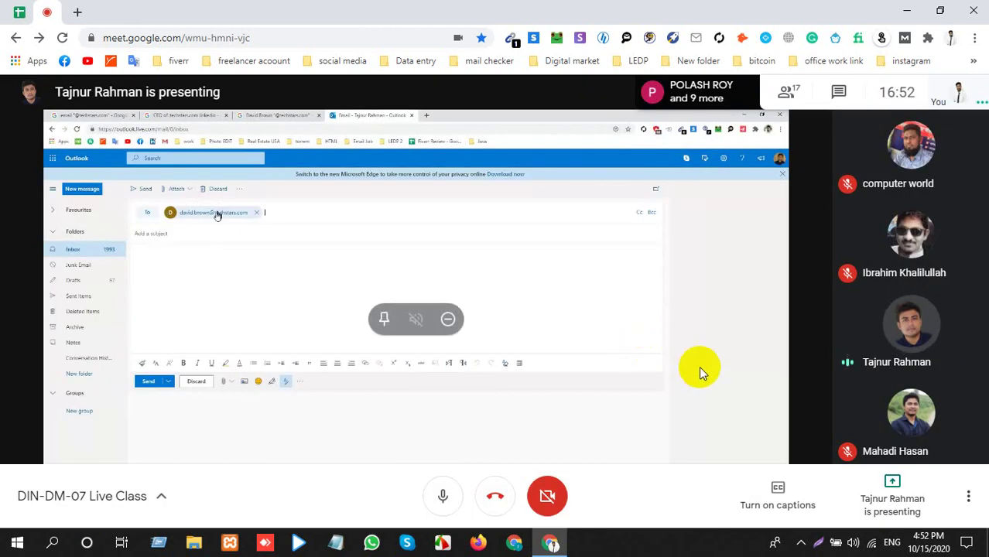
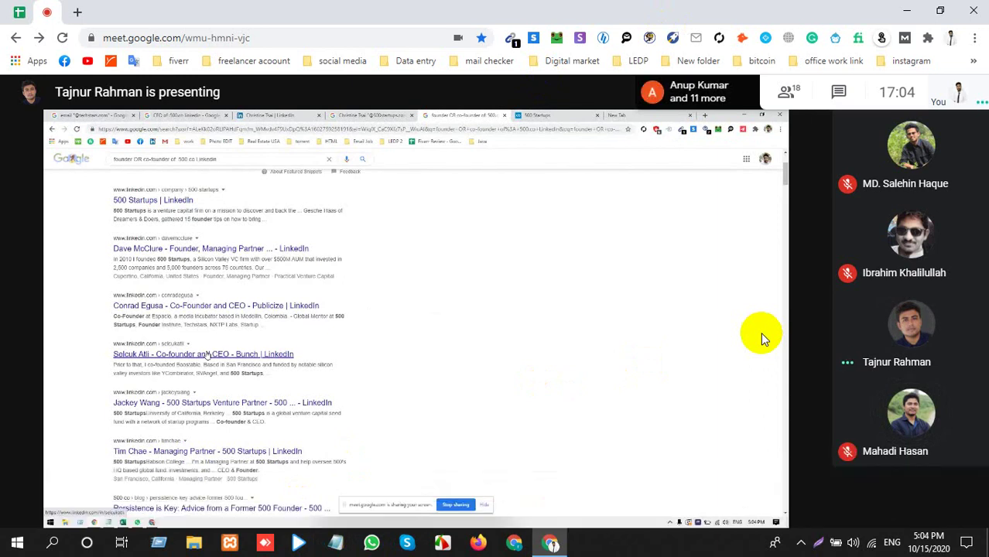
# Browse the DIN-DM-07 Live Class People list, then close it.
pyautogui.click(801, 94)
pyautogui.scroll(-2, 792, 293)
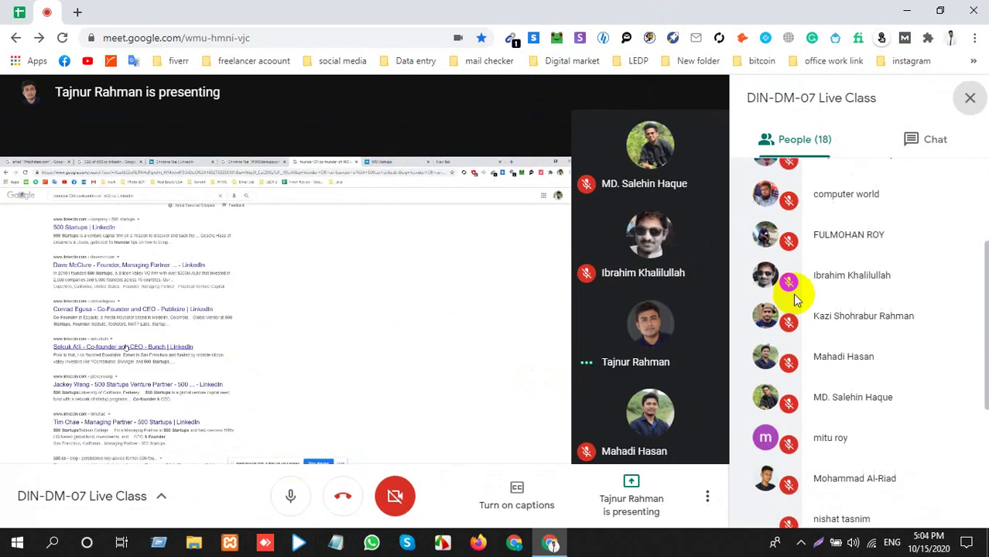
pyautogui.scroll(-3, 805, 298)
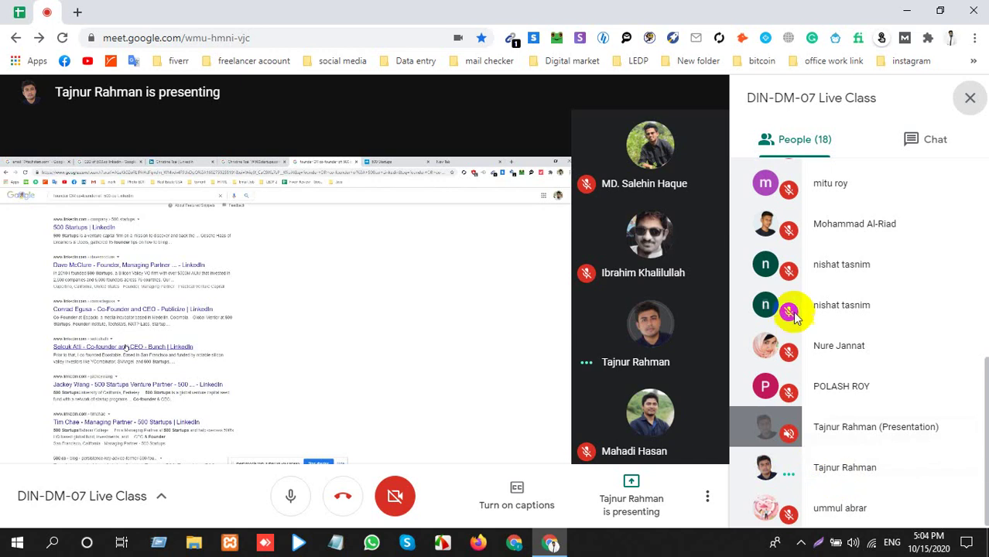
pyautogui.scroll(1, 851, 326)
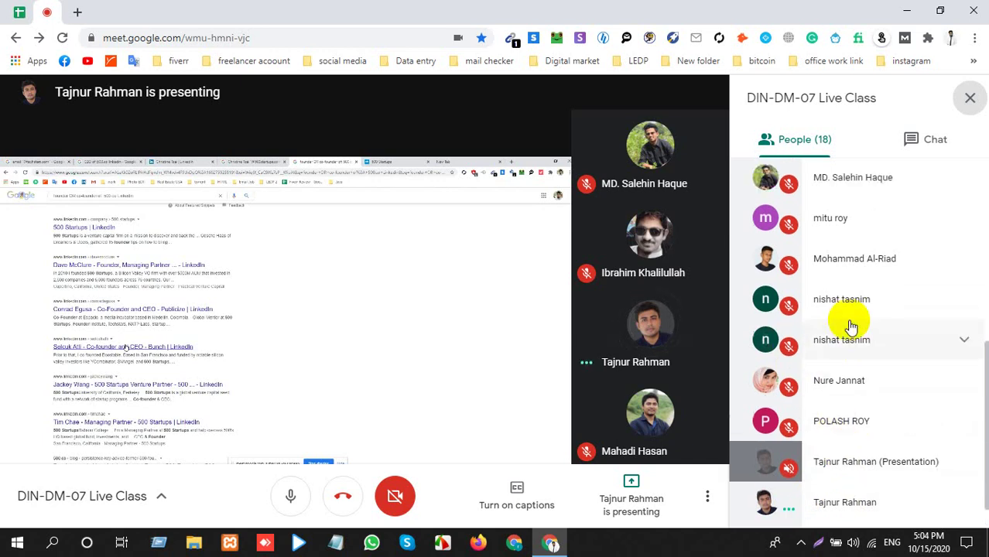
pyautogui.scroll(4, 851, 326)
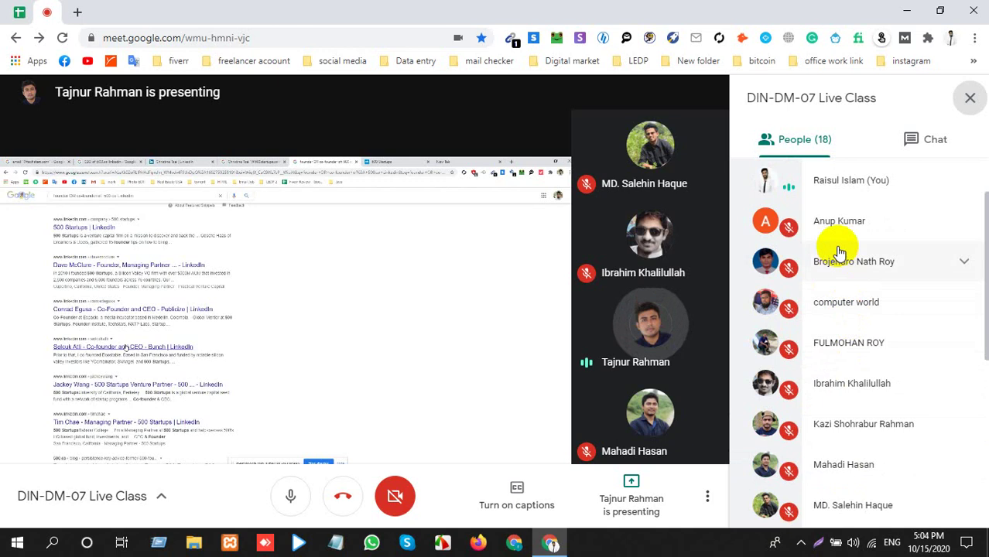
pyautogui.scroll(1, 839, 249)
pyautogui.scroll(-2, 839, 279)
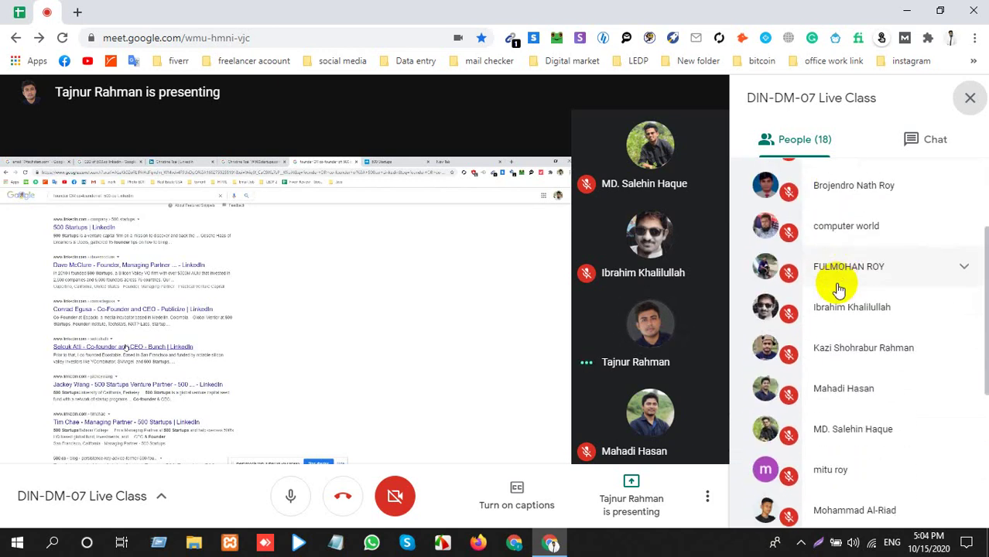
pyautogui.scroll(-3, 839, 289)
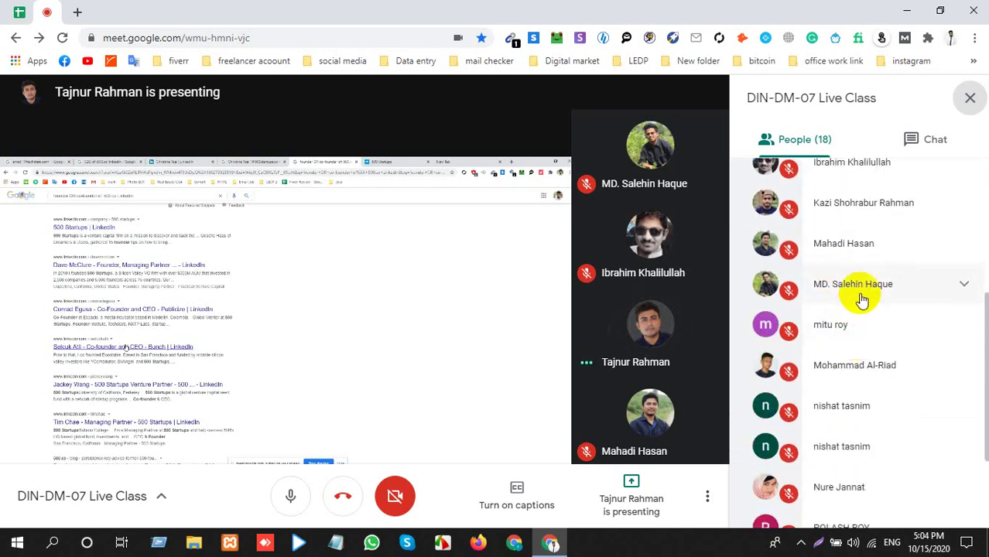
pyautogui.scroll(-3, 863, 309)
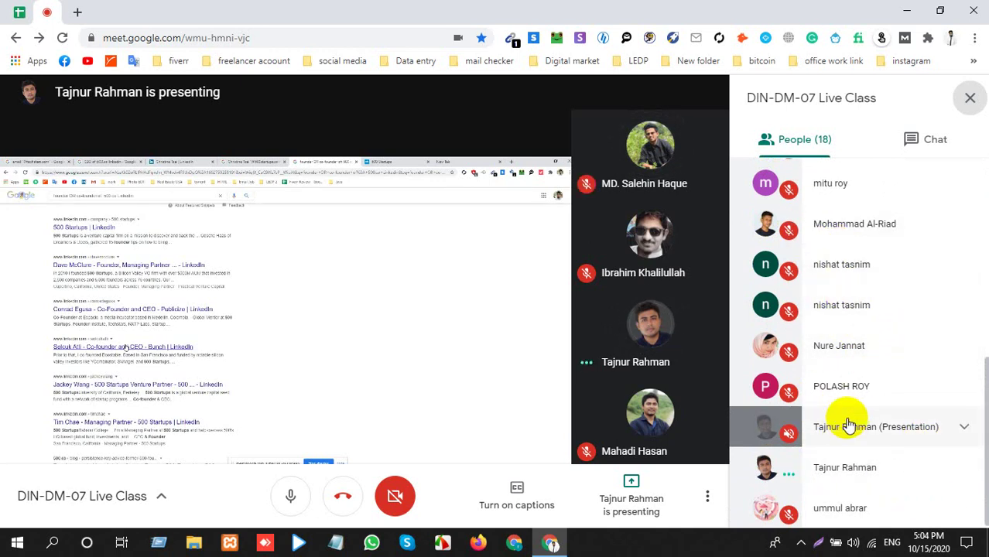
pyautogui.scroll(1, 828, 404)
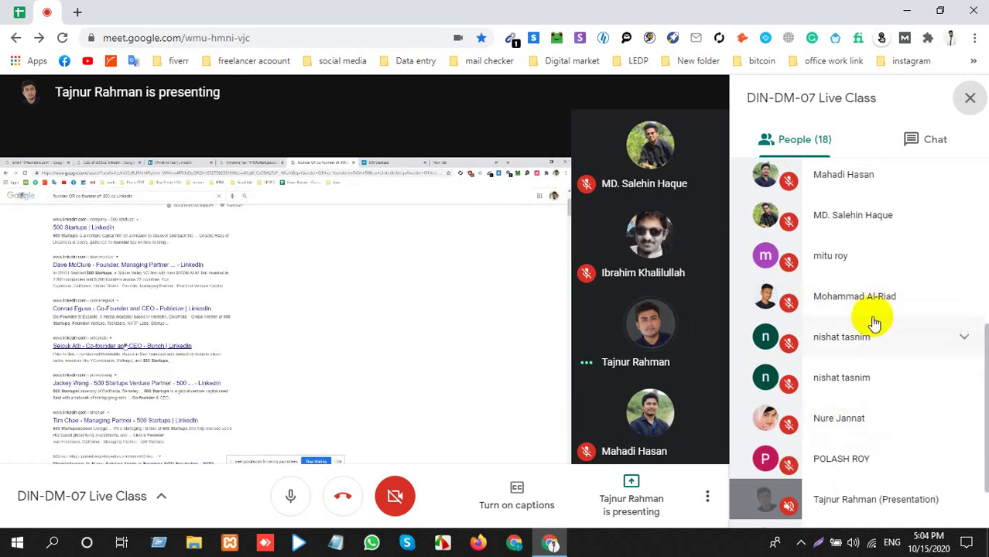
pyautogui.click(969, 103)
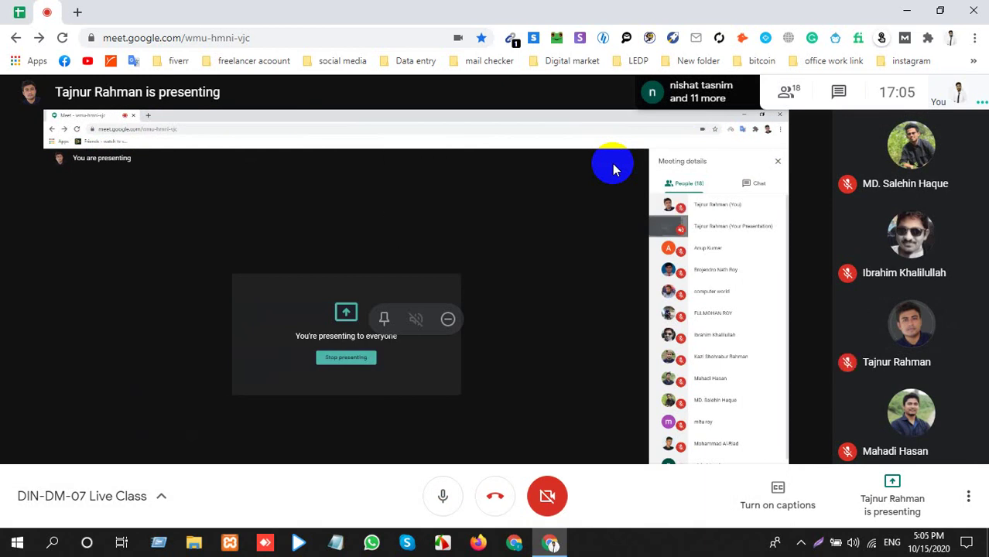
# Reopen the People list and scroll through the 17 remaining attendees.
pyautogui.click(792, 97)
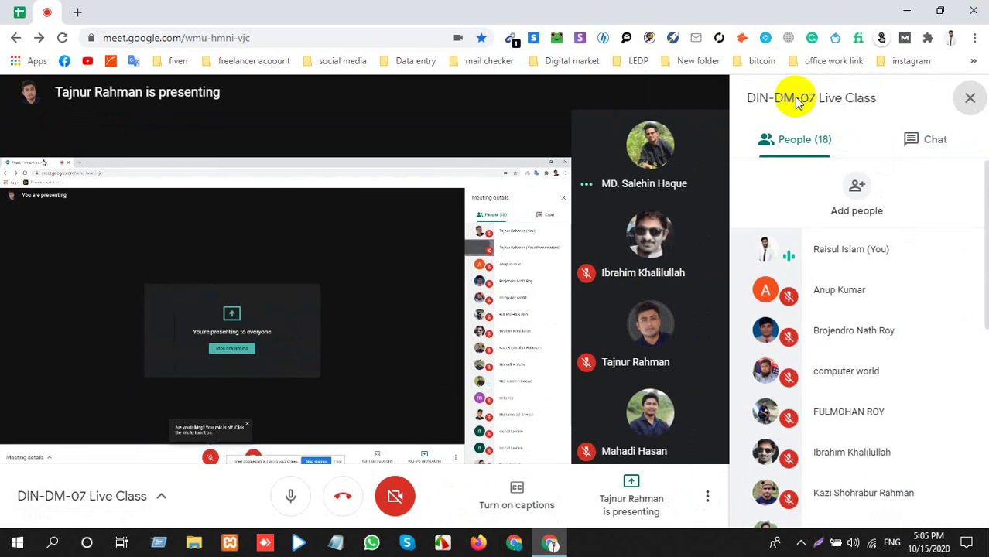
pyautogui.scroll(-3, 812, 387)
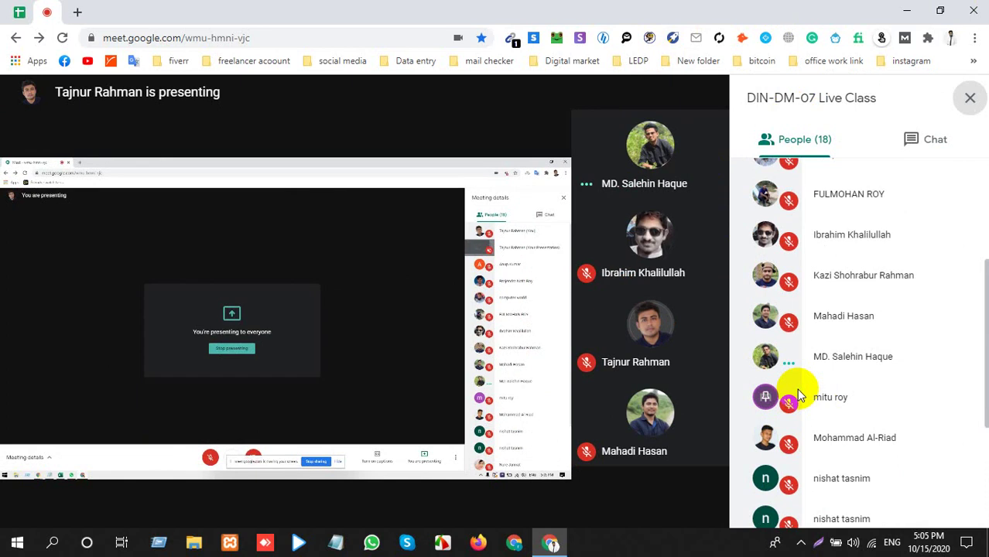
pyautogui.scroll(-2, 791, 421)
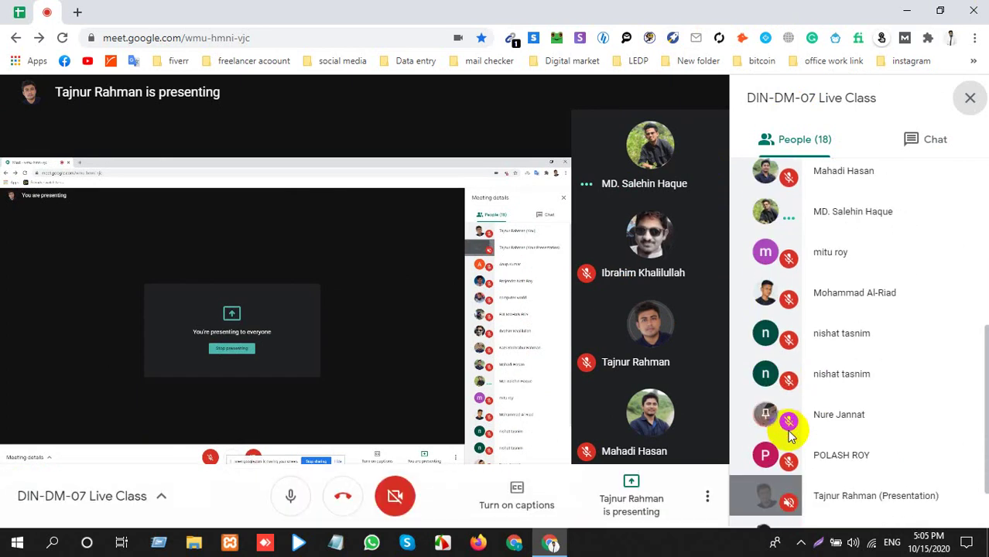
pyautogui.scroll(-1, 789, 436)
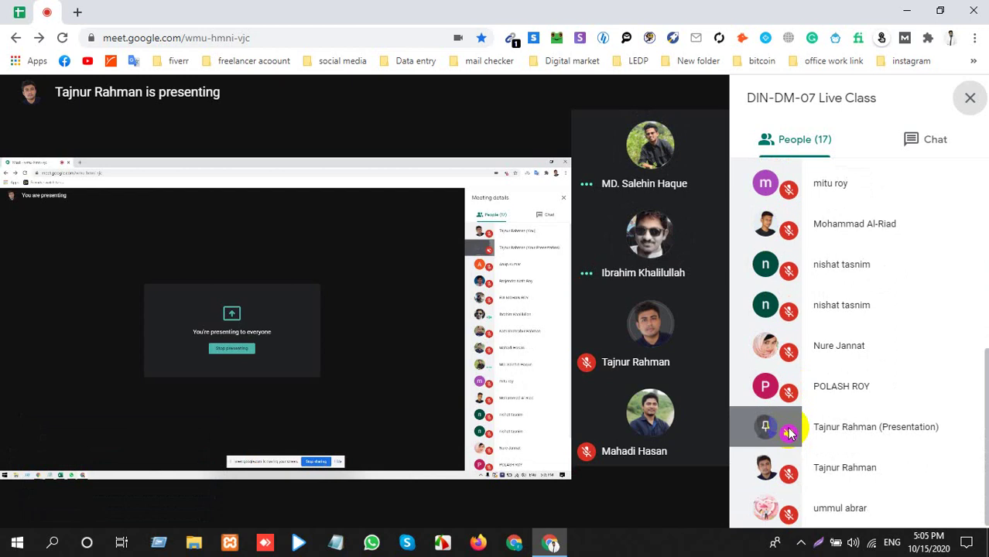
# Glance at the pinned Sheets tab, then close the Chat panel so the presenter's screen fills the view.
pyautogui.click(9, 8)
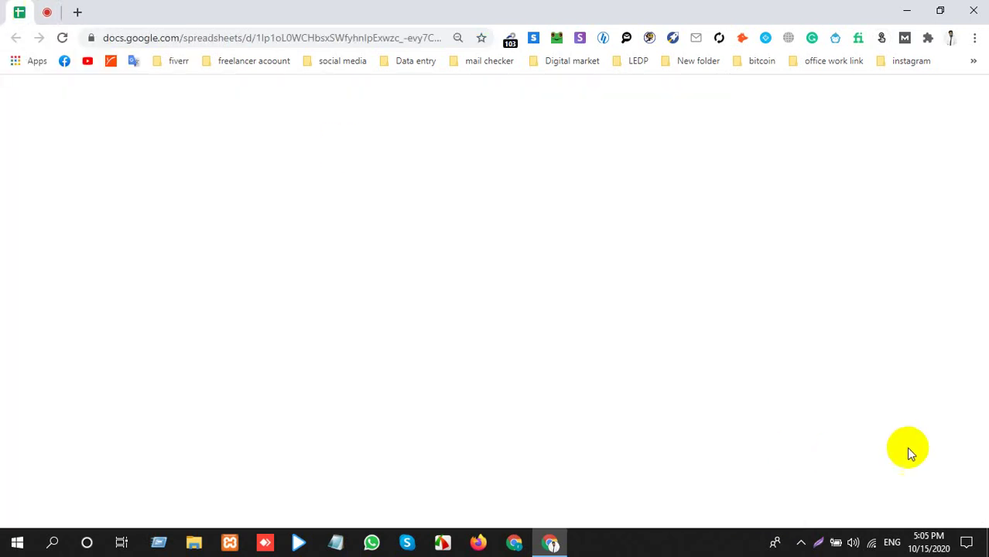
pyautogui.click(802, 541)
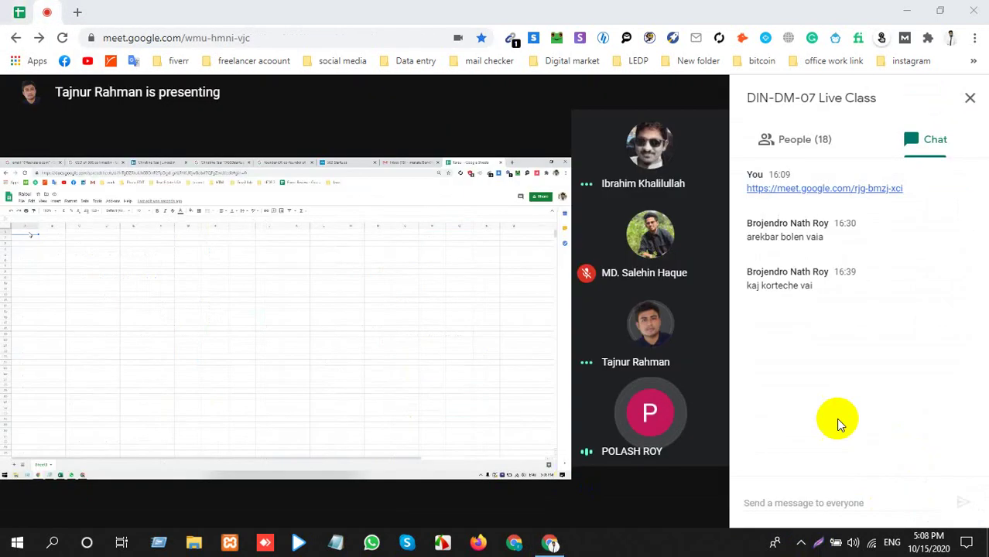
pyautogui.click(967, 101)
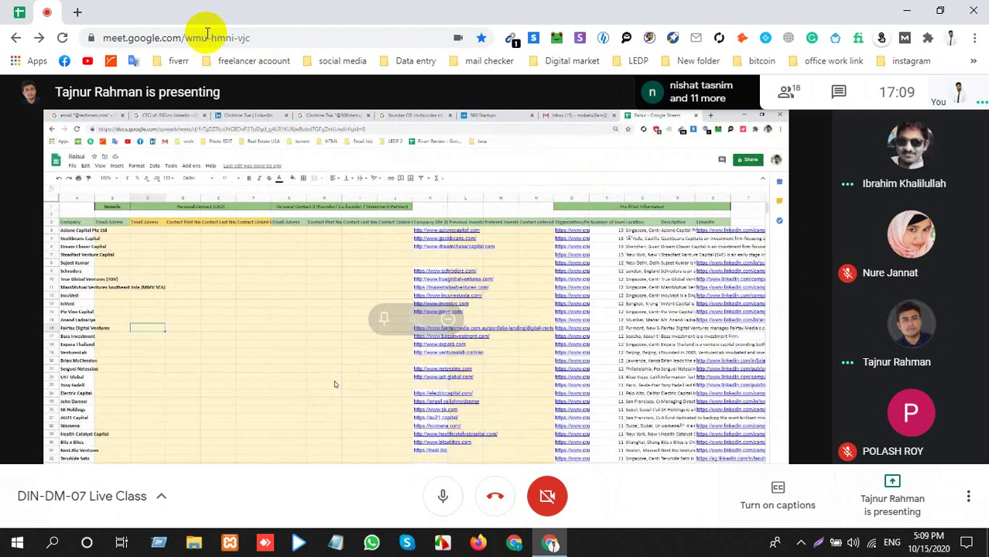
# Open the Google Sheets link posted in the class chat in a new tab.
pyautogui.click(75, 12)
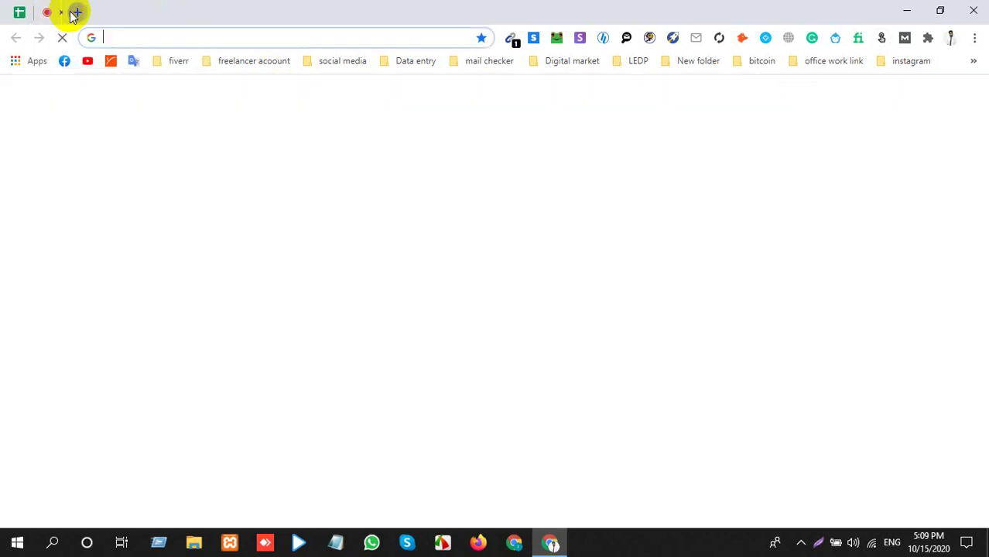
pyautogui.click(222, 13)
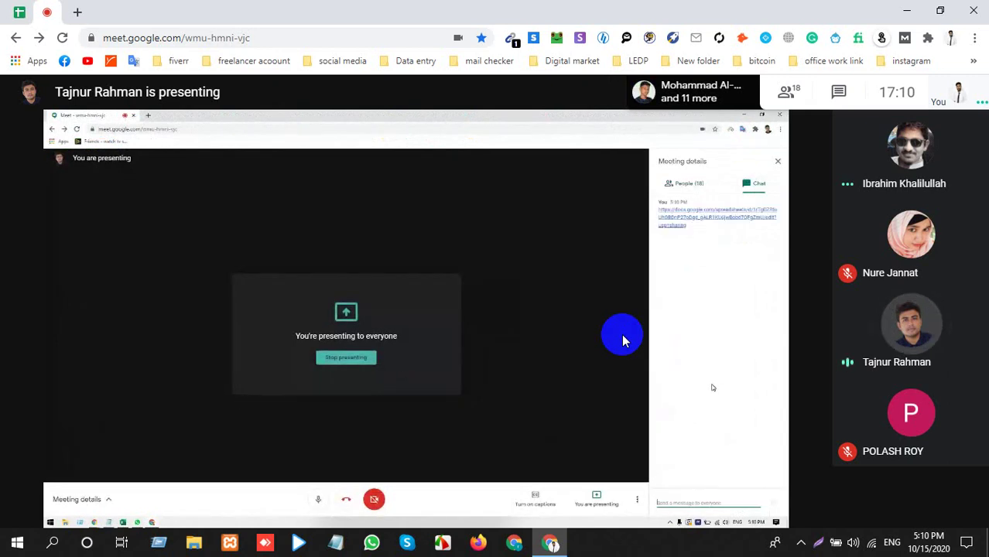
pyautogui.click(843, 91)
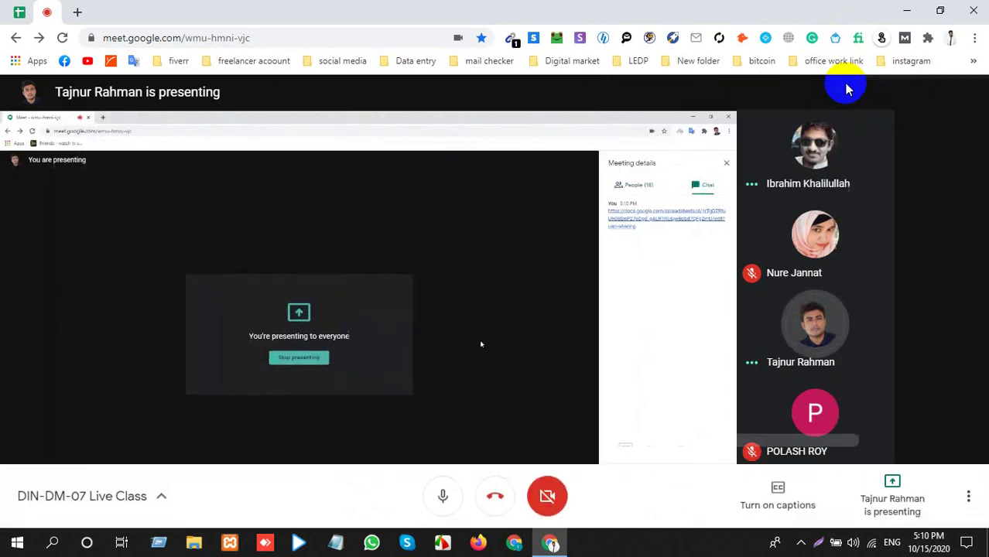
pyautogui.click(828, 340)
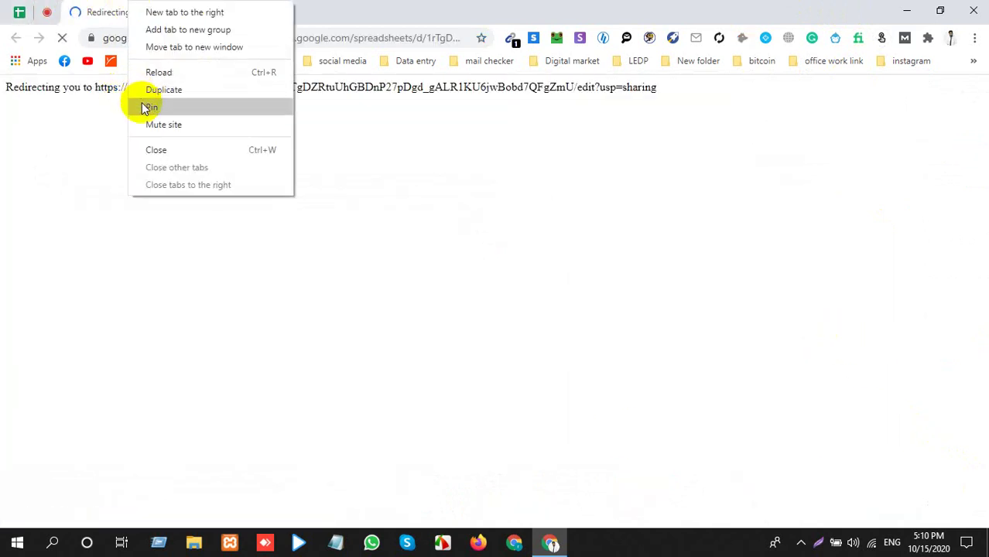
# Pin the lead spreadsheet tab in first position and return to the Meet call.
pyautogui.click(148, 106)
pyautogui.moveTo(78, 15); pyautogui.dragTo(18, 20)
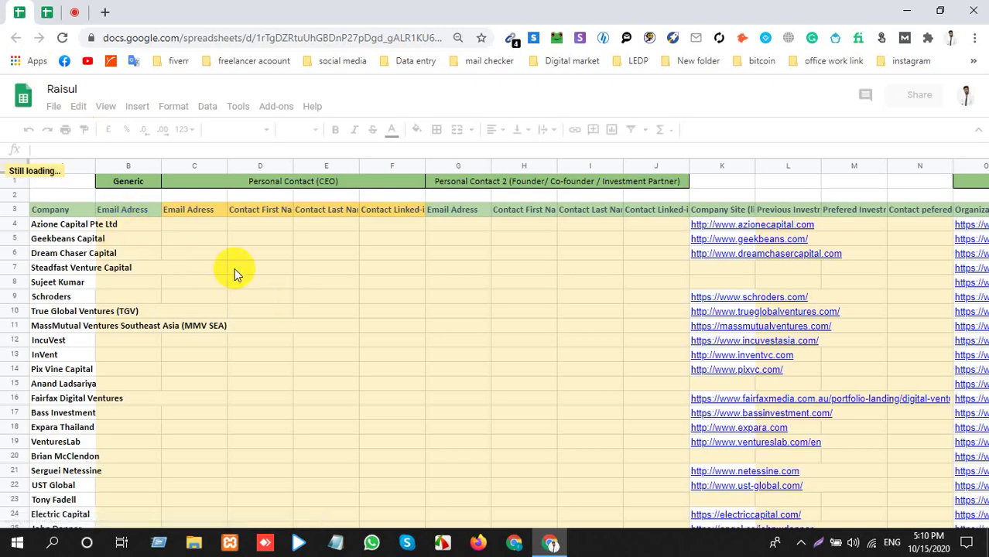
pyautogui.click(74, 11)
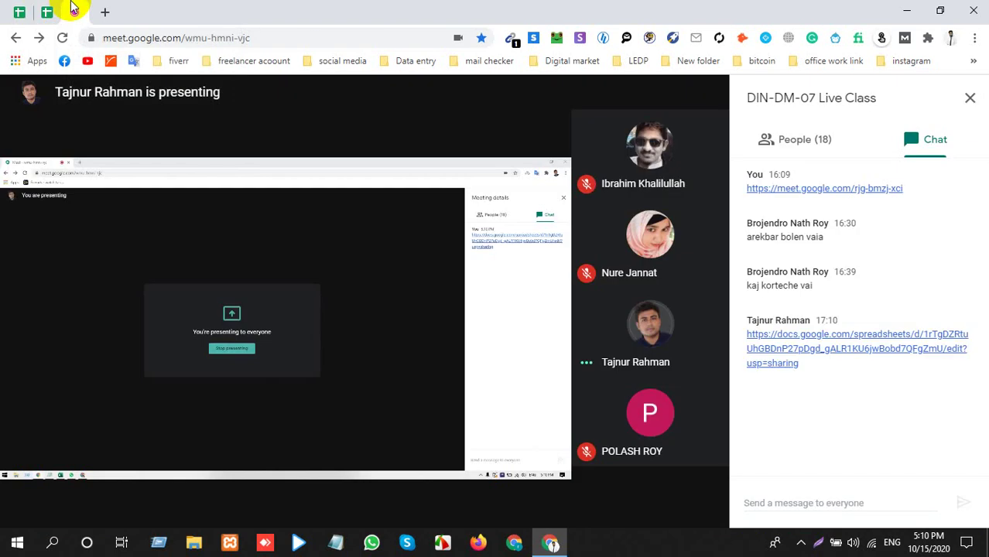
pyautogui.click(969, 97)
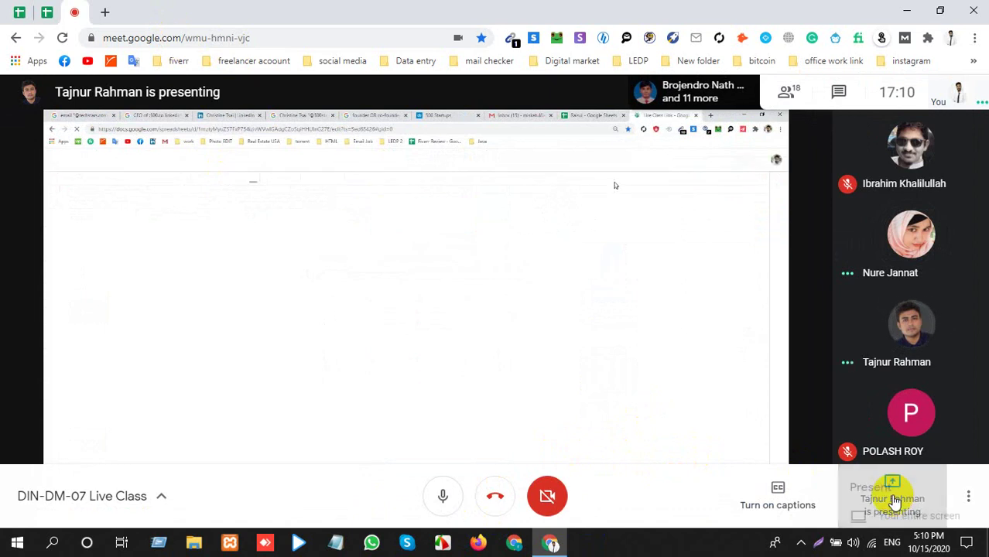
pyautogui.click(892, 499)
pyautogui.click(611, 393)
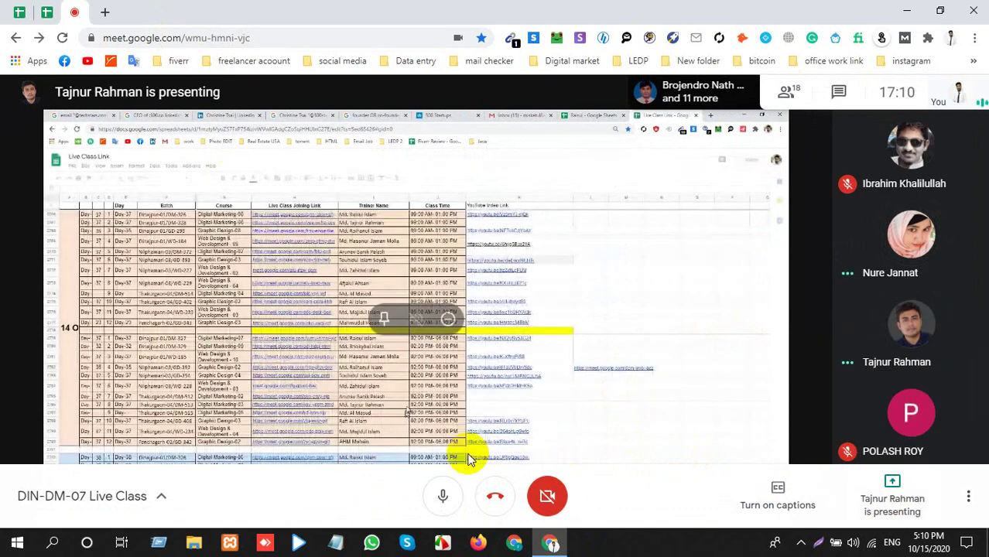
pyautogui.click(818, 547)
pyautogui.click(800, 543)
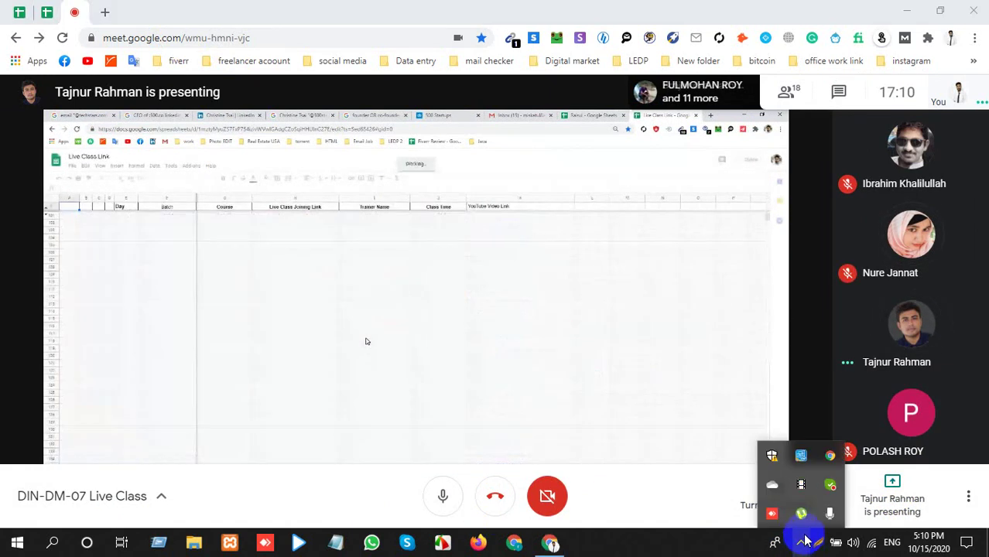
pyautogui.click(801, 485)
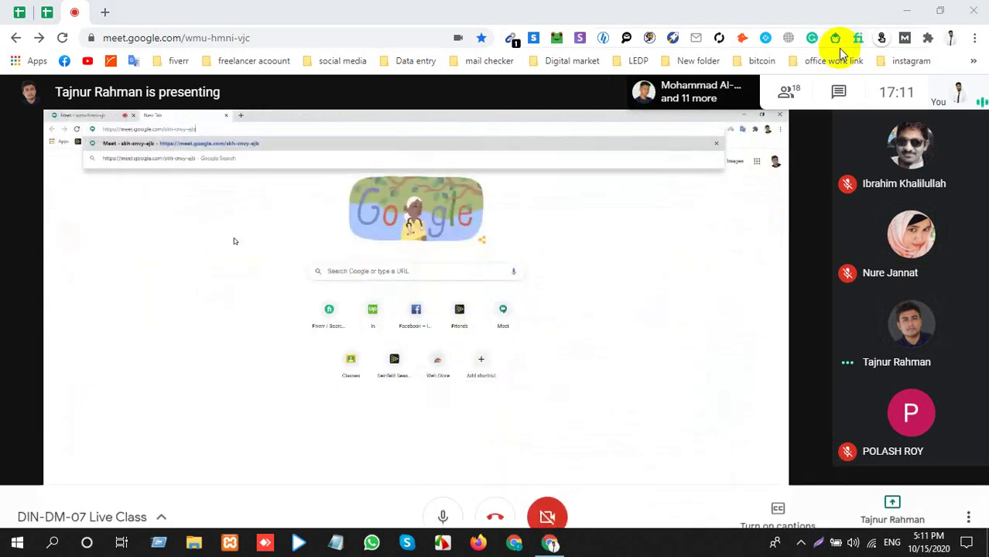
pyautogui.click(836, 91)
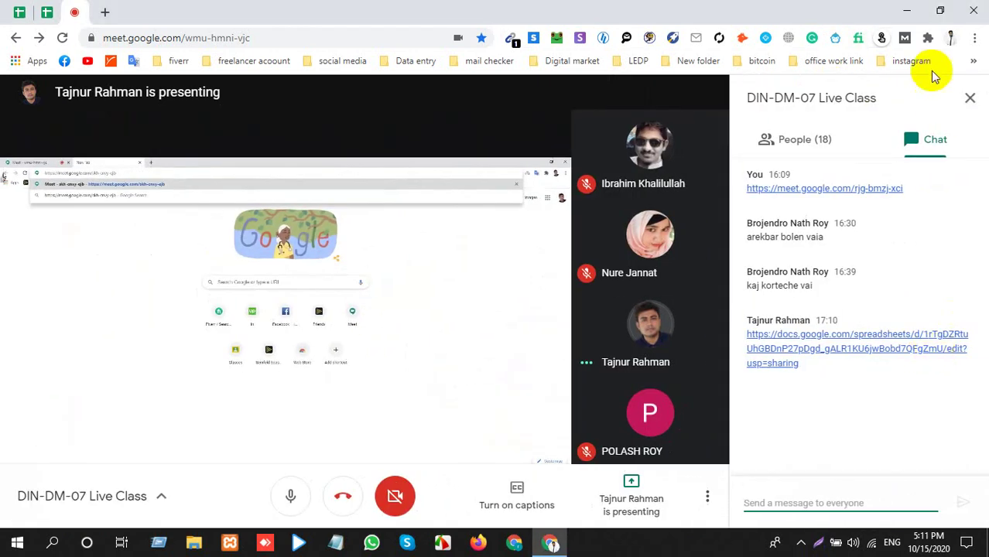
pyautogui.click(969, 98)
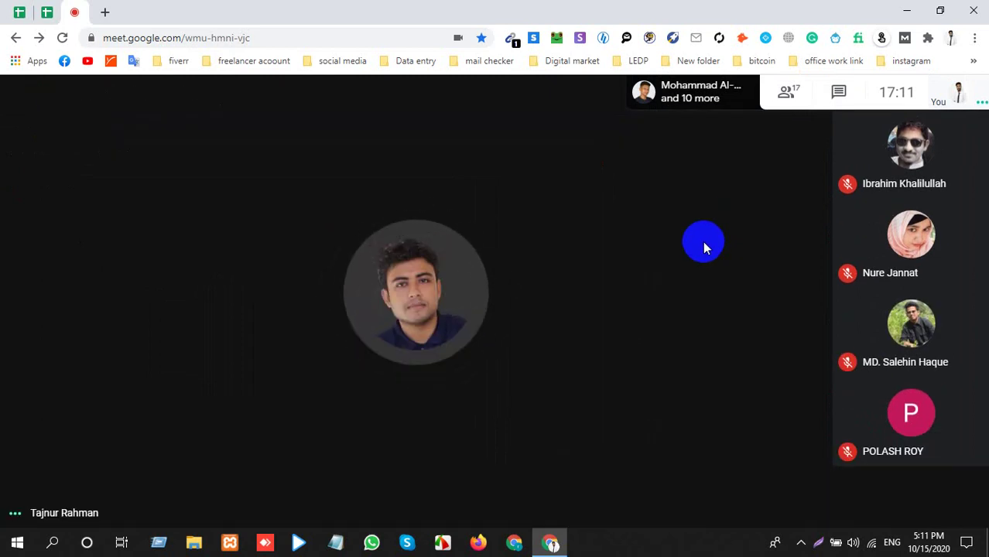
# Mute the presenting participant's microphone for everyone in the call.
pyautogui.moveTo(413, 323)
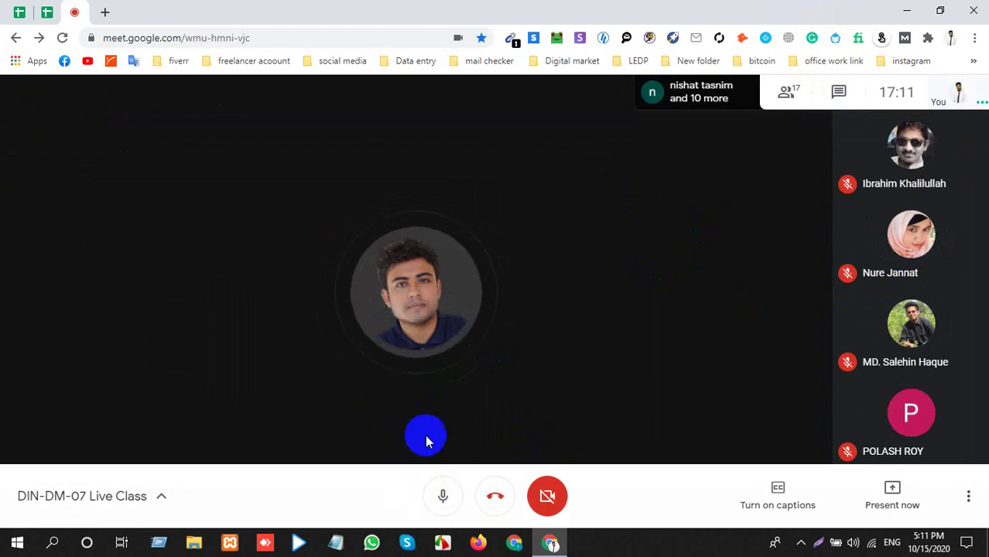
pyautogui.click(416, 301)
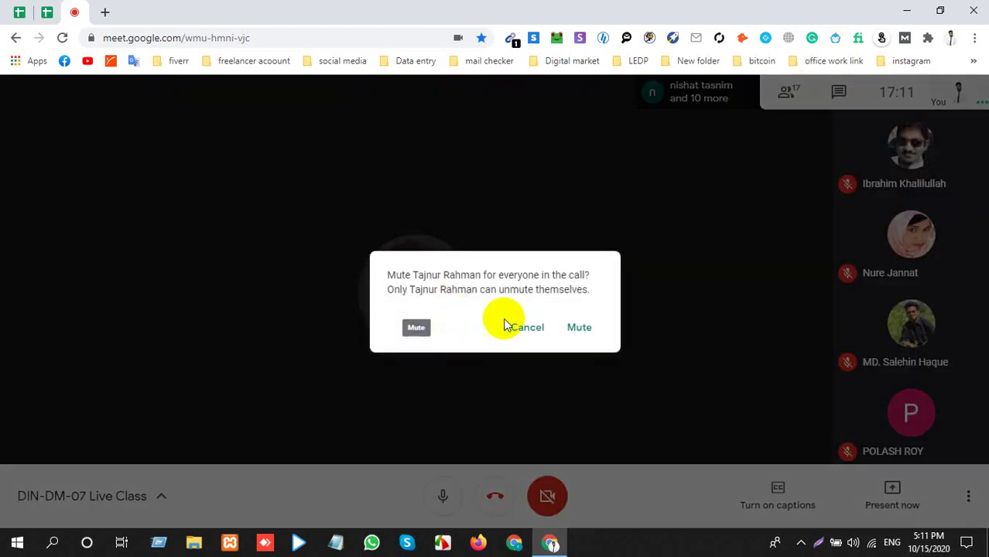
pyautogui.click(581, 329)
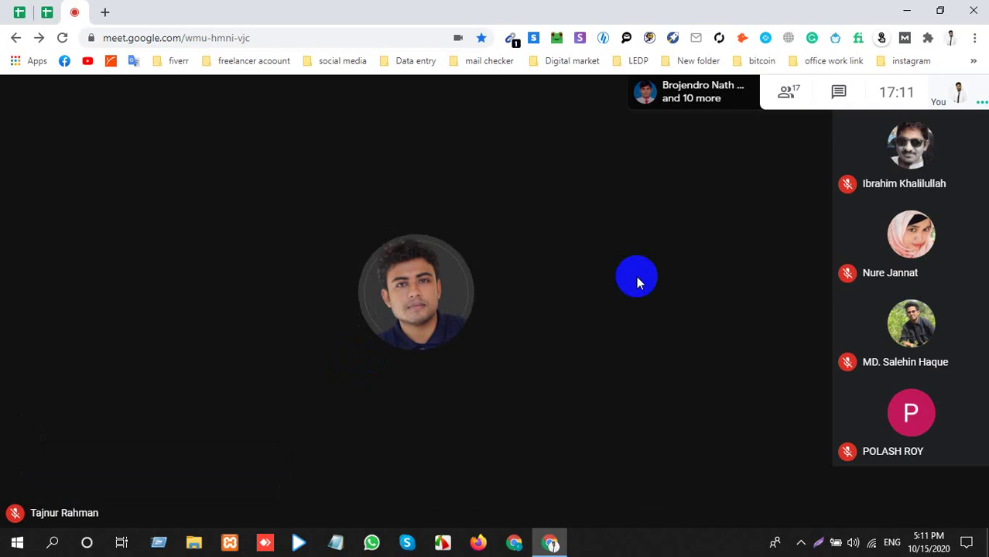
# Toggle browser full screen on and off, then check the Wi-Fi networks list.
pyautogui.press('F11')
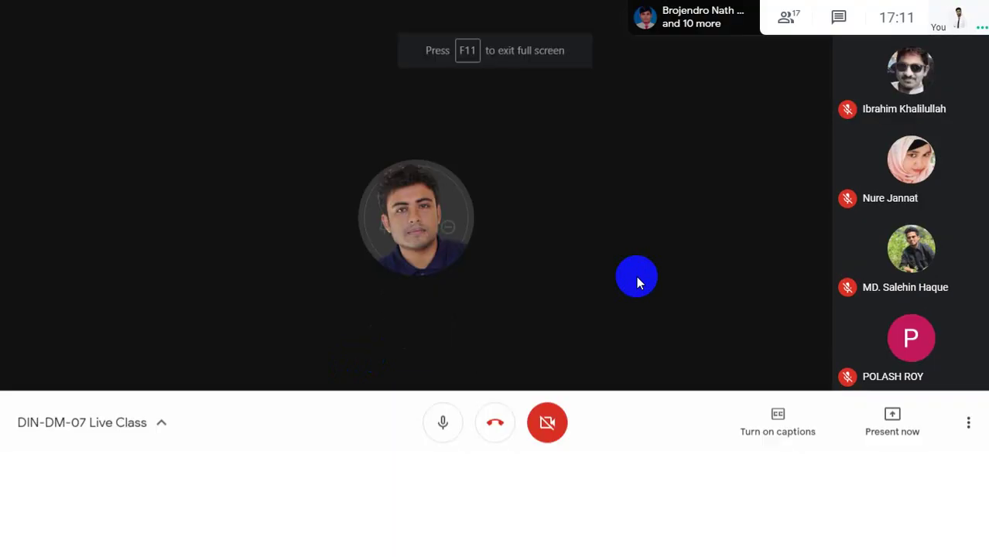
pyautogui.moveTo(901, 271)
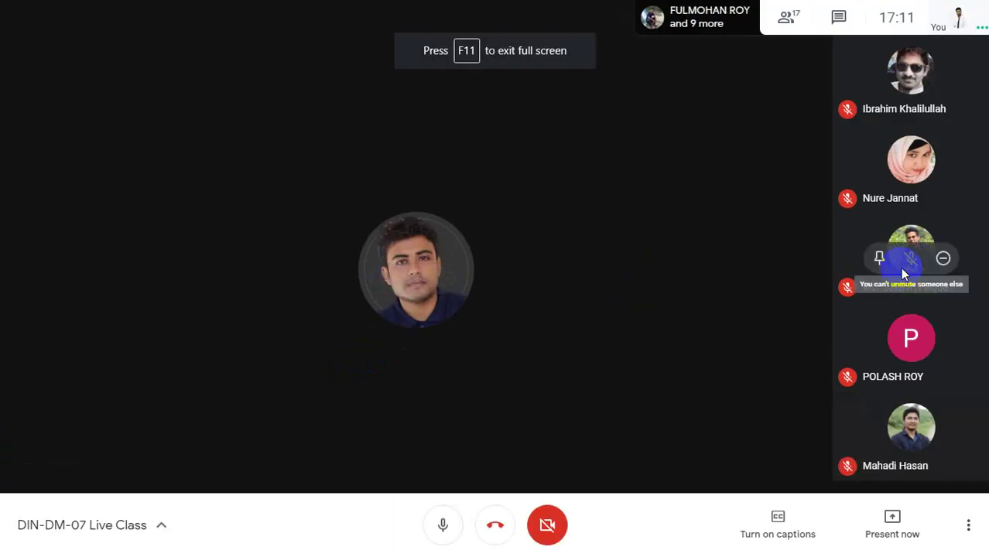
pyautogui.click(497, 46)
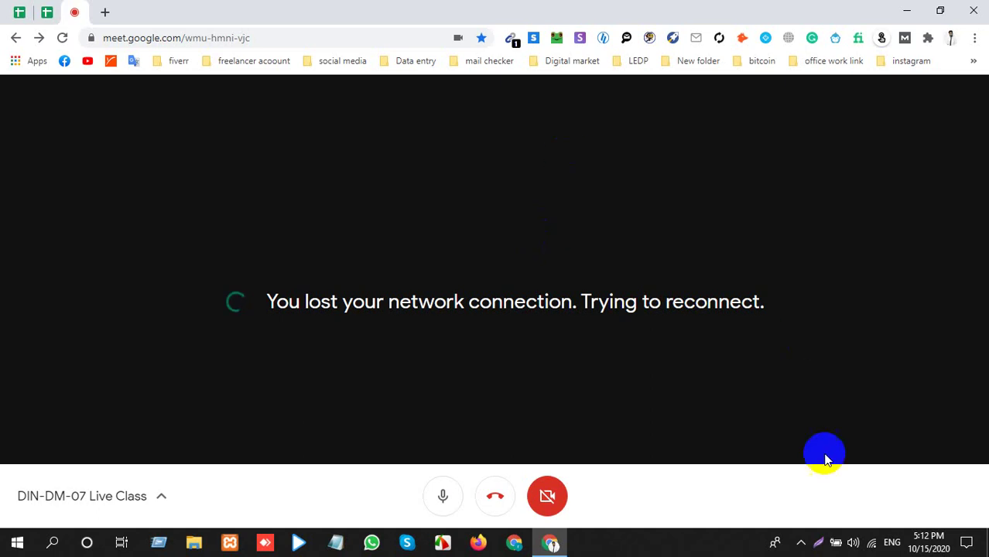
pyautogui.click(870, 543)
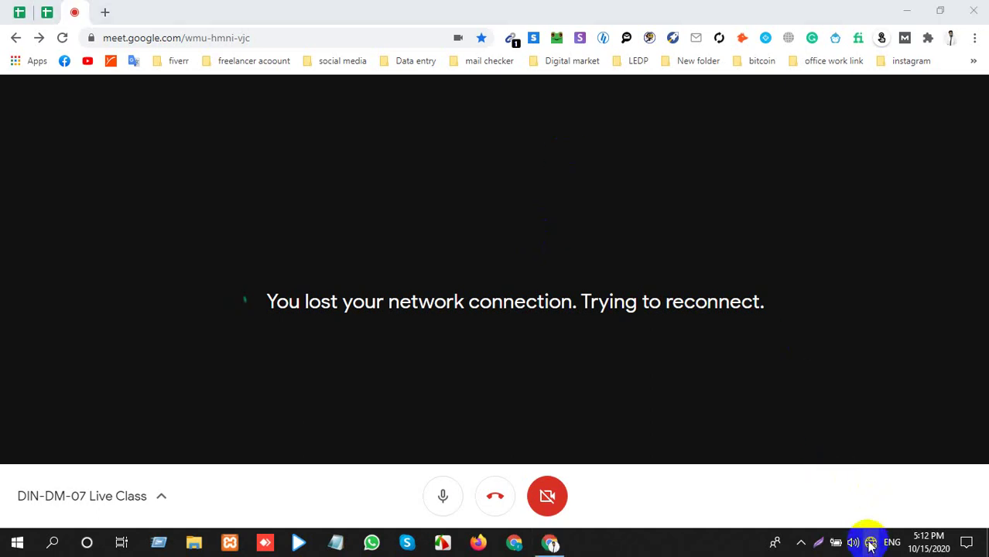
# Check the details of the current Wi-Fi network that has no internet.
pyautogui.click(870, 543)
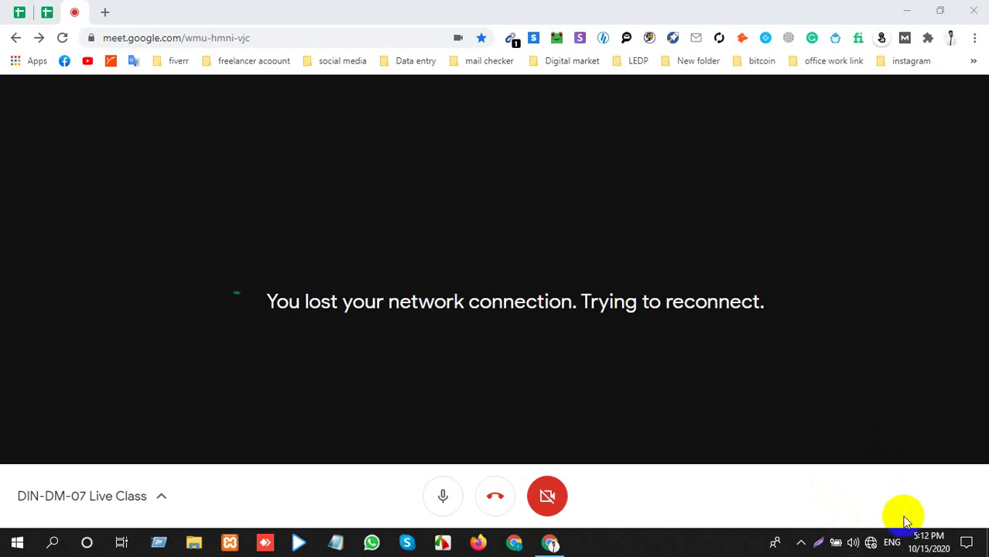
pyautogui.click(870, 544)
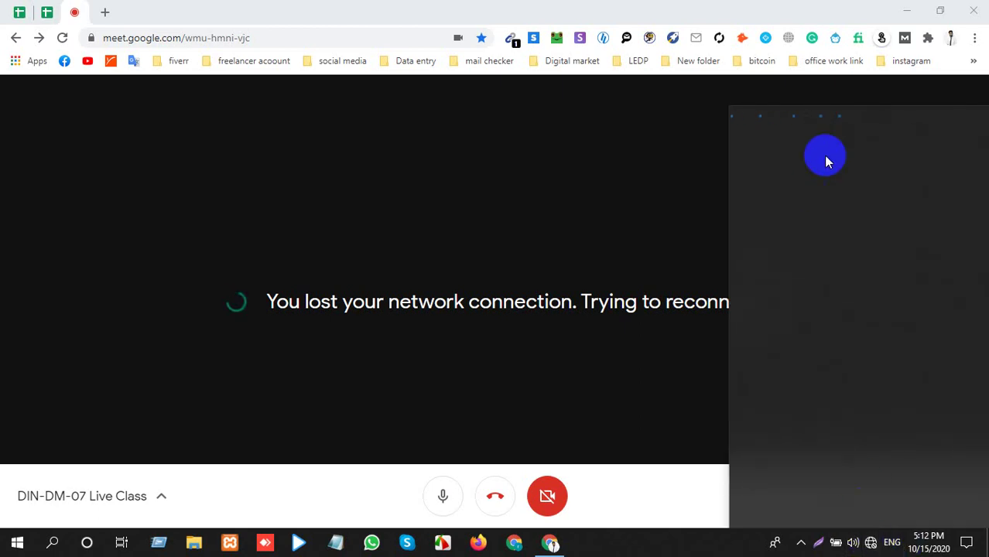
pyautogui.click(824, 159)
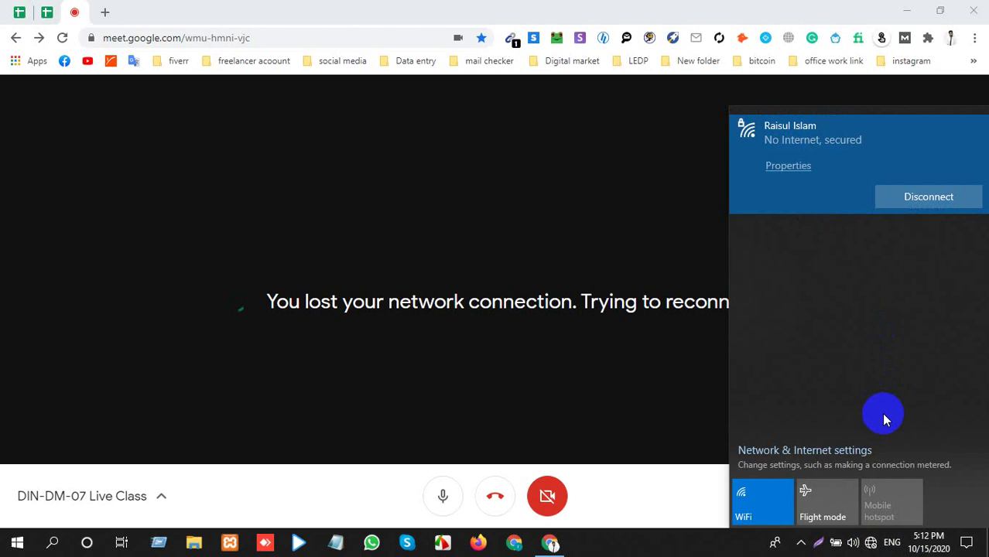
pyautogui.click(870, 544)
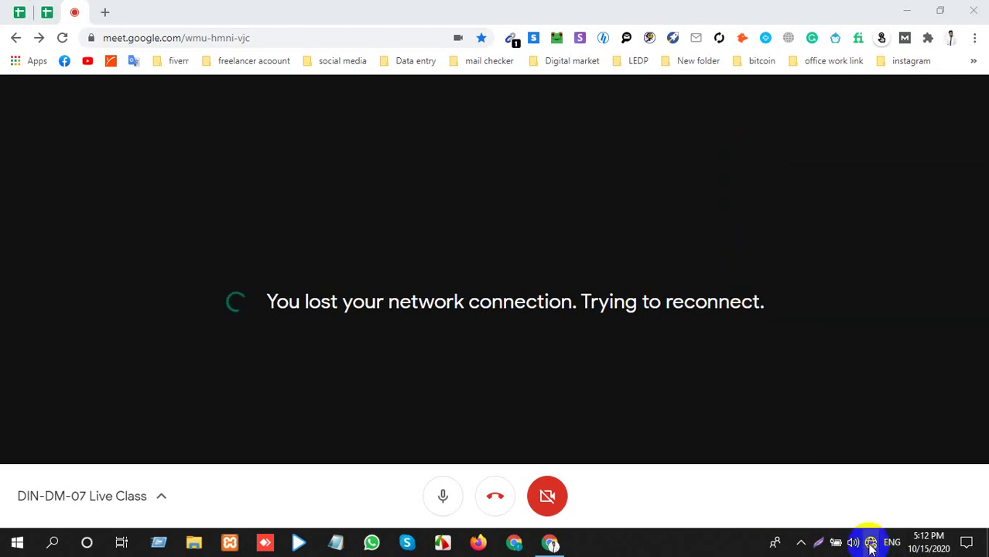
# Connect to the Redmi 6 Wi-Fi network and reload the Meet page to rejoin.
pyautogui.click(870, 544)
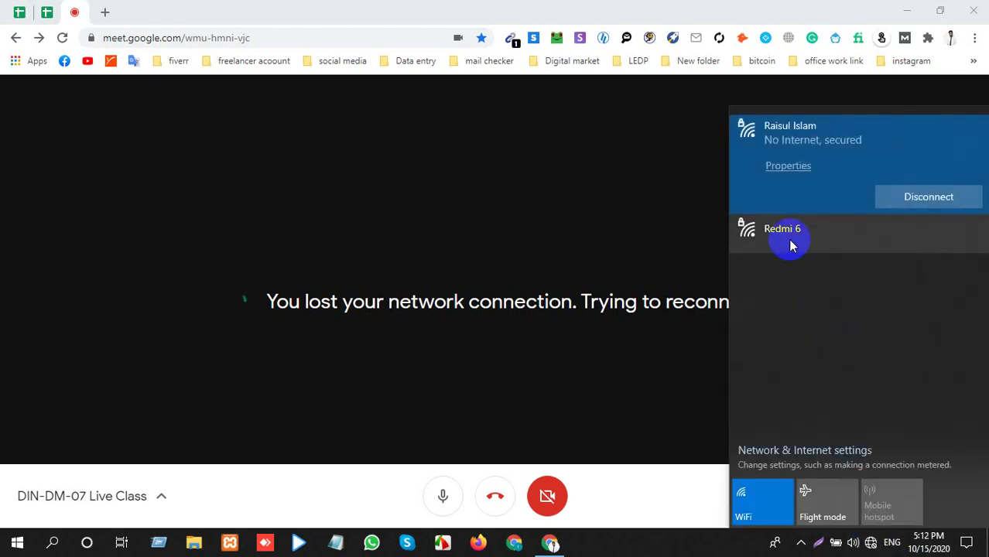
pyautogui.click(790, 241)
pyautogui.click(904, 238)
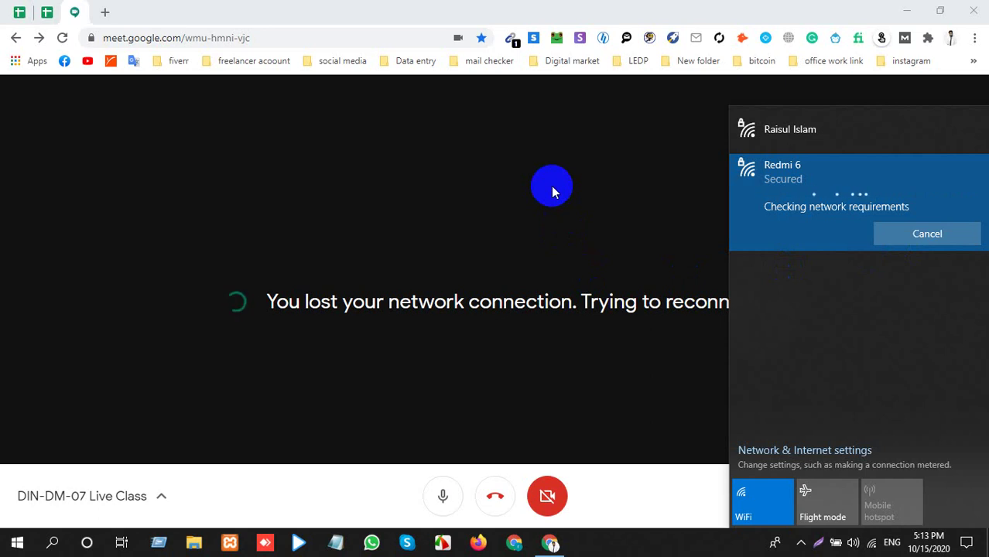
pyautogui.click(551, 186)
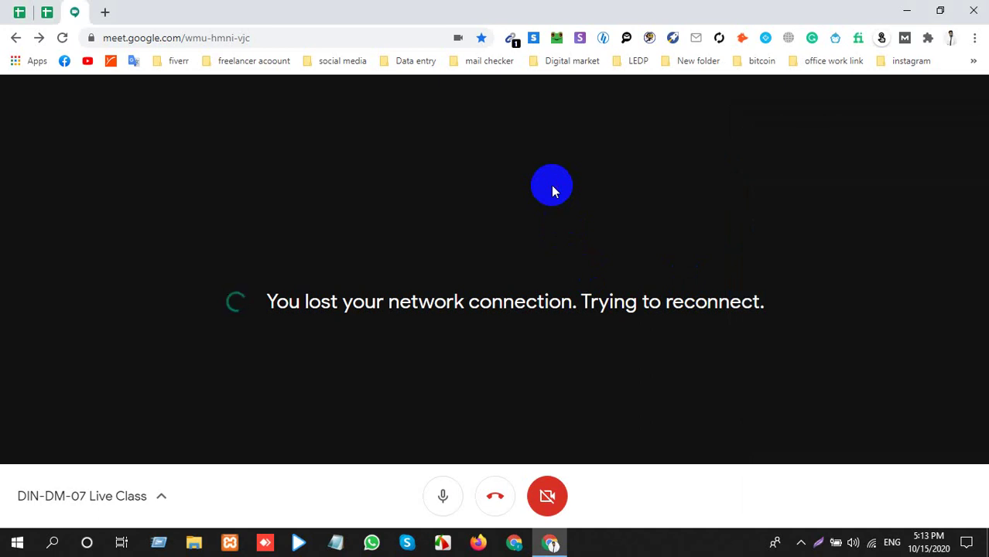
pyautogui.press('F5')
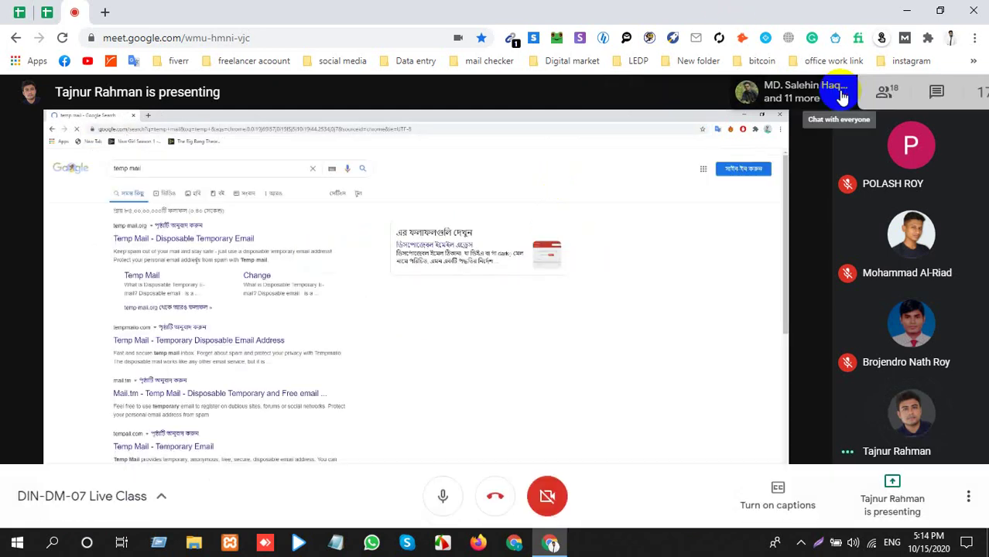
pyautogui.click(842, 94)
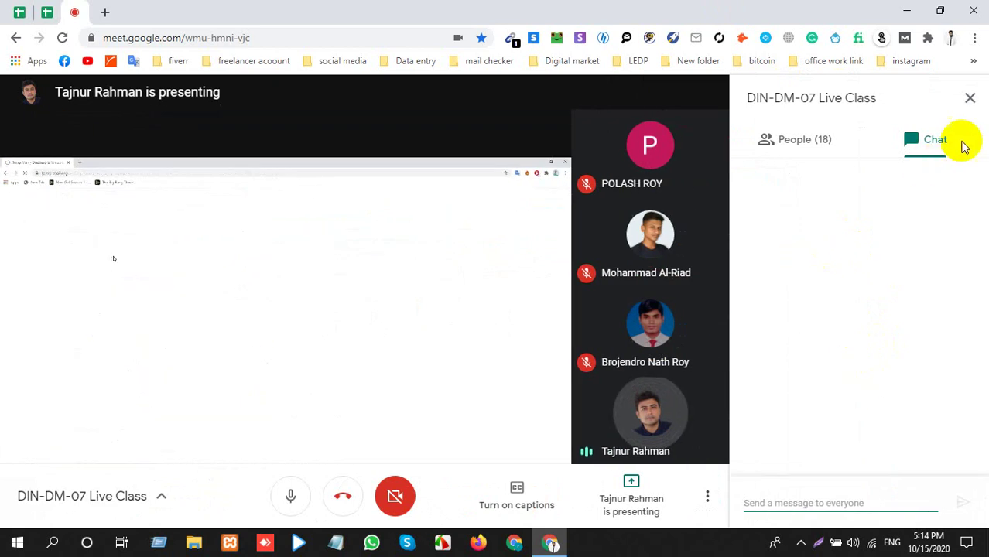
pyautogui.click(814, 136)
pyautogui.scroll(-6, 812, 387)
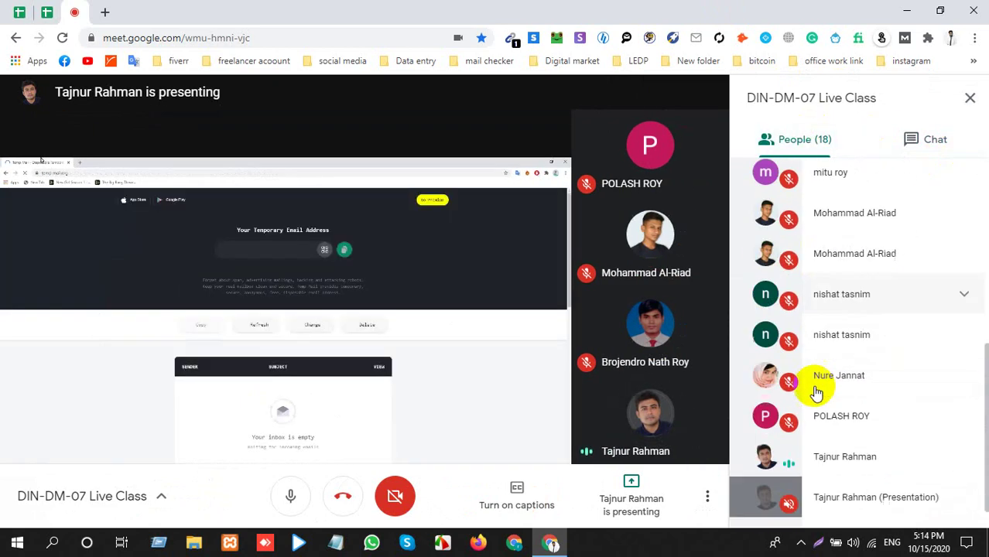
pyautogui.scroll(-1, 816, 393)
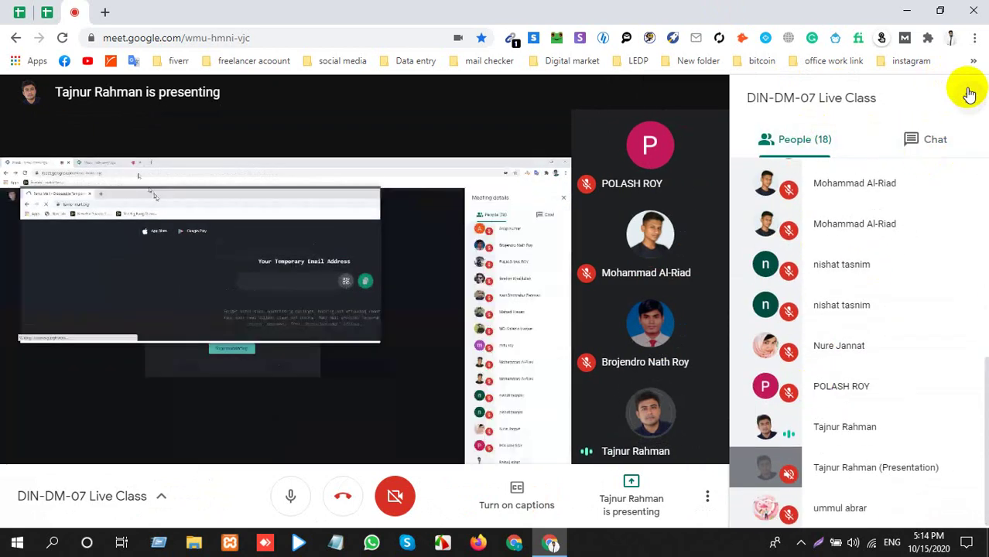
pyautogui.click(969, 94)
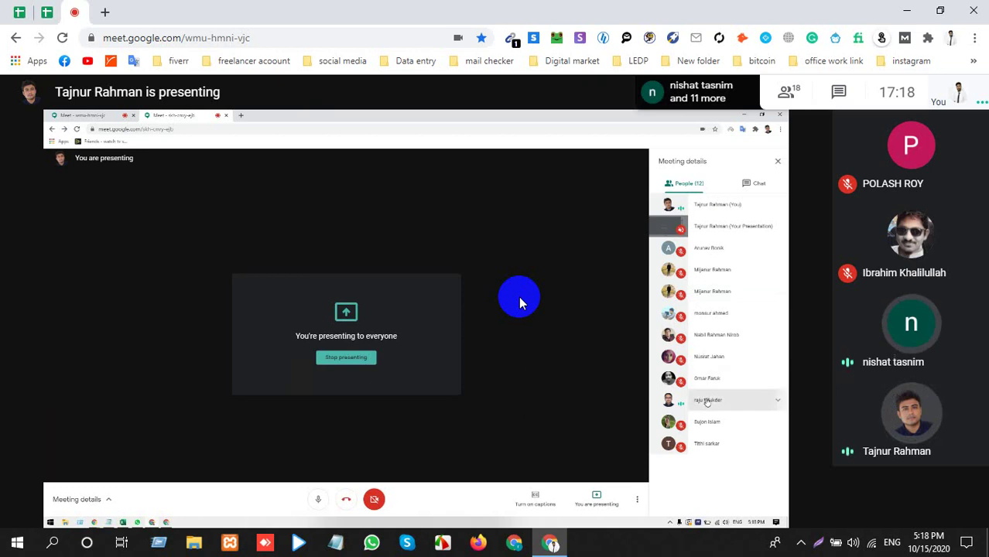
# Mute your own microphone from the Meet call-control bar.
pyautogui.click(440, 495)
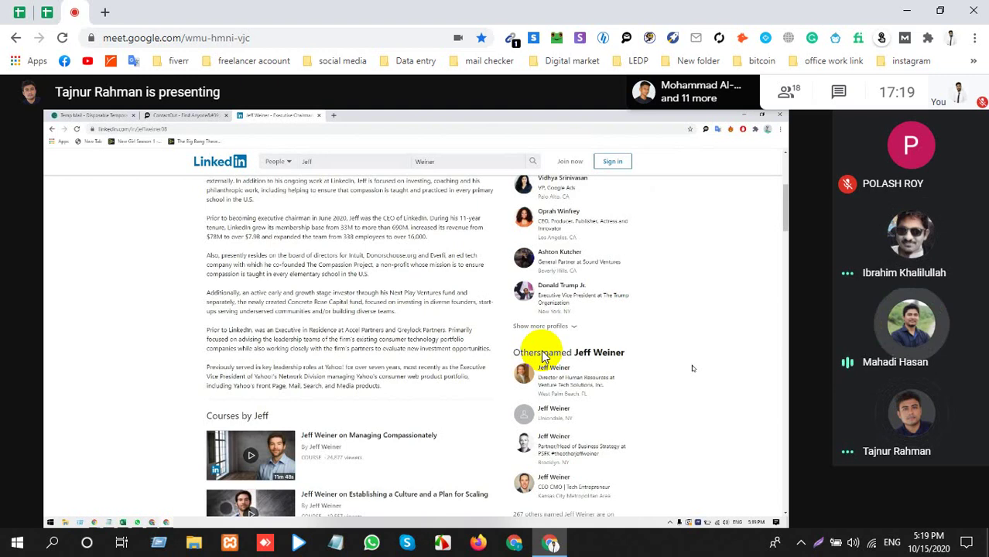
# Unmute your microphone, then switch to the 'Lash Artist (New York_ New York)' spreadsheet tab.
pyautogui.moveTo(309, 529)
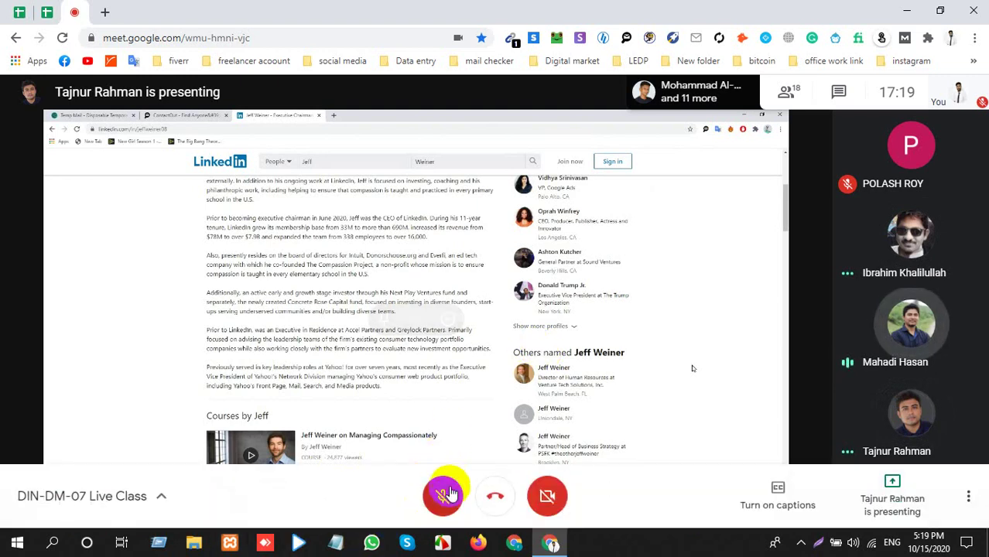
pyautogui.click(449, 493)
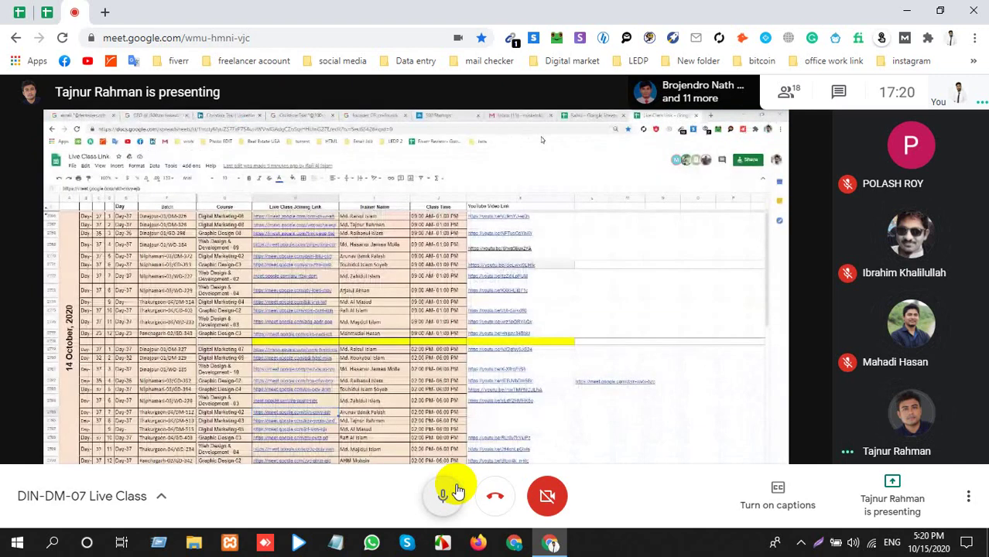
pyautogui.click(47, 11)
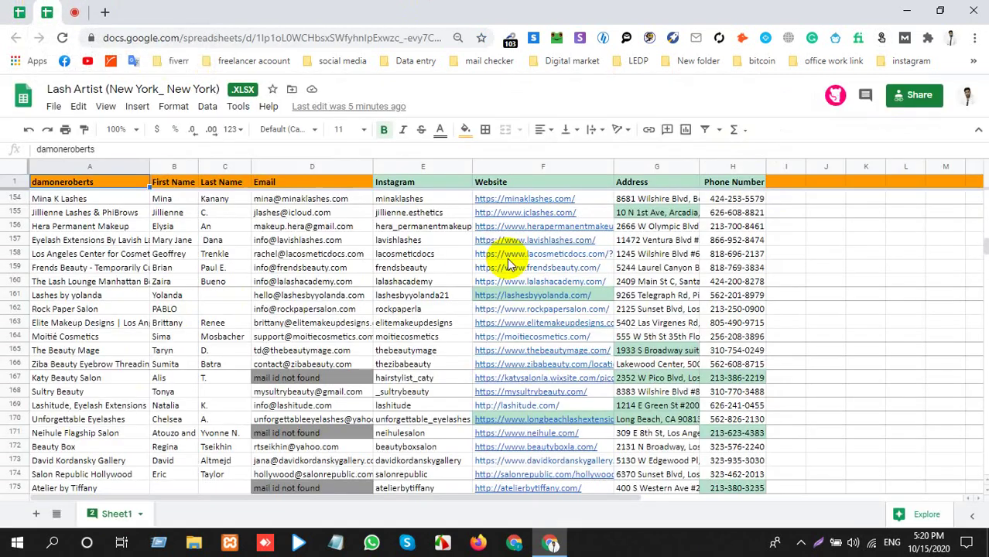
# Scroll down through the later rows of the Lash Artist lead list.
pyautogui.scroll(-1, 447, 294)
pyautogui.scroll(-8, 447, 294)
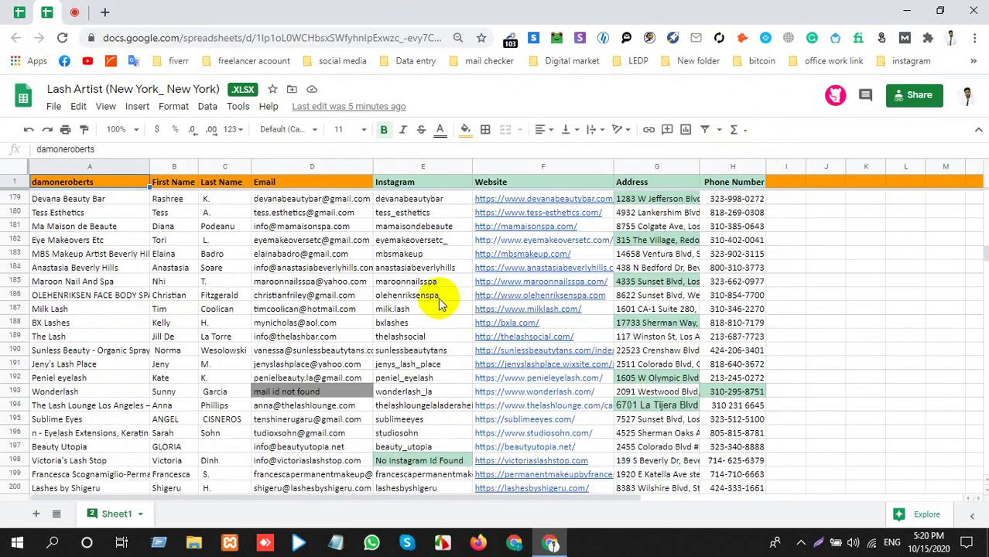
pyautogui.scroll(-5, 456, 219)
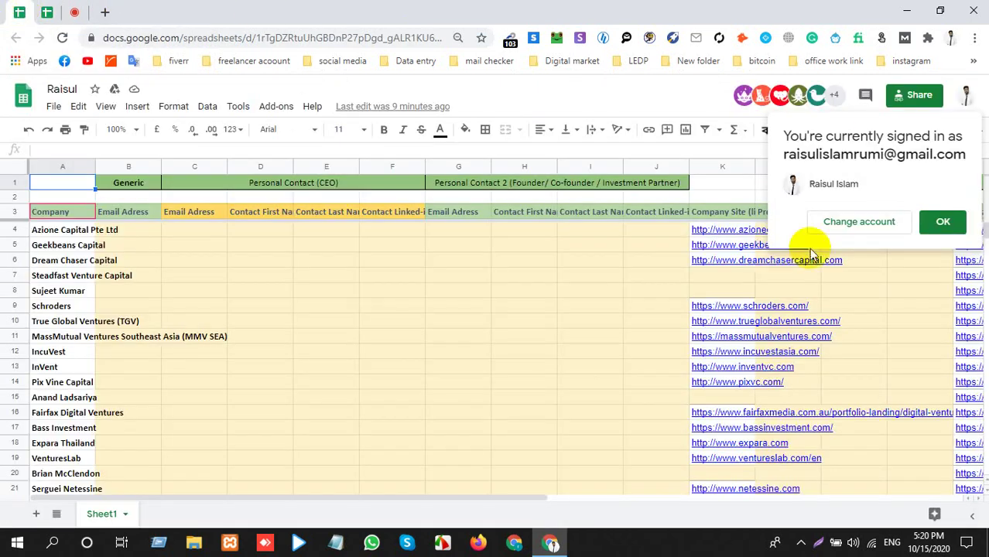
# Dismiss the account notice and inspect cells K7, K8, A6 and N7 of the Raisul list.
pyautogui.click(943, 221)
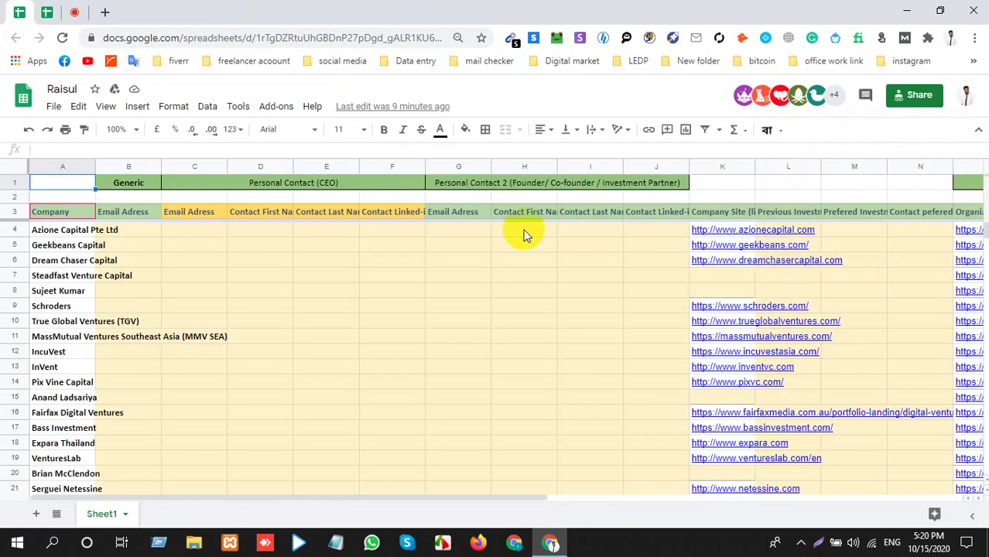
pyautogui.click(730, 279)
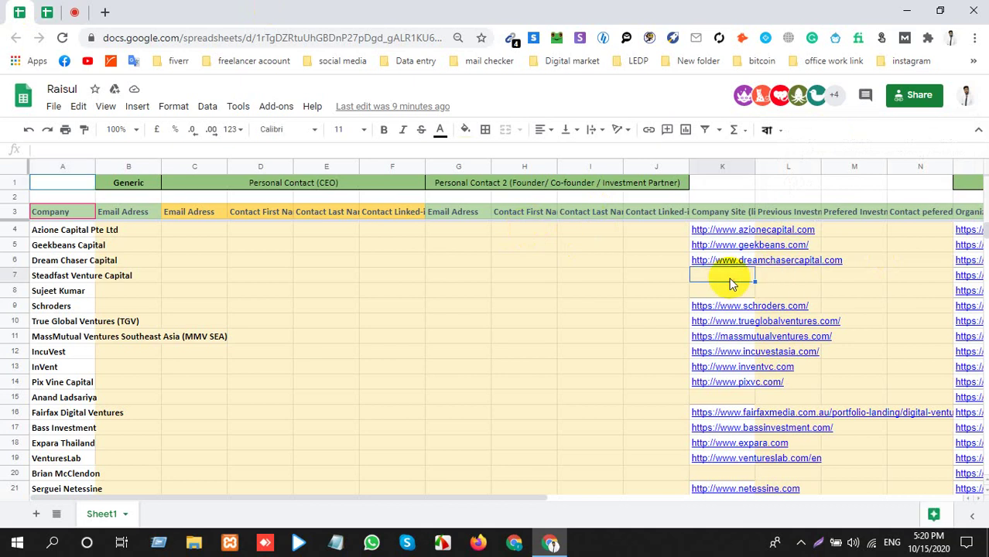
pyautogui.click(731, 289)
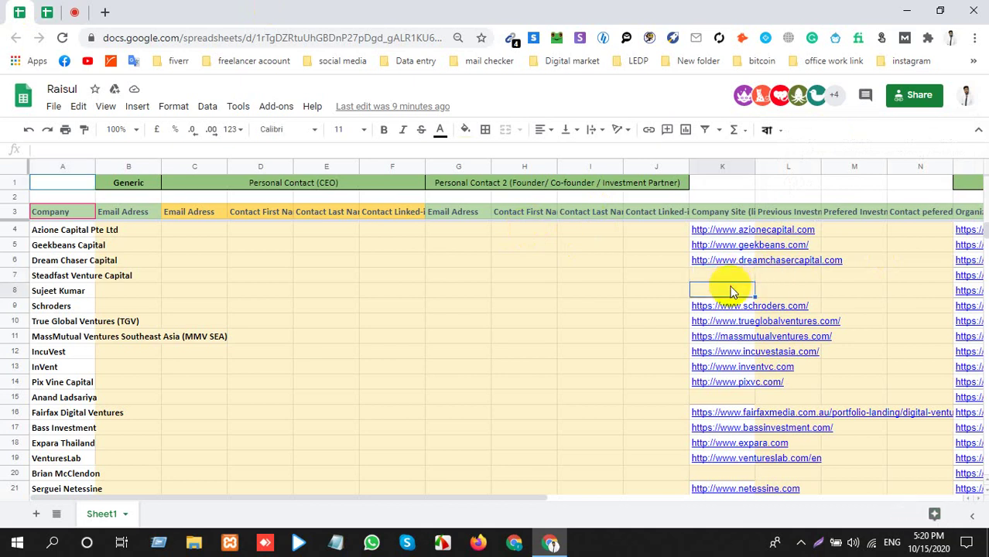
pyautogui.click(68, 260)
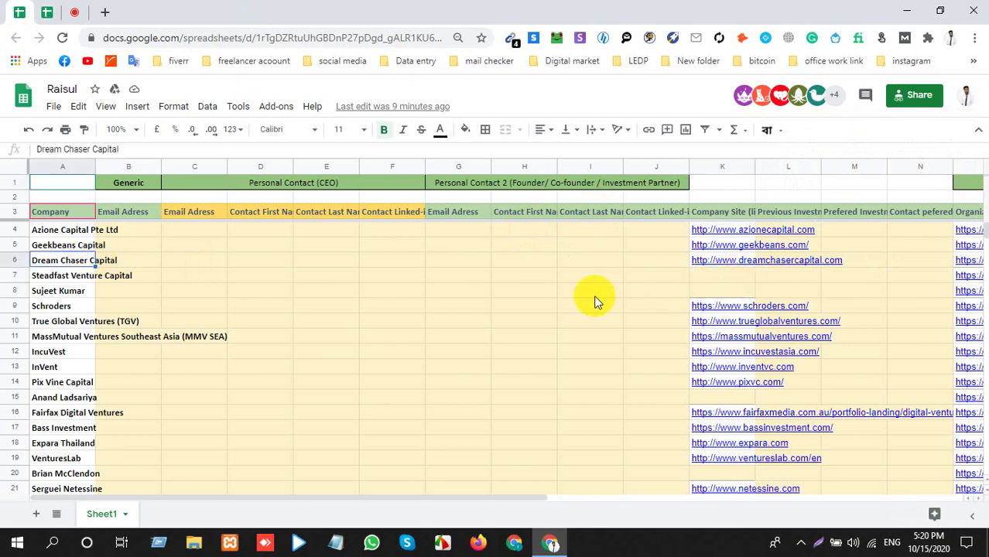
pyautogui.scroll(-1, 596, 306)
pyautogui.click(892, 249)
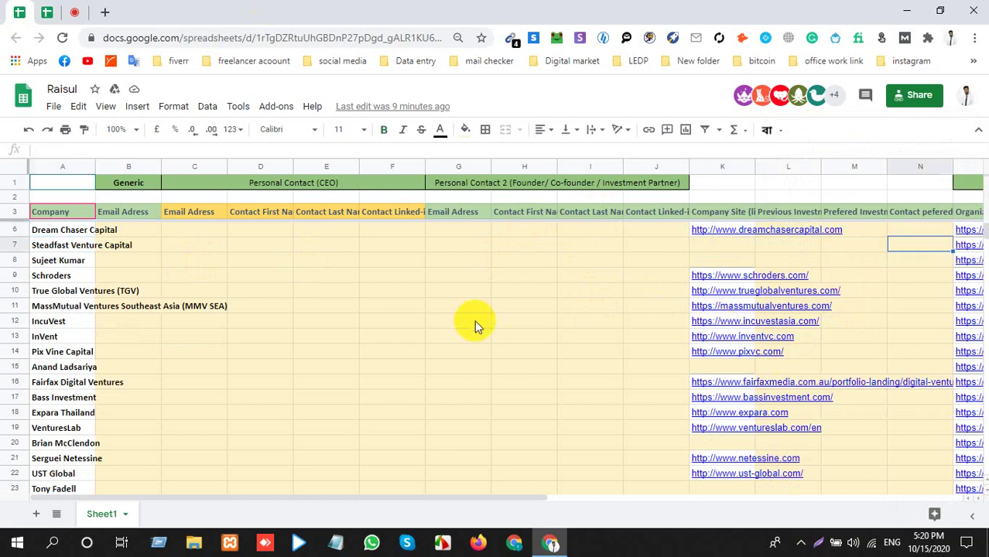
pyautogui.press('Right')
pyautogui.press('Right')
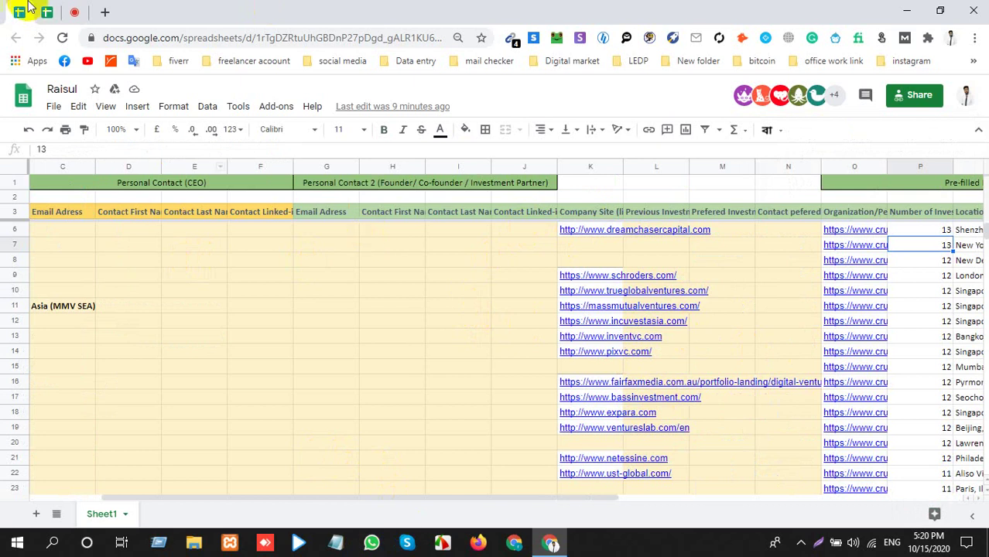
# Glance at the Meet call, then review Steadfast Venture Capital's row 7 cells.
pyautogui.click(75, 13)
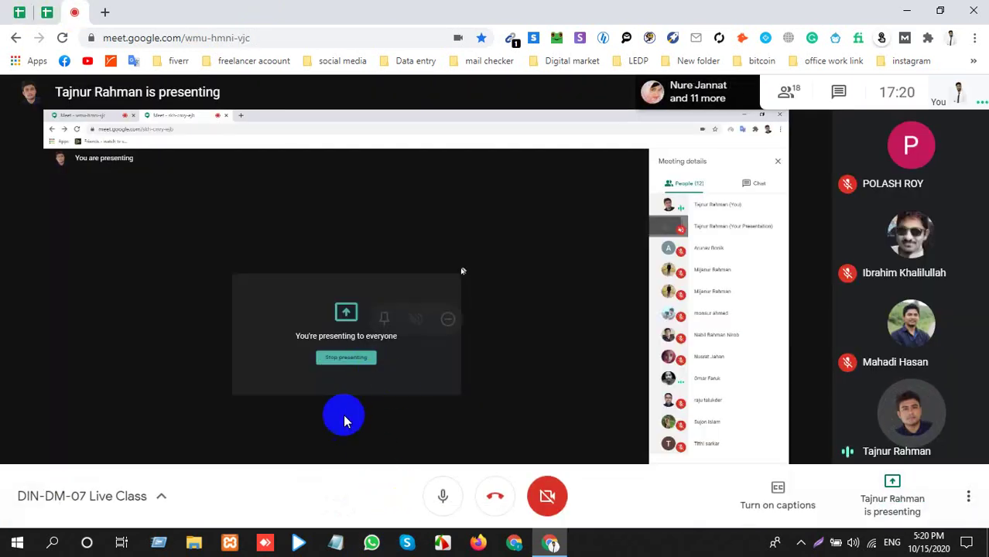
pyautogui.click(22, 11)
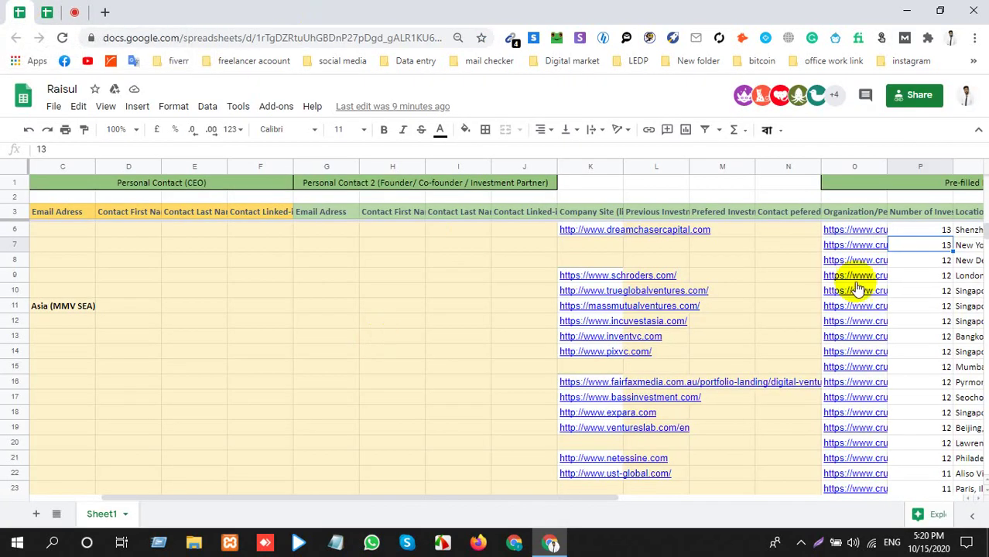
pyautogui.press('Right')
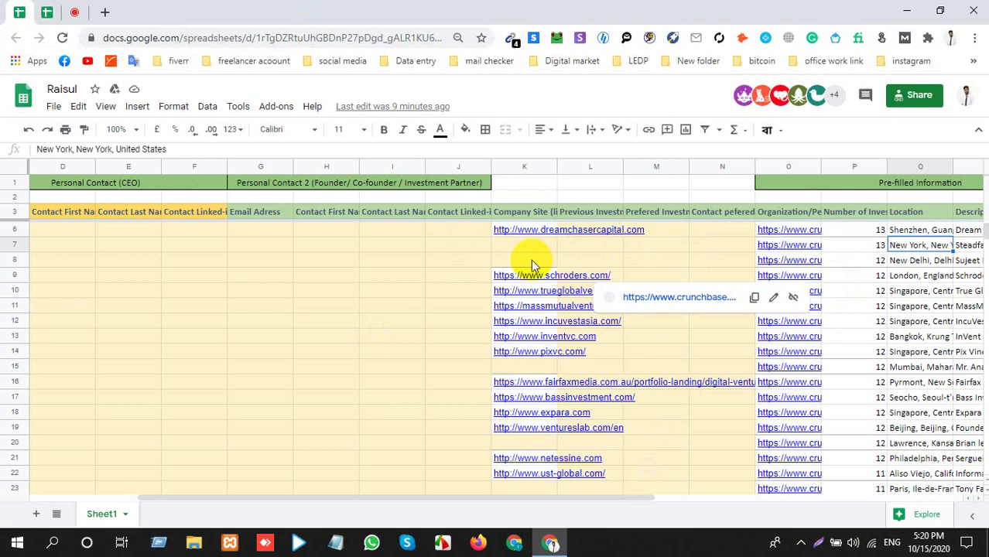
pyautogui.click(509, 247)
pyautogui.press('Left')
pyautogui.press('Left')
pyautogui.press('Left')
pyautogui.press('Left')
pyautogui.press('Left')
pyautogui.press('Left')
pyautogui.press('Left')
pyautogui.press('Left')
pyautogui.press('Left')
pyautogui.press('Left')
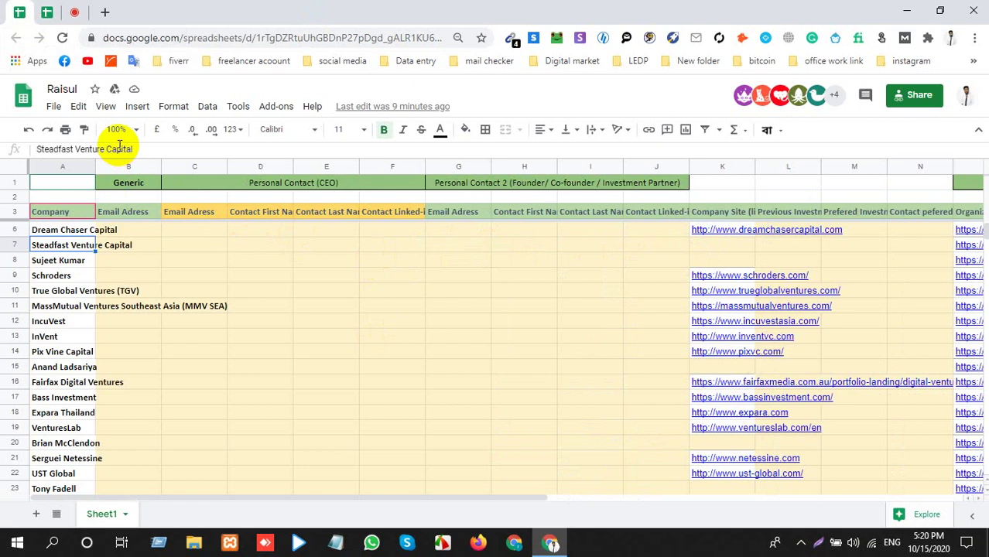
# Scroll through the rest of the Raisul company list, briefly glancing back at the Meet call.
pyautogui.scroll(-2, 177, 233)
pyautogui.scroll(-15, 183, 245)
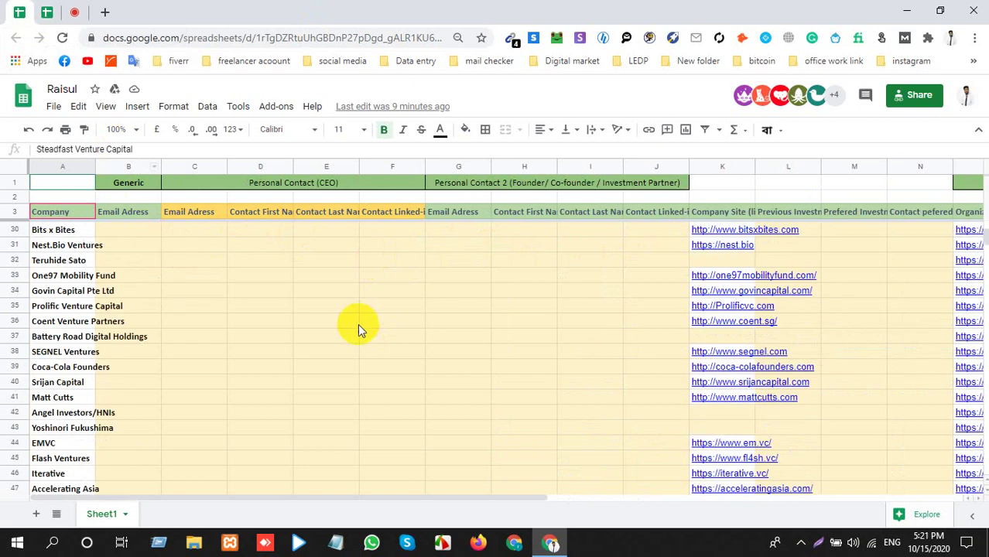
pyautogui.scroll(-6, 228, 380)
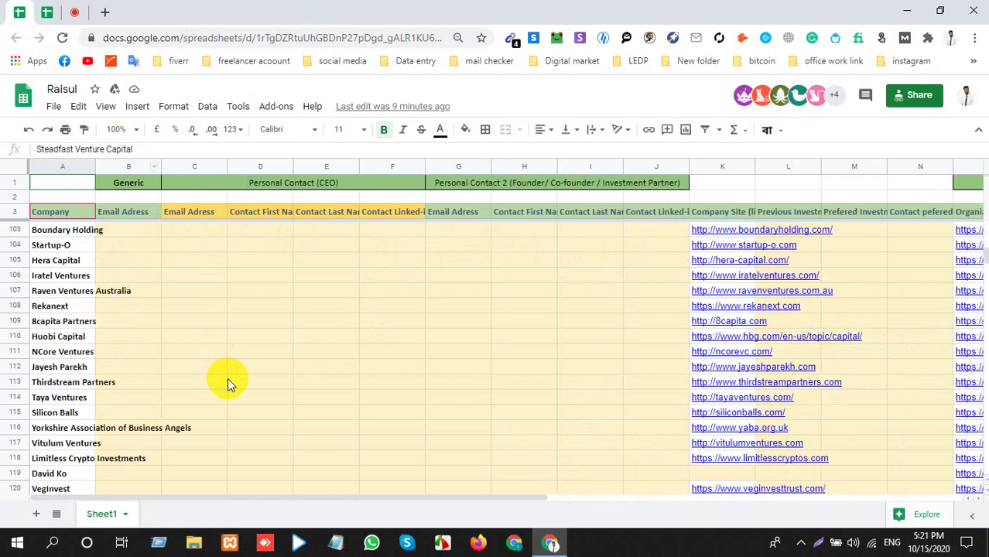
pyautogui.scroll(20, 221, 361)
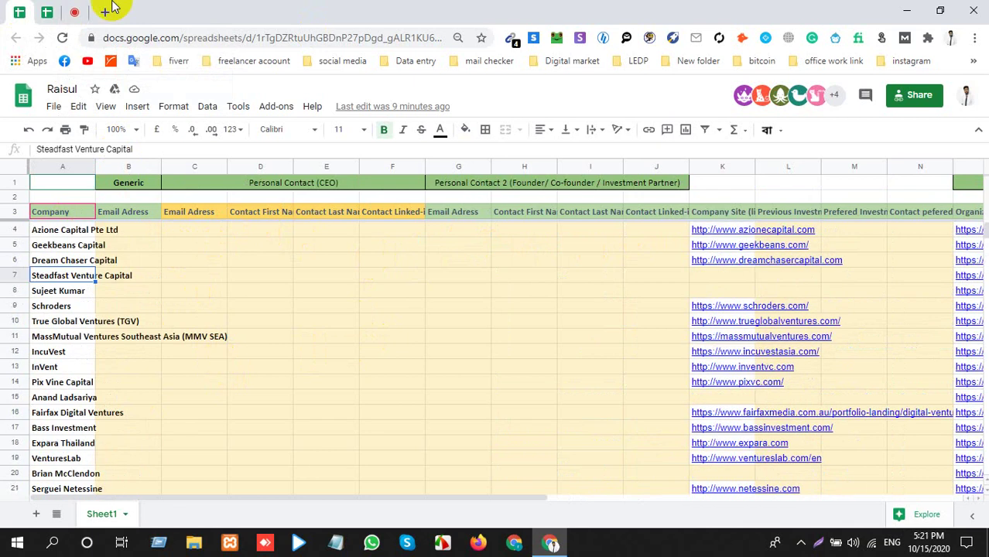
pyautogui.click(78, 12)
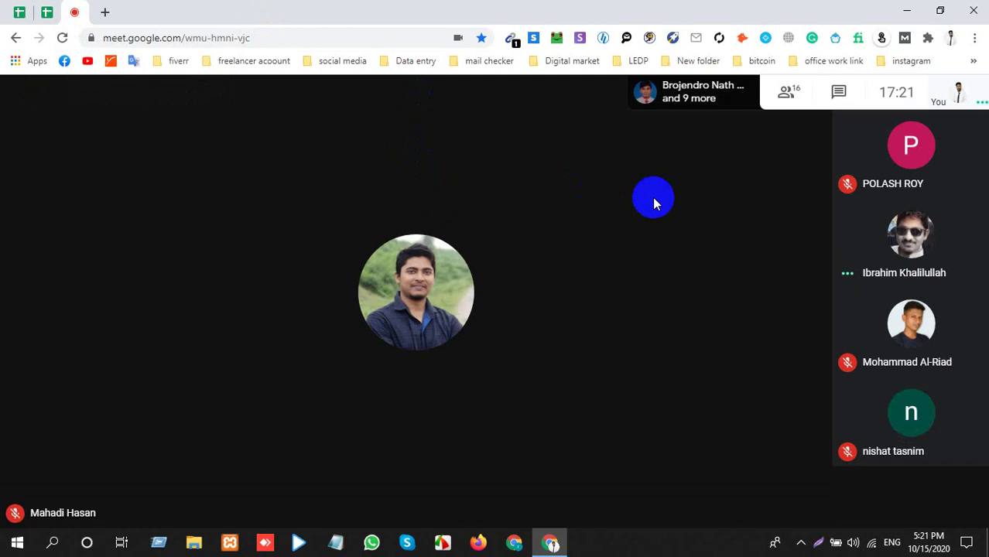
pyautogui.click(21, 12)
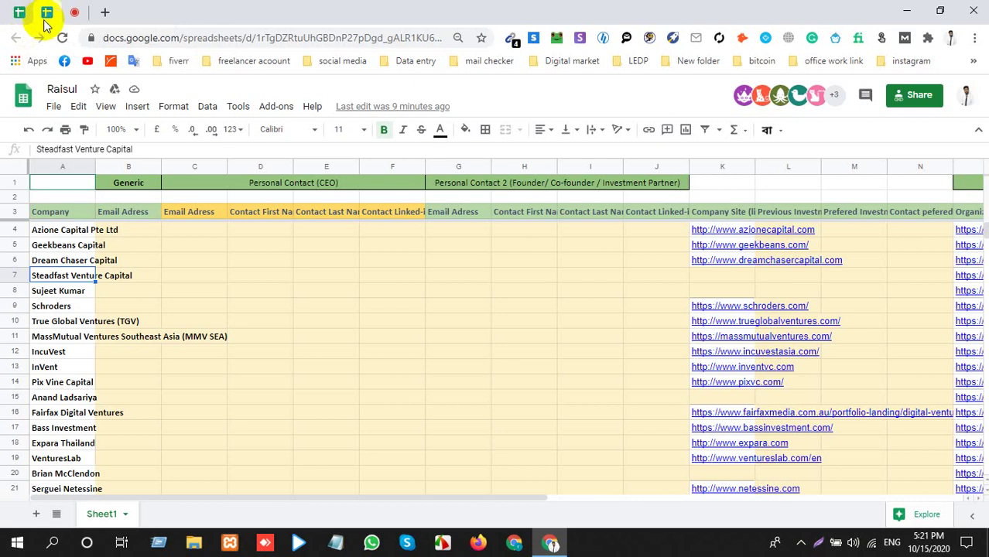
# Select the Steadfast Venture Capital CEO first-name and Azione Capital email cells, then return to the call.
pyautogui.click(236, 279)
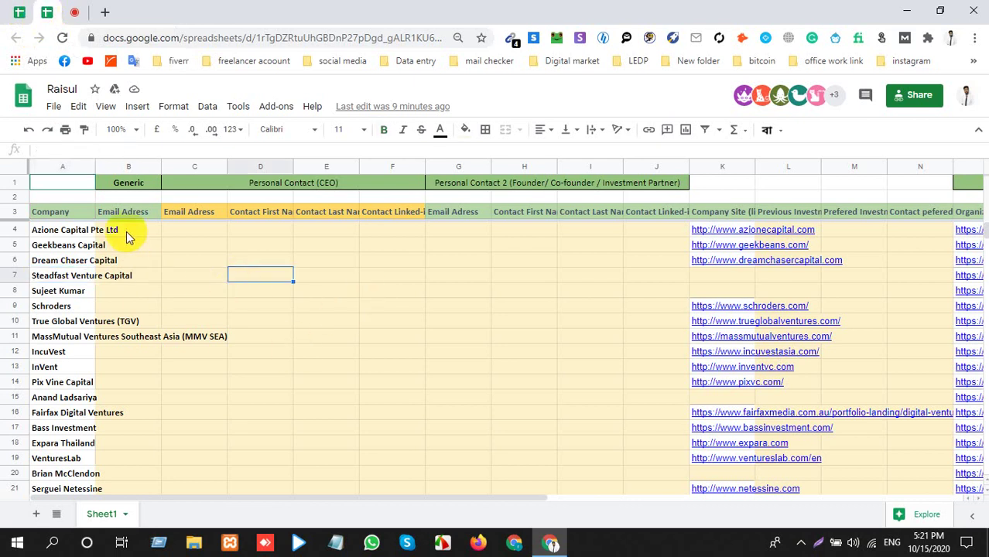
pyautogui.click(127, 231)
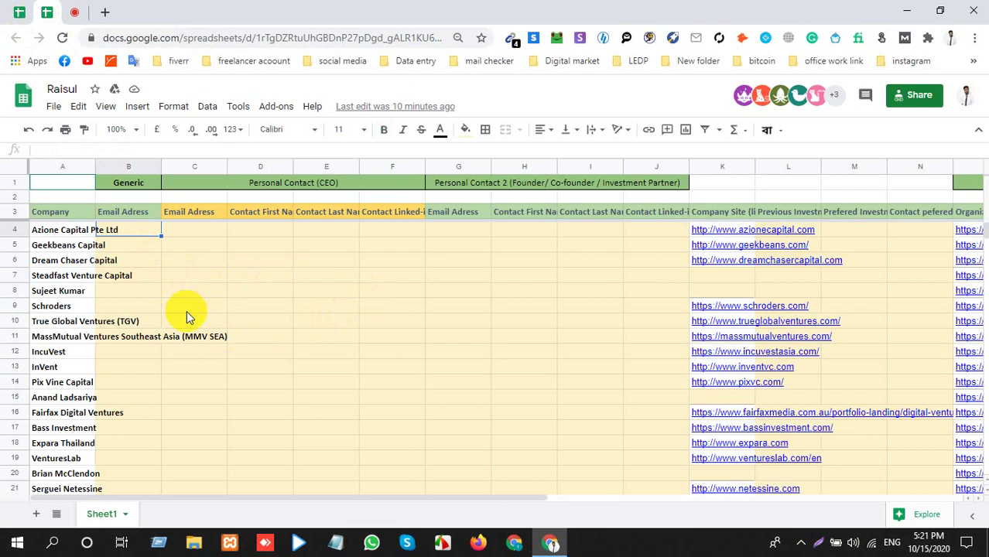
pyautogui.click(76, 12)
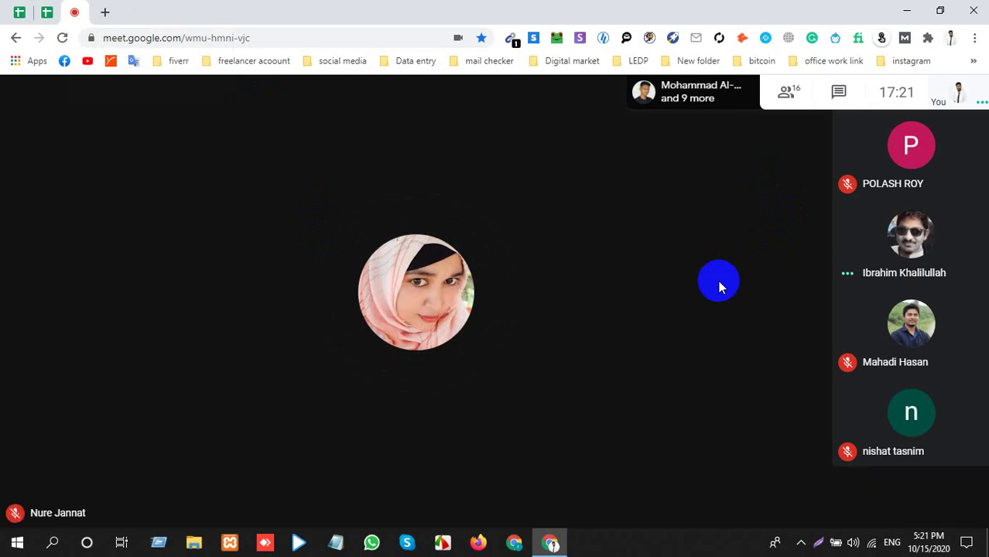
# Mute the microphone and scroll through the meeting's participant list.
pyautogui.click(443, 489)
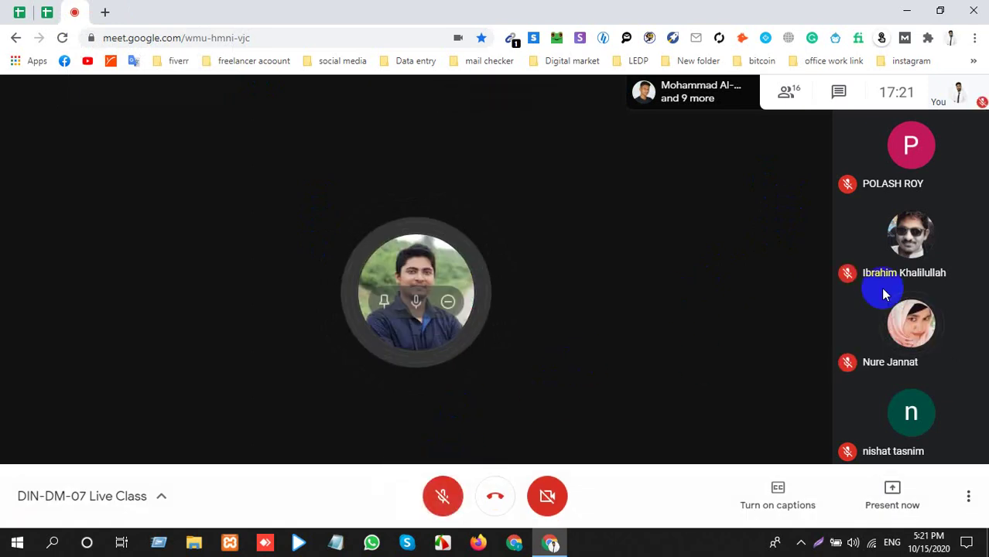
pyautogui.click(789, 106)
pyautogui.scroll(-3, 854, 393)
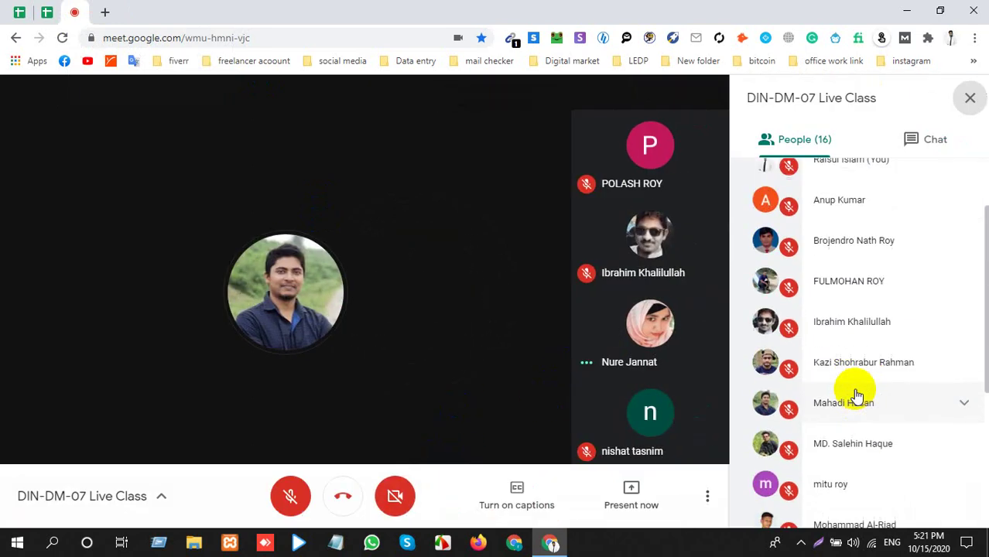
pyautogui.scroll(-2, 856, 396)
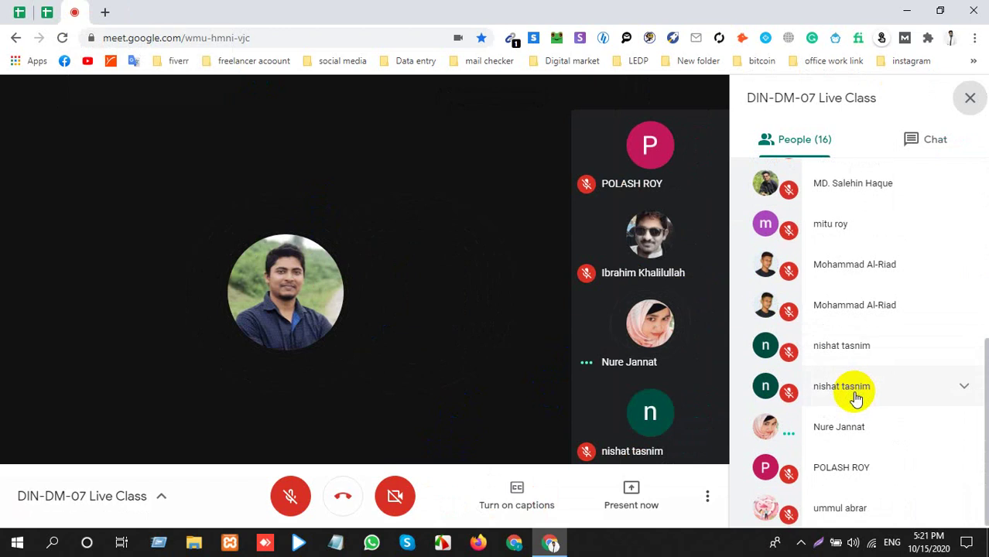
# Toggle the microphone back on, off, and finally on again as the presentation starts.
pyautogui.click(290, 494)
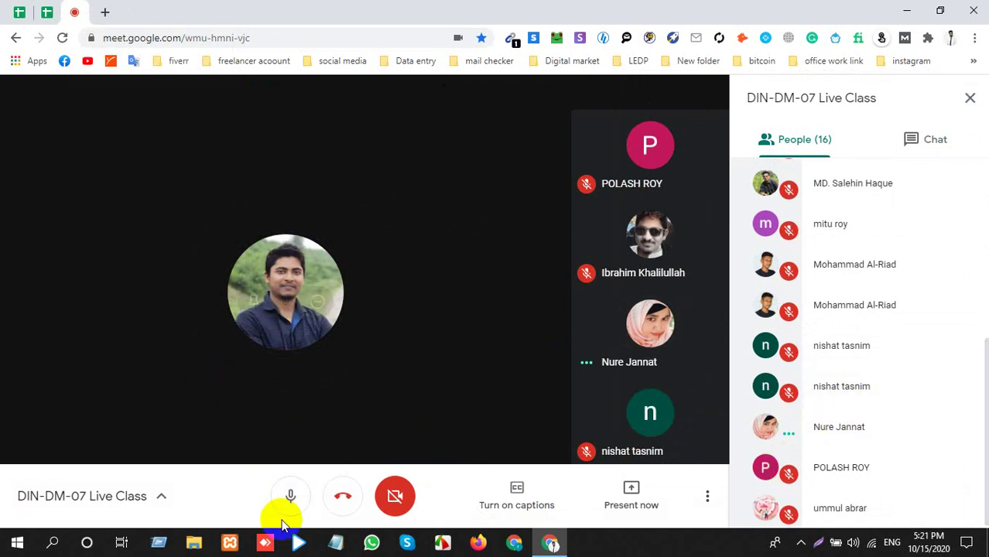
pyautogui.click(286, 501)
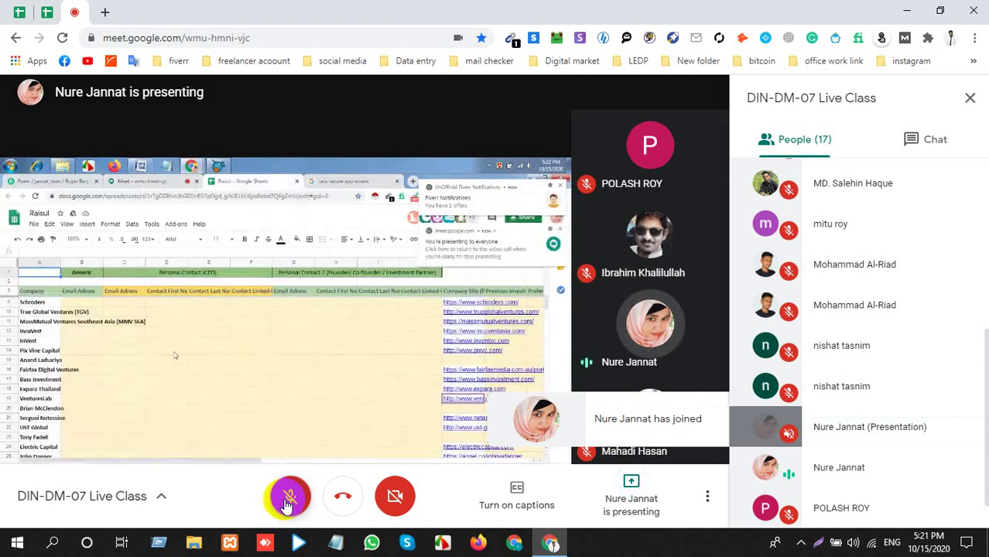
pyautogui.click(287, 501)
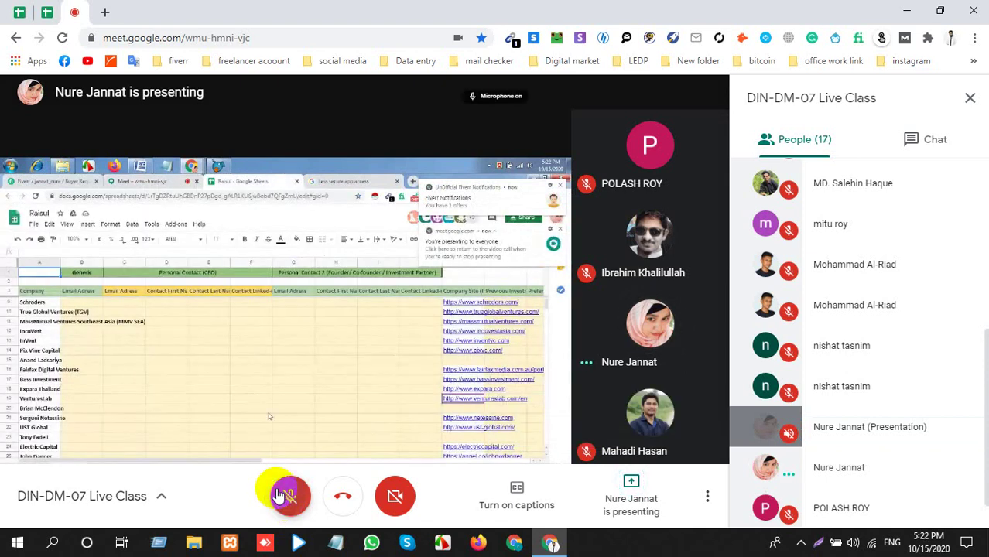
pyautogui.moveTo(293, 342)
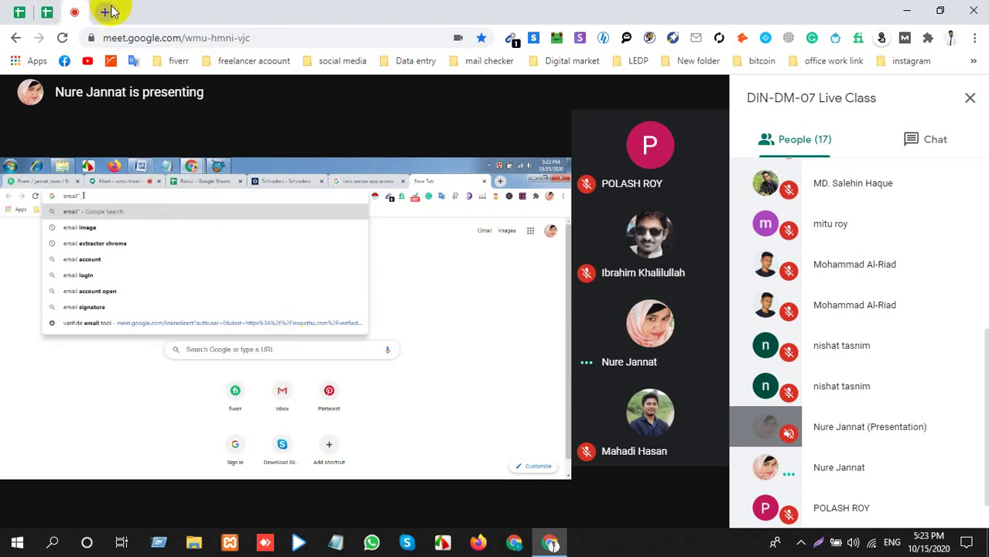
# In a new browser tab, start typing the word email, correcting typos.
pyautogui.hotkey('ctrl', 't')
pyautogui.write('e')
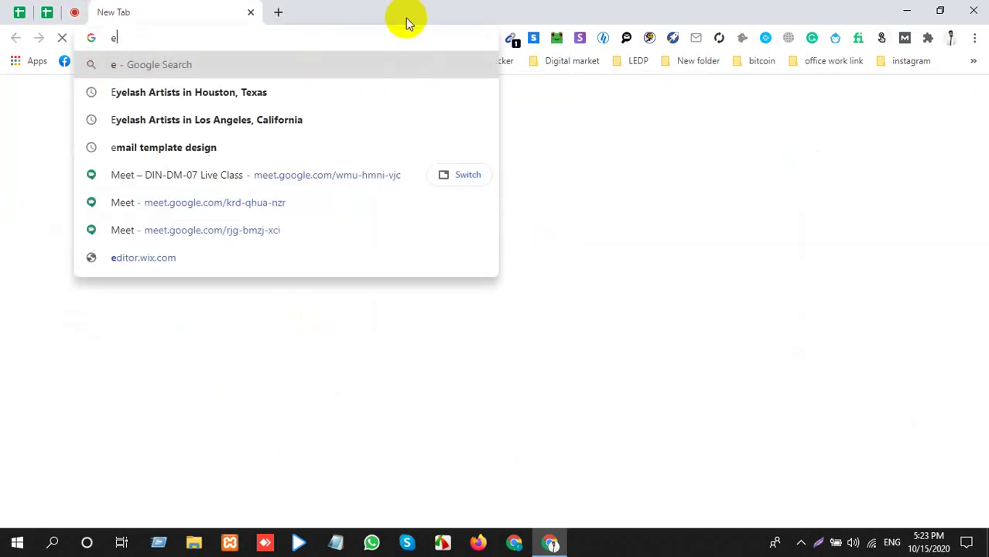
pyautogui.write(',a')
pyautogui.press('BackSpace')
pyautogui.press('BackSpace')
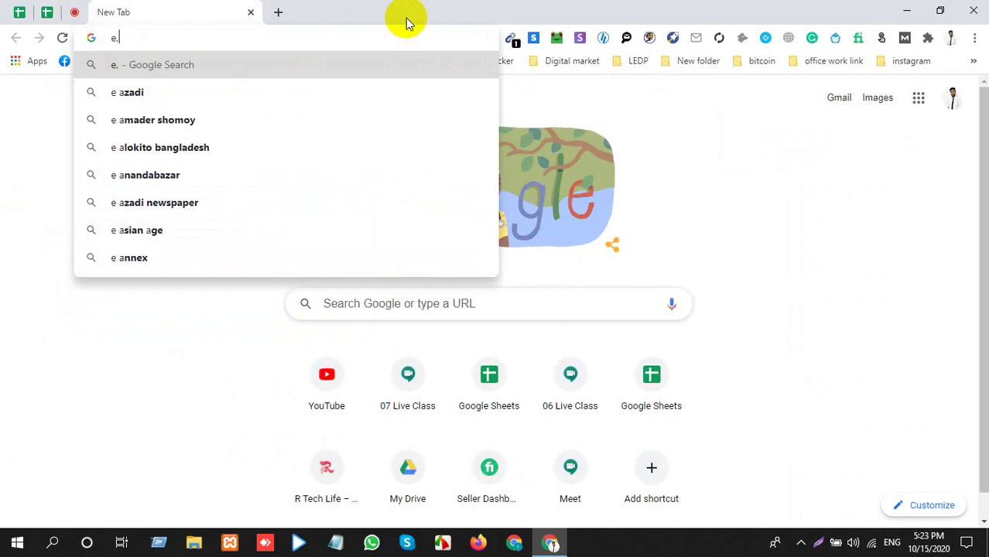
pyautogui.write('mila')
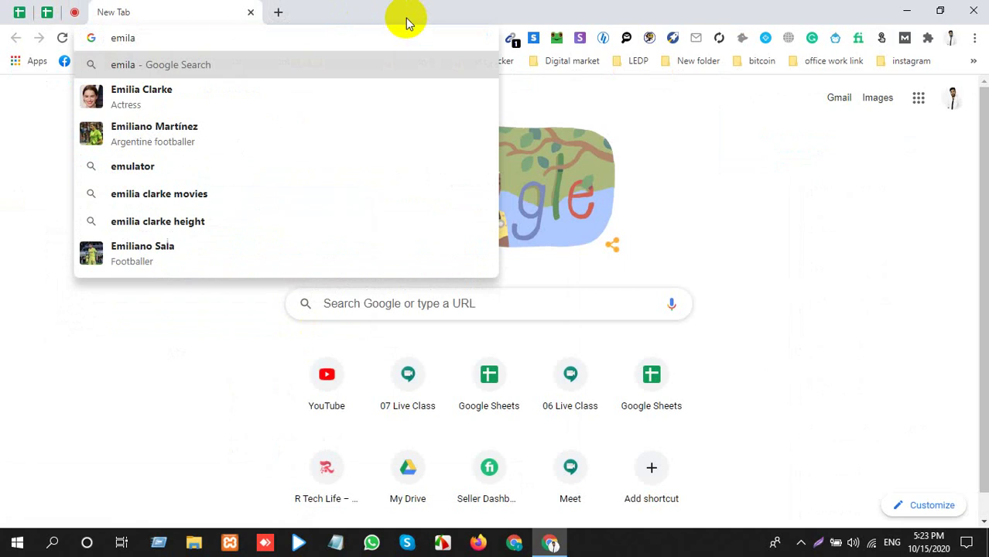
pyautogui.press('BackSpace')
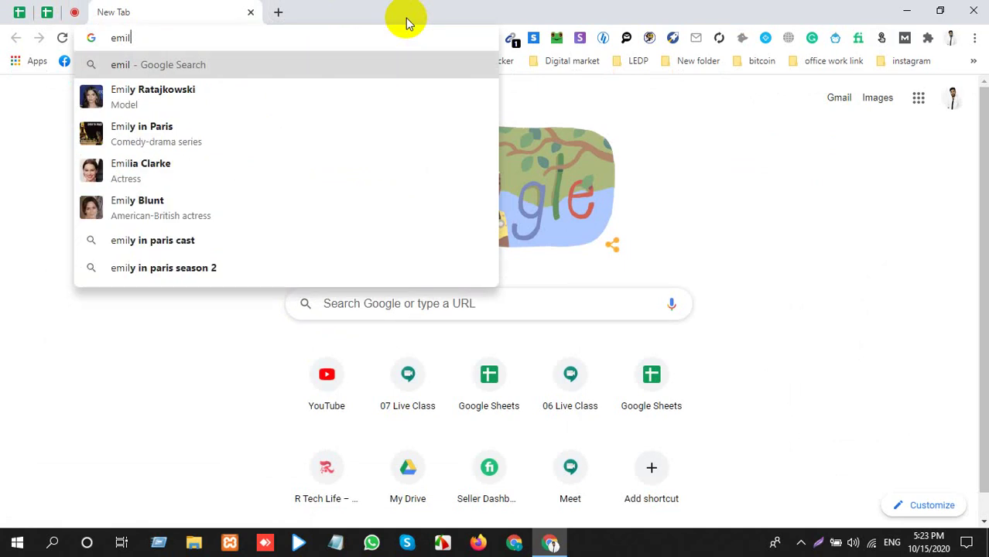
pyautogui.press('BackSpace')
pyautogui.press('BackSpace')
pyautogui.write('ai')
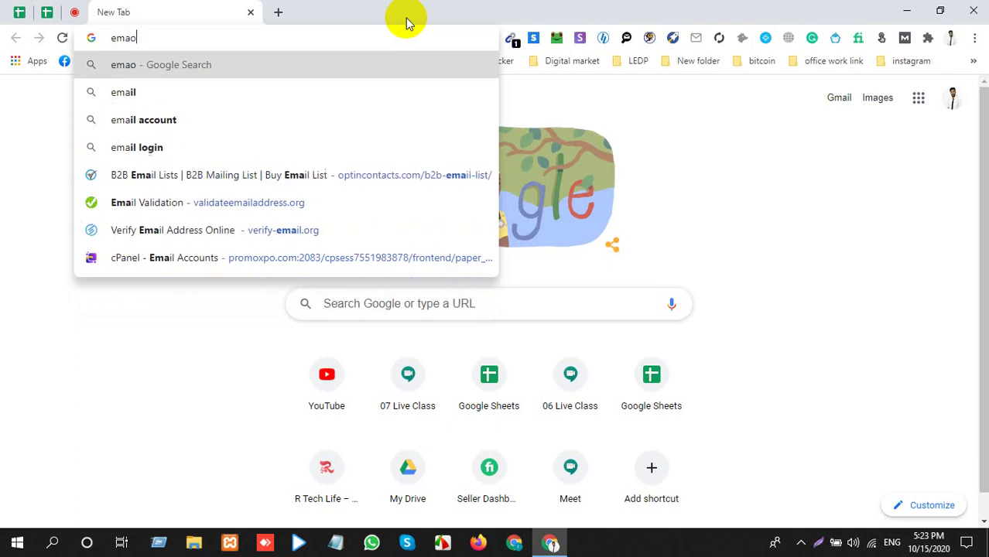
pyautogui.press('BackSpace')
pyautogui.write('o')
pyautogui.press('BackSpace')
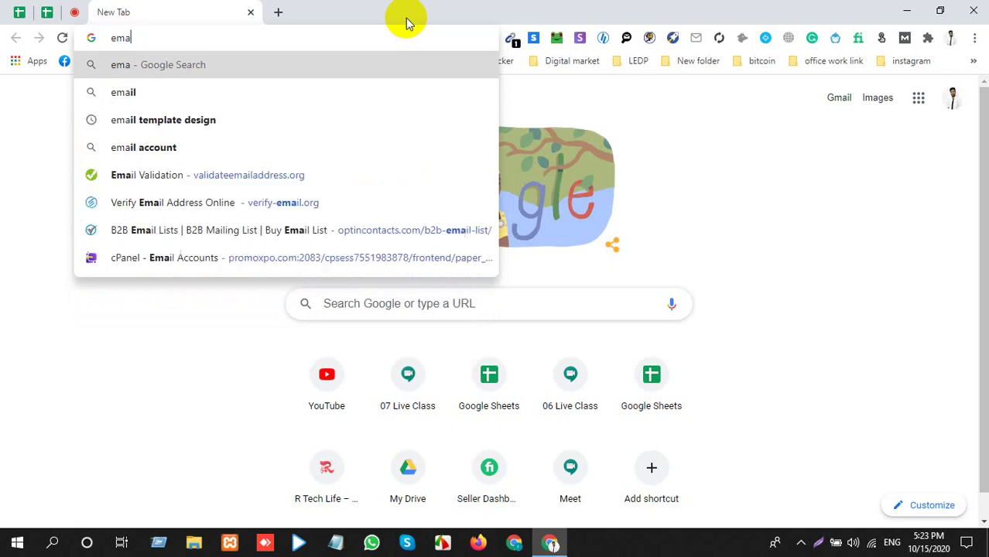
pyautogui.write('il')
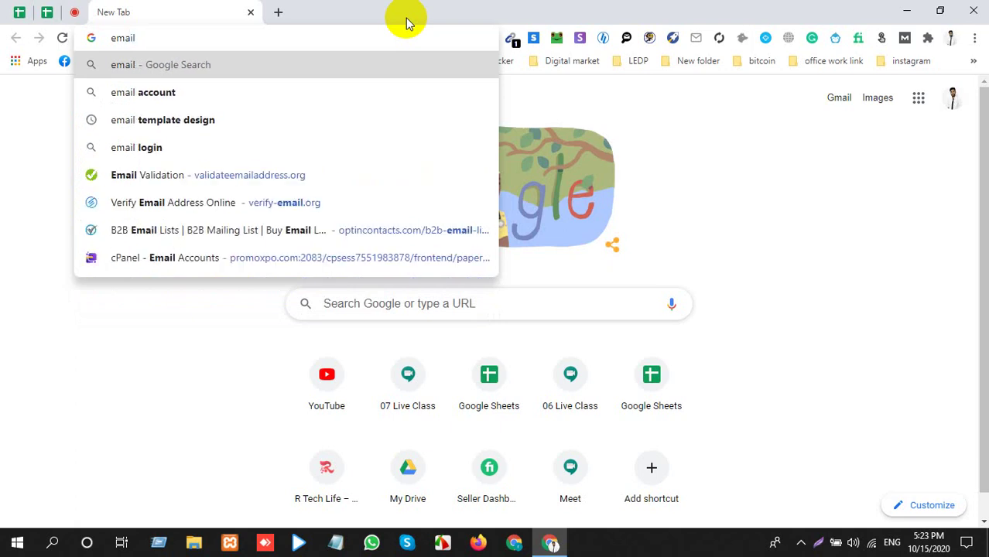
pyautogui.write('"')
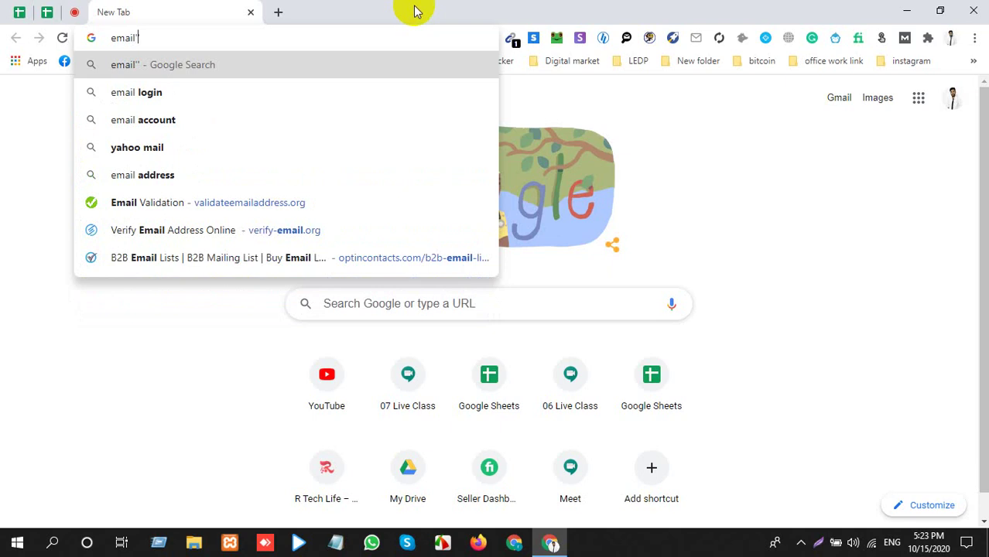
pyautogui.write('@#')
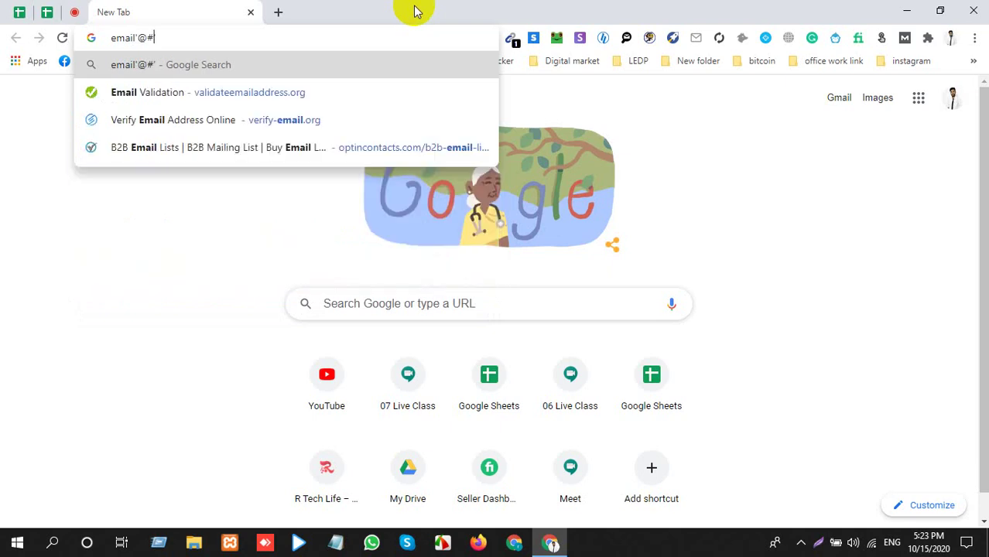
pyautogui.press('BackSpace')
pyautogui.write('dom')
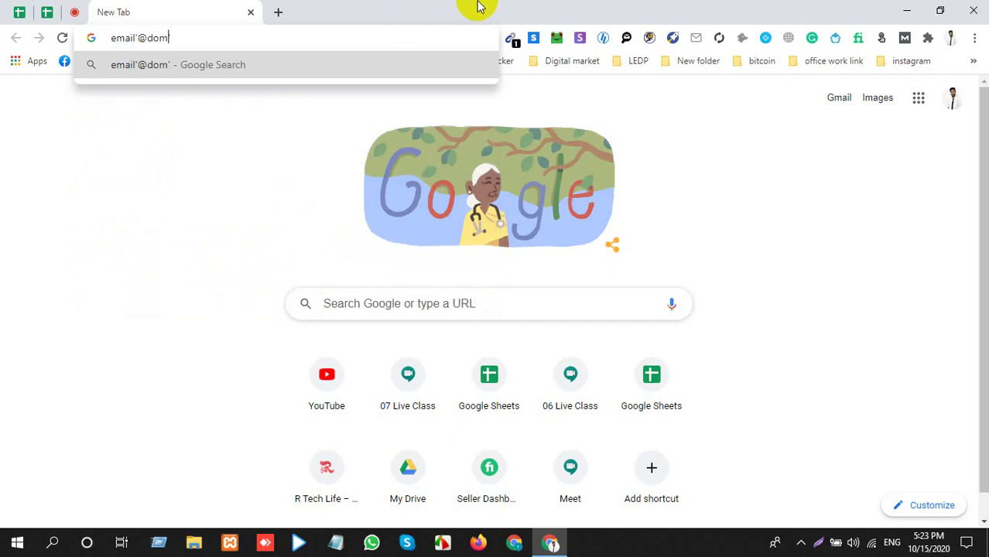
pyautogui.moveTo(384, 39); pyautogui.dragTo(166, 121)
pyautogui.click(73, 12)
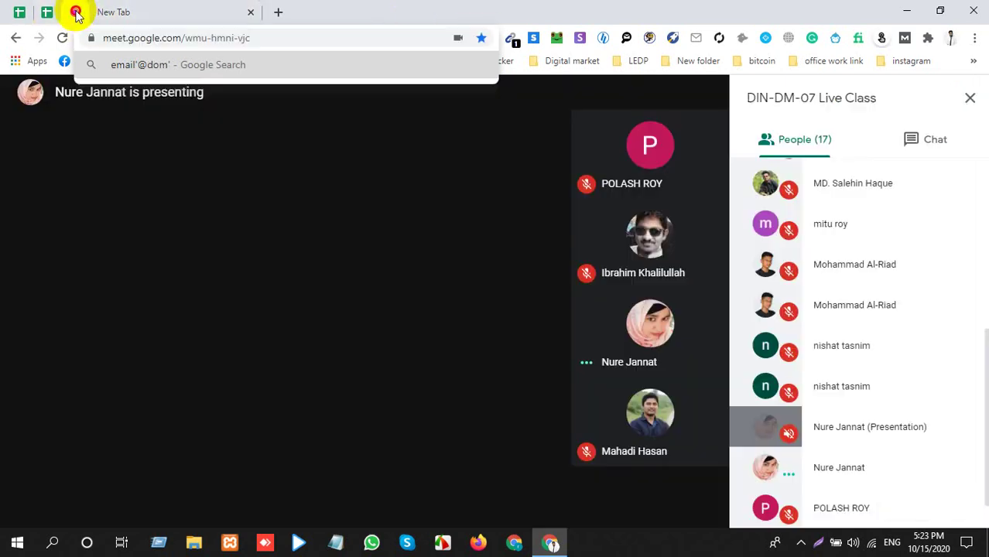
pyautogui.click(914, 139)
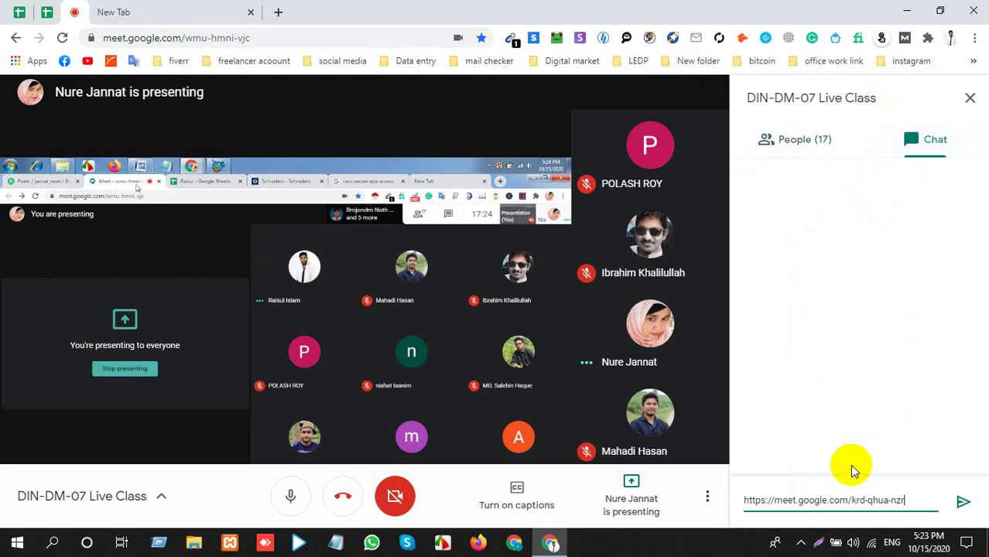
pyautogui.click(217, 8)
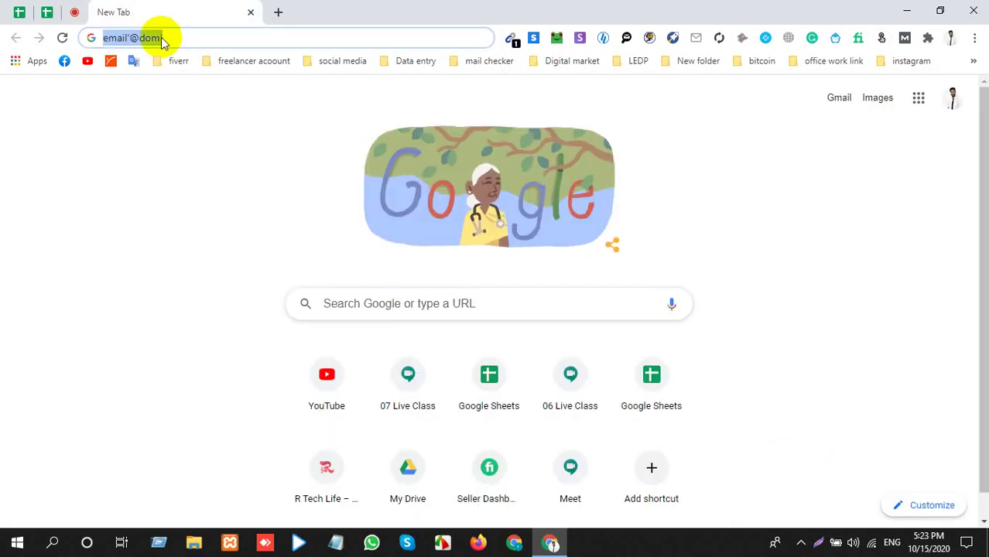
pyautogui.click(68, 11)
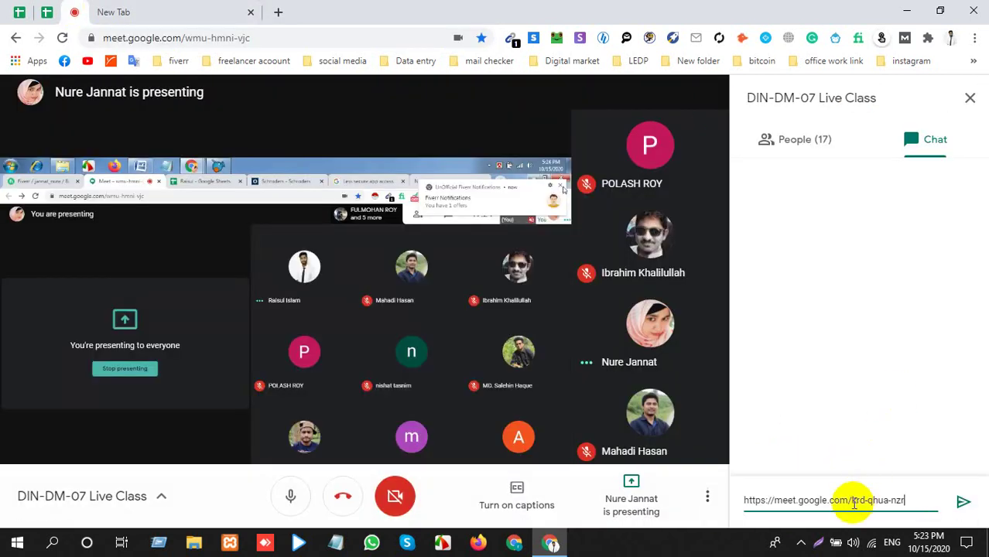
pyautogui.tripleClick(850, 502)
pyautogui.write("email'@dom")
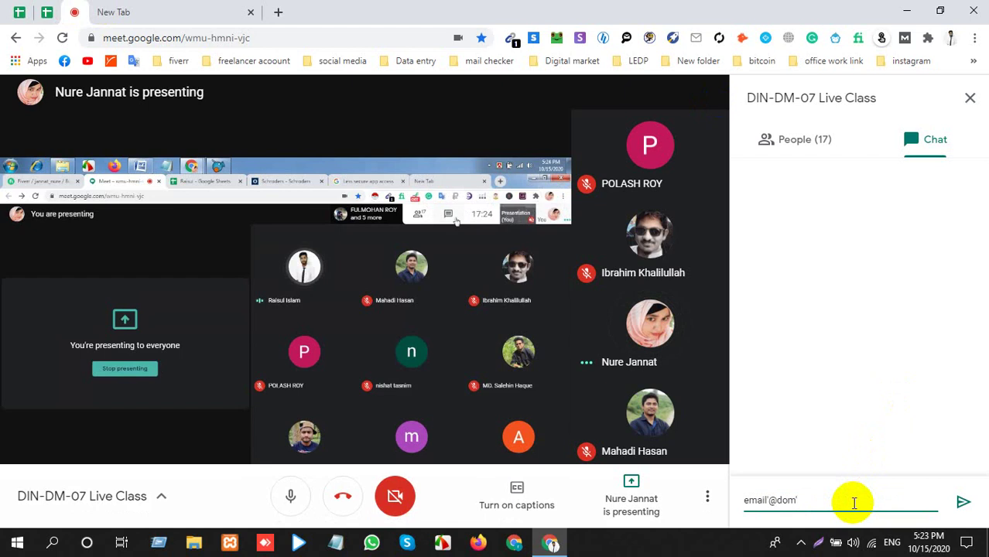
pyautogui.press('Return')
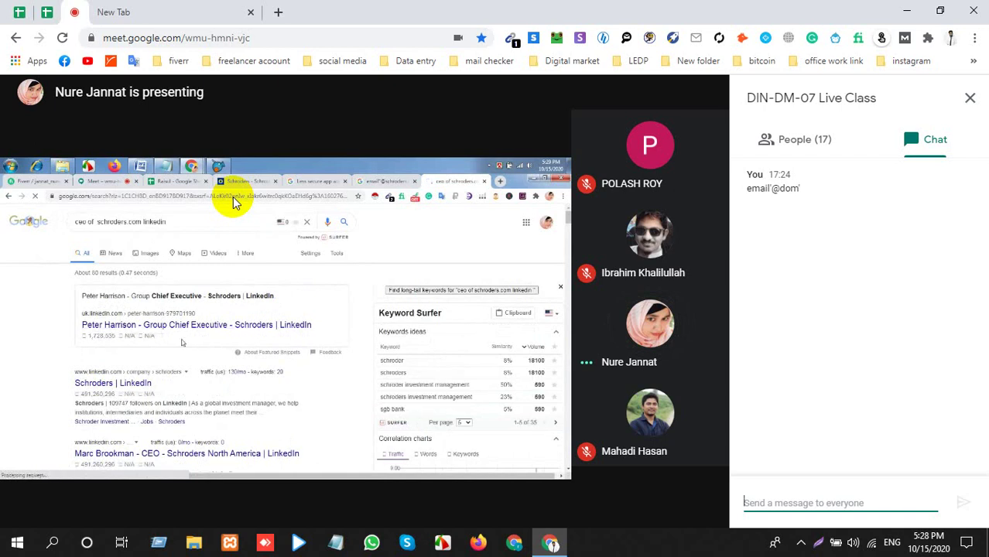
# Switch from the Meet call to the Raisul investor spreadsheet.
pyautogui.click(44, 11)
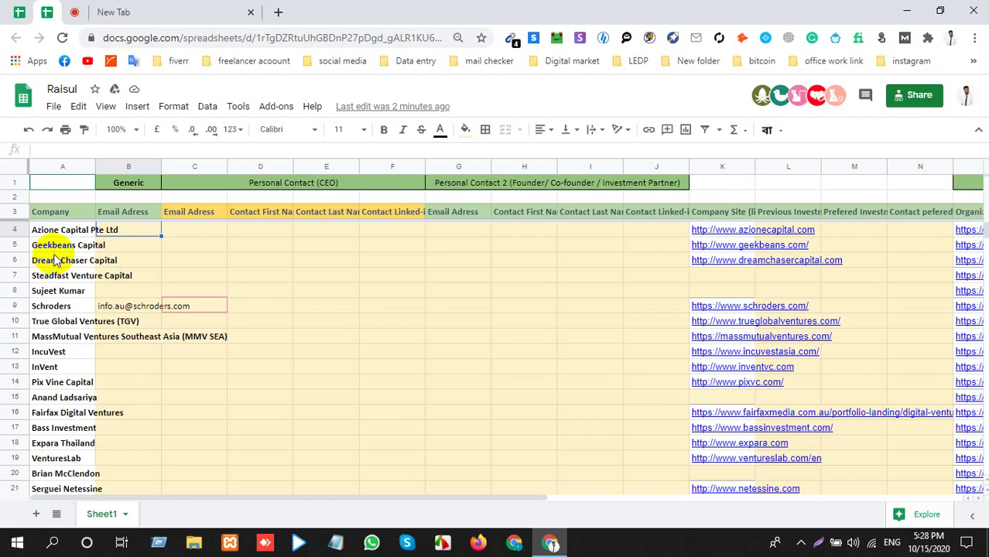
# Point out Geekbeans Capital, Azione Capital Pte Ltd and Schroders in the list, then return to Meet.
pyautogui.click(53, 246)
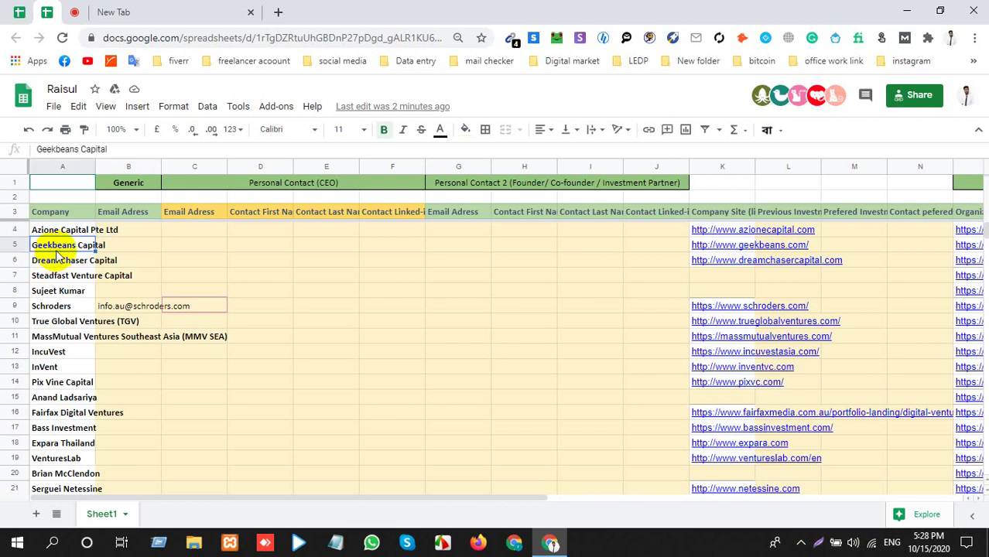
pyautogui.click(67, 231)
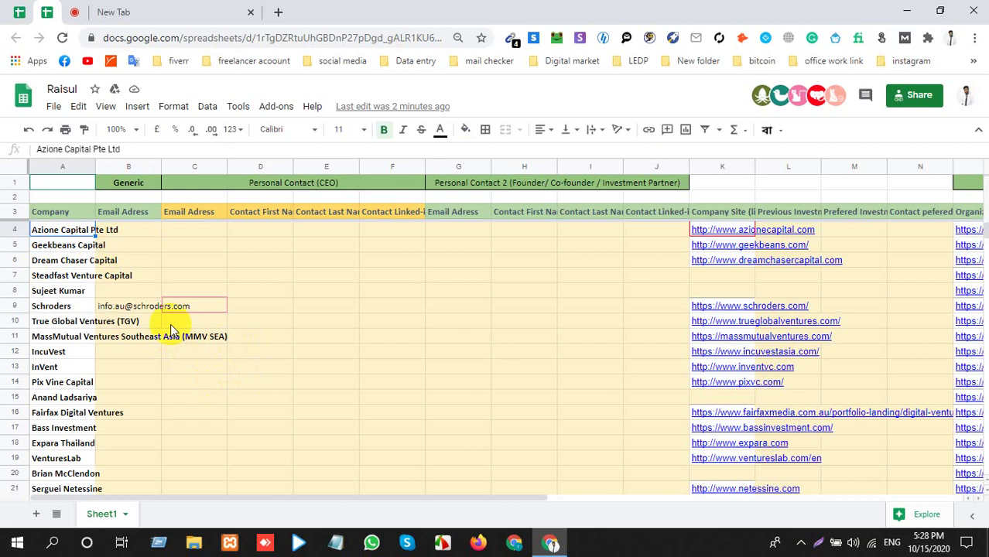
pyautogui.click(80, 309)
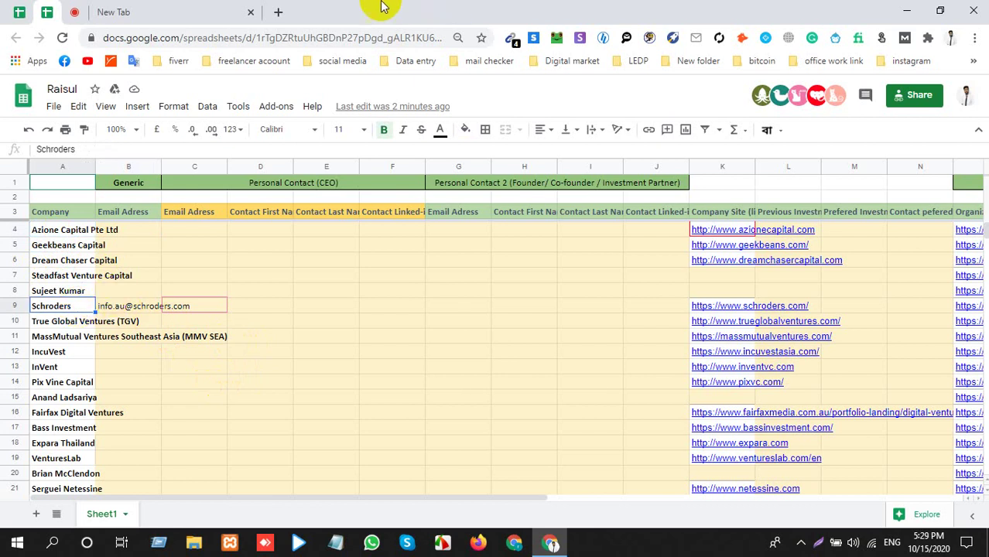
pyautogui.click(75, 13)
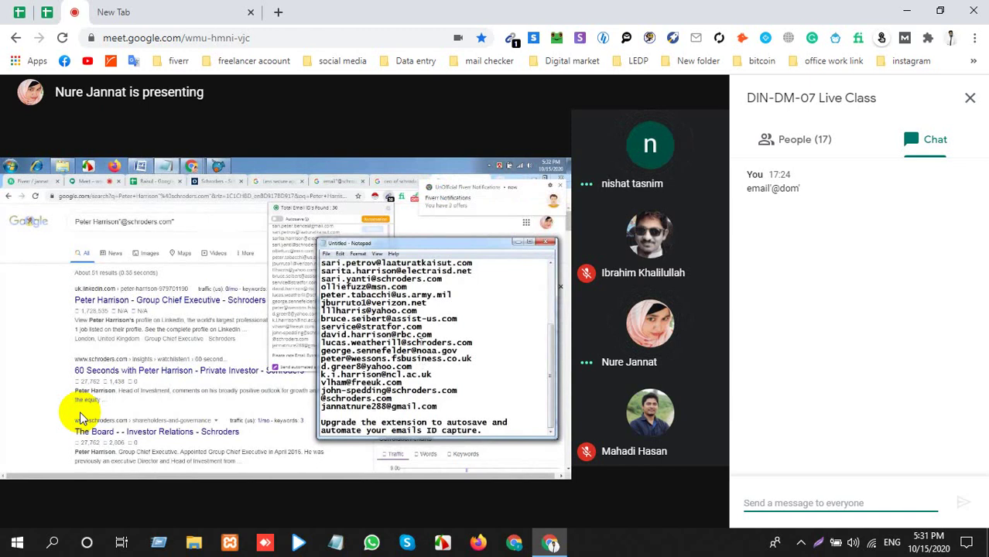
pyautogui.click(229, 9)
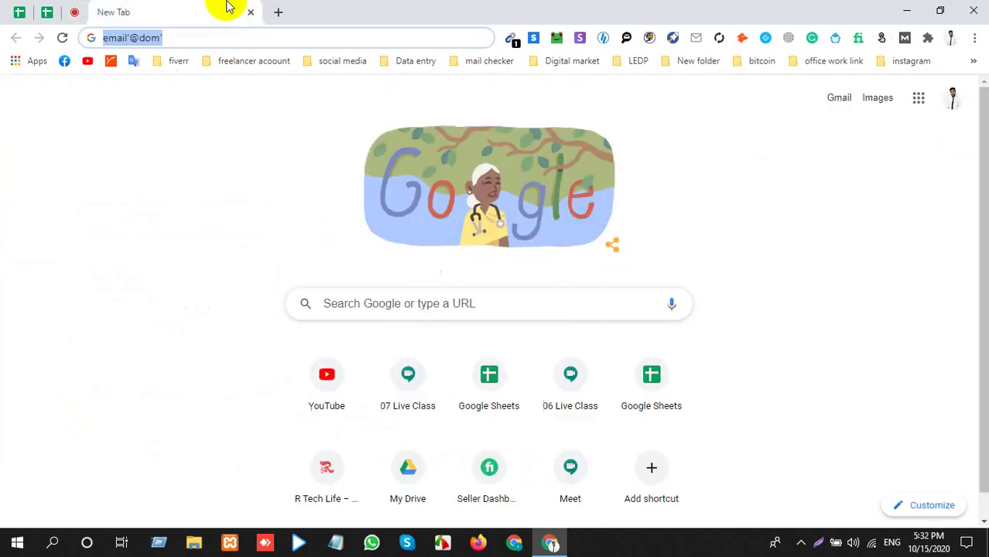
# Close the participant side panel and present your entire screen to the class.
pyautogui.click(85, 13)
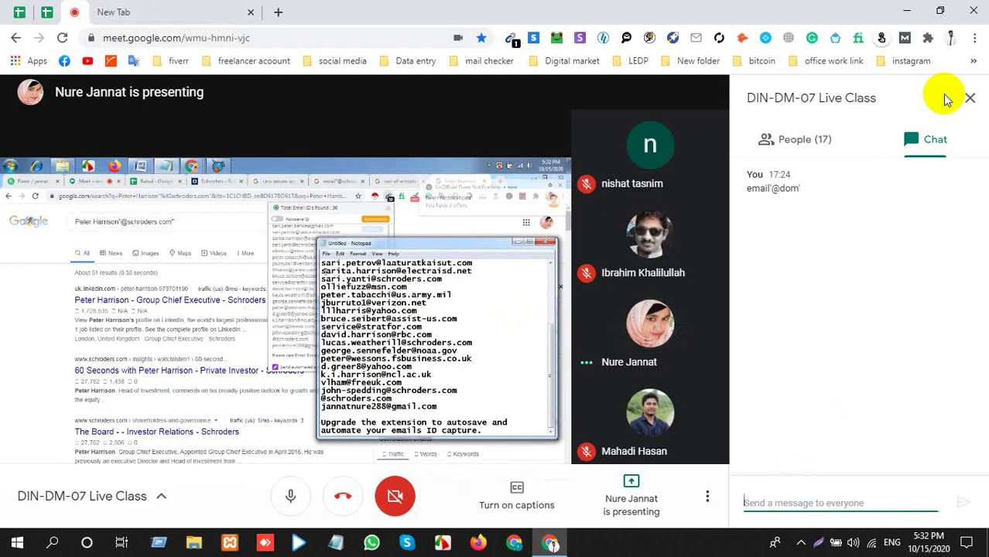
pyautogui.click(842, 135)
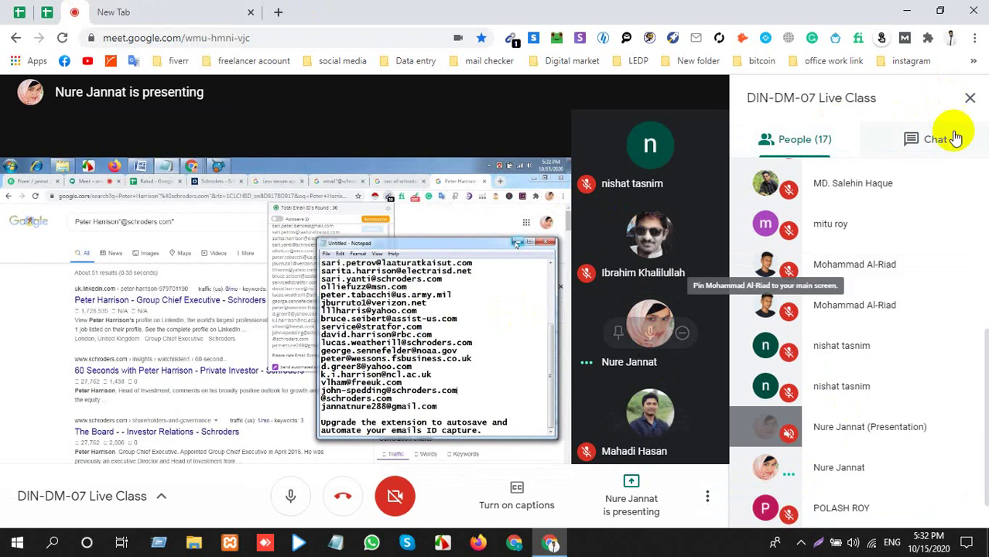
pyautogui.click(969, 98)
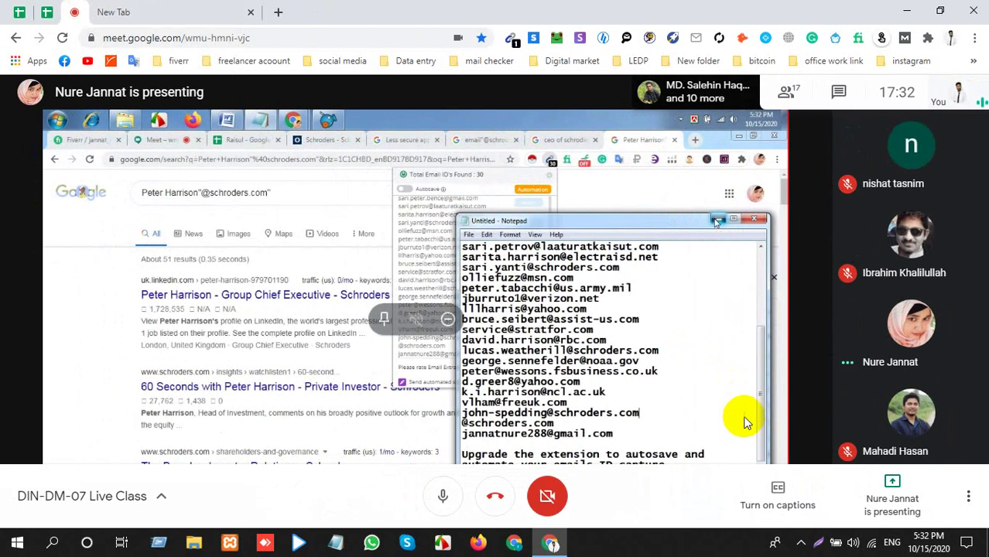
pyautogui.click(891, 495)
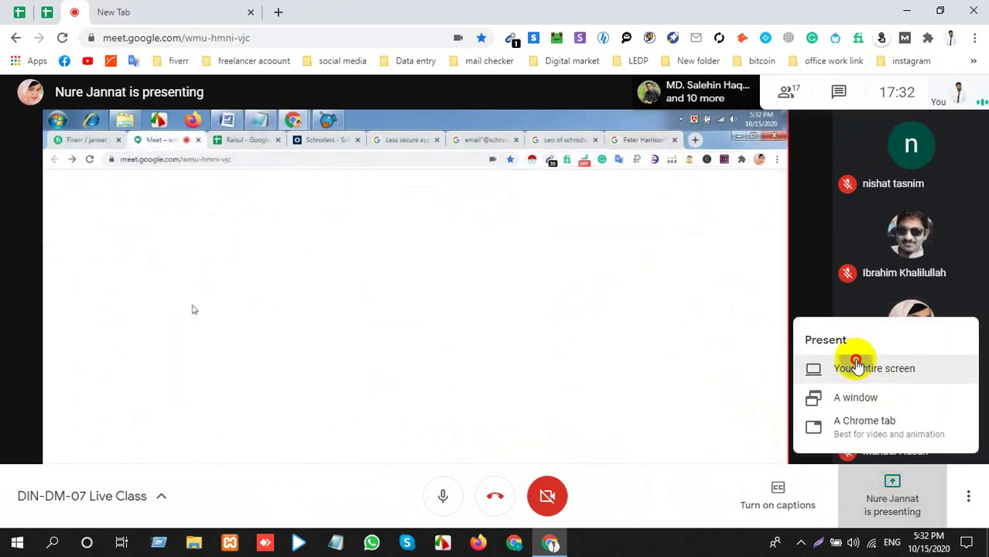
pyautogui.click(856, 369)
pyautogui.click(592, 335)
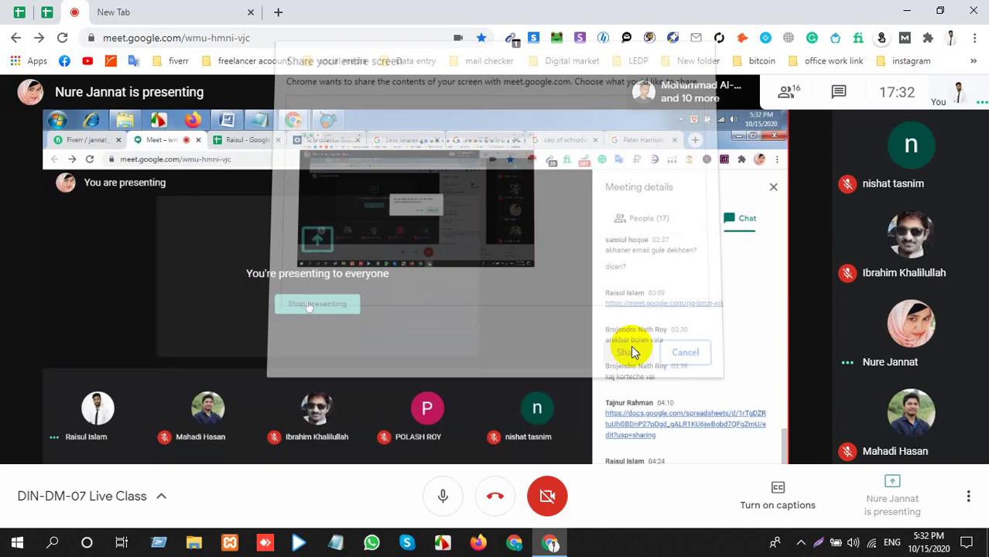
pyautogui.click(436, 164)
pyautogui.click(623, 349)
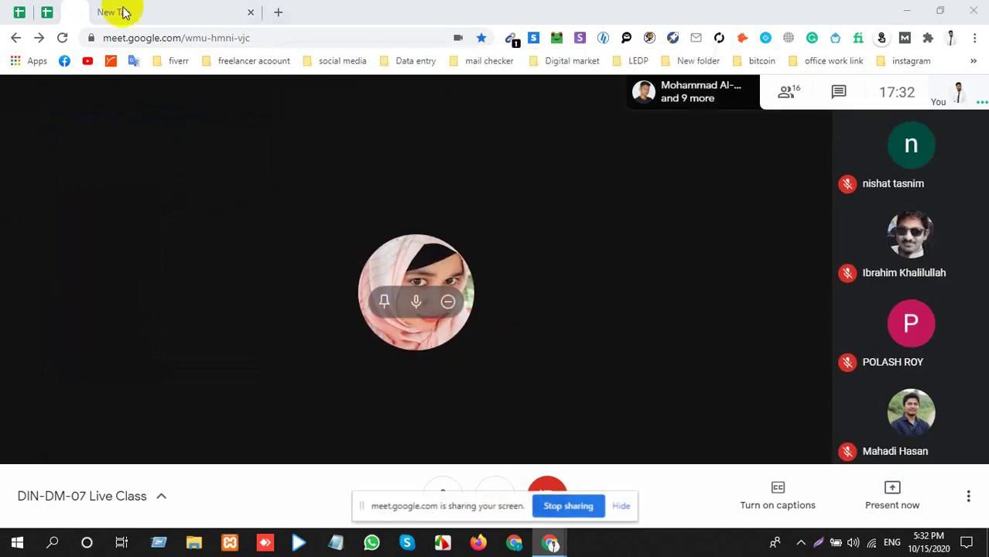
# Show the lead spreadsheet and move along row 5 to Geekbeans Capital's website in K5.
pyautogui.click(124, 11)
pyautogui.click(47, 12)
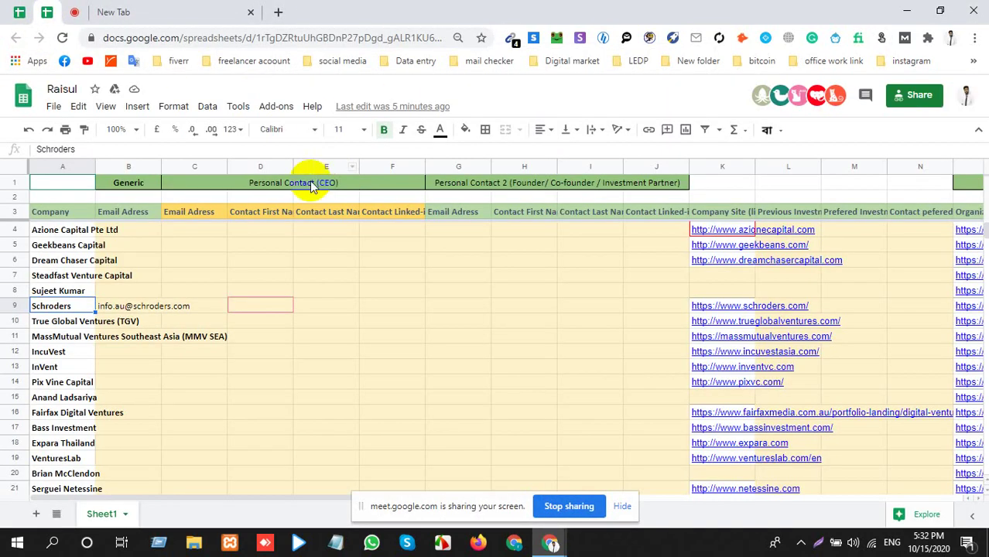
pyautogui.click(165, 245)
pyautogui.press('Right')
pyautogui.press('Right')
pyautogui.press('Right')
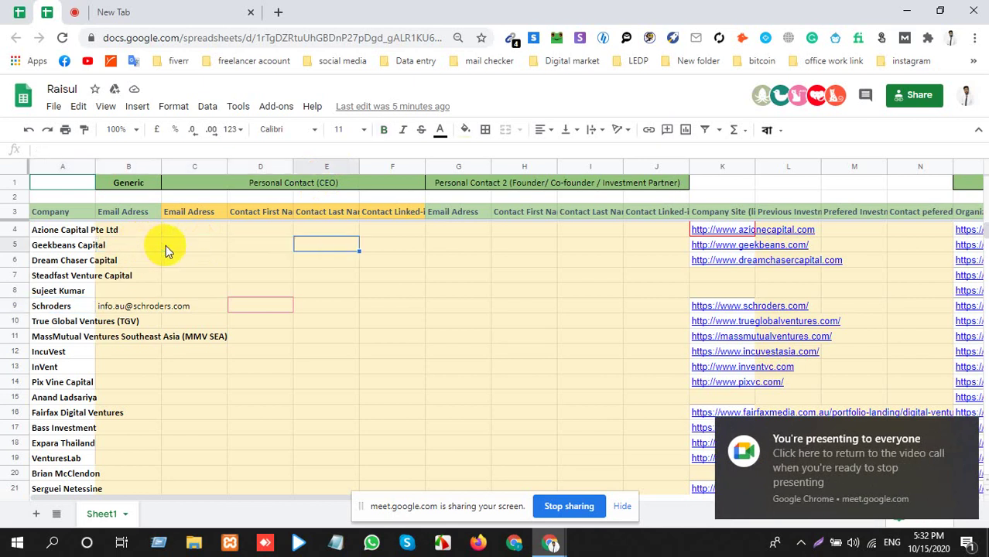
pyautogui.press('Right')
pyautogui.press('Right')
pyautogui.press('Right')
pyautogui.press('Right')
pyautogui.press('Right')
pyautogui.press('Right')
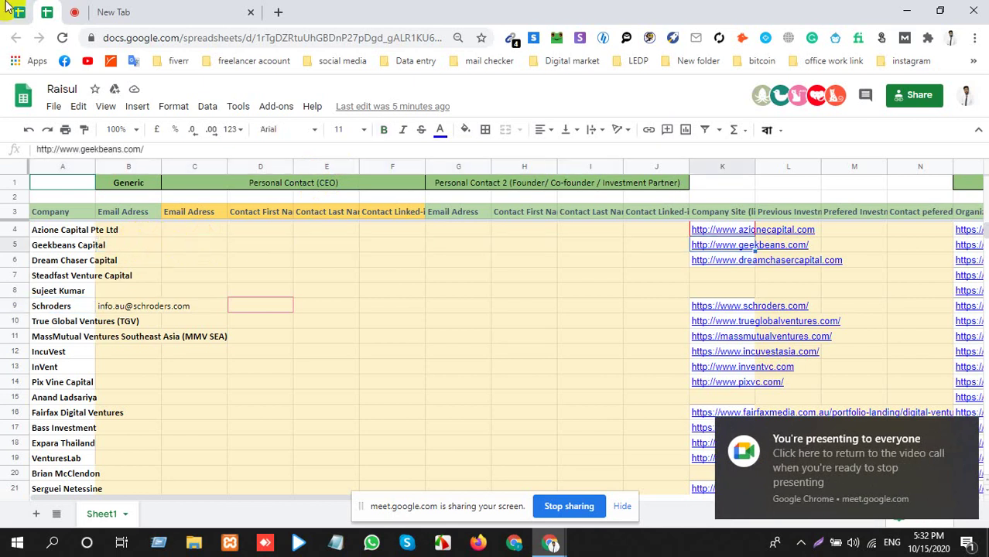
pyautogui.click(147, 11)
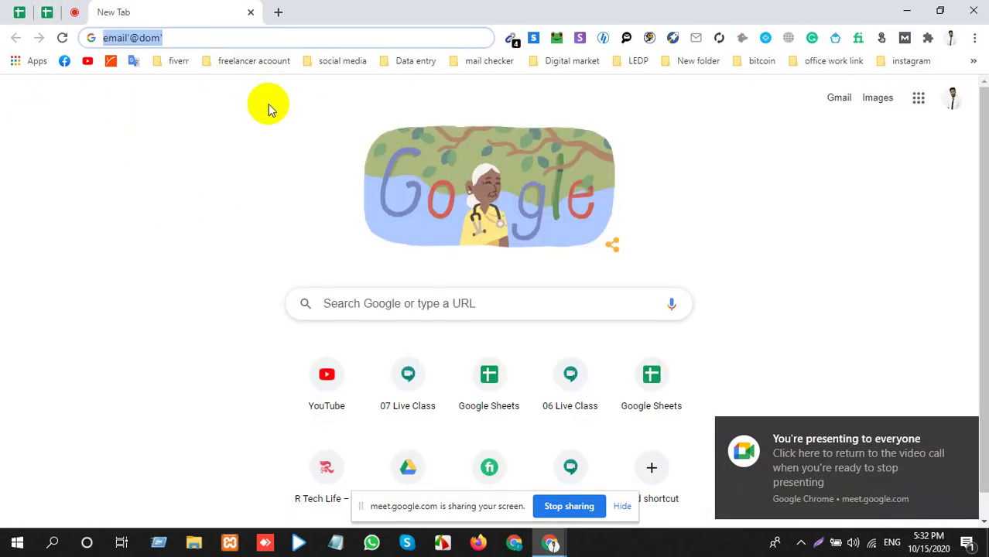
pyautogui.click(131, 38)
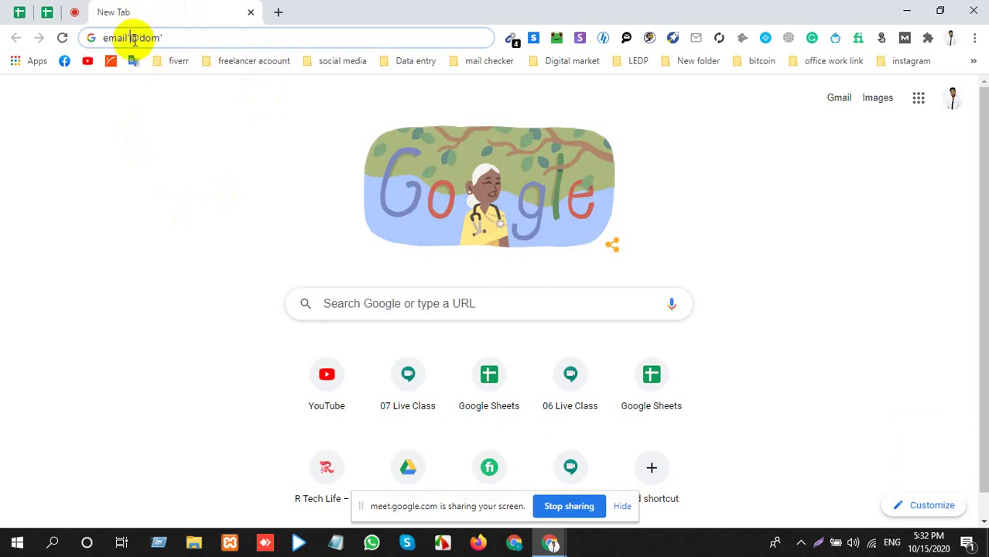
pyautogui.press('BackSpace')
pyautogui.write('|')
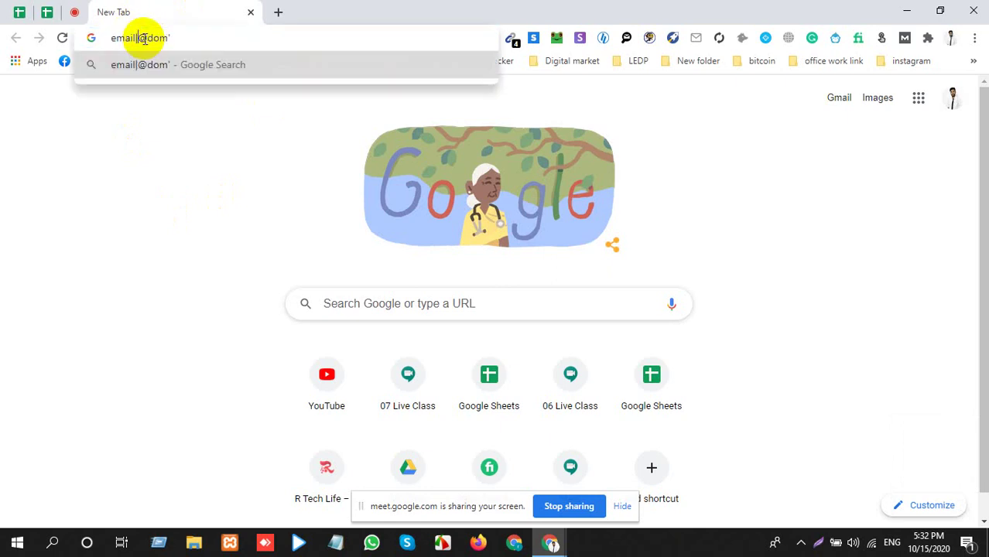
pyautogui.press('BackSpace')
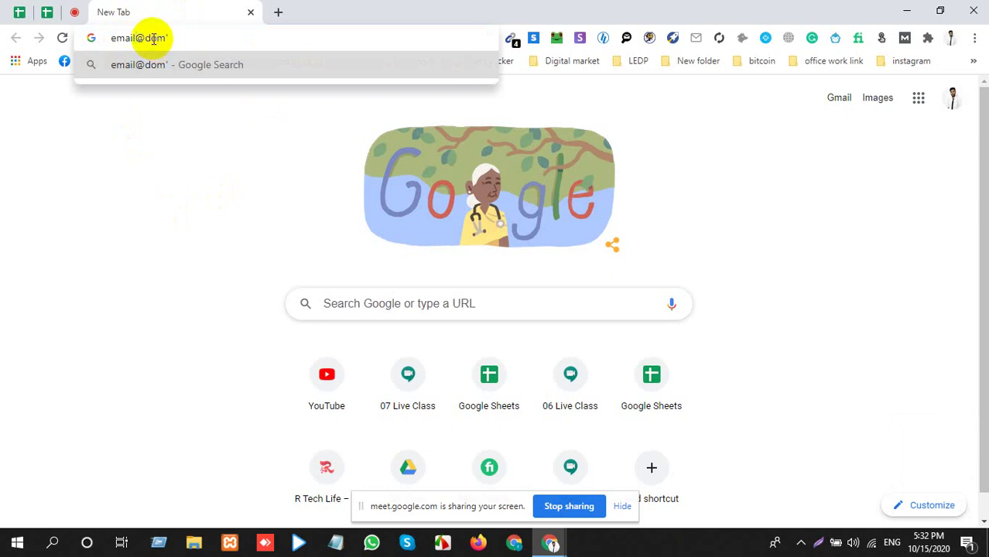
pyautogui.write('""')
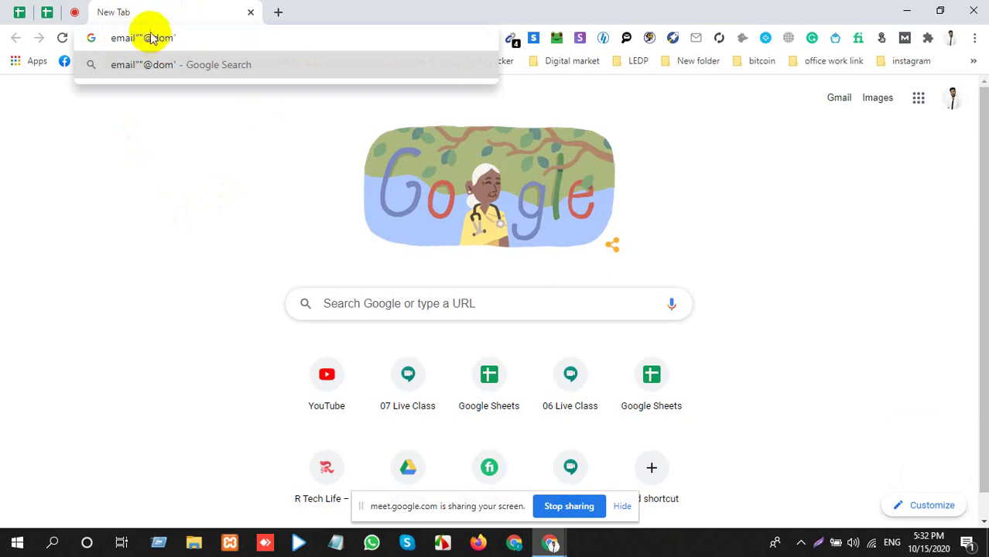
pyautogui.press('BackSpace')
pyautogui.moveTo(138, 34); pyautogui.dragTo(186, 30)
pyautogui.press('BackSpace')
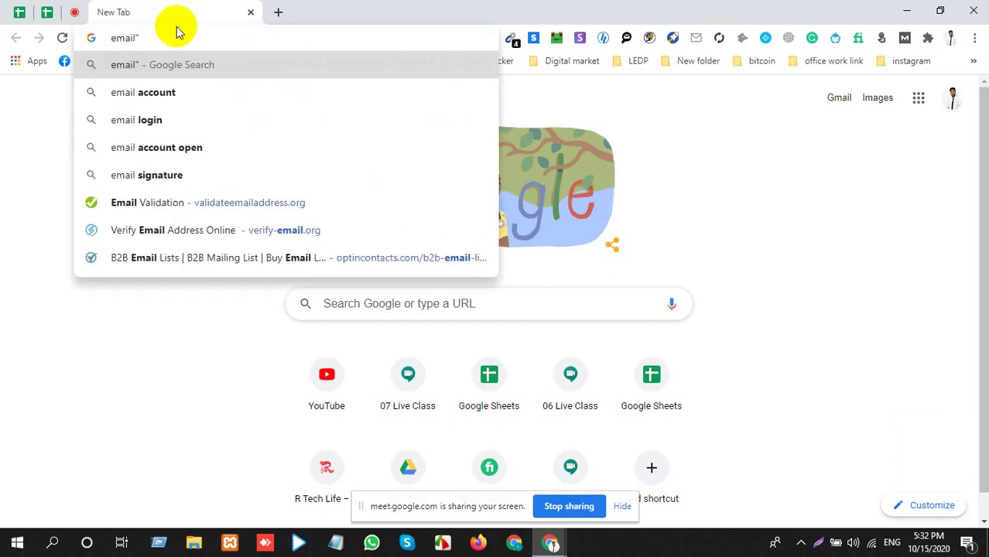
# Paste the Geekbeans site, trim it to geekbeans.com in quotes, and run the search.
pyautogui.write('@')
pyautogui.write('http://www.geekbeans.com/')
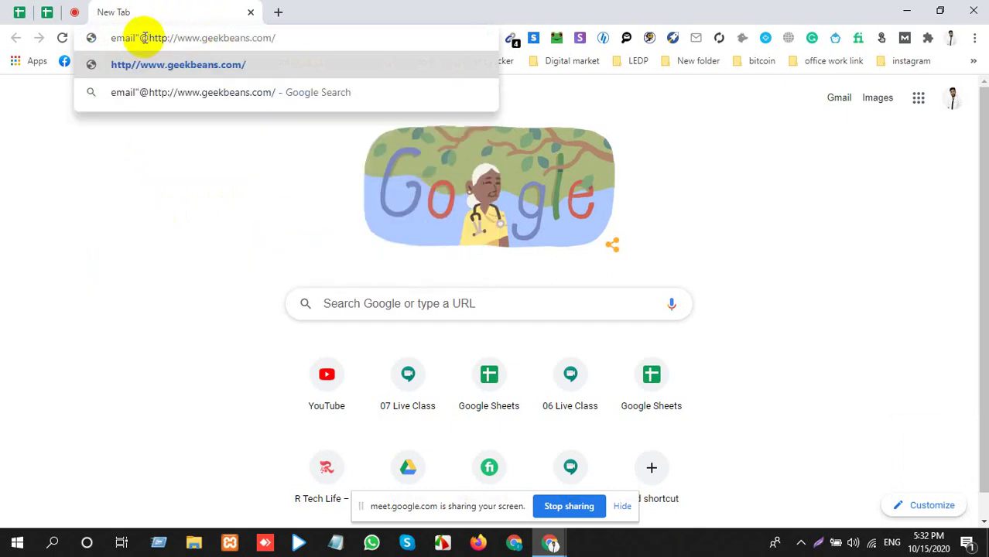
pyautogui.moveTo(149, 37); pyautogui.dragTo(200, 39)
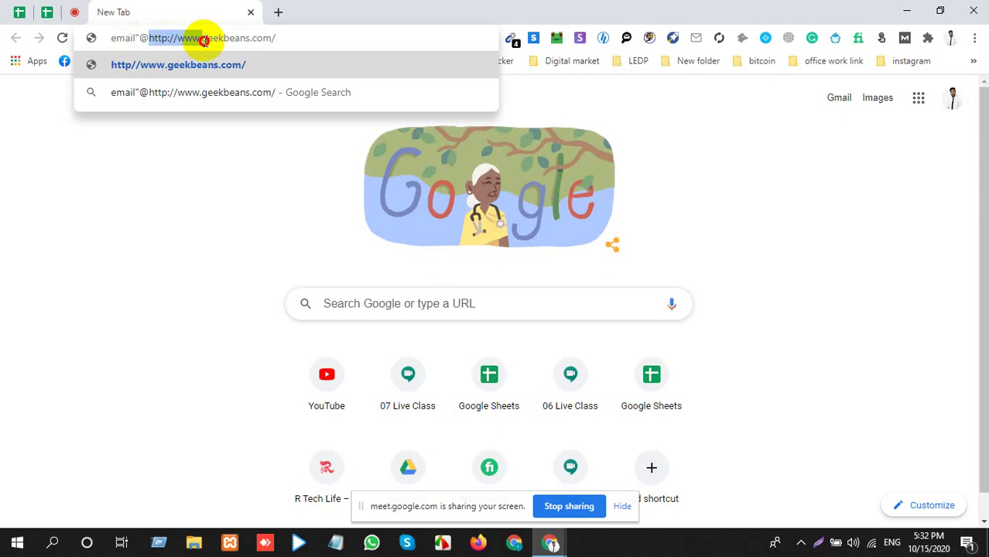
pyautogui.press('BackSpace')
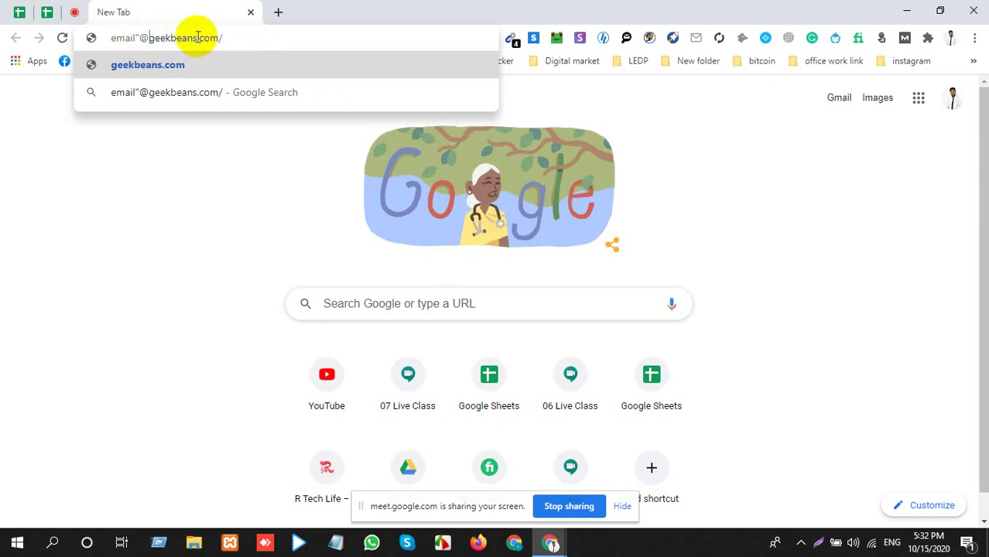
pyautogui.click(230, 37)
pyautogui.press('BackSpace')
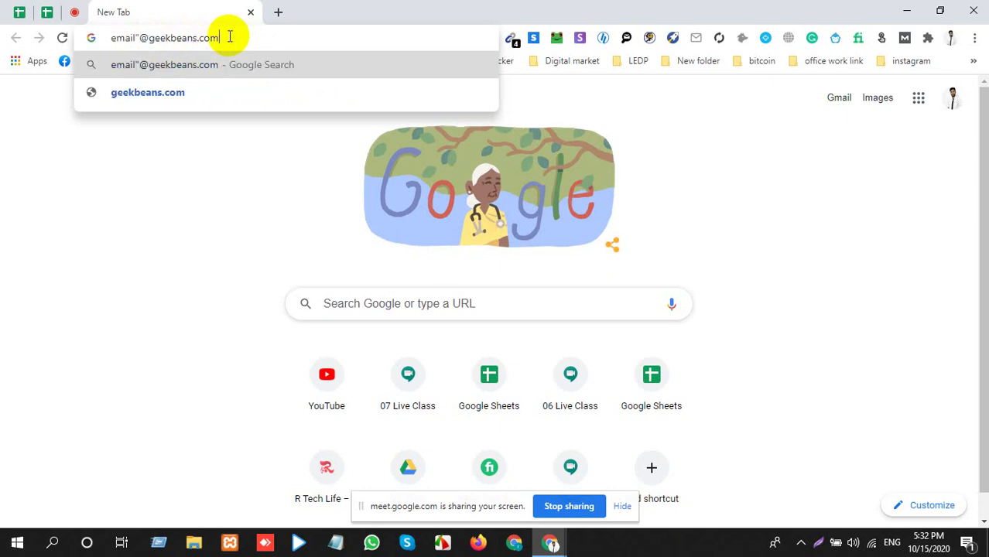
pyautogui.write('""')
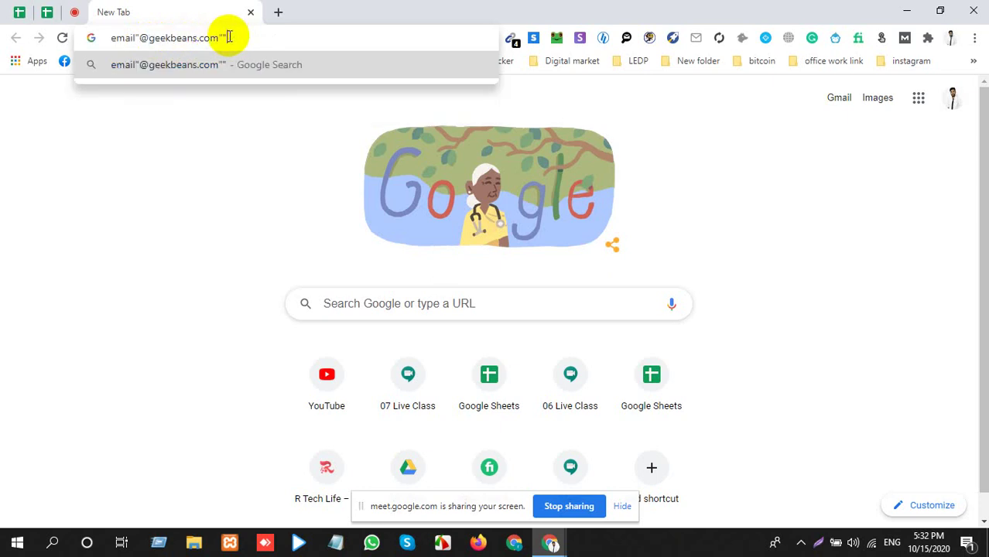
pyautogui.press('BackSpace')
pyautogui.press('Return')
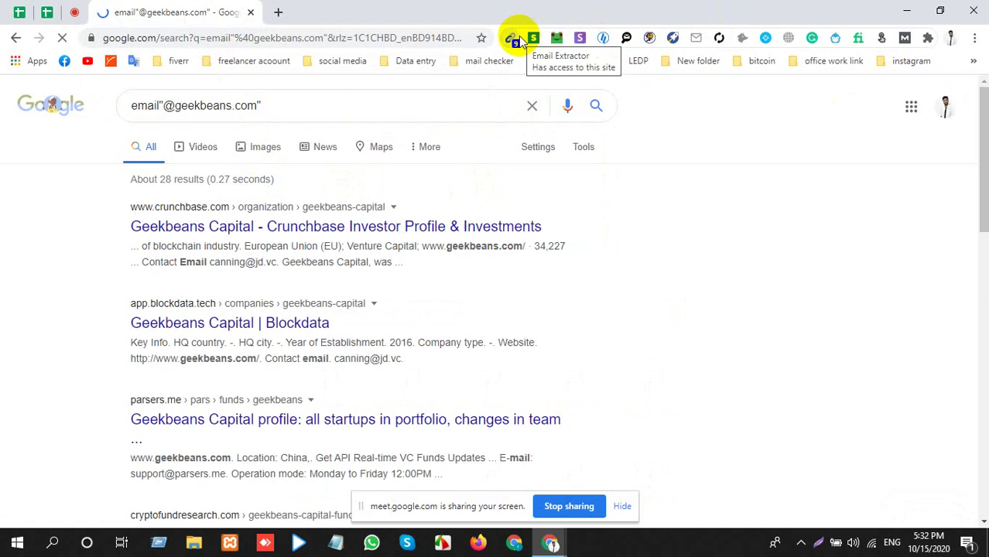
pyautogui.click(517, 37)
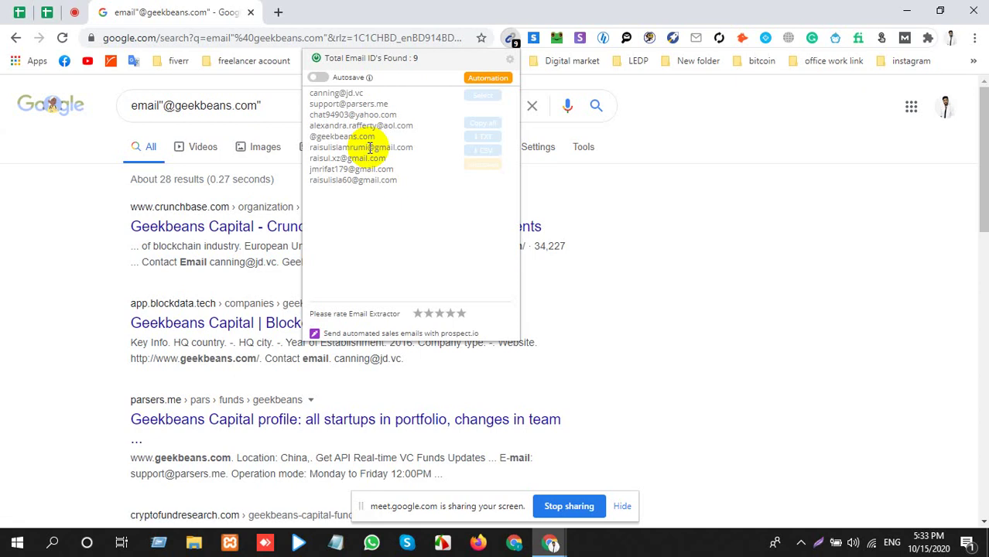
pyautogui.click(656, 244)
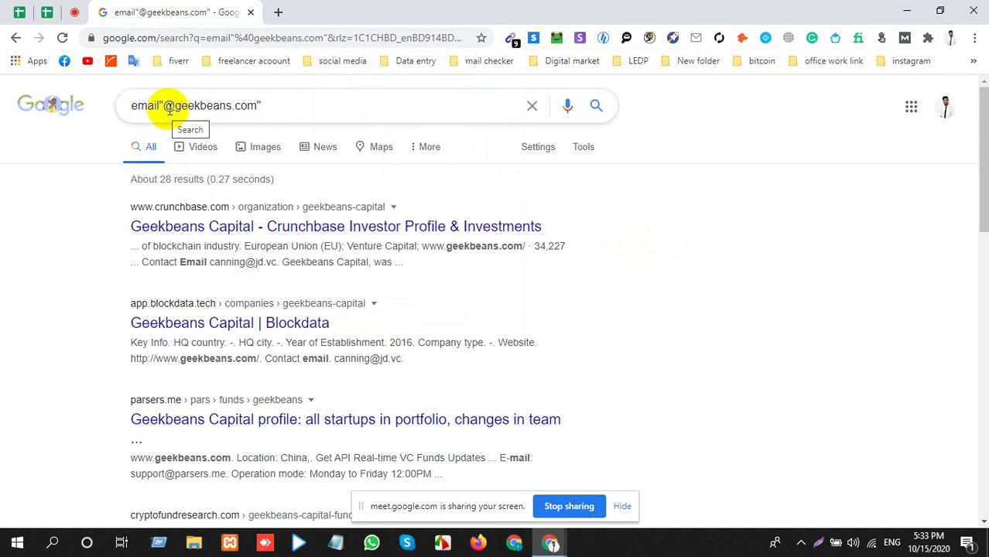
pyautogui.click(160, 107)
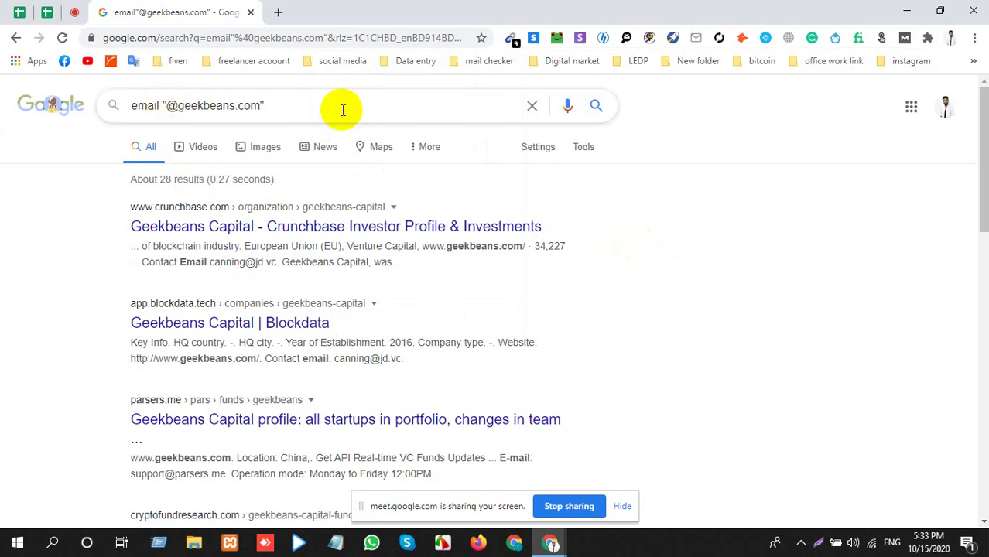
pyautogui.press('Return')
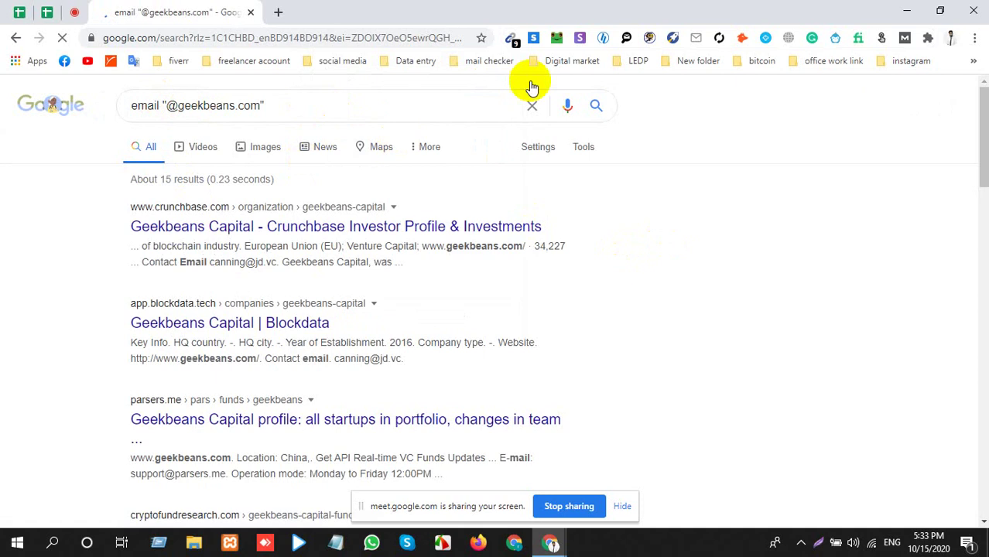
pyautogui.click(511, 38)
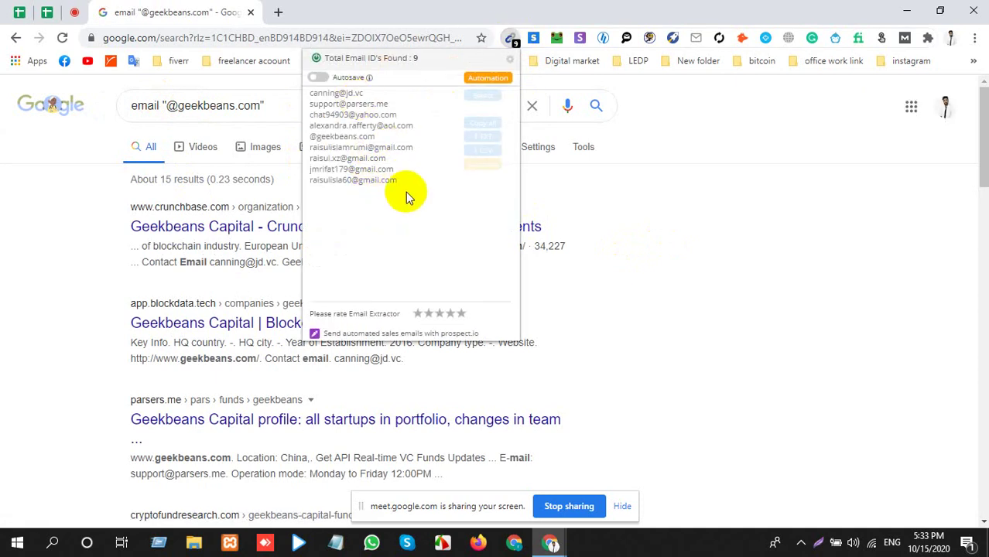
pyautogui.moveTo(398, 180); pyautogui.dragTo(317, 102)
pyautogui.click(567, 214)
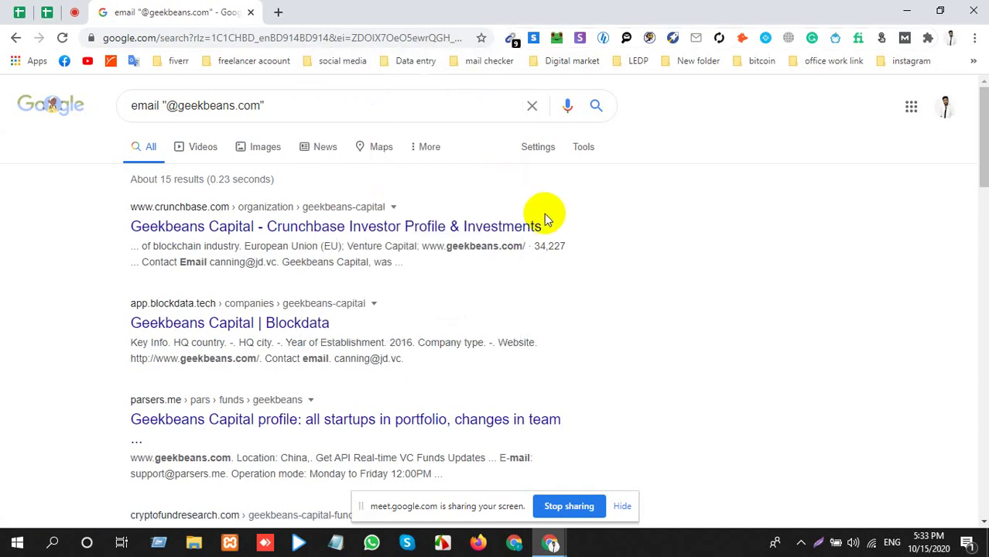
pyautogui.hotkey('ctrl', 'f')
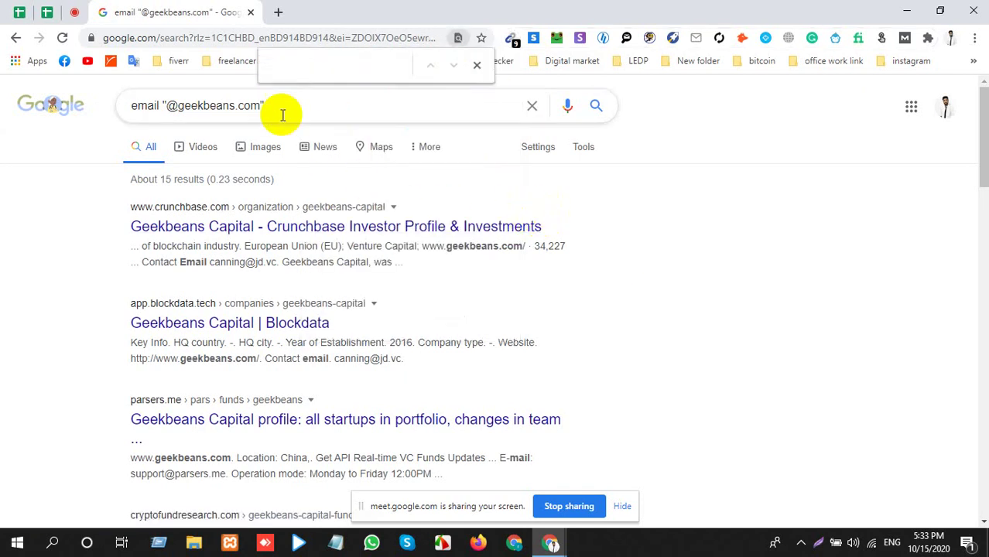
pyautogui.click(231, 105)
pyautogui.moveTo(167, 106); pyautogui.dragTo(263, 105)
pyautogui.hotkey('ctrl', 'c')
pyautogui.click(300, 71)
pyautogui.hotkey('ctrl', 'v')
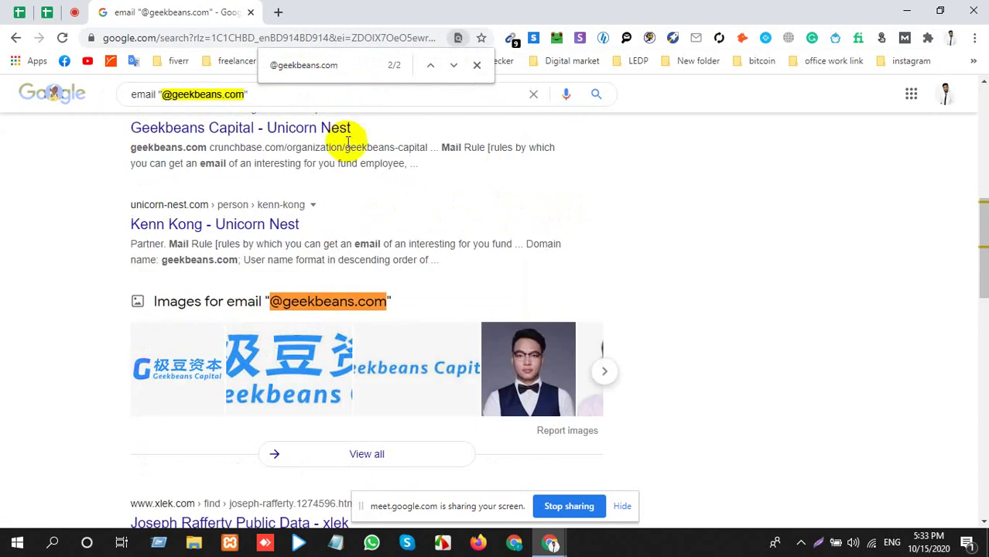
pyautogui.scroll(-2, 342, 304)
pyautogui.scroll(-8, 343, 304)
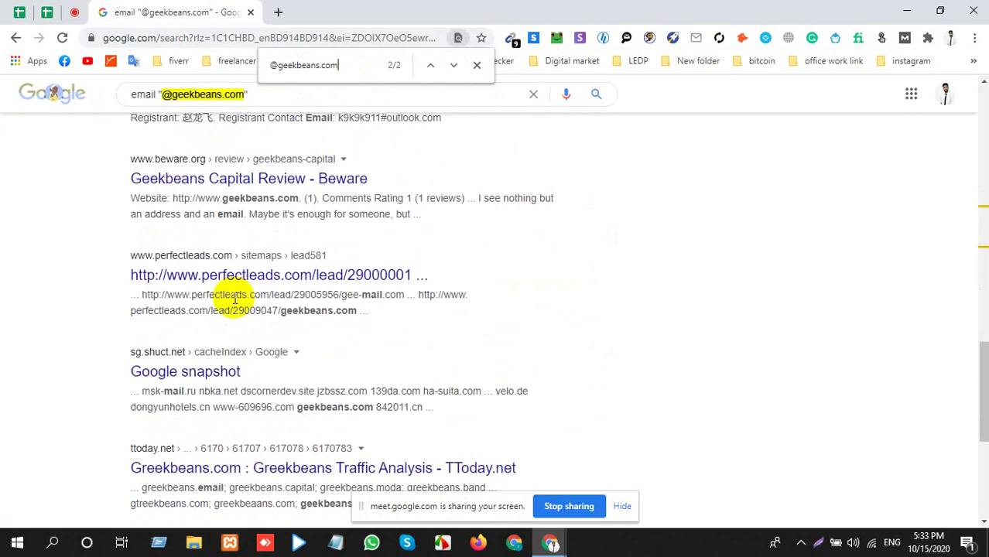
pyautogui.scroll(-5, 235, 292)
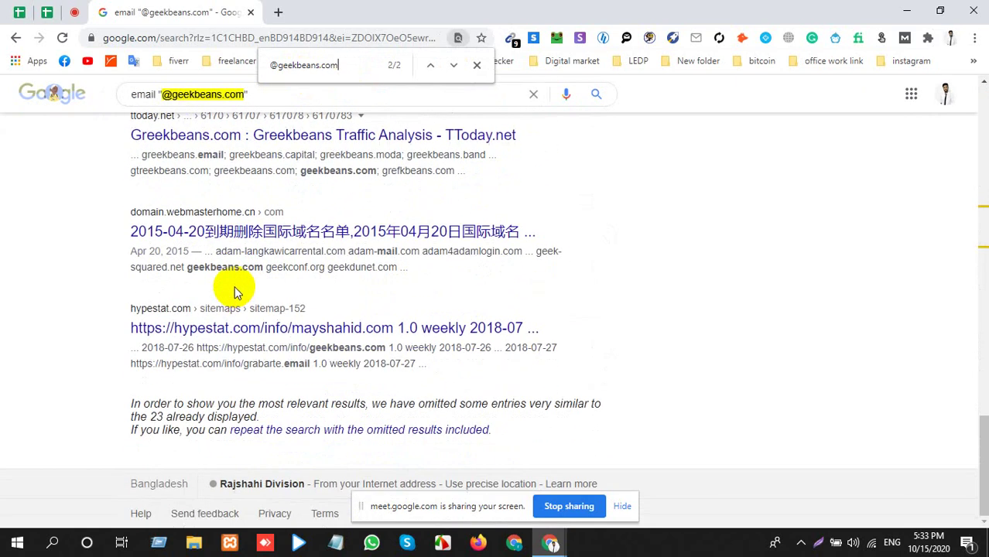
pyautogui.scroll(6, 236, 289)
pyautogui.scroll(10, 248, 276)
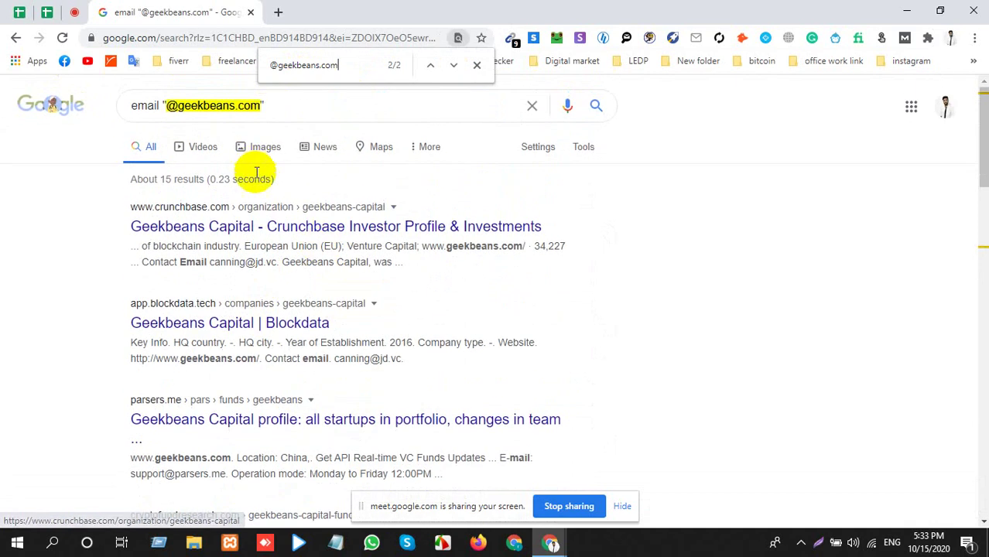
pyautogui.click(537, 150)
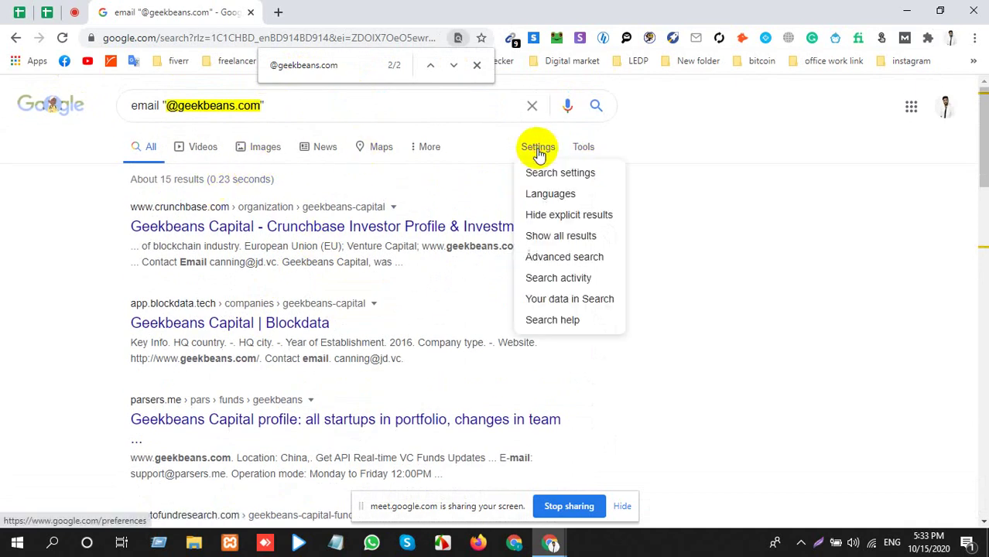
# In Google Search settings, raise Results per page to 100.
pyautogui.click(562, 171)
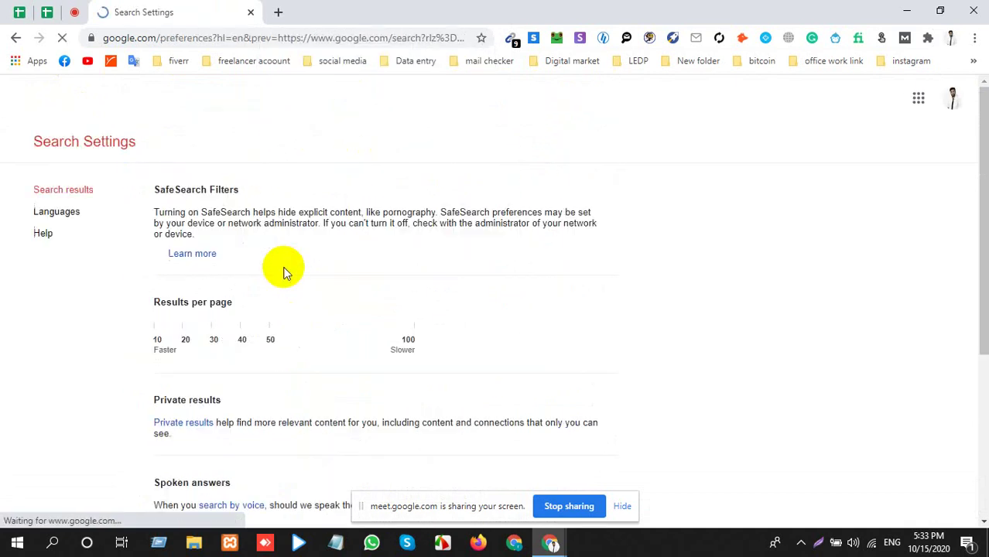
pyautogui.scroll(-2, 277, 205)
pyautogui.scroll(2, 269, 176)
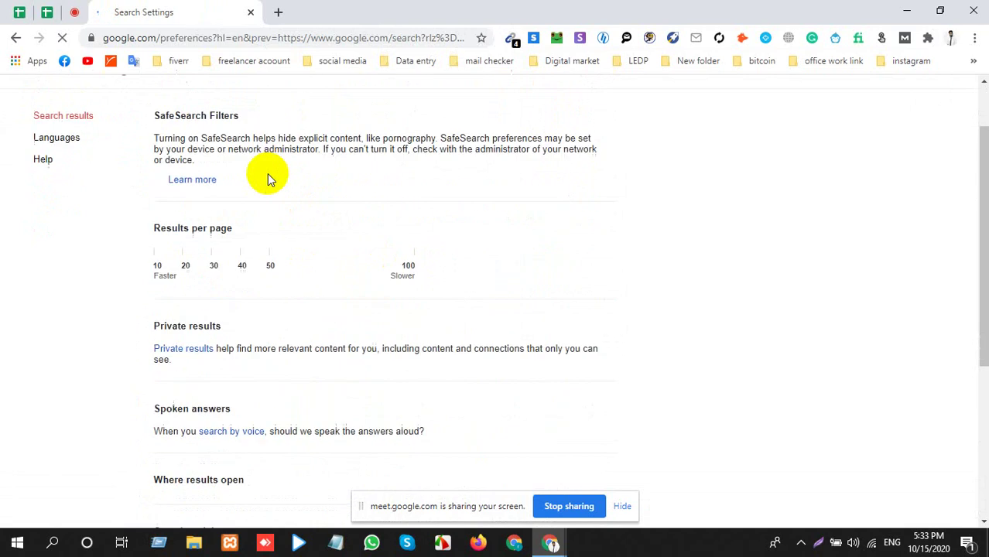
pyautogui.click(157, 250)
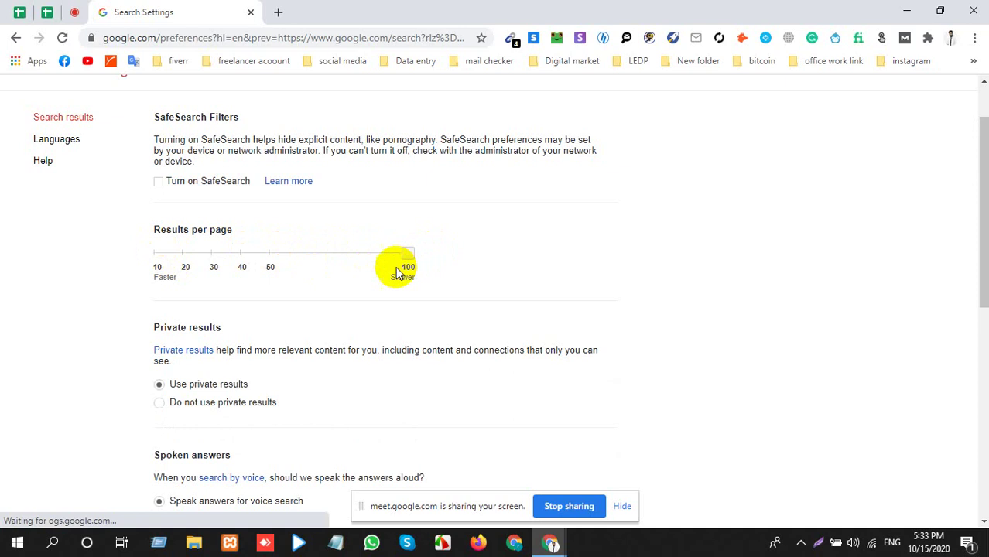
pyautogui.scroll(-3, 360, 293)
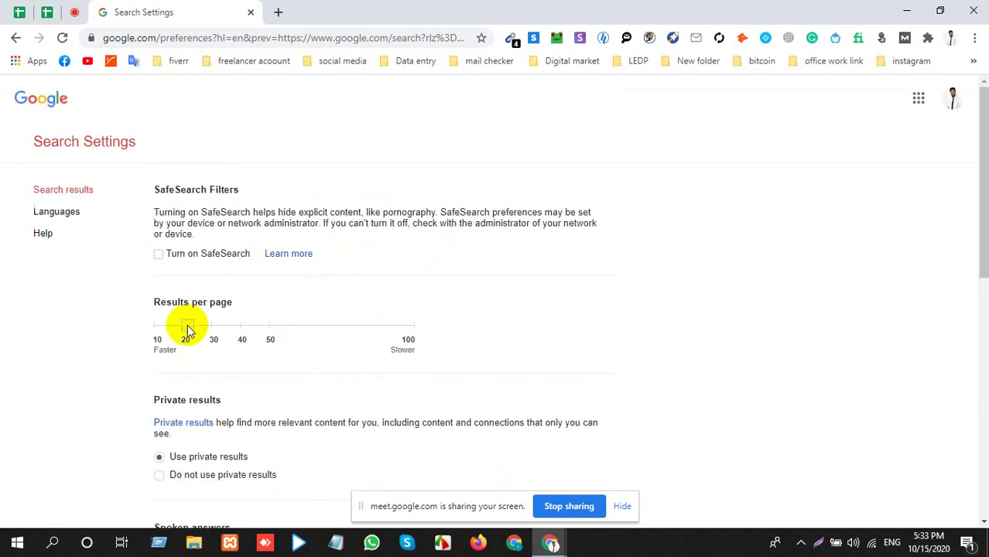
pyautogui.moveTo(185, 326); pyautogui.dragTo(406, 336)
# Save the 100-results search preferences and dismiss the saved notice.
pyautogui.scroll(-1, 432, 340)
pyautogui.scroll(-15, 434, 337)
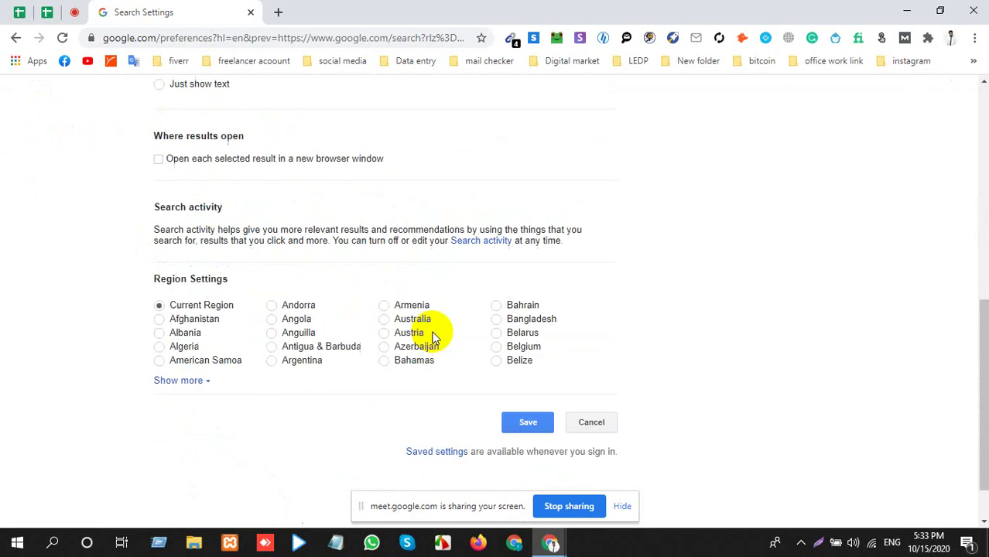
pyautogui.click(527, 363)
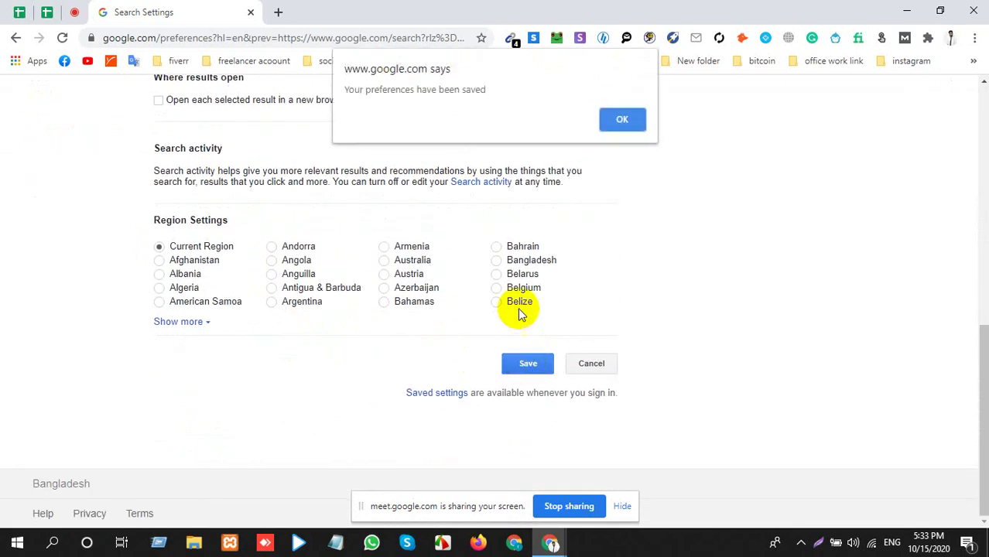
pyautogui.click(625, 117)
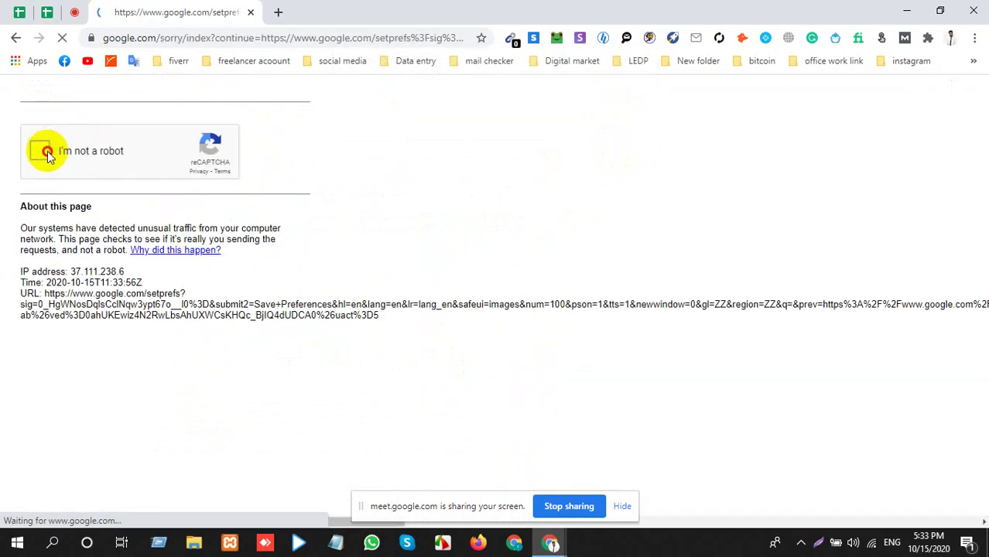
# Tick I'm not a robot, select every bus image, and verify the reCAPTCHA.
pyautogui.click(42, 149)
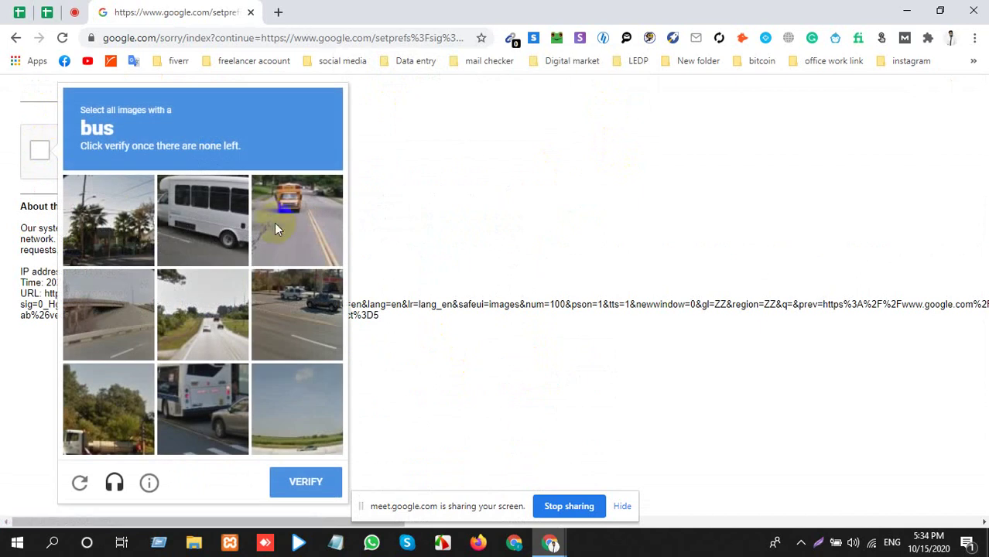
pyautogui.click(274, 228)
pyautogui.click(227, 245)
pyautogui.click(167, 401)
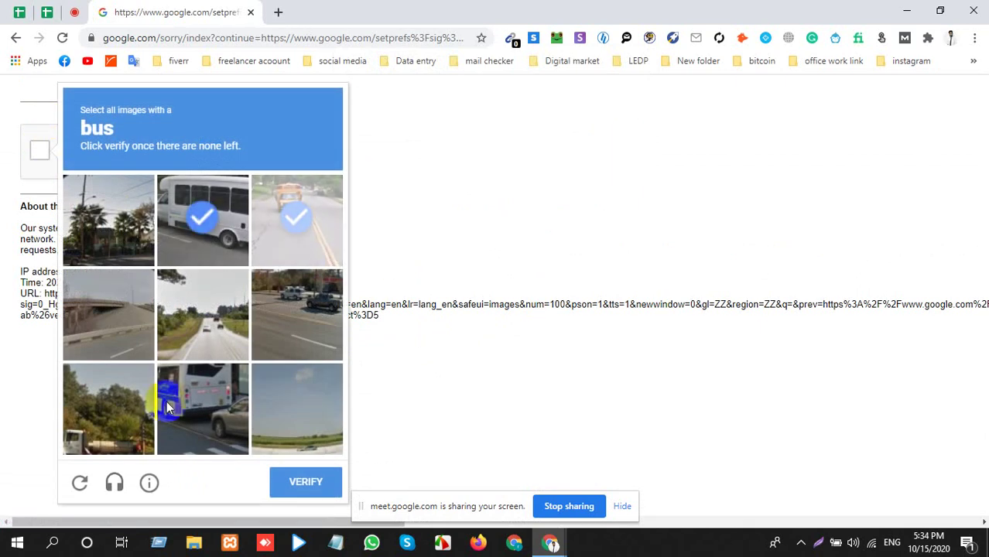
pyautogui.click(275, 325)
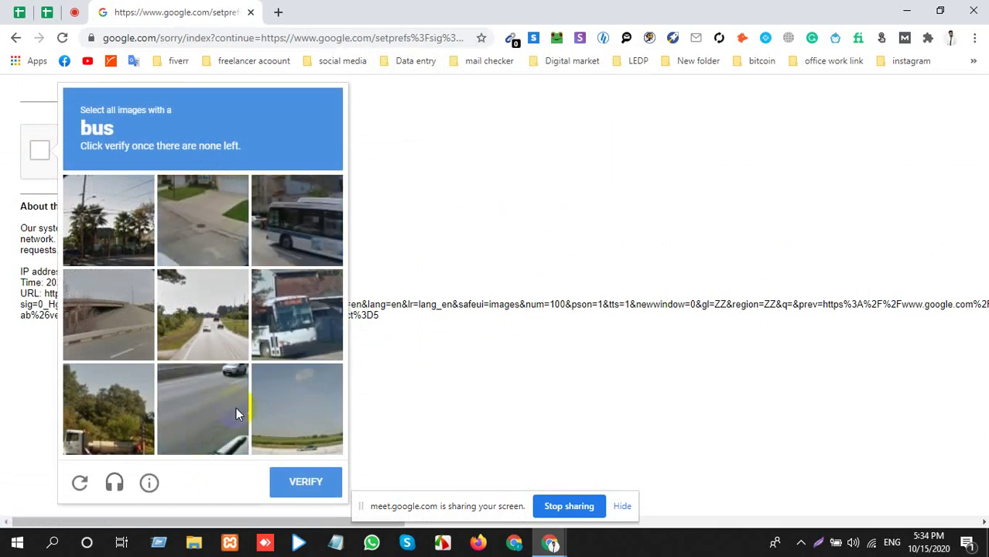
pyautogui.click(309, 340)
pyautogui.click(329, 194)
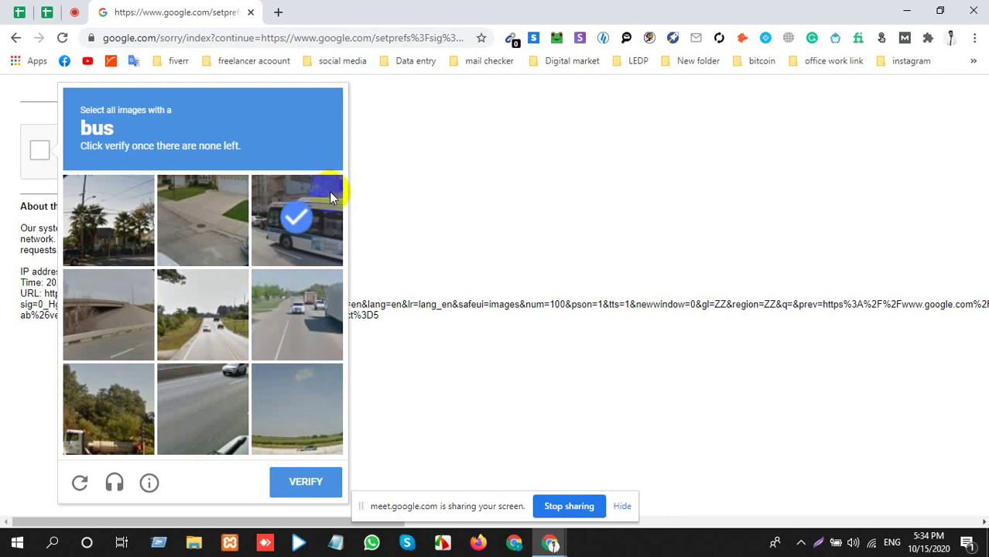
pyautogui.click(302, 484)
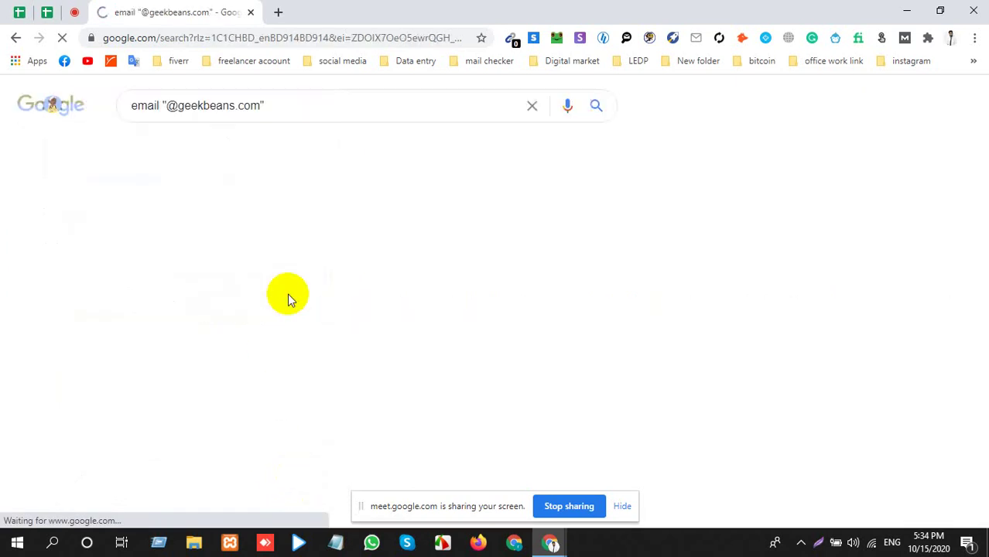
pyautogui.click(512, 39)
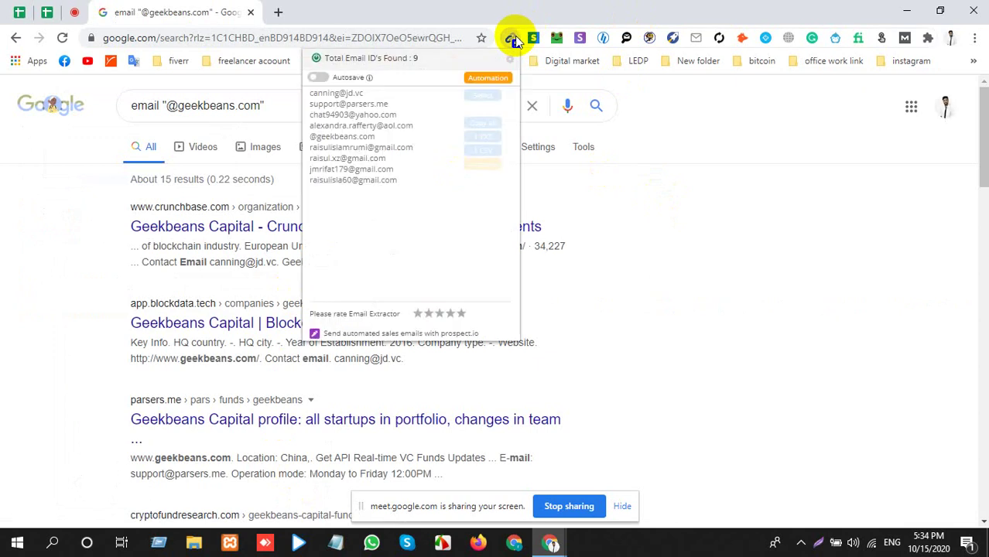
pyautogui.tripleClick(350, 106)
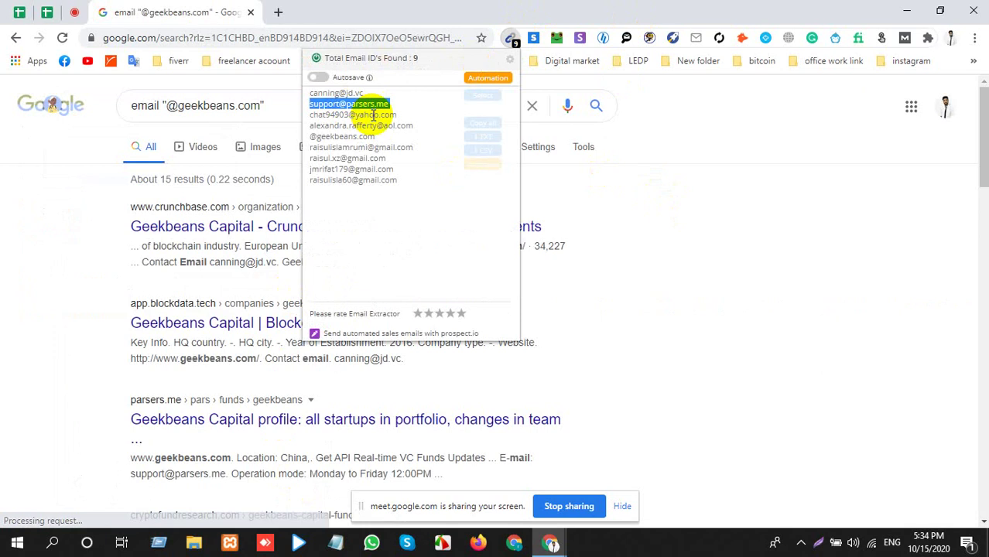
pyautogui.moveTo(376, 137); pyautogui.dragTo(303, 143)
pyautogui.click(533, 184)
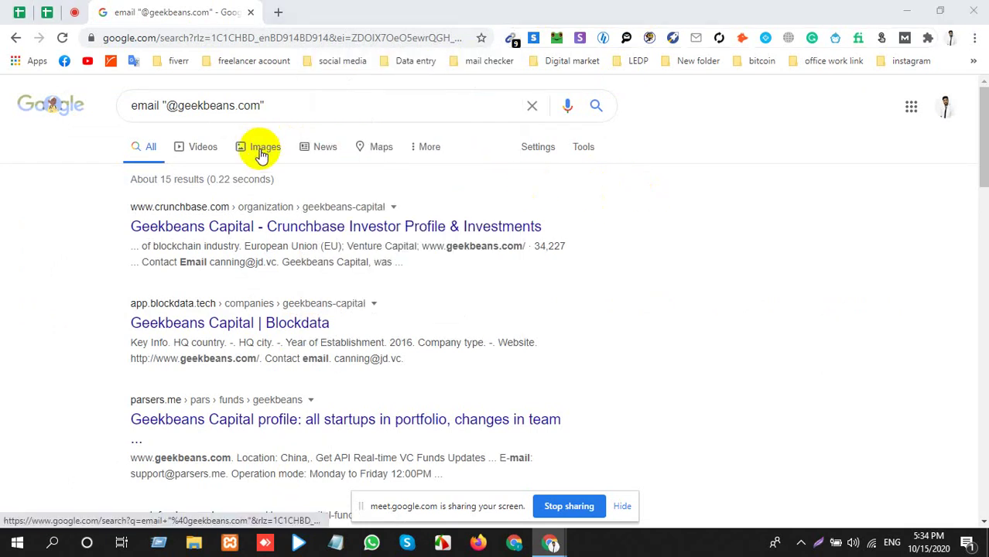
# Back in the browser, select geekbeans.com in the query and open a new blank tab.
pyautogui.hotkey('alt', 'Tab')
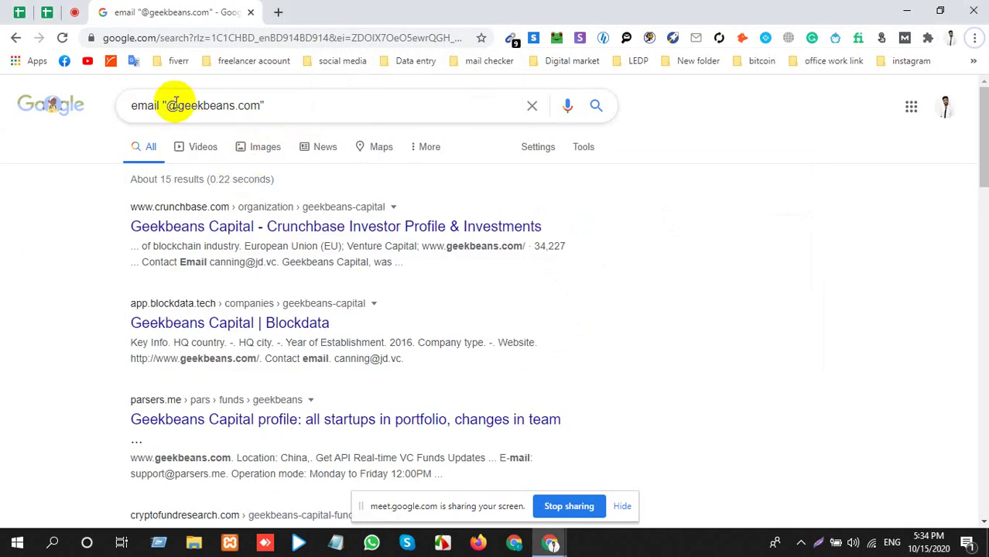
pyautogui.moveTo(168, 101); pyautogui.dragTo(261, 101)
pyautogui.hotkey('ctrl', 'c')
pyautogui.click(196, 102)
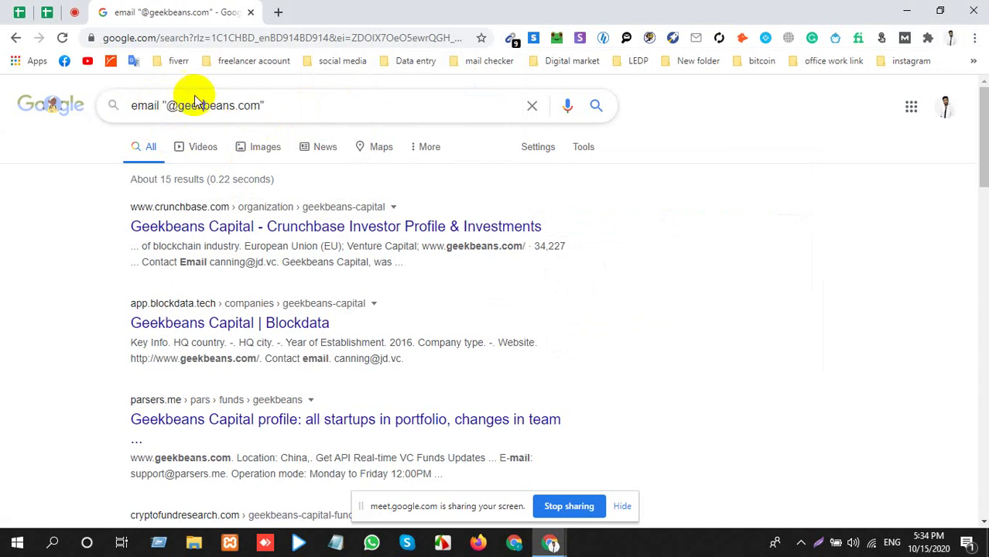
pyautogui.click(277, 12)
# Search Google for 'CEO of geekbeans.com linkedin' using the domain copied from the first tab.
pyautogui.write('CE')
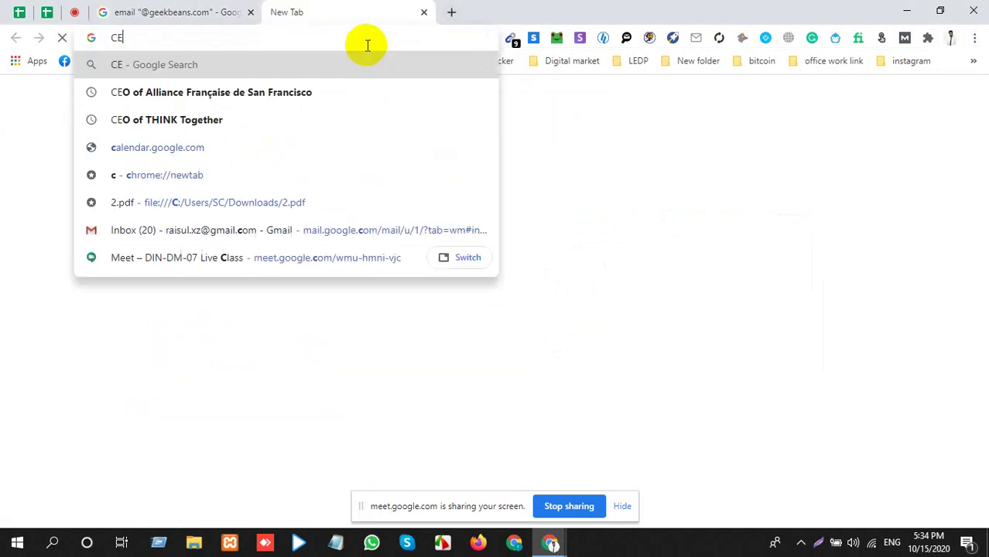
pyautogui.write('O of')
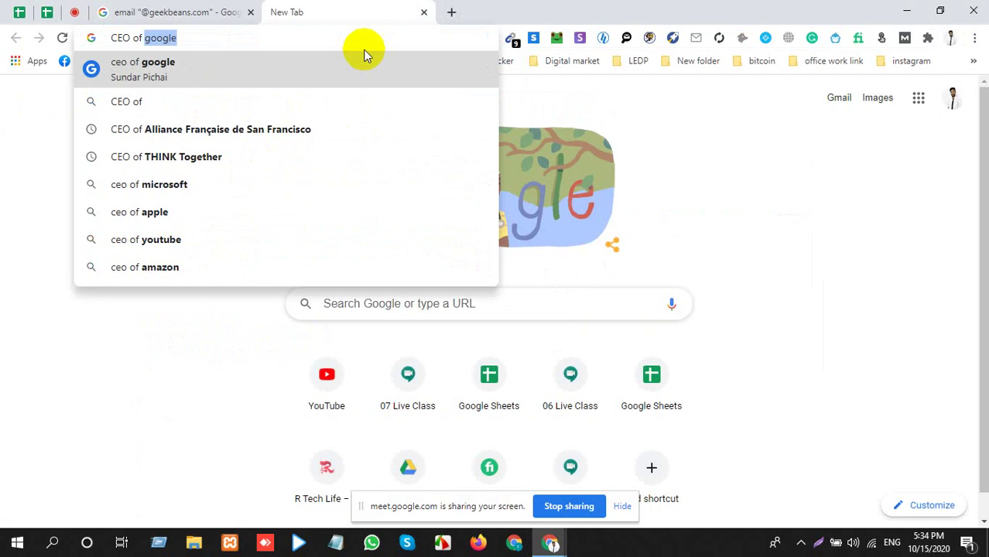
pyautogui.click(230, 12)
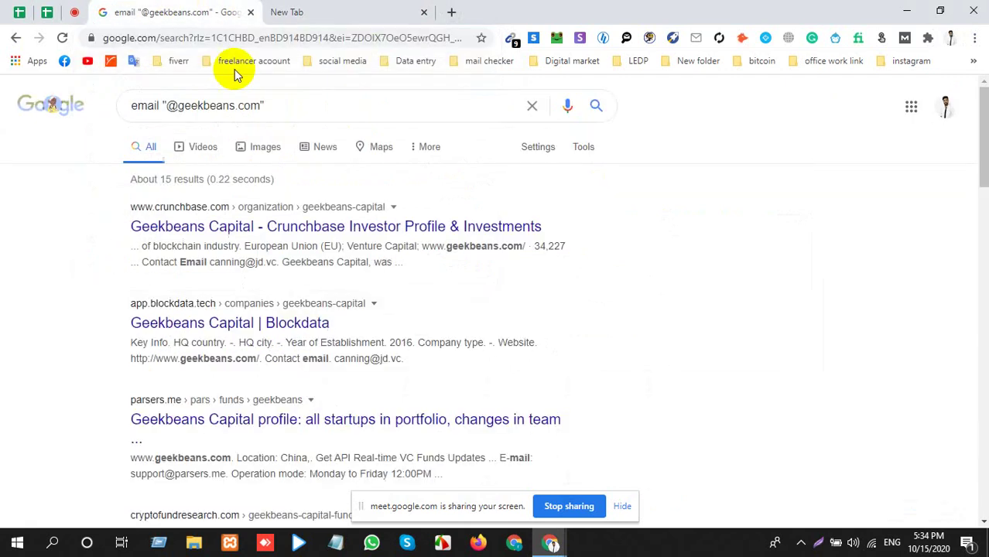
pyautogui.moveTo(176, 105); pyautogui.dragTo(254, 105)
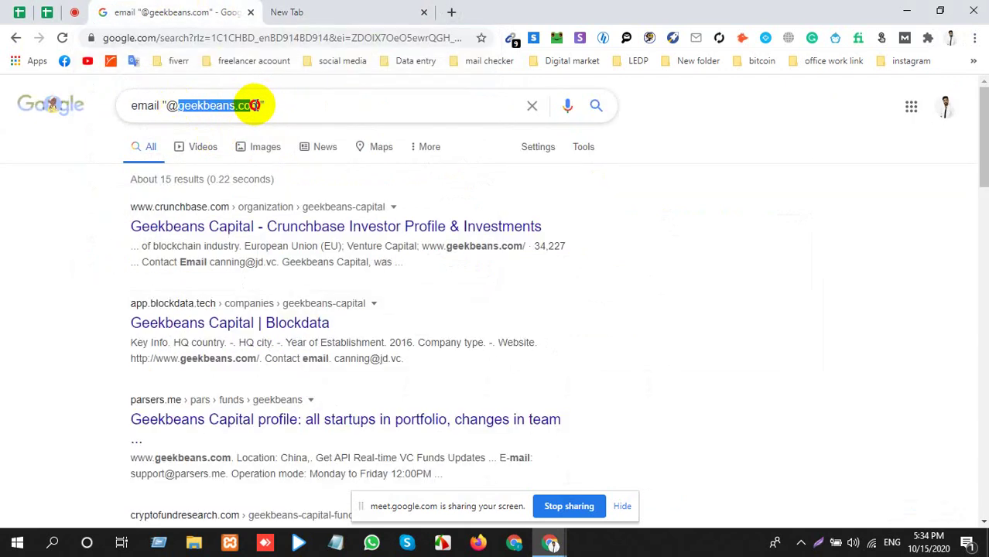
pyautogui.click(335, 9)
pyautogui.hotkey('ctrl', 'v')
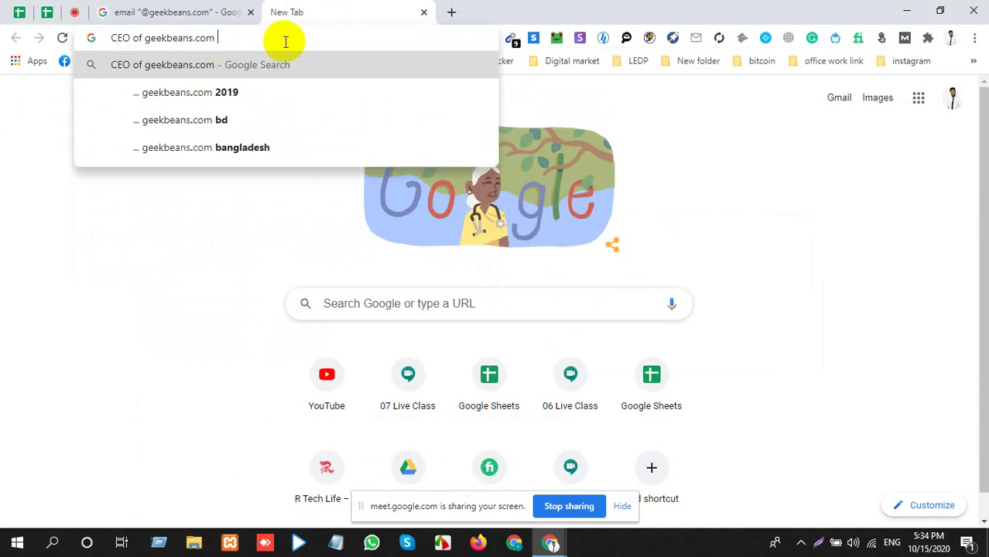
pyautogui.write('linkedin')
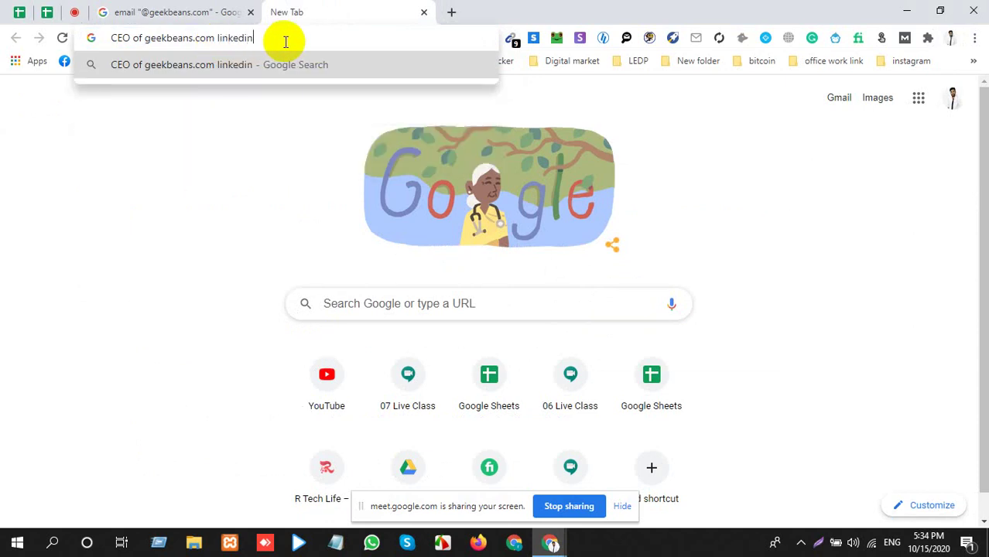
pyautogui.press('Return')
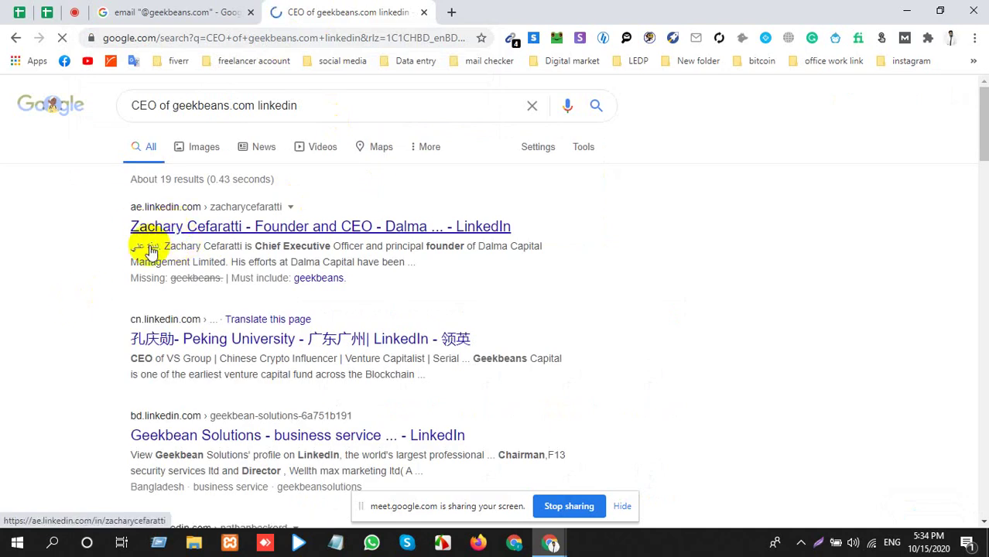
# Review the roughly 19 results, then delete 'geekbeans.com linkedin' from the query.
pyautogui.scroll(-3, 133, 258)
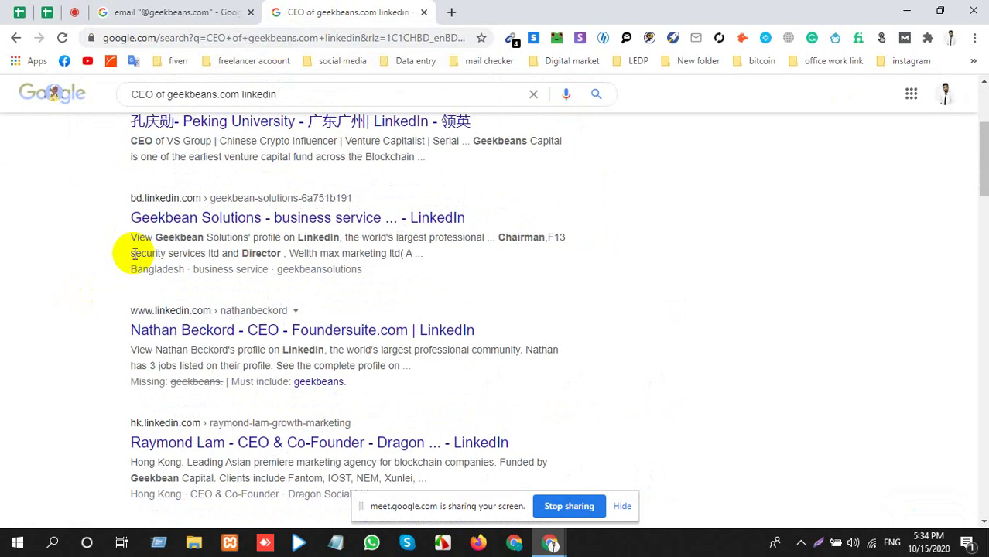
pyautogui.scroll(3, 133, 256)
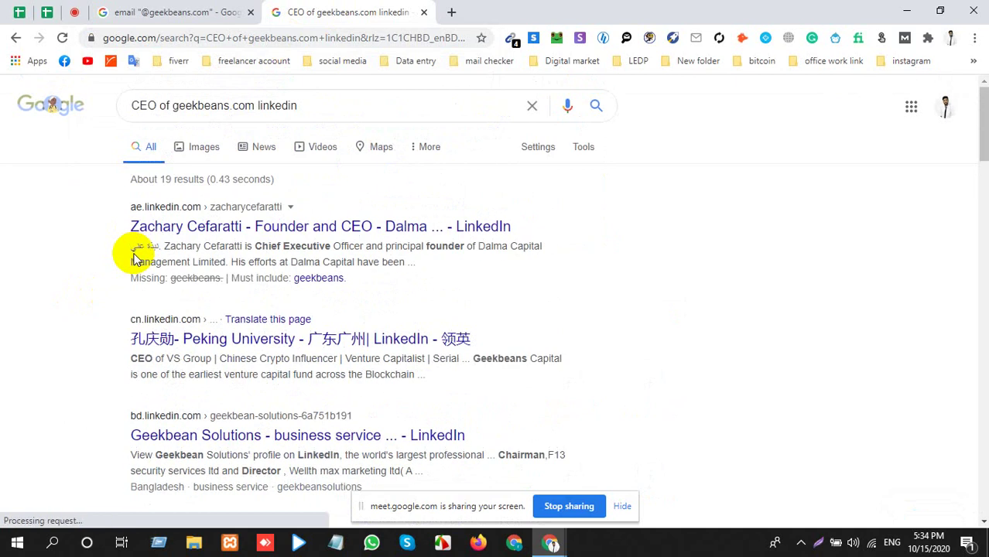
pyautogui.moveTo(171, 106); pyautogui.dragTo(256, 104)
pyautogui.press('BackSpace')
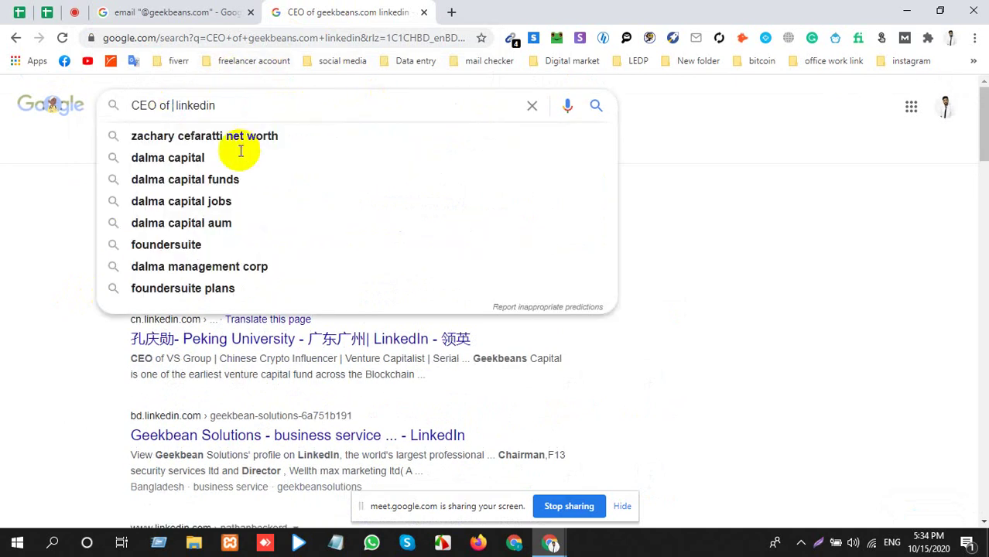
# Paste Geekbeans Capital from cell A5 into the query and search.
pyautogui.click(46, 13)
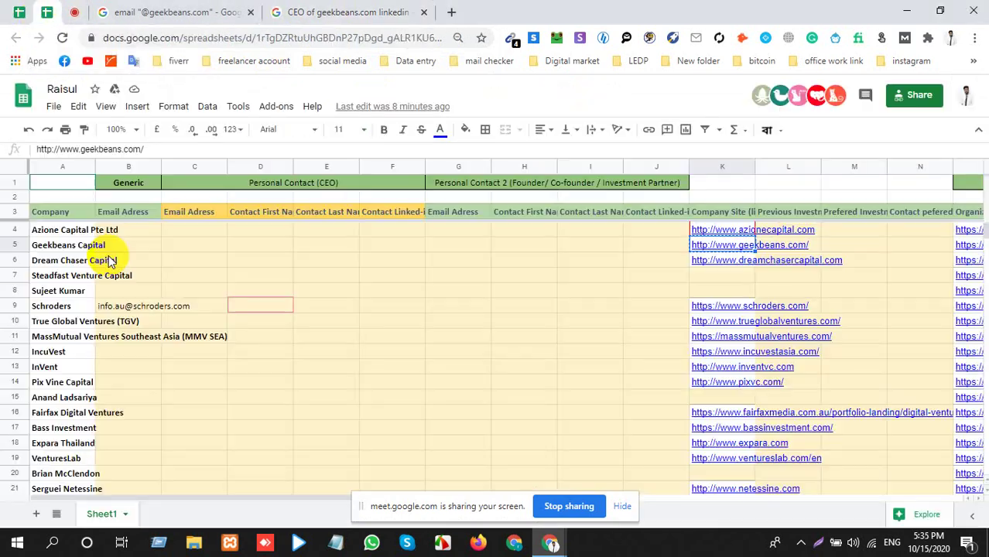
pyautogui.click(85, 246)
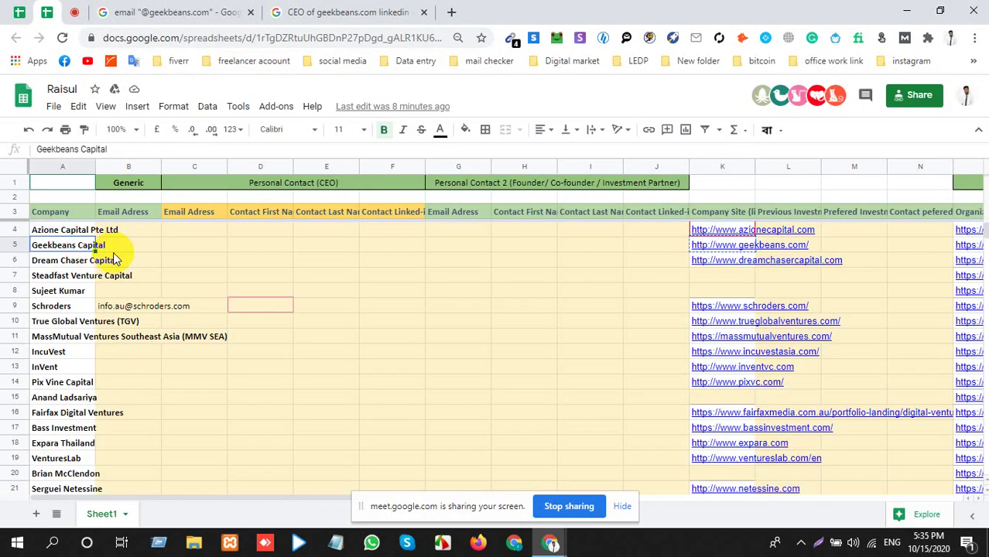
pyautogui.click(283, 12)
pyautogui.write('Geekbeans Capital')
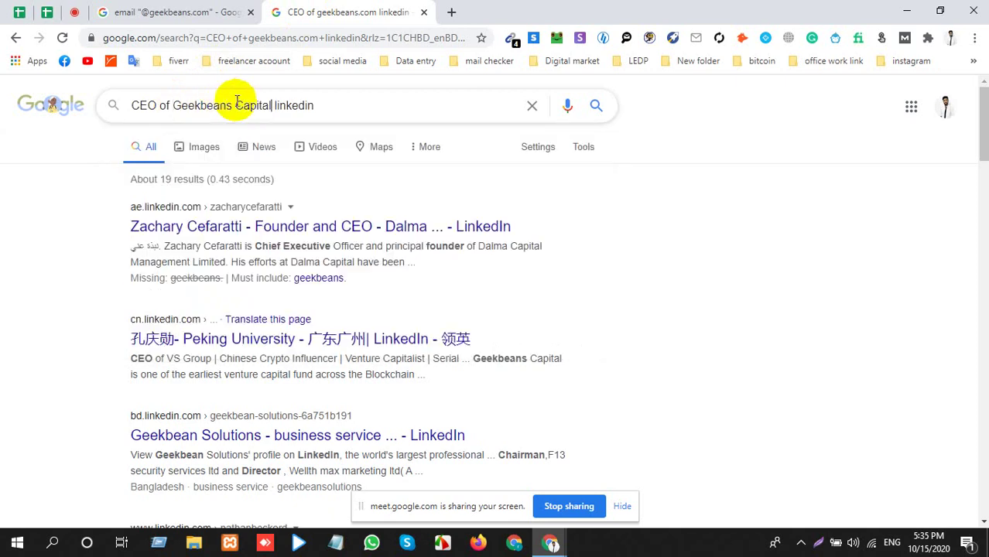
pyautogui.press('Return')
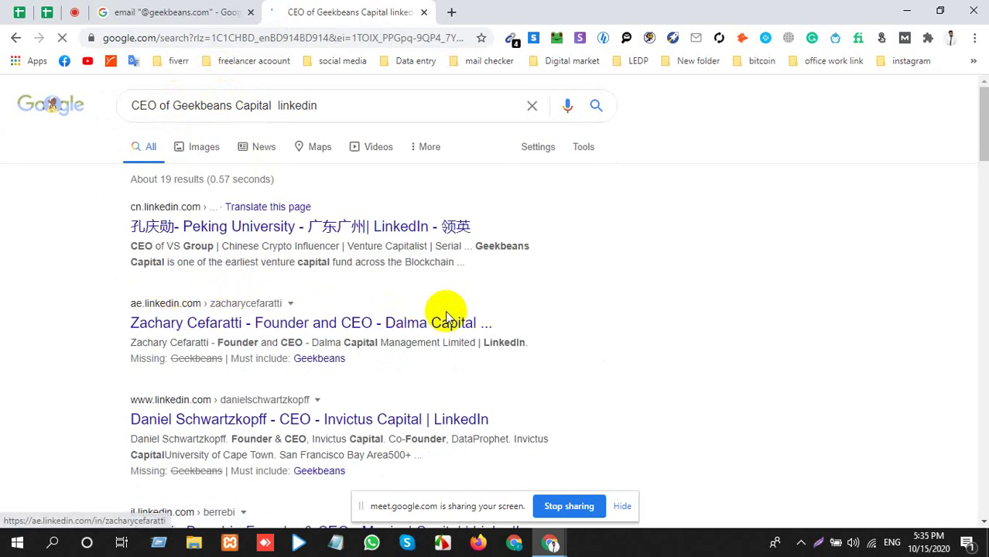
# Refine the search to 'CEO or founder of Geekbeans Capital linkedin'.
pyautogui.rightClick(247, 330)
pyautogui.click(689, 301)
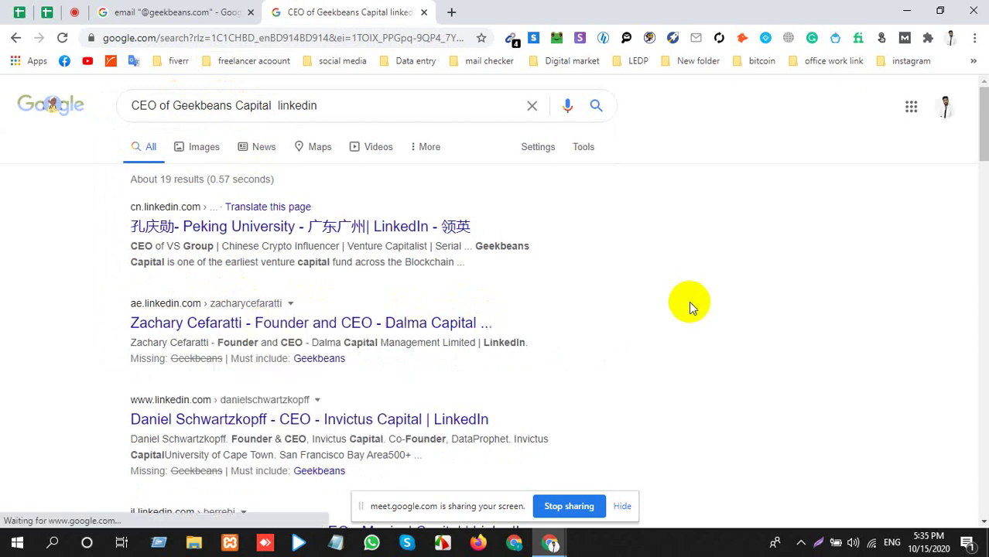
pyautogui.scroll(-3, 578, 325)
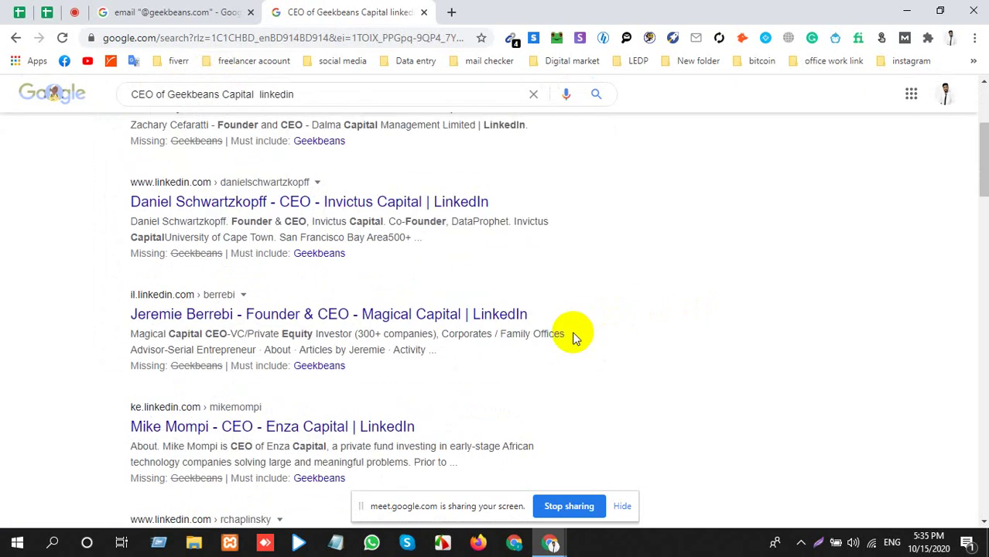
pyautogui.scroll(3, 239, 318)
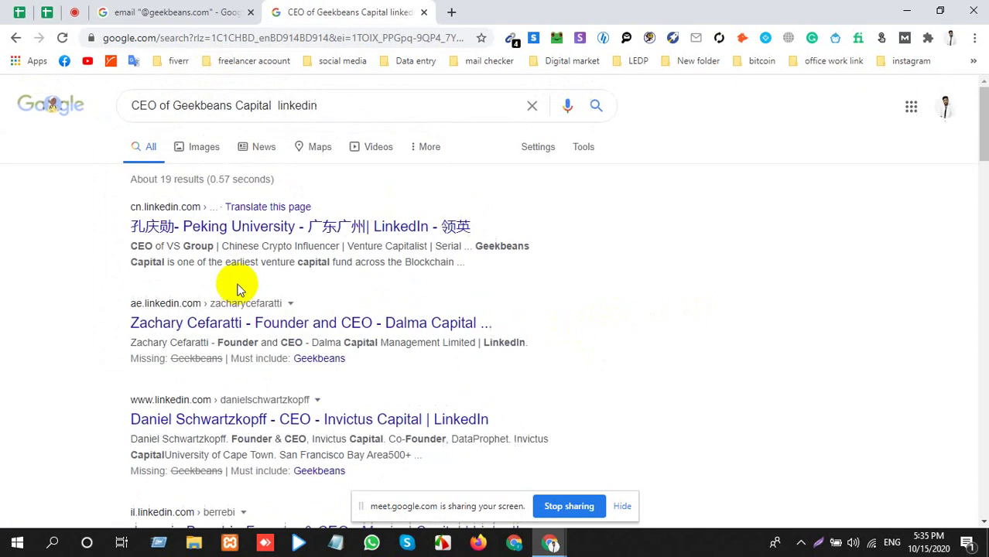
pyautogui.click(176, 105)
pyautogui.write('or fou')
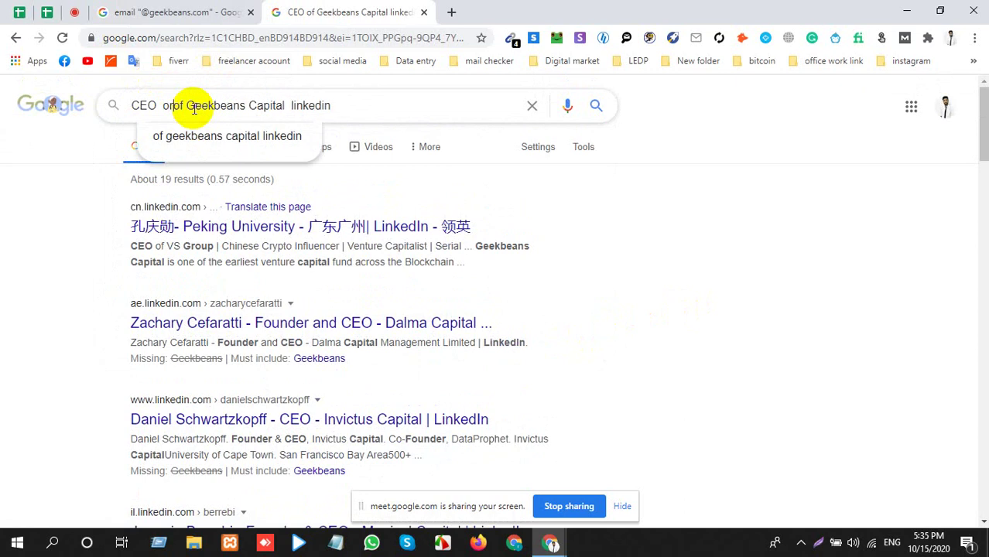
pyautogui.write('nder')
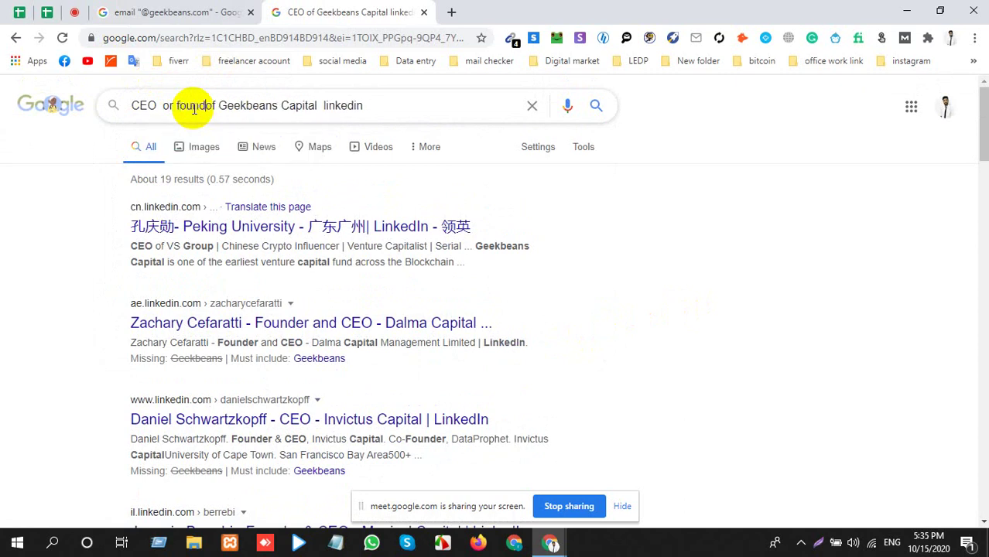
pyautogui.press('Return')
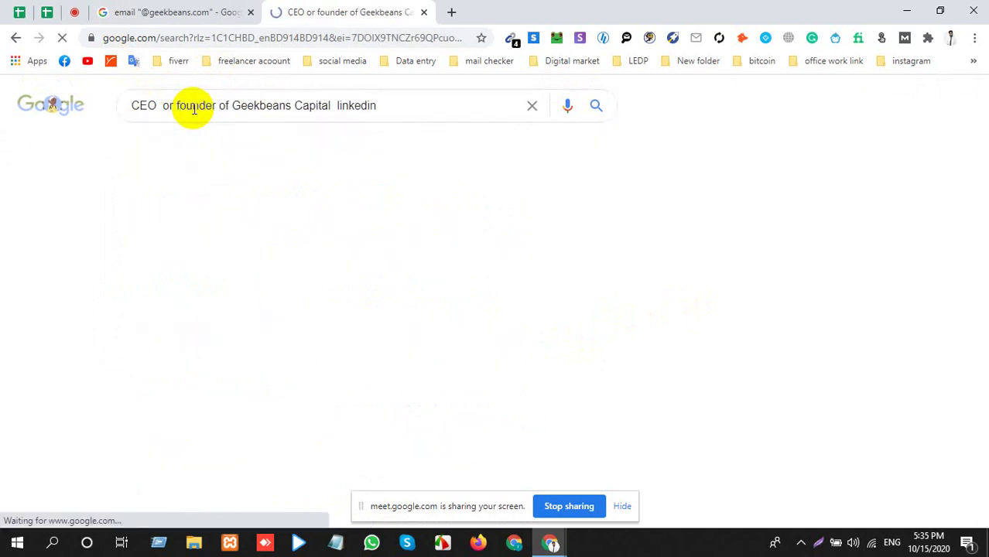
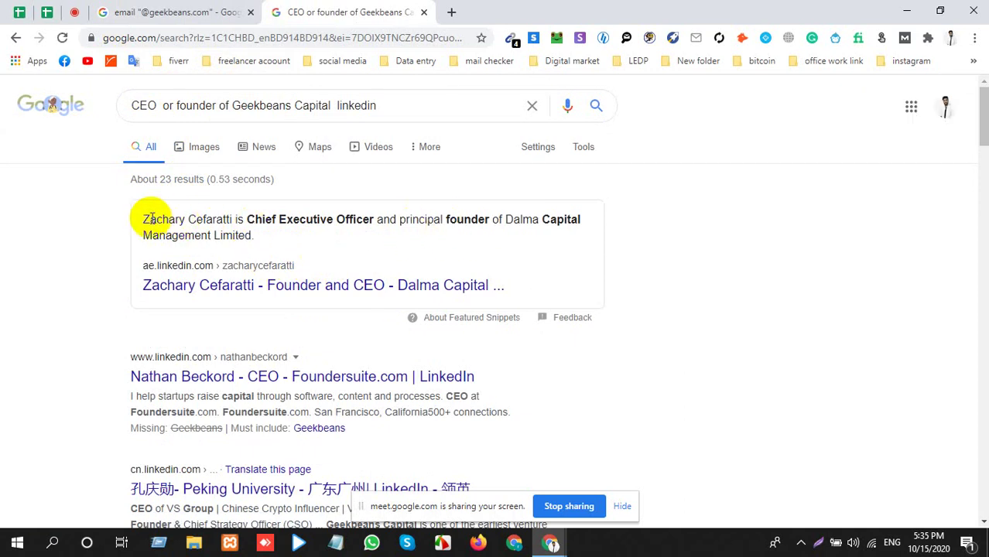
pyautogui.moveTo(143, 219); pyautogui.dragTo(226, 220)
pyautogui.hotkey('ctrl', 'c')
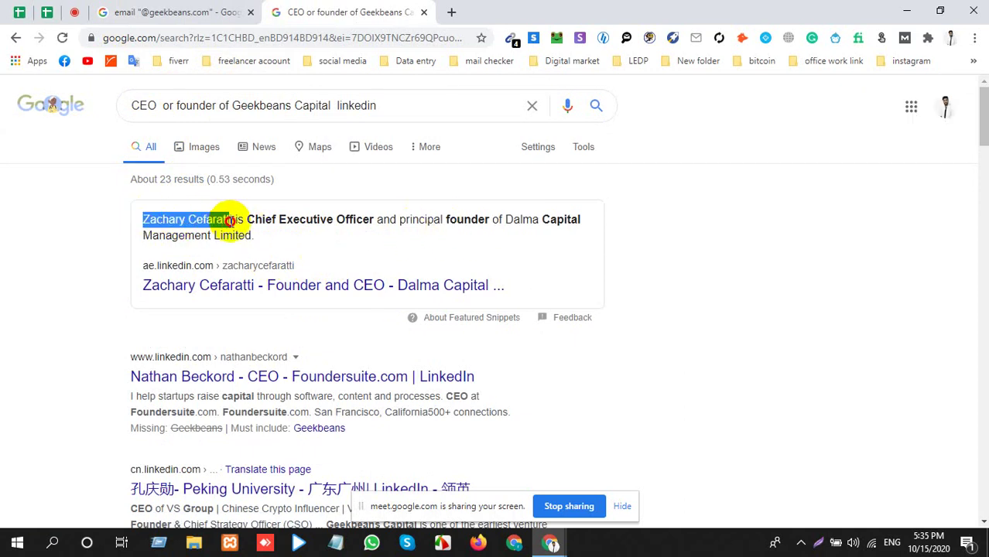
pyautogui.click(451, 12)
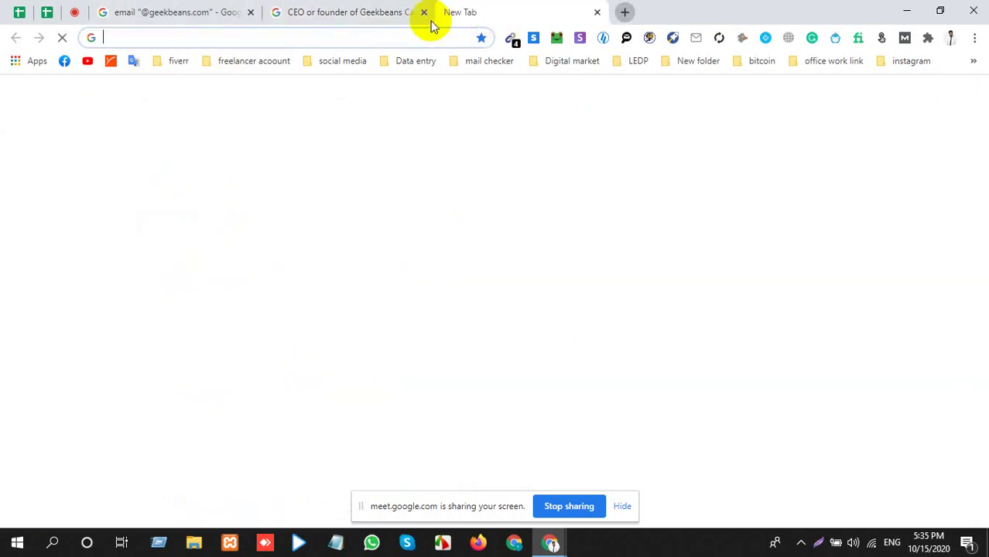
pyautogui.hotkey('ctrl', 'v')
pyautogui.click(154, 6)
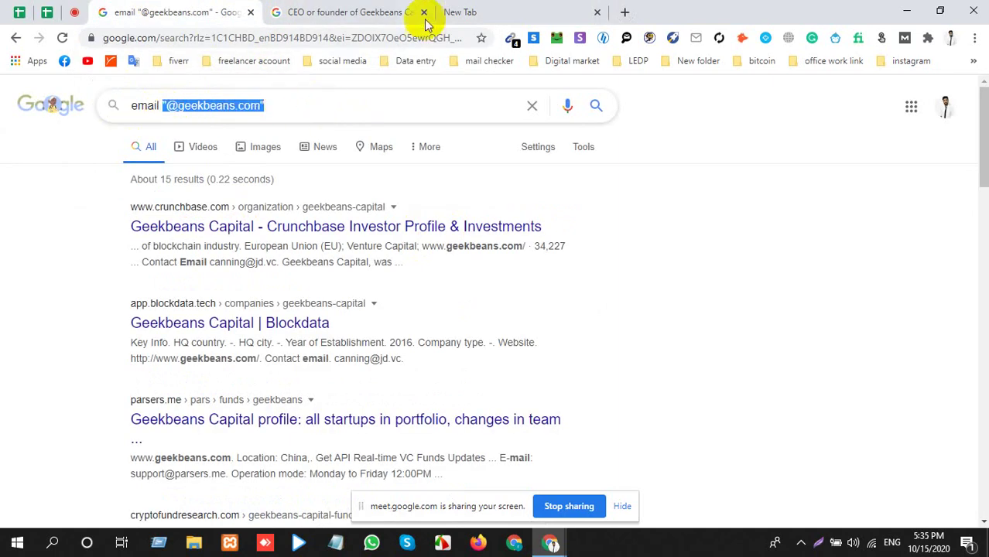
pyautogui.click(452, 12)
pyautogui.click(268, 46)
pyautogui.write('"@geekbeans.com"')
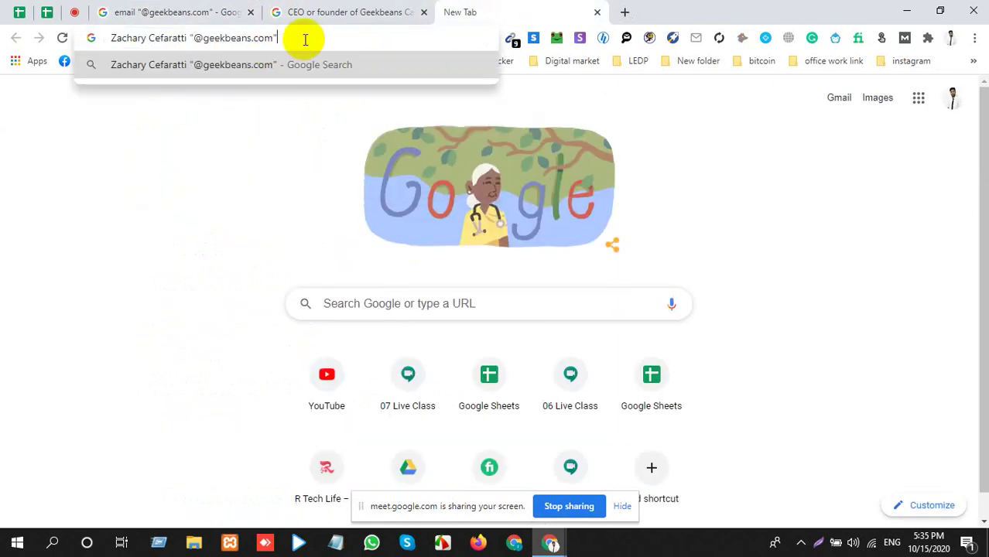
pyautogui.press('Return')
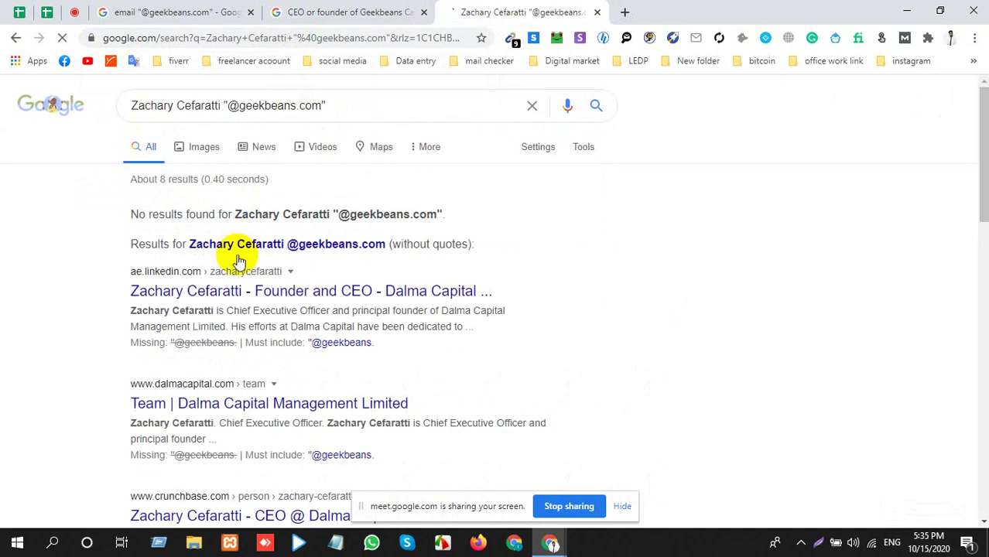
pyautogui.click(511, 40)
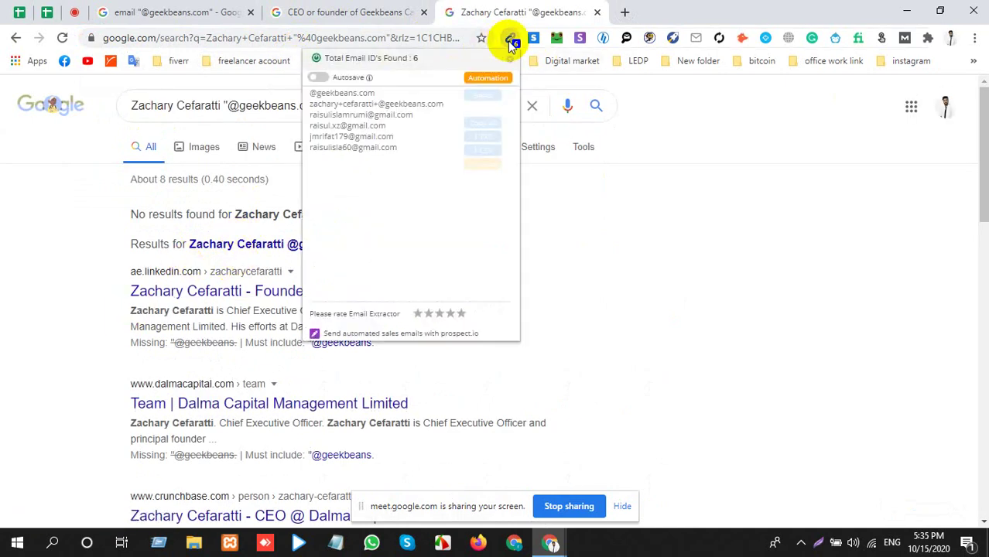
pyautogui.click(728, 424)
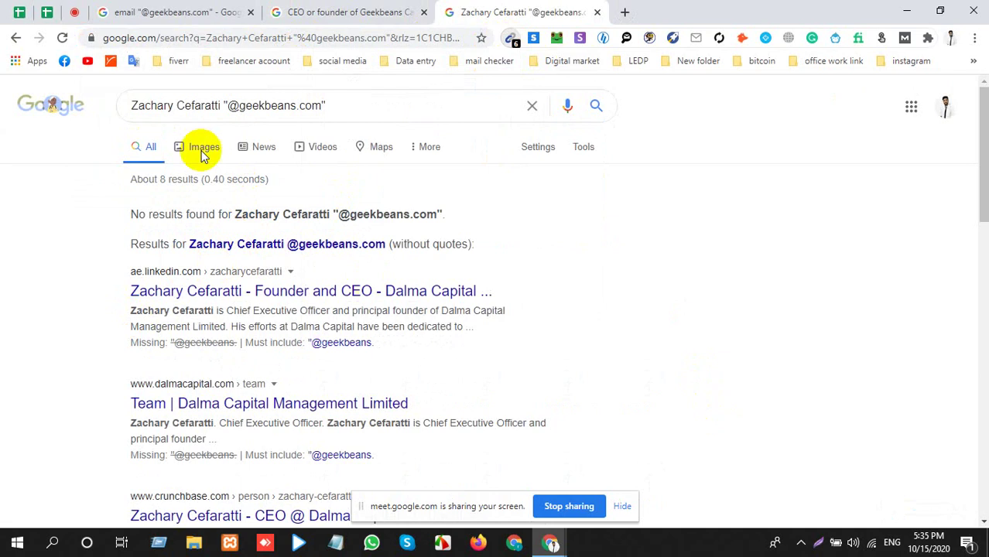
pyautogui.click(232, 103)
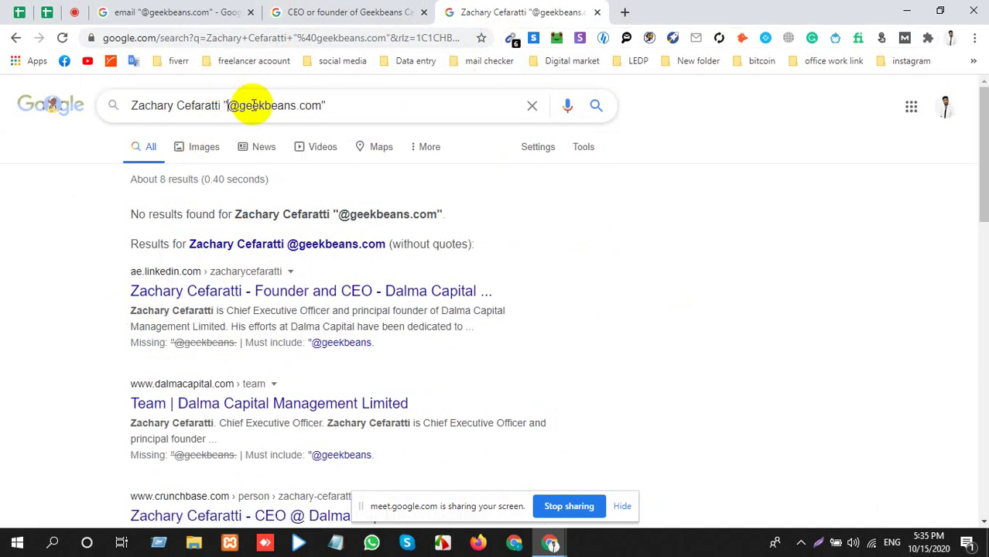
pyautogui.press('BackSpace')
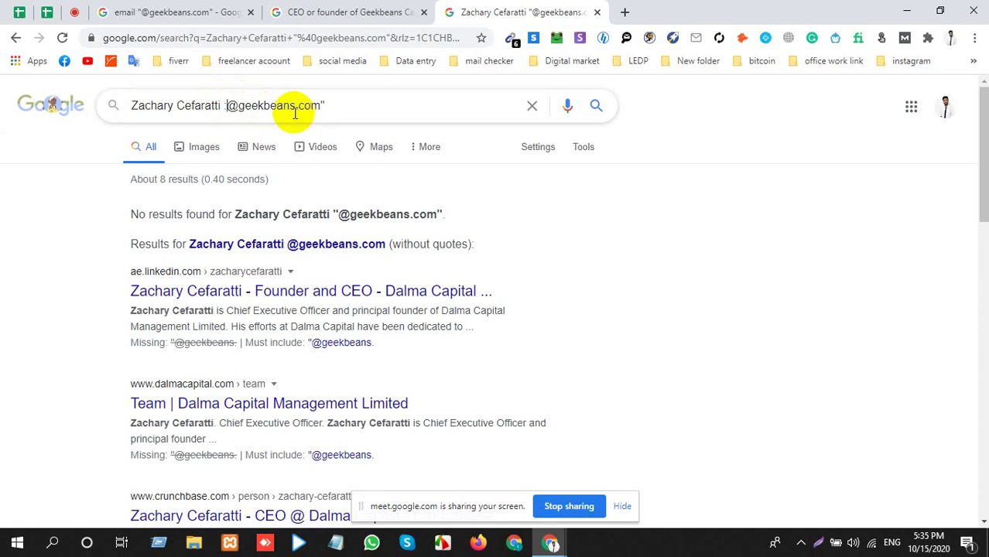
pyautogui.press('BackSpace')
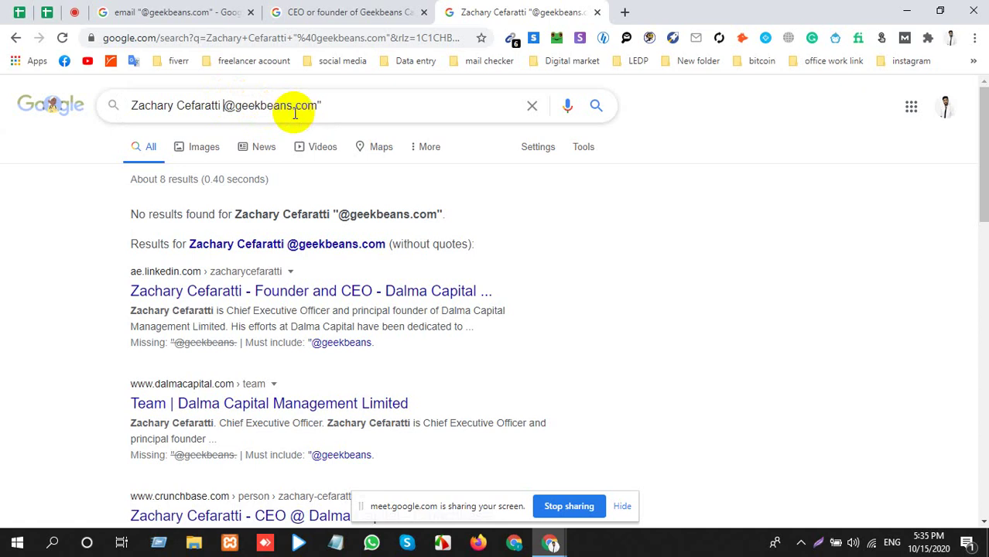
pyautogui.write('";')
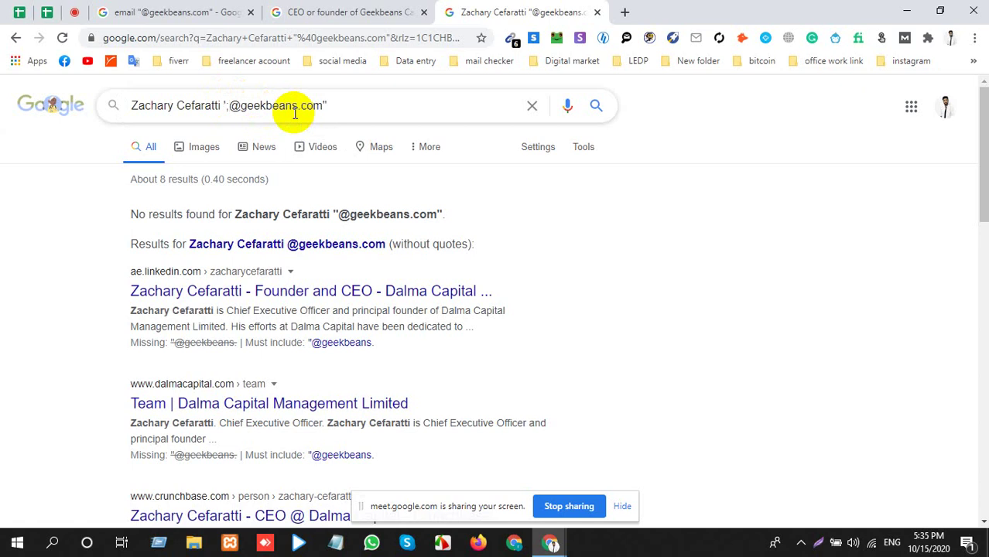
pyautogui.press('BackSpace')
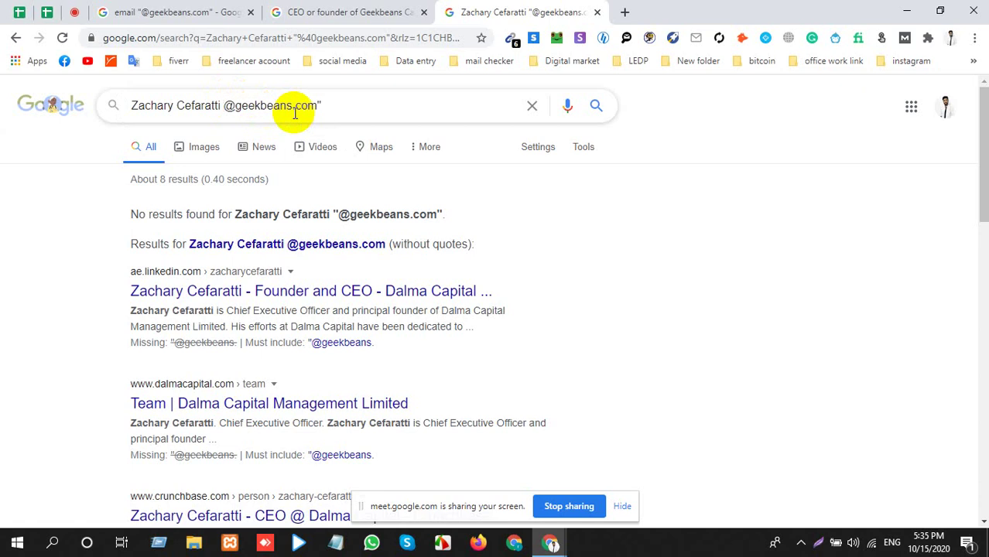
pyautogui.write(':')
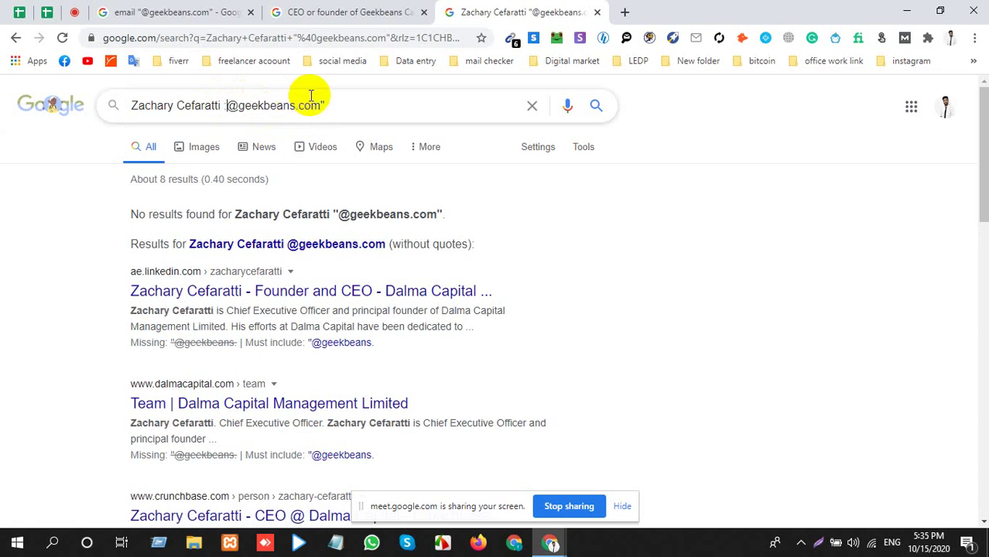
pyautogui.press('BackSpace')
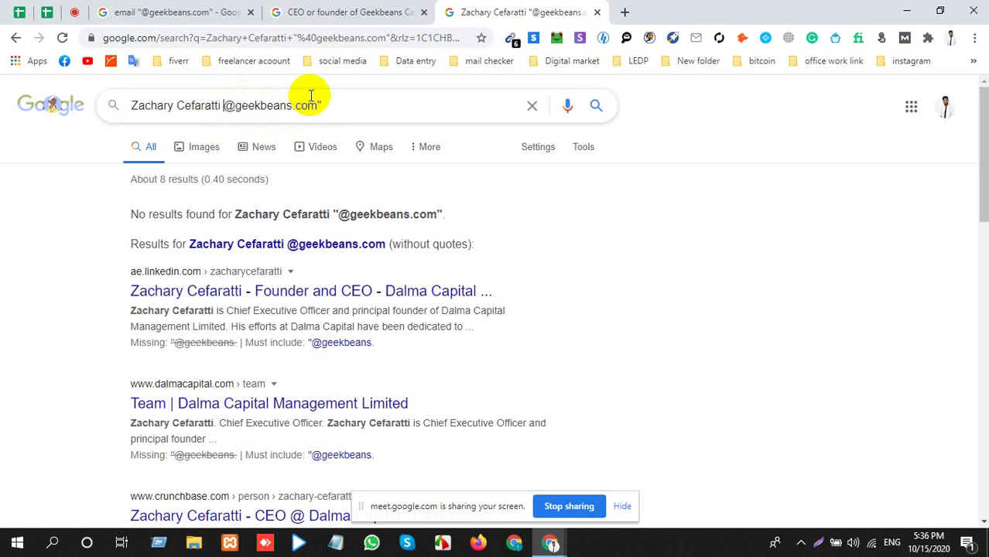
pyautogui.write('"')
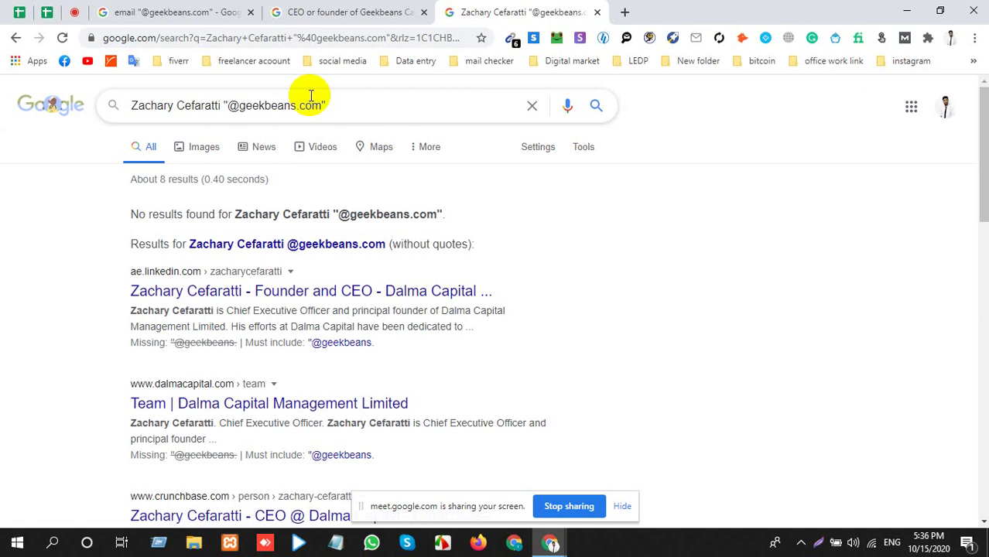
# Rerun the edited search and show the results without quotes.
pyautogui.click(350, 102)
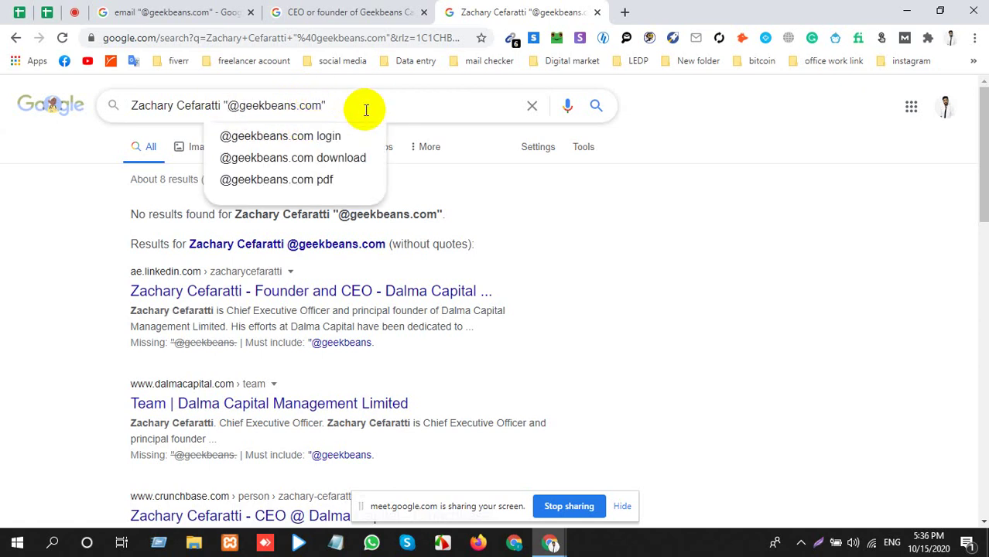
pyautogui.click(594, 107)
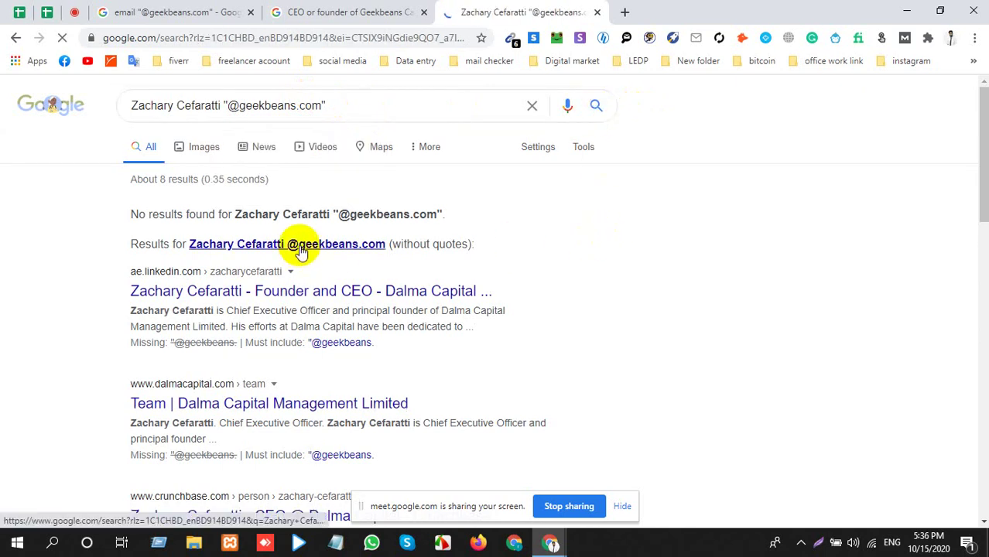
pyautogui.click(343, 246)
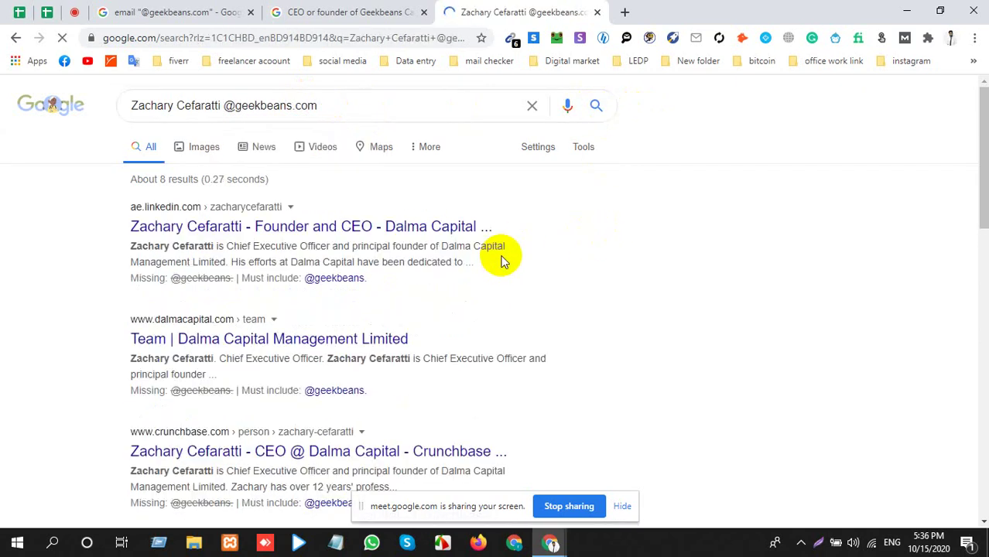
pyautogui.click(510, 38)
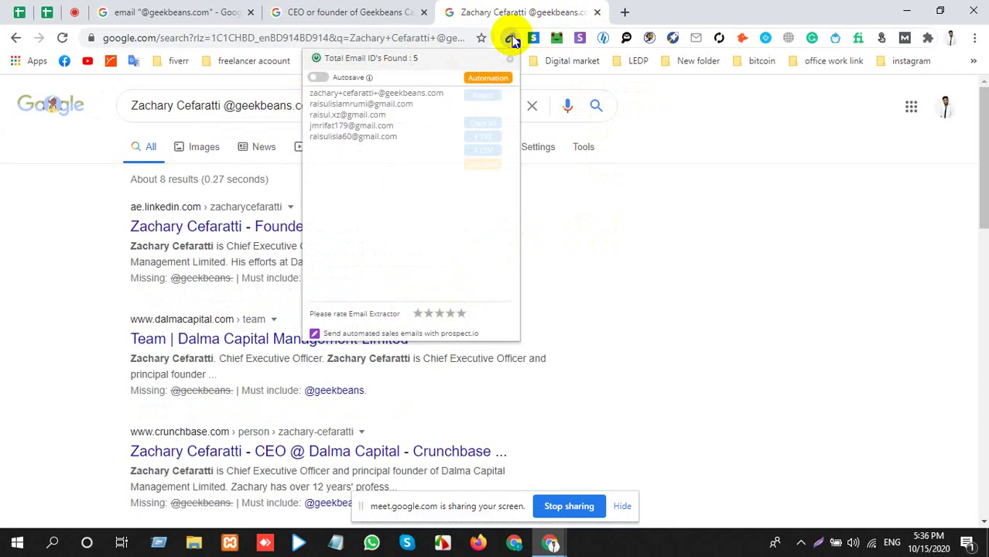
pyautogui.click(673, 325)
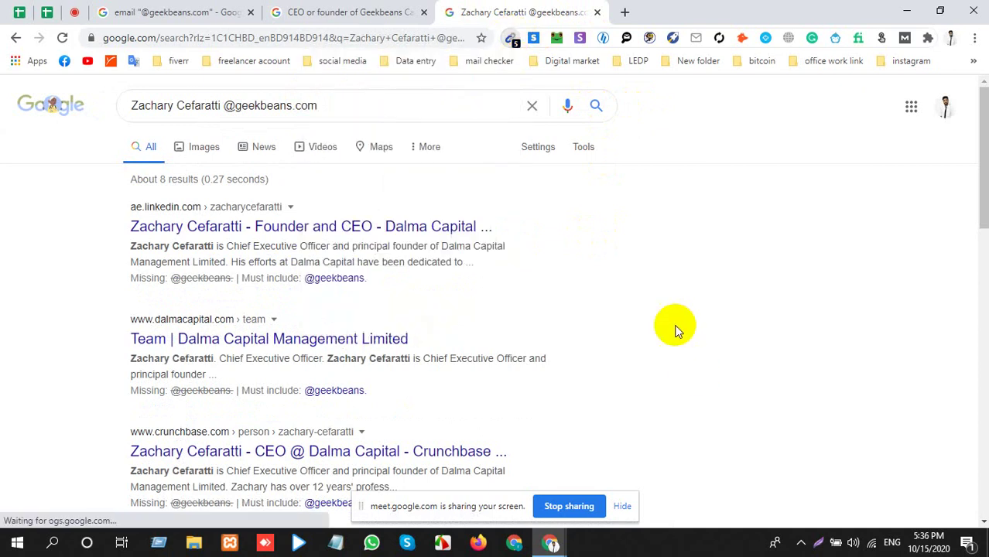
pyautogui.click(223, 105)
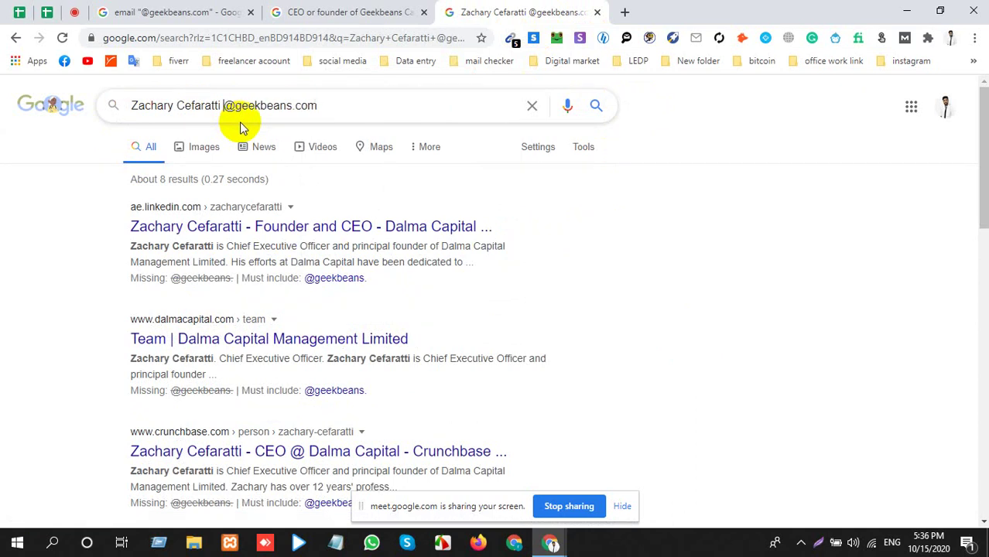
pyautogui.write('""')
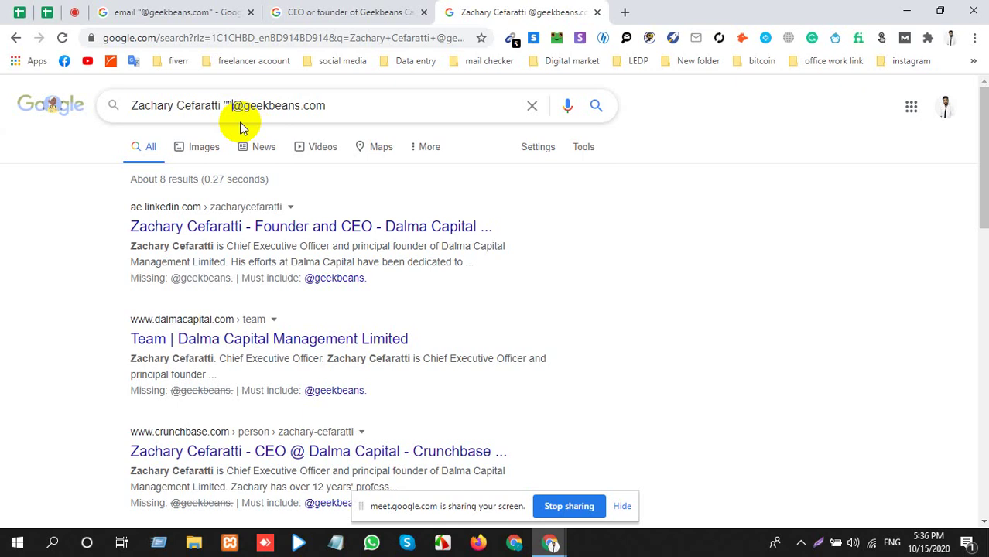
pyautogui.press('BackSpace')
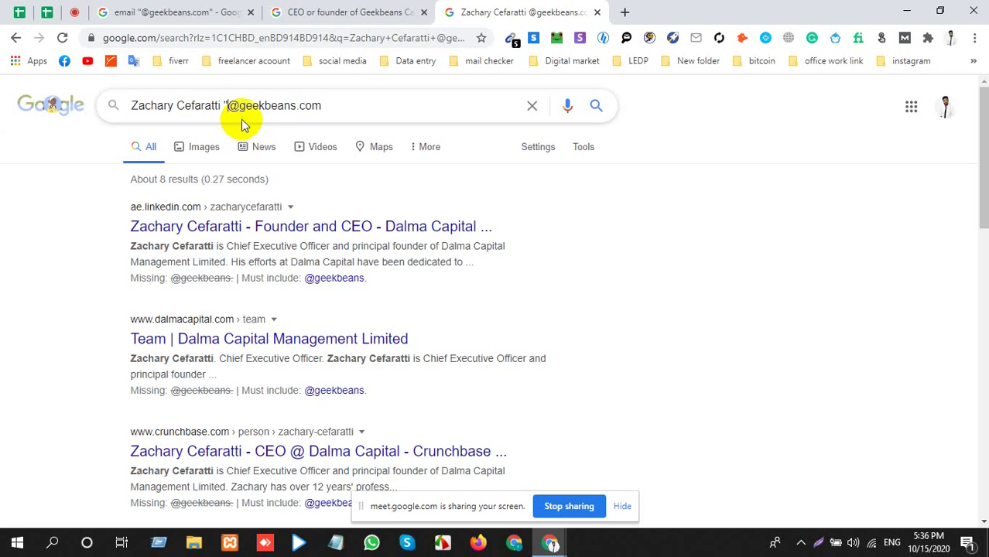
pyautogui.moveTo(227, 106); pyautogui.dragTo(324, 103)
pyautogui.hotkey('ctrl', 'c')
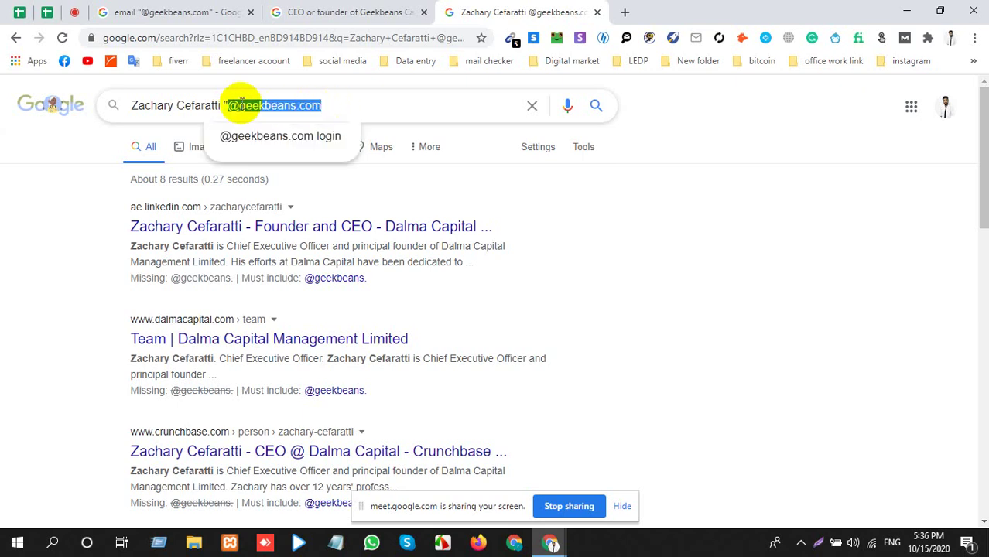
pyautogui.click(231, 105)
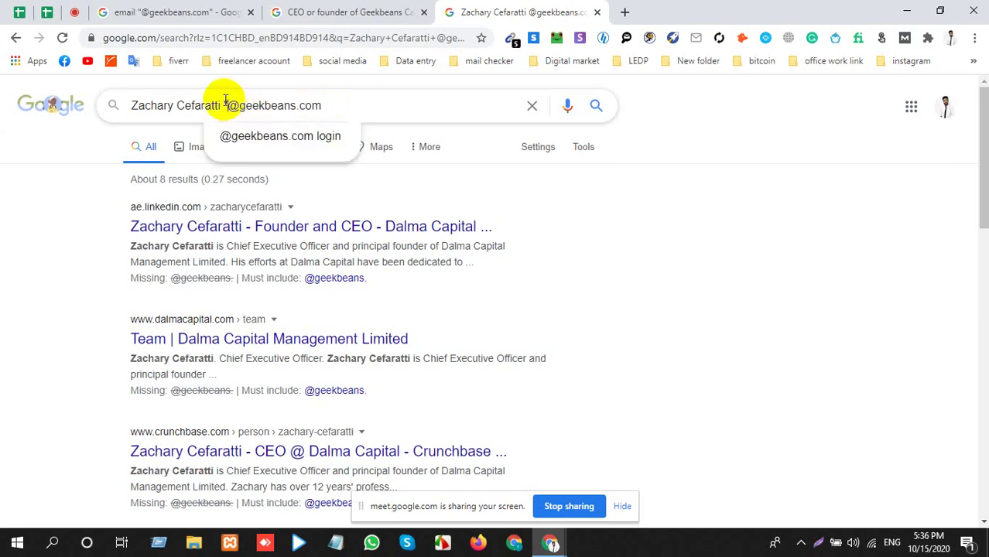
pyautogui.write('"')
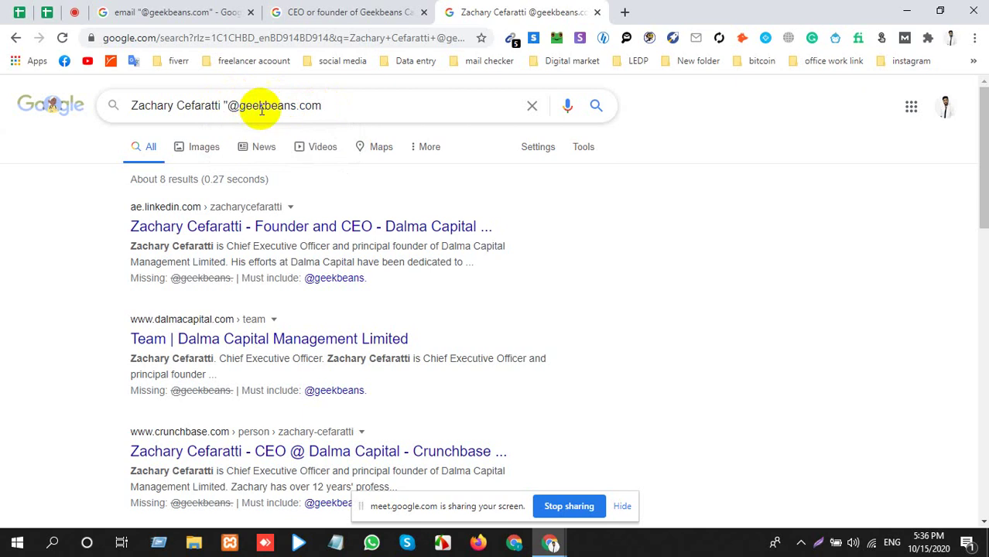
pyautogui.click(345, 103)
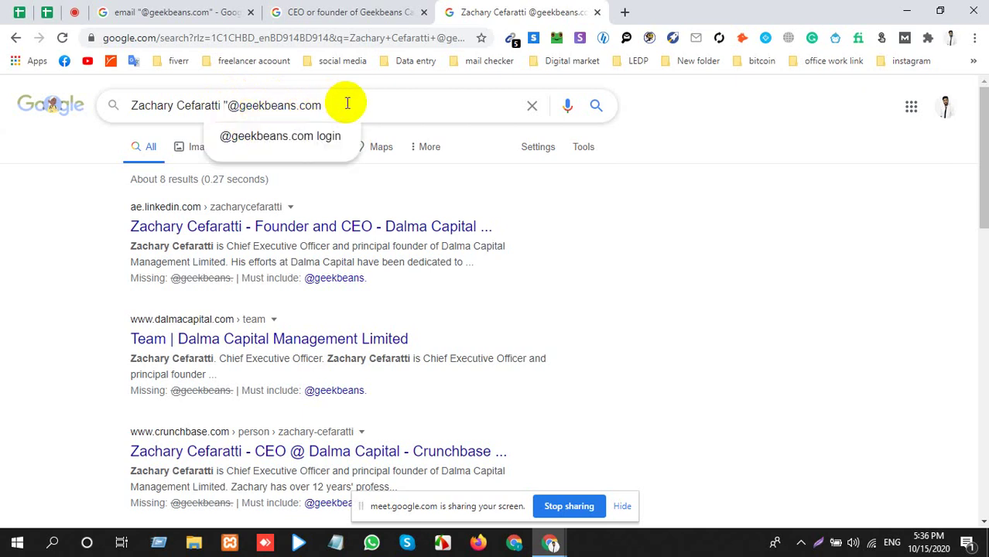
pyautogui.press('BackSpace')
pyautogui.press('BackSpace')
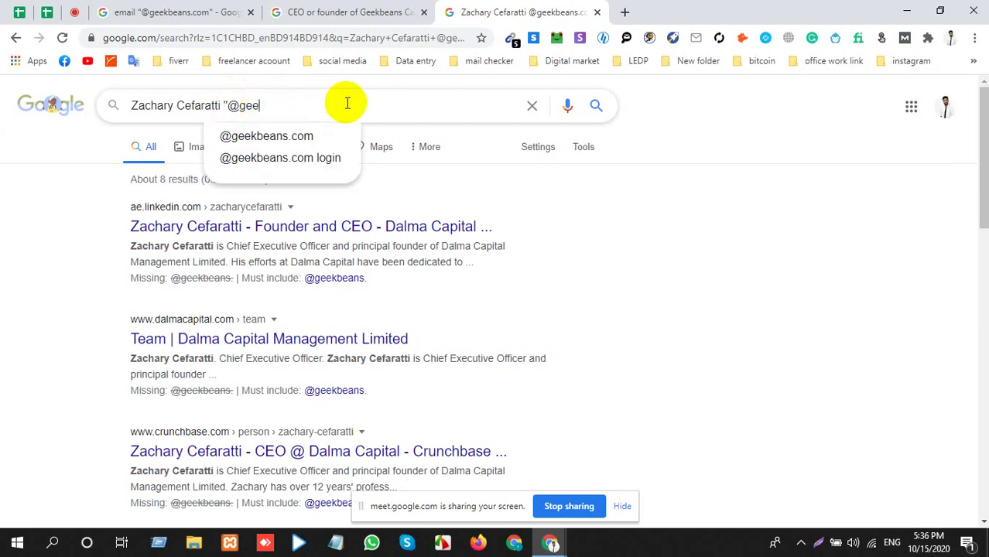
pyautogui.press('BackSpace')
pyautogui.press('BackSpace')
pyautogui.press('BackSpace')
pyautogui.press('BackSpace')
pyautogui.press('BackSpace')
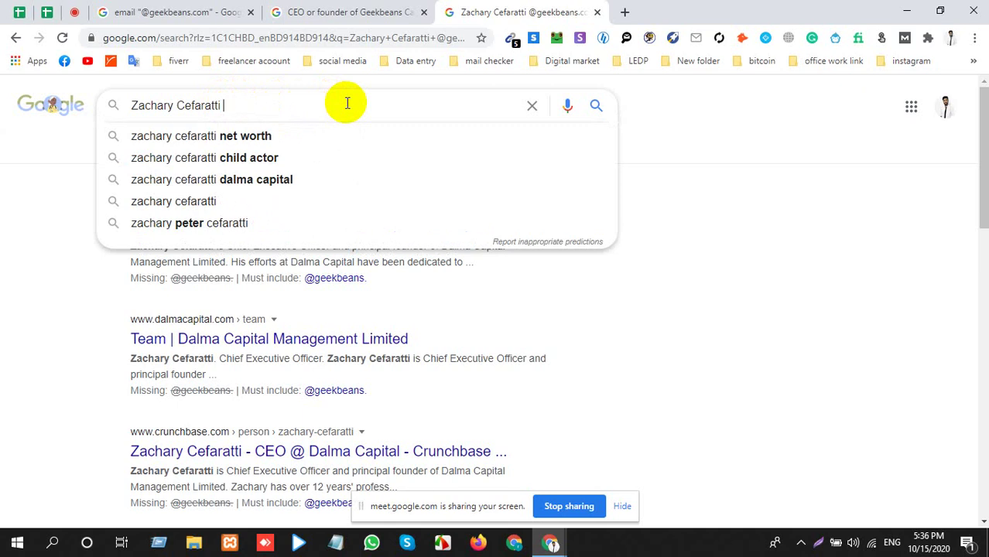
pyautogui.write('""')
pyautogui.press('Left')
pyautogui.hotkey('ctrl', 'v')
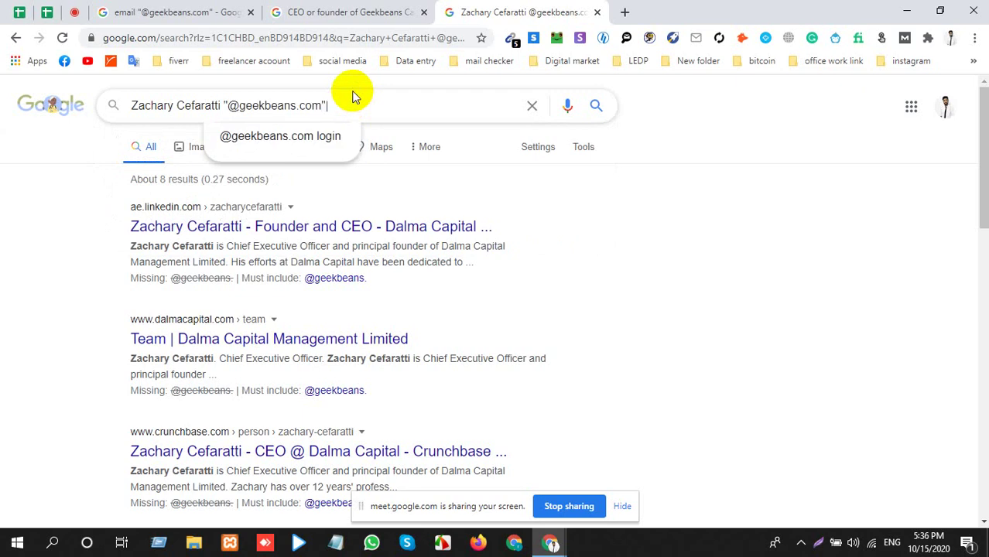
pyautogui.press('Return')
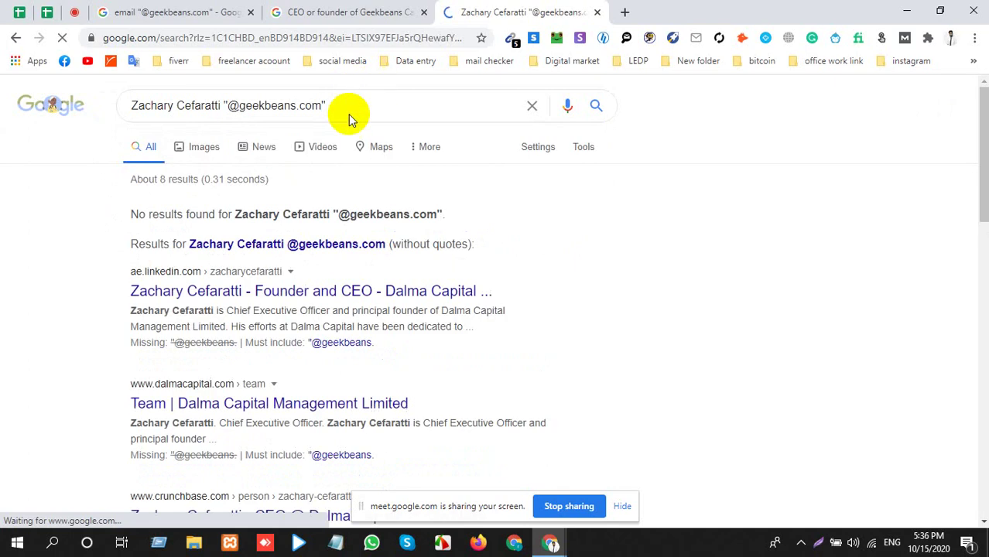
pyautogui.scroll(-12, 337, 226)
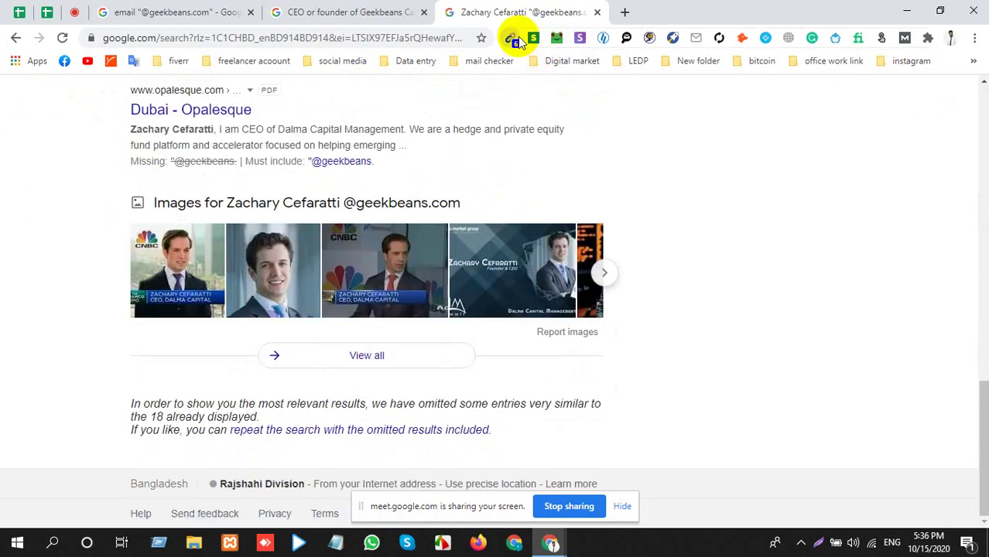
pyautogui.click(517, 36)
pyautogui.moveTo(442, 155); pyautogui.dragTo(269, 93)
pyautogui.click(754, 211)
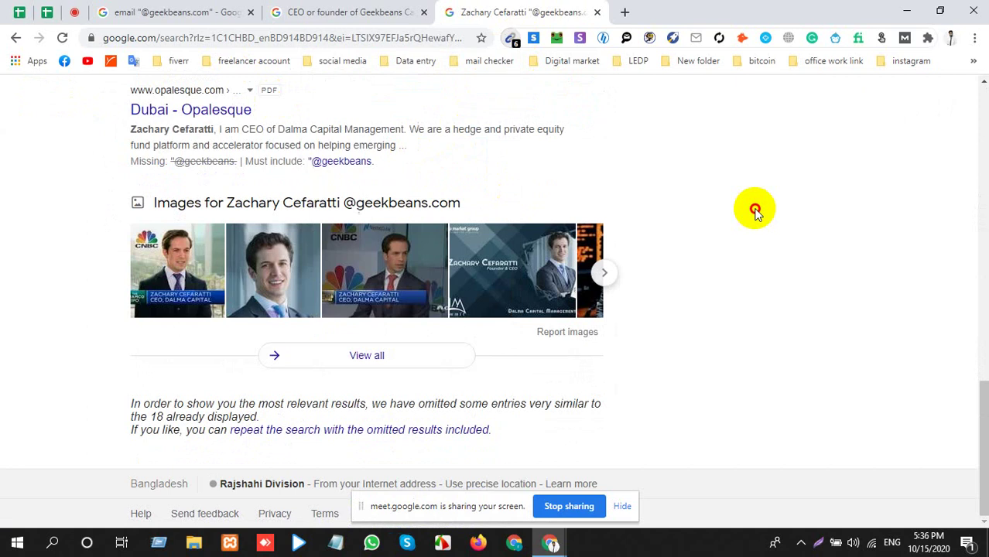
# Copy Dream Chaser Capital's website from K6 of the lead list and return to the Google search.
pyautogui.click(47, 12)
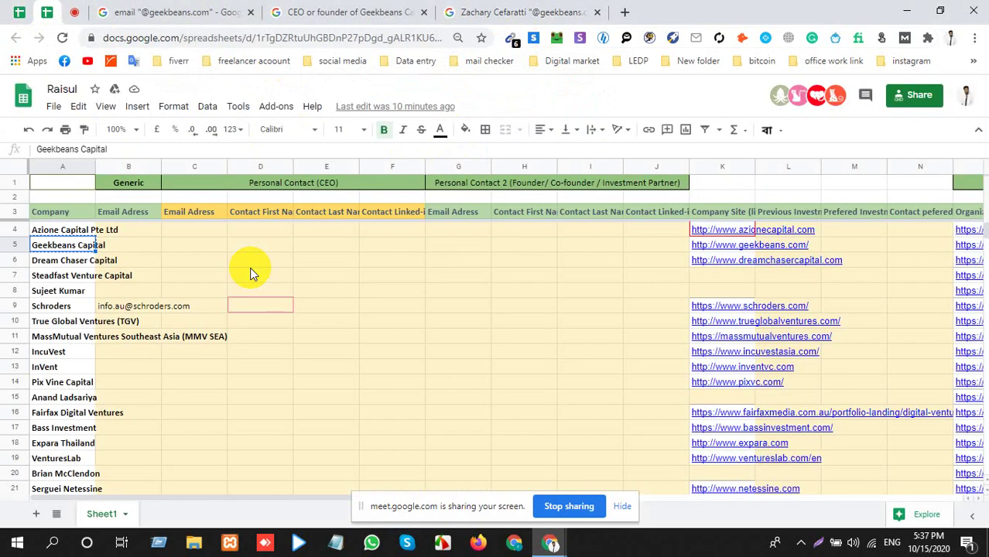
pyautogui.click(41, 268)
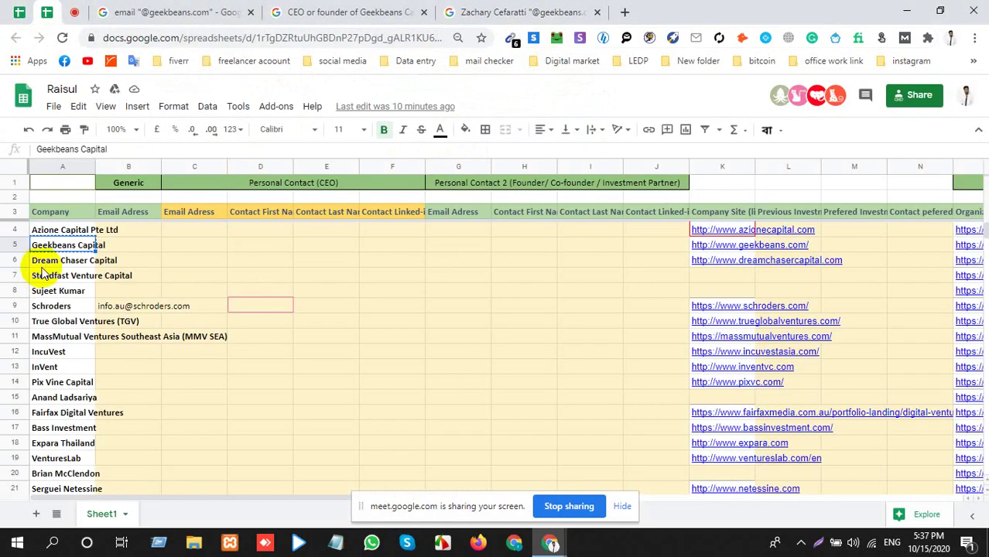
pyautogui.press('Right')
pyautogui.press('Right')
pyautogui.press('Right')
pyautogui.press('Right')
pyautogui.press('Right')
pyautogui.press('Right')
pyautogui.press('Right')
pyautogui.press('Right')
pyautogui.press('Right')
pyautogui.press('Right')
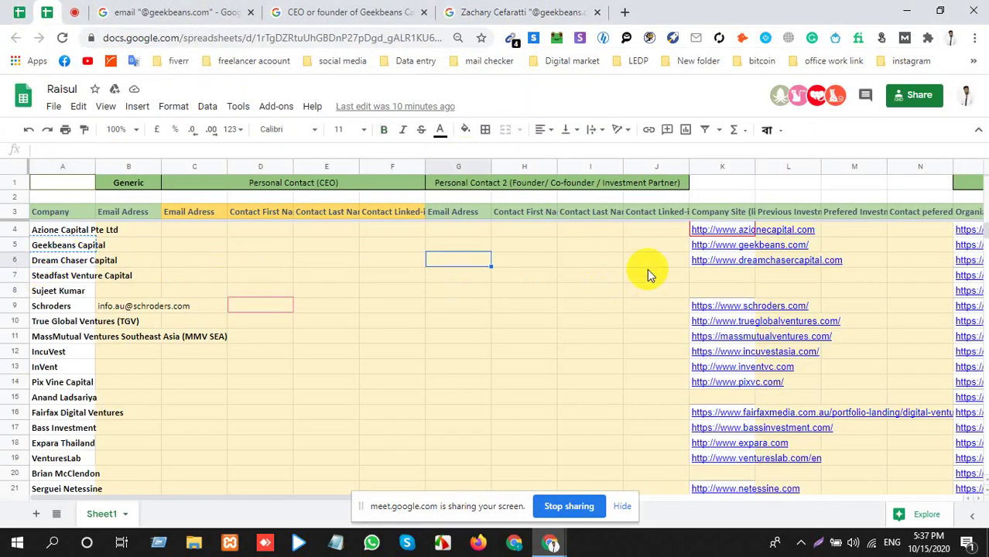
pyautogui.click(389, 6)
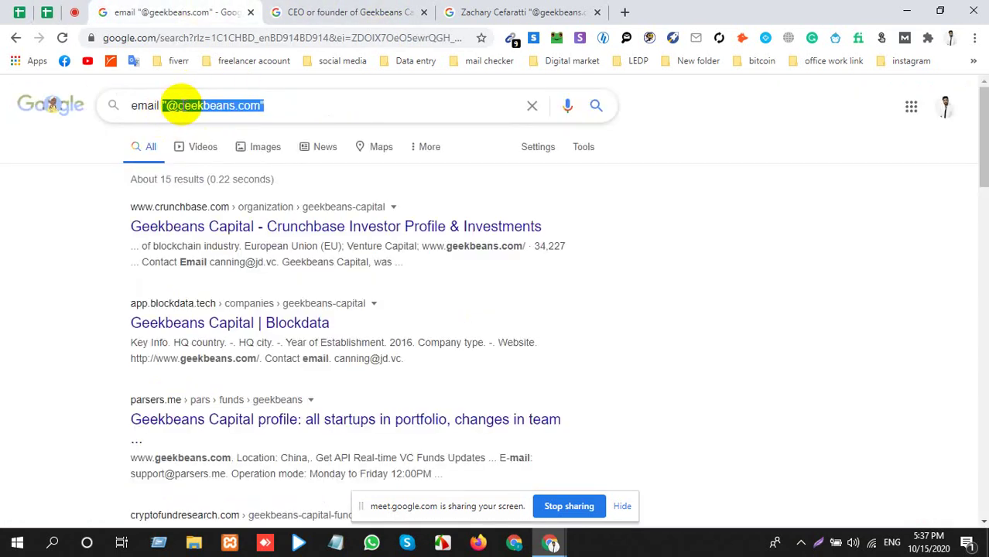
pyautogui.click(179, 105)
pyautogui.doubleClick(254, 105)
pyautogui.write('http://www.dreamchasercapital.com')
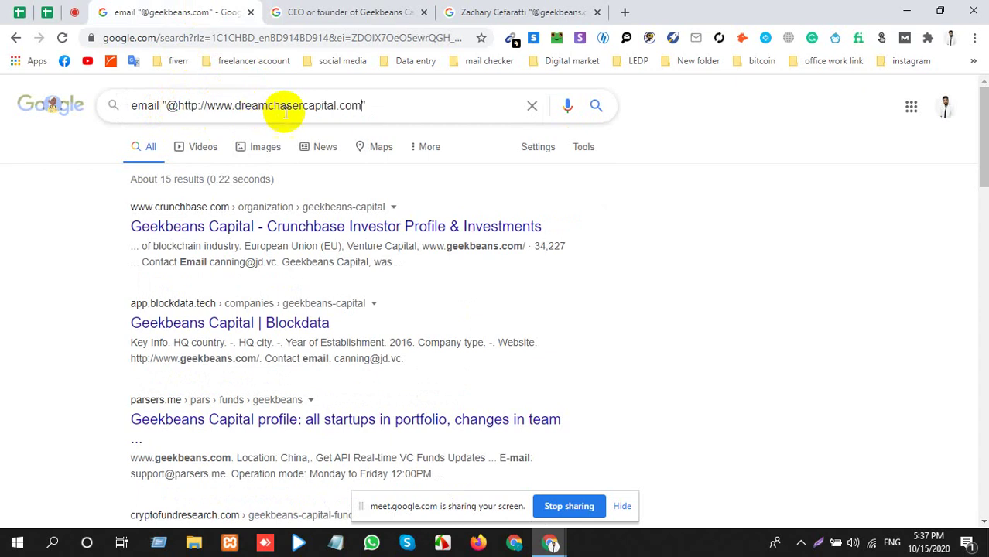
pyautogui.moveTo(235, 106); pyautogui.dragTo(178, 103)
pyautogui.press('BackSpace')
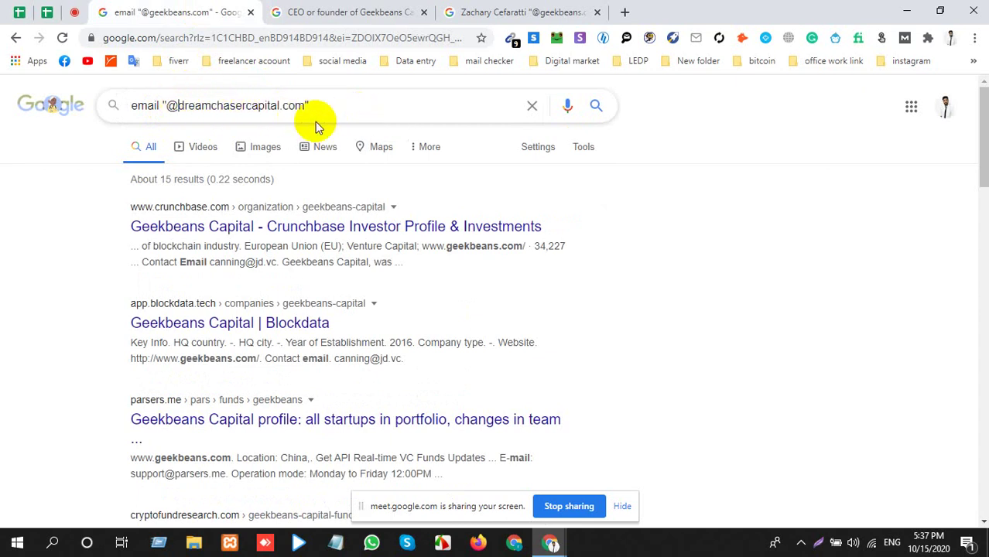
pyautogui.press('Return')
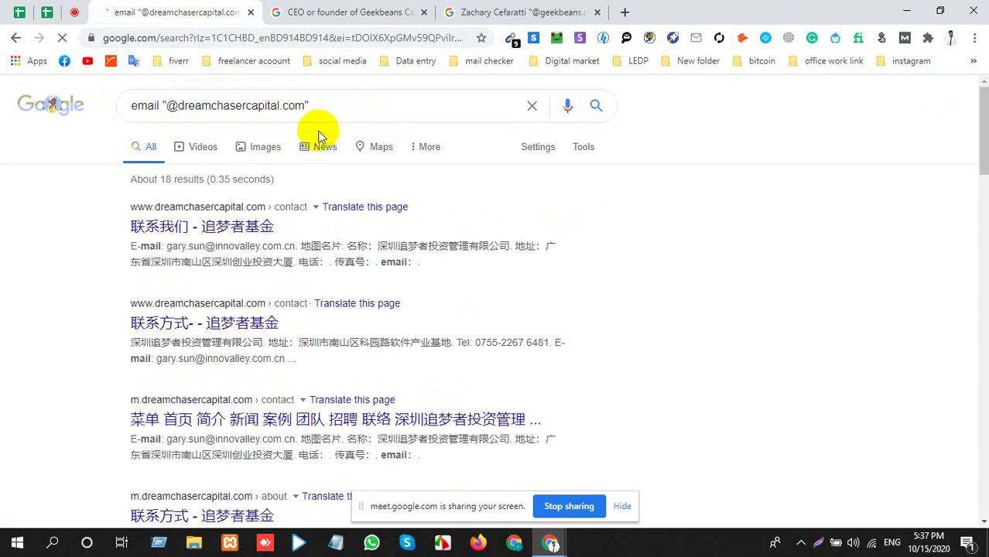
pyautogui.scroll(-10, 665, 220)
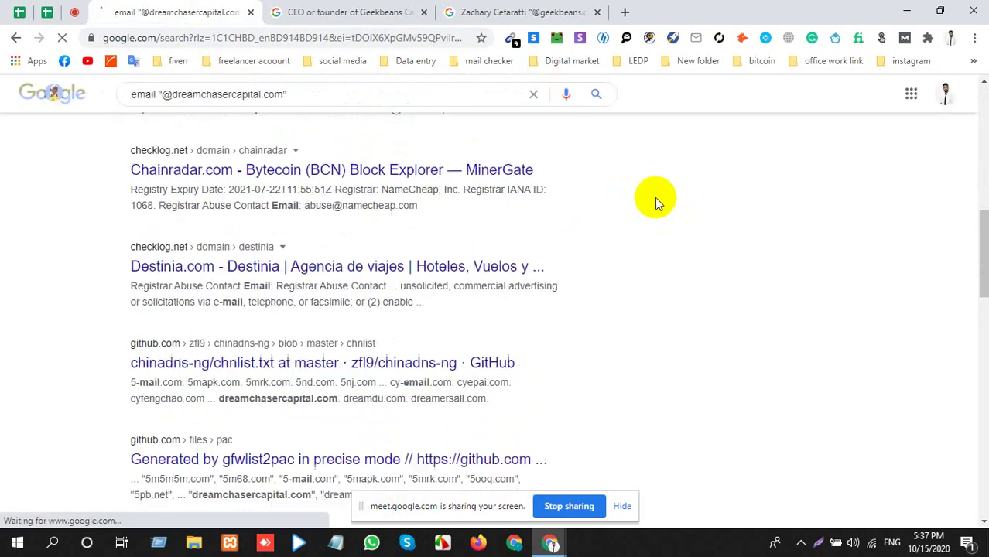
pyautogui.click(512, 38)
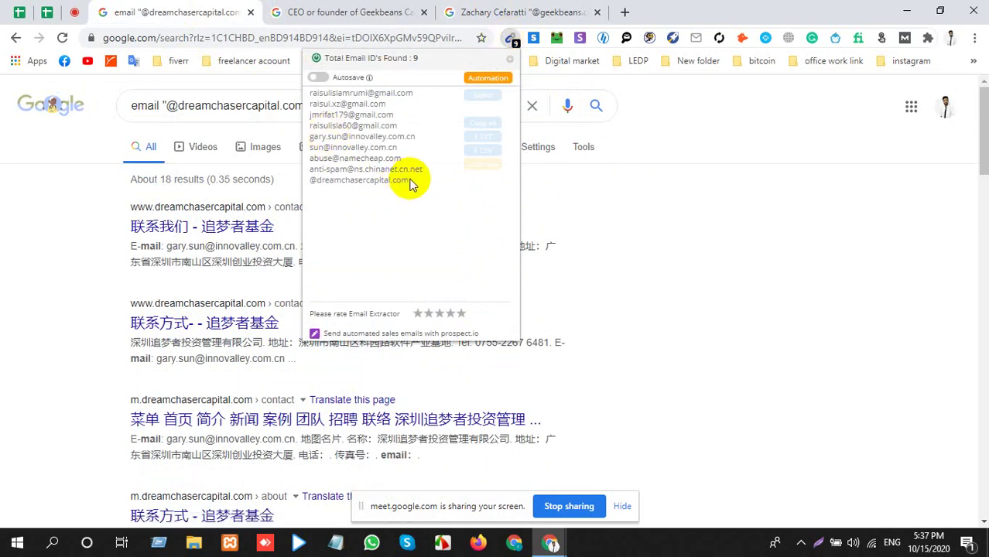
pyautogui.click(756, 197)
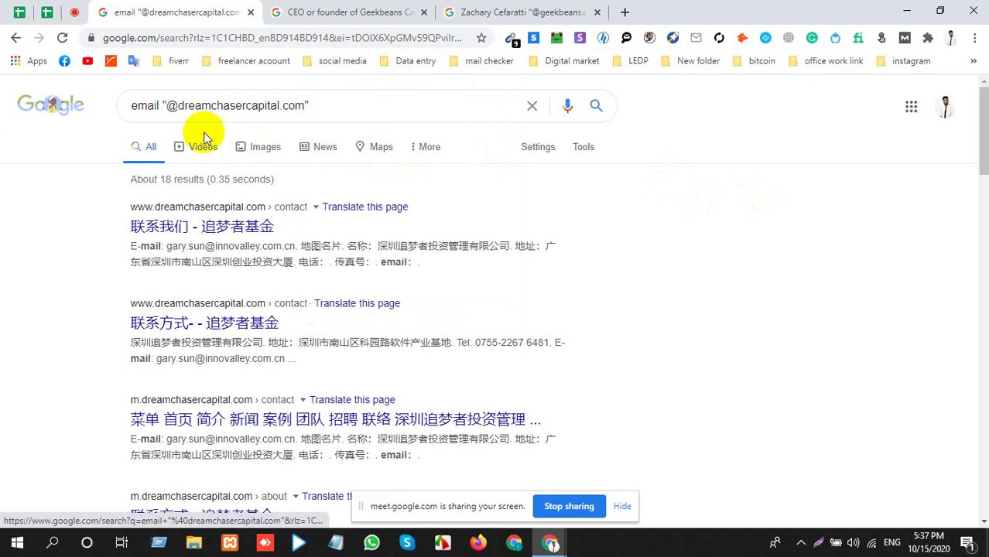
# Adjust the query's first word, then close the dreamchasercapital search tab.
pyautogui.click(150, 106)
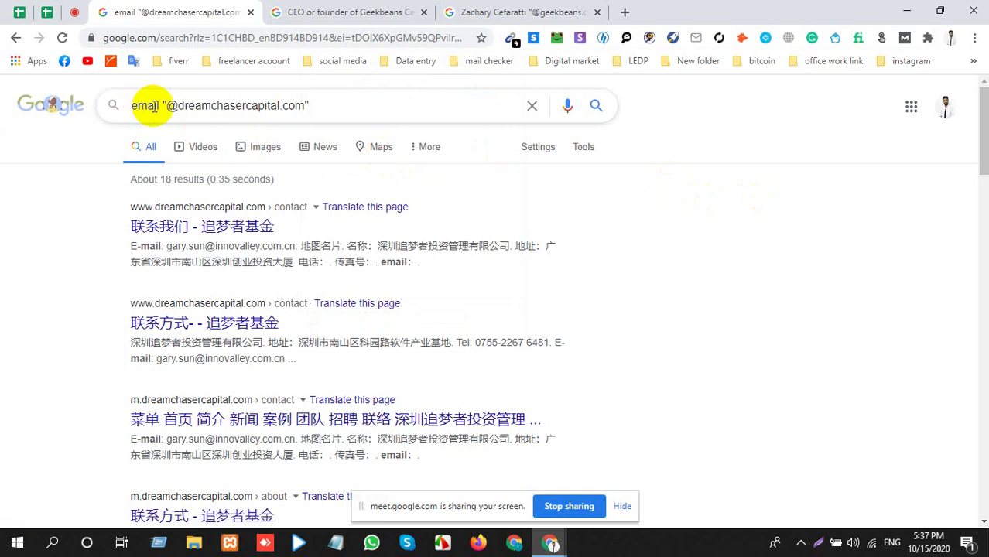
pyautogui.press('Home')
pyautogui.press('Delete')
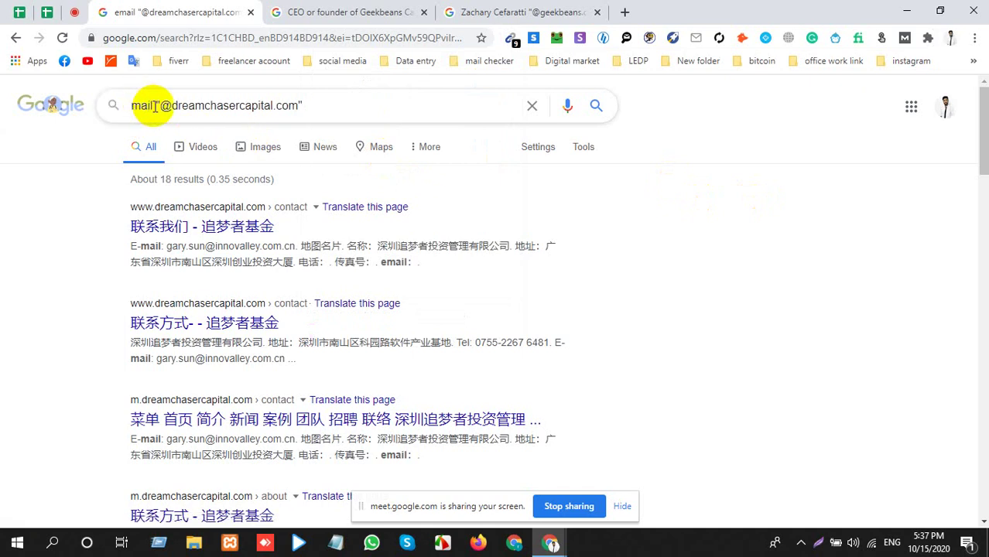
pyautogui.write('e')
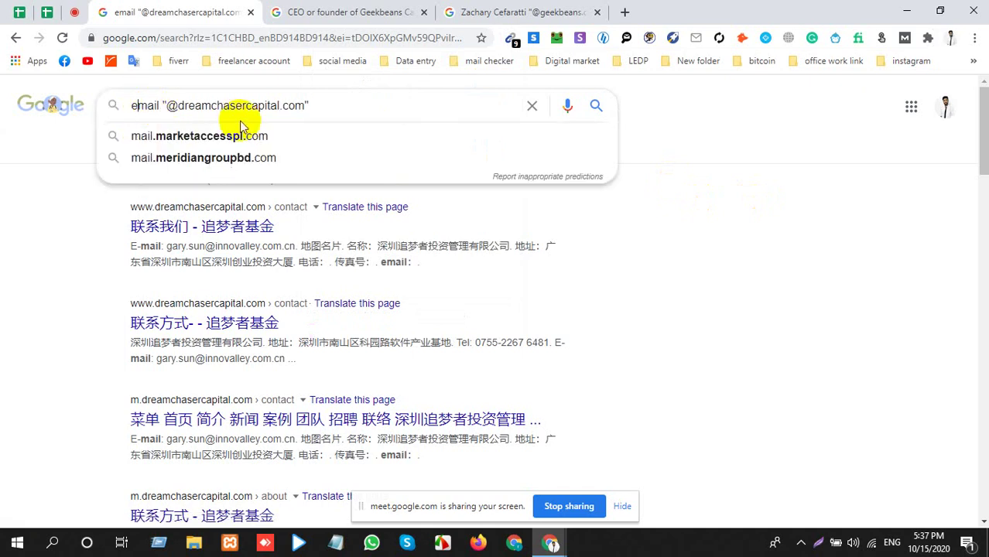
pyautogui.press('BackSpace')
pyautogui.write('r')
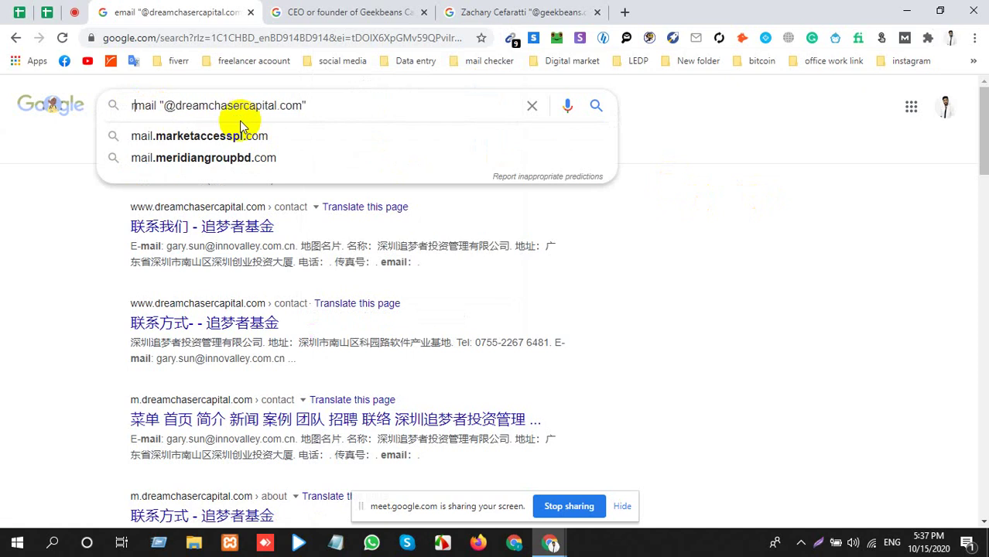
pyautogui.press('BackSpace')
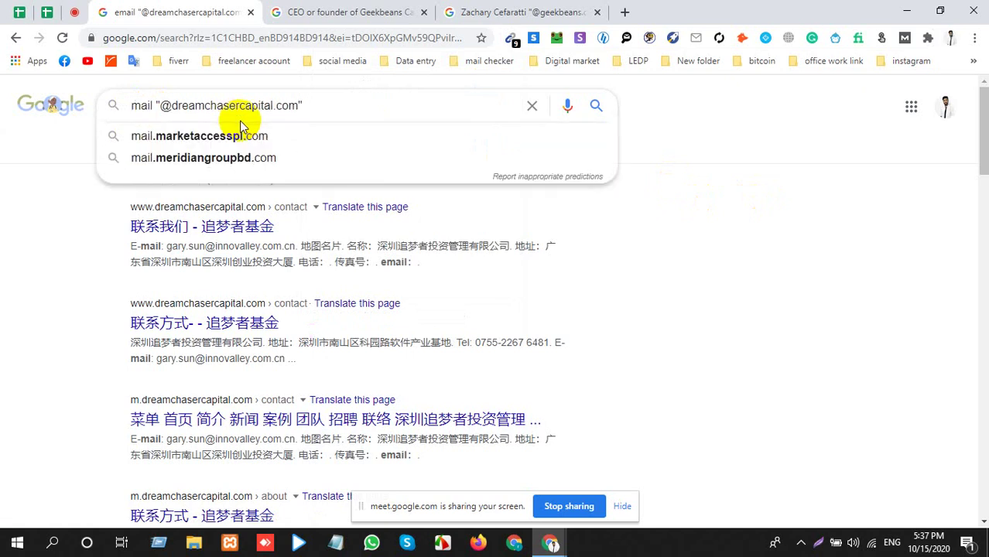
pyautogui.write('e')
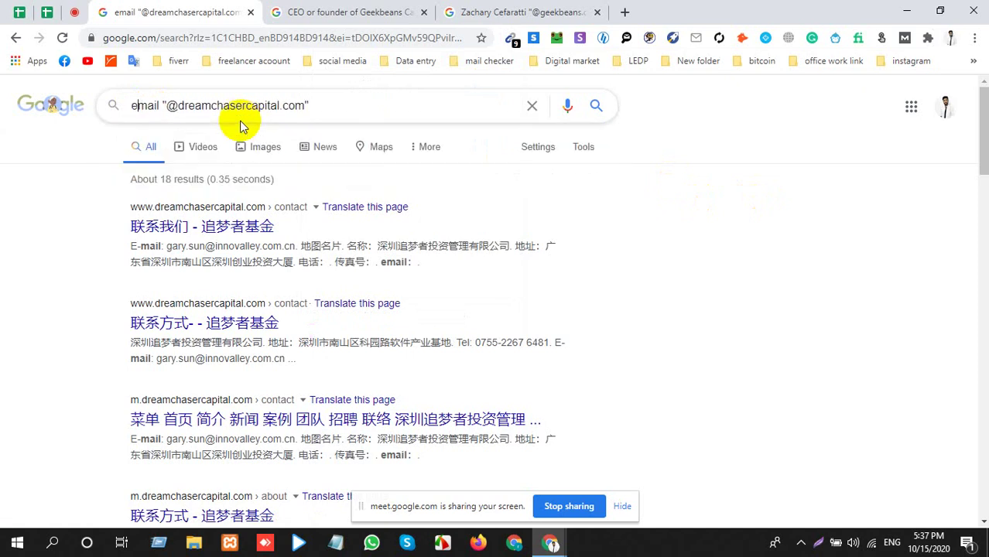
pyautogui.press('BackSpace')
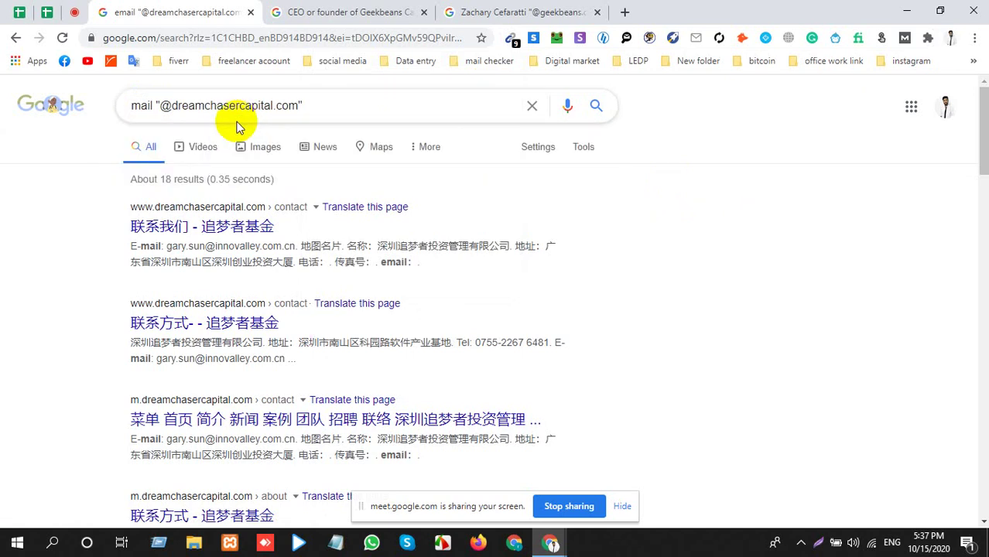
pyautogui.tripleClick(321, 103)
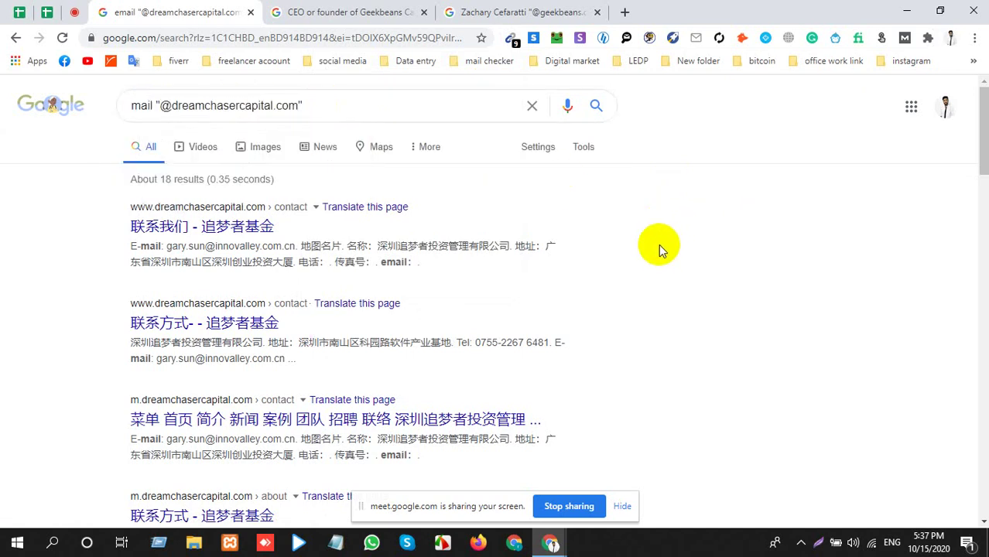
pyautogui.scroll(-15, 418, 316)
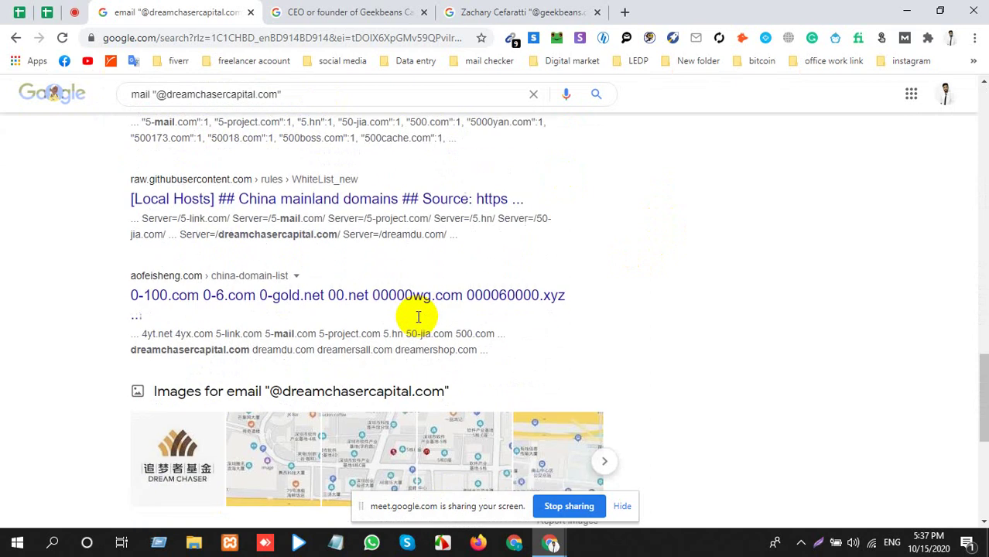
pyautogui.scroll(2, 418, 317)
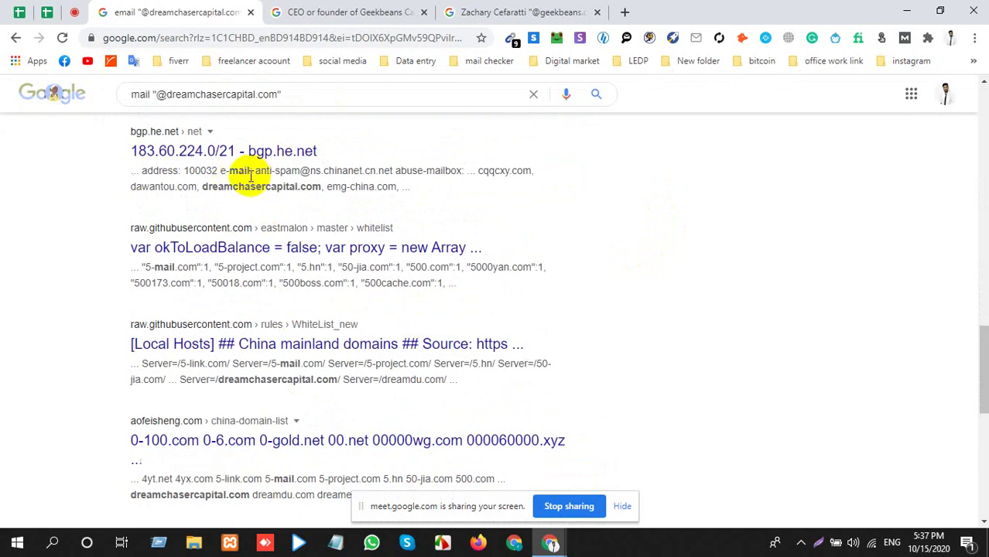
pyautogui.click(250, 13)
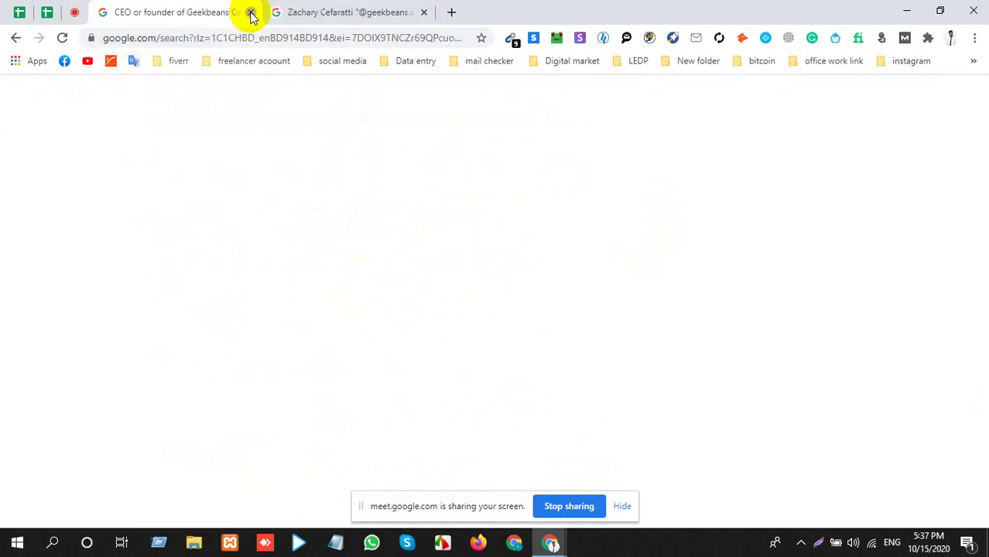
# Close the remaining Geekbeans CEO search tabs and mute the microphone in Meet.
pyautogui.click(249, 12)
pyautogui.click(250, 12)
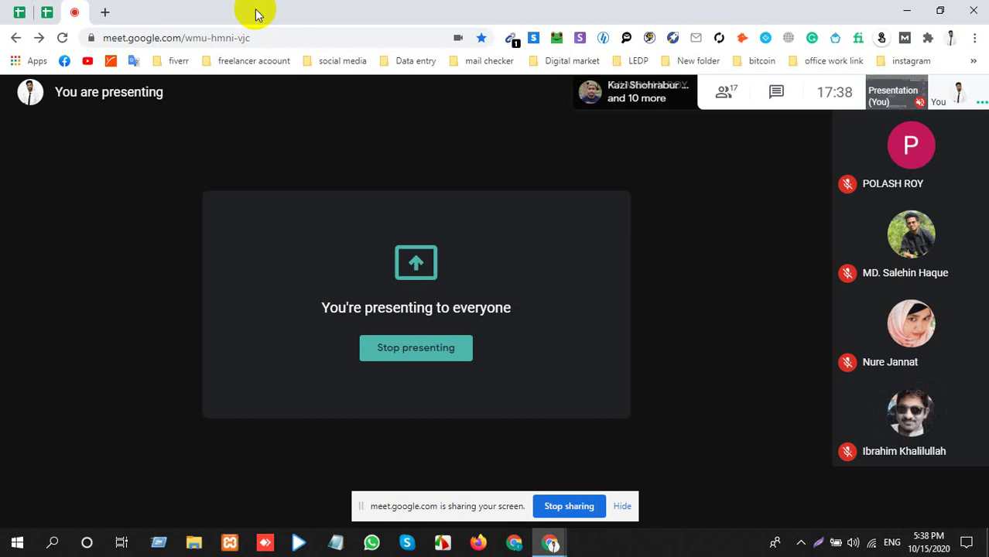
pyautogui.click(624, 506)
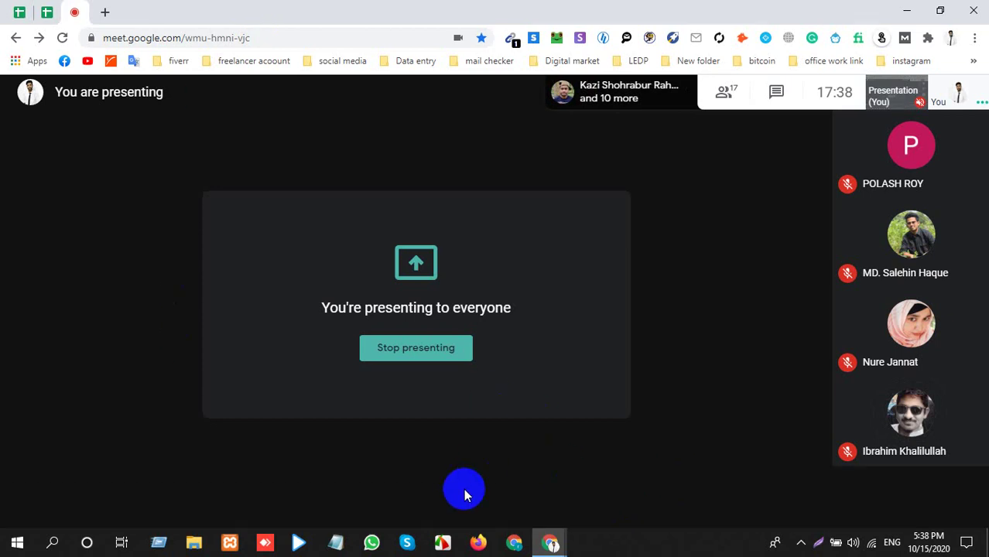
pyautogui.click(453, 496)
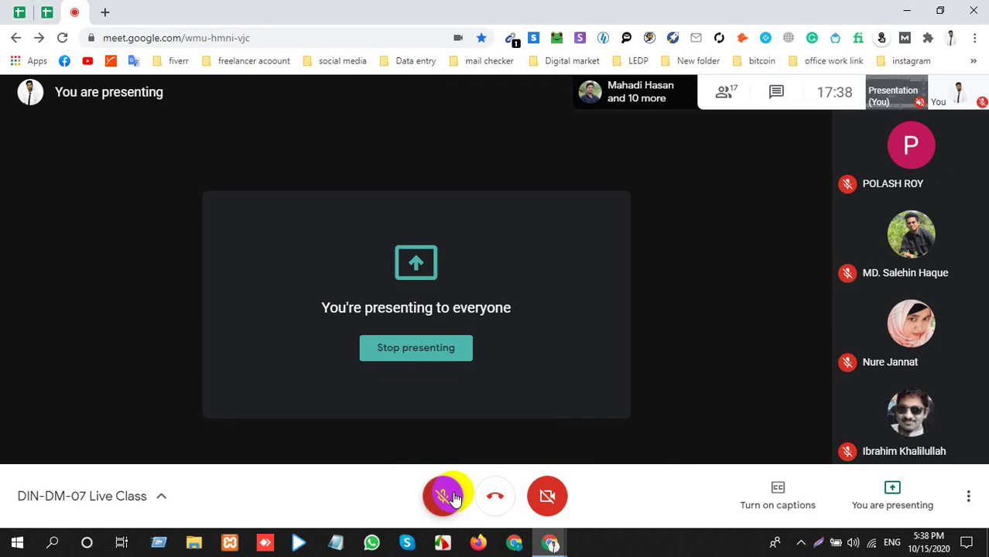
# Connect to the other available Wi-Fi network and open a new browser tab.
pyautogui.click(801, 541)
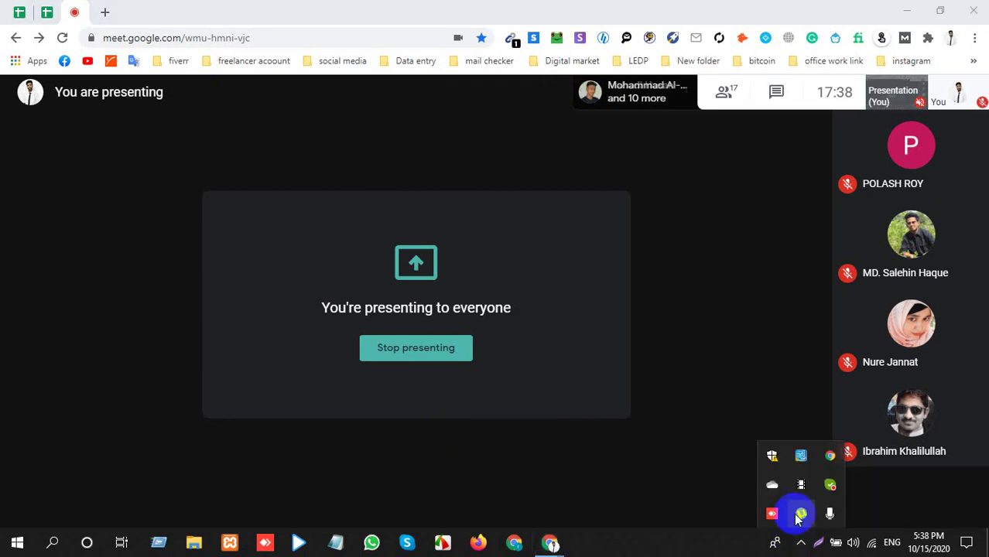
pyautogui.click(799, 514)
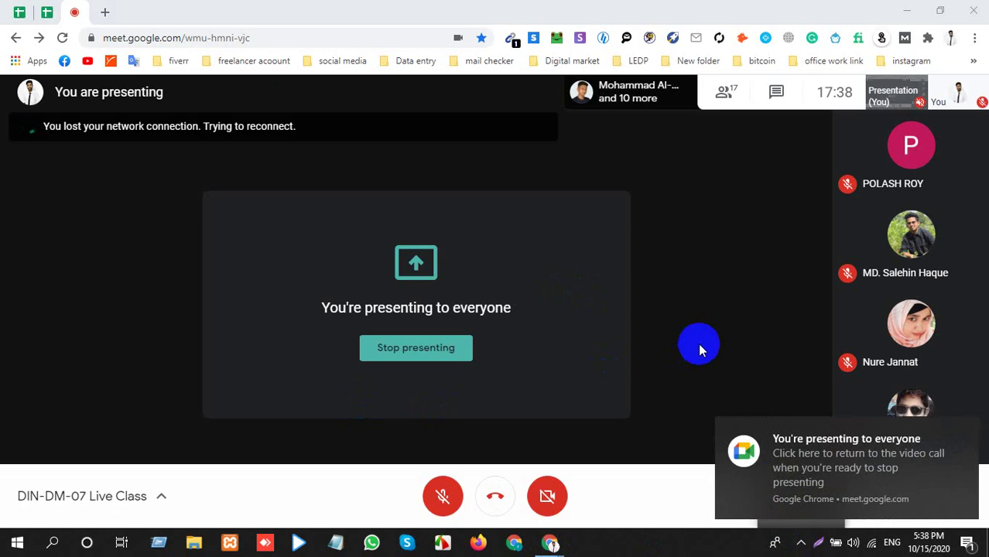
pyautogui.click(873, 543)
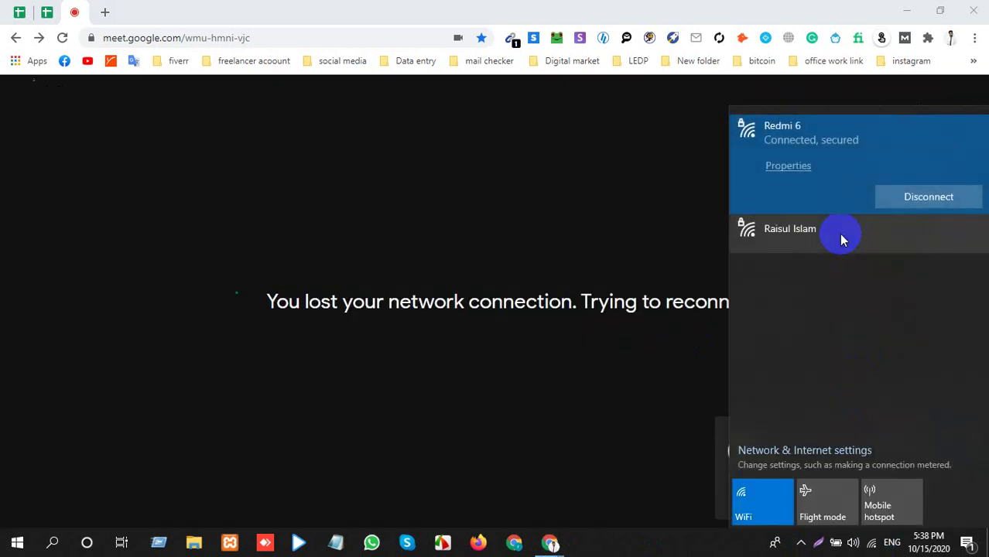
pyautogui.click(838, 233)
pyautogui.click(925, 238)
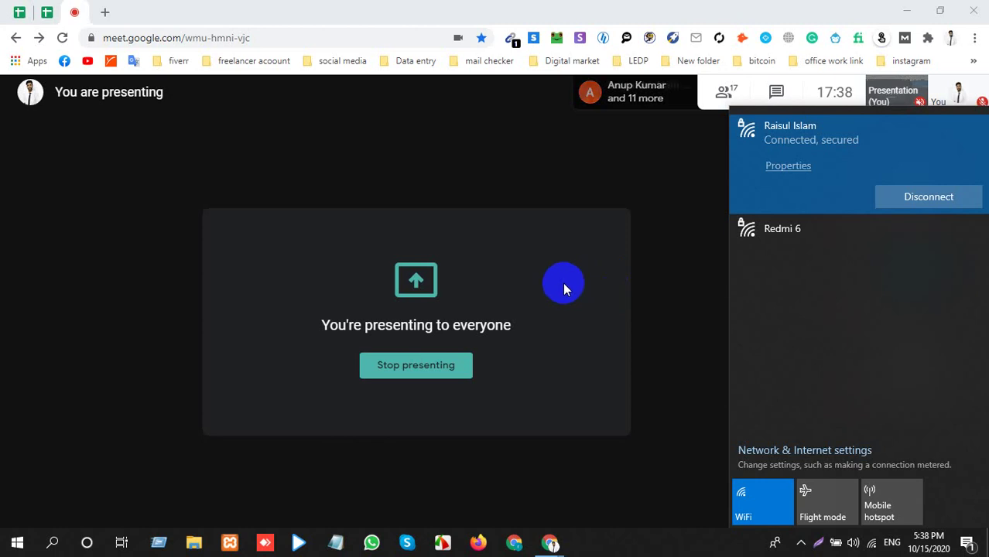
pyautogui.click(104, 12)
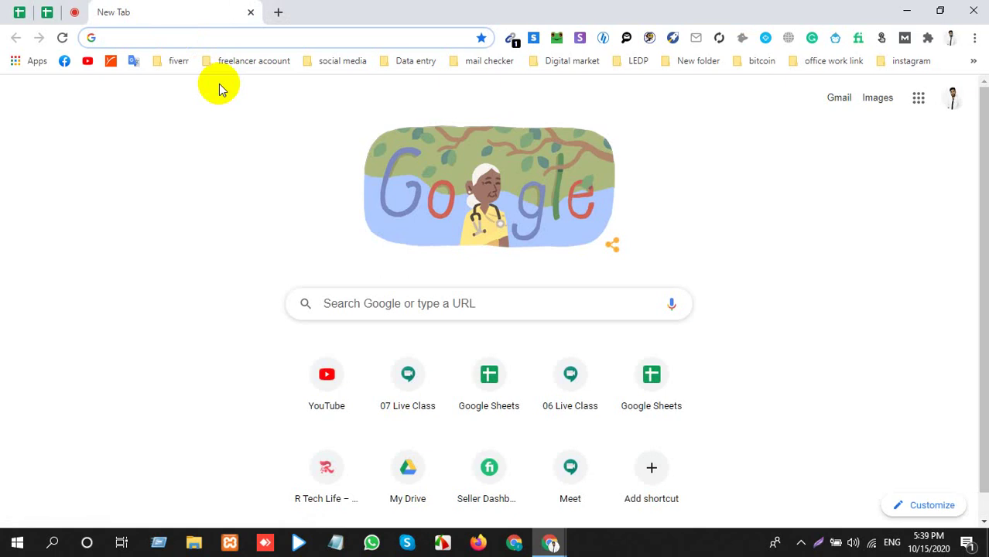
# Unmute the Meet microphone and return to the New Tab page.
pyautogui.click(73, 11)
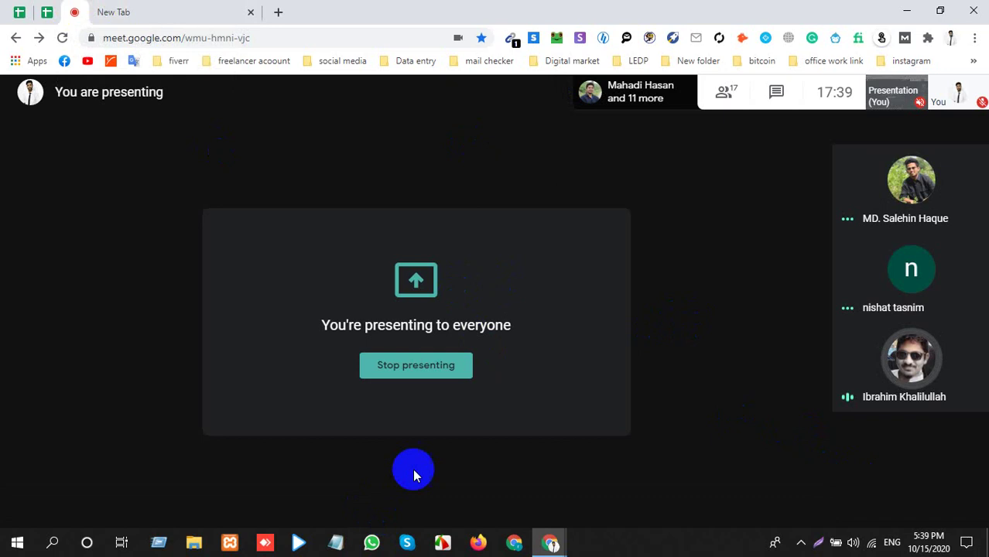
pyautogui.click(442, 493)
pyautogui.click(205, 14)
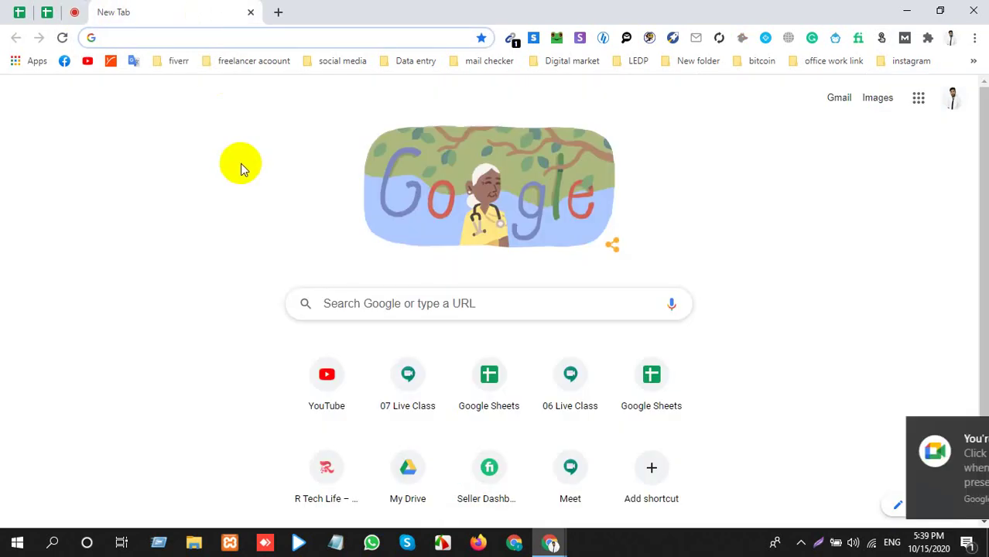
pyautogui.write('e')
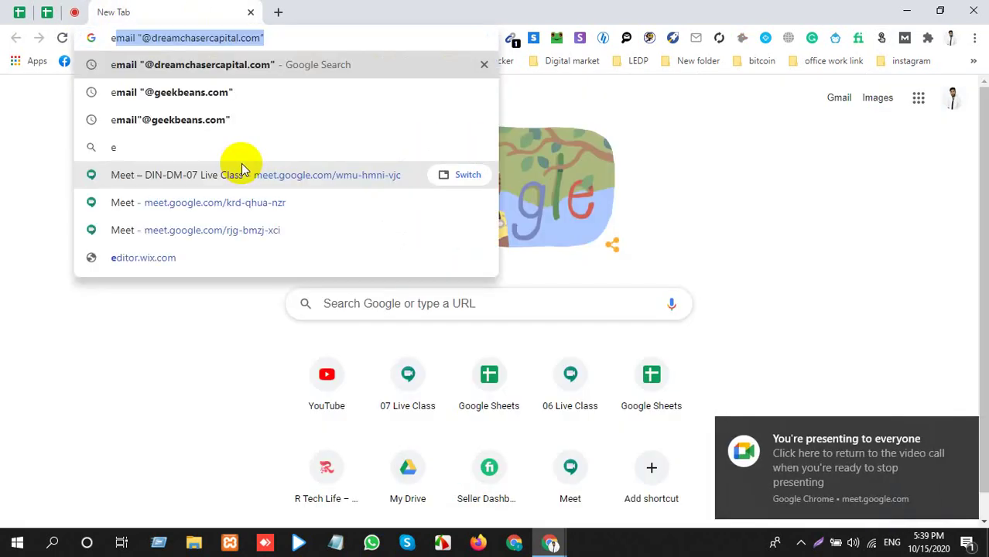
pyautogui.click(73, 14)
# Copy True Global Ventures' website from K10 in the lead sheet.
pyautogui.click(49, 12)
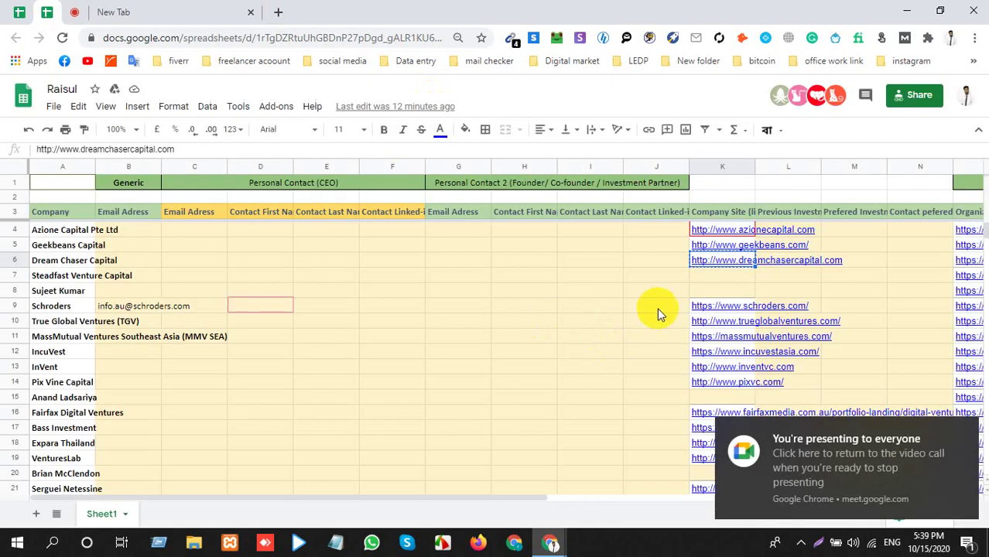
pyautogui.click(658, 307)
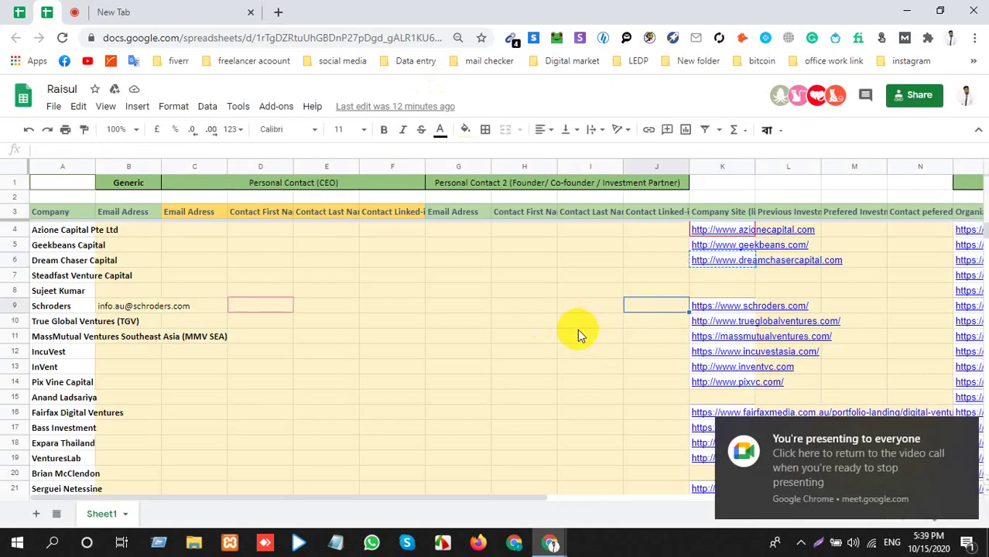
pyautogui.press('Right')
pyautogui.click(656, 322)
pyautogui.press('Right')
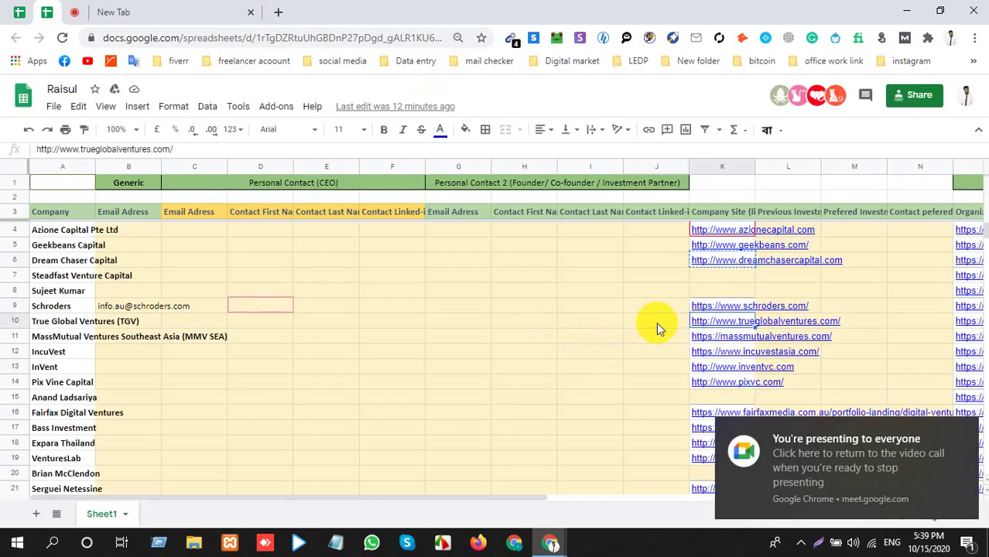
pyautogui.click(222, 8)
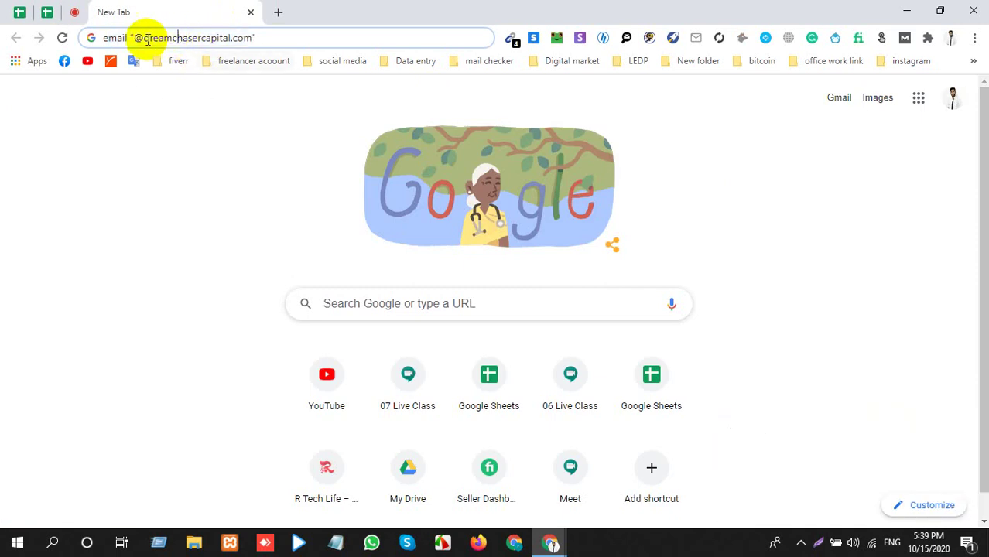
pyautogui.moveTo(143, 37); pyautogui.dragTo(255, 40)
pyautogui.write('http://www.trueglobalventures.com/')
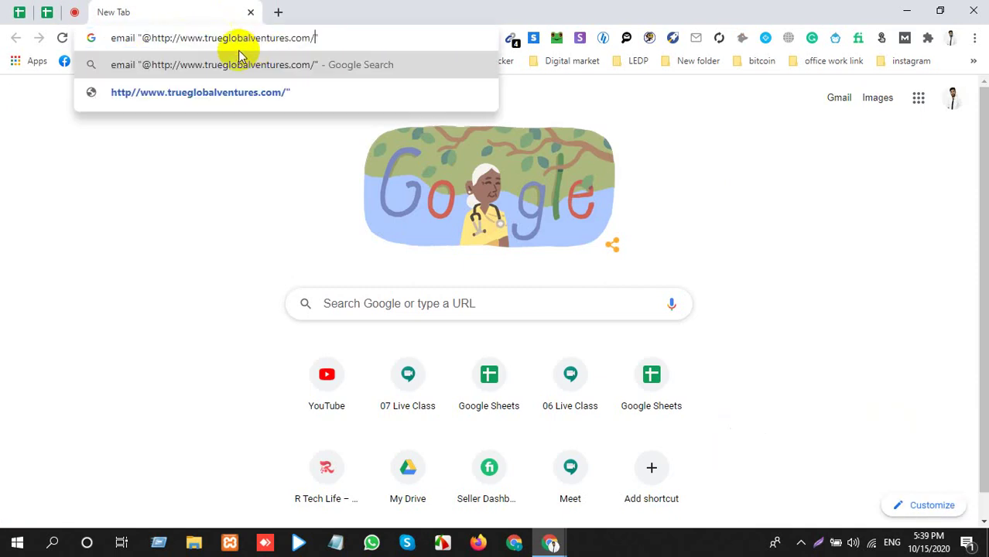
pyautogui.click(205, 37)
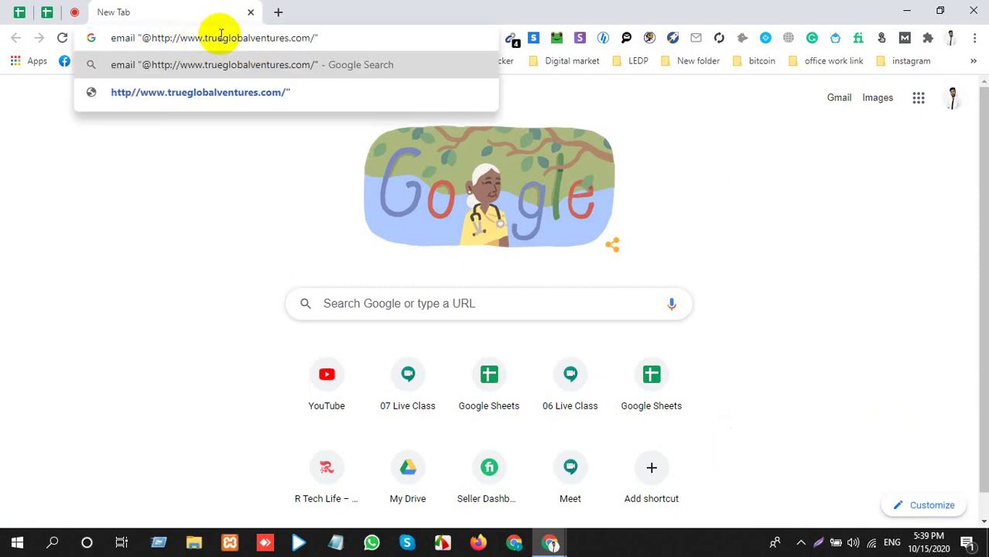
pyautogui.press('BackSpace')
pyautogui.press('BackSpace')
pyautogui.press('BackSpace')
pyautogui.press('BackSpace')
pyautogui.press('BackSpace')
pyautogui.press('BackSpace')
pyautogui.press('BackSpace')
pyautogui.press('BackSpace')
pyautogui.press('BackSpace')
pyautogui.press('BackSpace')
pyautogui.press('BackSpace')
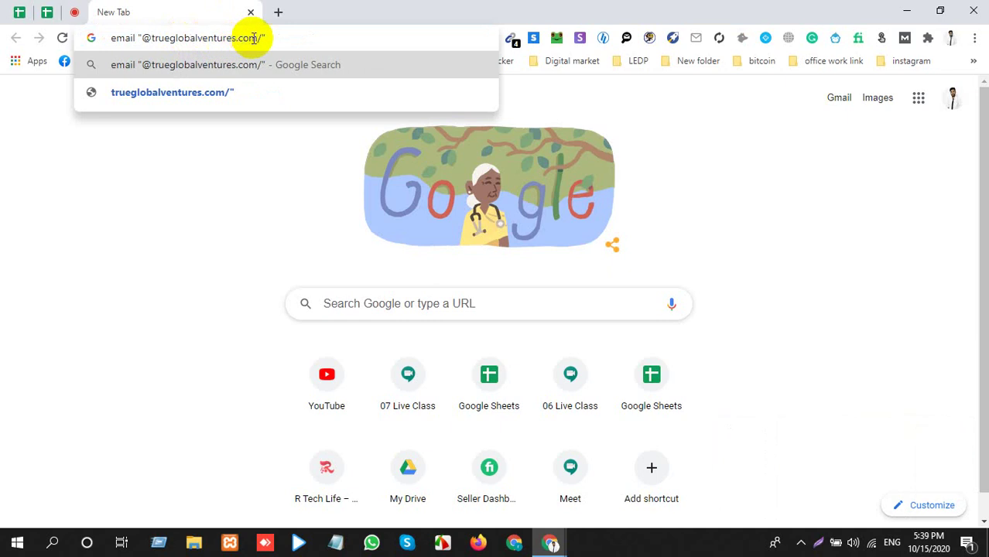
pyautogui.press('BackSpace')
pyautogui.press('Return')
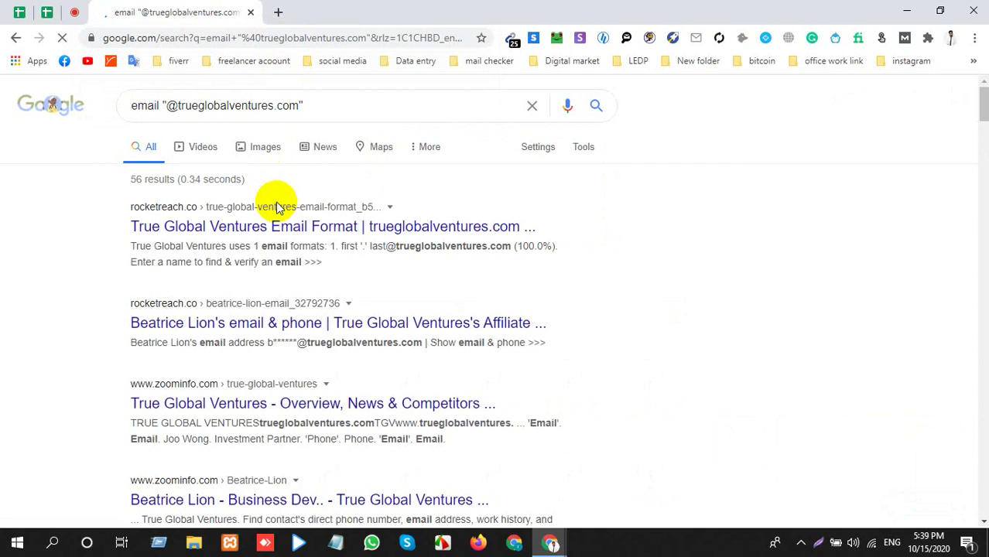
pyautogui.click(74, 11)
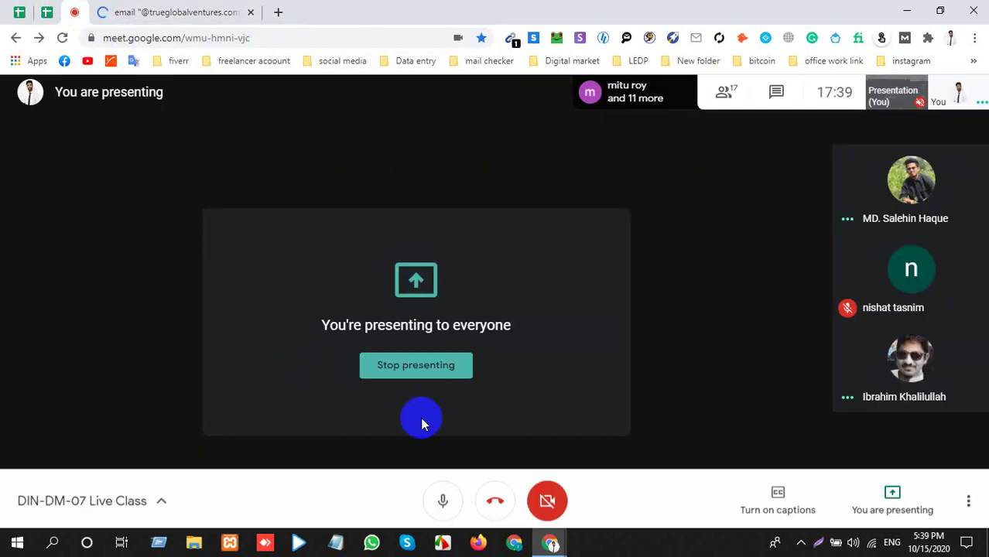
pyautogui.click(133, 12)
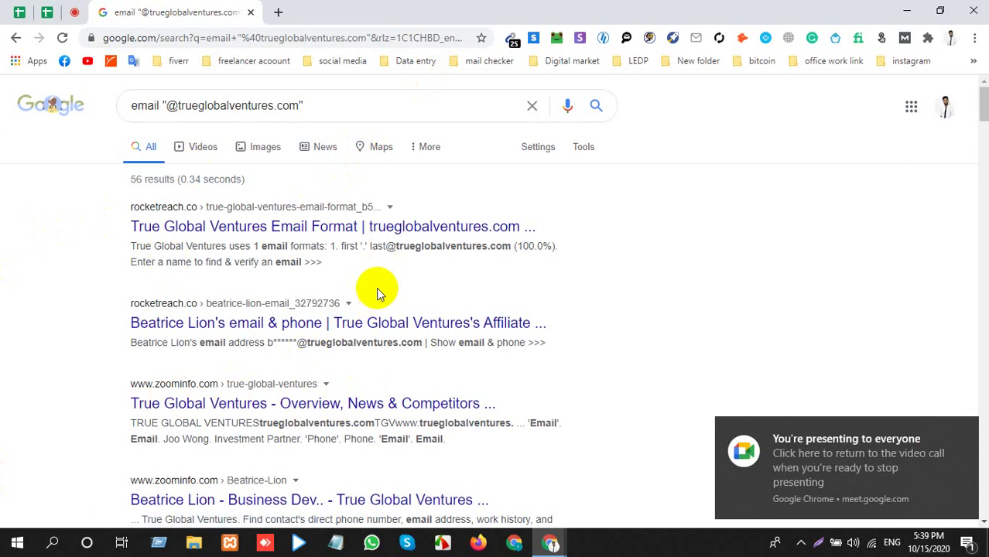
pyautogui.click(74, 12)
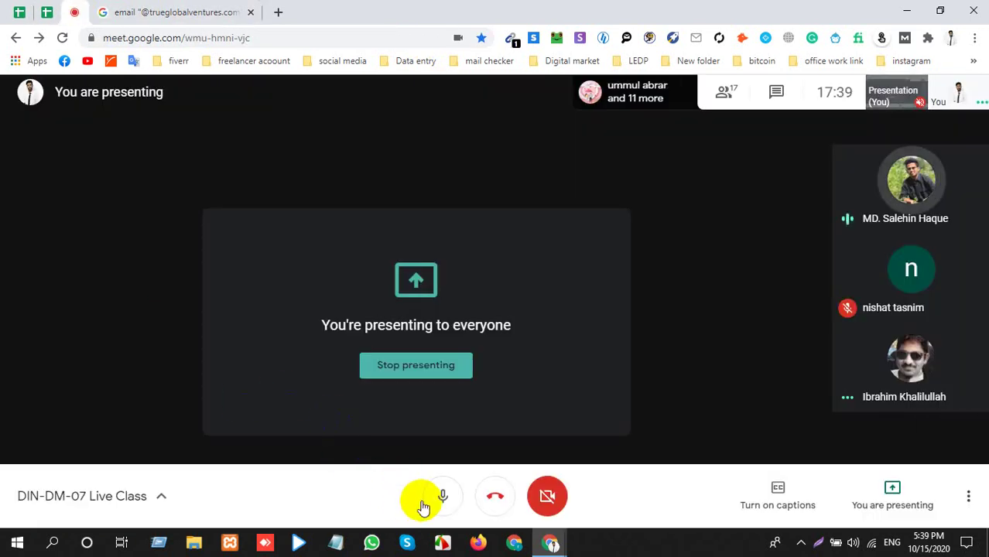
pyautogui.click(426, 503)
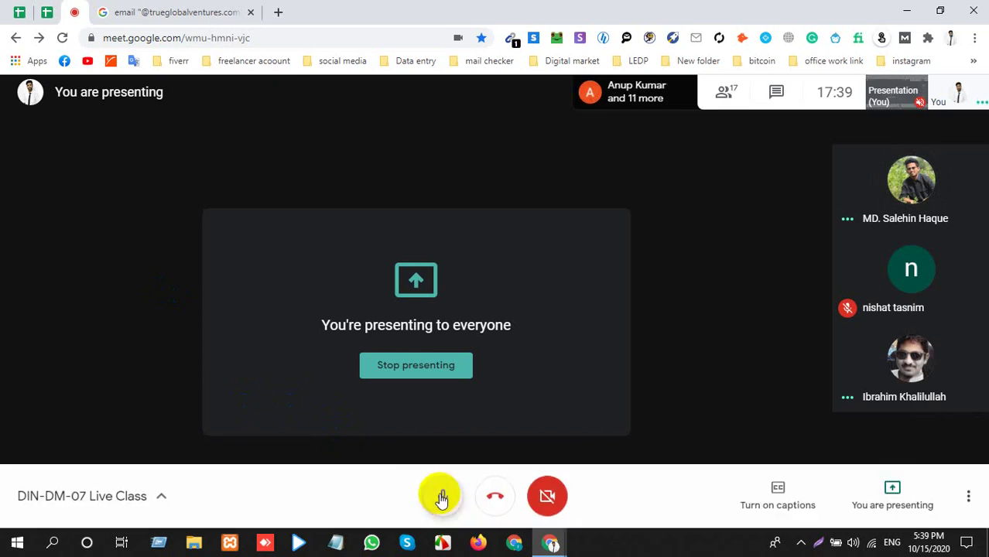
pyautogui.click(441, 499)
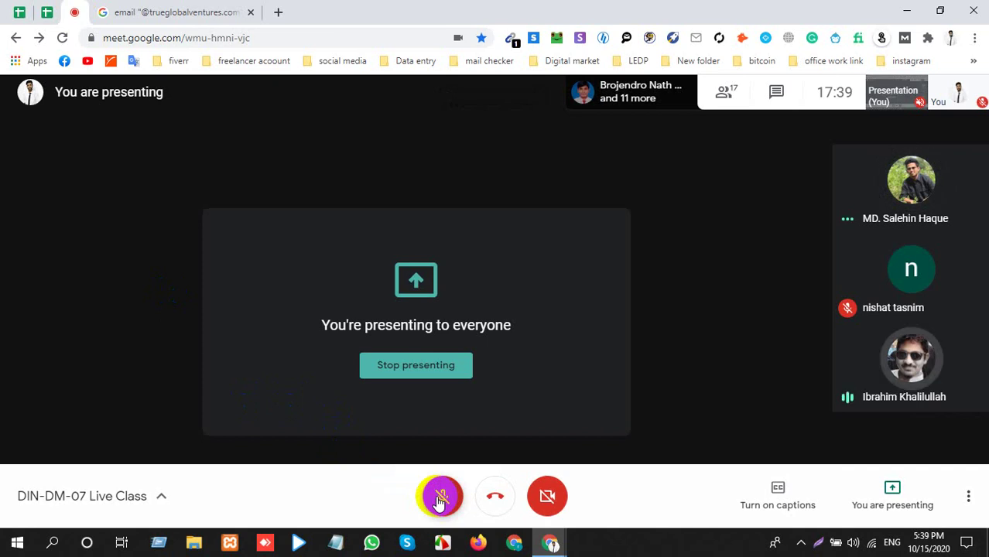
pyautogui.click(118, 12)
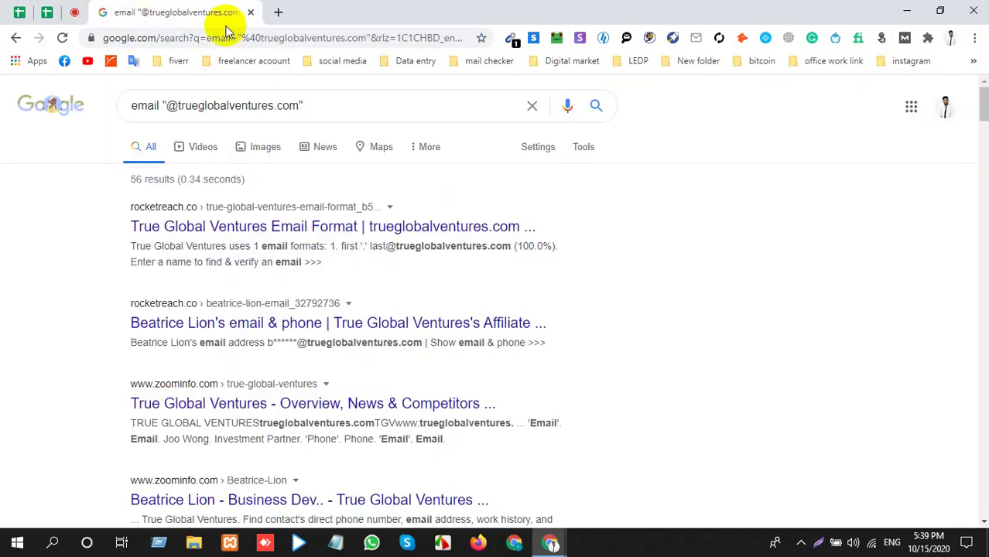
pyautogui.click(74, 12)
pyautogui.click(398, 379)
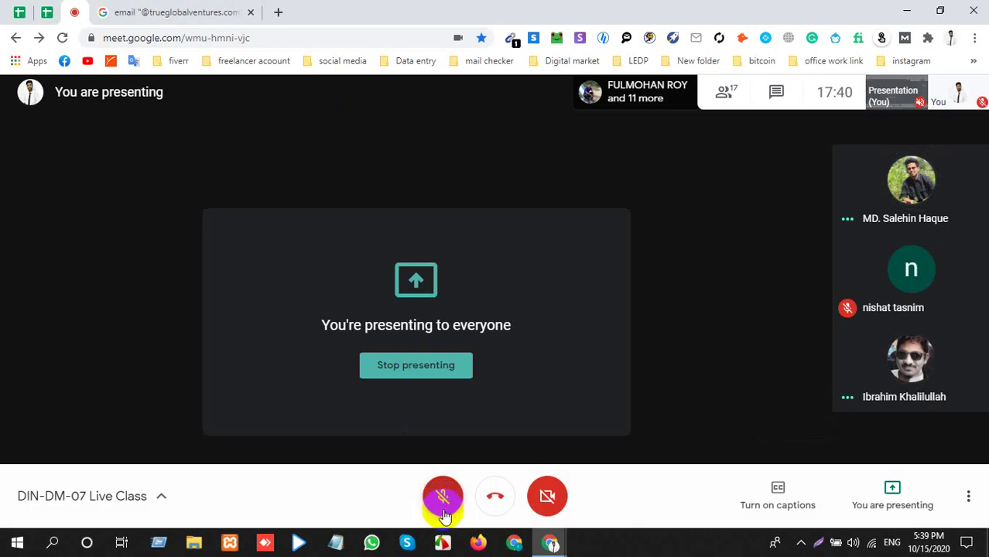
pyautogui.click(442, 493)
pyautogui.click(182, 12)
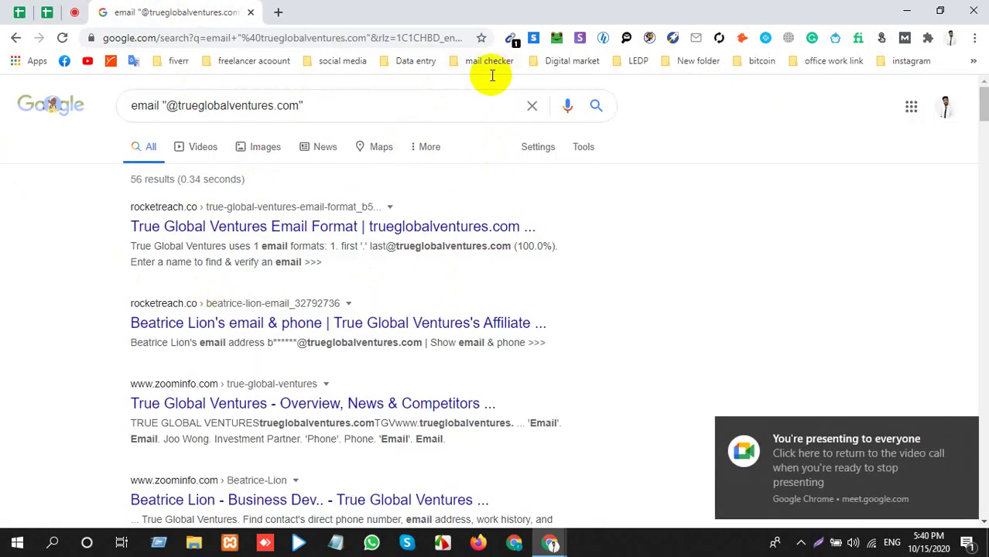
pyautogui.click(597, 108)
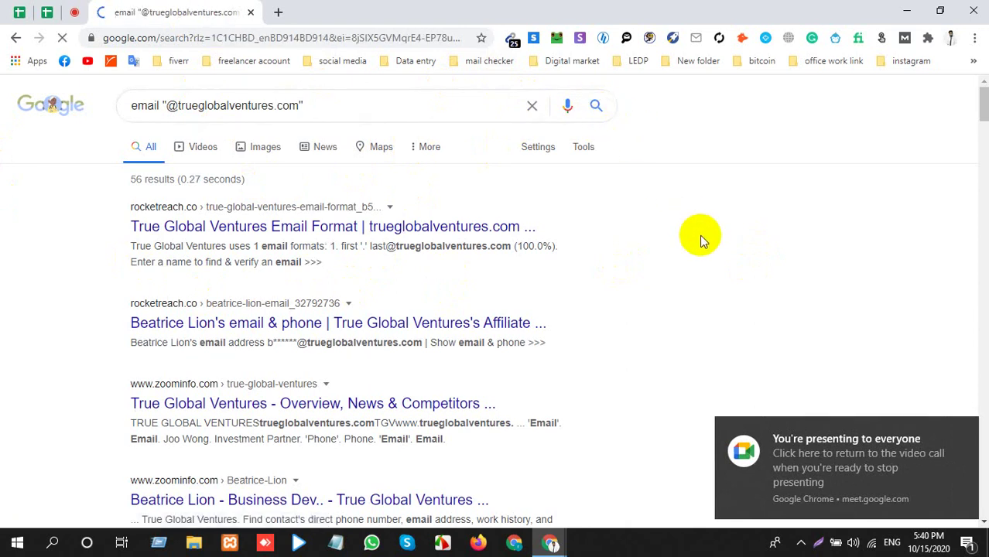
pyautogui.click(74, 12)
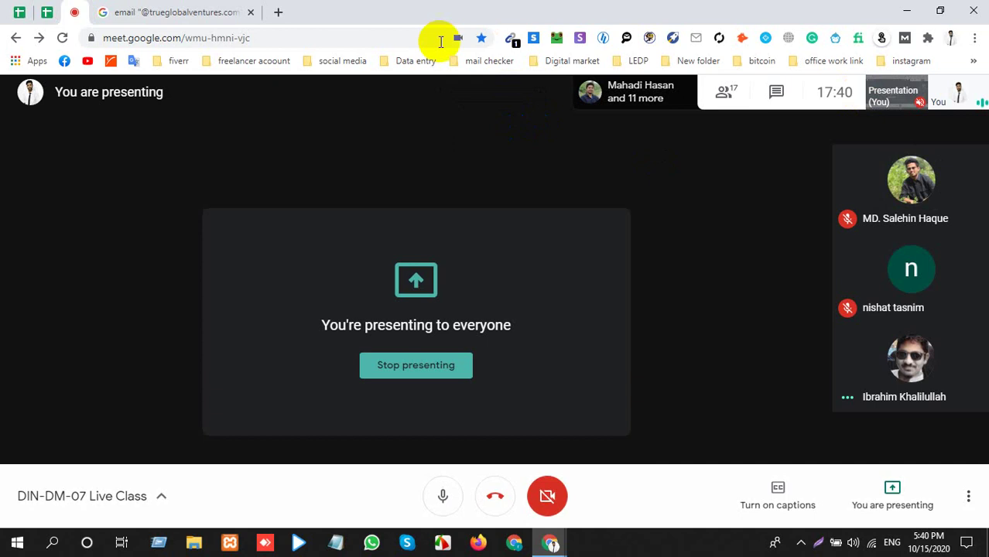
pyautogui.click(218, 9)
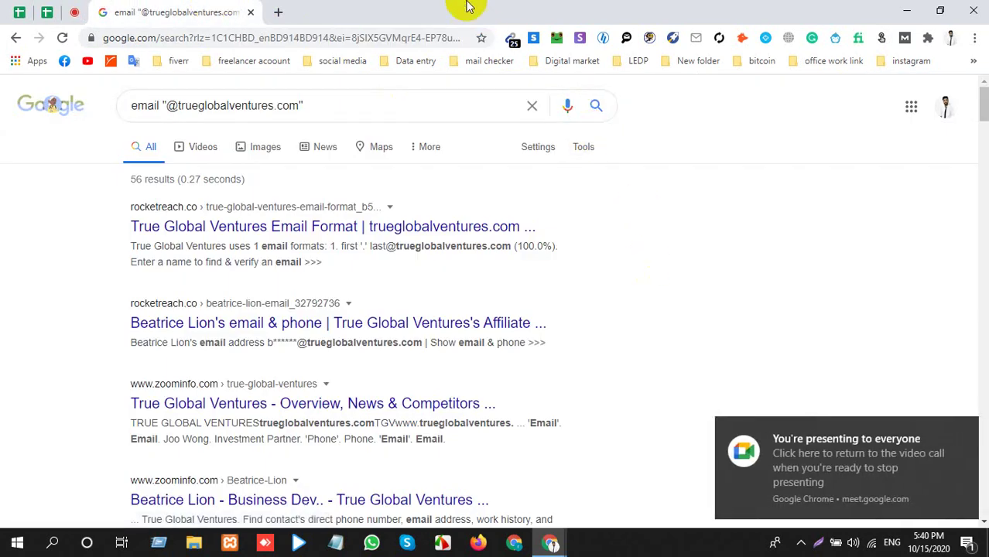
# Copy Email Extractor's 25 addresses from the trueglobalventures.com results into a blank Notepad file.
pyautogui.click(509, 38)
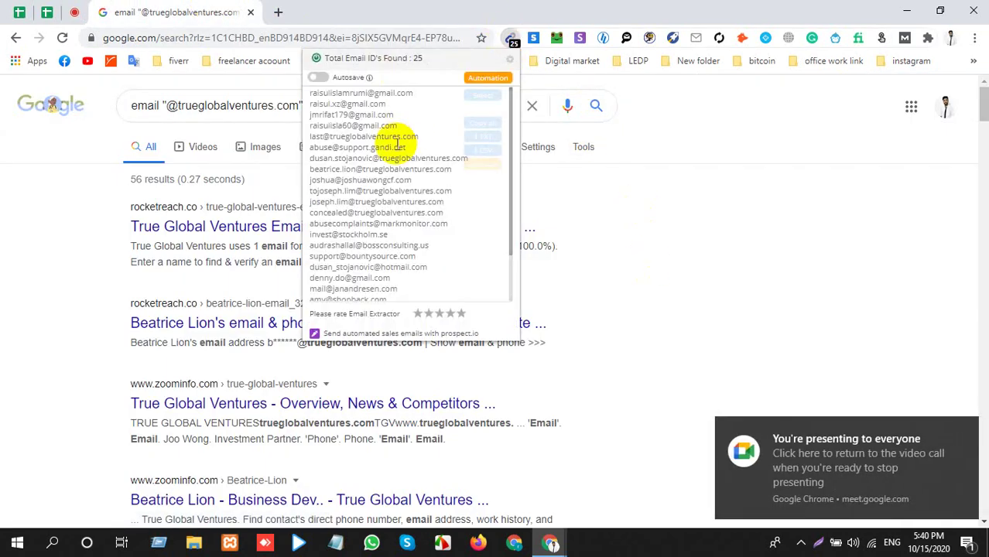
pyautogui.hotkey('ctrl', 'a')
pyautogui.click(386, 165)
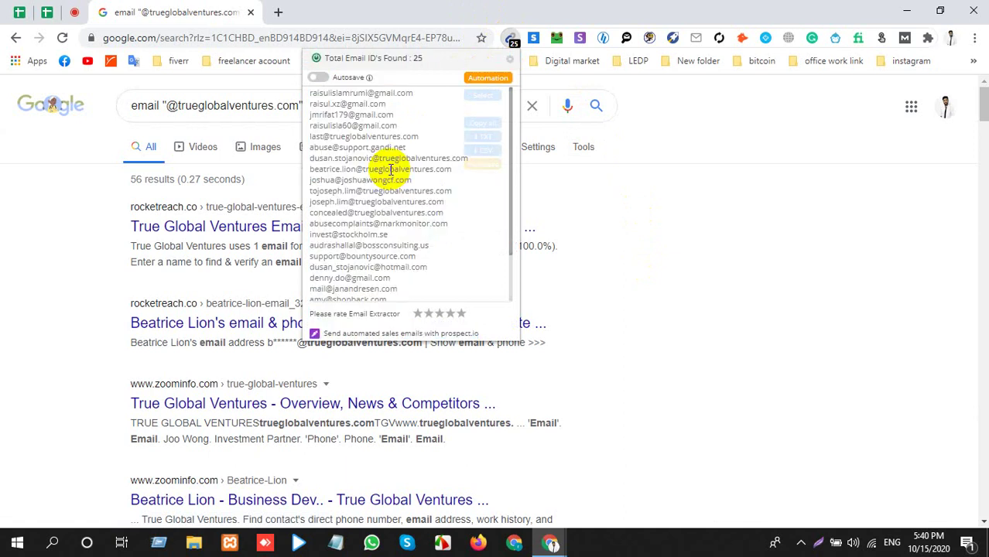
pyautogui.scroll(-1, 329, 159)
pyautogui.scroll(3, 329, 158)
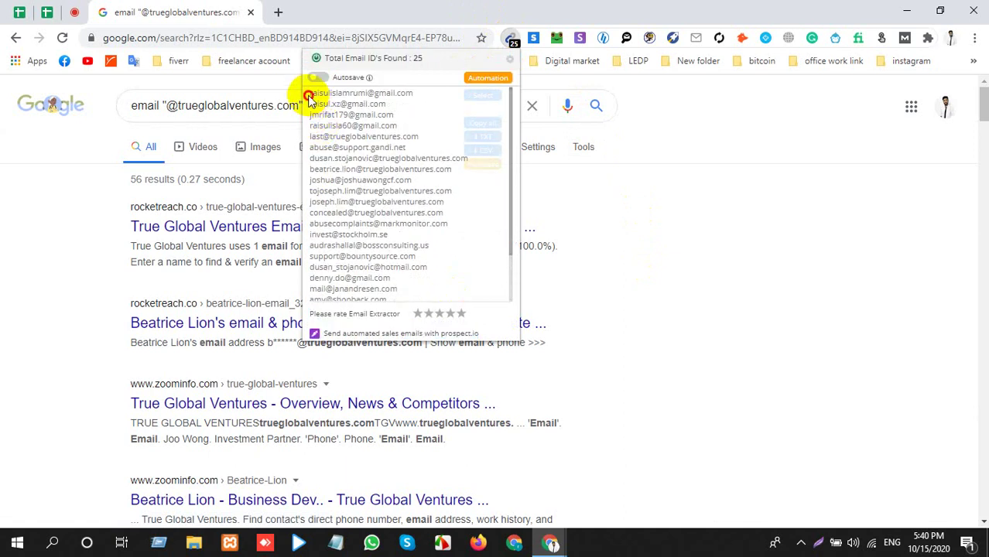
pyautogui.moveTo(303, 84); pyautogui.dragTo(402, 299)
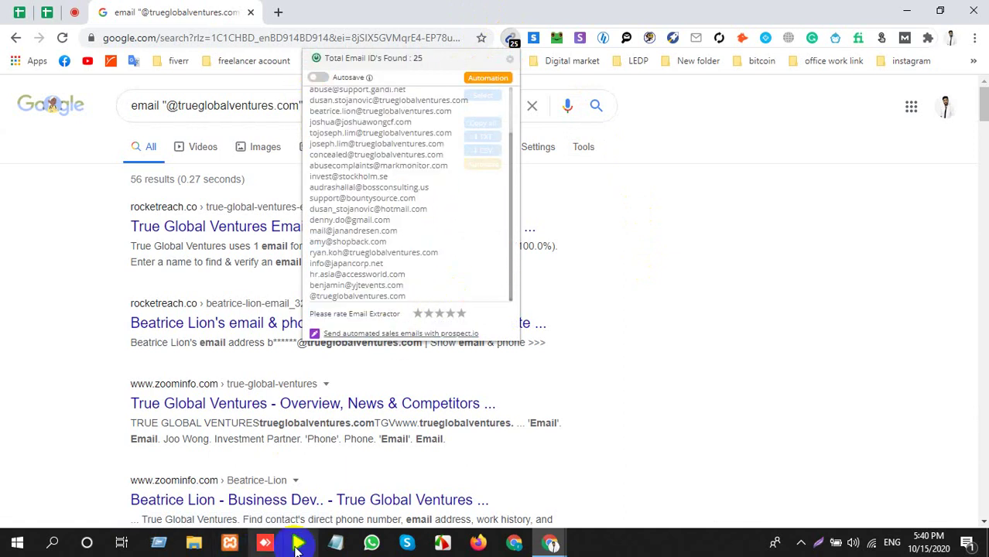
pyautogui.click(335, 542)
pyautogui.click(407, 232)
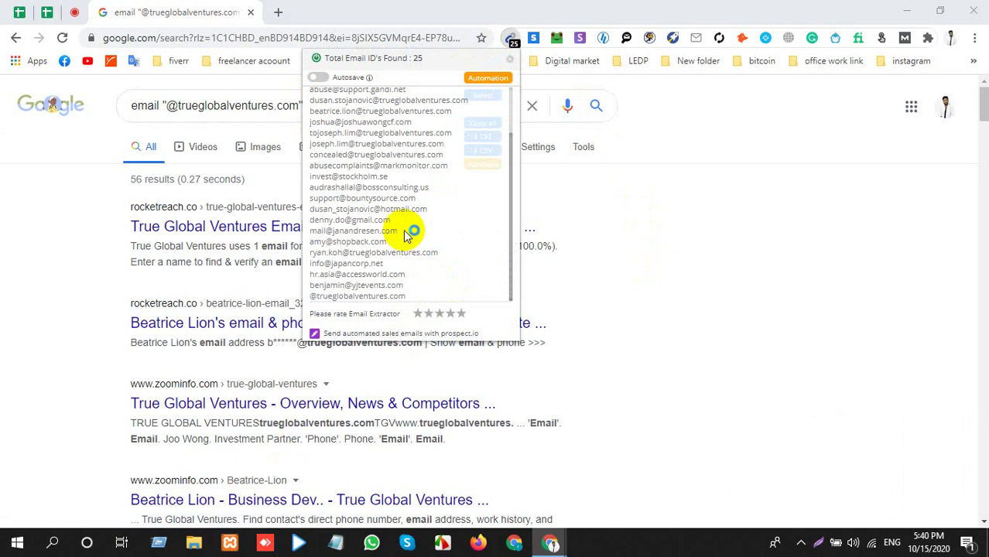
pyautogui.hotkey('ctrl', 'v')
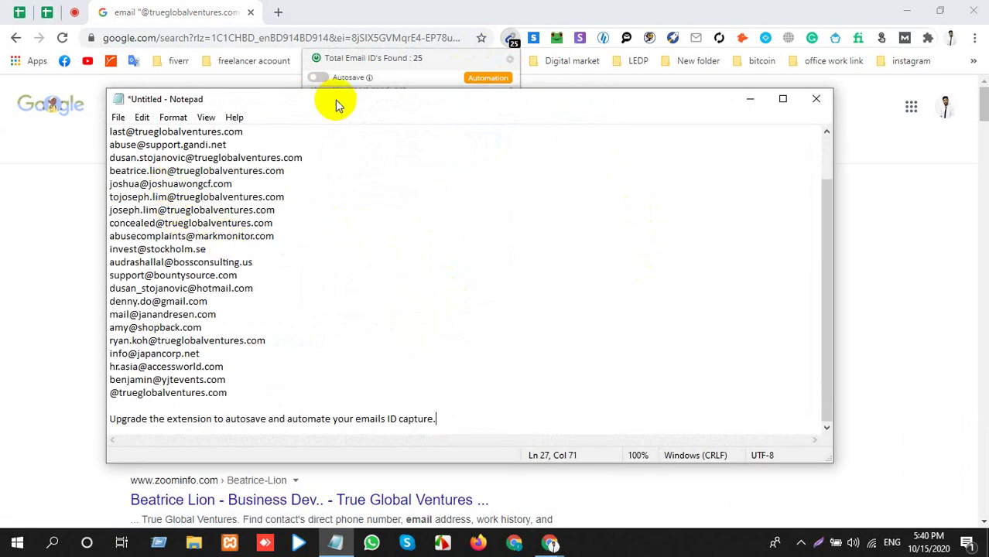
# Search the Notepad email list for trueglobalventures.com, which finds no match.
pyautogui.moveTo(336, 101); pyautogui.dragTo(451, 138)
pyautogui.click(176, 100)
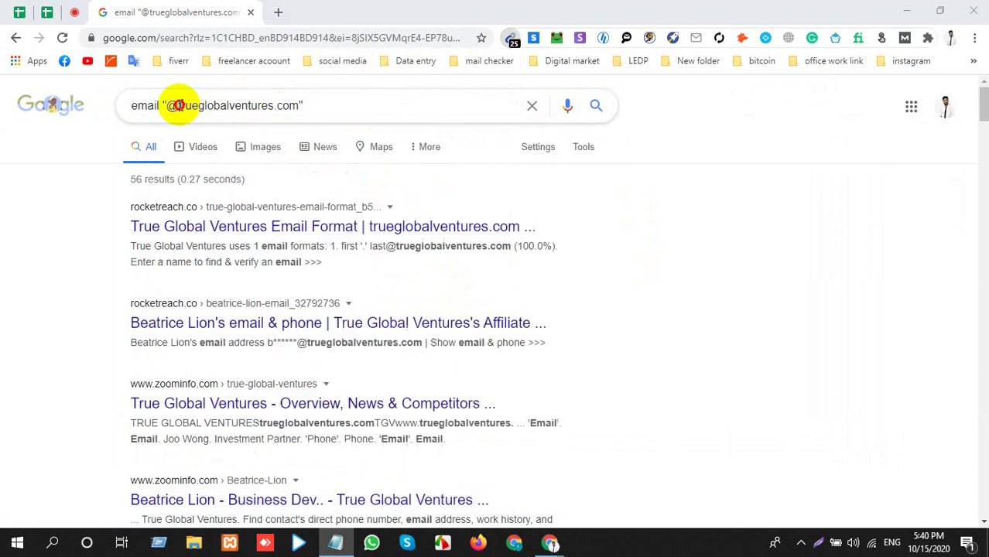
pyautogui.doubleClick(292, 107)
pyautogui.hotkey('ctrl', 'c')
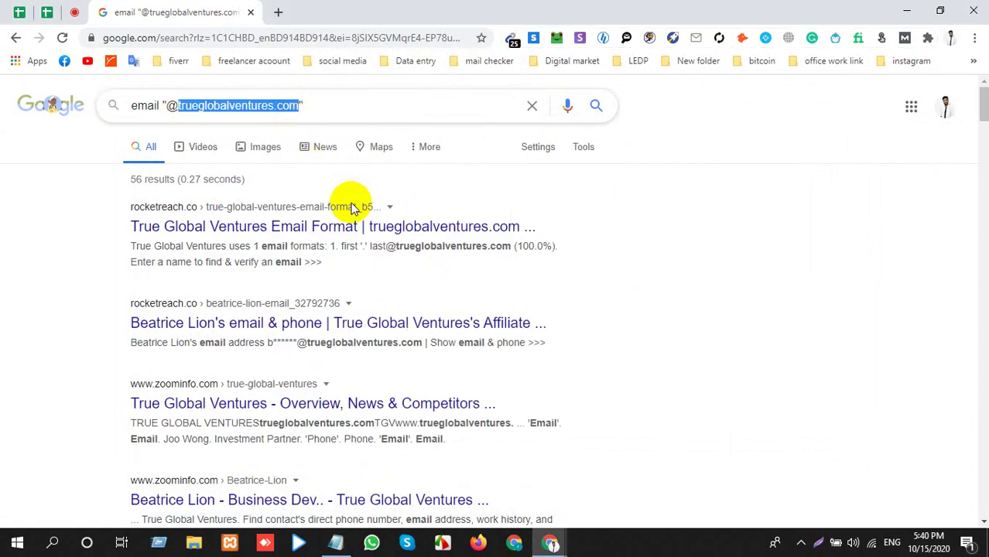
pyautogui.hotkey('alt', 'Tab')
pyautogui.hotkey('ctrl', 'f')
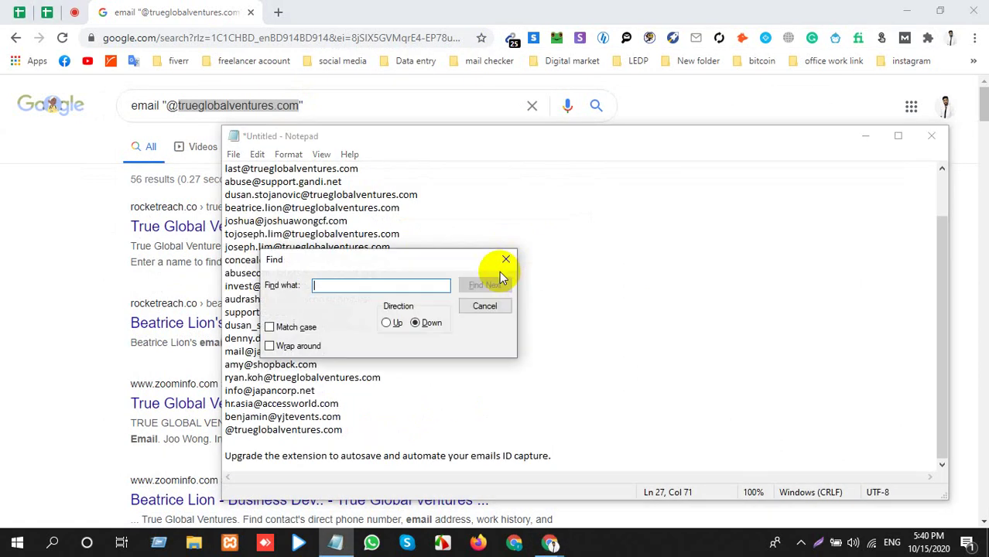
pyautogui.hotkey('ctrl', 'v')
pyautogui.press('Return')
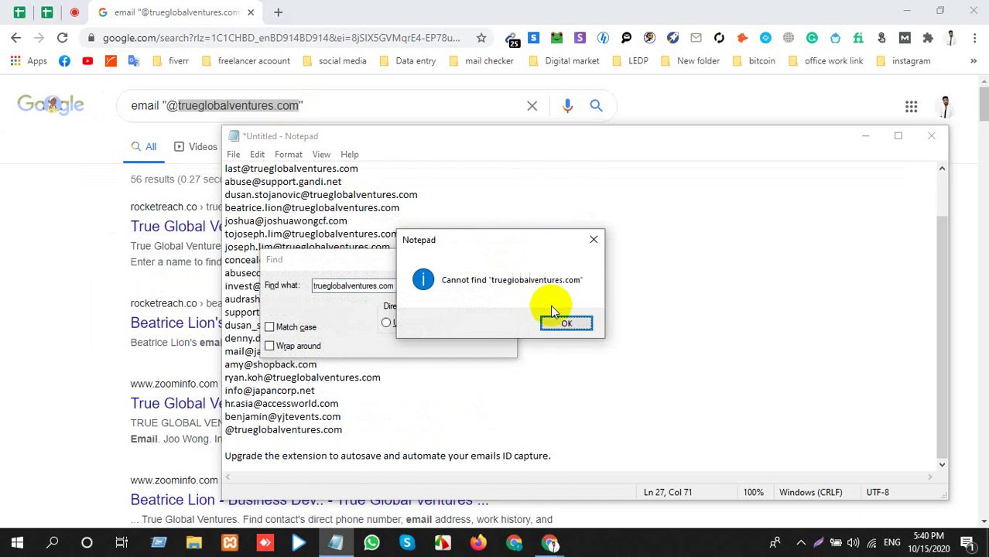
pyautogui.click(564, 325)
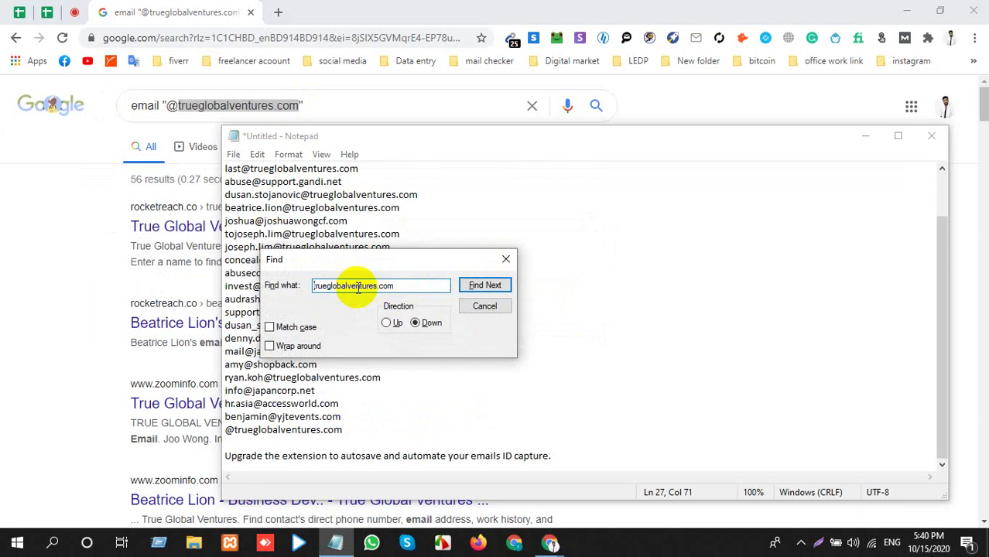
pyautogui.click(466, 285)
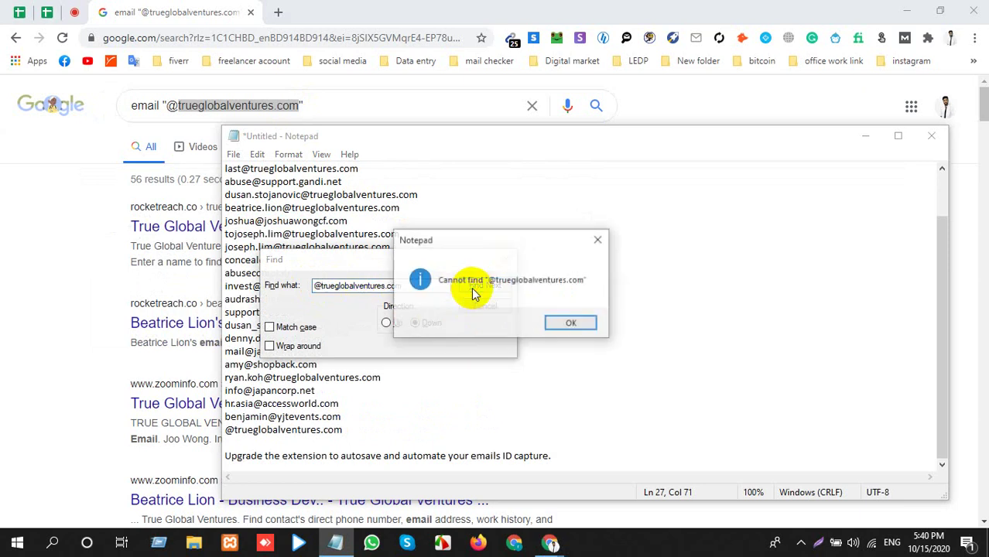
pyautogui.click(548, 321)
pyautogui.click(495, 257)
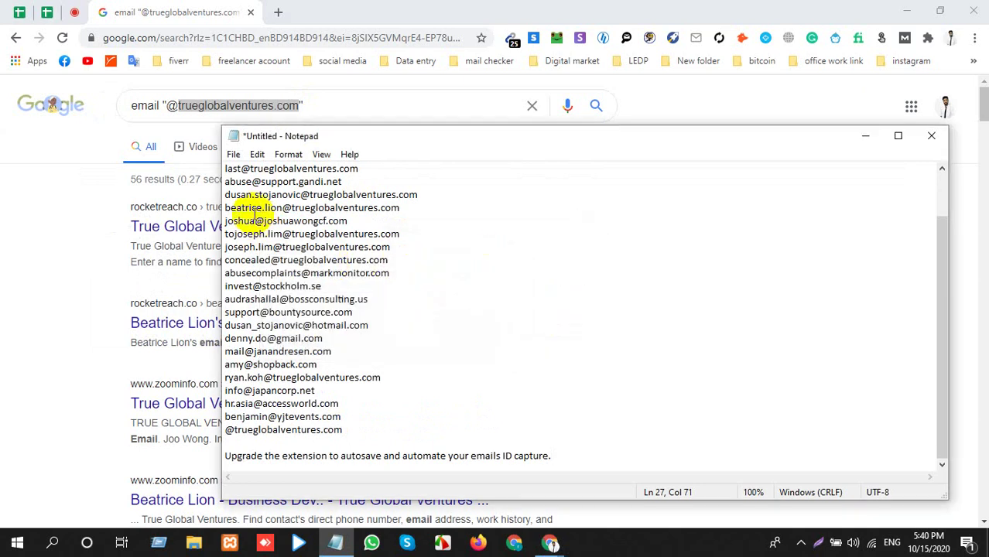
# Look through individual addresses in the list, then bring the Chrome results back to front.
pyautogui.scroll(2, 254, 214)
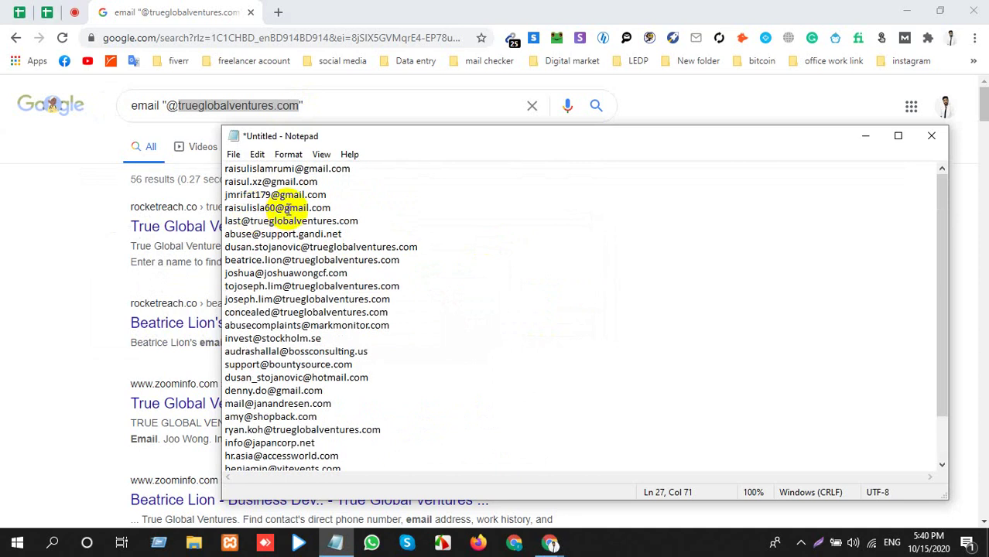
pyautogui.scroll(-1, 287, 332)
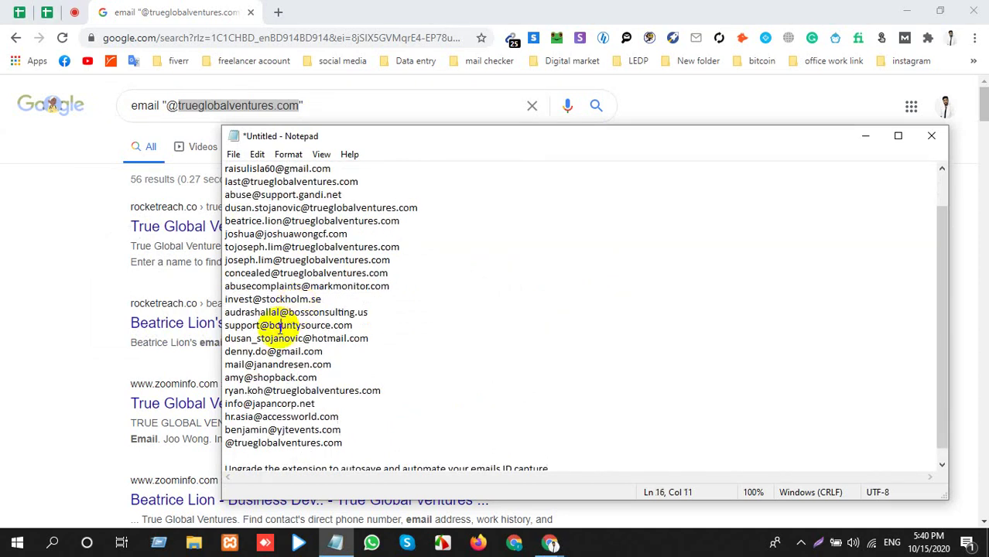
pyautogui.scroll(-1, 280, 328)
pyautogui.moveTo(349, 430); pyautogui.dragTo(218, 405)
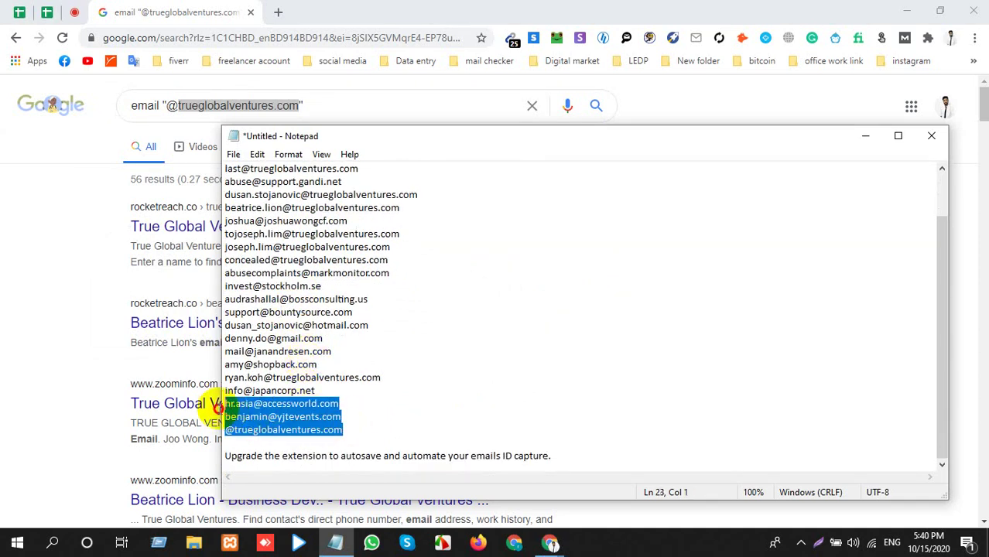
pyautogui.moveTo(320, 347); pyautogui.dragTo(225, 349)
pyautogui.moveTo(350, 325); pyautogui.dragTo(232, 326)
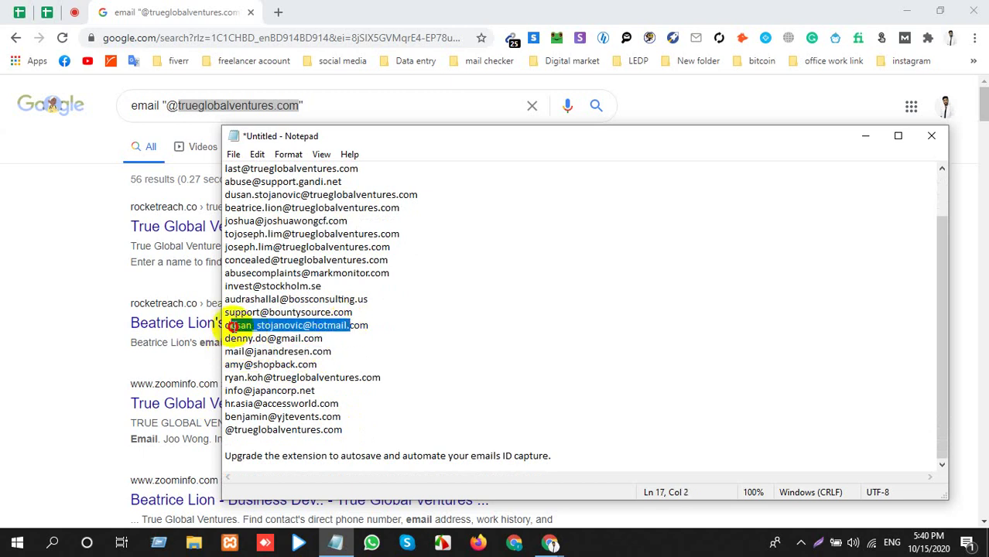
pyautogui.moveTo(375, 298); pyautogui.dragTo(221, 299)
pyautogui.moveTo(323, 286); pyautogui.dragTo(223, 286)
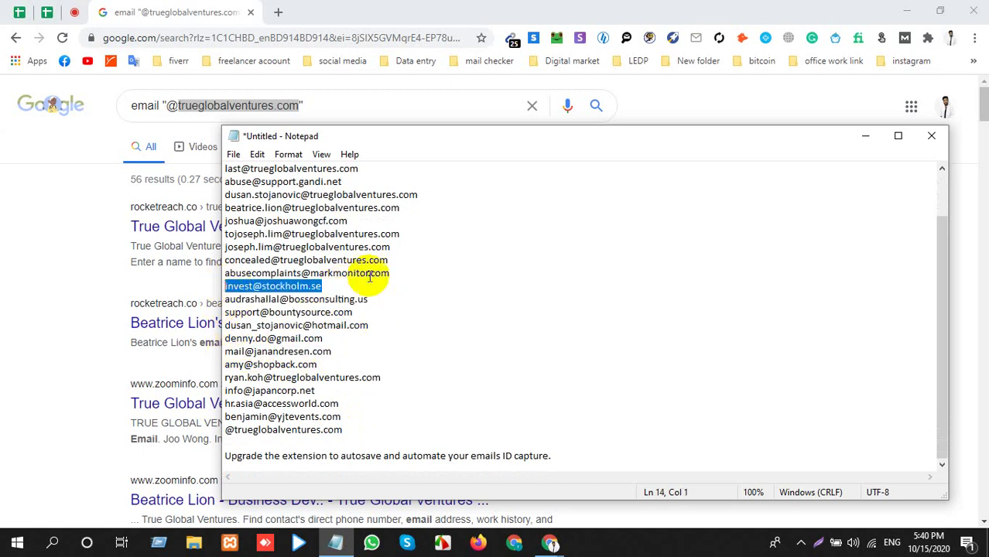
pyautogui.moveTo(398, 274); pyautogui.dragTo(198, 276)
pyautogui.click(381, 261)
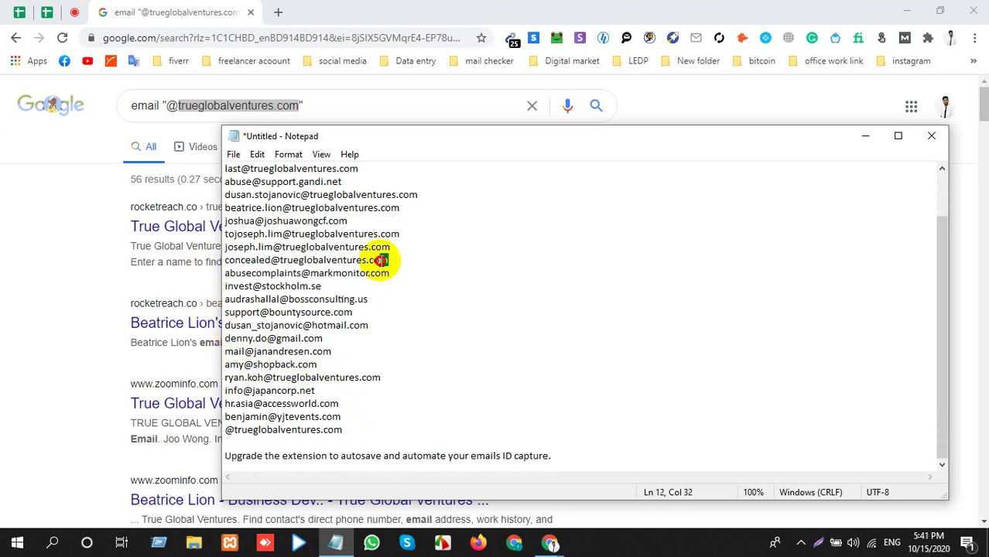
pyautogui.moveTo(380, 260); pyautogui.dragTo(445, 252)
pyautogui.moveTo(236, 235); pyautogui.dragTo(403, 234)
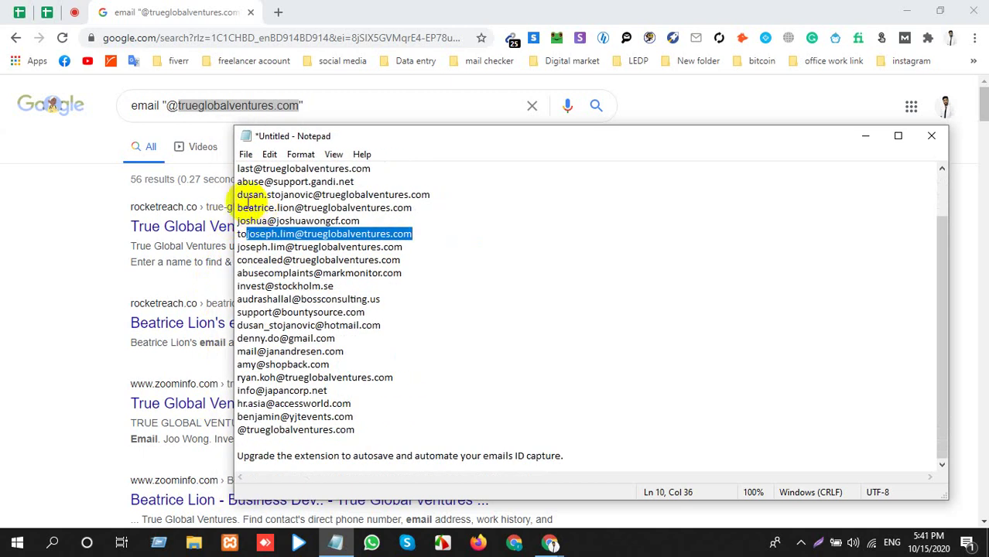
pyautogui.moveTo(248, 208); pyautogui.dragTo(410, 205)
pyautogui.scroll(2, 232, 185)
pyautogui.moveTo(234, 195); pyautogui.dragTo(371, 196)
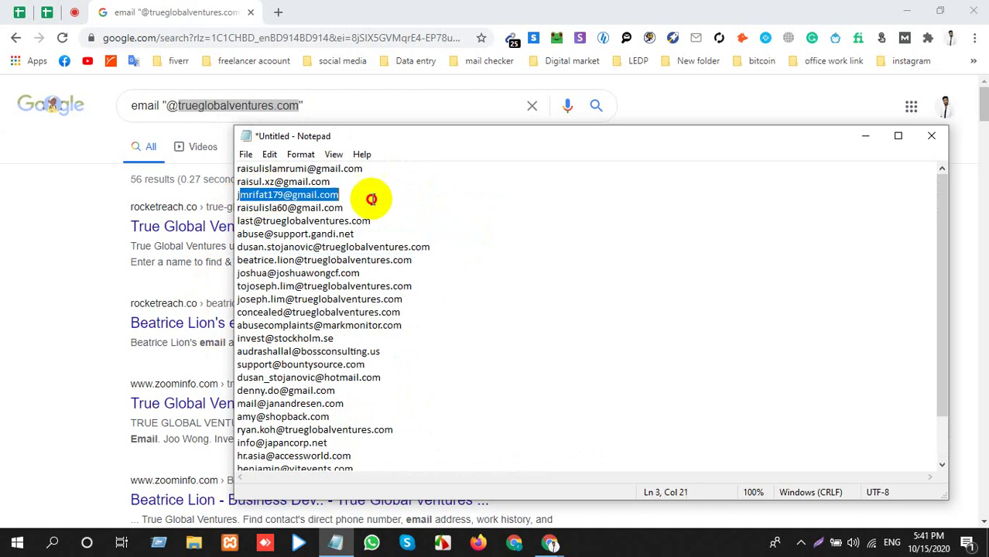
pyautogui.click(31, 256)
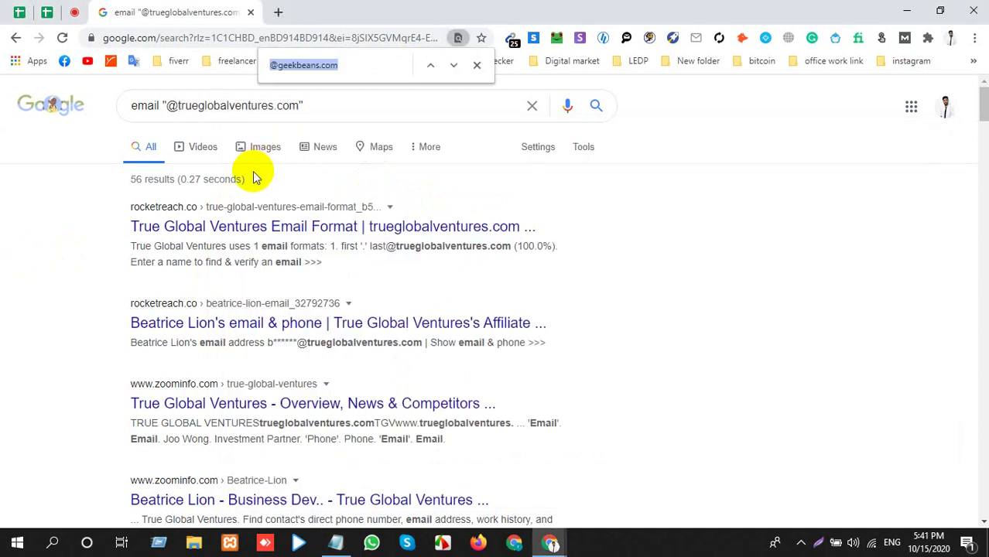
pyautogui.hotkey('ctrl', 'v')
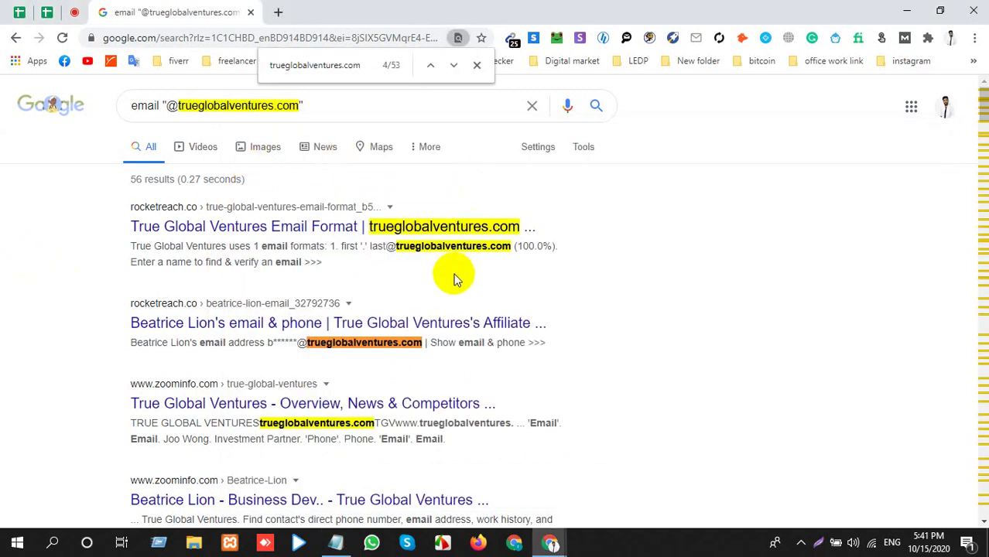
pyautogui.scroll(-1, 455, 279)
pyautogui.scroll(-4, 454, 278)
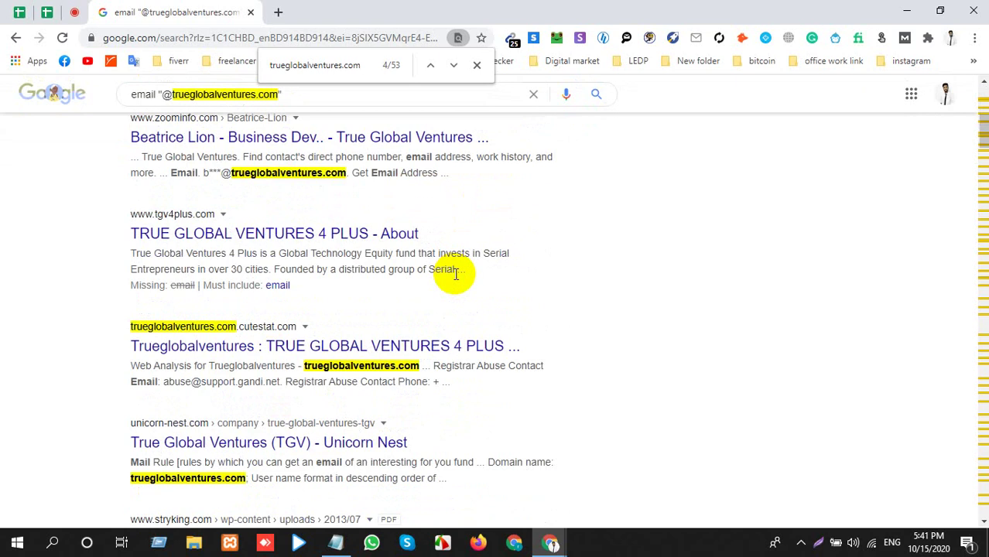
pyautogui.scroll(-3, 455, 274)
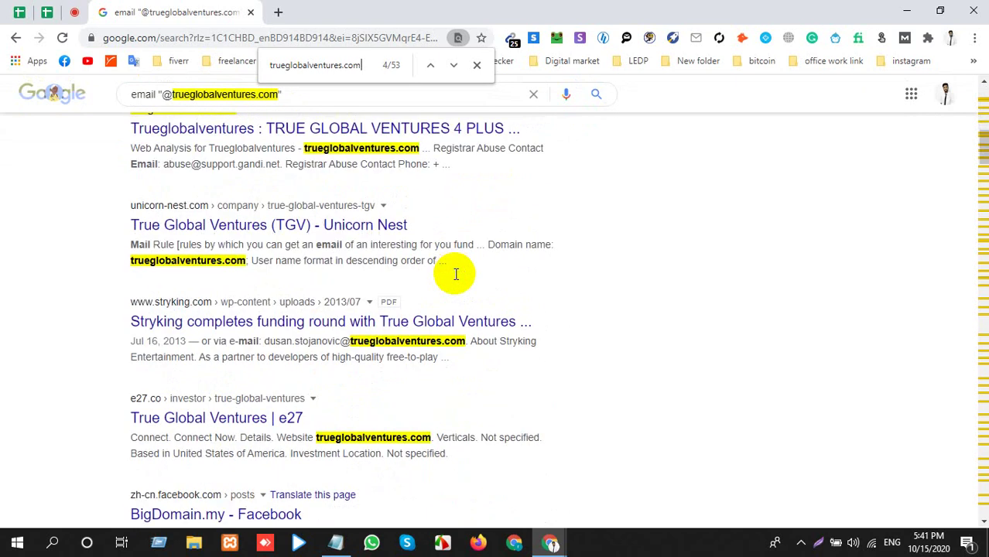
pyautogui.scroll(-2, 455, 274)
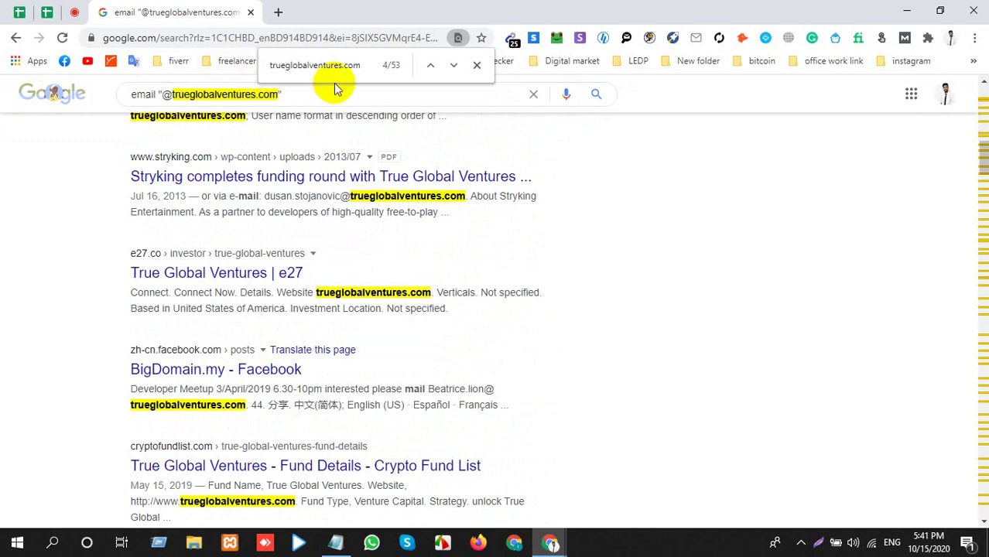
pyautogui.write('@')
pyautogui.scroll(-10, 560, 317)
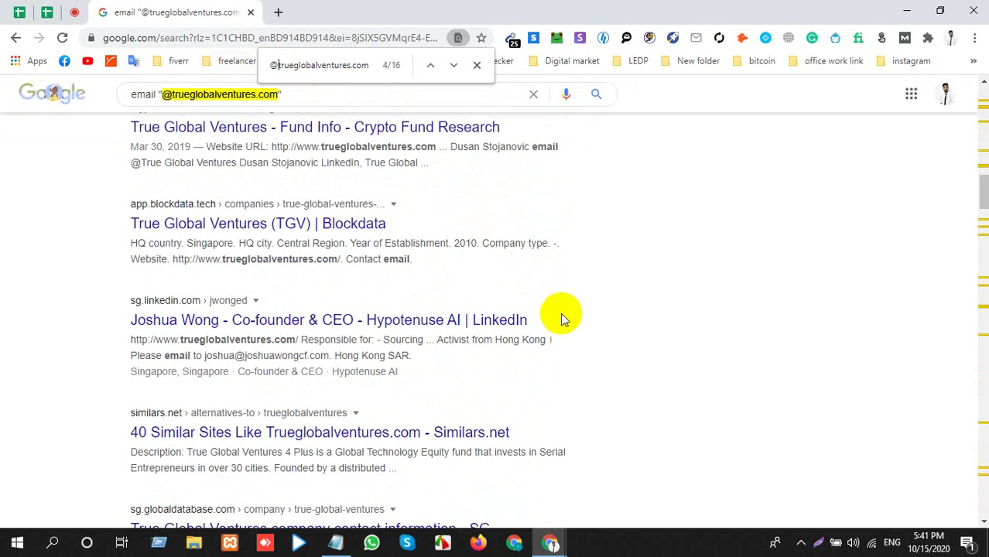
pyautogui.scroll(-3, 560, 313)
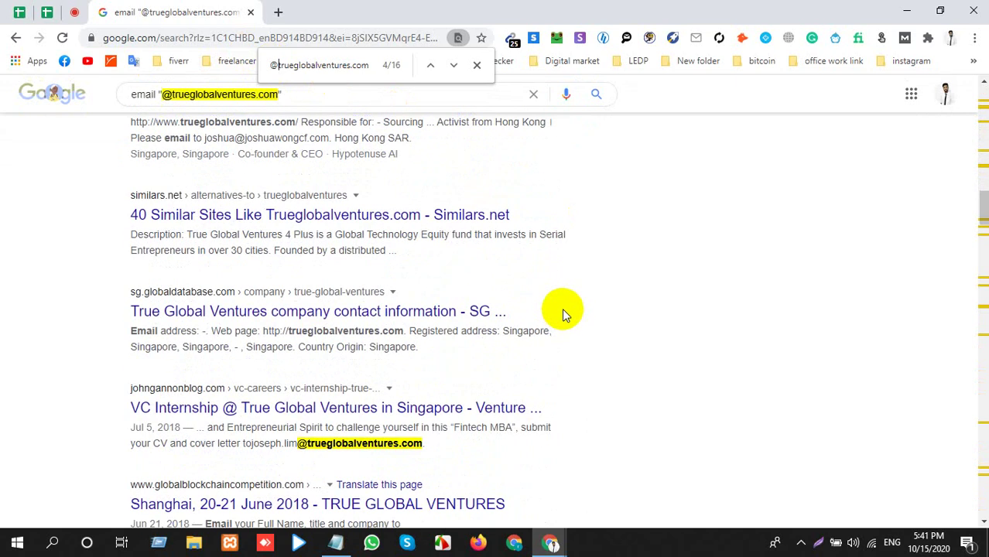
pyautogui.scroll(-6, 562, 308)
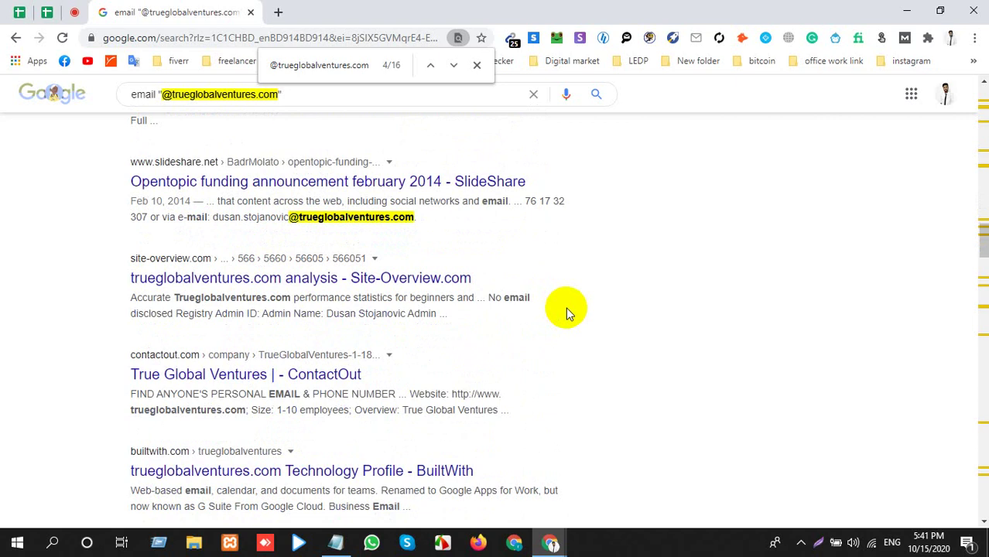
pyautogui.scroll(-7, 565, 307)
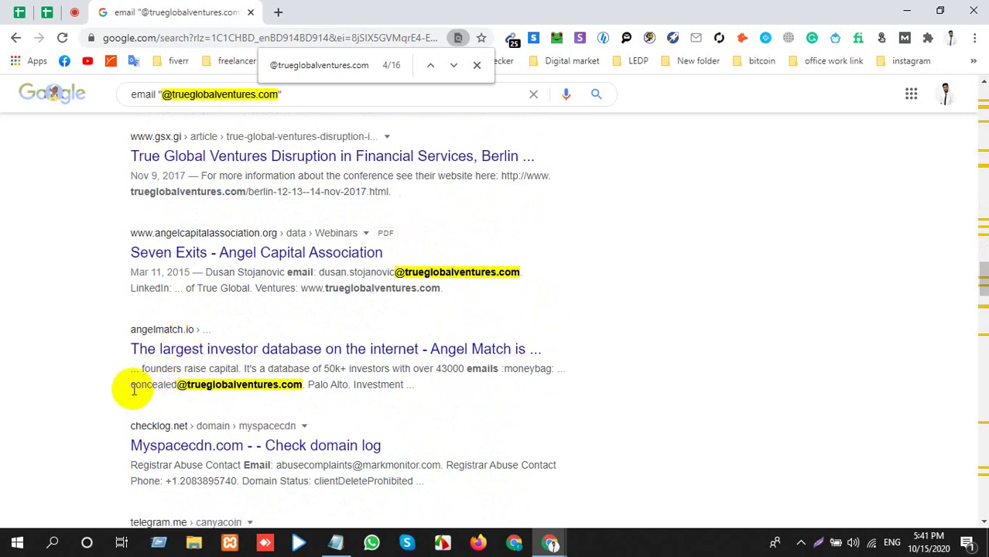
pyautogui.moveTo(130, 384); pyautogui.dragTo(303, 384)
# Copy the trueglobalventures.com domain from the query and load it in a new tab.
pyautogui.click(477, 65)
pyautogui.hotkey('alt', 'Tab')
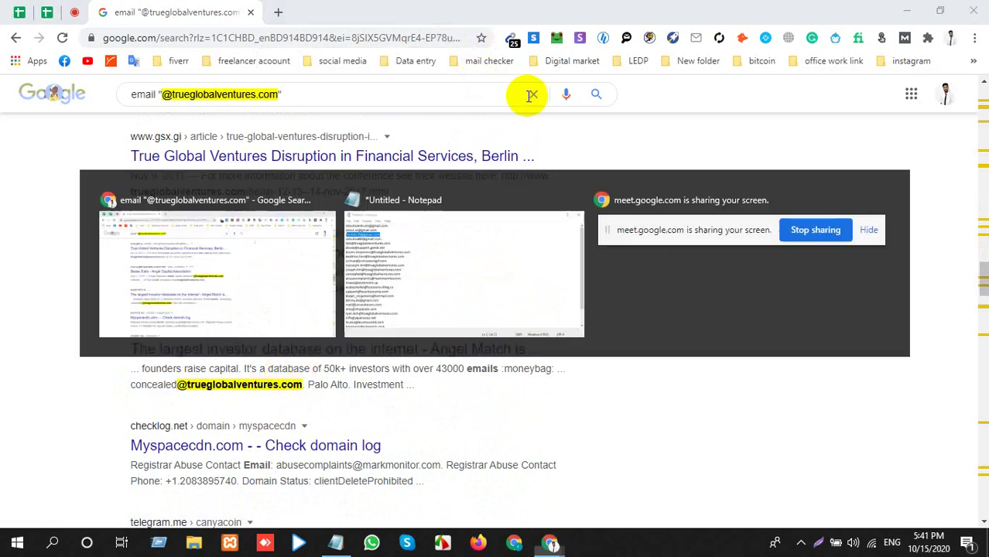
pyautogui.click(171, 94)
pyautogui.moveTo(172, 94); pyautogui.dragTo(266, 94)
pyautogui.hotkey('ctrl', 'c')
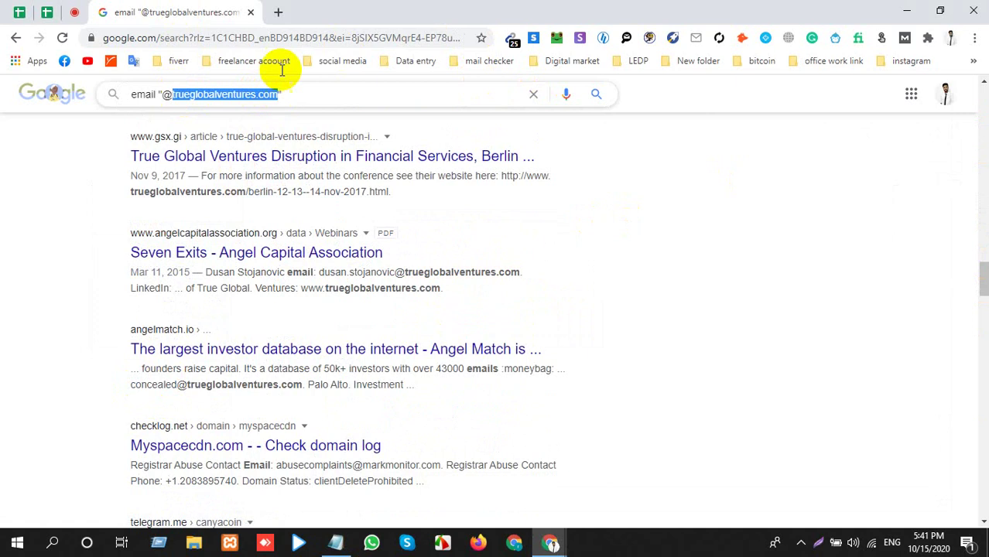
pyautogui.click(278, 12)
pyautogui.hotkey('ctrl', 'v')
pyautogui.press('Return')
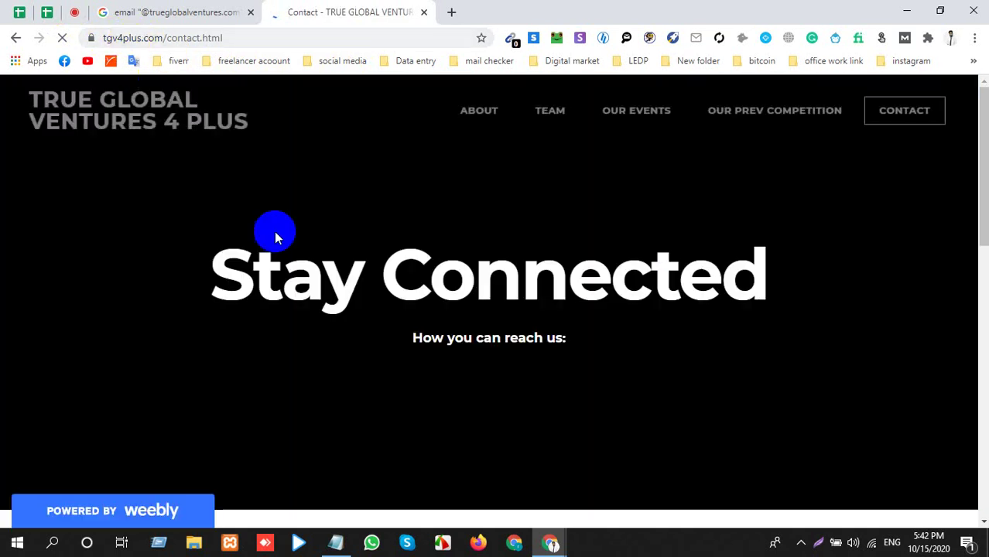
# Check the TGV 4 Plus Contact page and select its tgv4plus.com domain before returning to Google.
pyautogui.scroll(-15, 275, 236)
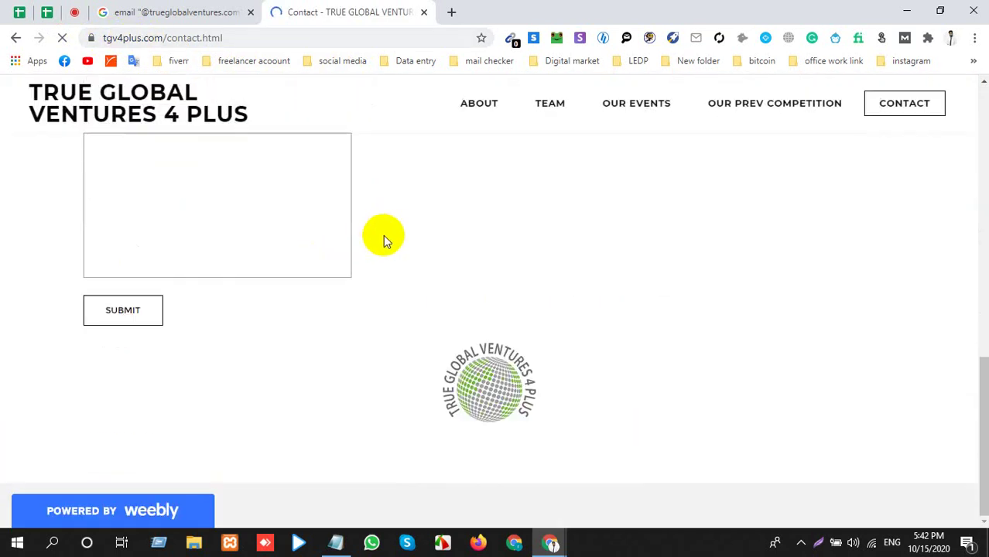
pyautogui.scroll(15, 483, 225)
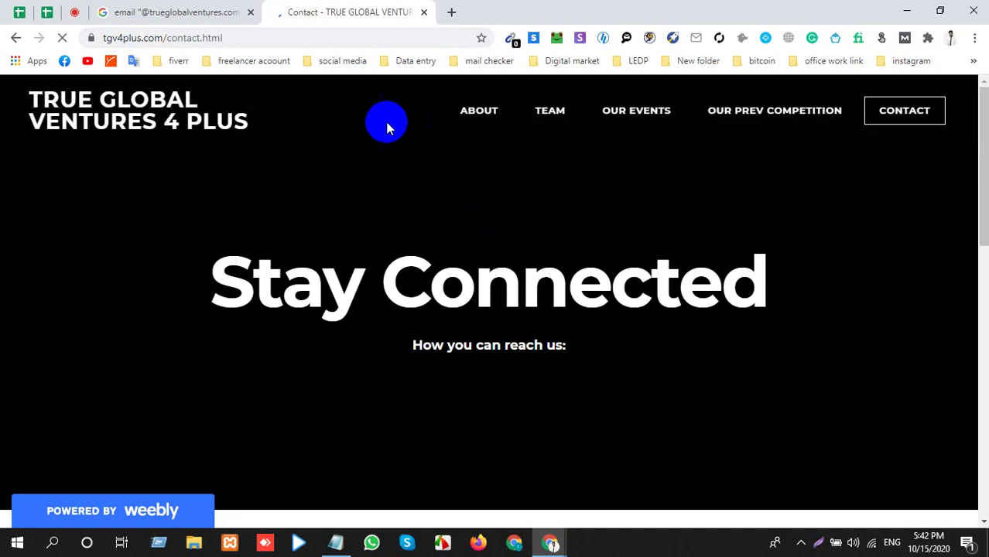
pyautogui.click(153, 37)
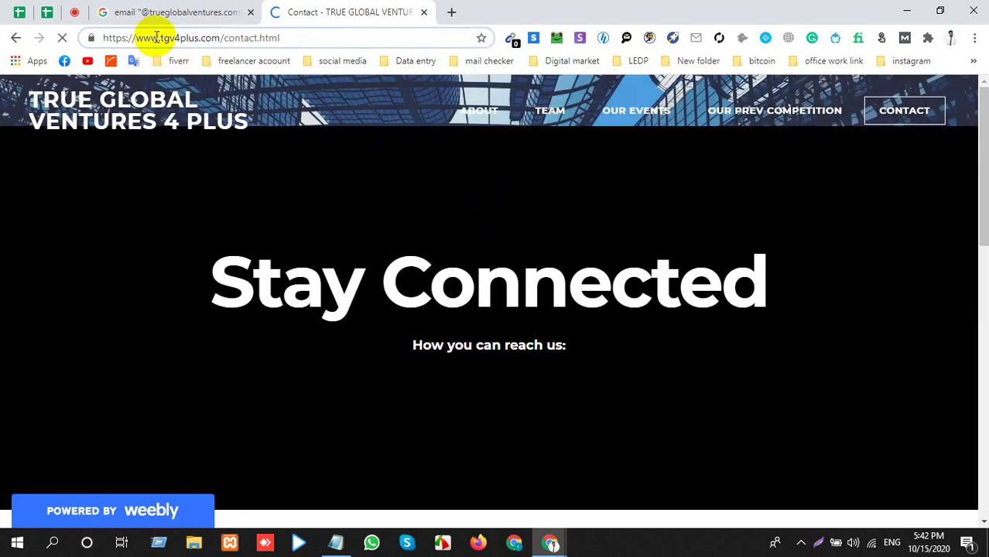
pyautogui.moveTo(160, 37); pyautogui.dragTo(220, 43)
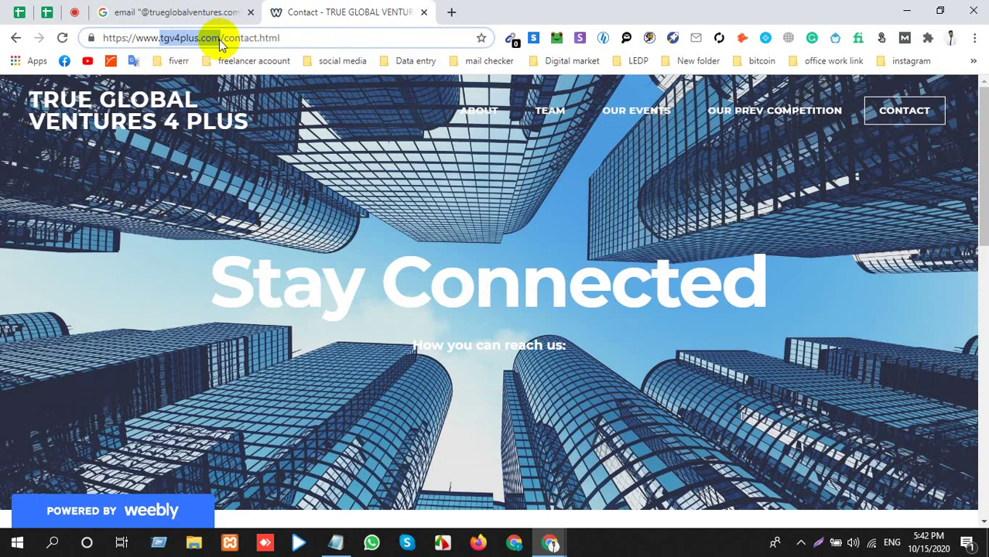
pyautogui.click(165, 12)
pyautogui.scroll(4, 159, 154)
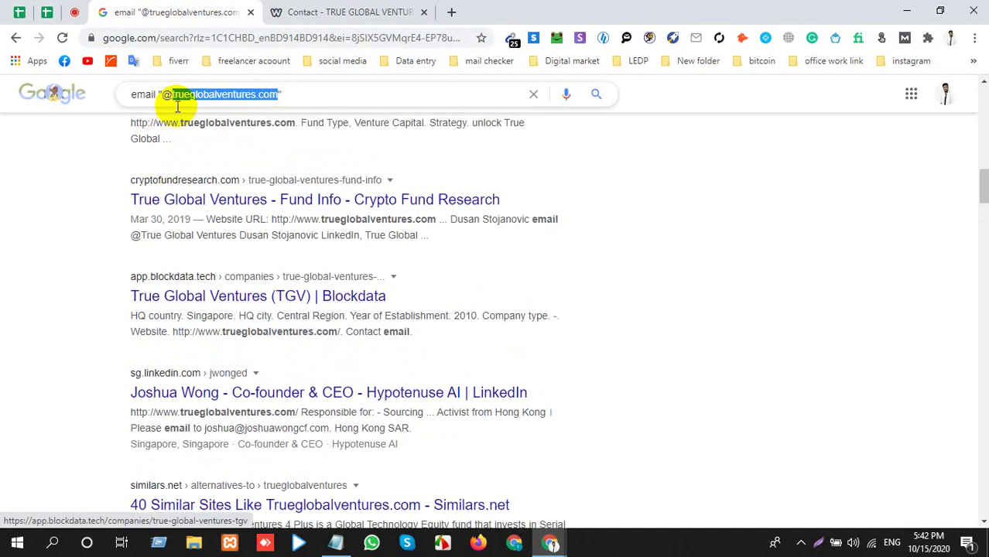
pyautogui.click(178, 99)
pyautogui.moveTo(174, 94); pyautogui.dragTo(255, 101)
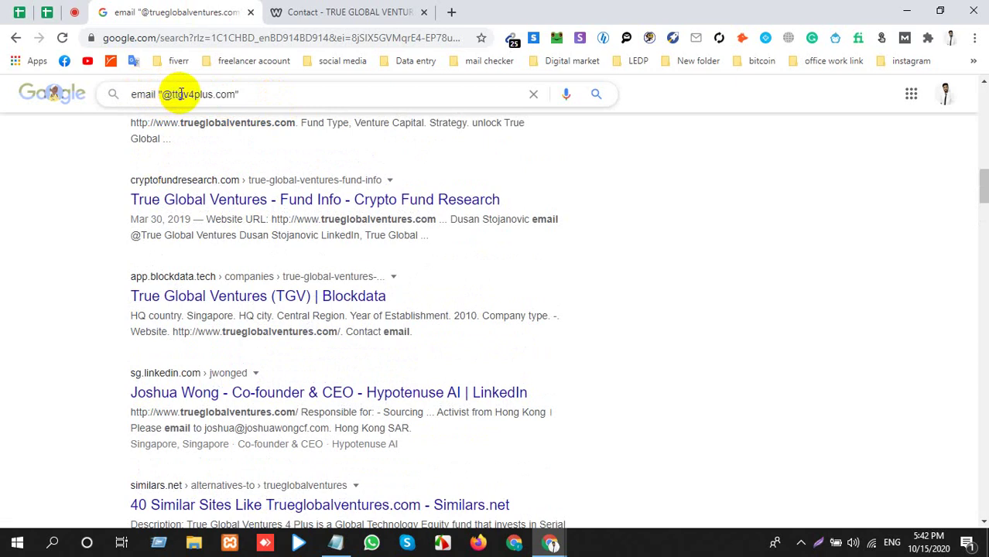
pyautogui.press('Return')
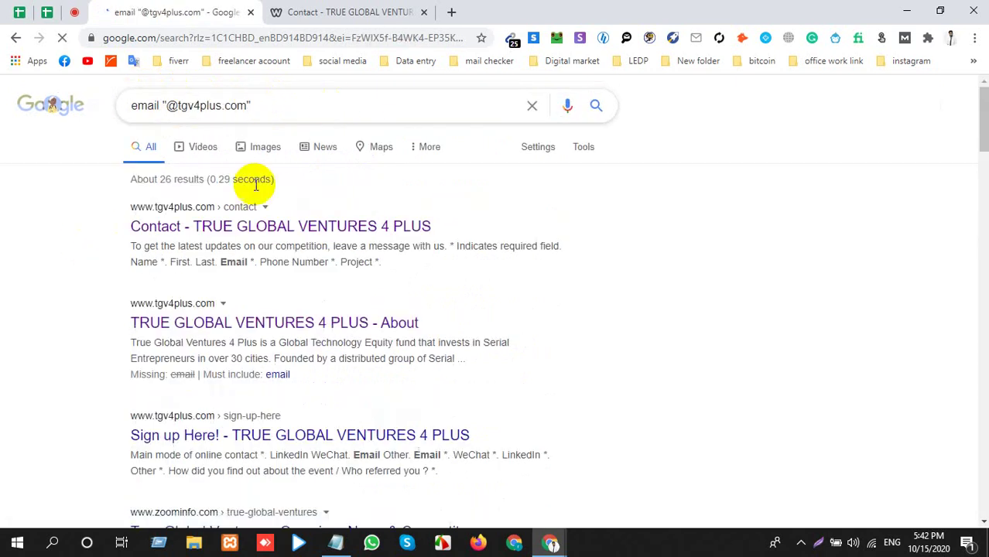
pyautogui.click(512, 40)
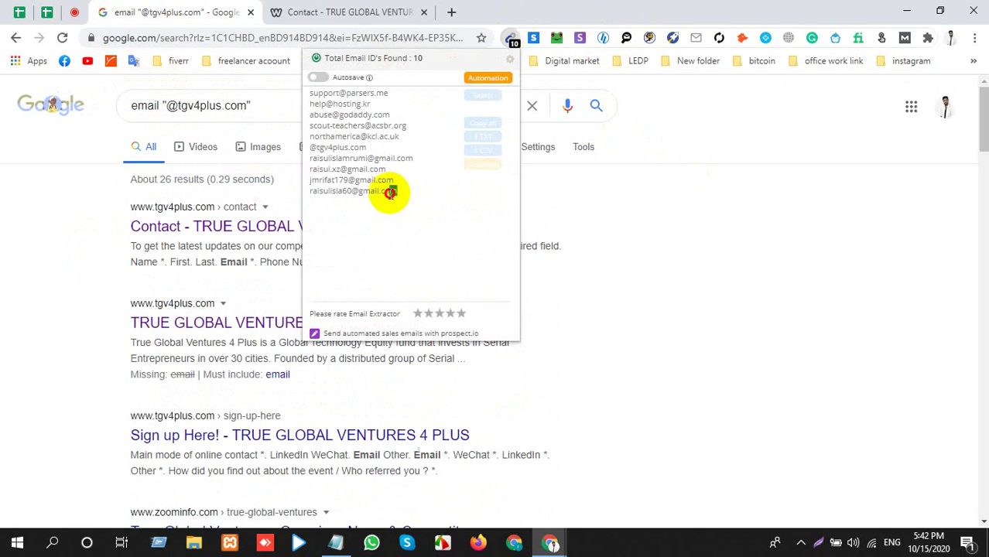
pyautogui.moveTo(390, 193); pyautogui.dragTo(303, 99)
# Close the found-emails list and go from the TGV 4 Plus Contact page to its Team page.
pyautogui.click(818, 249)
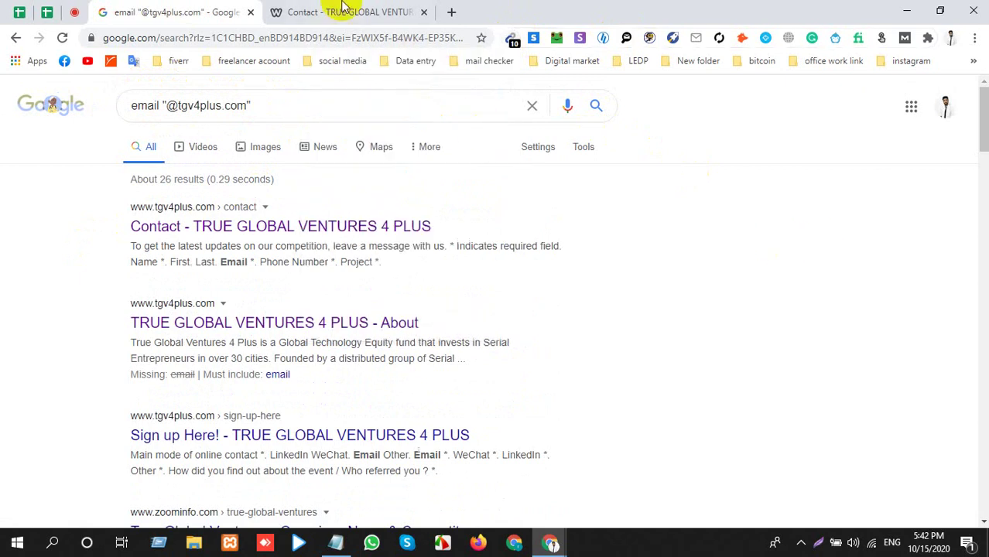
pyautogui.click(342, 12)
pyautogui.scroll(-10, 503, 276)
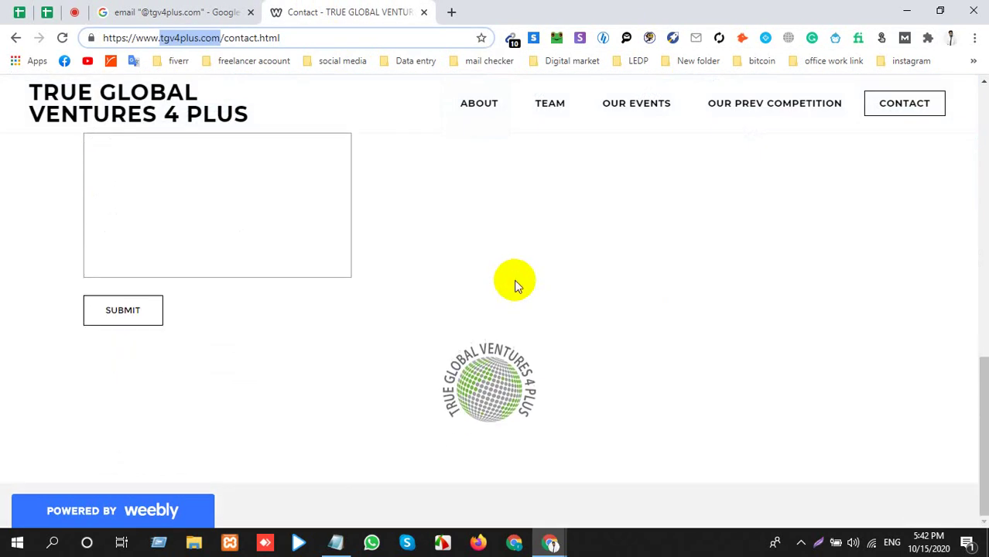
pyautogui.scroll(6, 518, 232)
pyautogui.click(542, 114)
# Scroll through all the team member cards, then return to the Notepad email list.
pyautogui.scroll(-10, 394, 306)
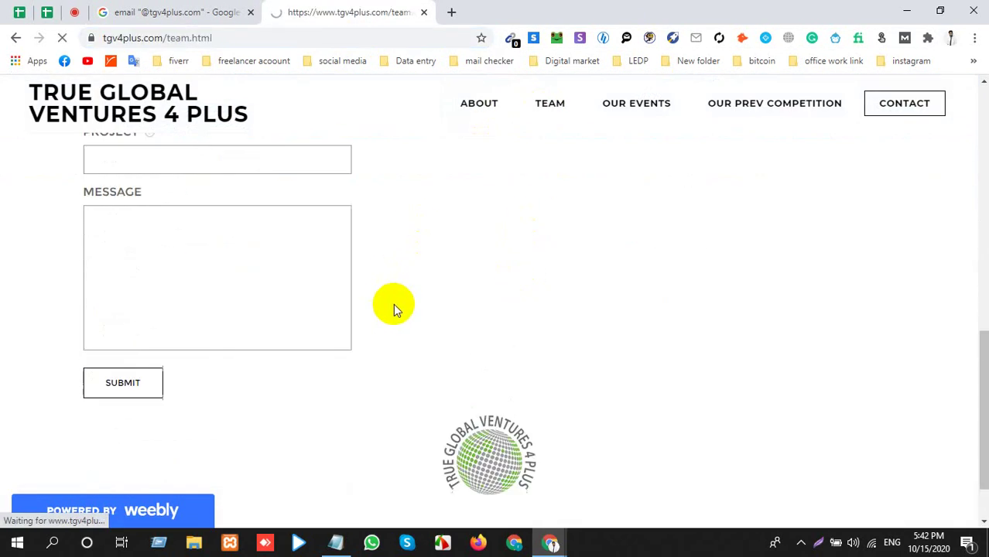
pyautogui.scroll(-10, 400, 302)
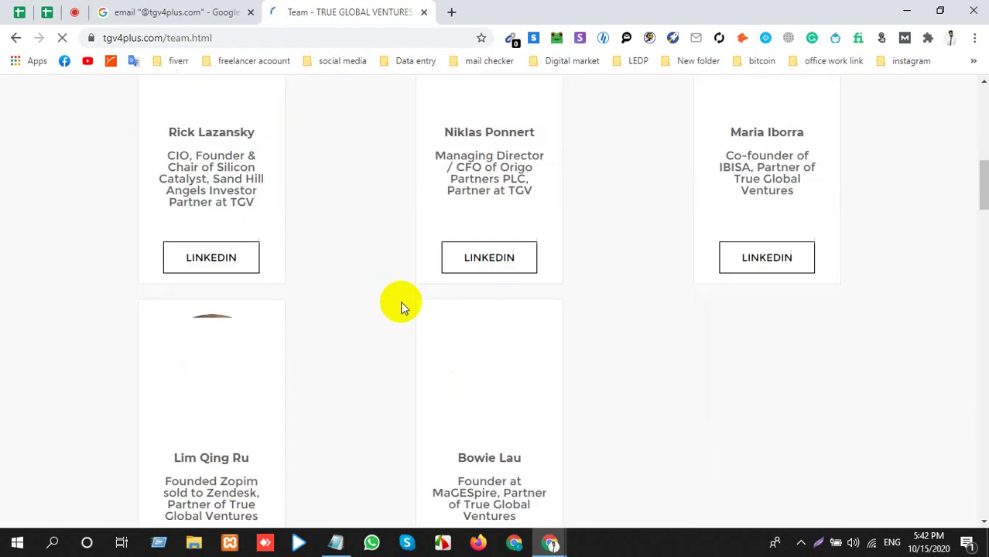
pyautogui.scroll(4, 401, 297)
pyautogui.scroll(5, 401, 300)
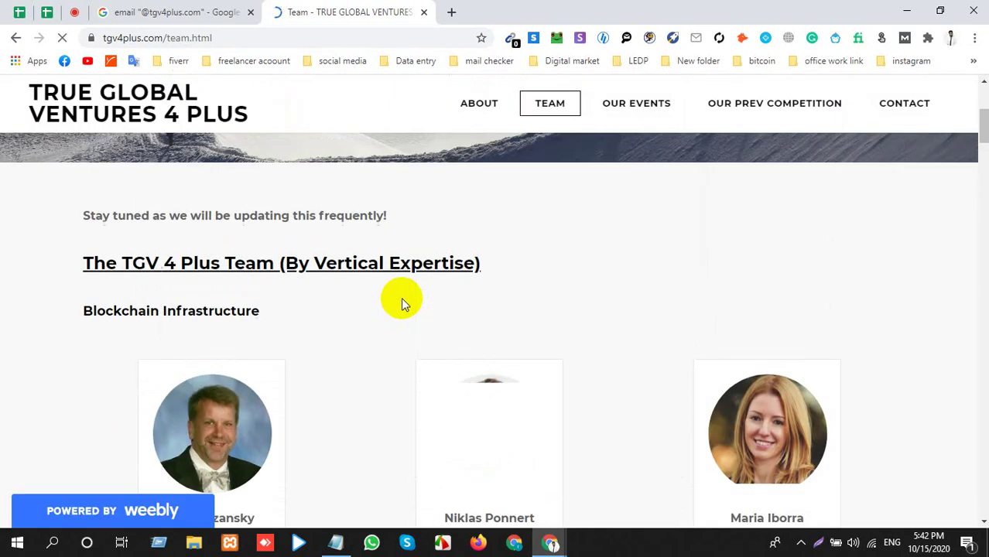
pyautogui.scroll(-15, 402, 297)
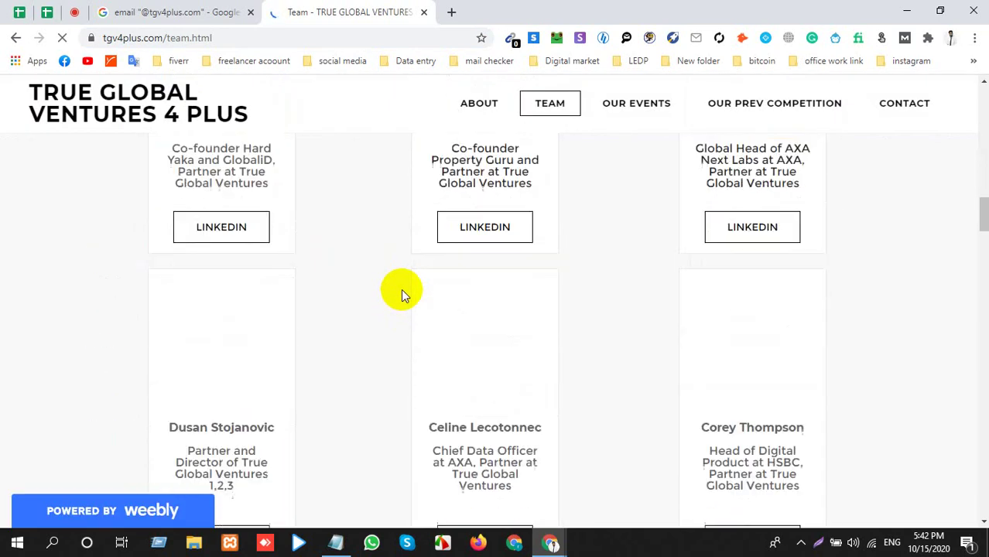
pyautogui.scroll(-15, 402, 291)
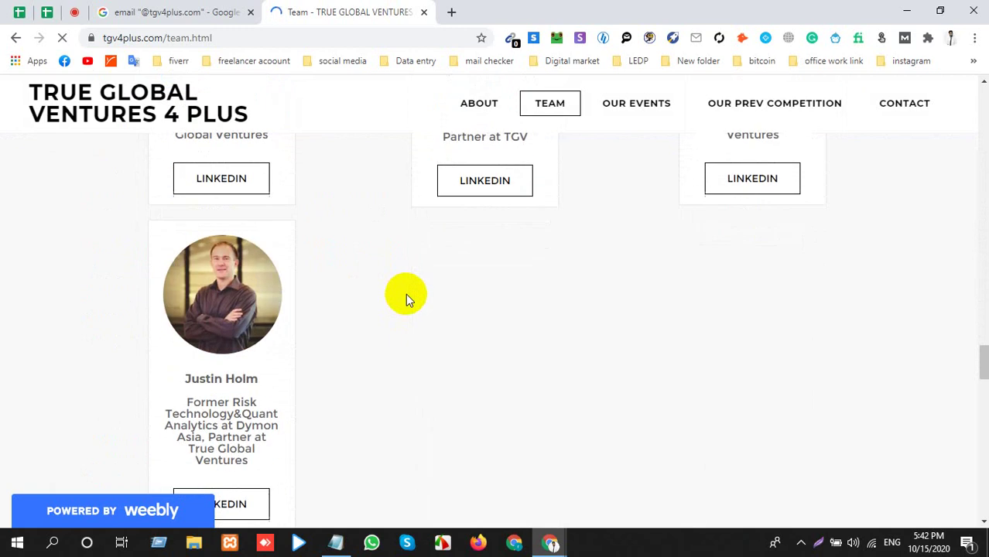
pyautogui.scroll(-12, 410, 299)
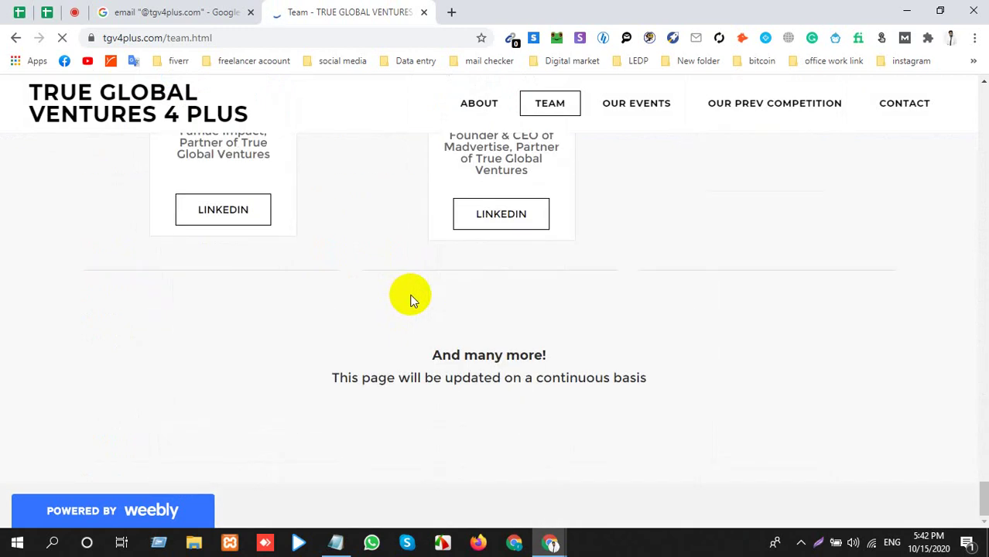
pyautogui.hotkey('alt', 'Tab')
pyautogui.click(277, 195)
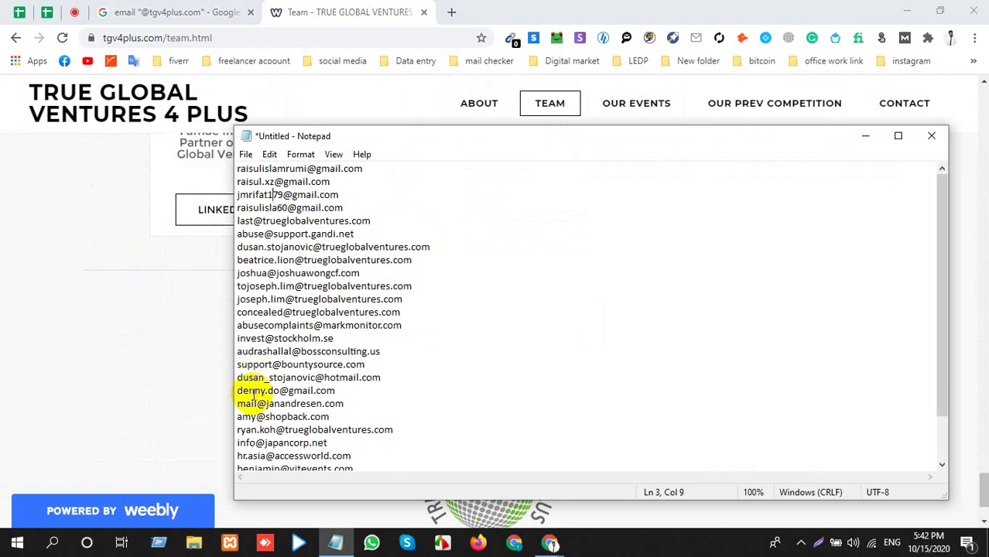
# Select and copy the trueglobalventures.com address on line 12 of the Notepad list.
pyautogui.click(246, 339)
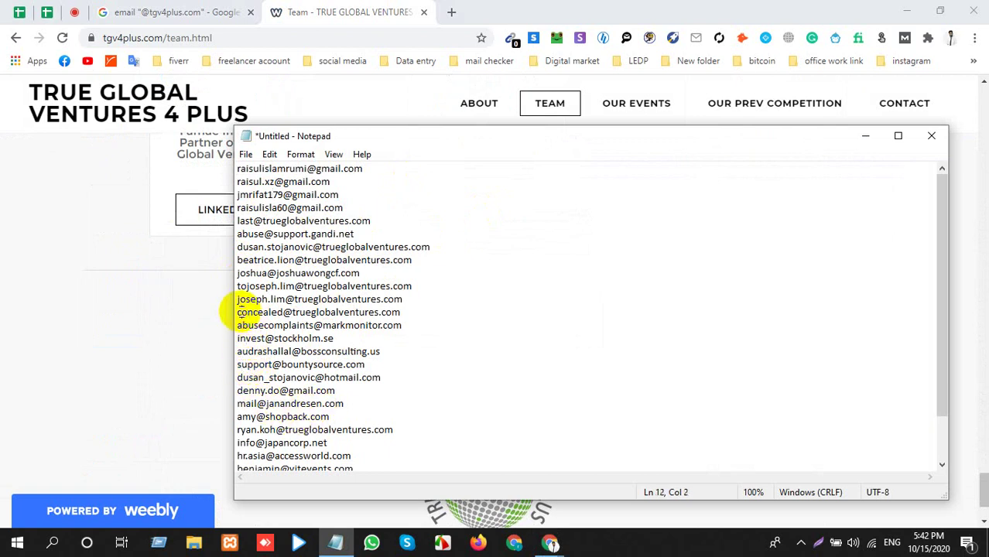
pyautogui.moveTo(240, 312); pyautogui.dragTo(430, 313)
pyautogui.click(364, 313)
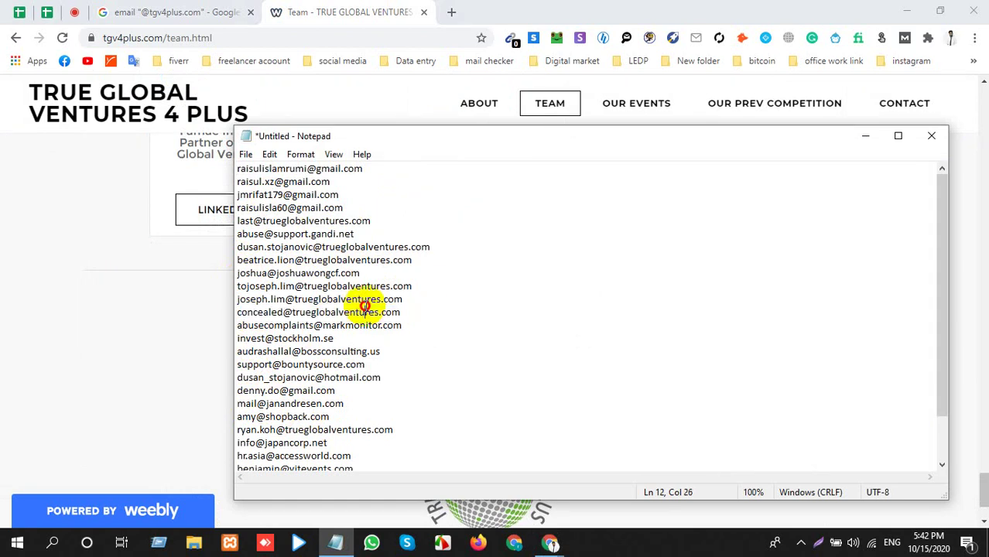
pyautogui.moveTo(238, 313); pyautogui.dragTo(404, 314)
pyautogui.hotkey('ctrl', 'c')
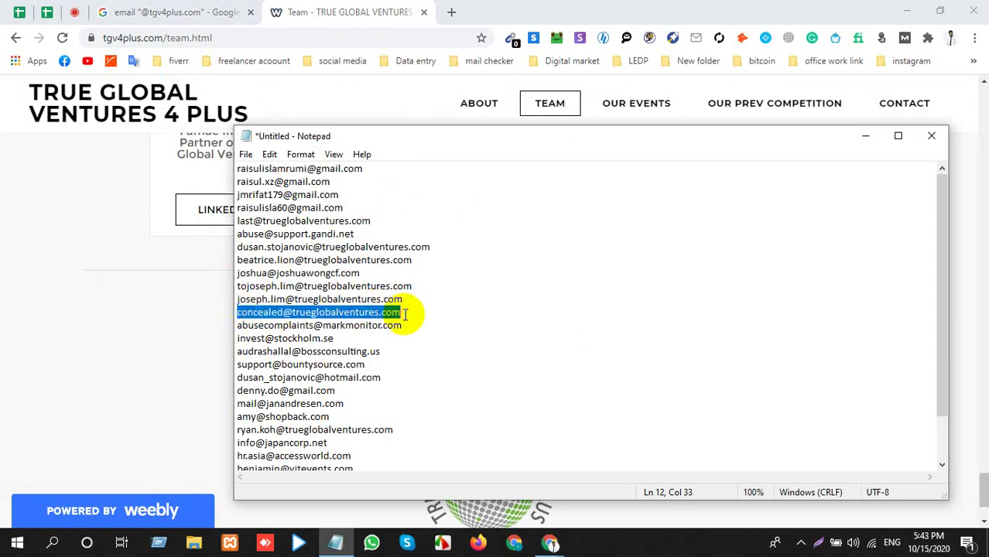
pyautogui.hotkey('alt', 'Tab')
pyautogui.hotkey('alt', 'Tab')
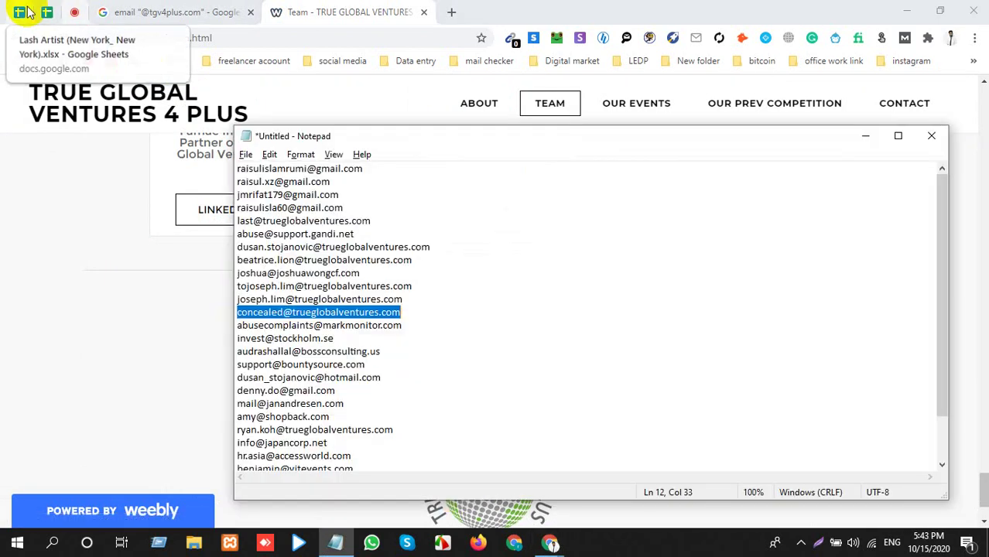
pyautogui.click(45, 12)
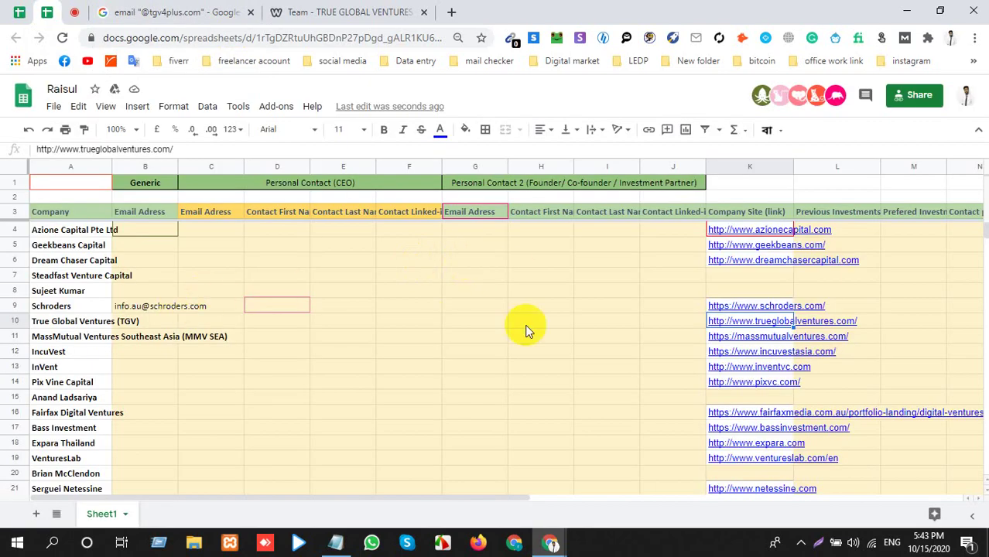
# Paste the copied generic address into cell B10 for True Global Ventures.
pyautogui.click(176, 323)
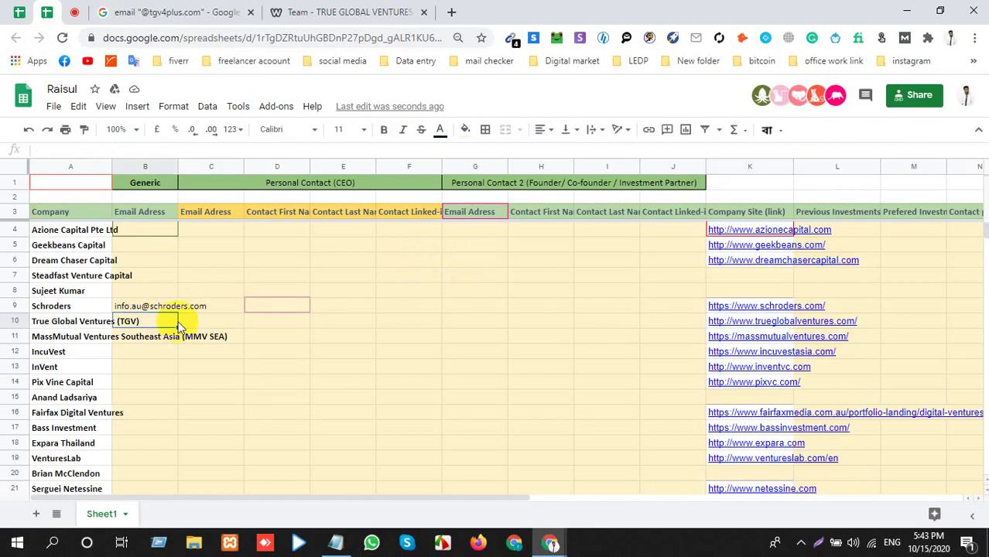
pyautogui.hotkey('ctrl', 'v')
pyautogui.click(198, 340)
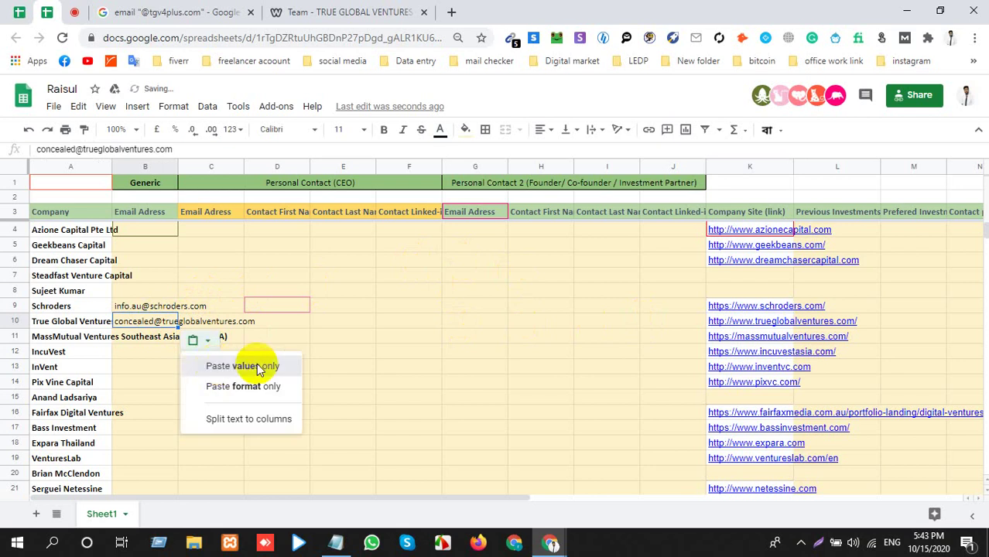
pyautogui.click(256, 365)
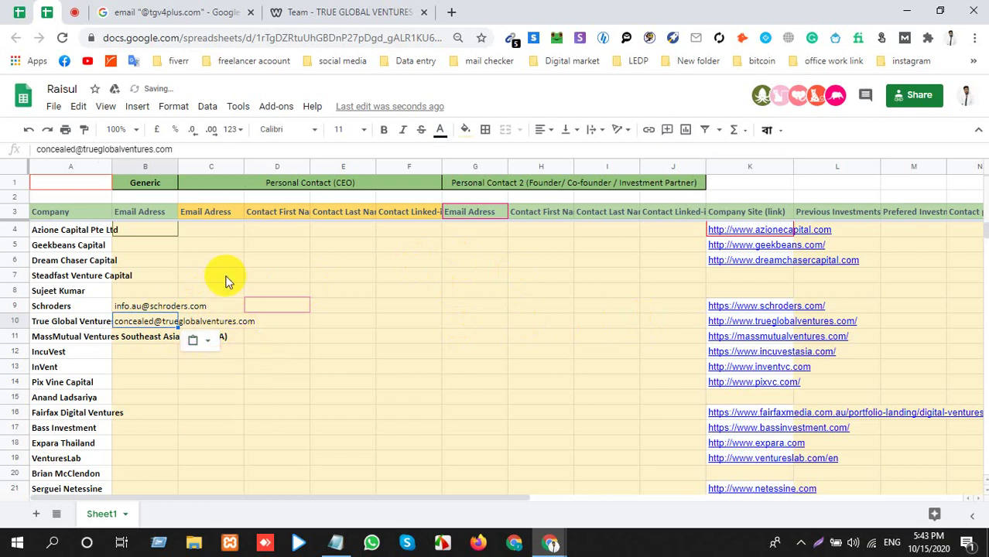
pyautogui.hotkey('alt', 'Tab')
pyautogui.click(220, 11)
pyautogui.click(282, 11)
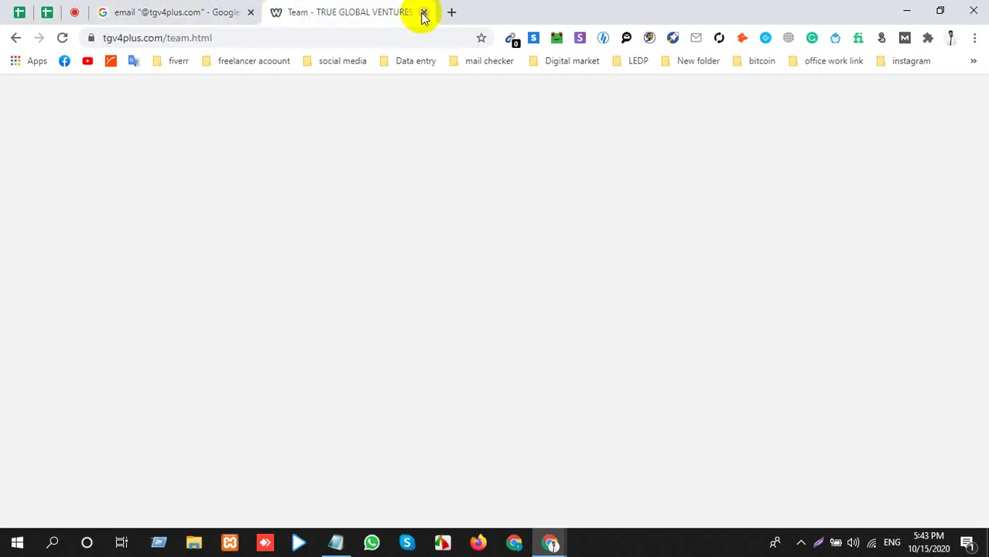
# Close the Team page and start a new search typed as "CEO or founder of".
pyautogui.click(423, 13)
pyautogui.click(279, 12)
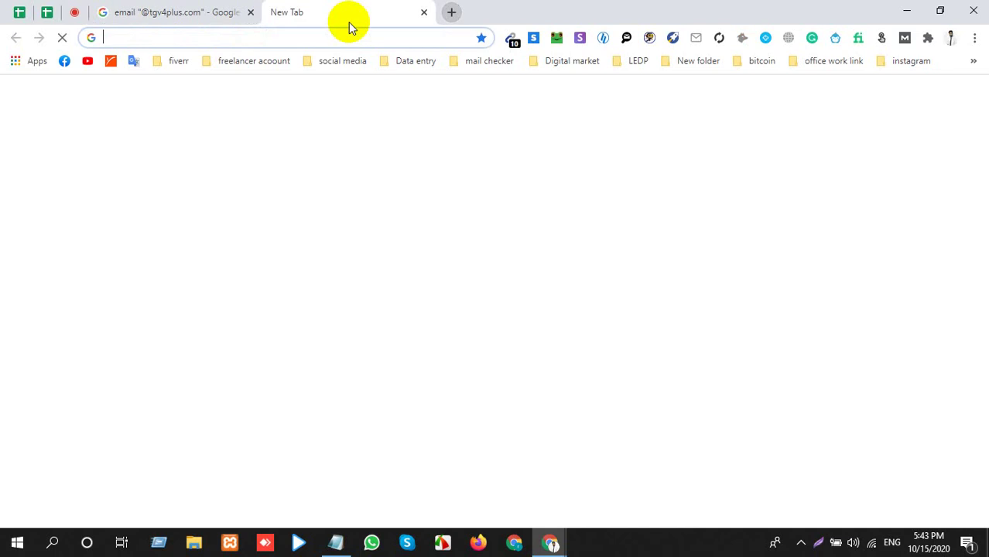
pyautogui.write('ceo ')
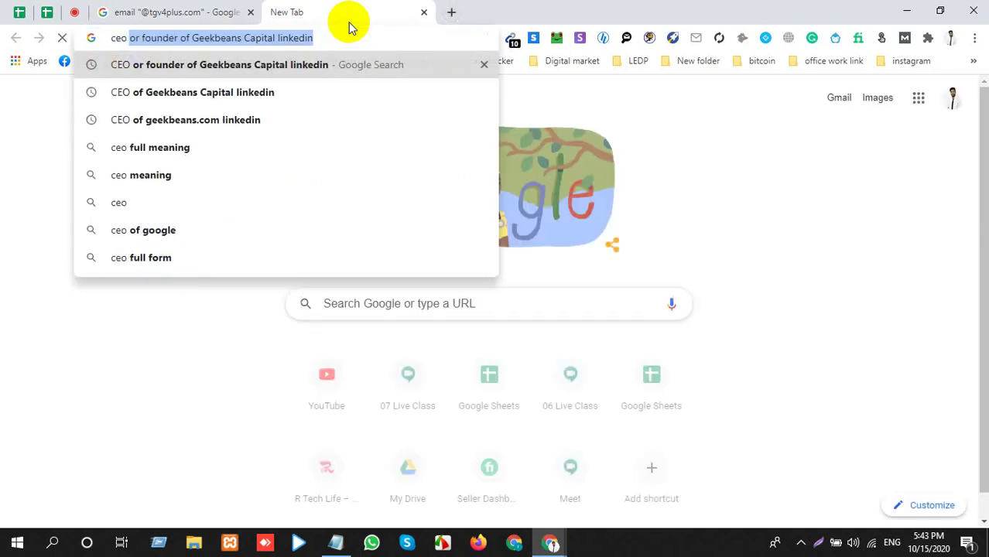
pyautogui.write('o')
pyautogui.press('BackSpace')
pyautogui.press('BackSpace')
pyautogui.press('BackSpace')
pyautogui.press('BackSpace')
pyautogui.press('BackSpace')
pyautogui.press('BackSpace')
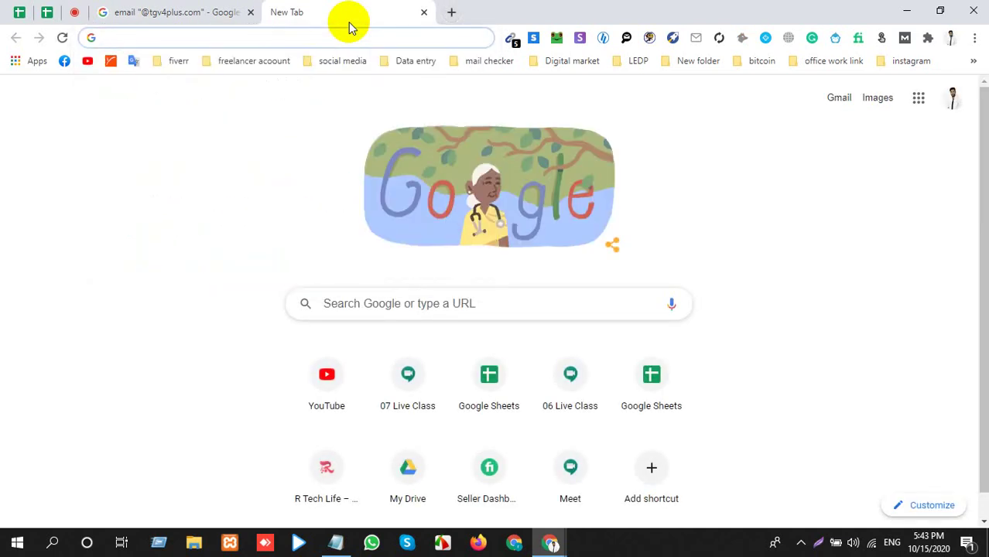
pyautogui.write('CEO of')
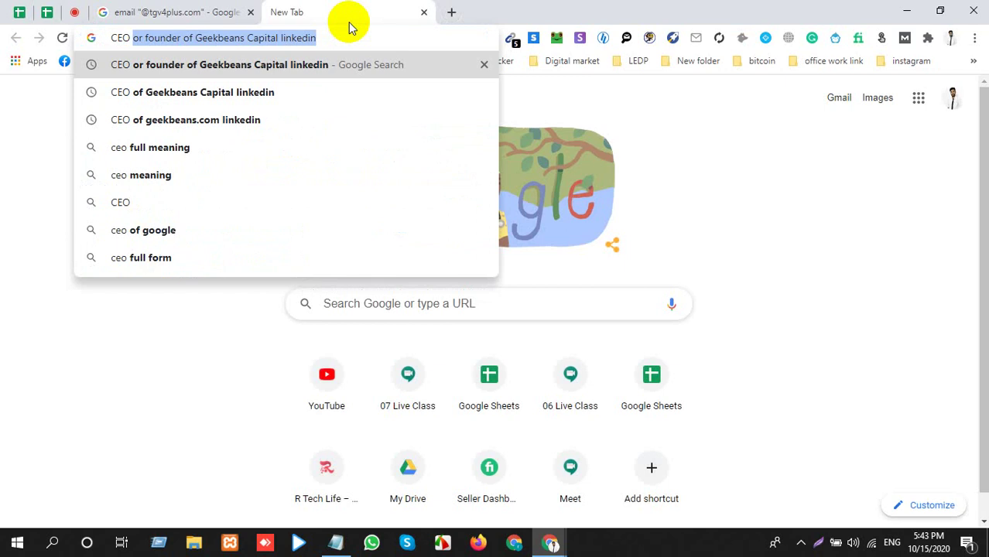
pyautogui.press('BackSpace')
pyautogui.press('BackSpace')
pyautogui.write('r')
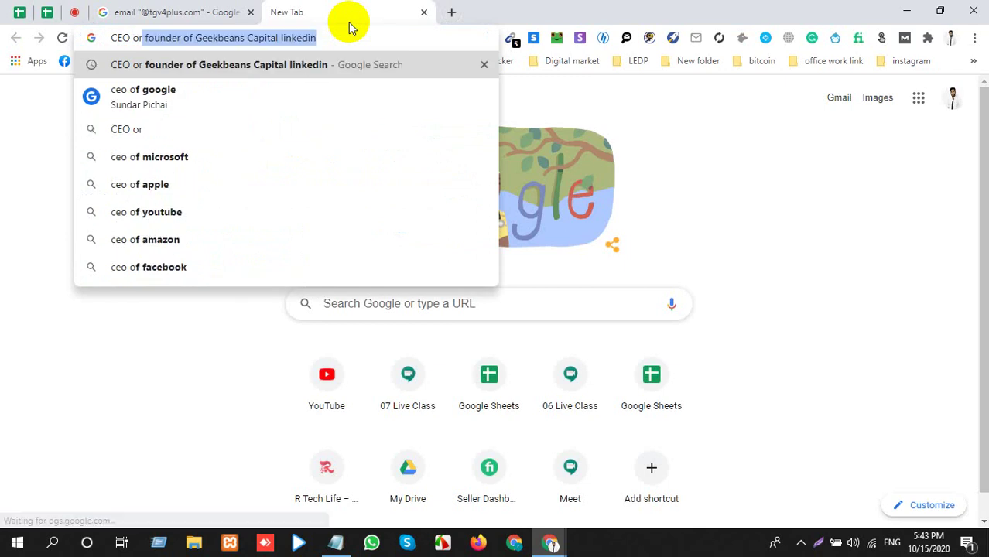
pyautogui.write(' founder of')
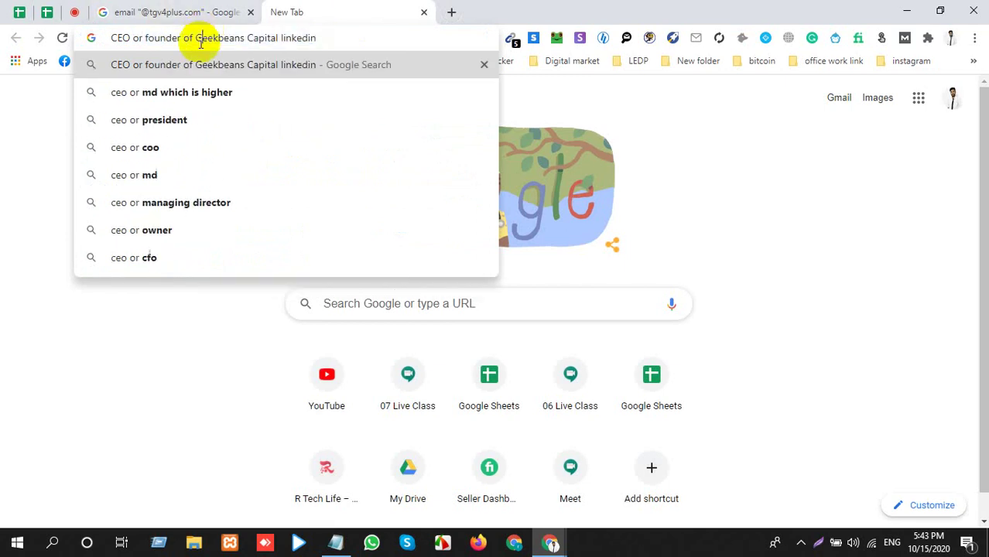
# Copy trueglobalventures.com from Notepad and search "CEO or founder of trueglobalventures.com".
pyautogui.click(174, 11)
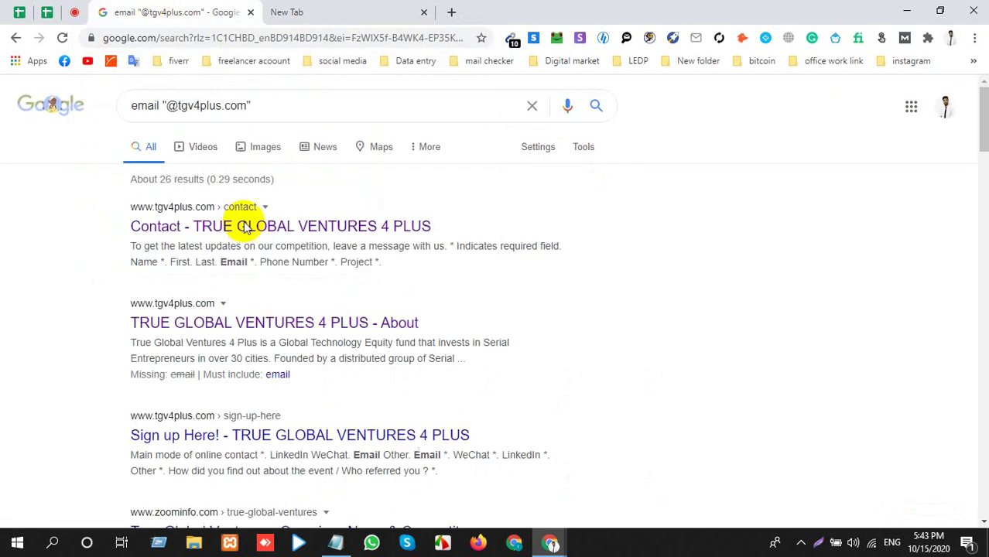
pyautogui.hotkey('alt', 'Tab')
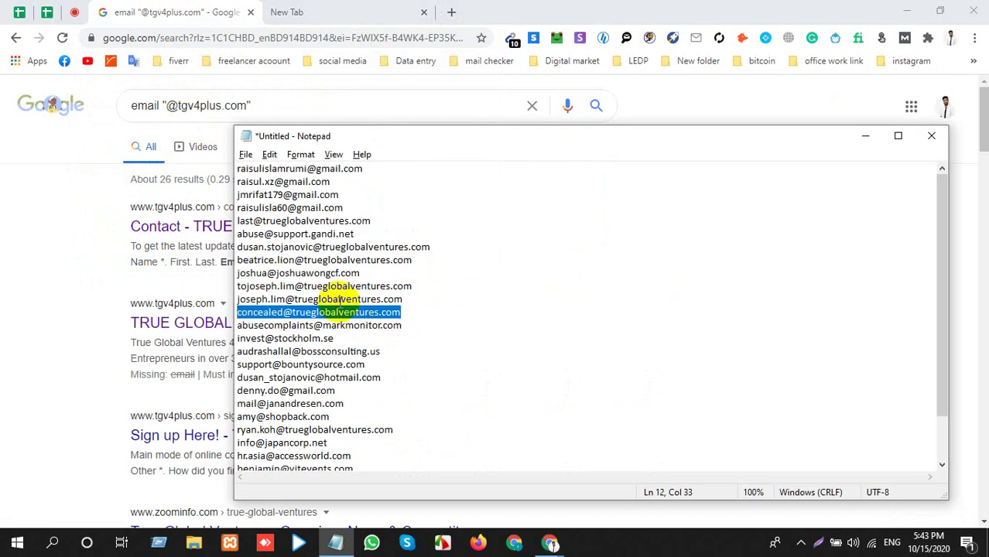
pyautogui.click(301, 310)
pyautogui.moveTo(294, 311); pyautogui.dragTo(433, 305)
pyautogui.hotkey('ctrl', 'c')
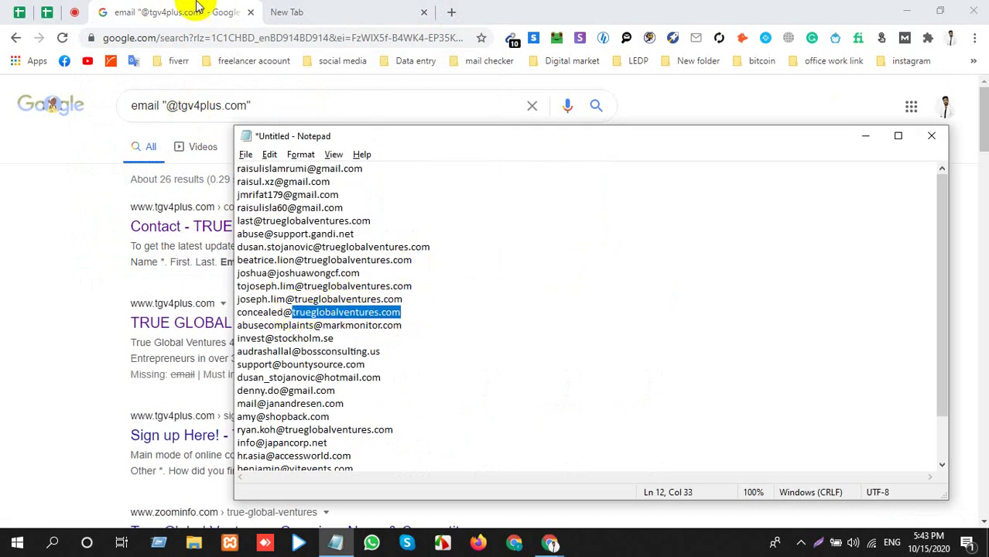
pyautogui.click(341, 12)
pyautogui.hotkey('ctrl', 'v')
pyautogui.press('Return')
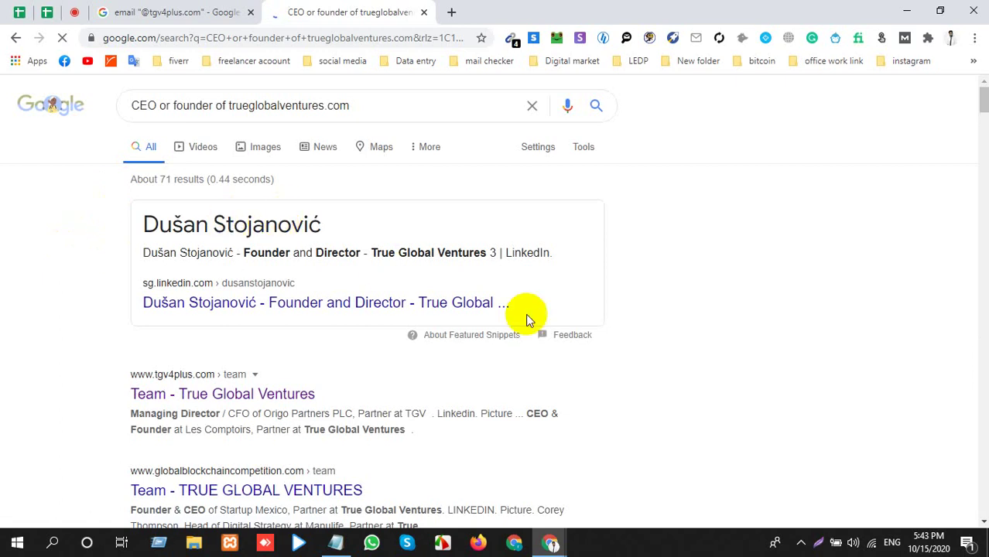
# Paste the generic email into B10 and select the founder's name in the top result.
pyautogui.hotkey('alt', 'Tab')
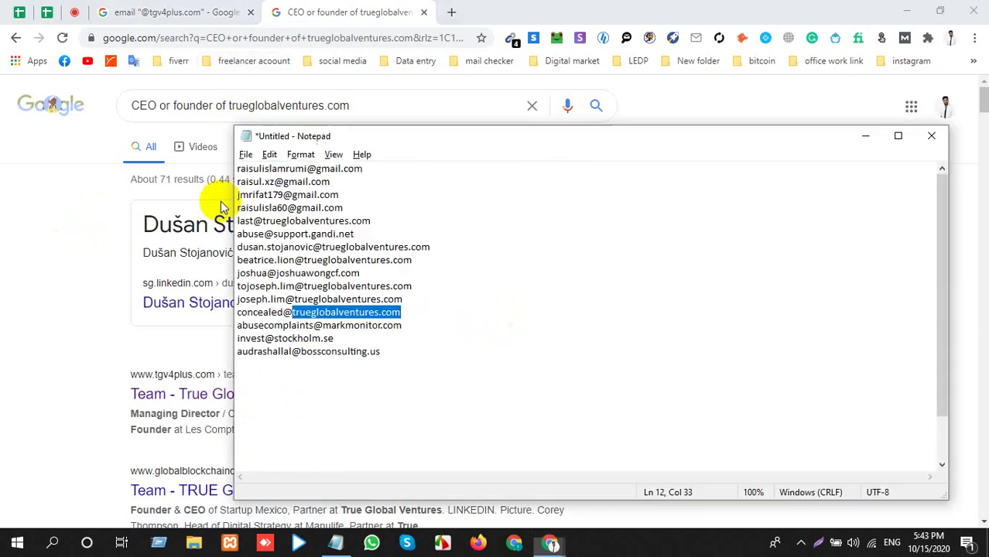
pyautogui.hotkey('alt', 'Tab')
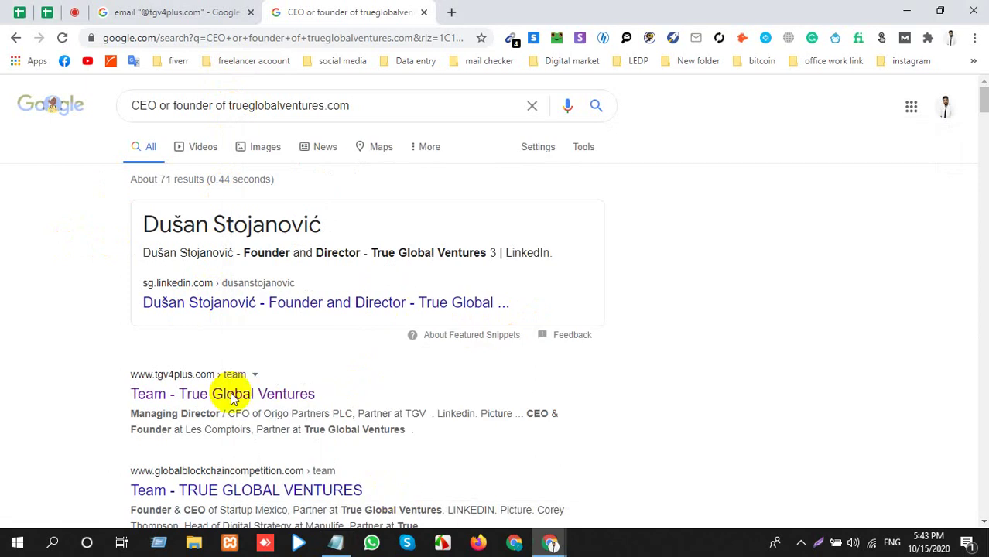
pyautogui.click(48, 11)
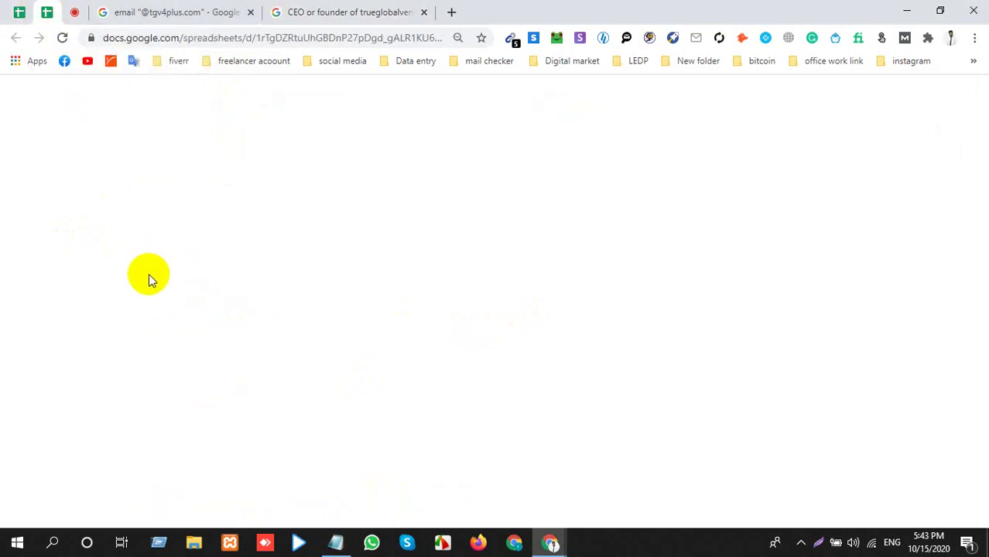
pyautogui.hotkey('ctrl', 'v')
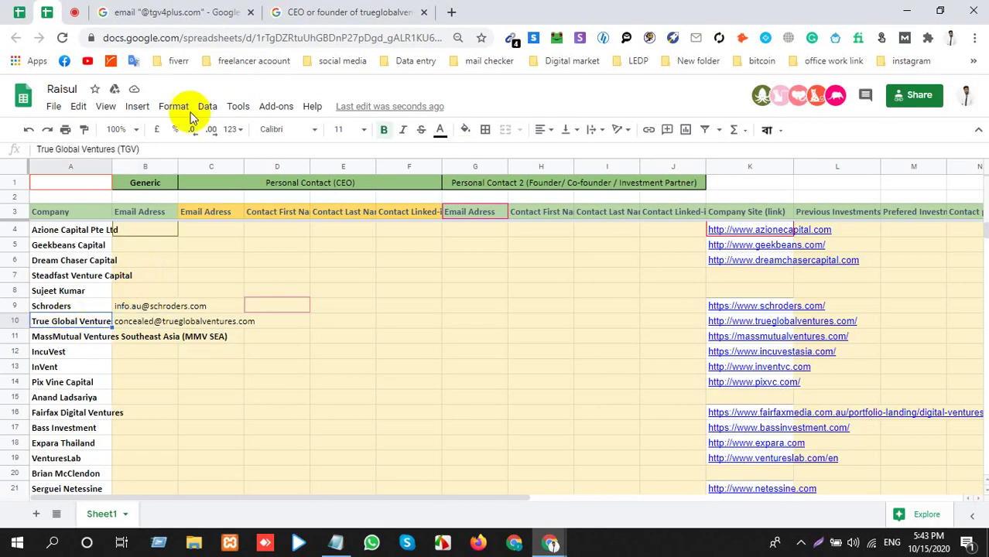
pyautogui.click(293, 12)
pyautogui.moveTo(202, 232); pyautogui.dragTo(232, 230)
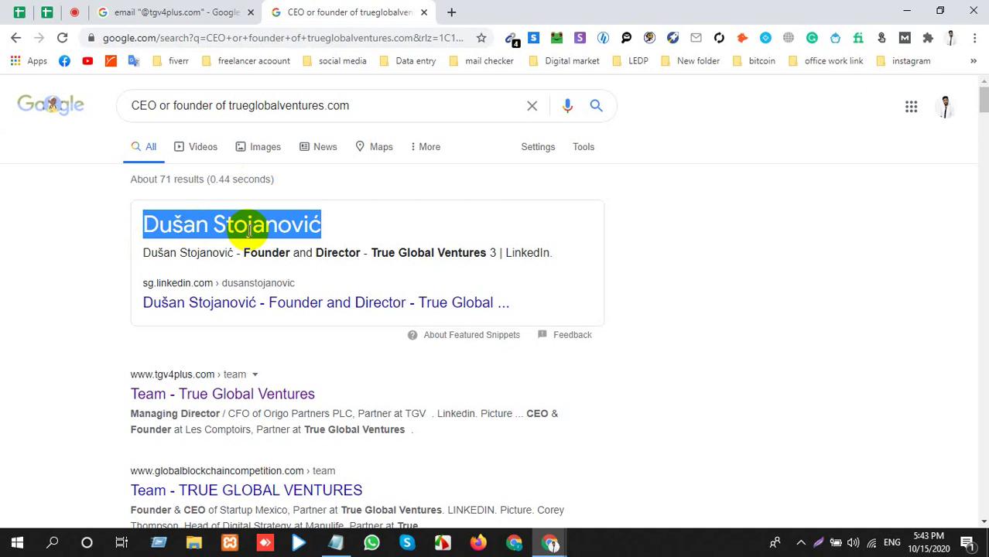
# Put the founder's name into a new search and copy the trueglobalventures.com domain.
pyautogui.hotkey('ctrl', 'c')
pyautogui.click(451, 12)
pyautogui.hotkey('ctrl', 'v')
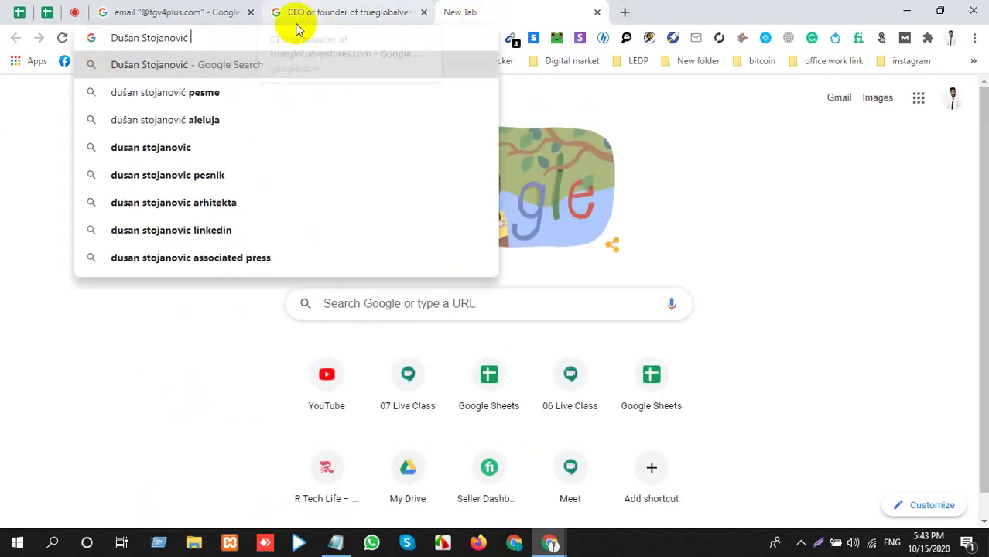
pyautogui.click(212, 9)
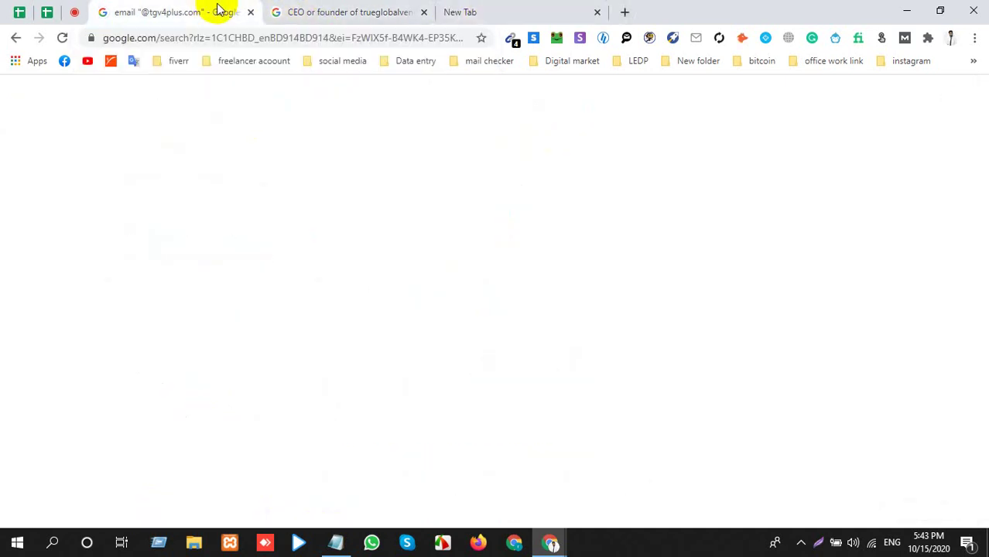
pyautogui.click(350, 12)
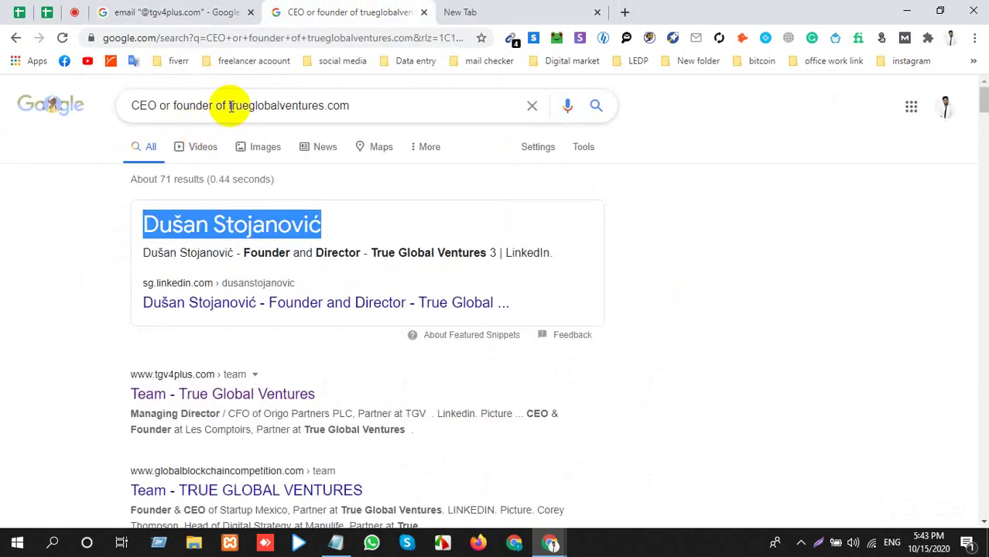
pyautogui.click(231, 106)
pyautogui.moveTo(231, 106); pyautogui.dragTo(372, 102)
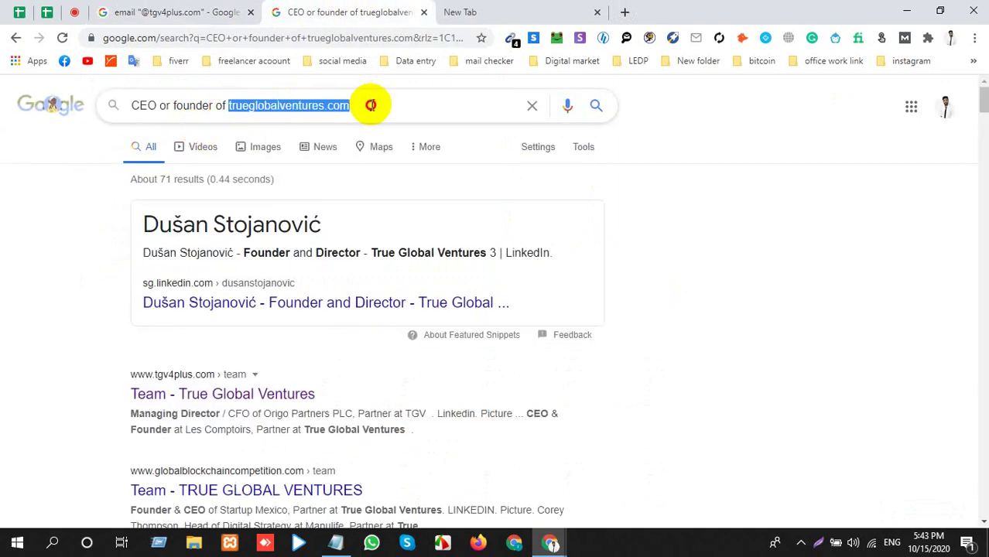
pyautogui.click(488, 9)
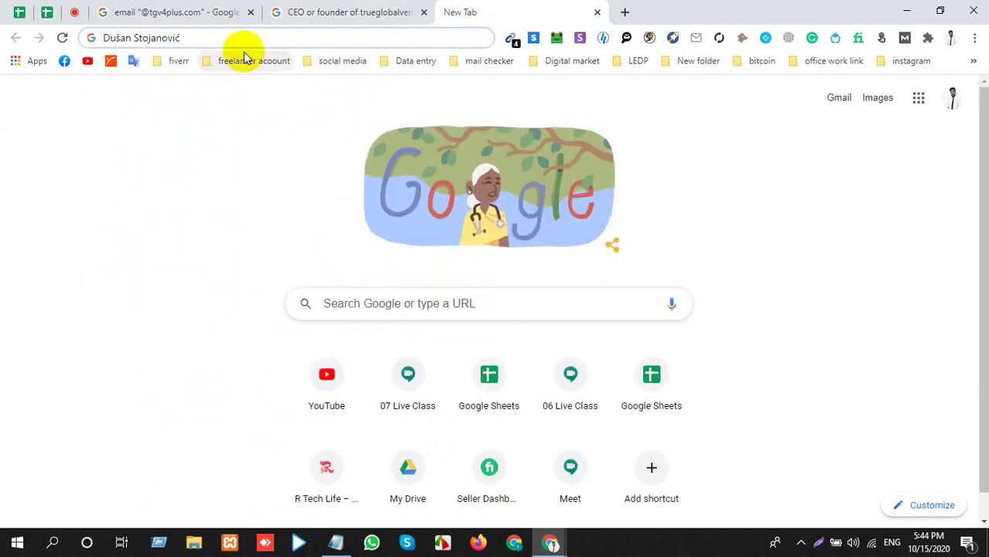
pyautogui.write('""')
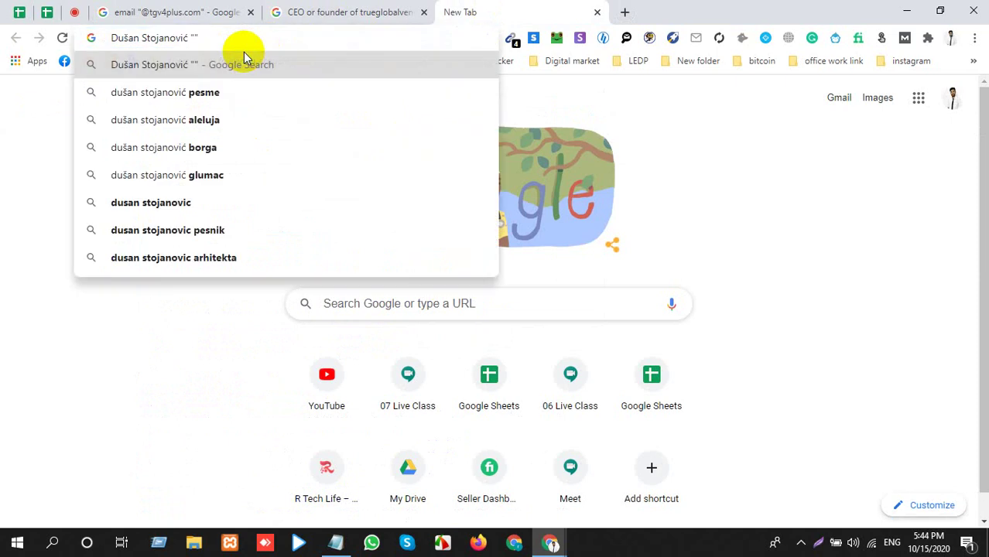
pyautogui.press('BackSpace')
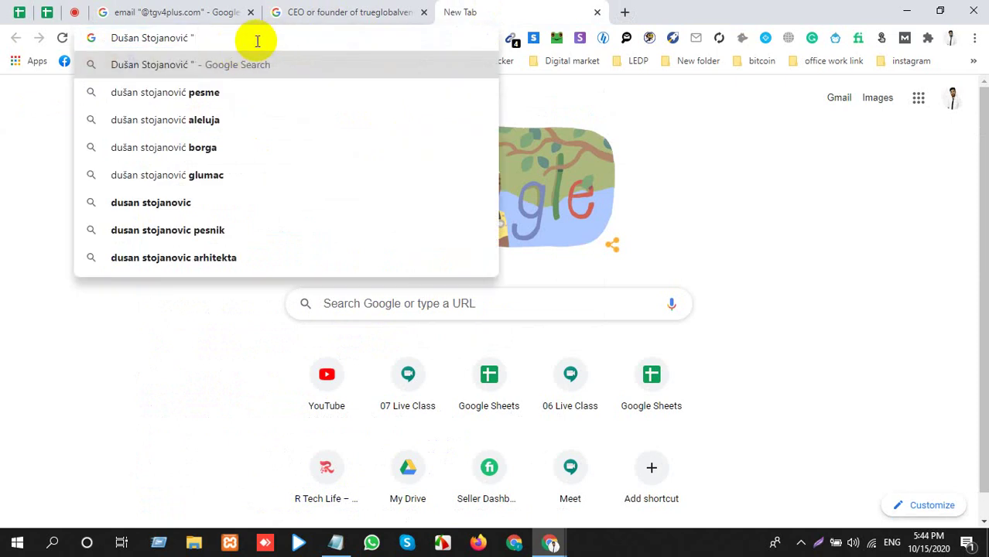
pyautogui.write('""')
pyautogui.press('BackSpace')
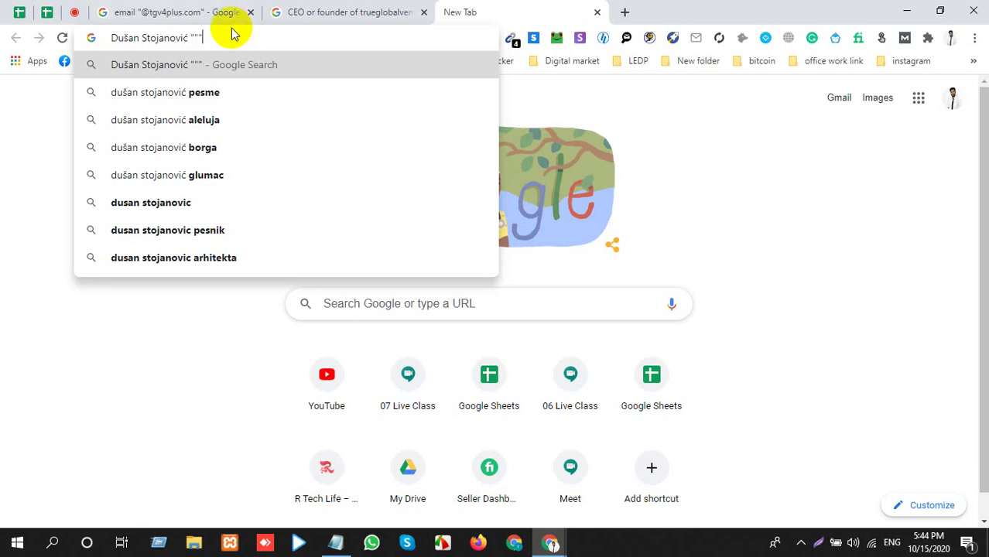
pyautogui.press('BackSpace')
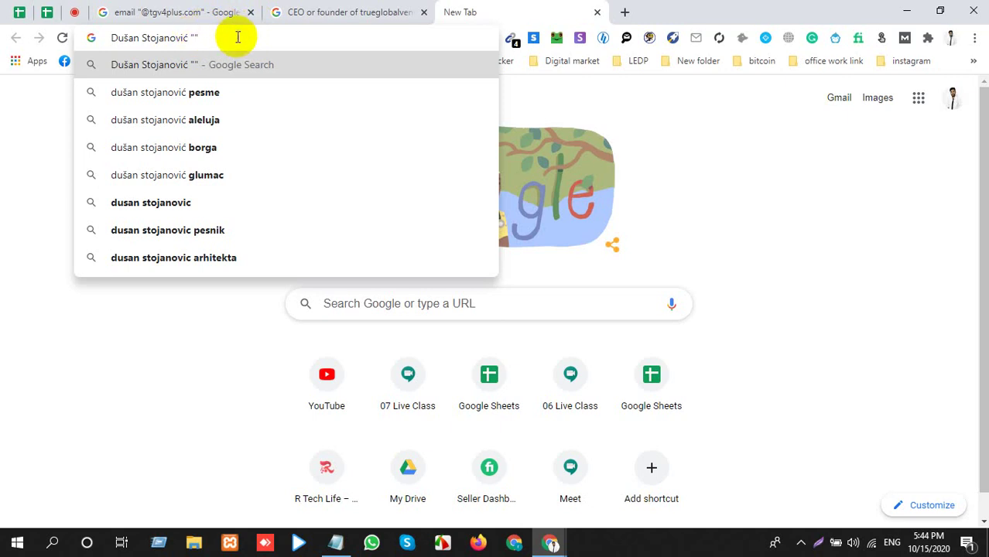
pyautogui.hotkey('ctrl', 'v')
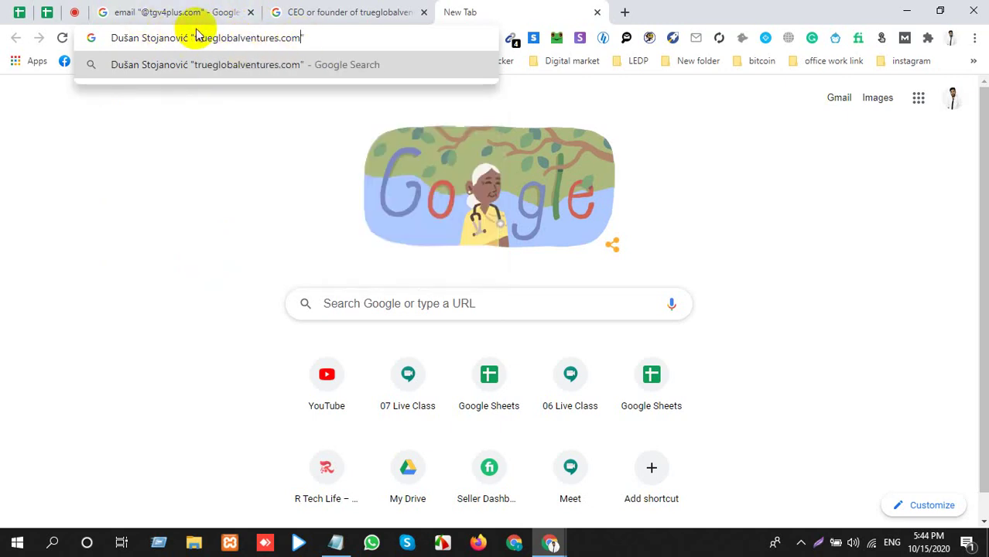
pyautogui.click(149, 7)
pyautogui.doubleClick(180, 105)
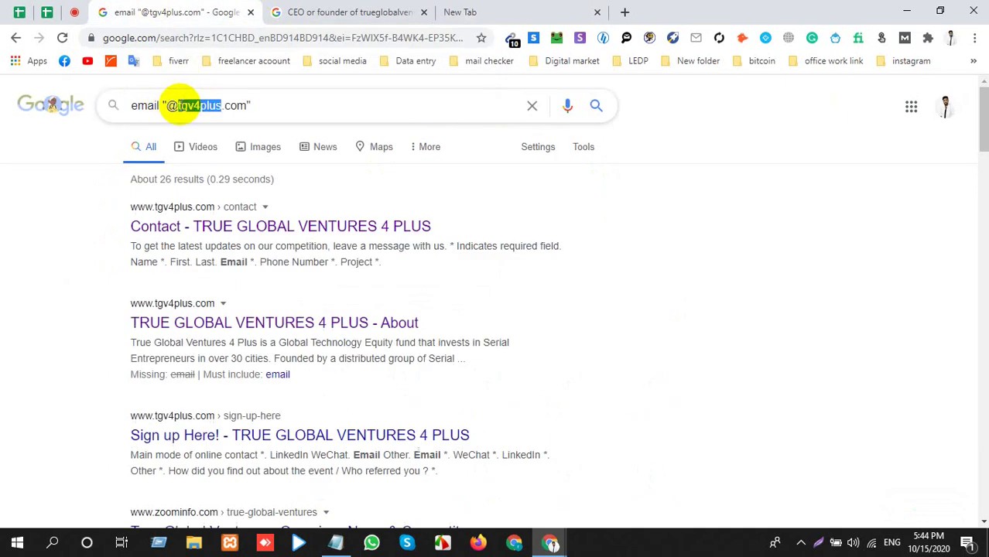
pyautogui.click(165, 105)
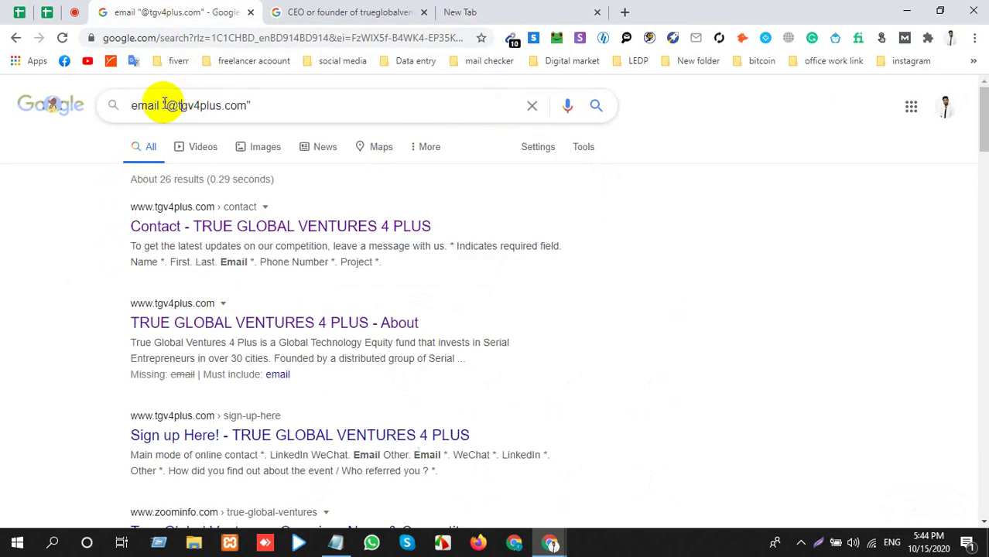
pyautogui.click(468, 10)
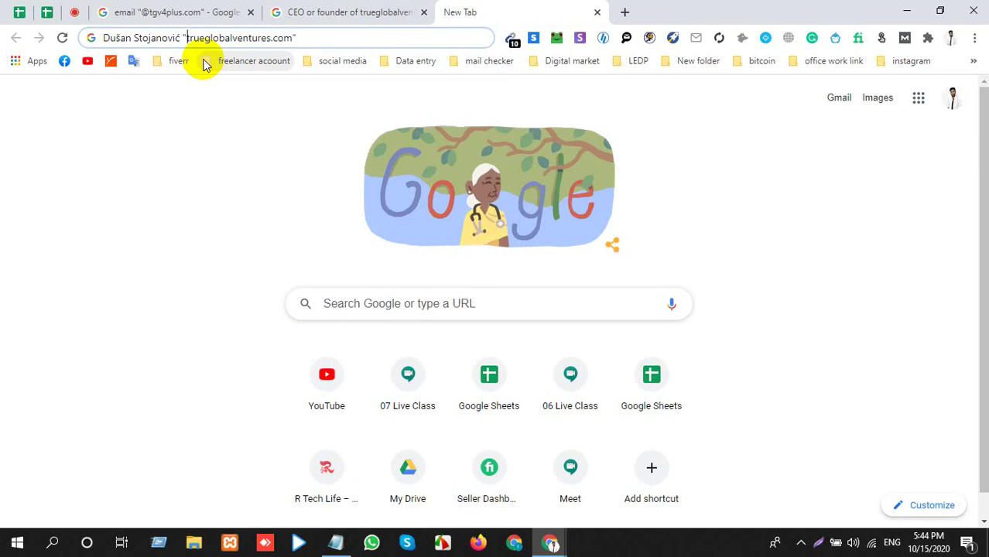
pyautogui.click(187, 37)
pyautogui.write('@')
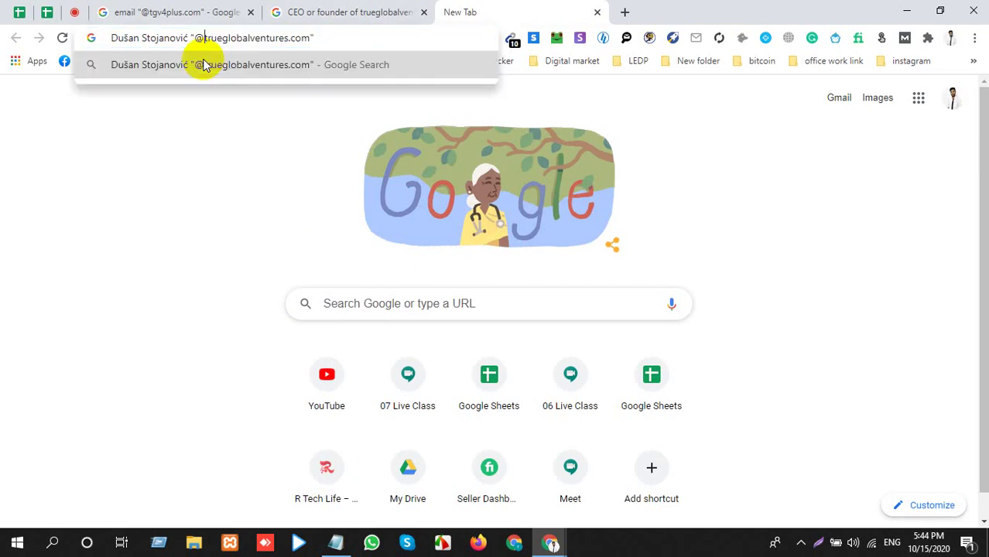
pyautogui.click(204, 65)
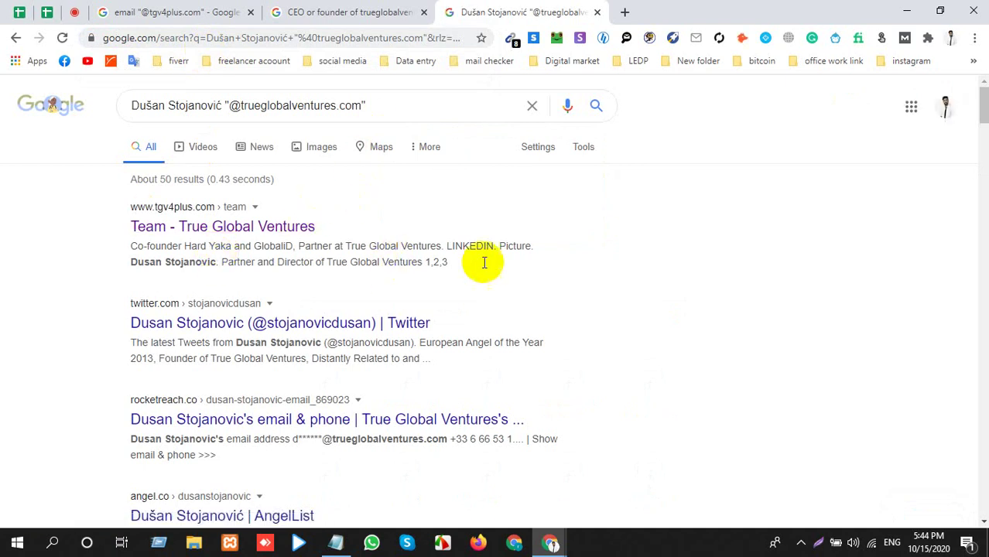
# Replace Notepad's contents with the 8 extracted emails and select the founder's company address.
pyautogui.click(512, 38)
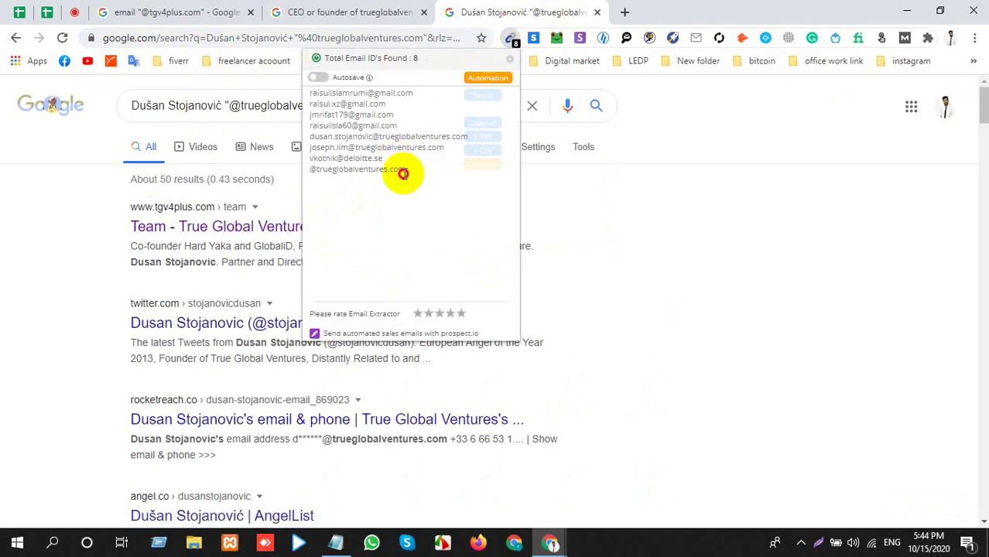
pyautogui.moveTo(399, 172); pyautogui.dragTo(293, 93)
pyautogui.hotkey('ctrl', 'c')
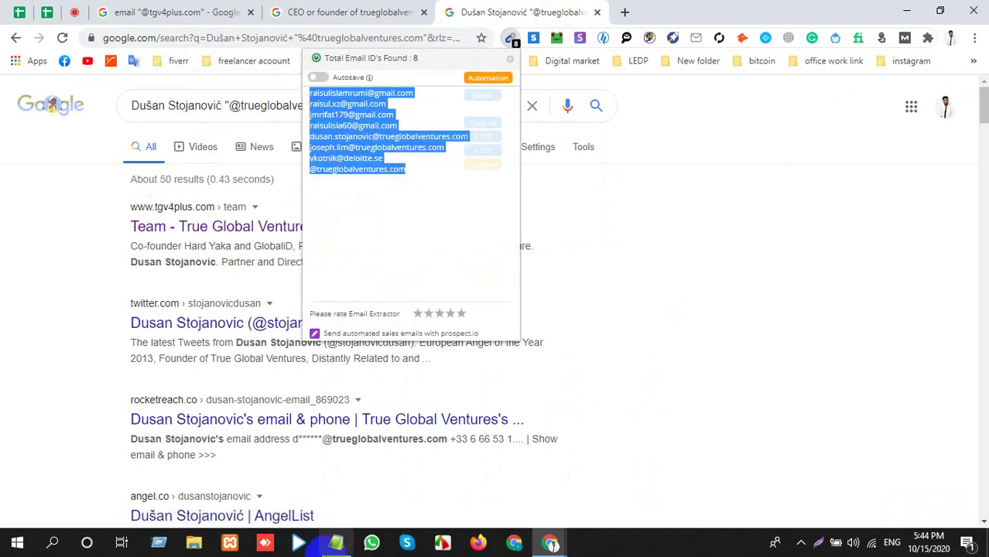
pyautogui.click(335, 542)
pyautogui.hotkey('ctrl', 'a')
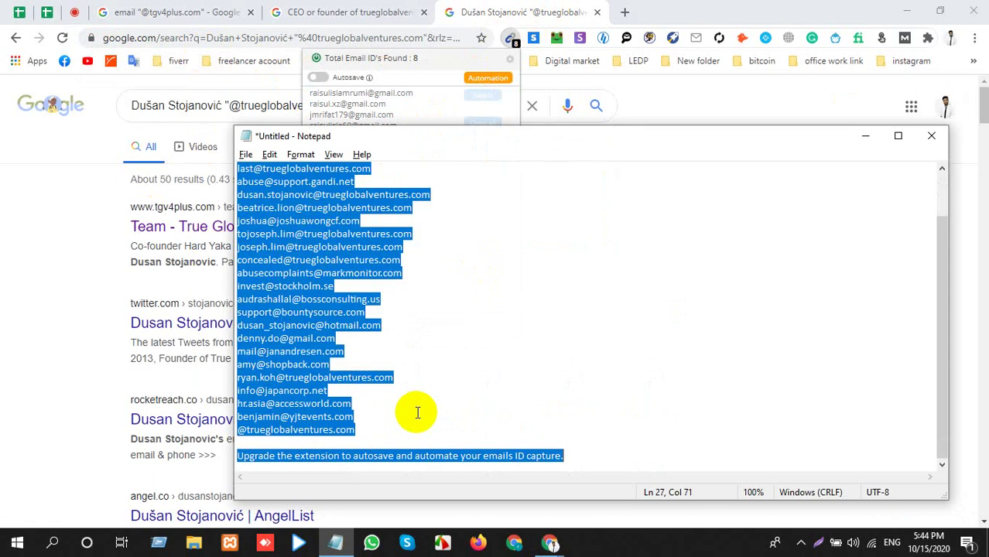
pyautogui.hotkey('ctrl', 'v')
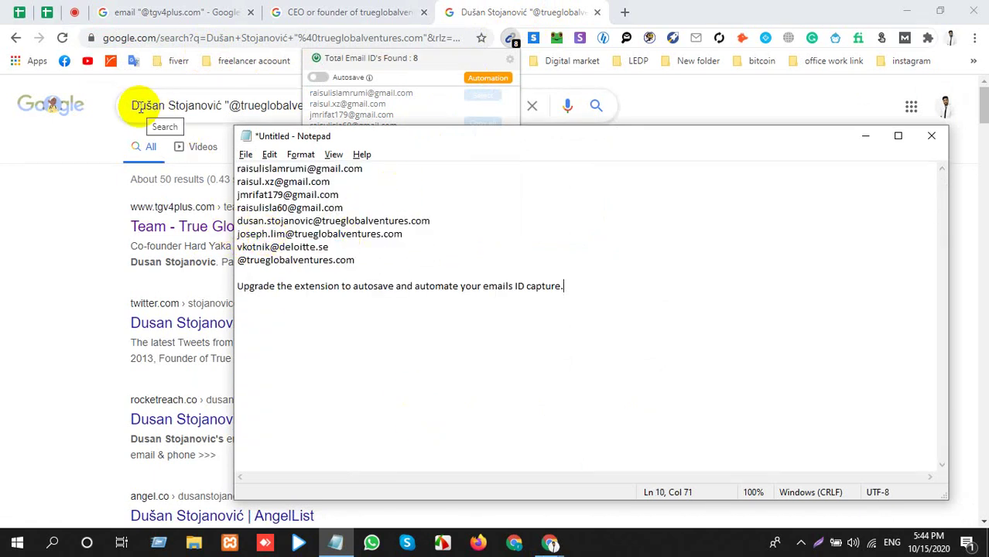
pyautogui.moveTo(438, 221); pyautogui.dragTo(232, 221)
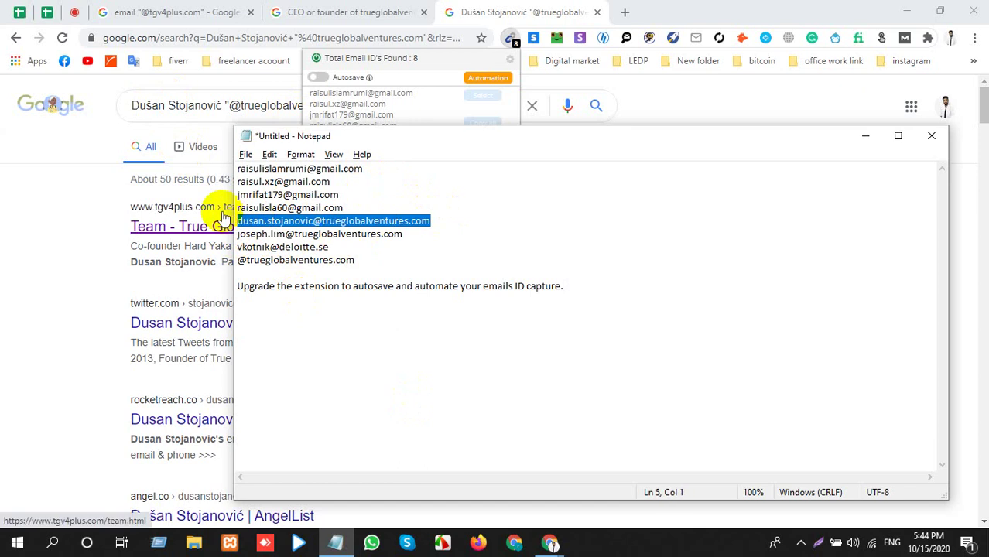
pyautogui.click(69, 14)
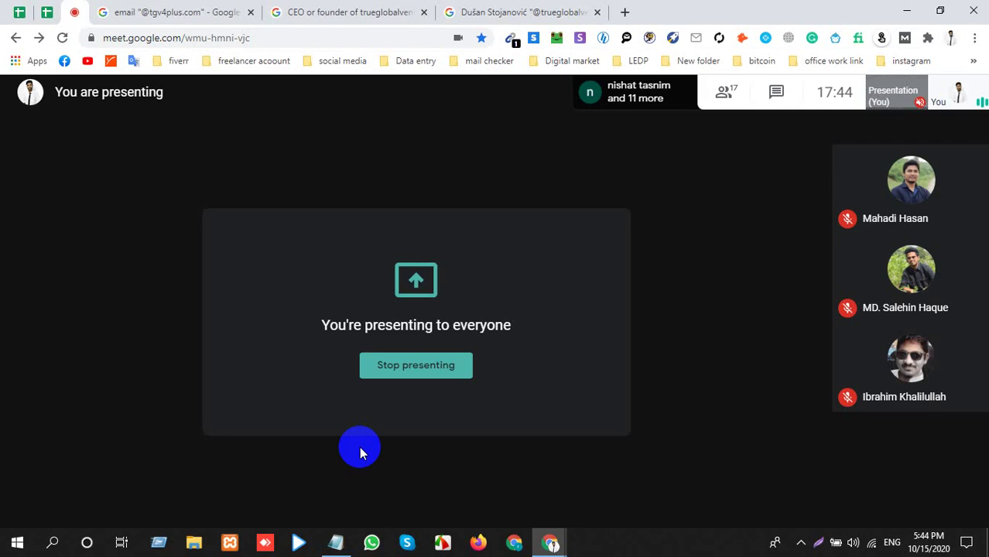
# Mute, then unmute the Meet microphone and go back to the founder's search results.
pyautogui.click(429, 497)
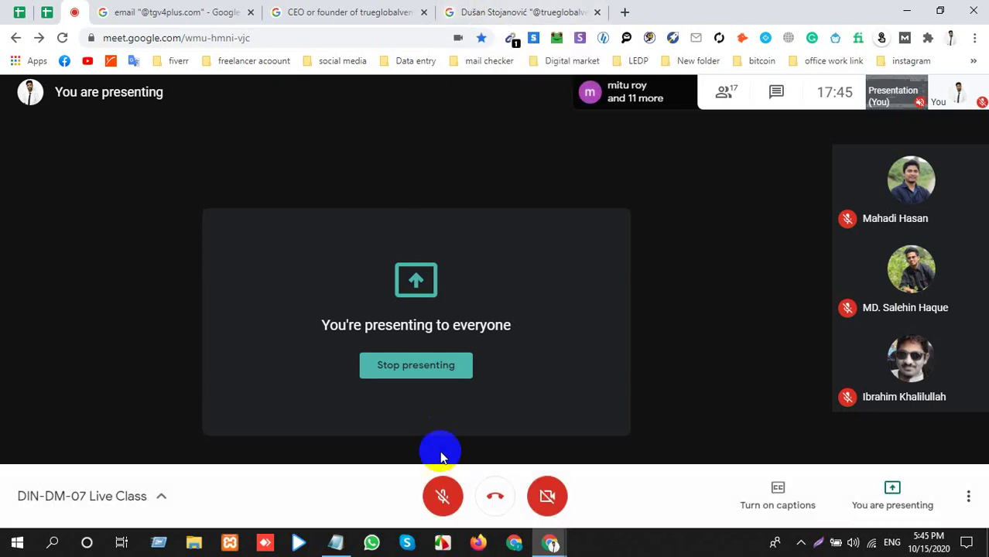
pyautogui.click(445, 508)
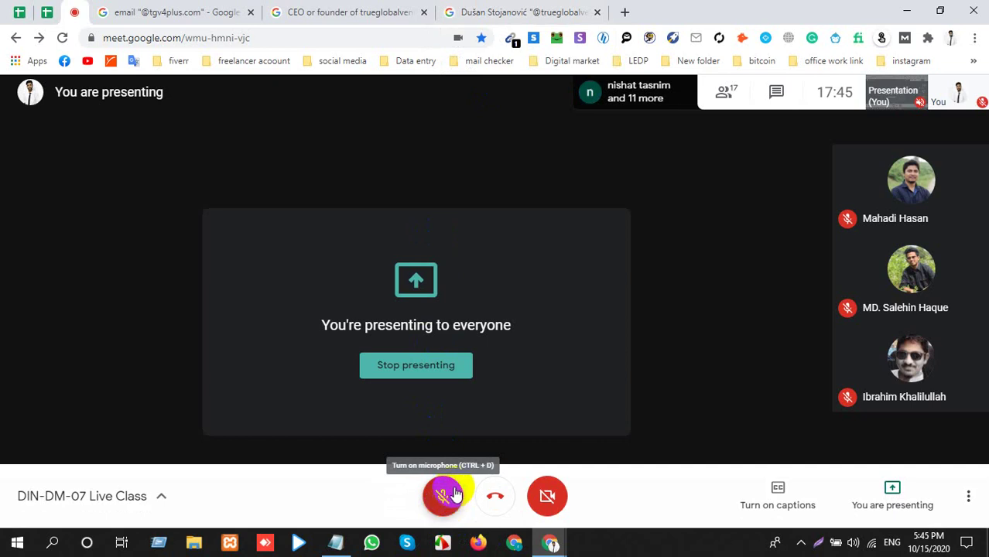
pyautogui.click(449, 495)
pyautogui.click(587, 11)
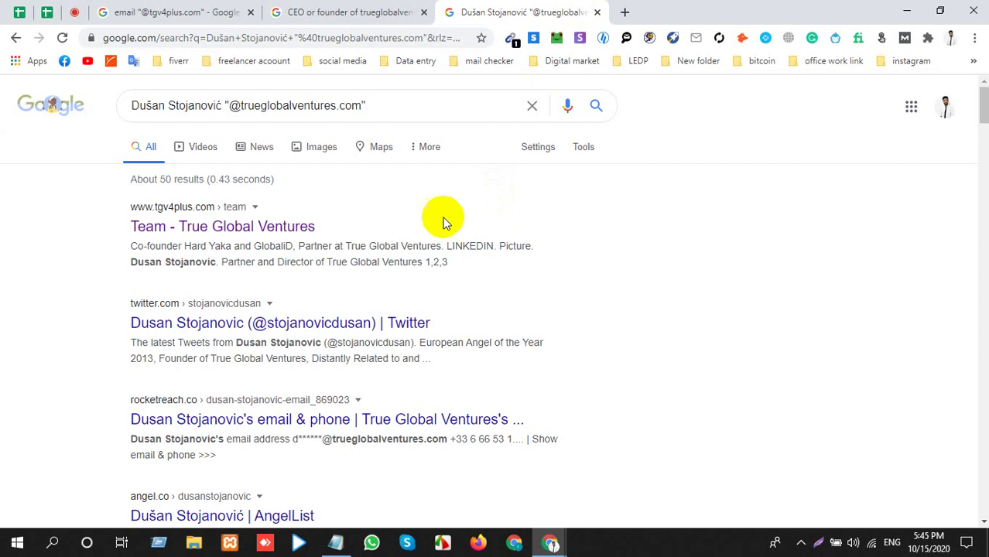
# Select the founder's trueglobalventures.com email line in the Notepad notes.
pyautogui.click(344, 546)
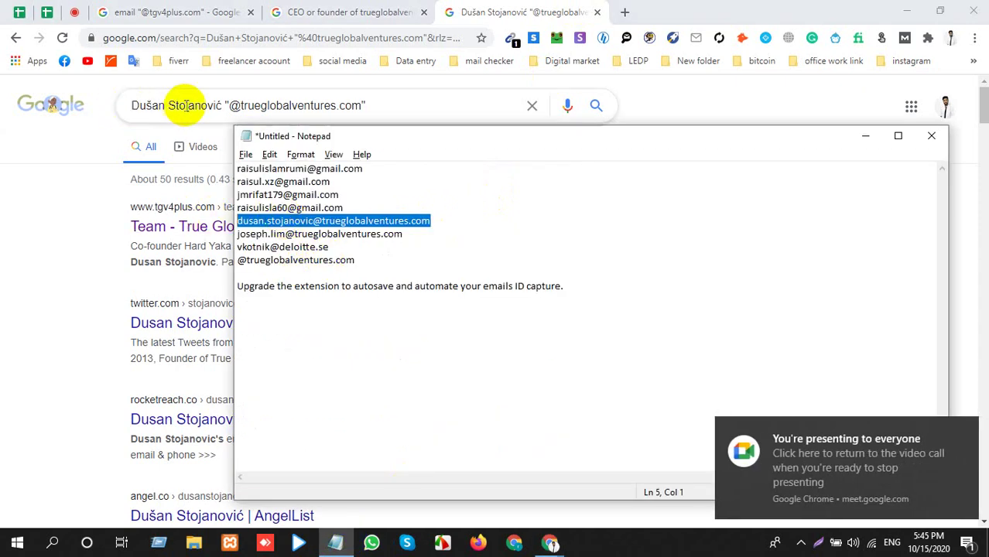
pyautogui.press('super+alt+5')
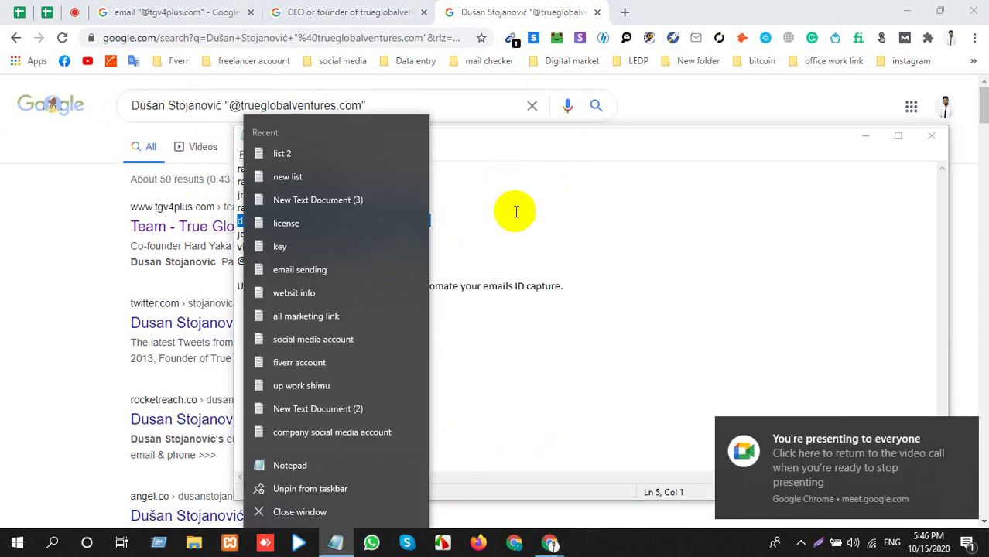
pyautogui.click(433, 218)
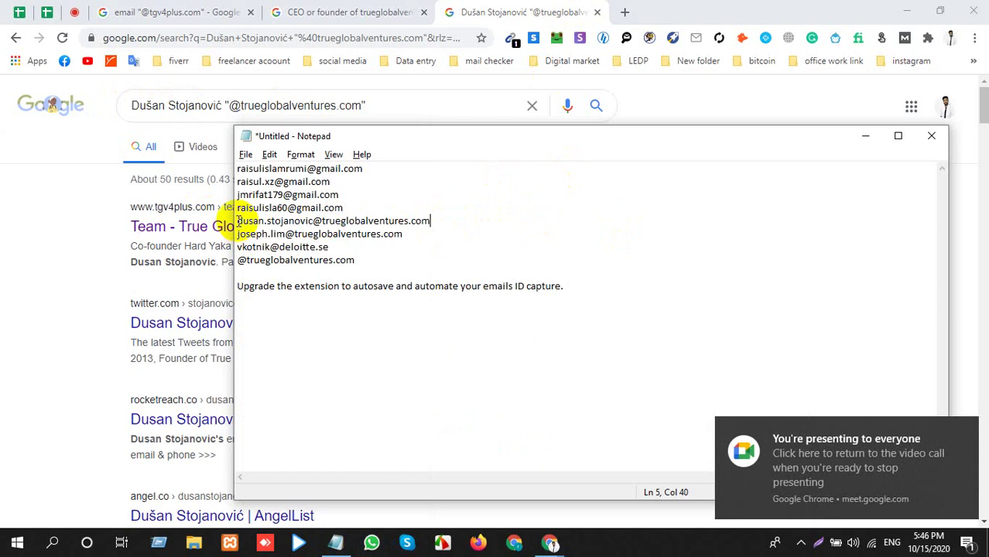
pyautogui.moveTo(239, 221); pyautogui.dragTo(436, 220)
pyautogui.hotkey('ctrl', 'c')
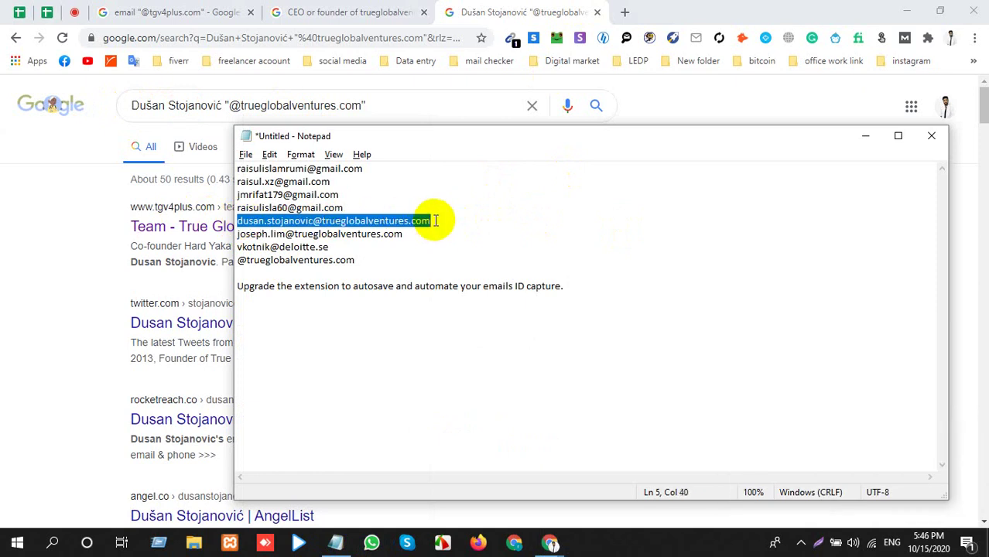
# Paste the founder's email into cell G9 on the Schroders row of the lead list.
pyautogui.click(19, 11)
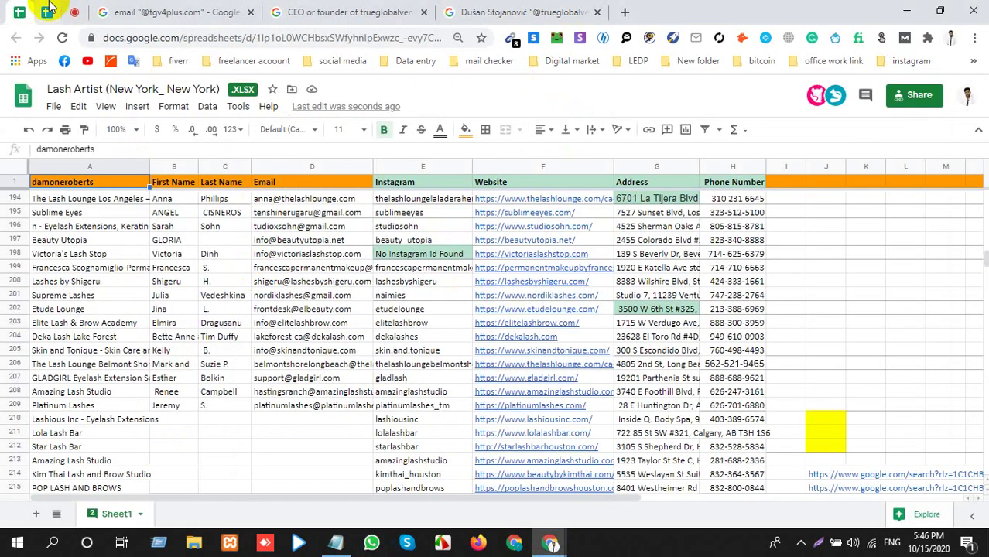
pyautogui.click(47, 11)
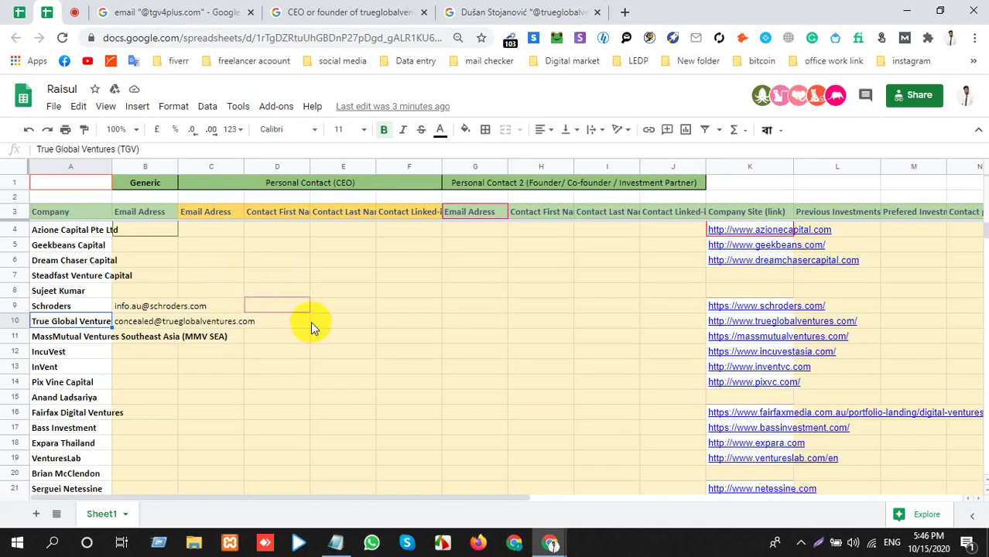
pyautogui.click(312, 320)
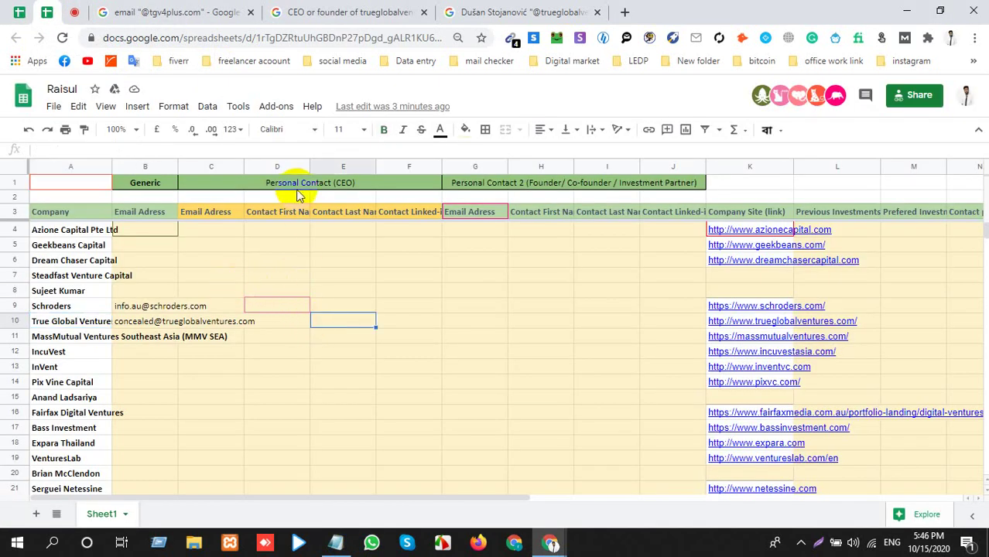
pyautogui.click(363, 216)
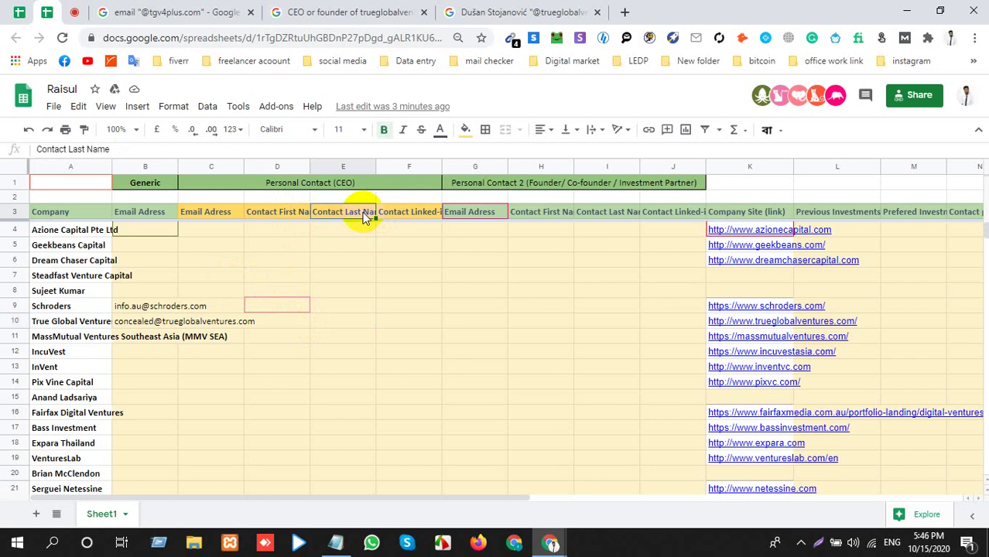
pyautogui.click(349, 307)
pyautogui.click(455, 309)
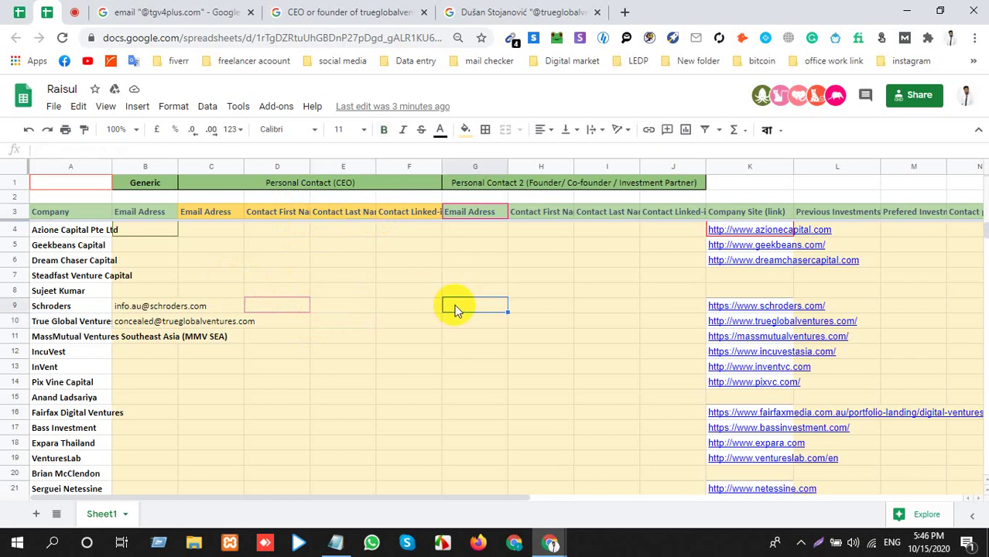
pyautogui.hotkey('ctrl', 'v')
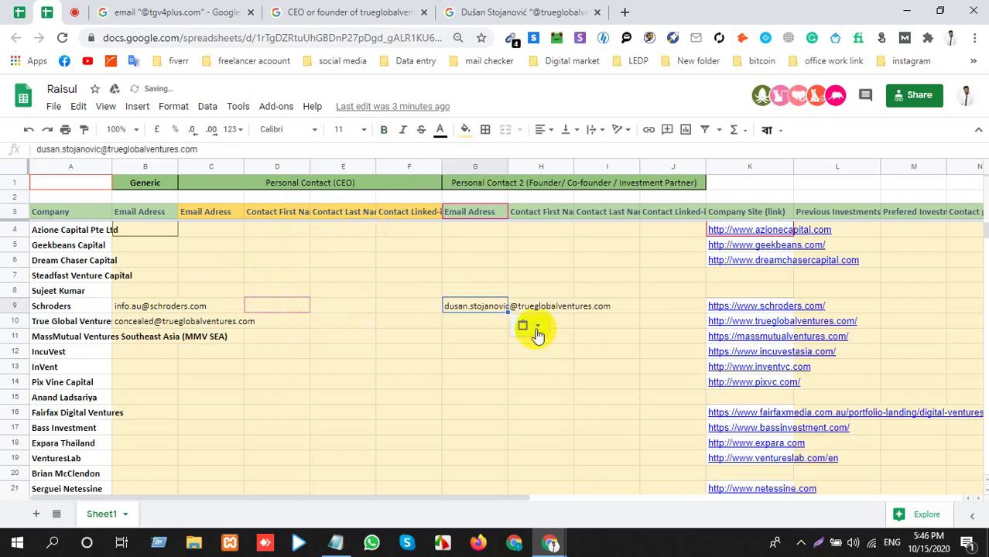
pyautogui.click(416, 305)
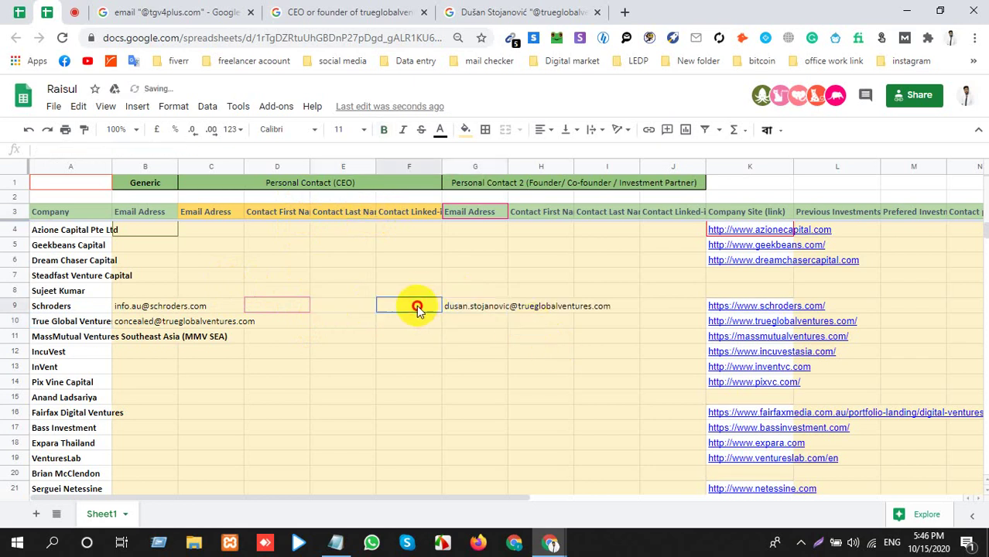
# Copy the founder's LinkedIn profile link from the search results into cell F9.
pyautogui.click(470, 11)
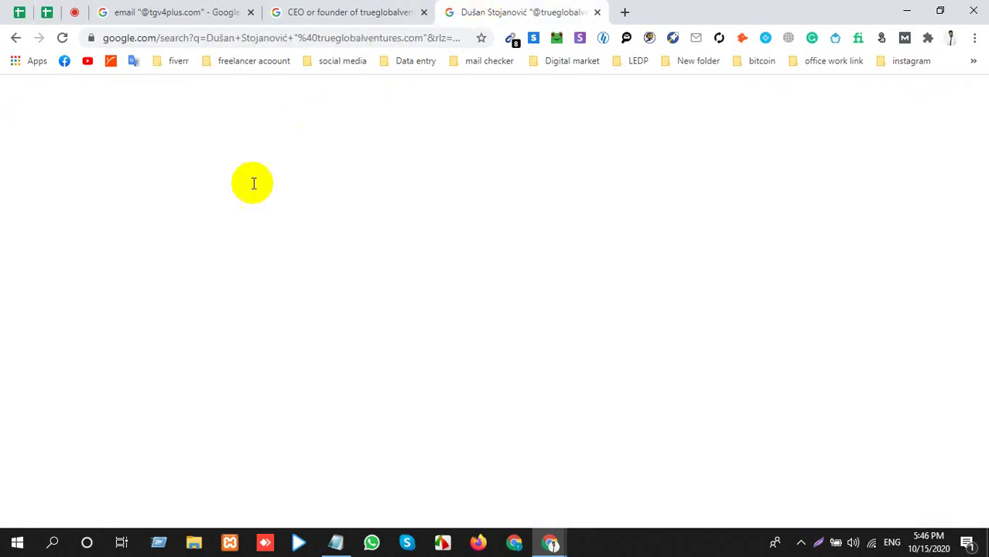
pyautogui.click(345, 7)
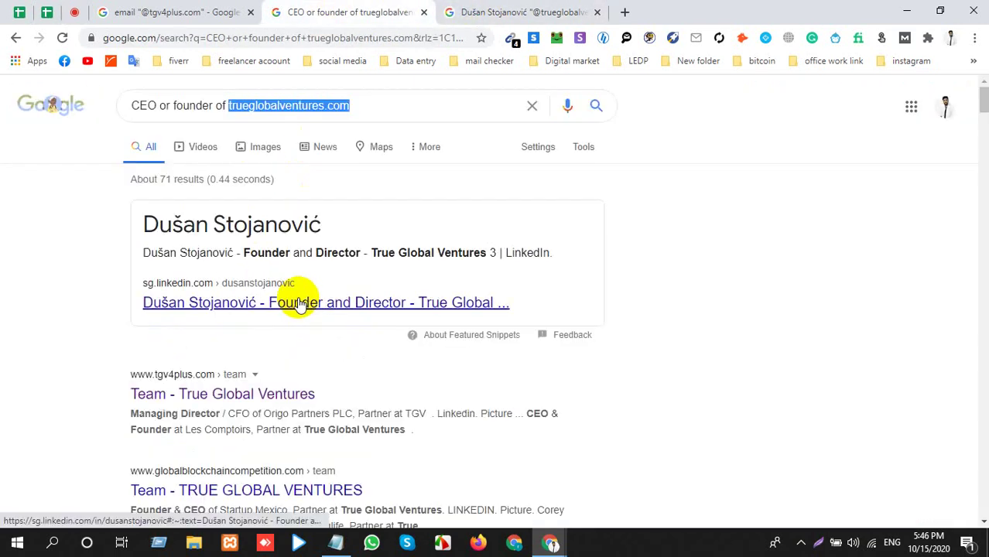
pyautogui.rightClick(301, 302)
pyautogui.click(340, 382)
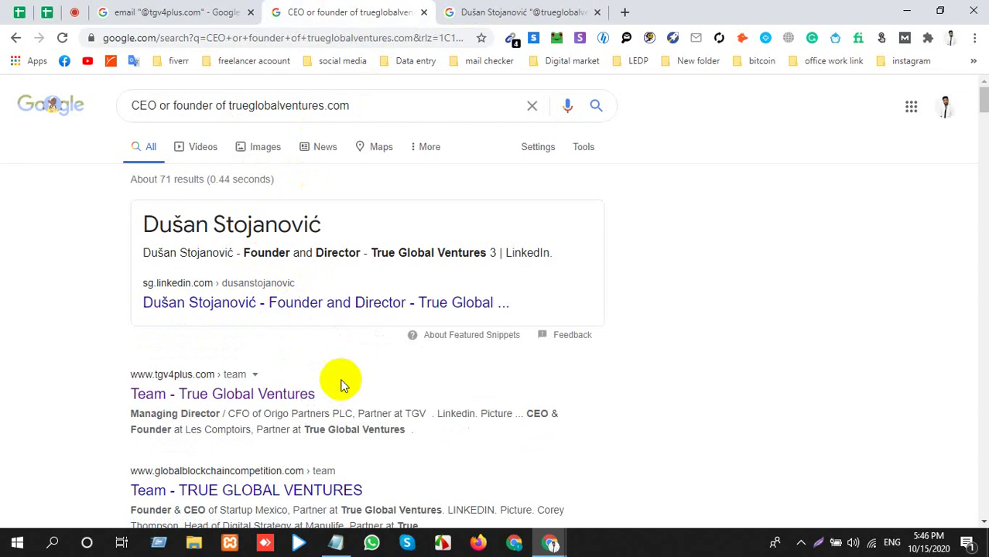
pyautogui.hotkey('alt', 'Tab')
pyautogui.hotkey('alt', 'Tab')
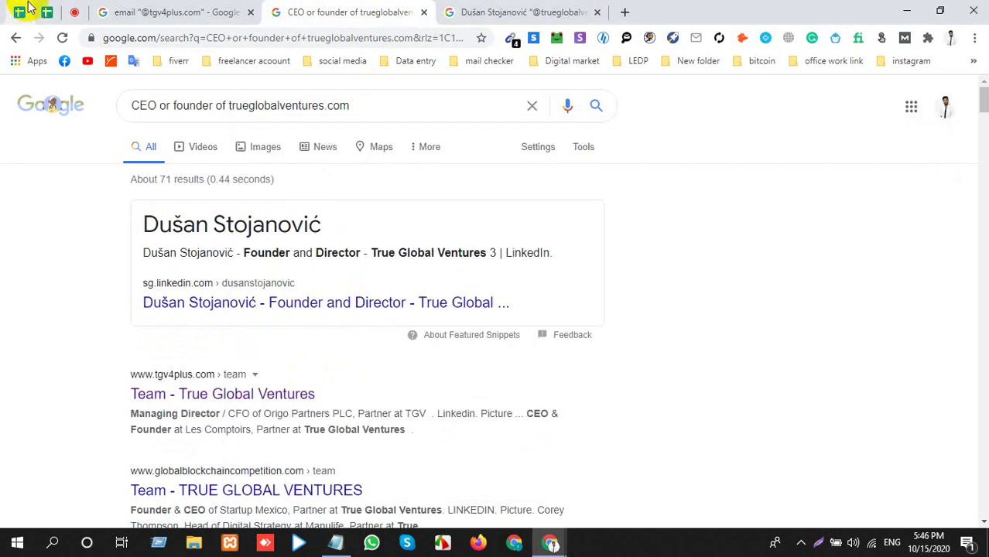
pyautogui.click(43, 12)
pyautogui.click(392, 307)
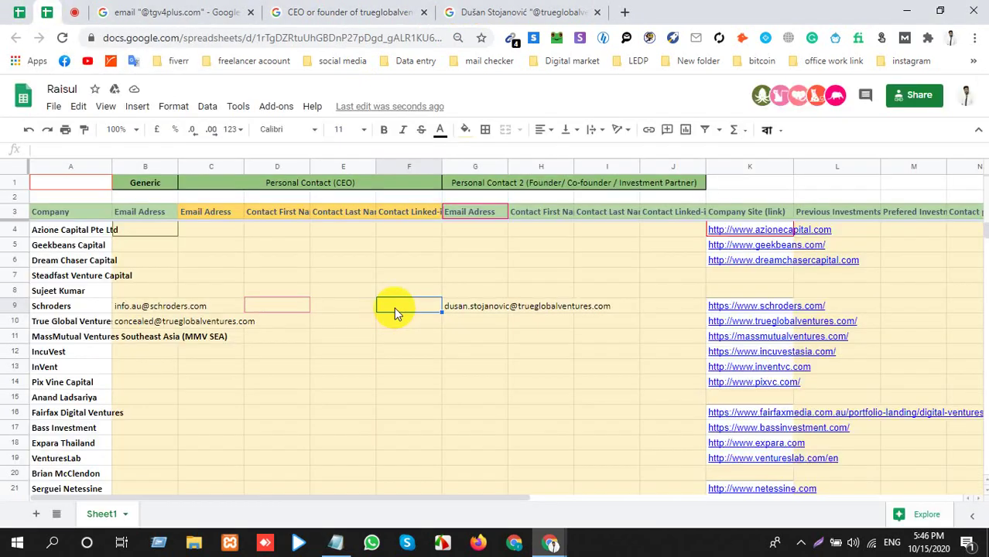
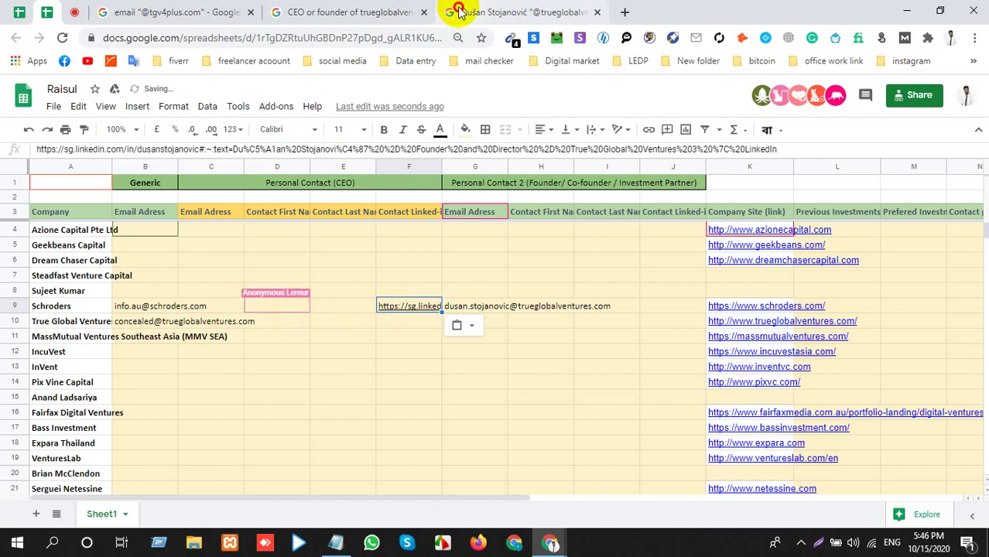
# Copy the founder's full name from the search query and paste it into D9.
pyautogui.click(453, 12)
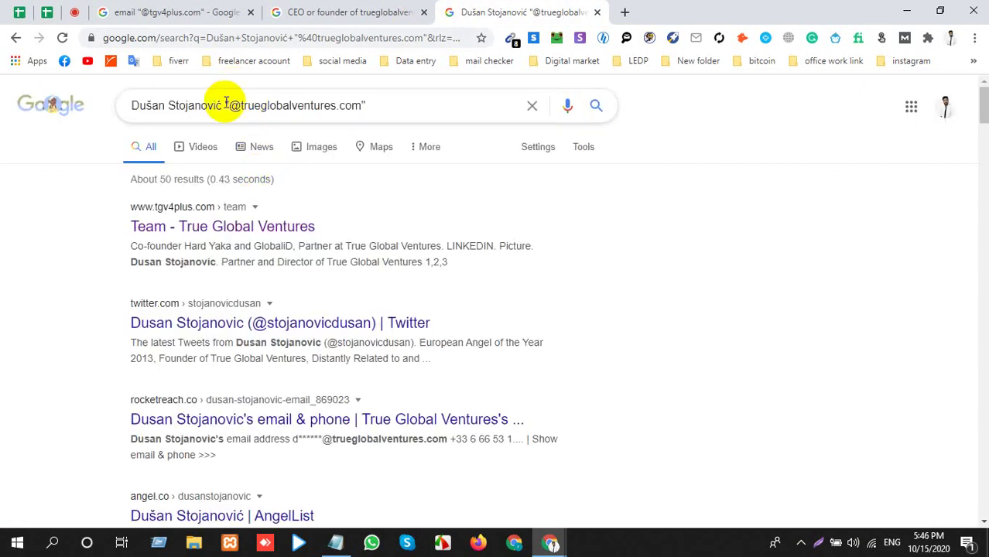
pyautogui.moveTo(222, 105); pyautogui.dragTo(2, 132)
pyautogui.hotkey('ctrl', 'c')
pyautogui.hotkey('ctrl', 'd')
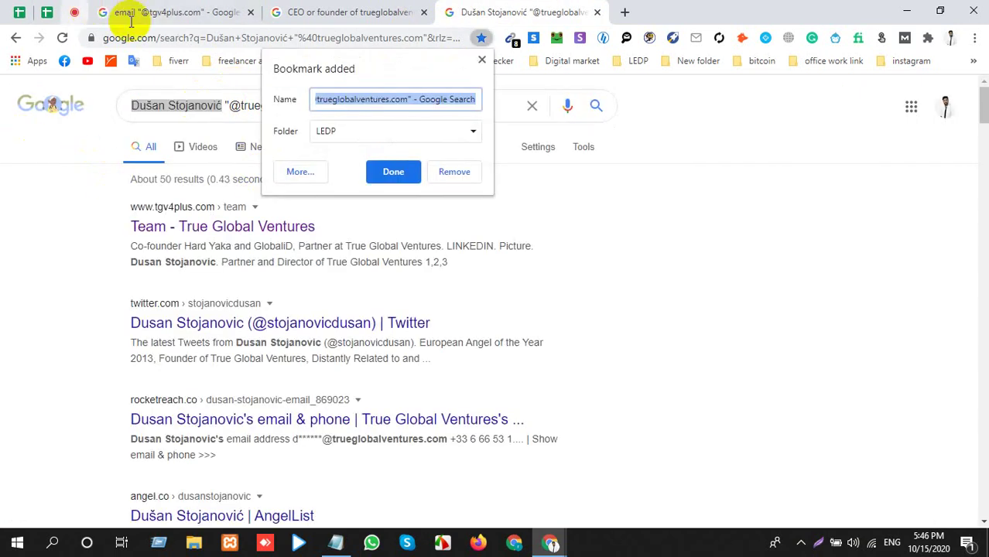
pyautogui.click(448, 171)
pyautogui.click(72, 11)
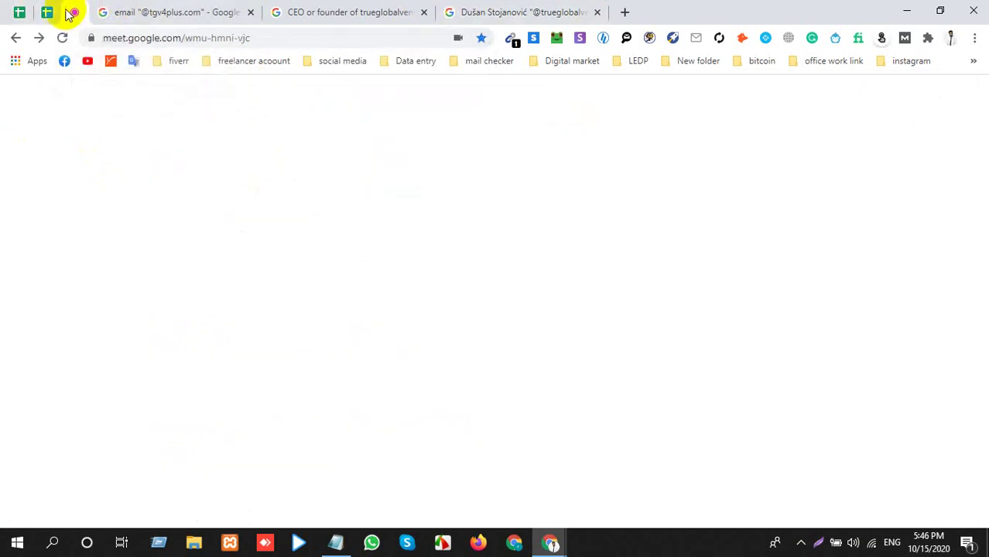
pyautogui.click(48, 12)
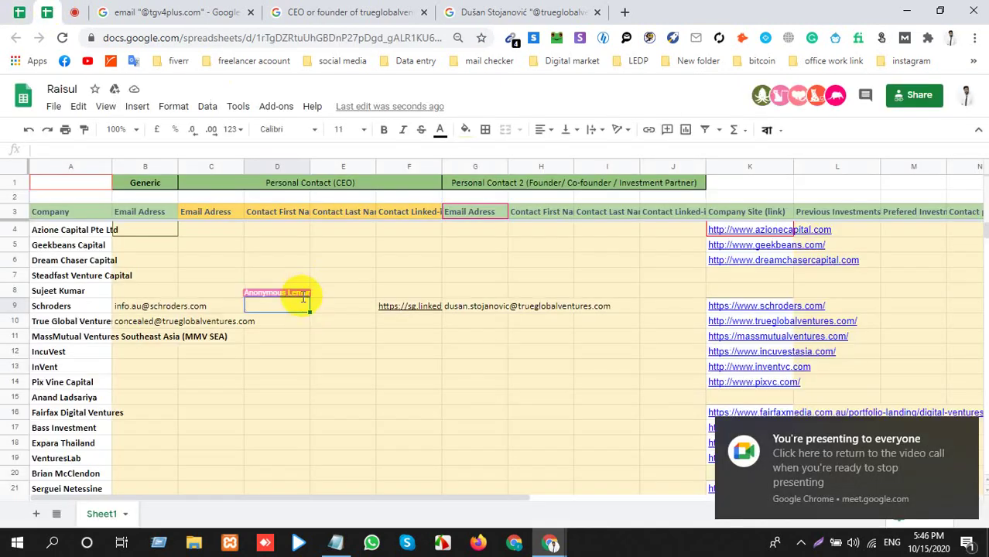
pyautogui.click(303, 306)
pyautogui.hotkey('ctrl', 'v')
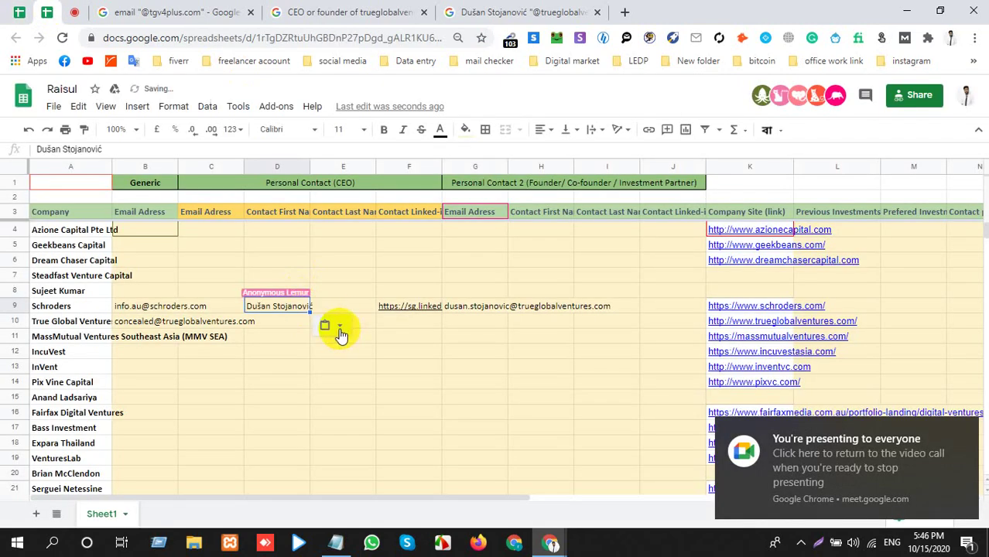
pyautogui.click(331, 327)
pyautogui.click(347, 406)
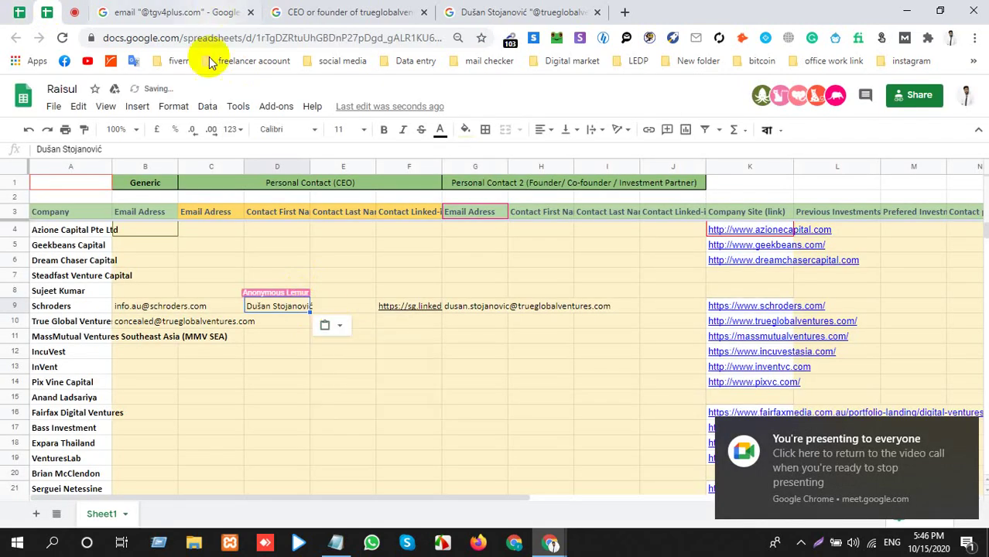
# Move the surname into E9 so D9 holds only the first name.
pyautogui.doubleClick(89, 149)
pyautogui.hotkey('ctrl', 'c')
pyautogui.press('BackSpace')
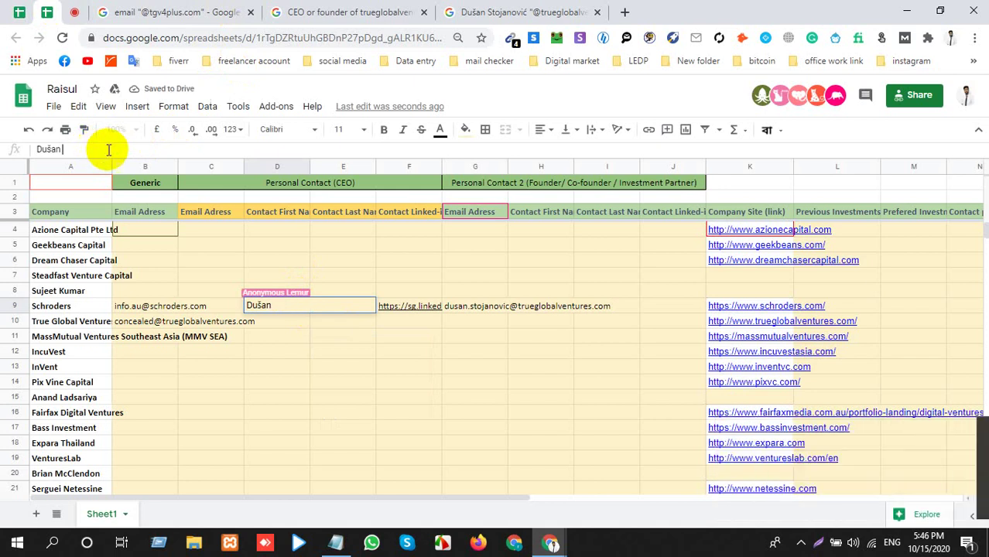
pyautogui.click(341, 313)
pyautogui.hotkey('ctrl', 'v')
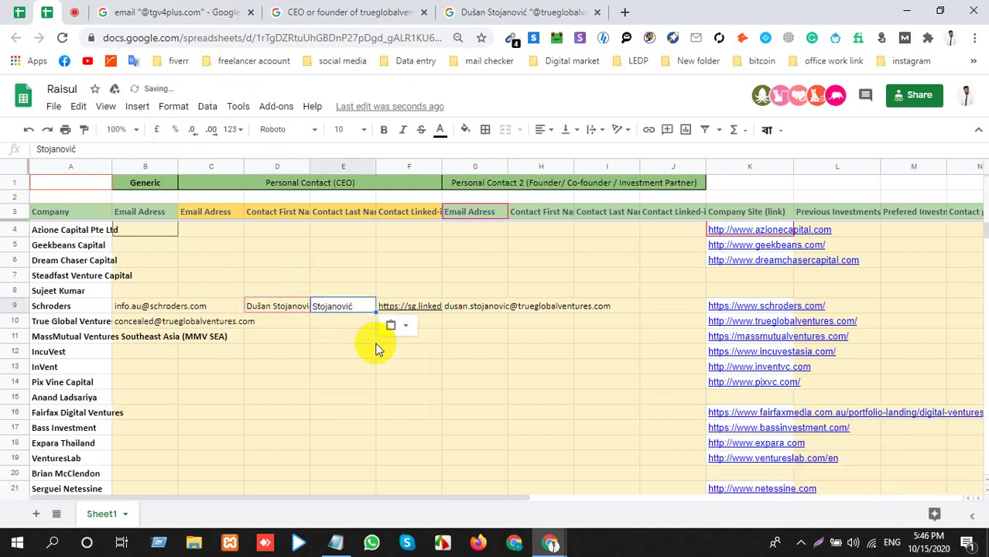
pyautogui.click(275, 303)
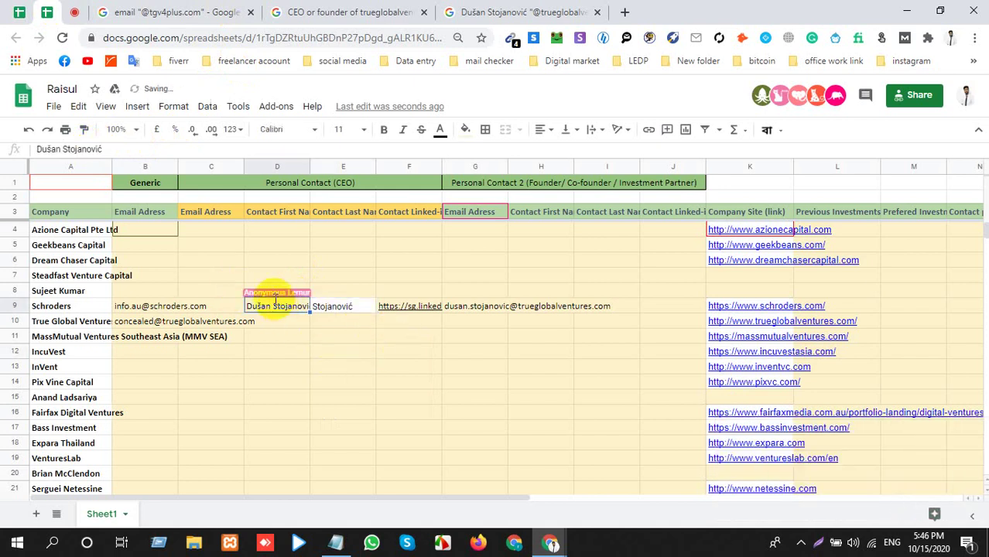
pyautogui.doubleClick(83, 148)
pyautogui.press('BackSpace')
pyautogui.press('BackSpace')
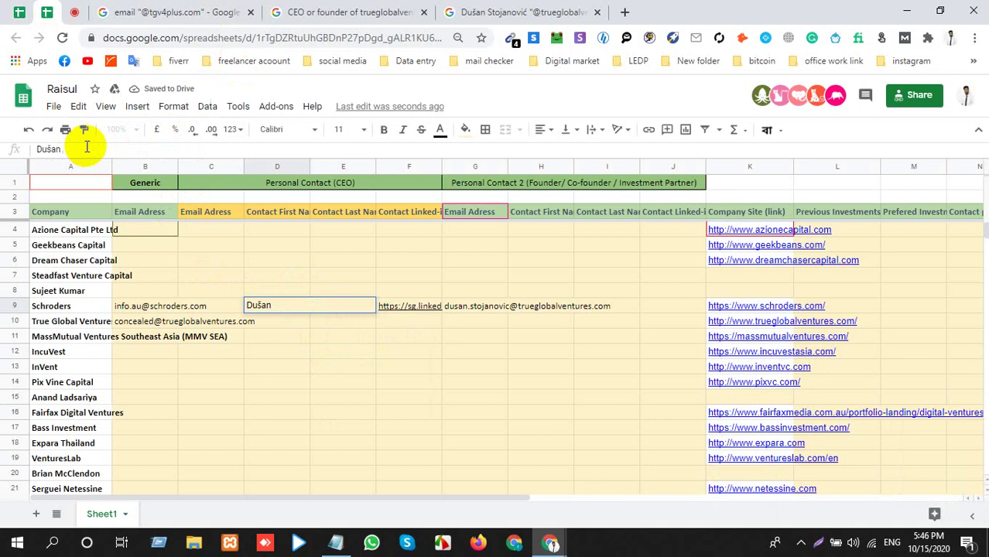
pyautogui.click(439, 363)
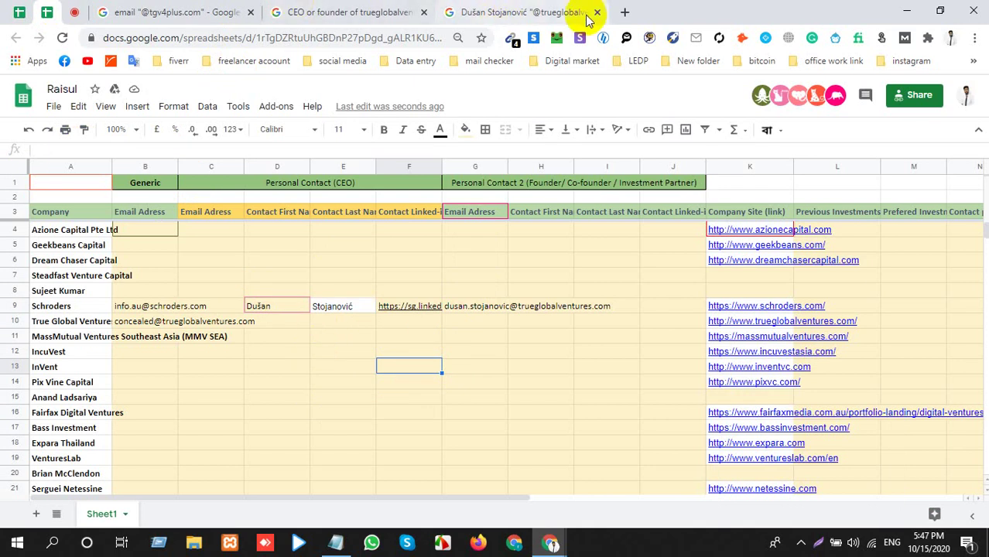
# Close the founder's name and 'CEO or founder' search tabs.
pyautogui.click(624, 12)
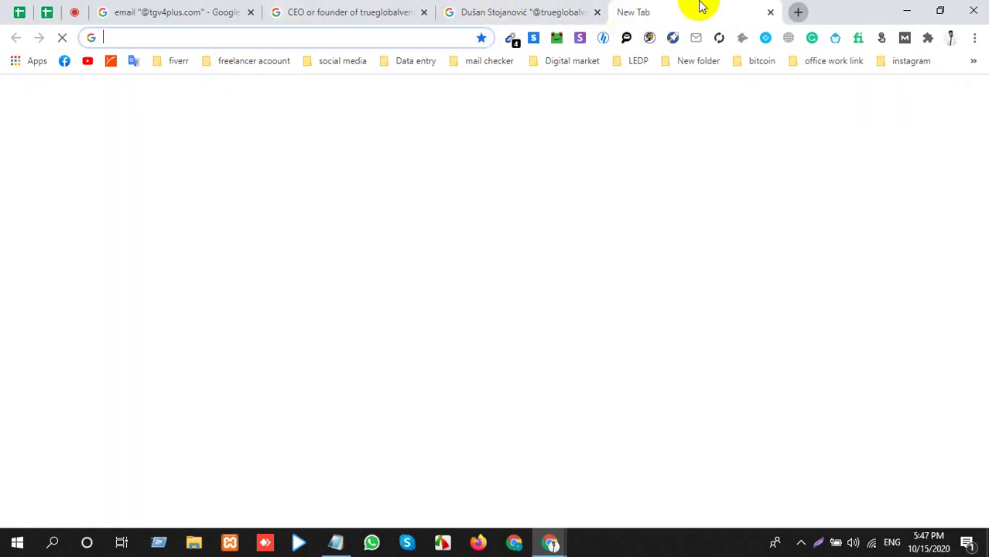
pyautogui.click(769, 12)
pyautogui.scroll(-3, 486, 342)
pyautogui.scroll(3, 487, 342)
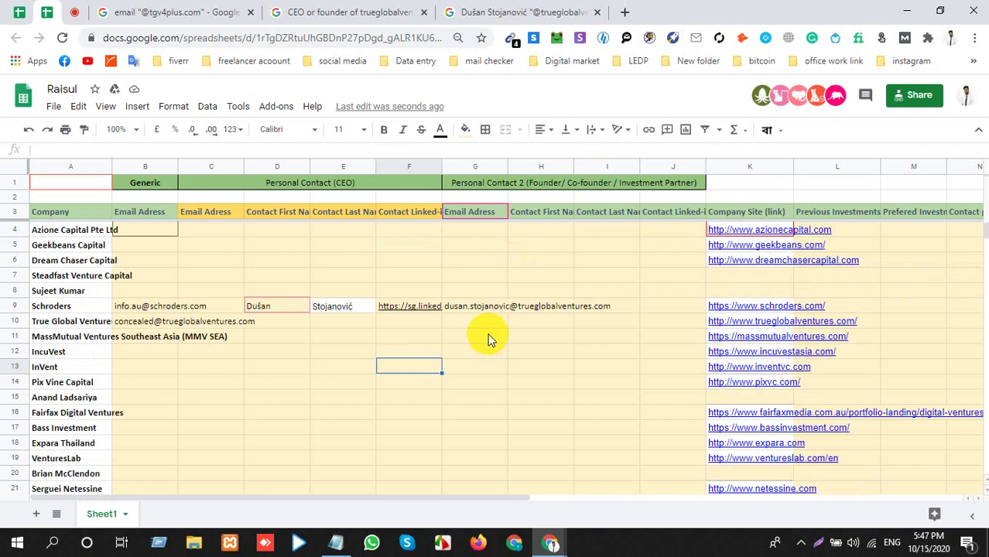
pyautogui.click(457, 259)
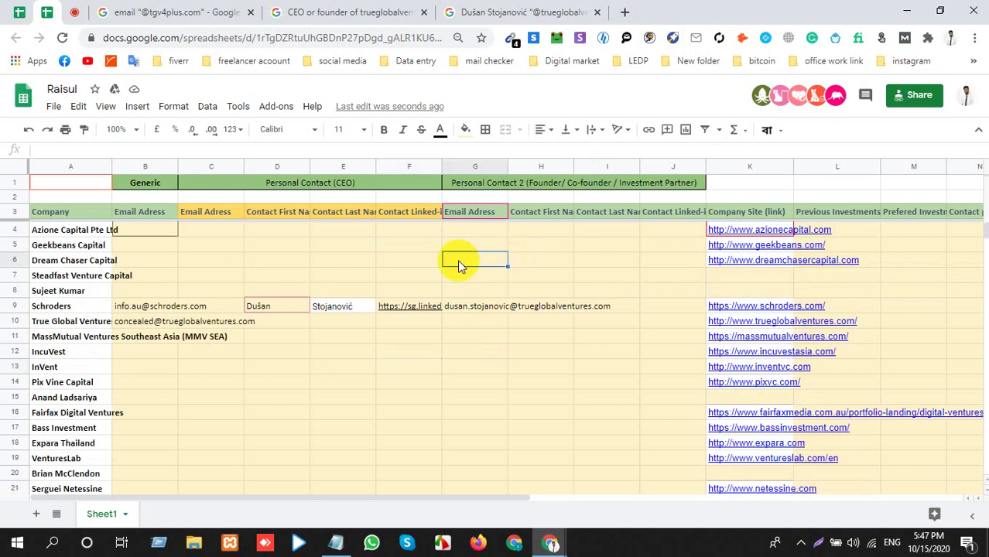
pyautogui.click(595, 13)
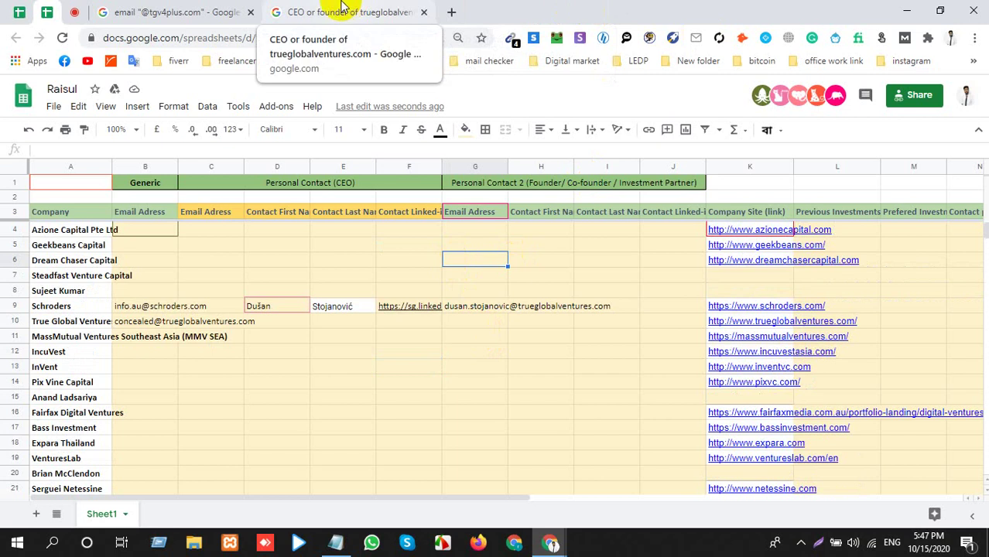
pyautogui.click(423, 13)
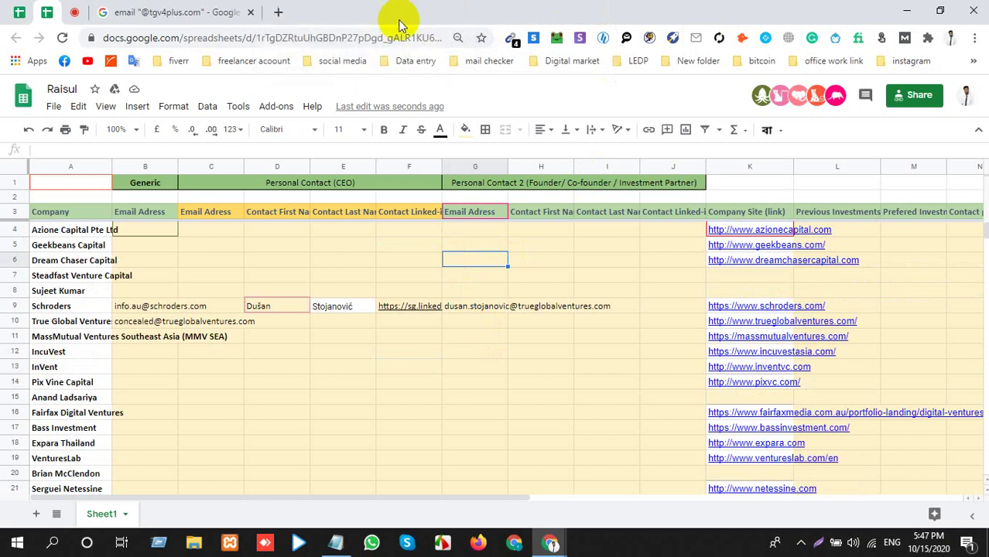
# Copy the company name 'Confidential .' from cell A67 of the lead list.
pyautogui.scroll(-1, 571, 349)
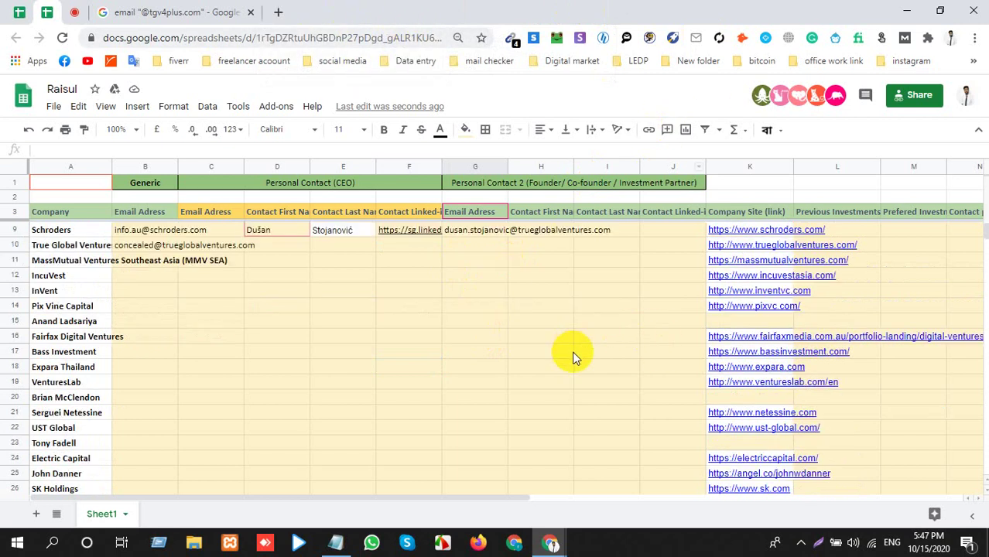
pyautogui.scroll(-10, 573, 356)
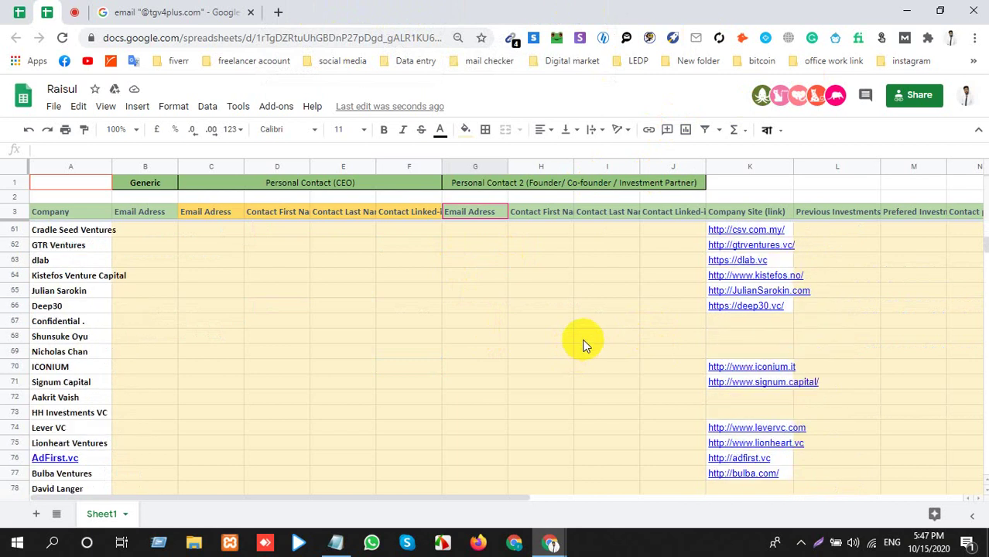
pyautogui.click(716, 323)
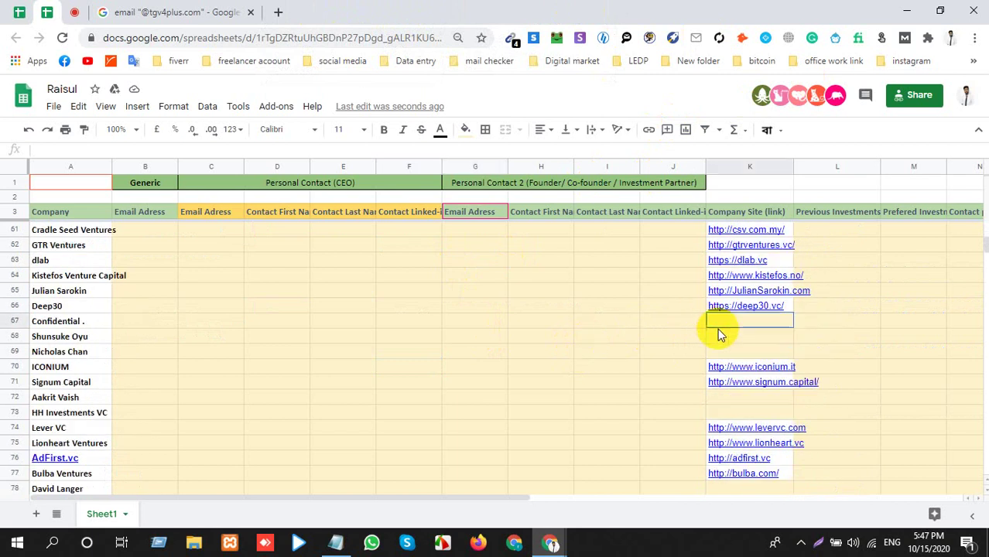
pyautogui.click(84, 323)
pyautogui.hotkey('ctrl', 'c')
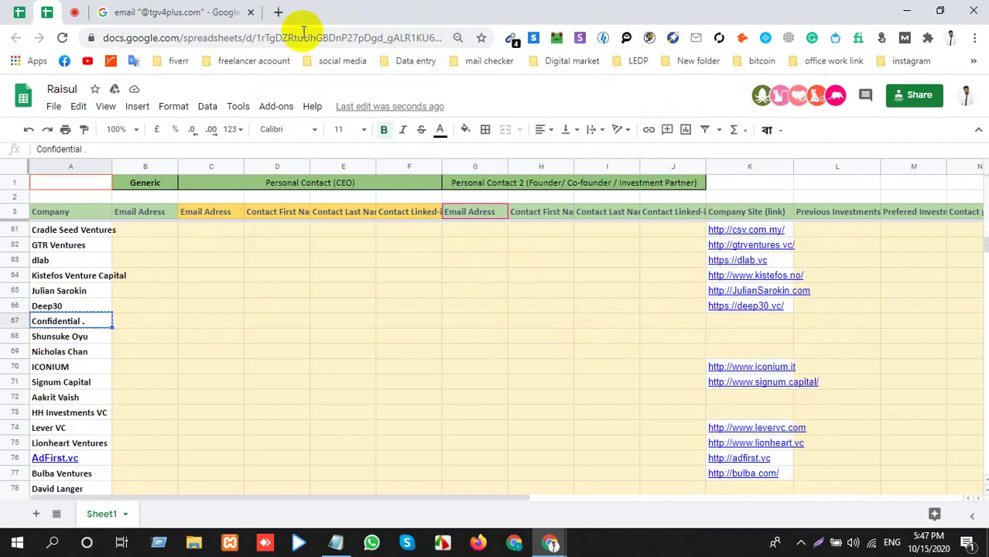
# Google 'Confidential .' and pass the car-tile reCAPTCHA to reach the results.
pyautogui.click(278, 13)
pyautogui.hotkey('ctrl', 'v')
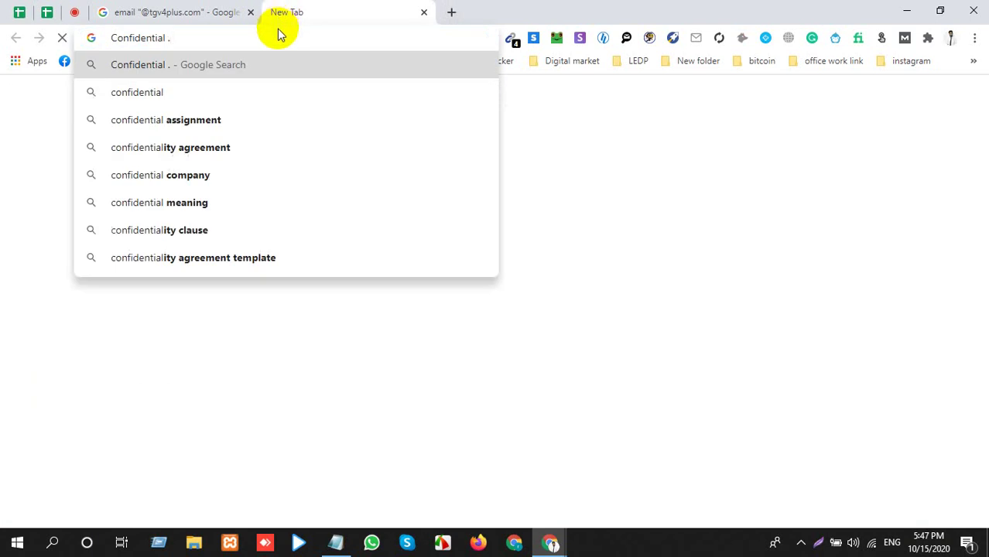
pyautogui.press('Return')
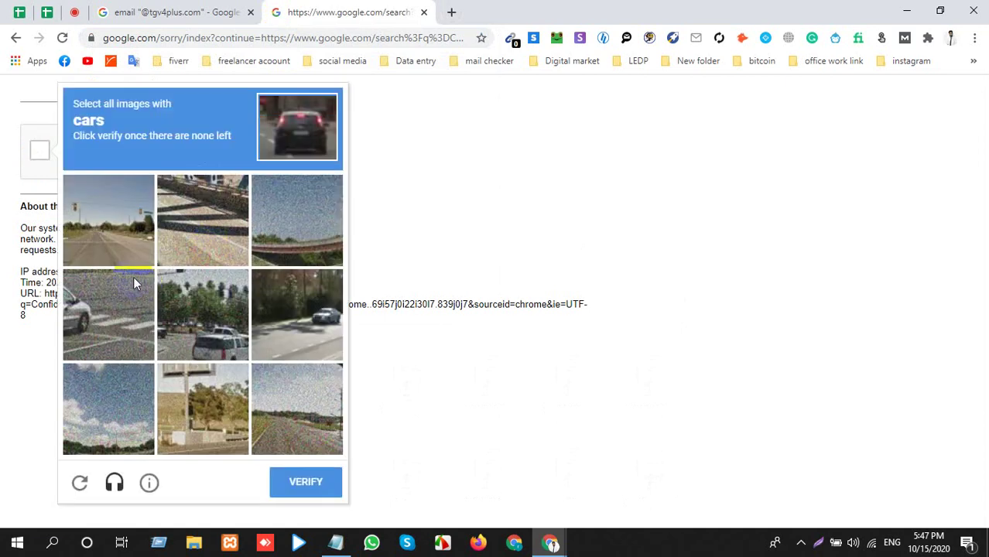
pyautogui.click(264, 314)
pyautogui.click(205, 311)
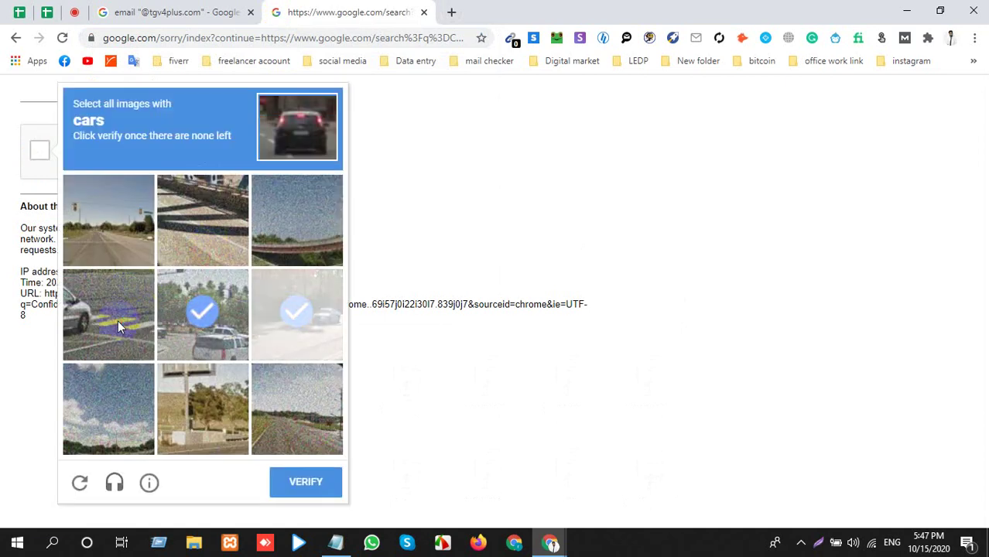
pyautogui.click(117, 321)
pyautogui.click(281, 343)
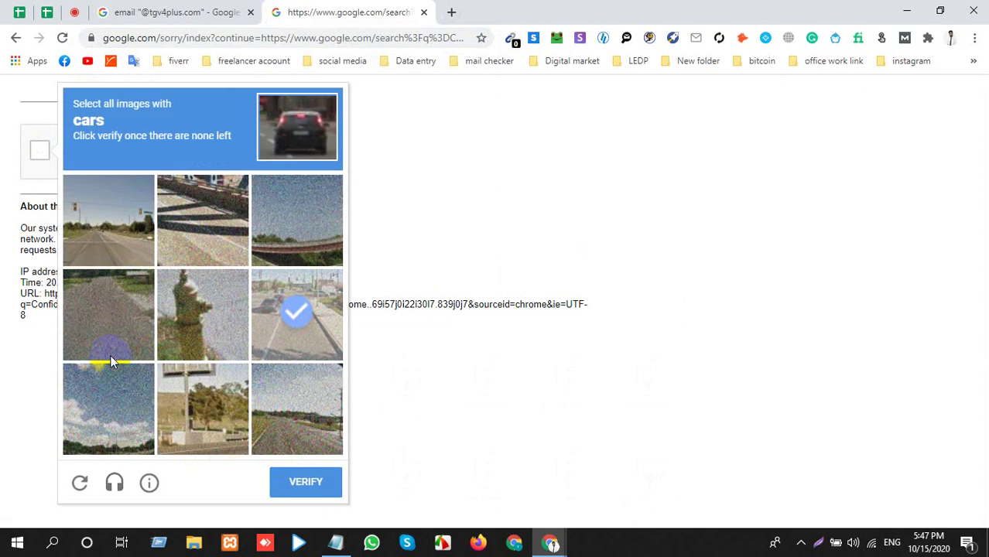
pyautogui.click(298, 492)
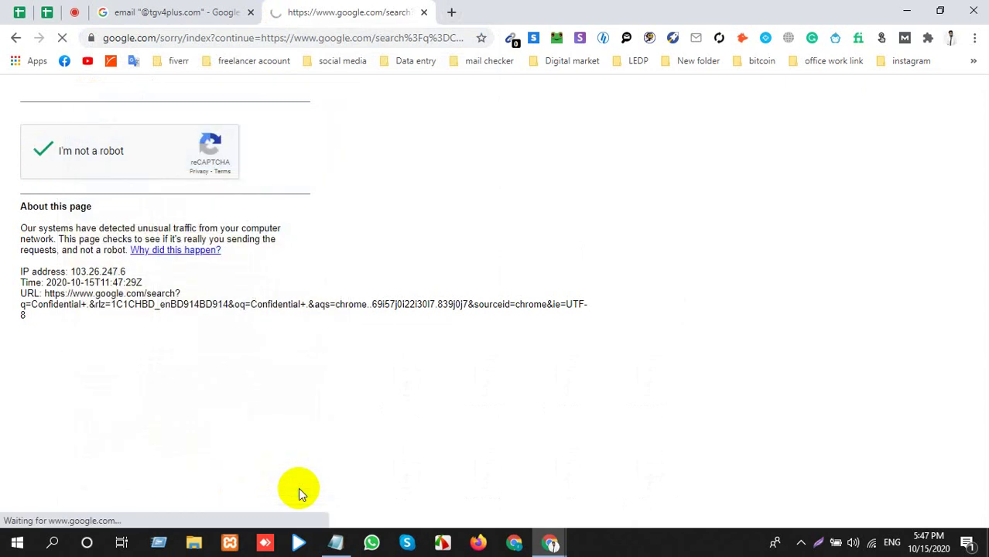
# Skim the mostly dictionary-definition results, then go back to the Google Meet call.
pyautogui.scroll(-4, 242, 347)
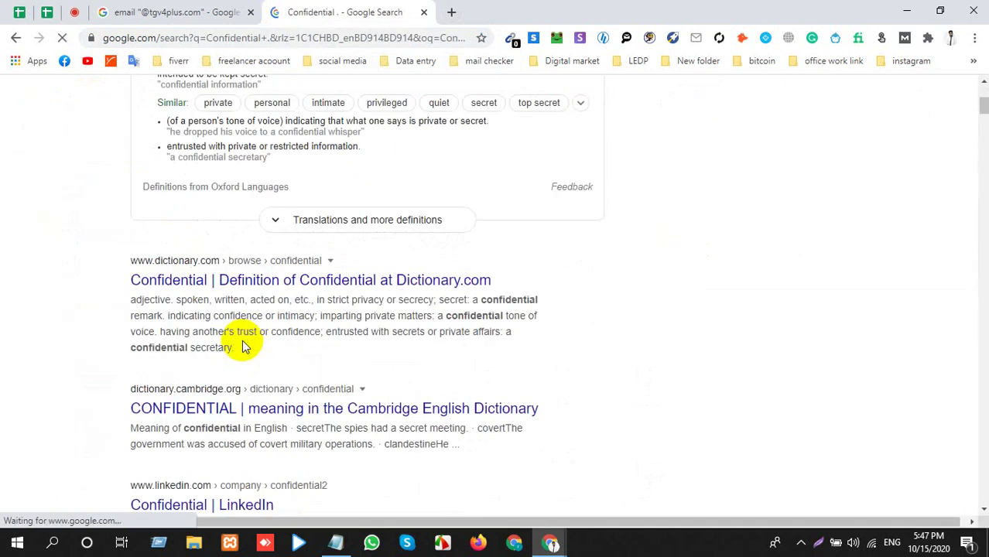
pyautogui.scroll(-3, 248, 344)
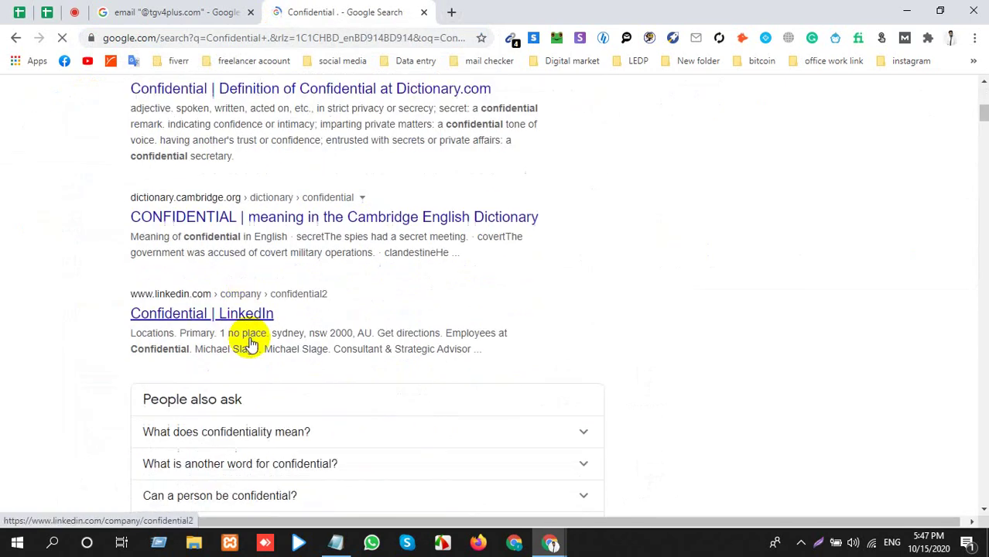
pyautogui.click(124, 11)
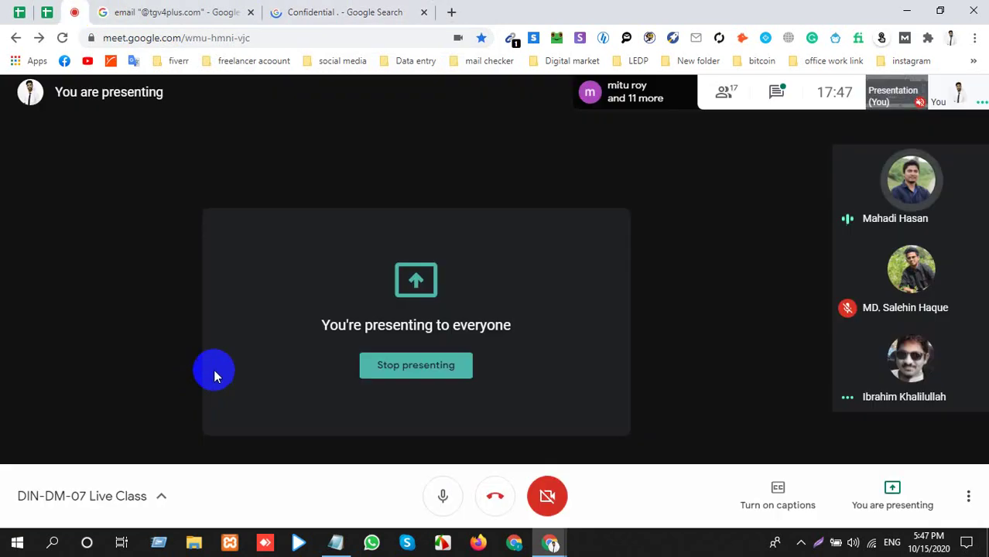
pyautogui.click(45, 10)
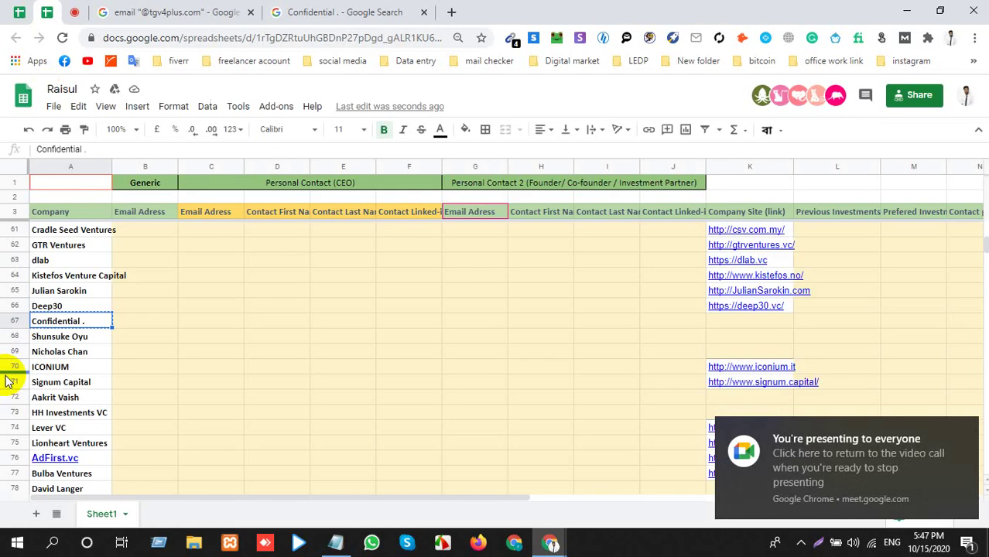
pyautogui.click(302, 12)
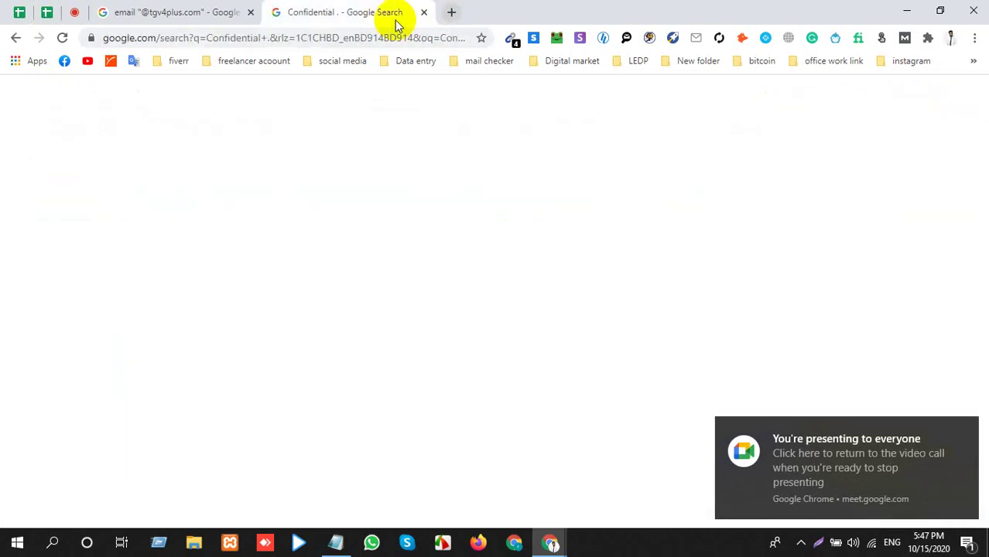
pyautogui.click(425, 13)
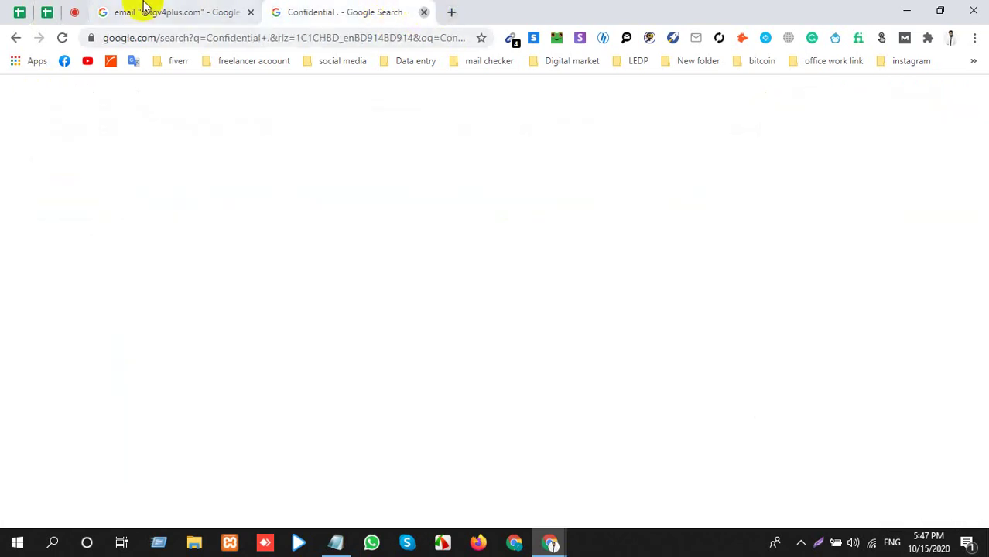
pyautogui.click(254, 13)
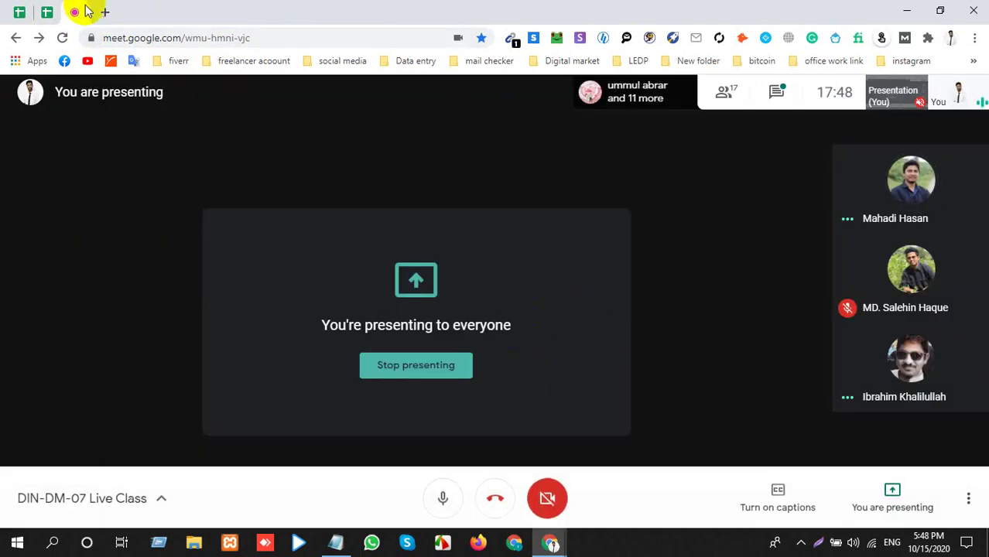
pyautogui.click(48, 13)
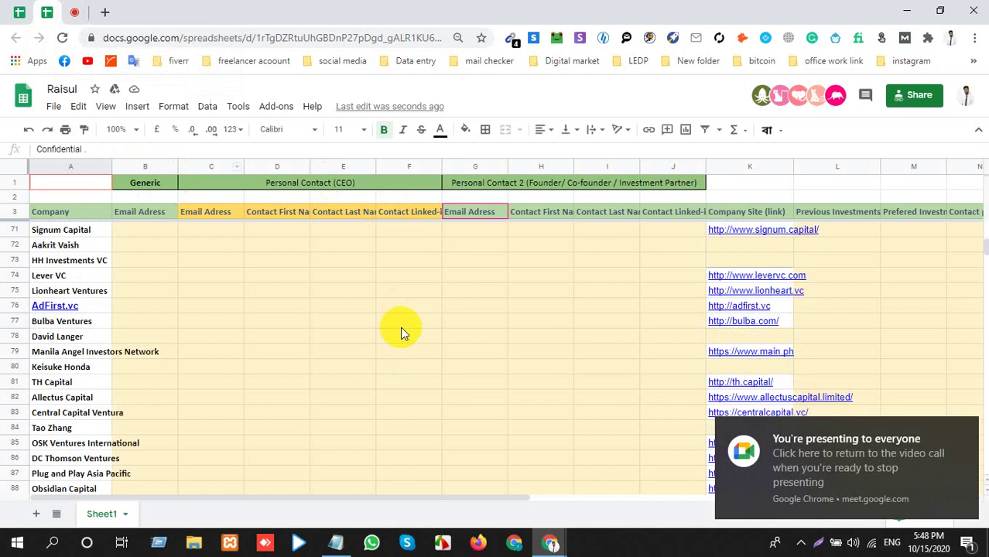
# Check the filled contact cells in rows 4 to 12 of the lead list.
pyautogui.scroll(15, 400, 325)
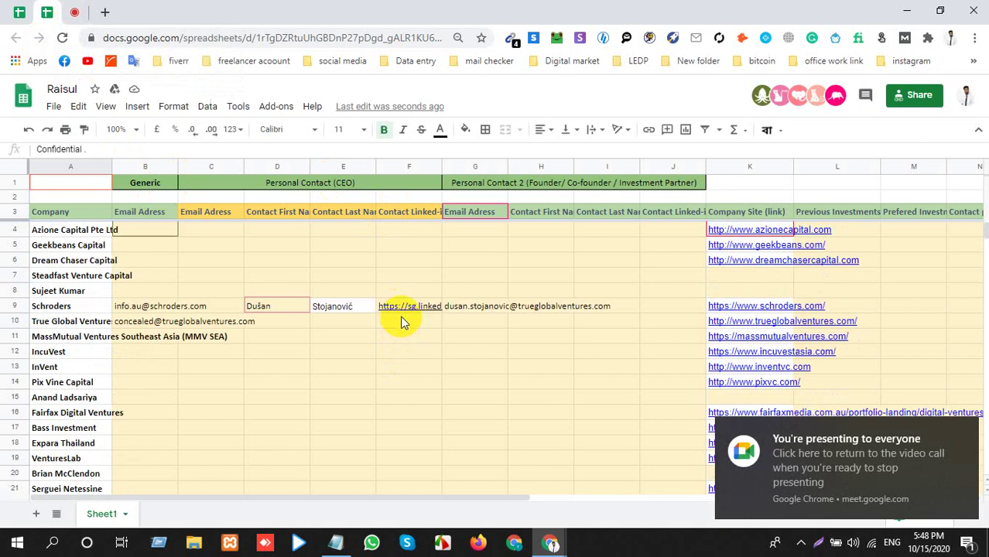
pyautogui.click(463, 277)
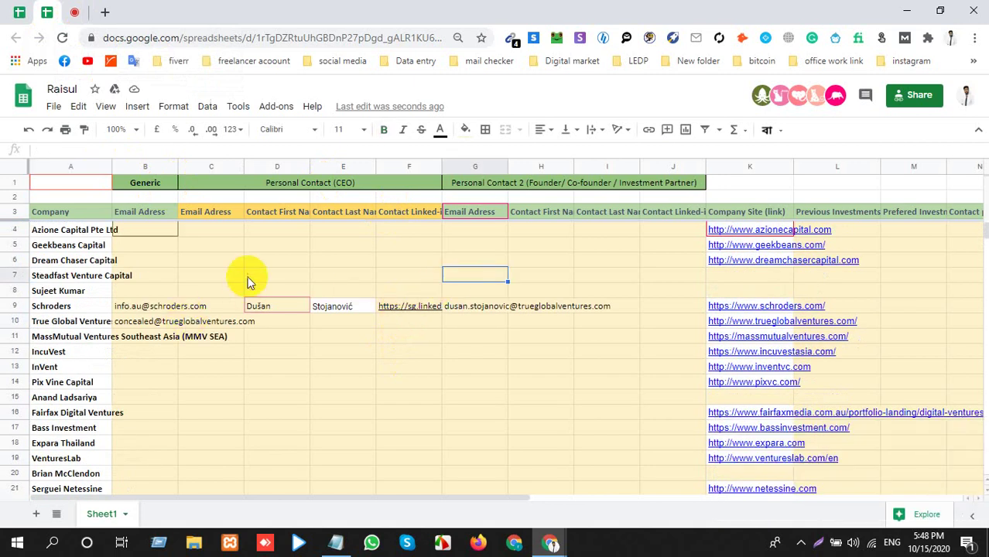
pyautogui.click(255, 263)
pyautogui.click(198, 290)
pyautogui.click(199, 271)
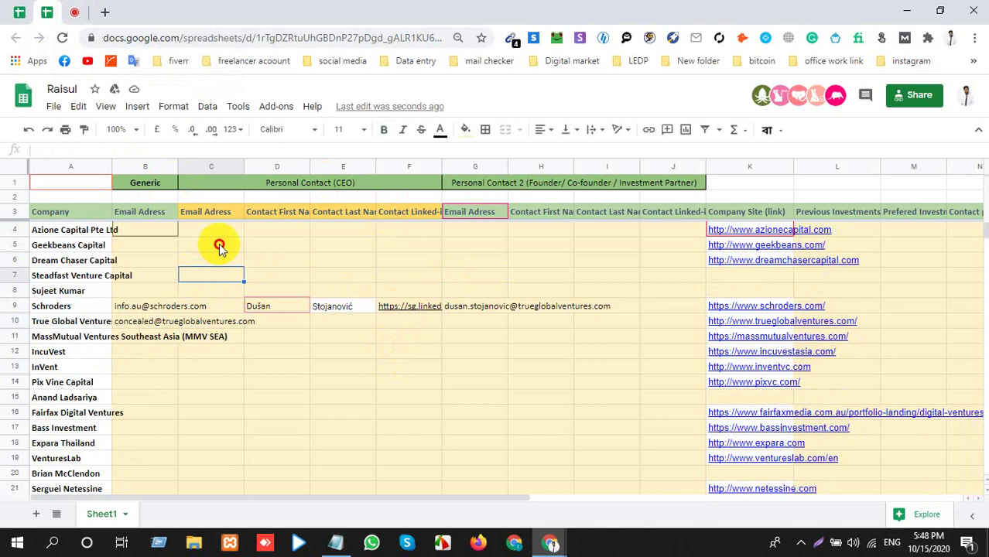
pyautogui.click(295, 238)
pyautogui.click(342, 235)
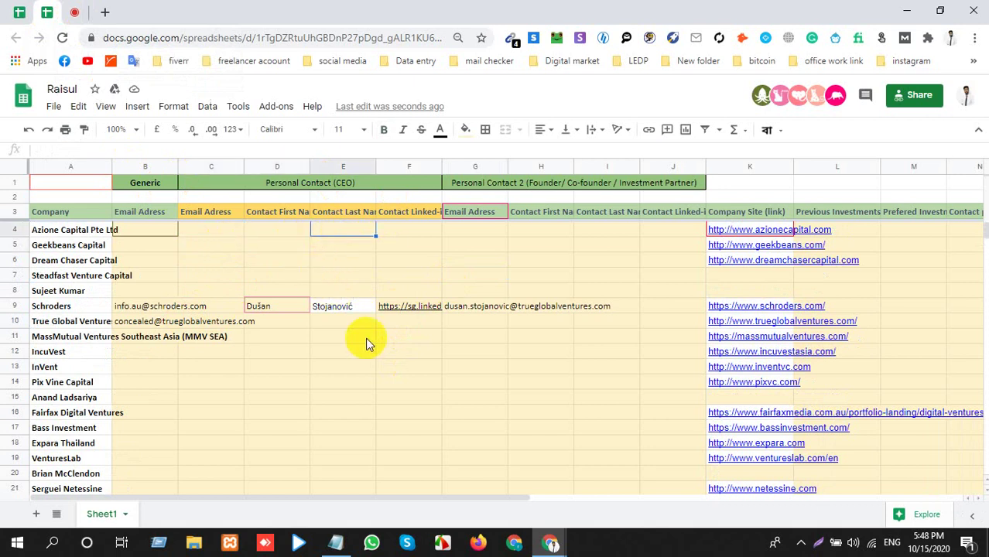
pyautogui.click(379, 354)
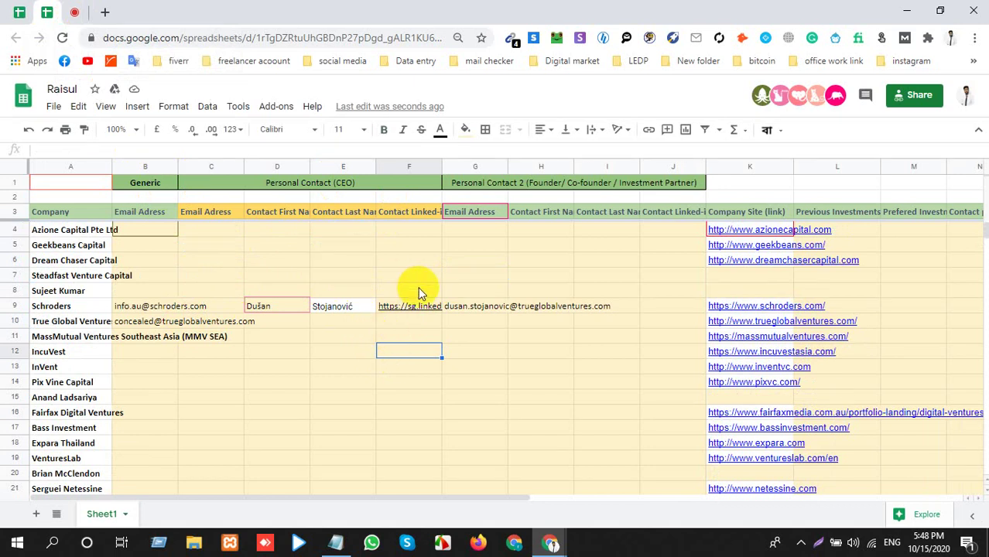
pyautogui.click(472, 244)
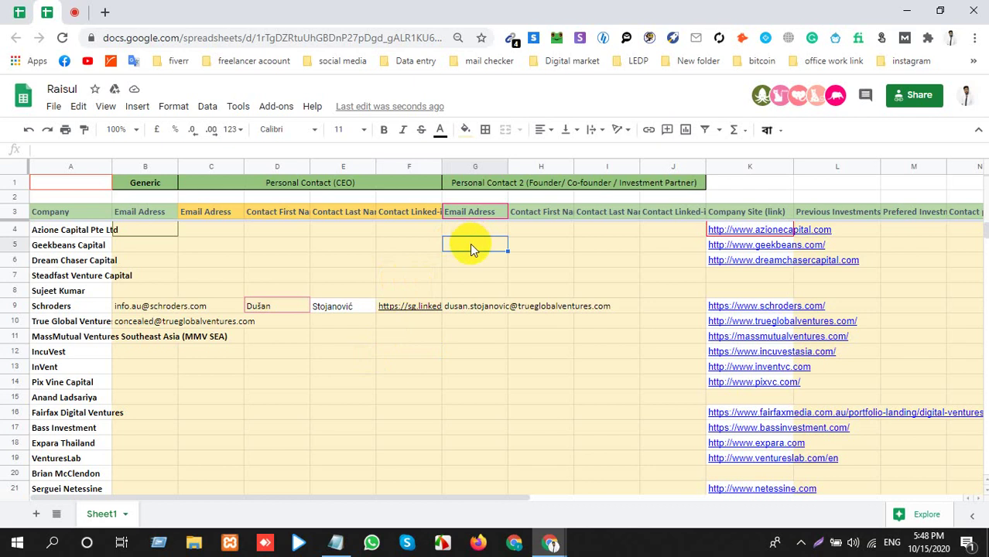
# Scroll to the list's last row 211 and back up, then return to Meet.
pyautogui.scroll(-10, 305, 270)
pyautogui.scroll(-13, 314, 290)
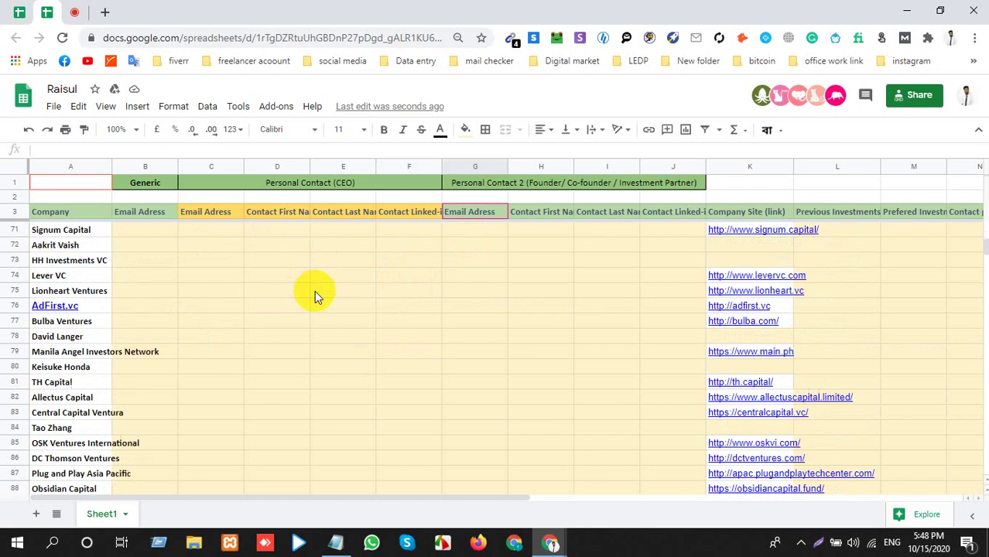
pyautogui.scroll(-18, 317, 302)
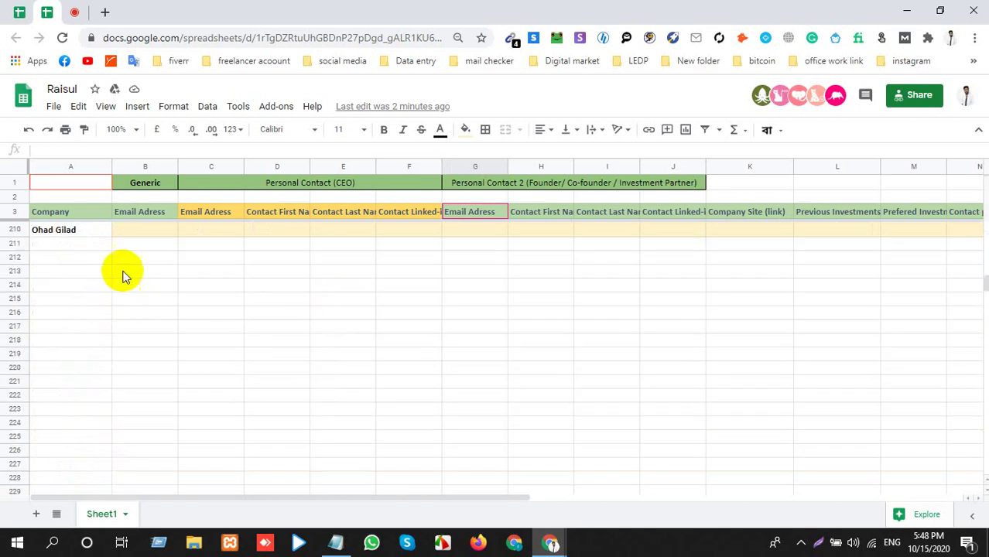
pyautogui.click(43, 243)
pyautogui.scroll(3, 155, 294)
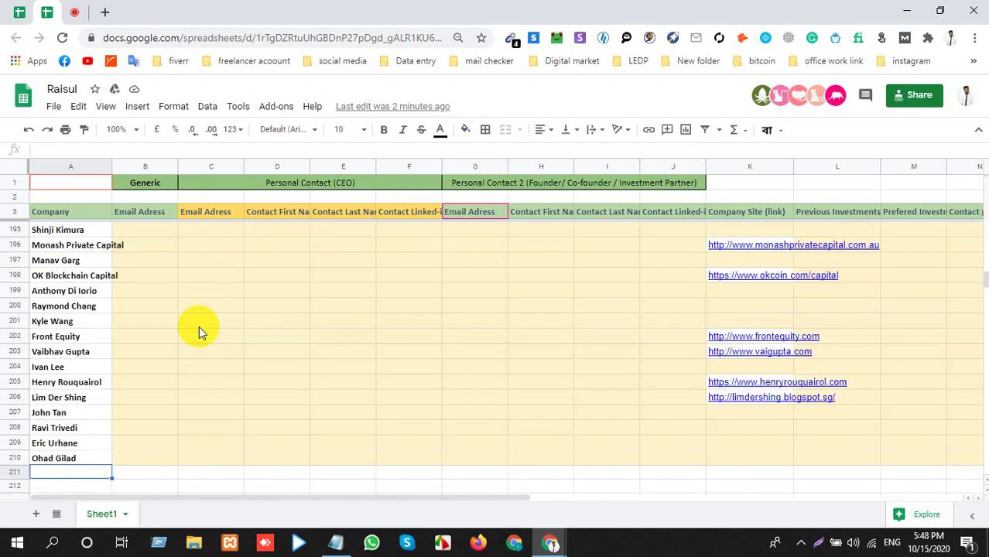
pyautogui.scroll(4, 198, 326)
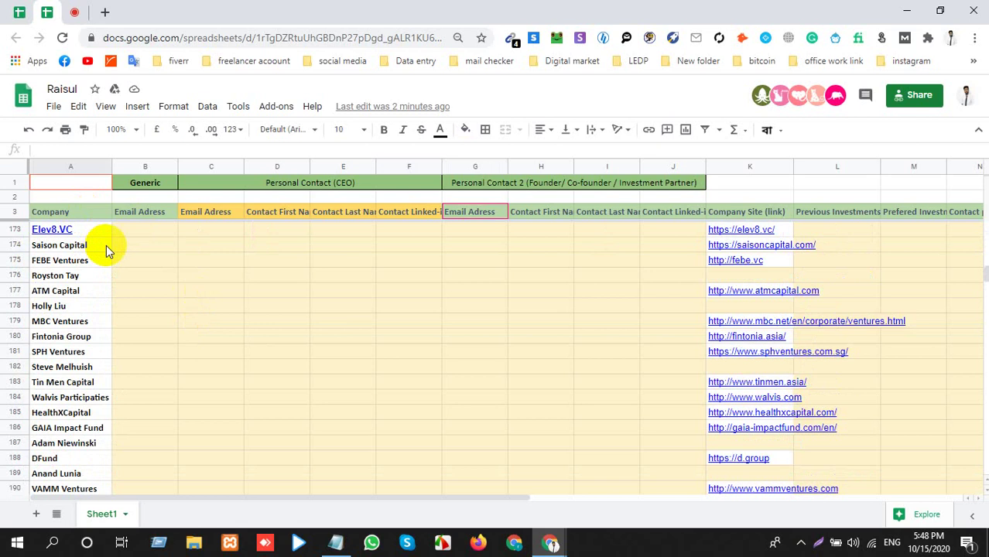
pyautogui.click(77, 10)
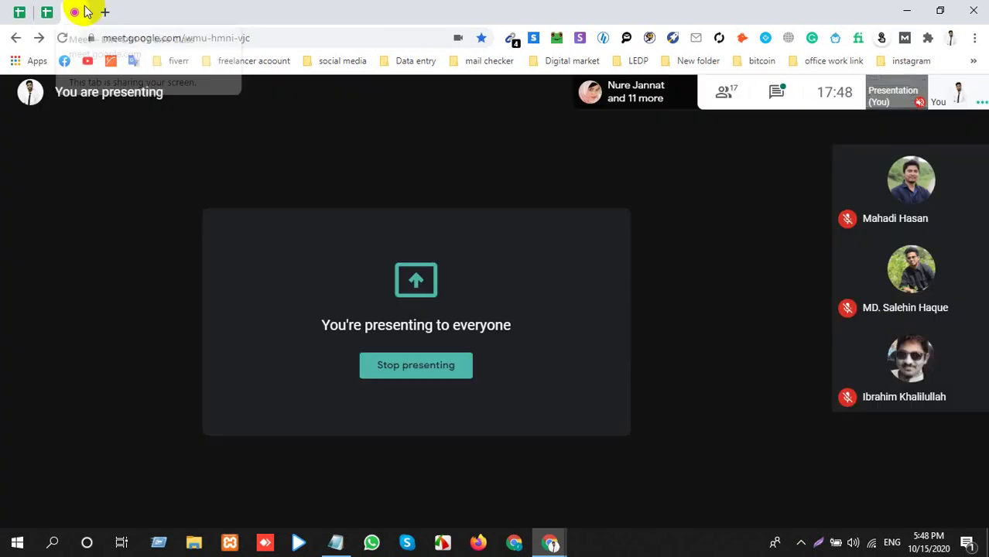
# End the screen share in the Google Meet call with Stop presenting.
pyautogui.click(801, 541)
pyautogui.click(799, 515)
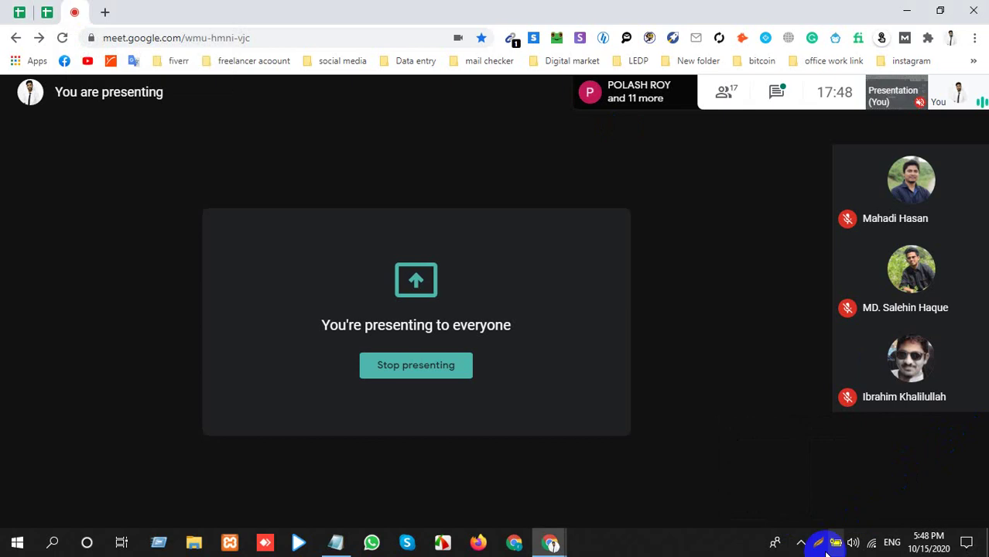
pyautogui.click(802, 541)
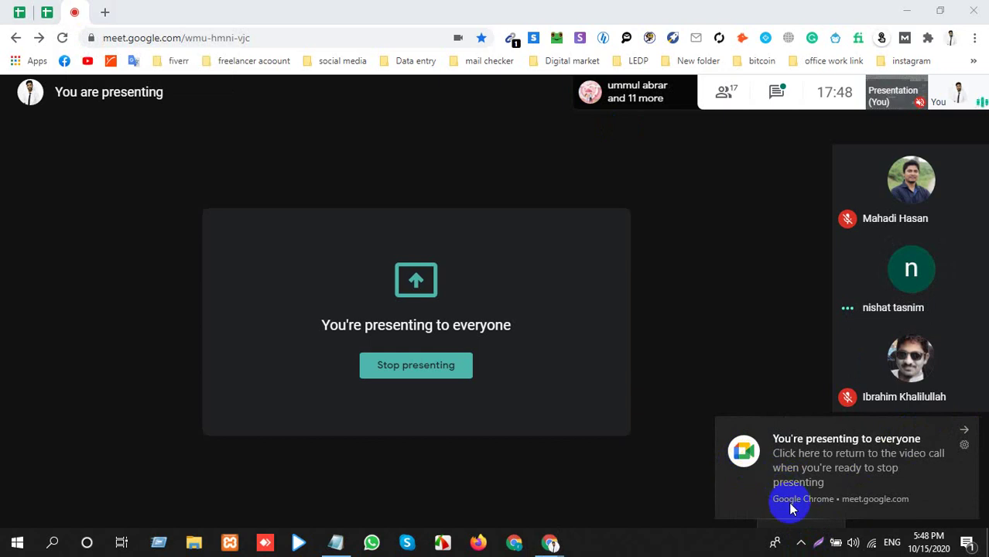
pyautogui.click(416, 370)
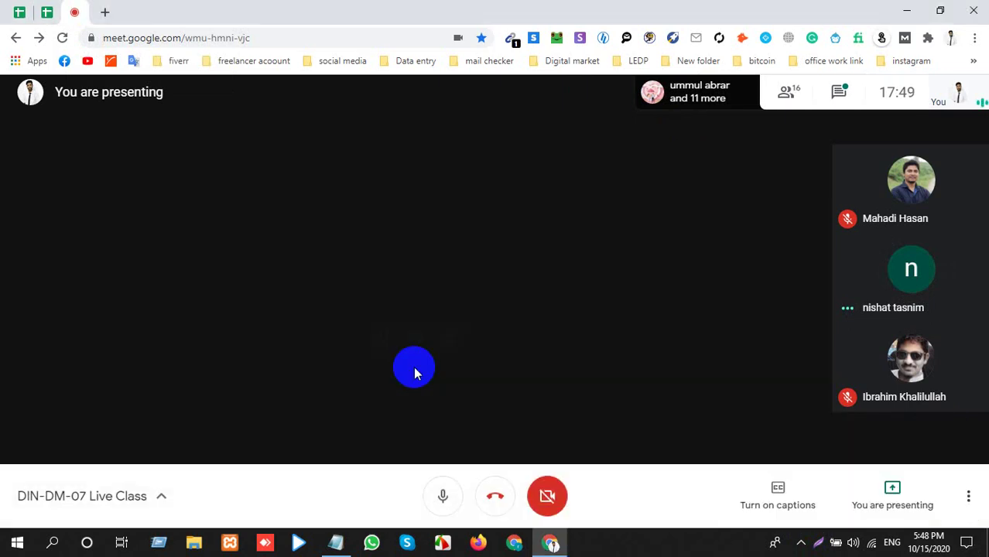
pyautogui.click(801, 542)
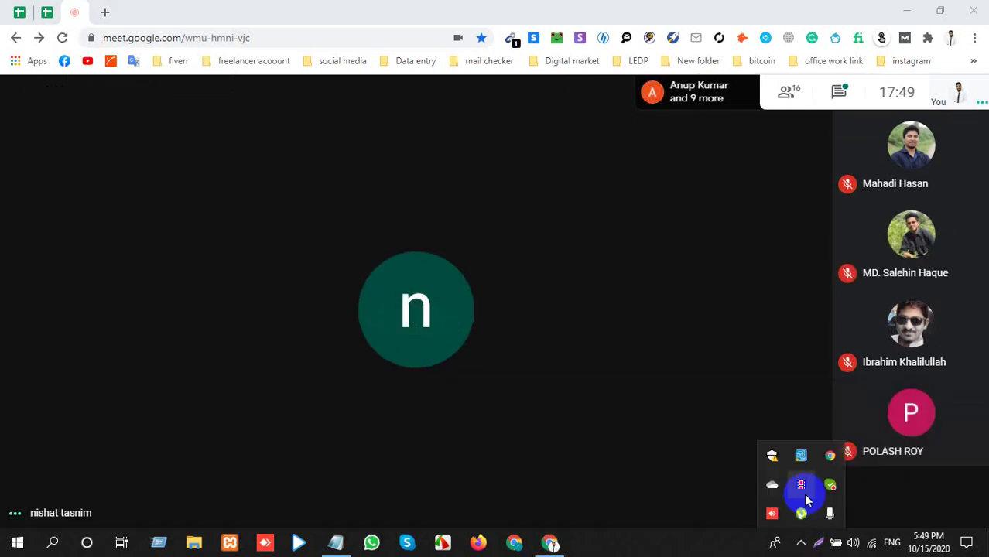